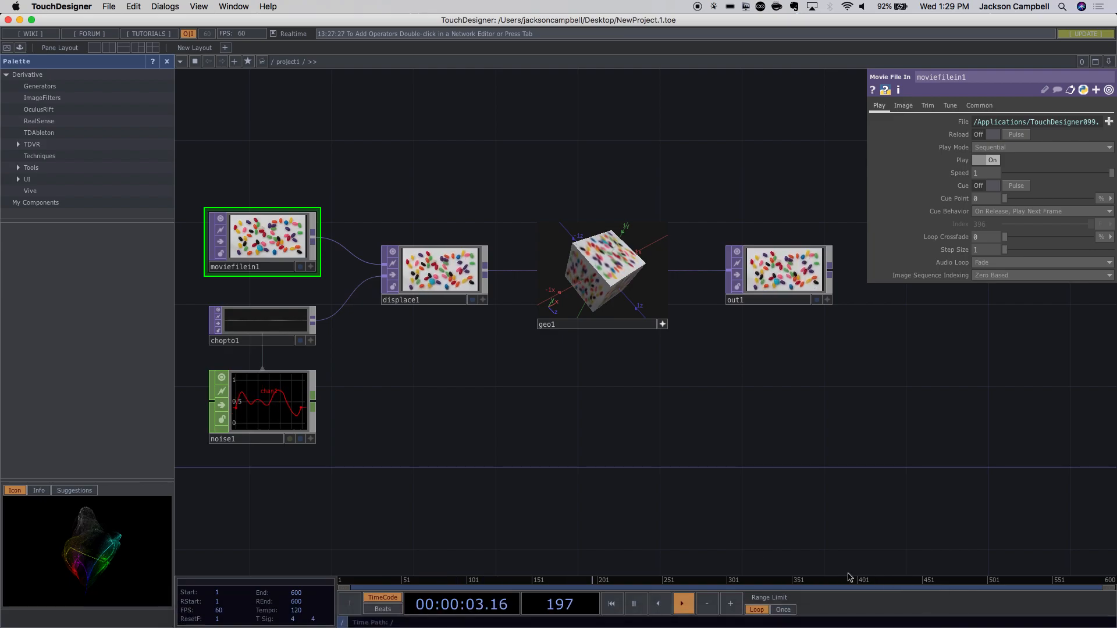
# Zoom the network view in and out repeatedly, then shift it right and down.
pyautogui.scroll(-5, 496, 395)
pyautogui.scroll(10, 498, 397)
pyautogui.scroll(-10, 498, 398)
pyautogui.scroll(-3, 499, 400)
pyautogui.scroll(4, 497, 400)
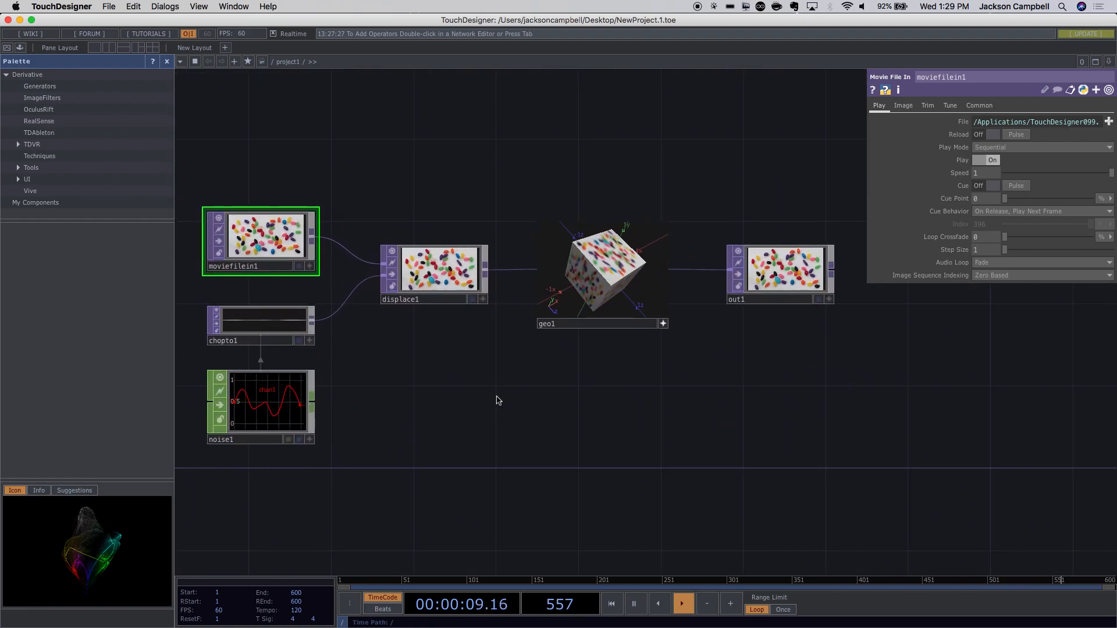
pyautogui.scroll(-3, 497, 401)
pyautogui.scroll(8, 497, 400)
pyautogui.scroll(-3, 497, 400)
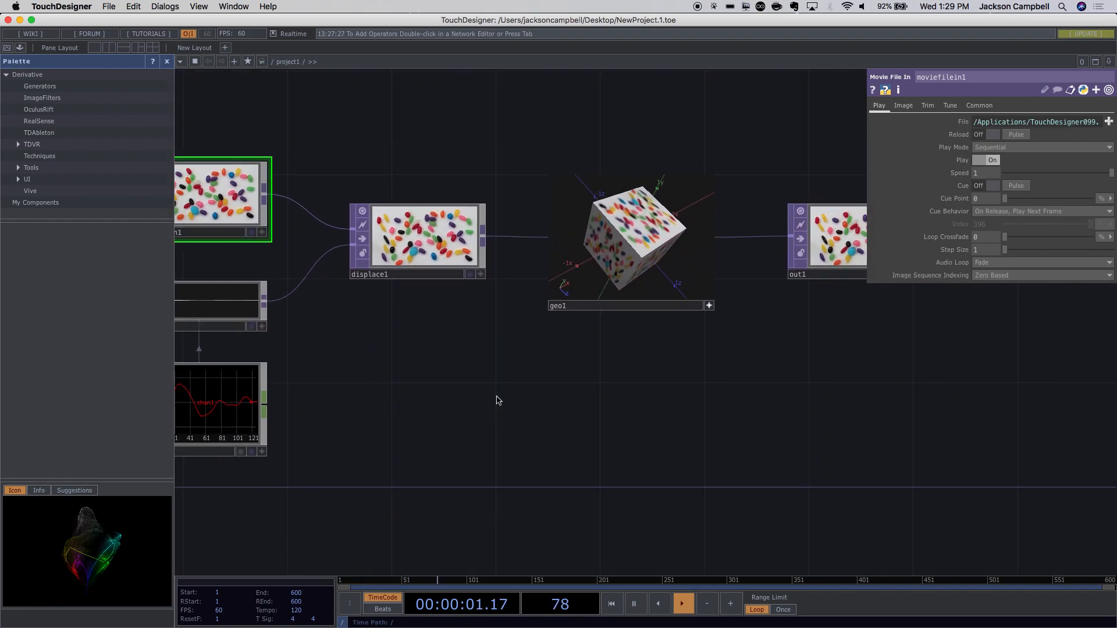
pyautogui.scroll(3, 497, 400)
pyautogui.scroll(-3, 498, 401)
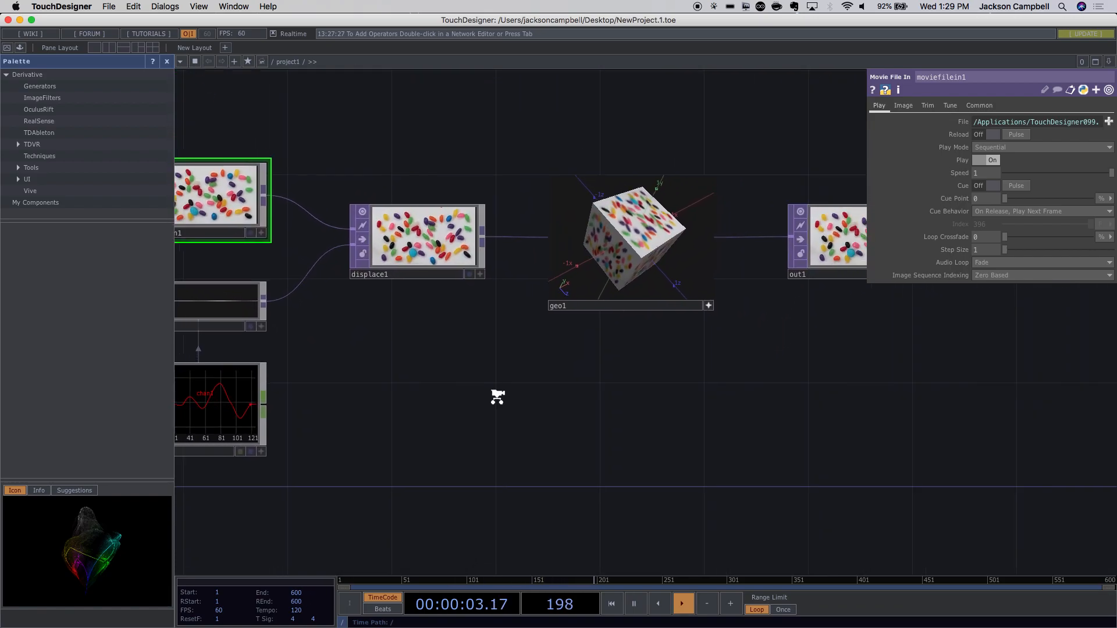
pyautogui.scroll(-3, 497, 400)
pyautogui.moveTo(481, 394); pyautogui.dragTo(742, 310)
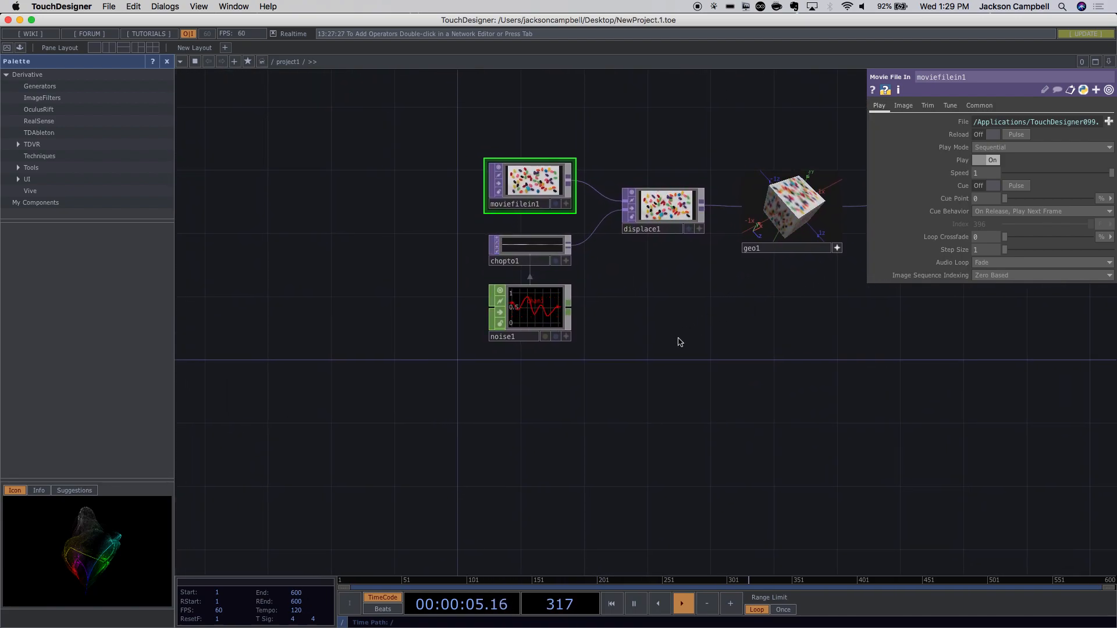
# Zoom the network view in and back out, then shift it left.
pyautogui.scroll(1, 681, 337)
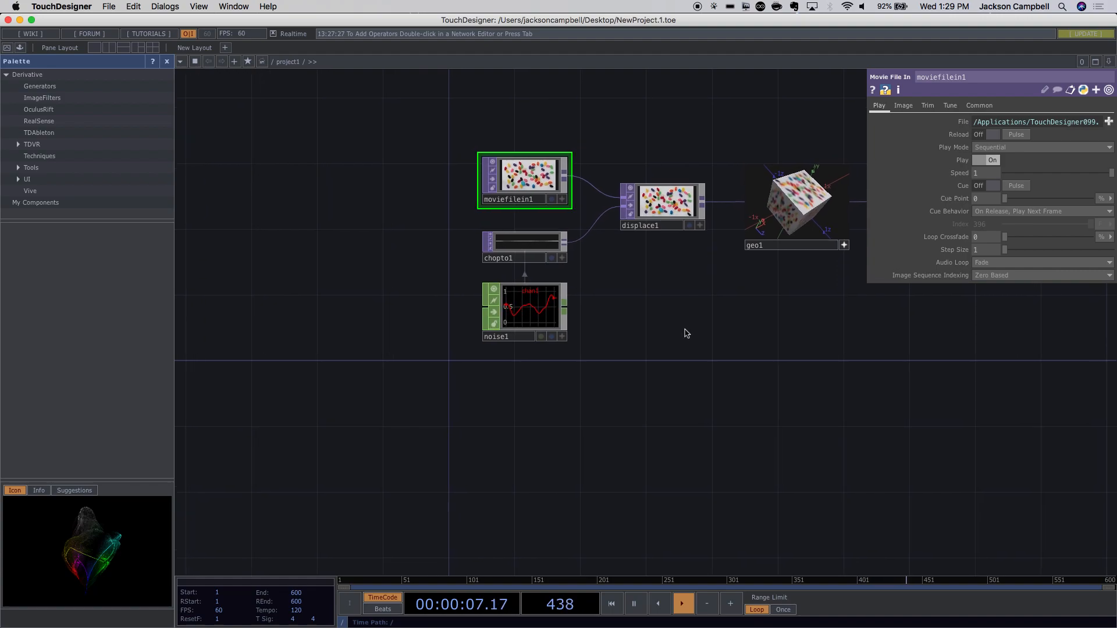
pyautogui.scroll(-1, 663, 326)
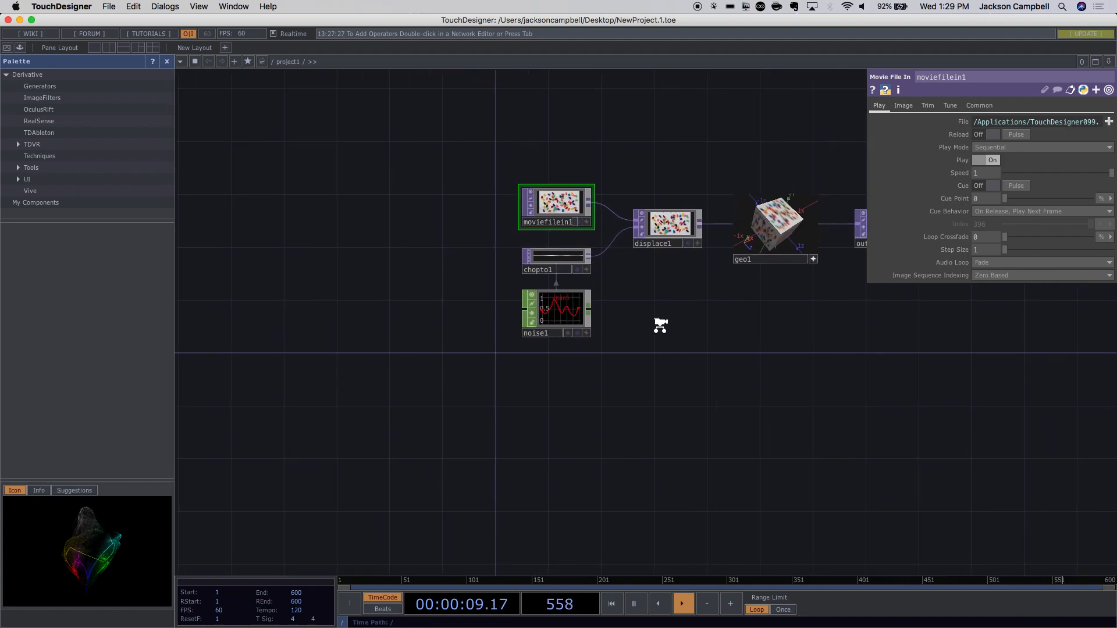
pyautogui.scroll(-1, 662, 329)
pyautogui.moveTo(659, 325); pyautogui.dragTo(772, 368, button='middle')
pyautogui.moveTo(772, 368); pyautogui.dragTo(572, 372)
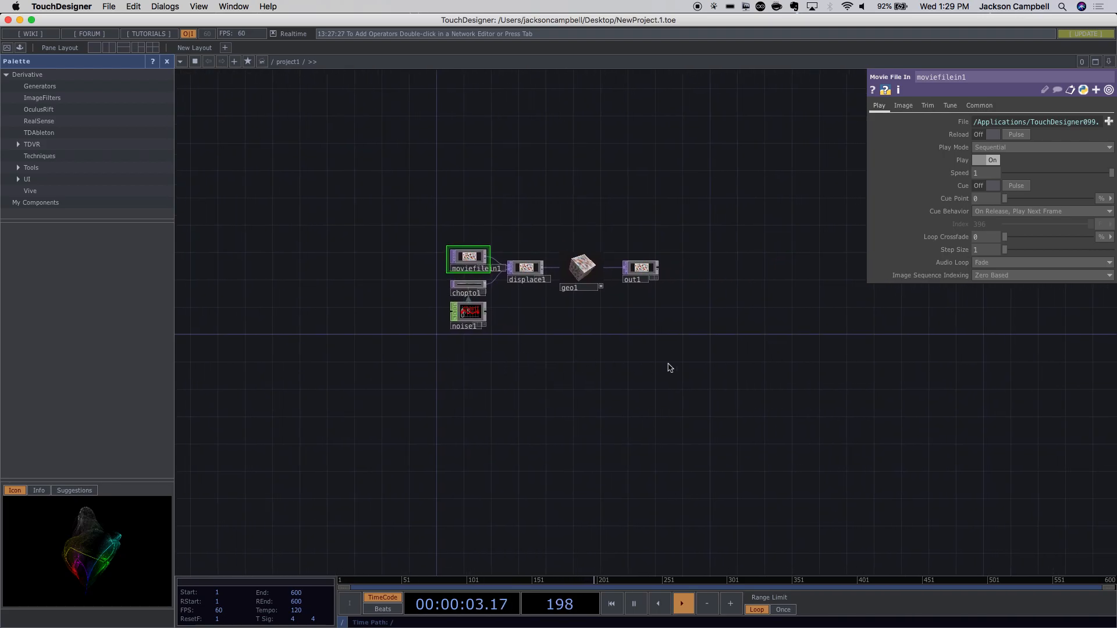
# Go up to the project's root level and reposition the root nodes in view.
pyautogui.press('u')
pyautogui.scroll(15, 684, 366)
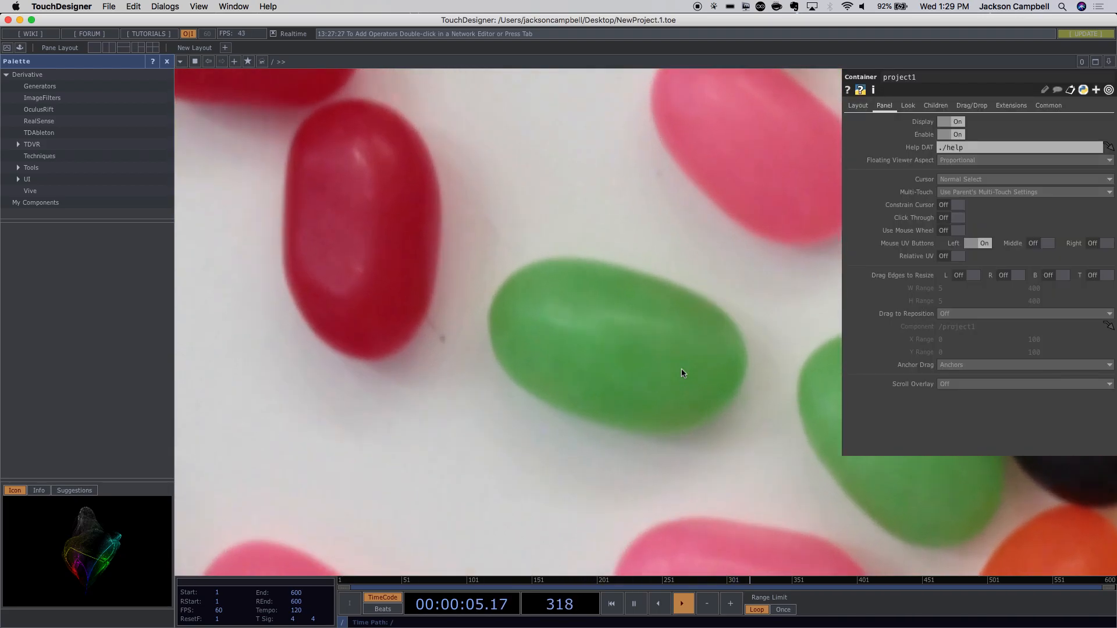
pyautogui.scroll(-20, 683, 369)
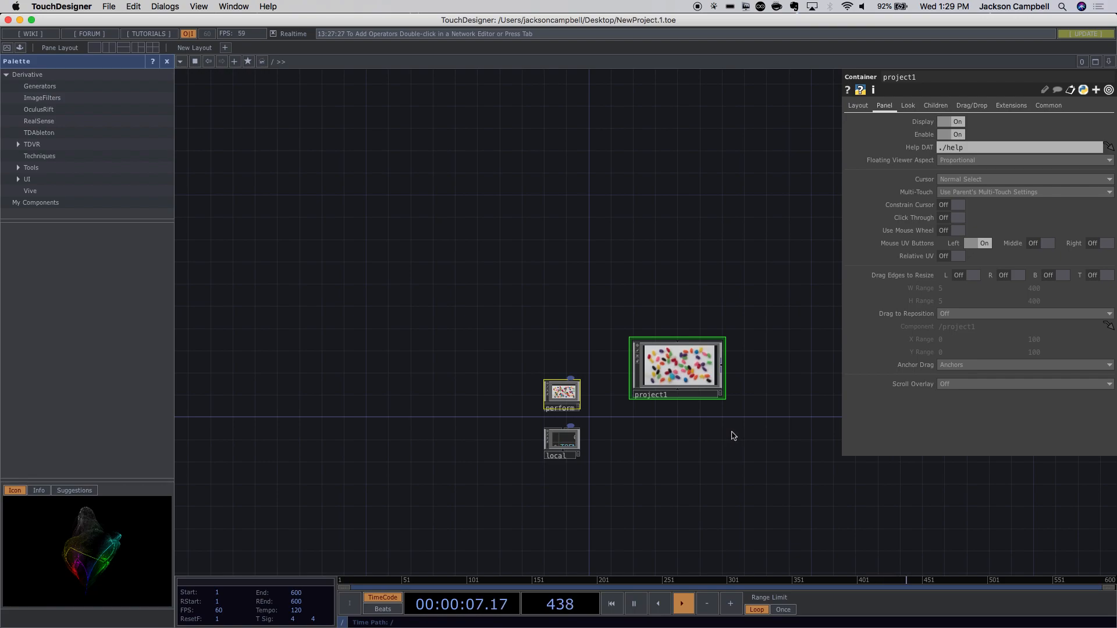
pyautogui.moveTo(731, 456); pyautogui.dragTo(670, 381)
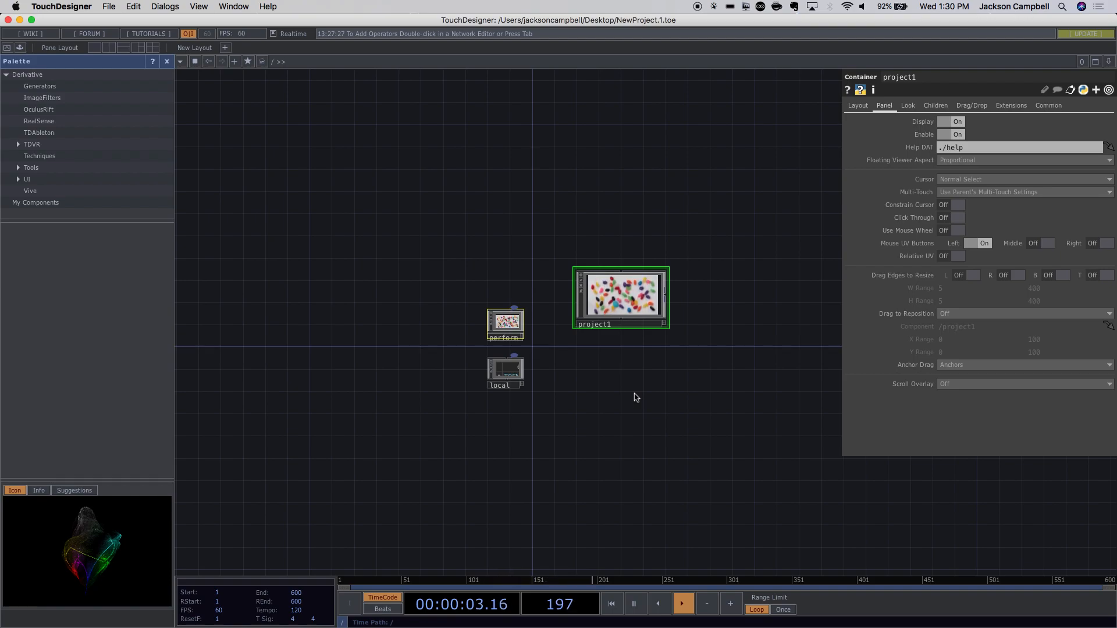
pyautogui.scroll(5, 621, 312)
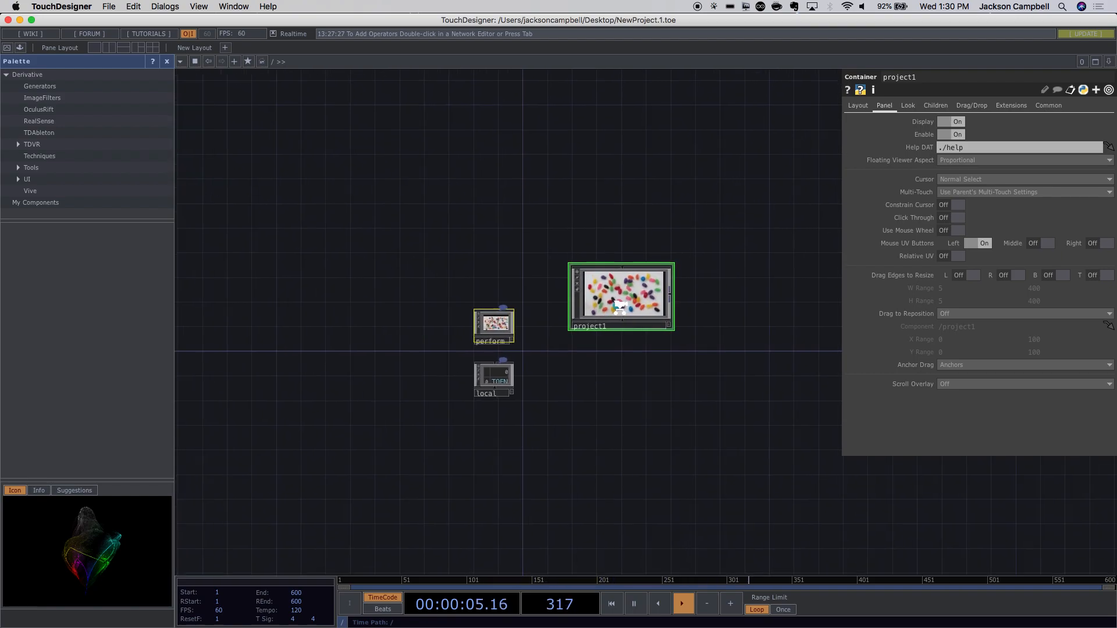
pyautogui.scroll(3, 620, 308)
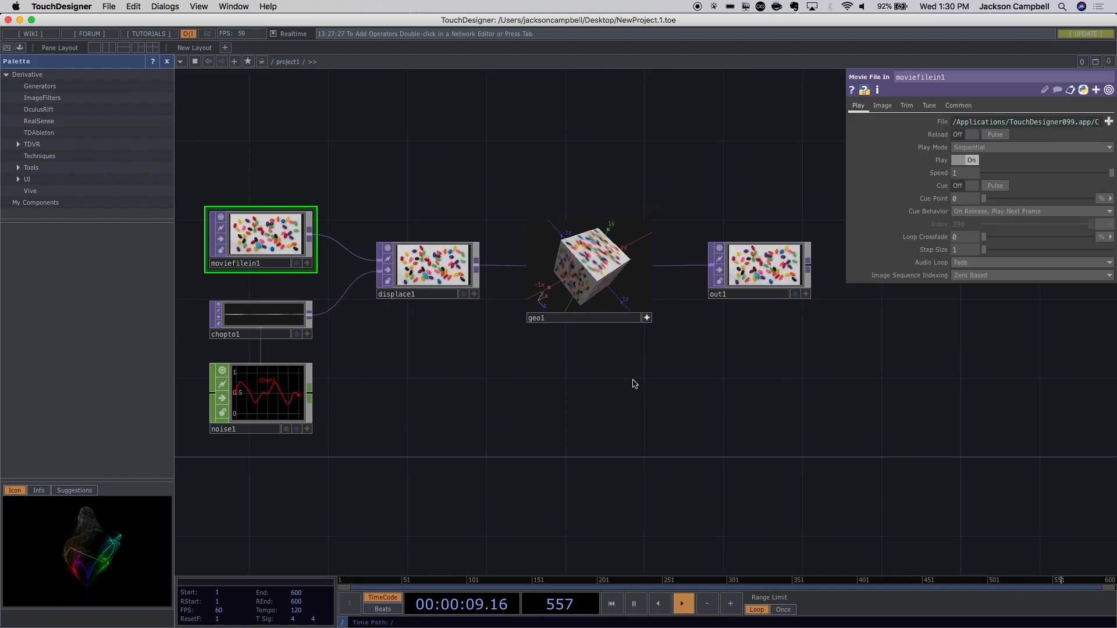
pyautogui.moveTo(538, 366); pyautogui.dragTo(560, 303)
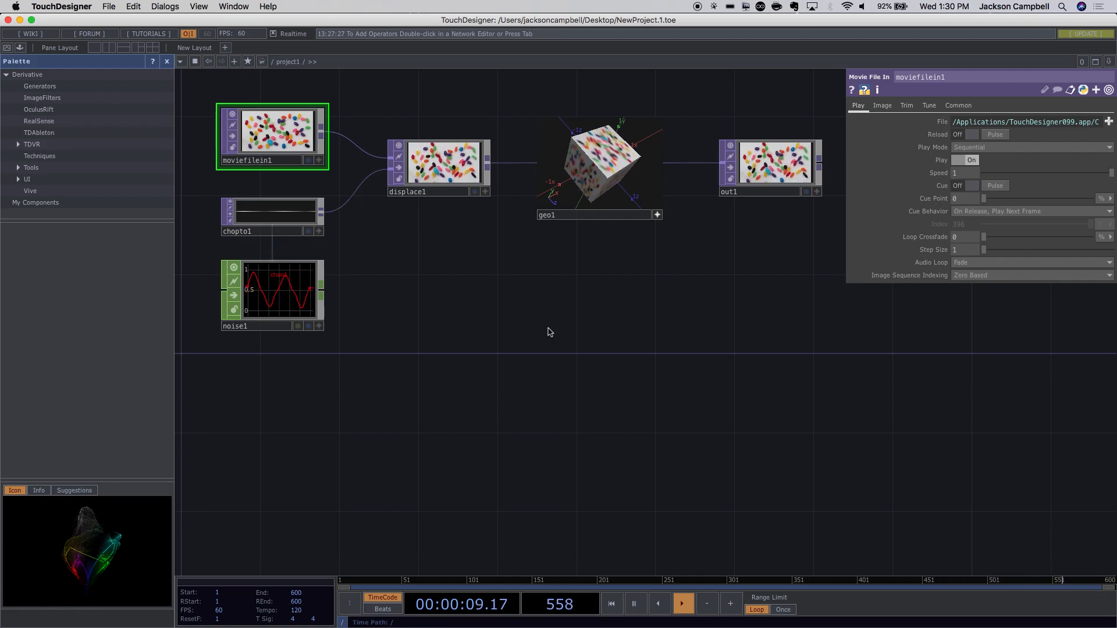
# Pan the nodes off onto empty grid, then use H to frame the whole network again.
pyautogui.moveTo(501, 326); pyautogui.dragTo(488, 453)
pyautogui.moveTo(399, 411); pyautogui.dragTo(175, 430)
pyautogui.moveTo(376, 384); pyautogui.dragTo(72, 339)
pyautogui.moveTo(569, 401); pyautogui.dragTo(330, 394)
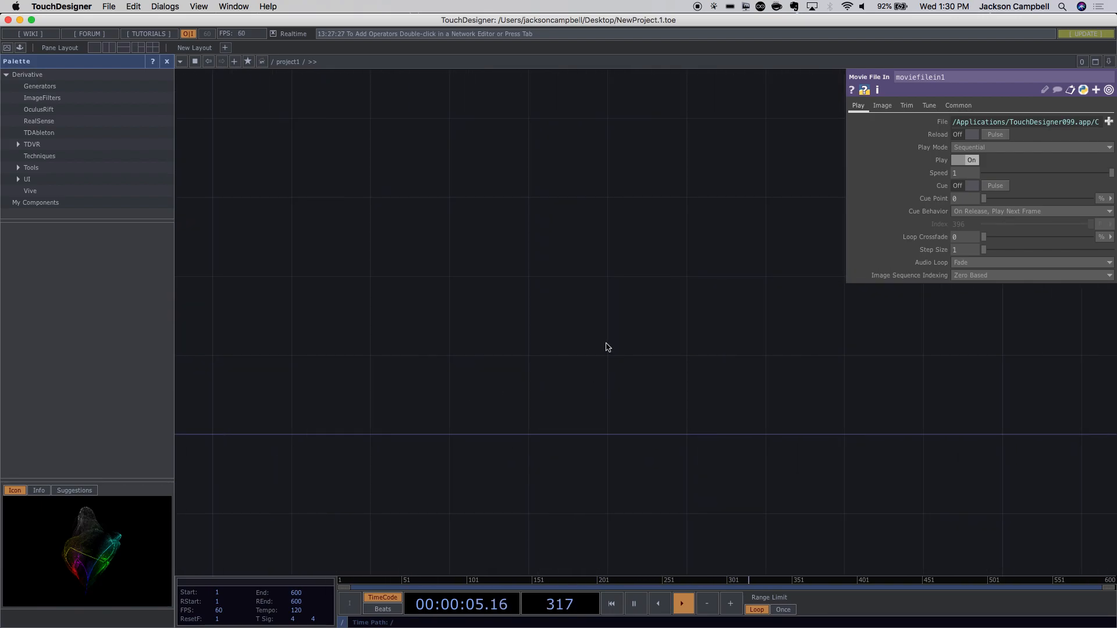
pyautogui.press('h')
pyautogui.moveTo(653, 370); pyautogui.dragTo(412, 384)
pyautogui.moveTo(618, 372); pyautogui.dragTo(413, 369)
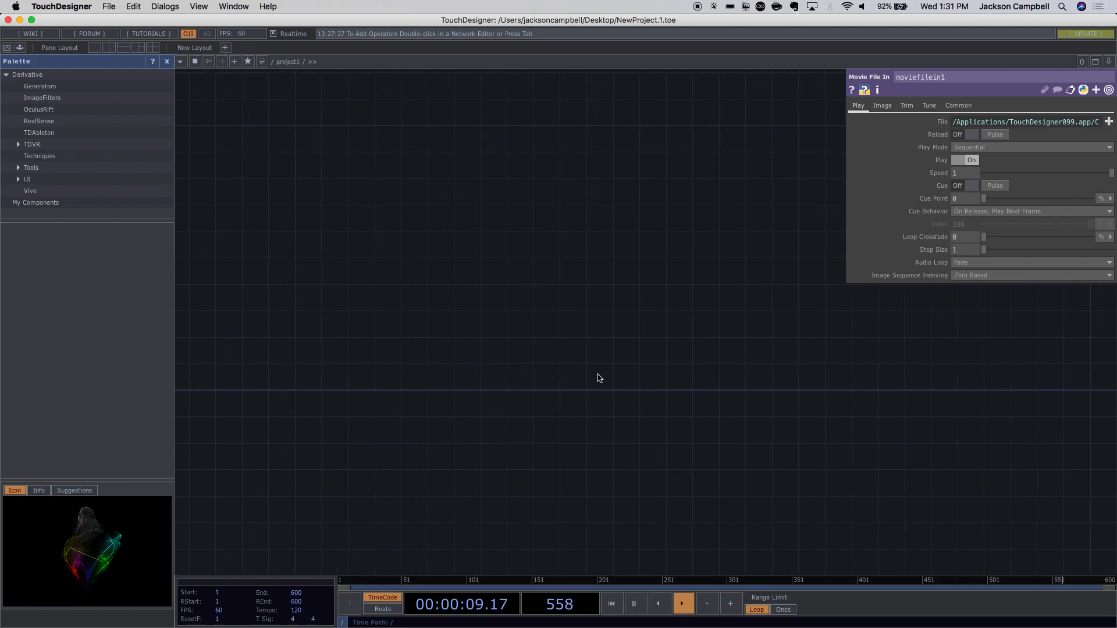
pyautogui.press('h')
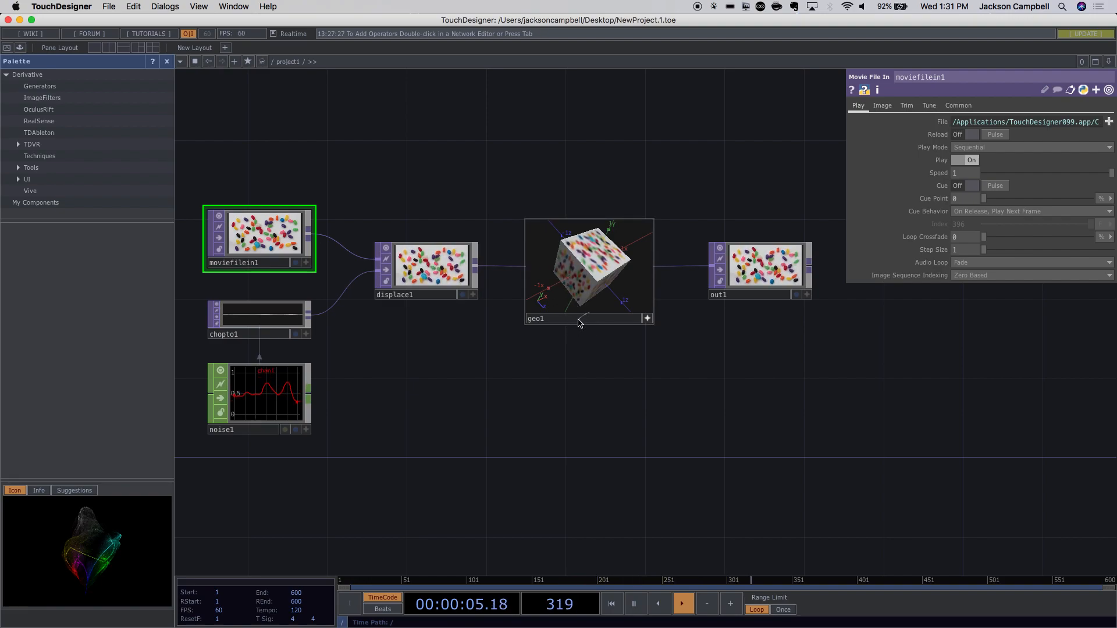
# Select out1, frame it with Shift+H, and pan so geo1 sits beside it.
pyautogui.click(727, 278)
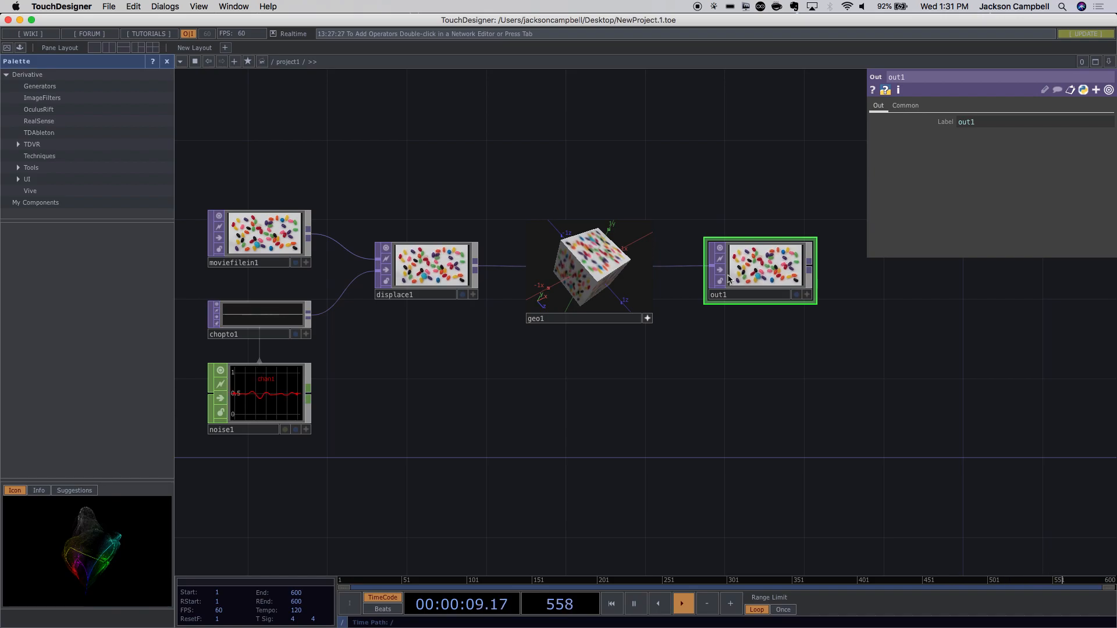
pyautogui.hotkey('shift', 'h')
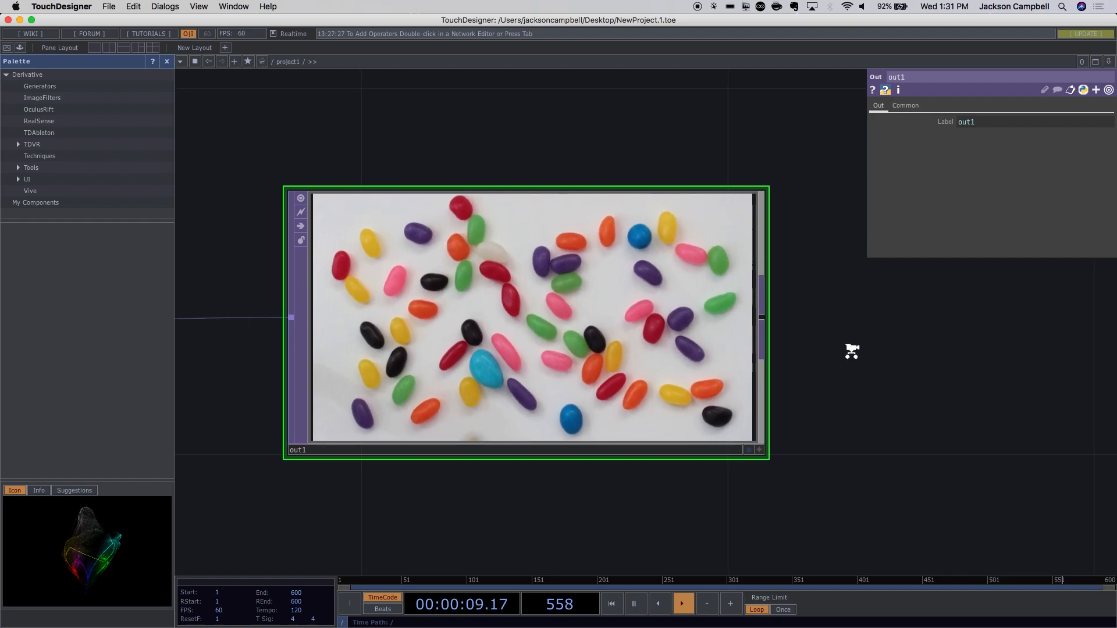
pyautogui.scroll(-5, 851, 352)
pyautogui.moveTo(847, 360); pyautogui.dragTo(783, 373)
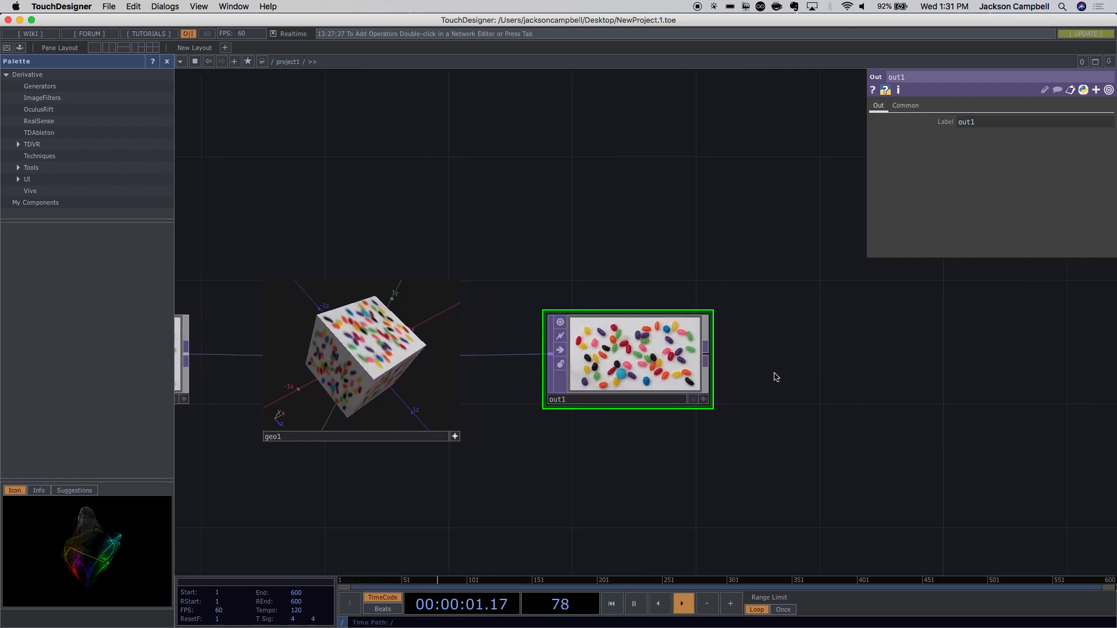
pyautogui.moveTo(723, 277); pyautogui.dragTo(624, 282)
pyautogui.moveTo(728, 256); pyautogui.dragTo(667, 220)
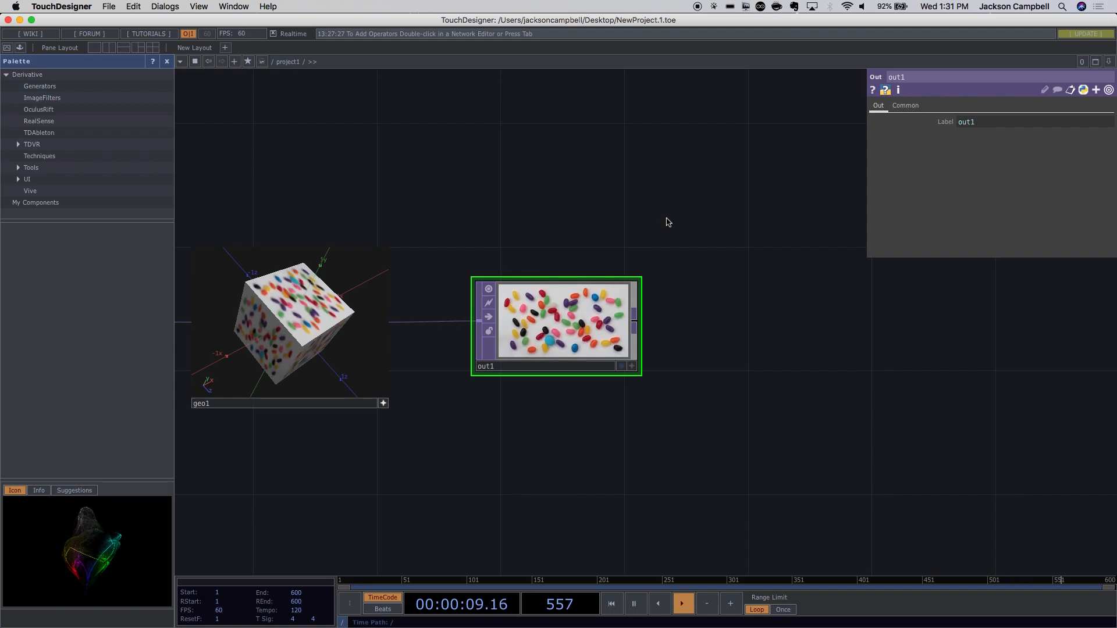
pyautogui.moveTo(621, 222); pyautogui.dragTo(526, 247)
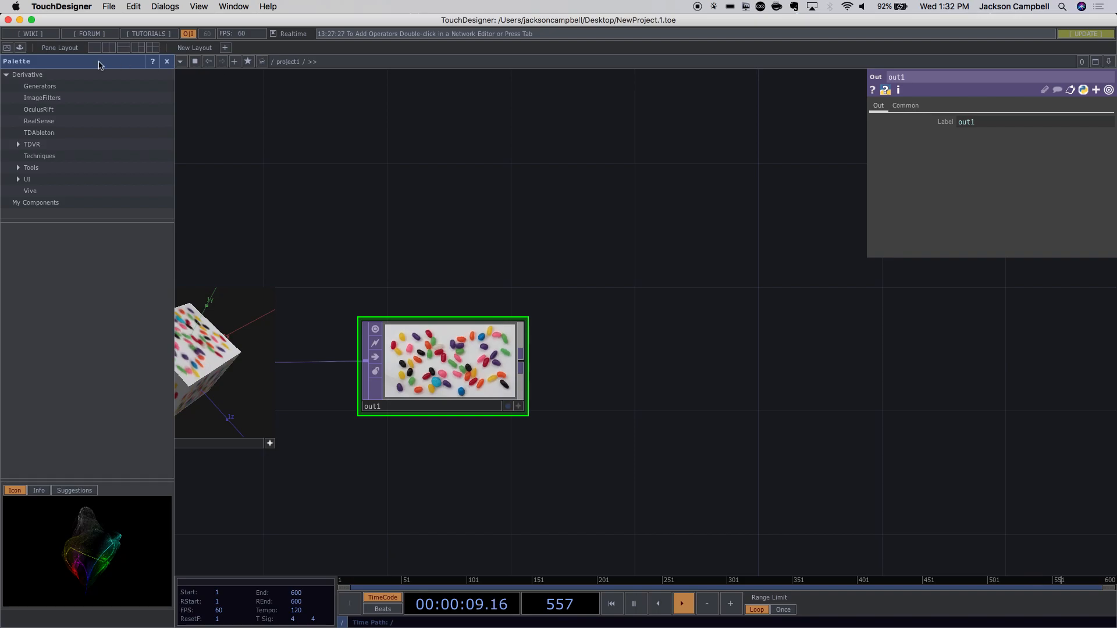
# Open the online wiki, read through the Operators page, then close the browser window.
pyautogui.click(38, 36)
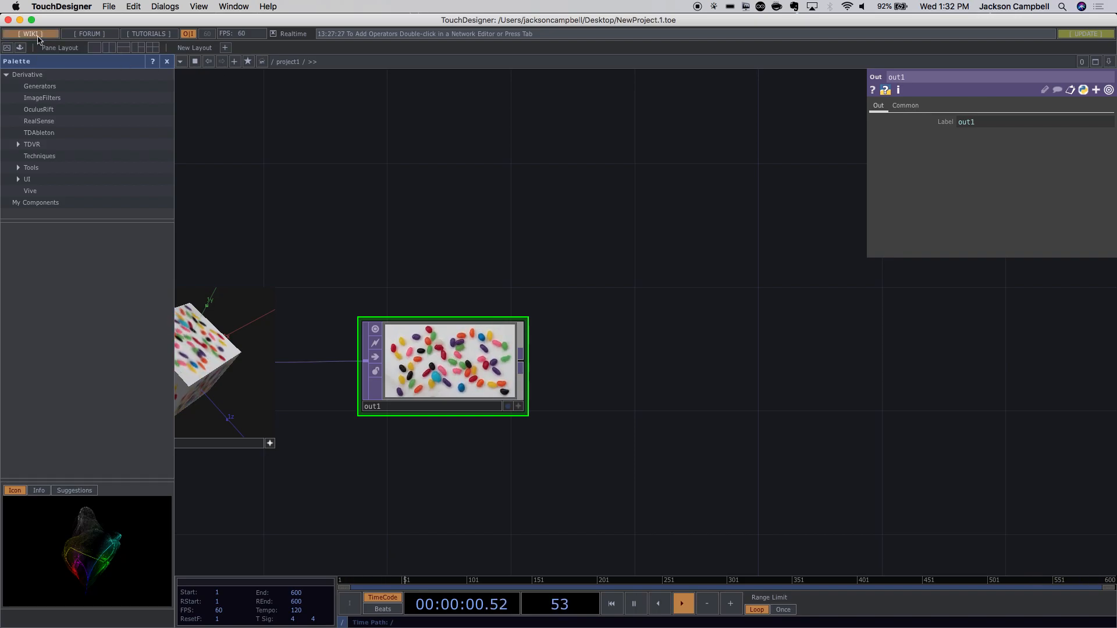
pyautogui.moveTo(243, 121); pyautogui.dragTo(344, 29)
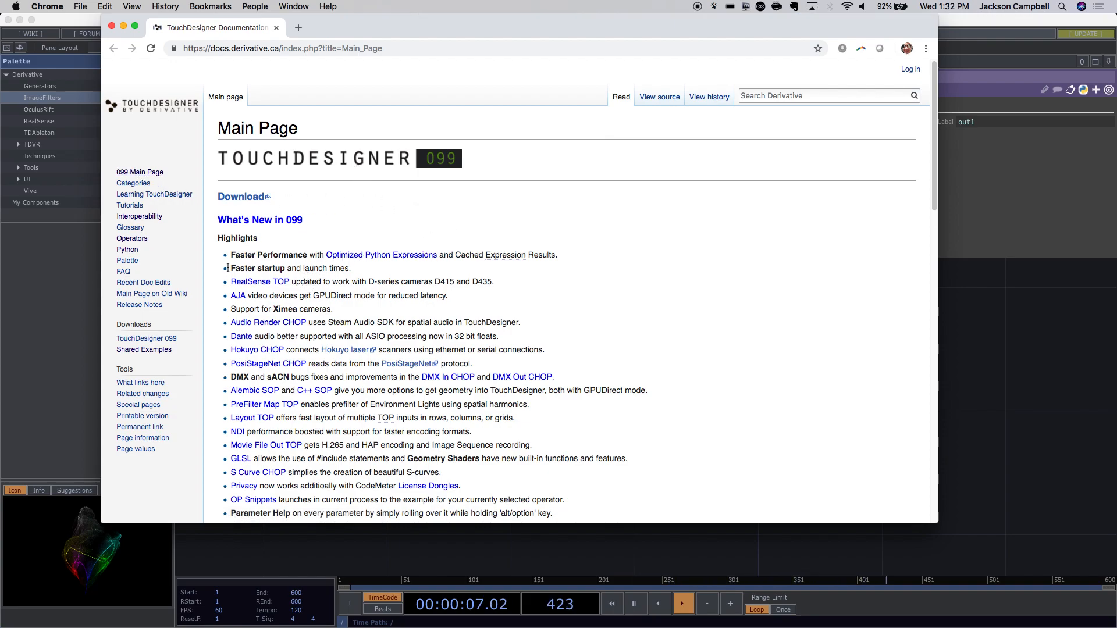
pyautogui.click(131, 239)
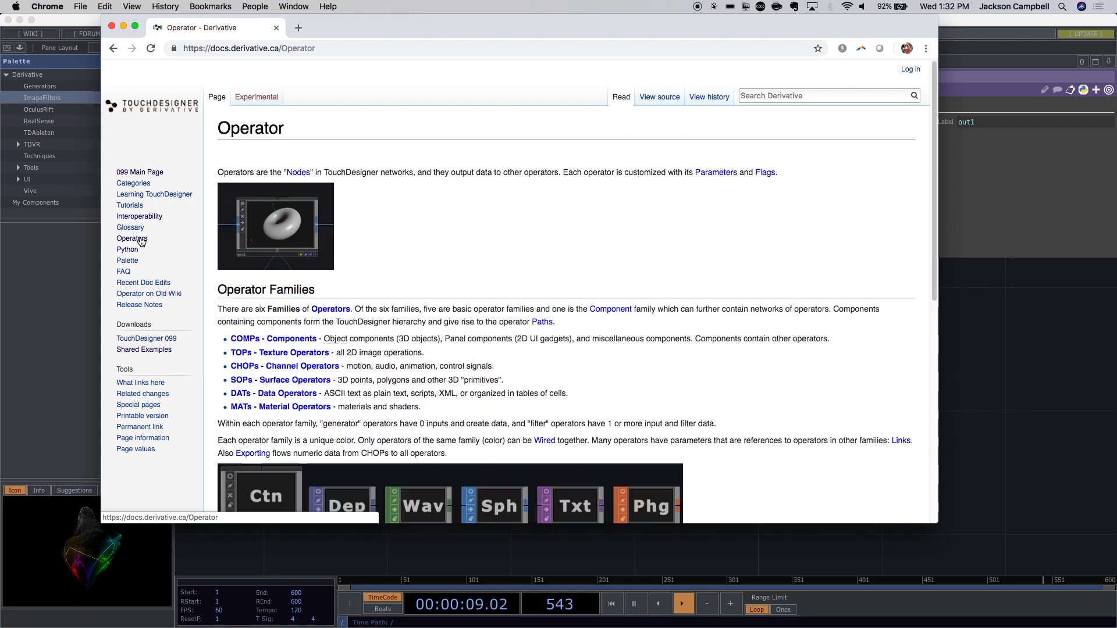
pyautogui.scroll(-2, 488, 270)
pyautogui.scroll(-5, 489, 270)
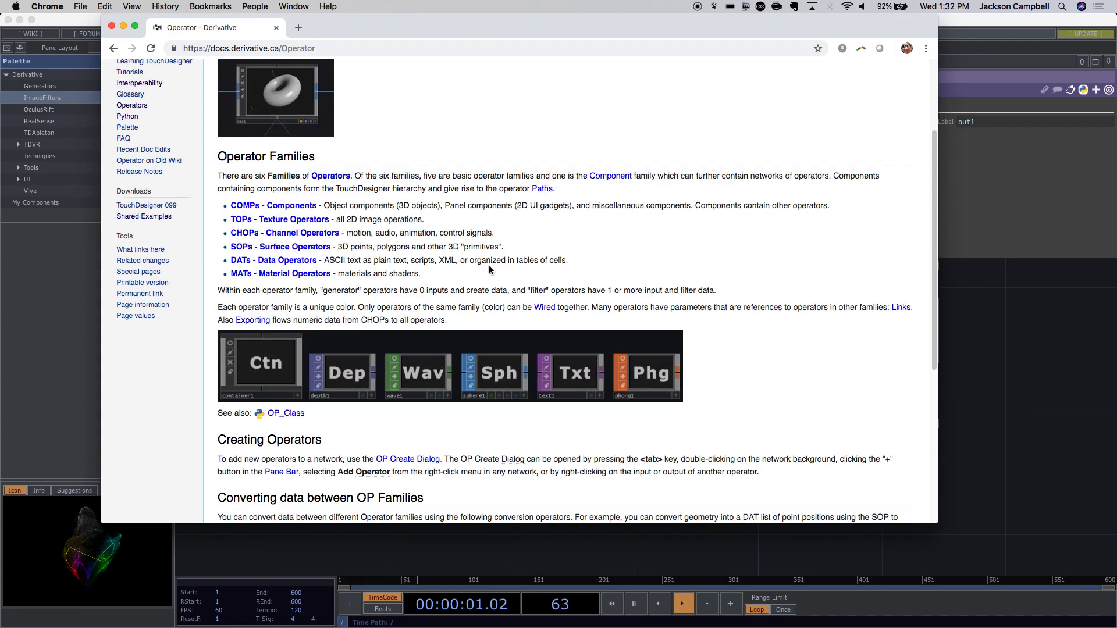
pyautogui.scroll(-3, 532, 296)
pyautogui.scroll(-2, 532, 298)
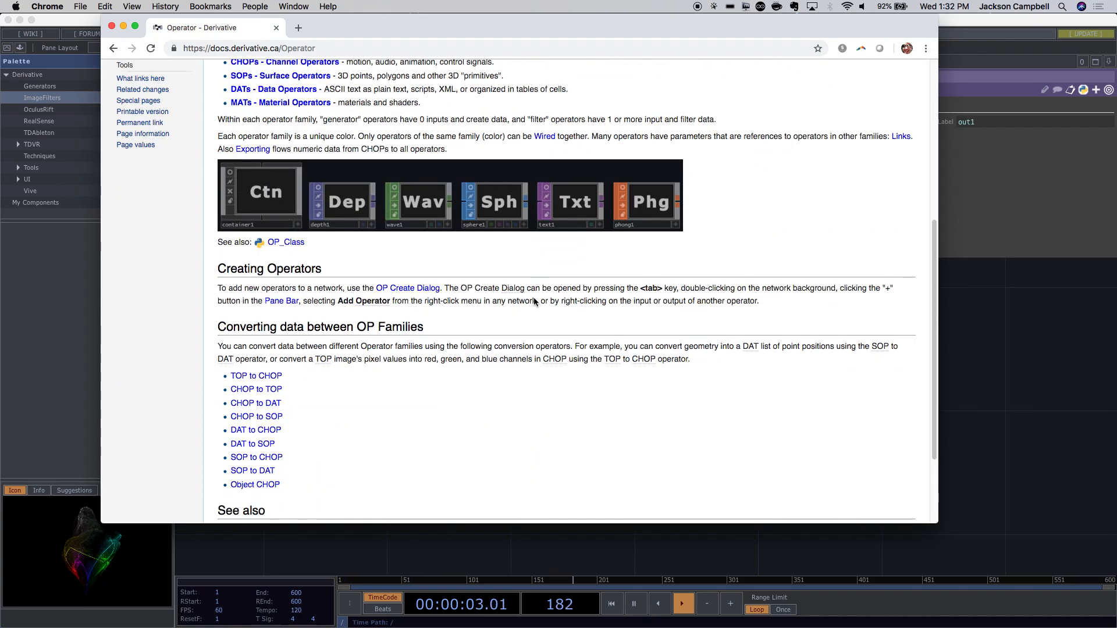
pyautogui.scroll(-3, 535, 299)
pyautogui.scroll(10, 535, 299)
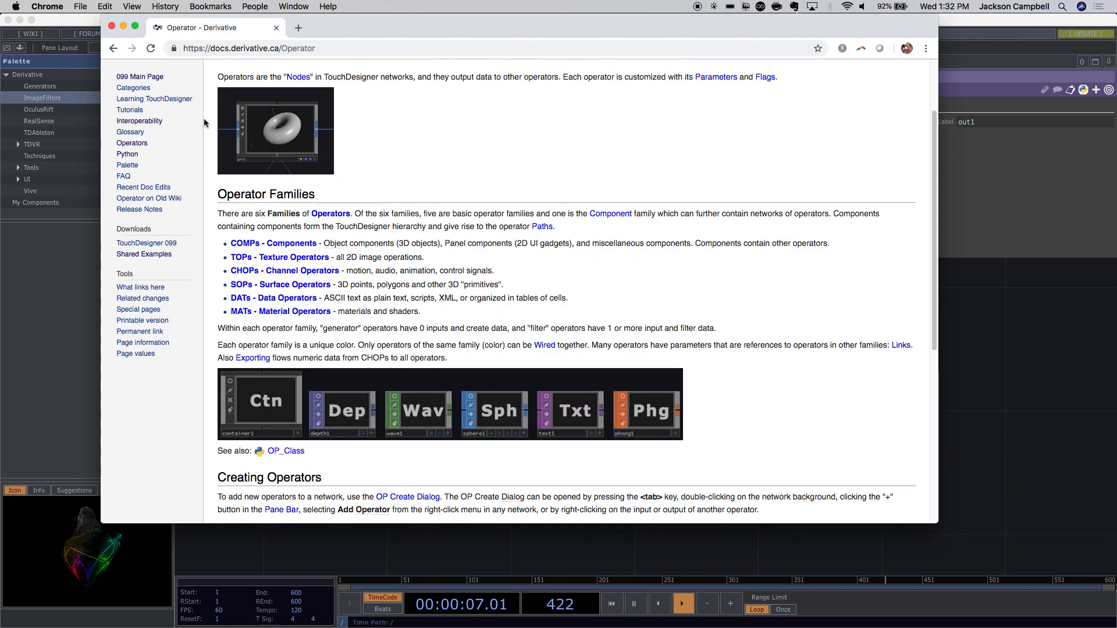
pyautogui.click(113, 27)
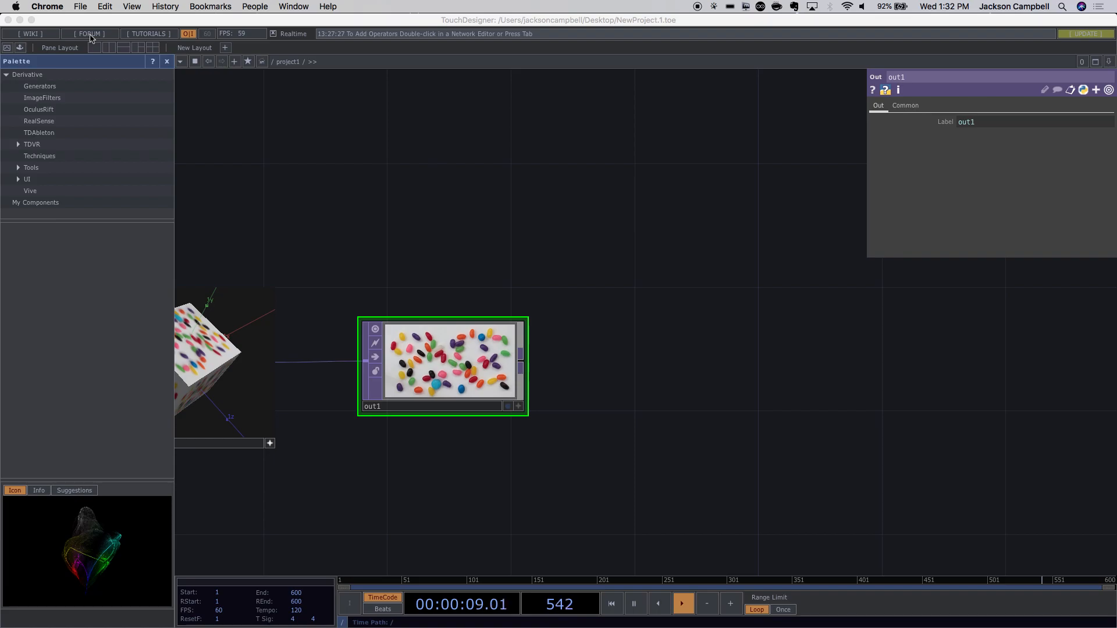
pyautogui.click(91, 35)
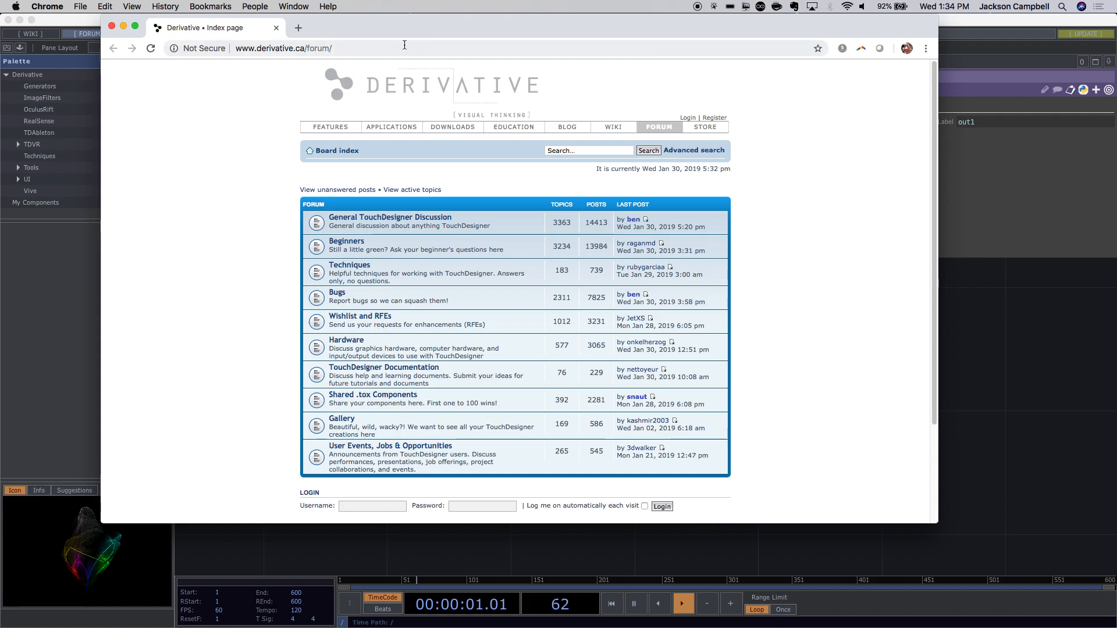
# Close the forum window and open the First Things to Know Part 1 tutorial page.
pyautogui.click(110, 27)
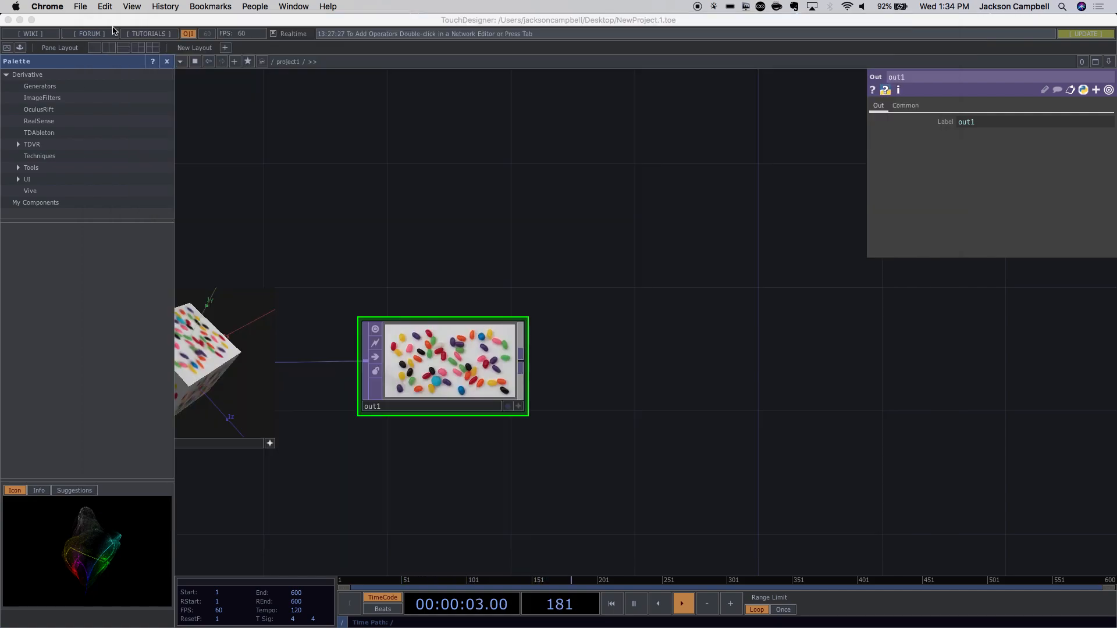
pyautogui.click(141, 35)
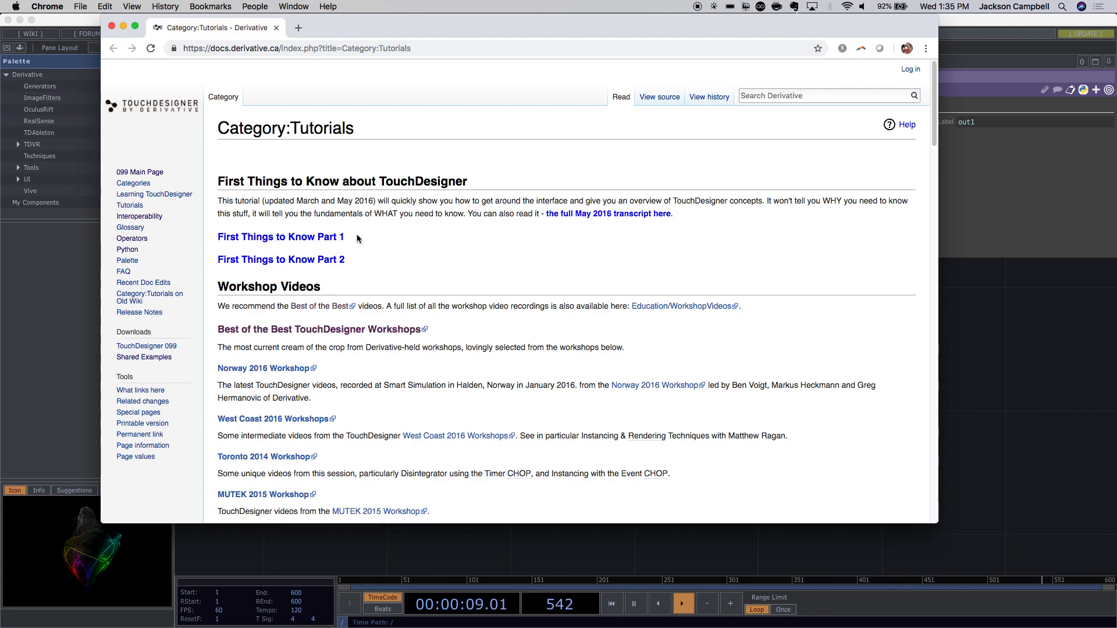
pyautogui.click(330, 238)
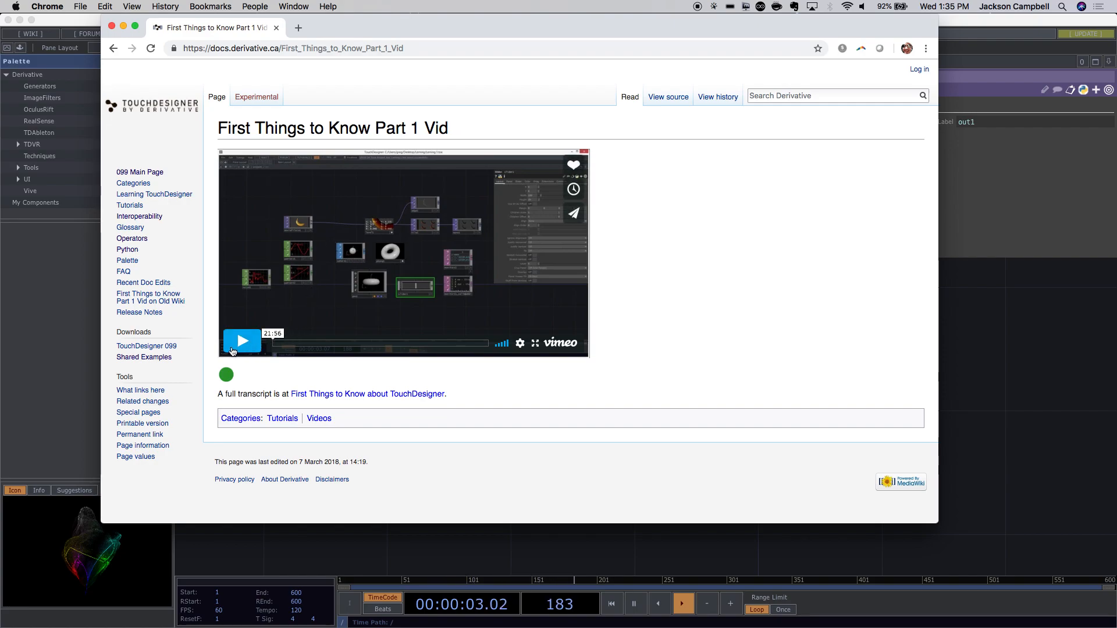
# Play the Vimeo tutorial briefly with the system volume raised, then pause it.
pyautogui.click(240, 347)
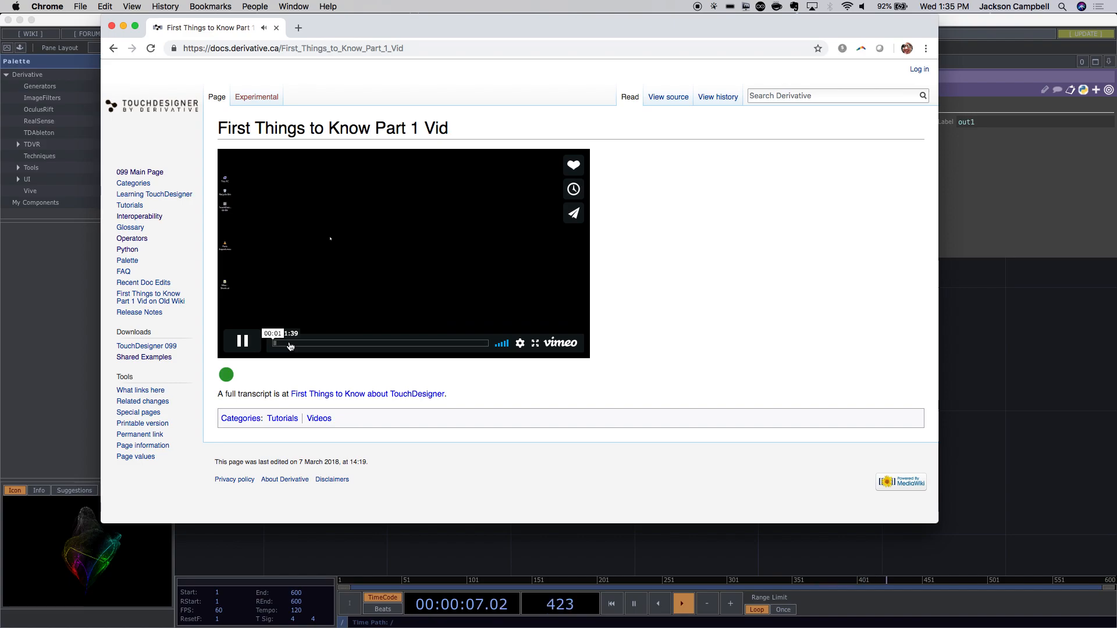
pyautogui.press('XF86AudioRaiseVolume')
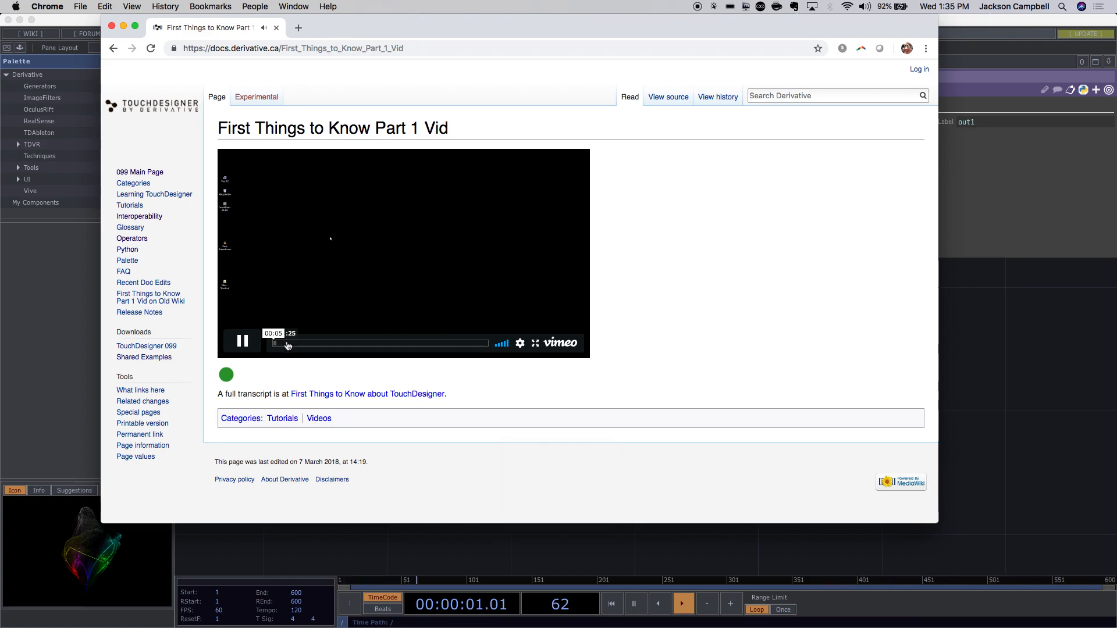
pyautogui.click(243, 341)
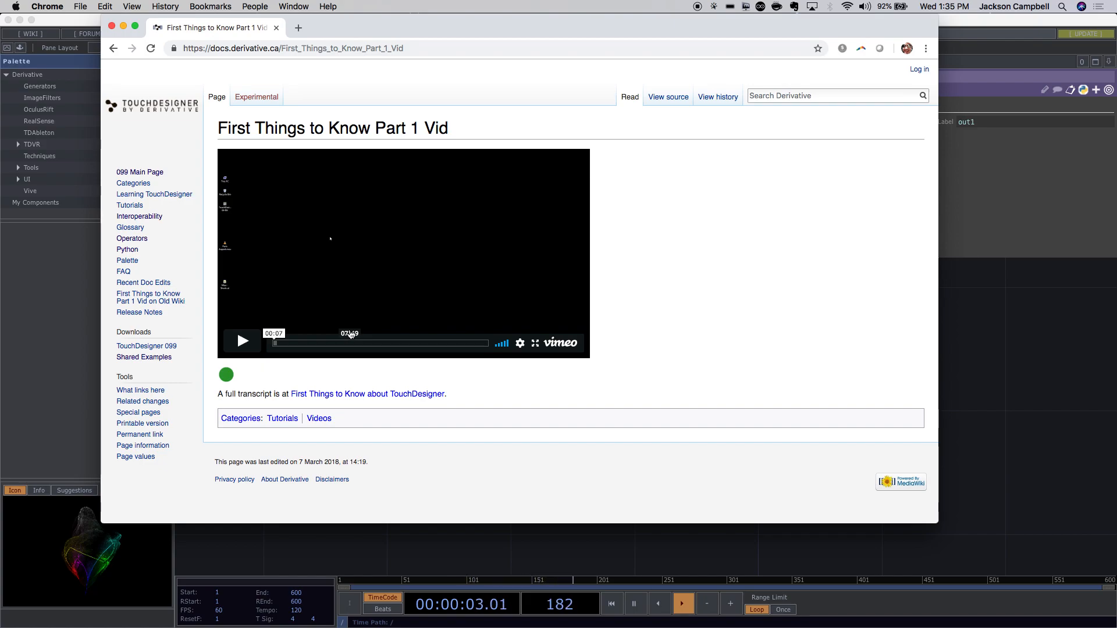
# Close the tutorial browser, return to TouchDesigner and resume live updating of previews.
pyautogui.click(114, 28)
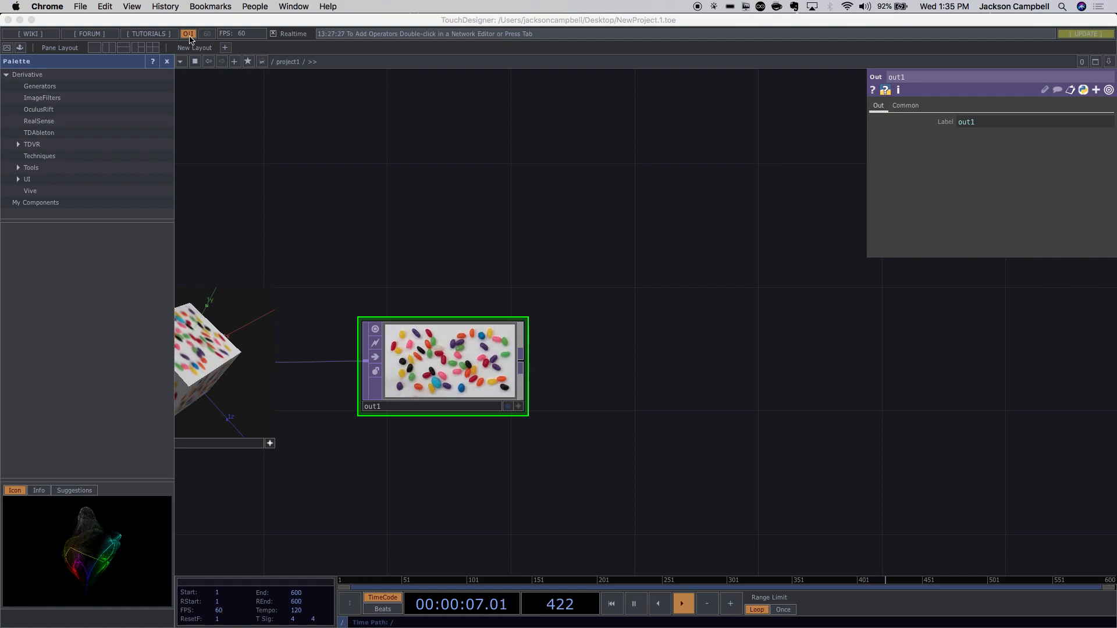
pyautogui.click(190, 36)
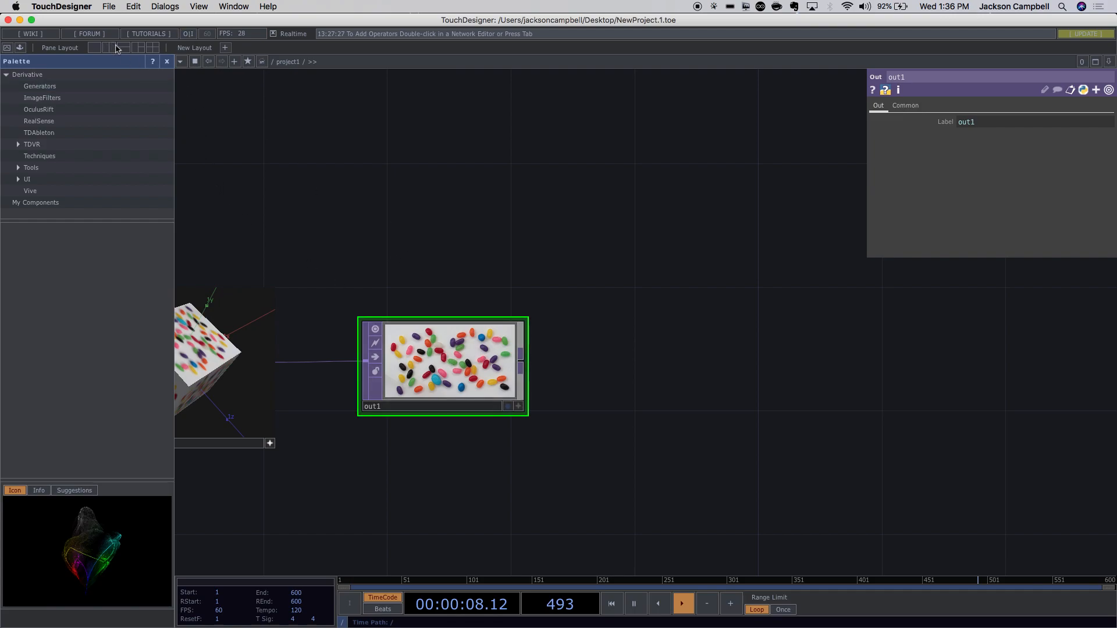
pyautogui.click(187, 35)
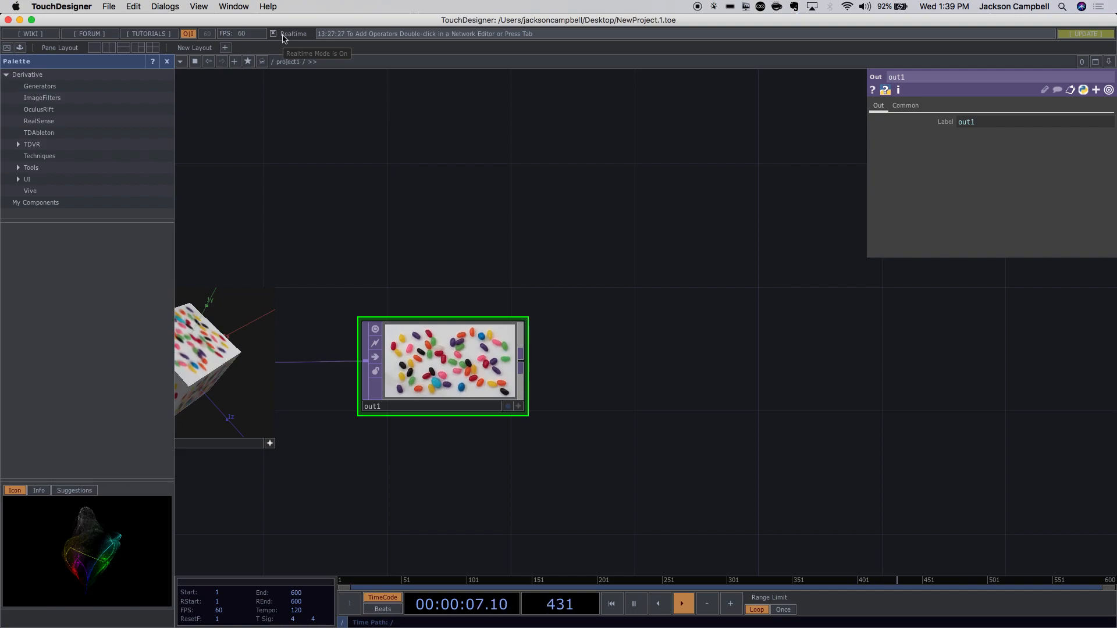
# Show the recent log messages list, then pan the network right to centre geo1.
pyautogui.click(350, 35)
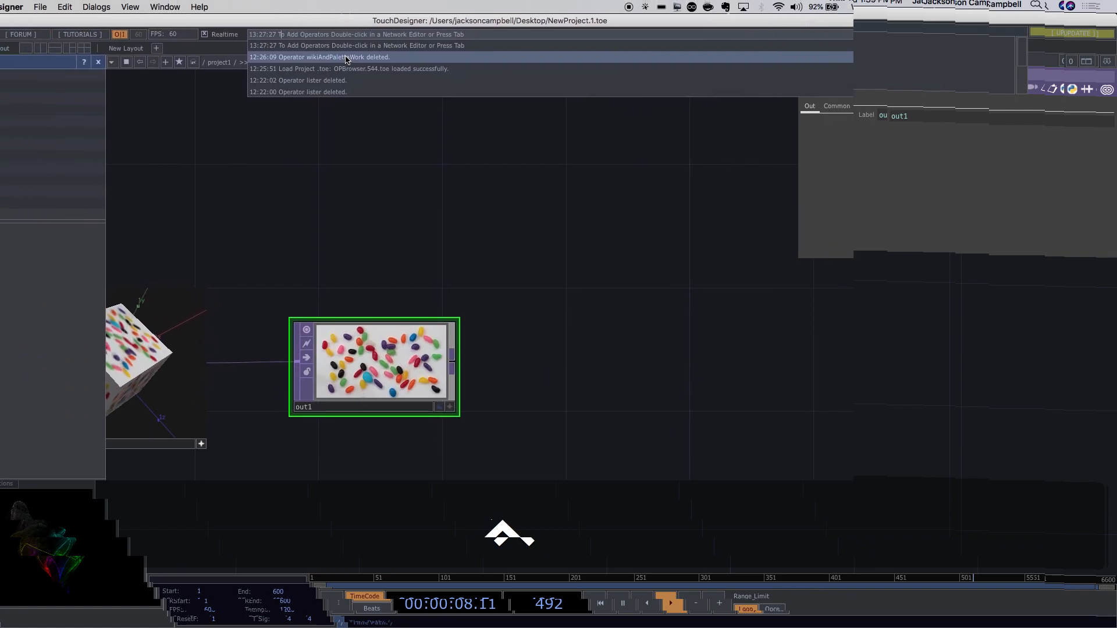
pyautogui.moveTo(315, 195); pyautogui.dragTo(570, 202)
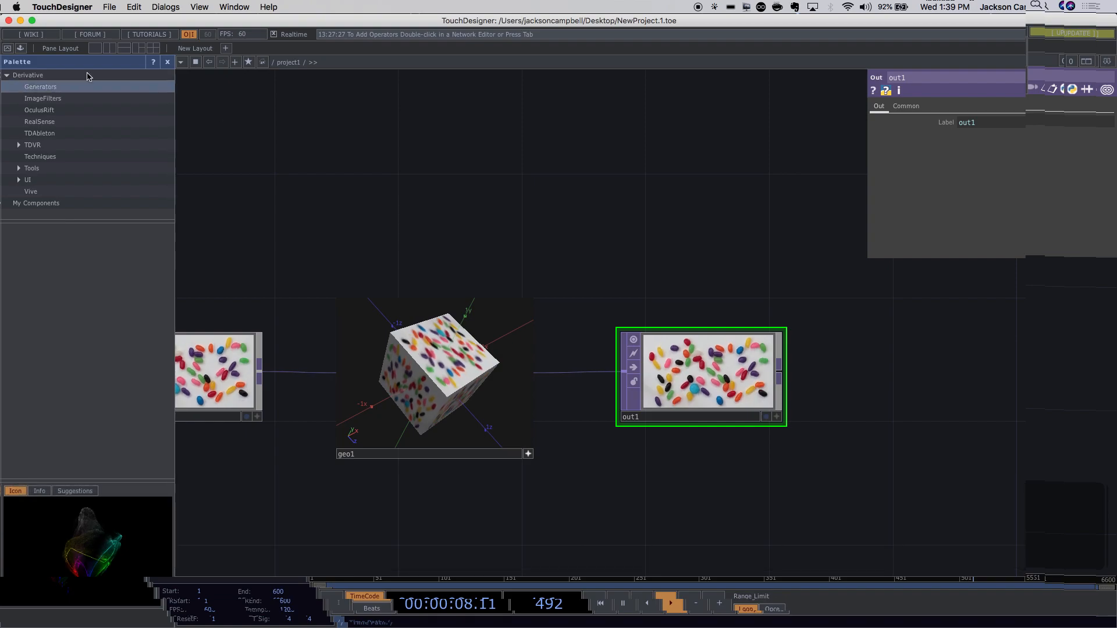
pyautogui.click(8, 50)
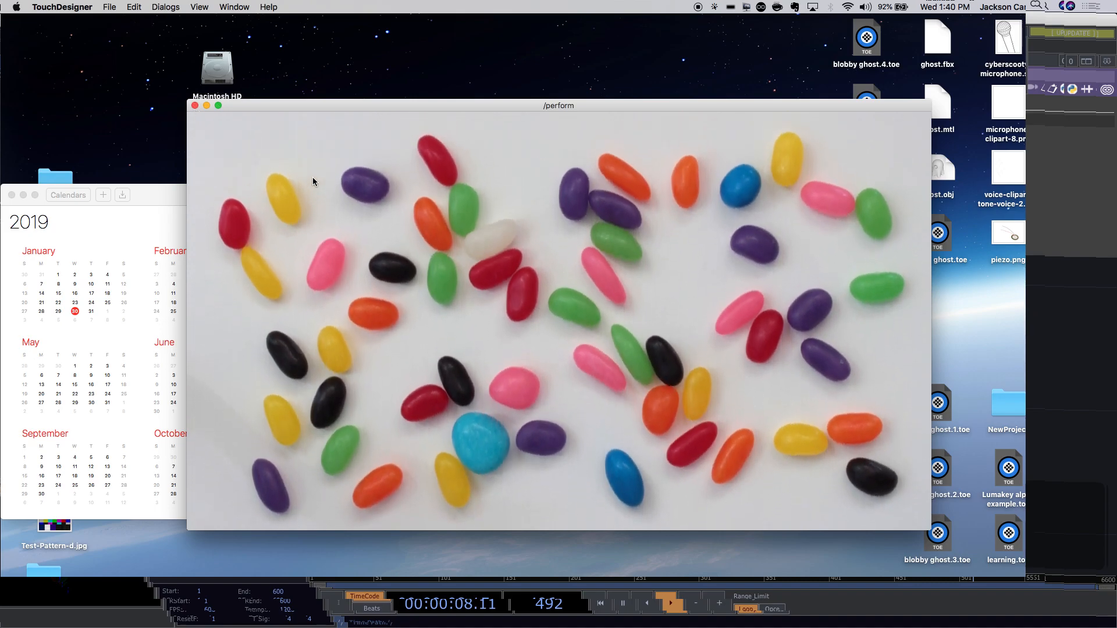
pyautogui.press('Escape')
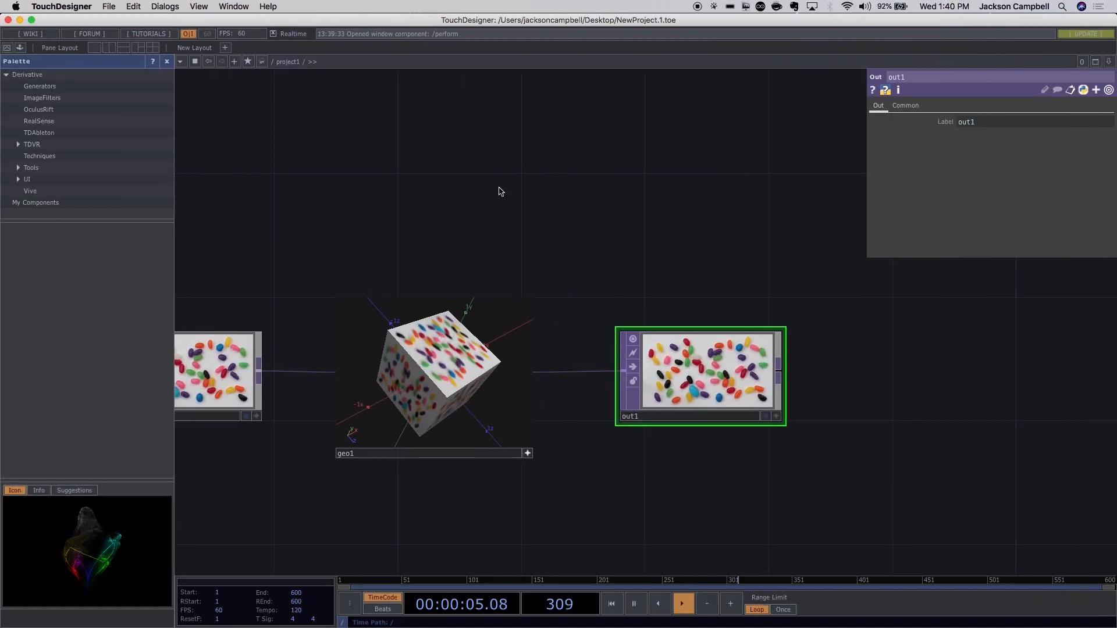
# Toggle the Palette on and off several times, leaving it hidden.
pyautogui.click(20, 49)
pyautogui.click(21, 49)
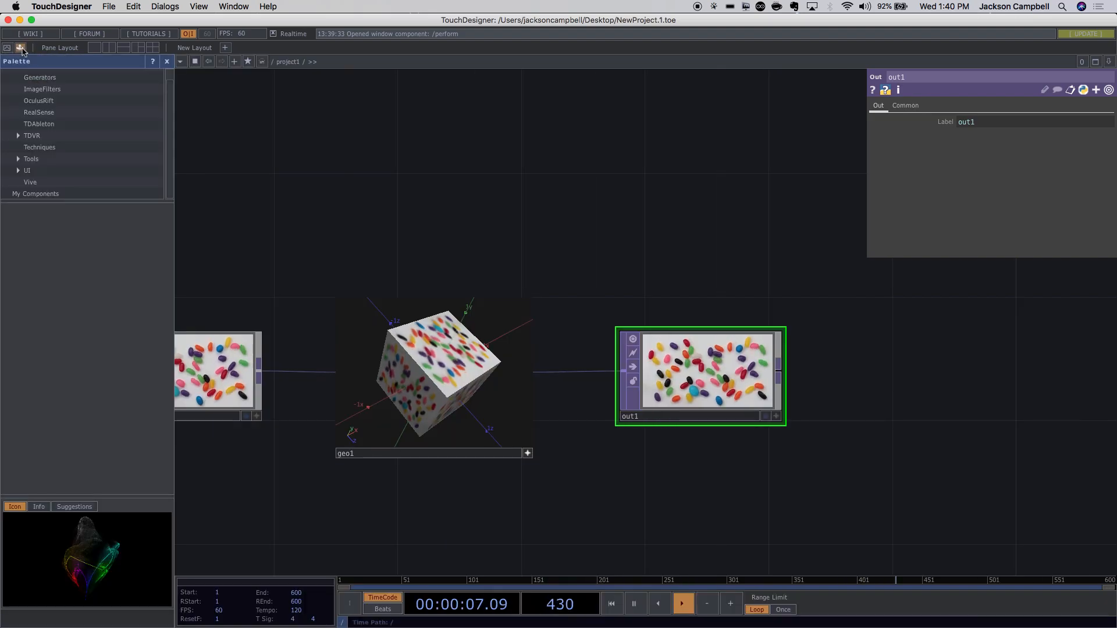
pyautogui.click(21, 49)
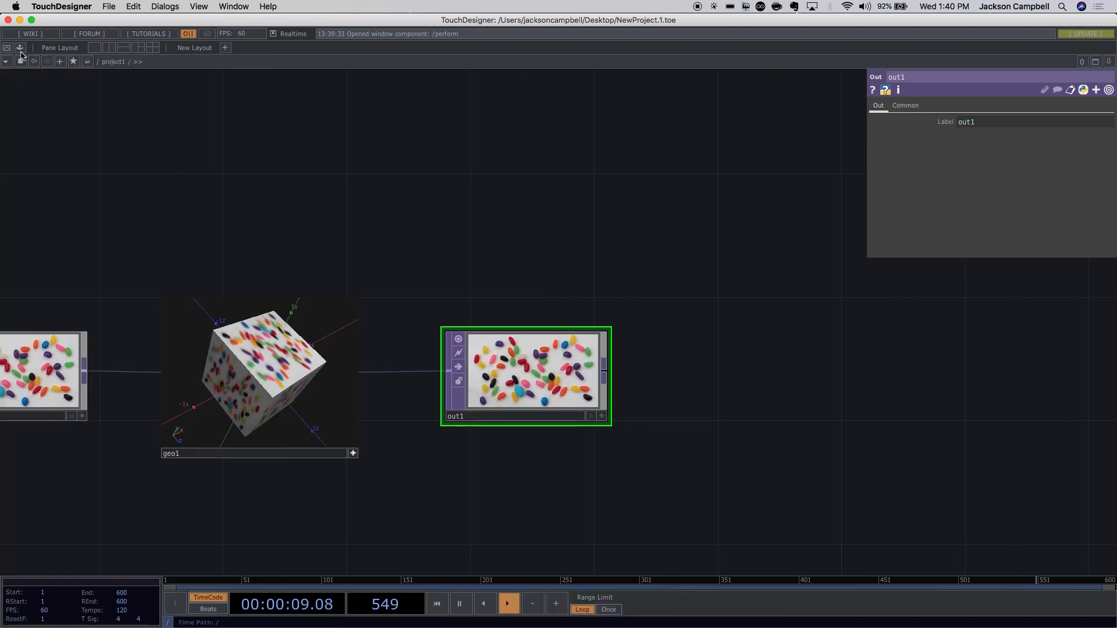
pyautogui.click(20, 49)
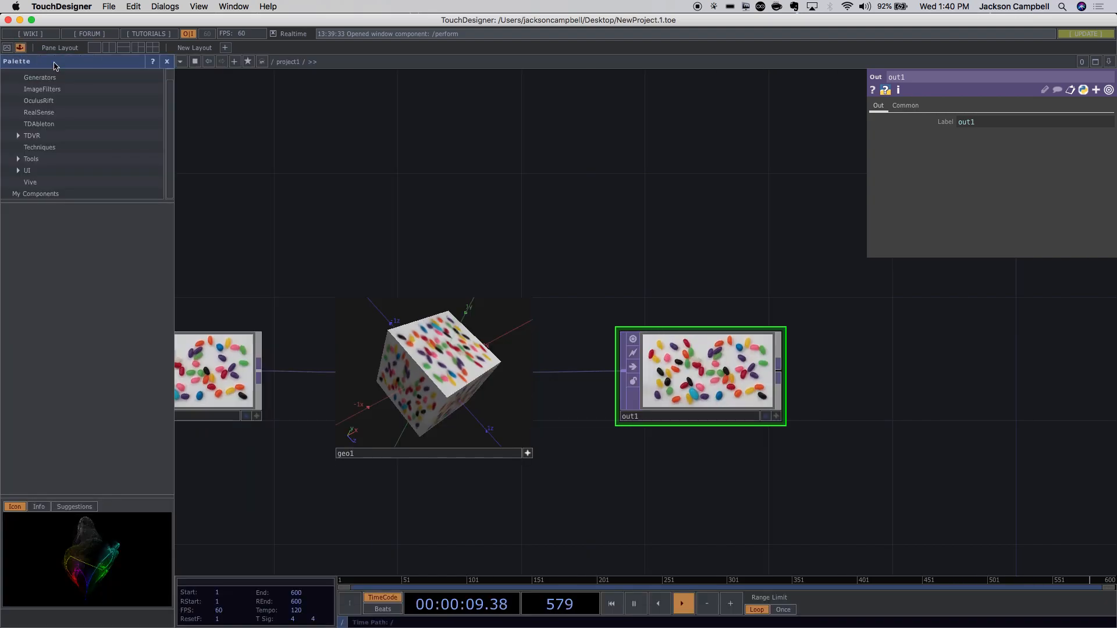
pyautogui.click(168, 61)
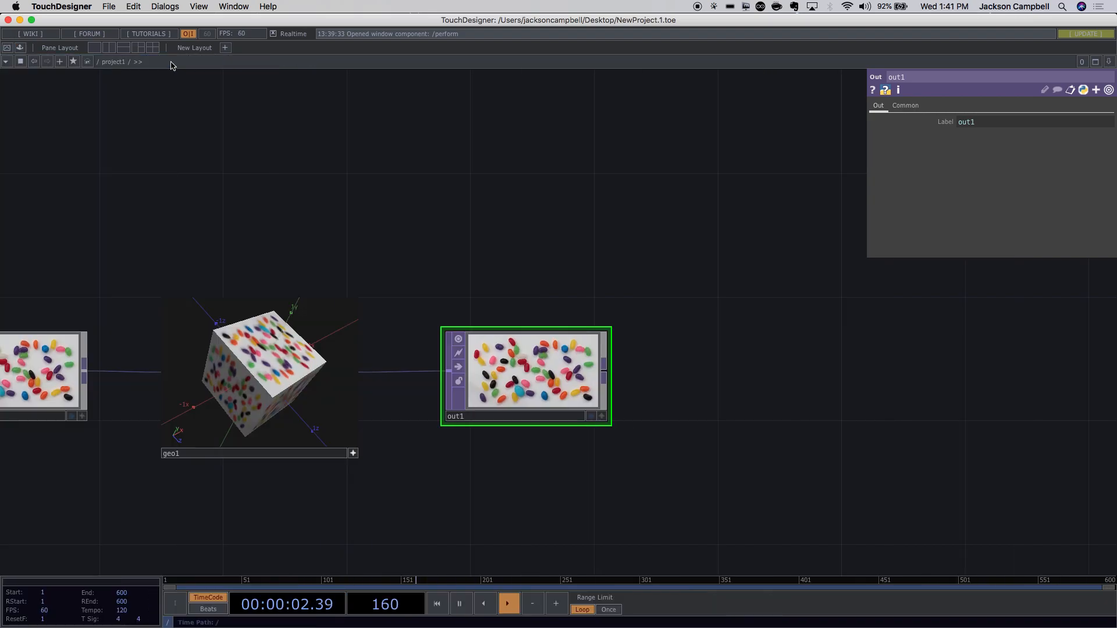
pyautogui.click(21, 49)
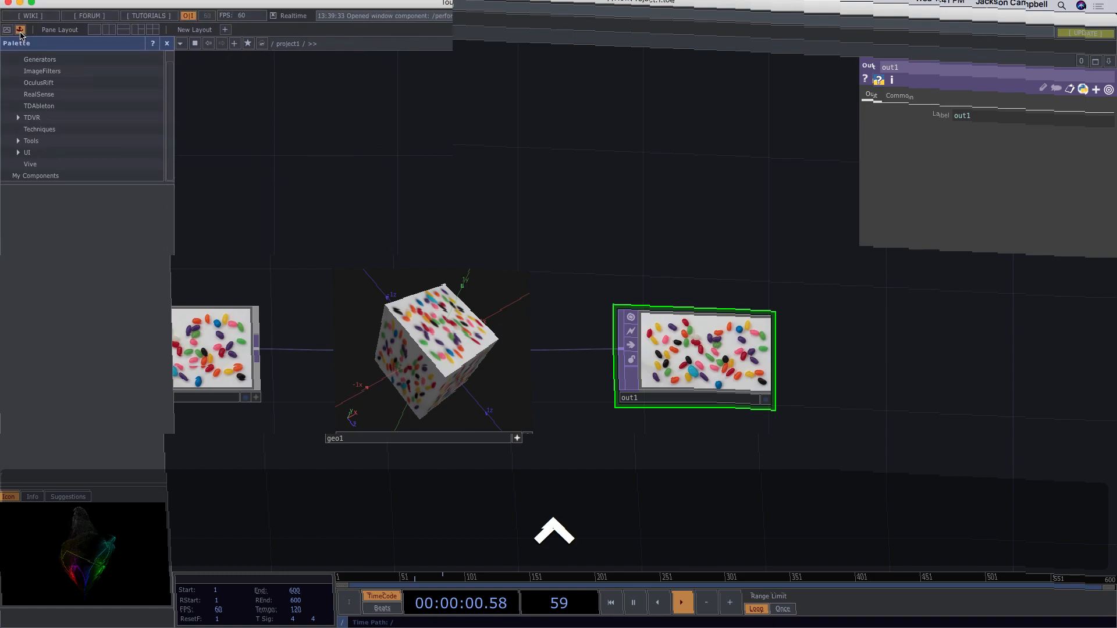
pyautogui.click(20, 31)
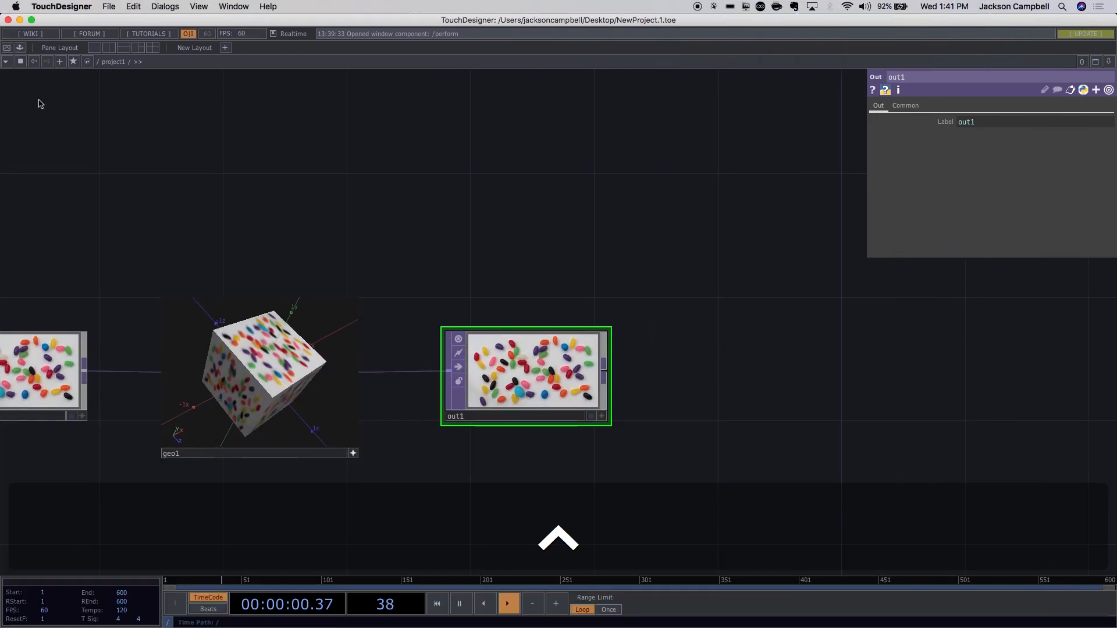
# Home all nodes from moviefilein1 to out1 with H, then show the Palette again.
pyautogui.scroll(5, 37, 102)
pyautogui.moveTo(37, 103); pyautogui.dragTo(115, 102)
pyautogui.scroll(-3, 150, 144)
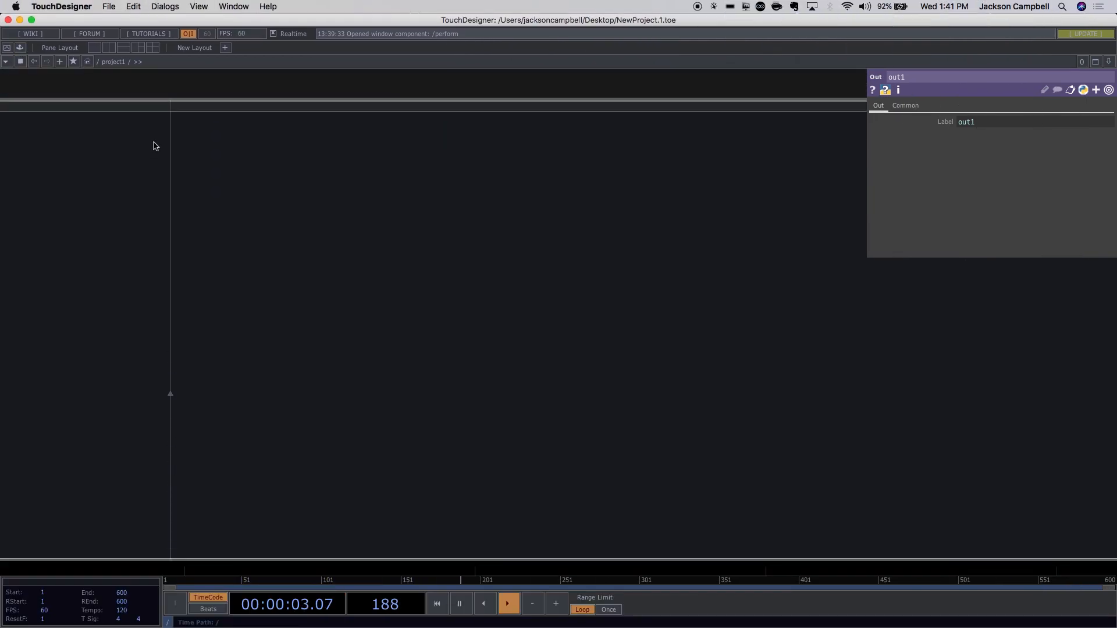
pyautogui.press('h')
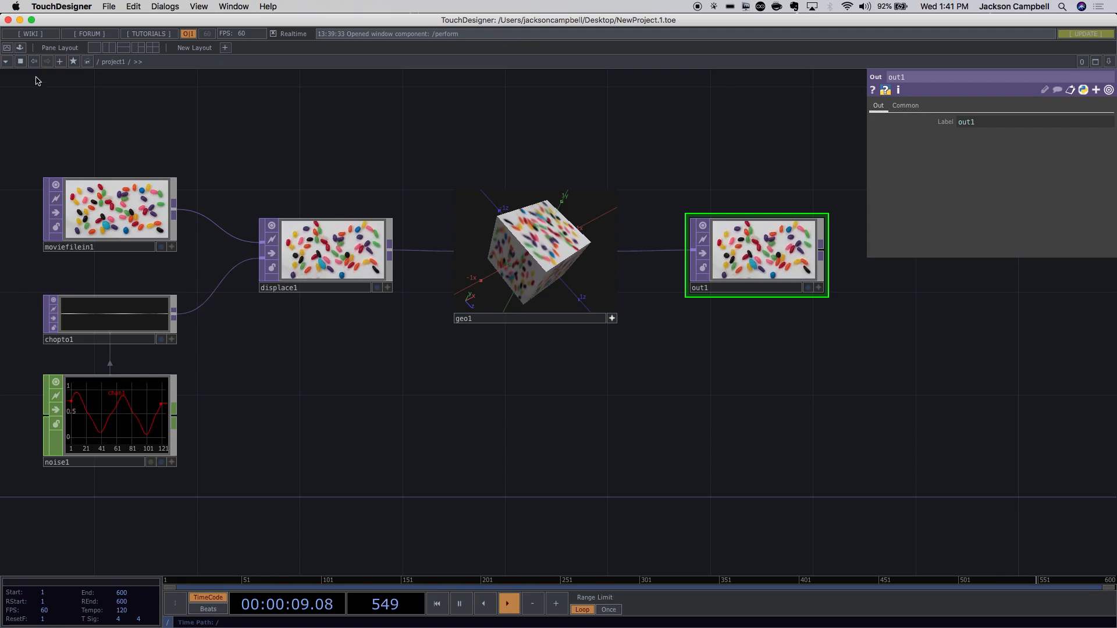
pyautogui.click(19, 49)
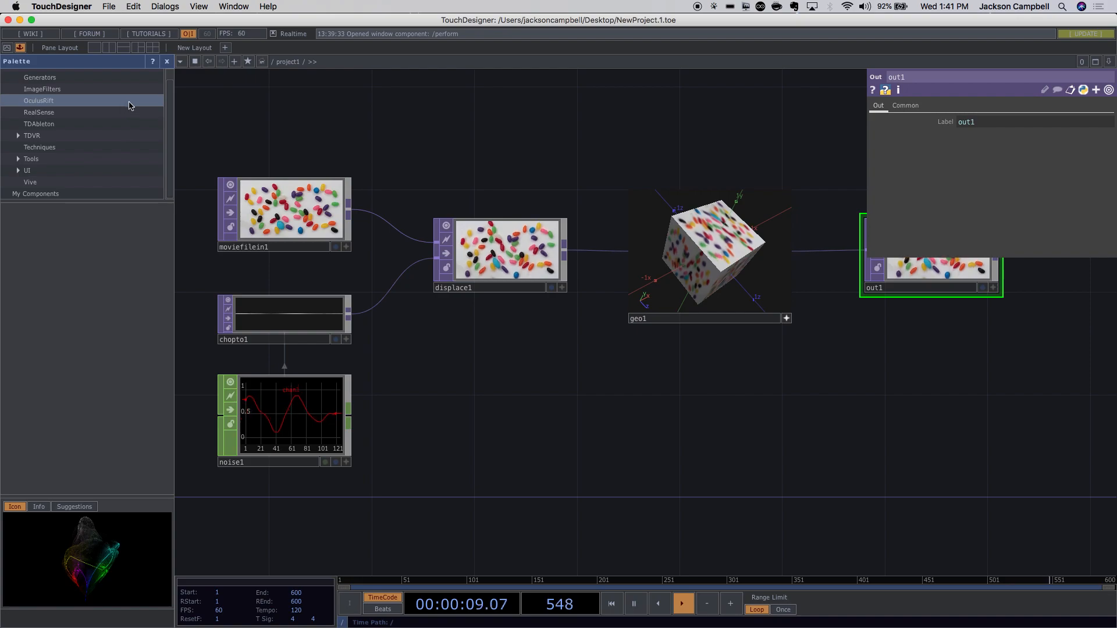
# Drag a multiMix component from the Palette's Tools folder into the network, position it and zoom inside.
pyautogui.scroll(1, 169, 93)
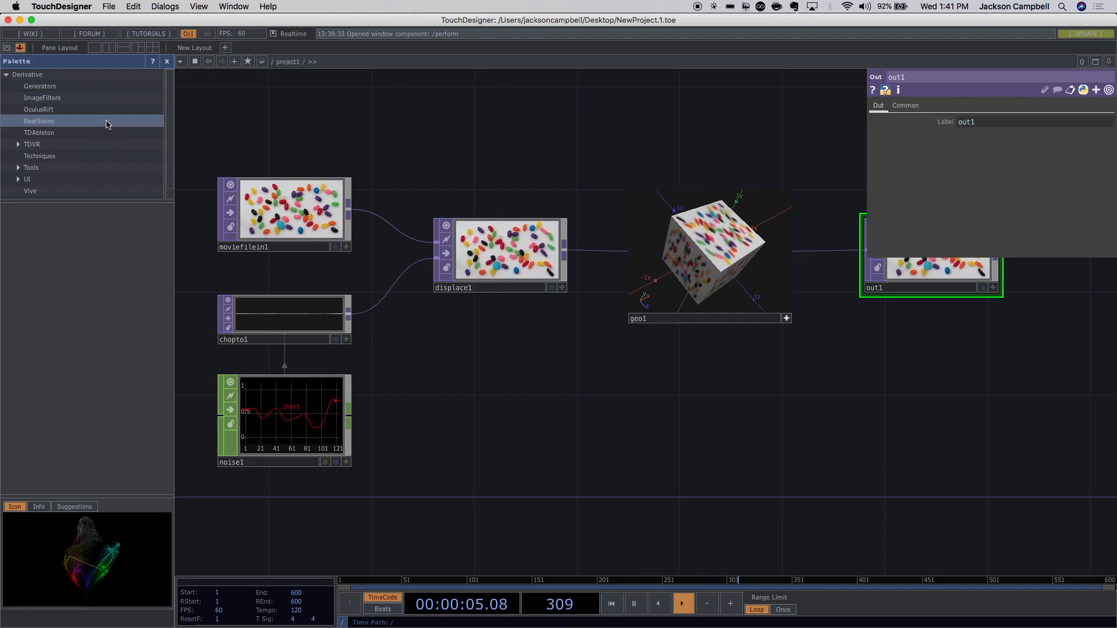
pyautogui.click(17, 168)
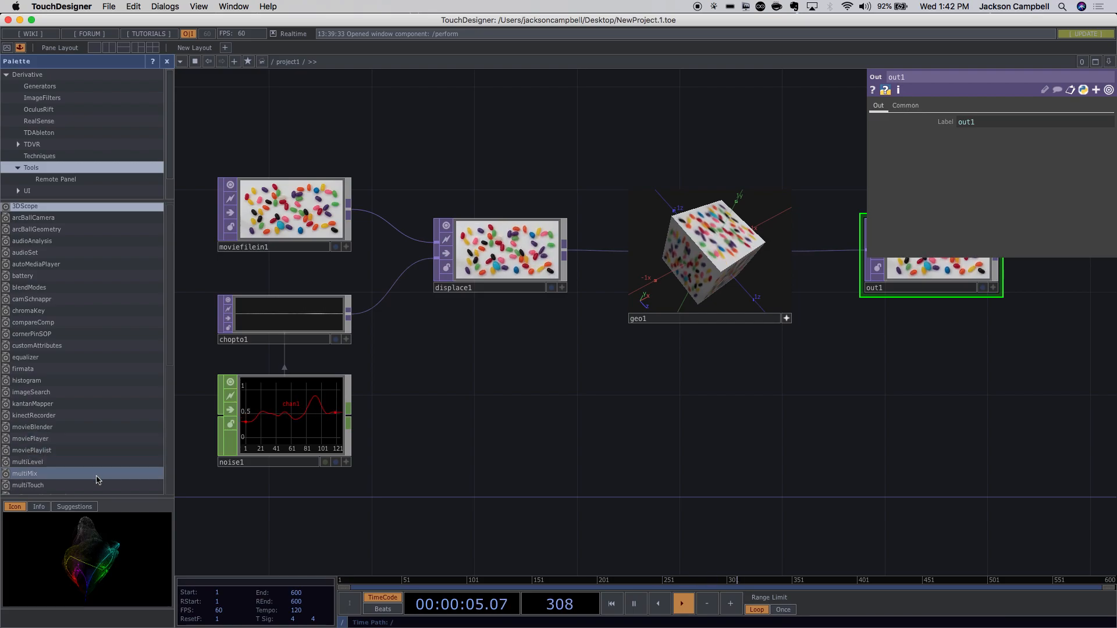
pyautogui.moveTo(99, 480); pyautogui.dragTo(543, 453)
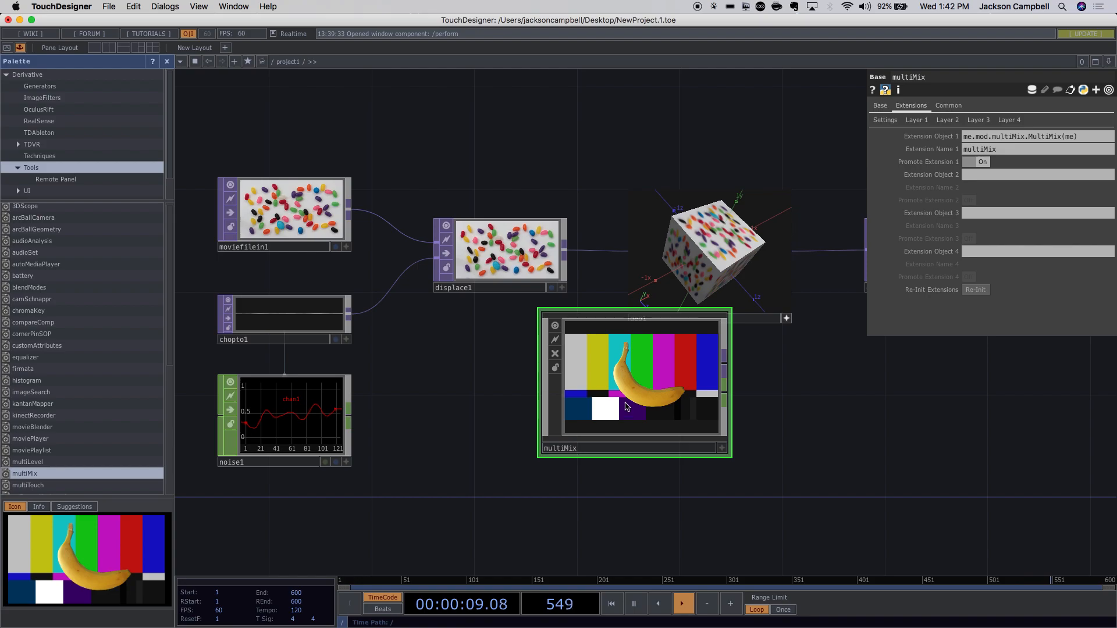
pyautogui.moveTo(640, 398); pyautogui.dragTo(598, 469)
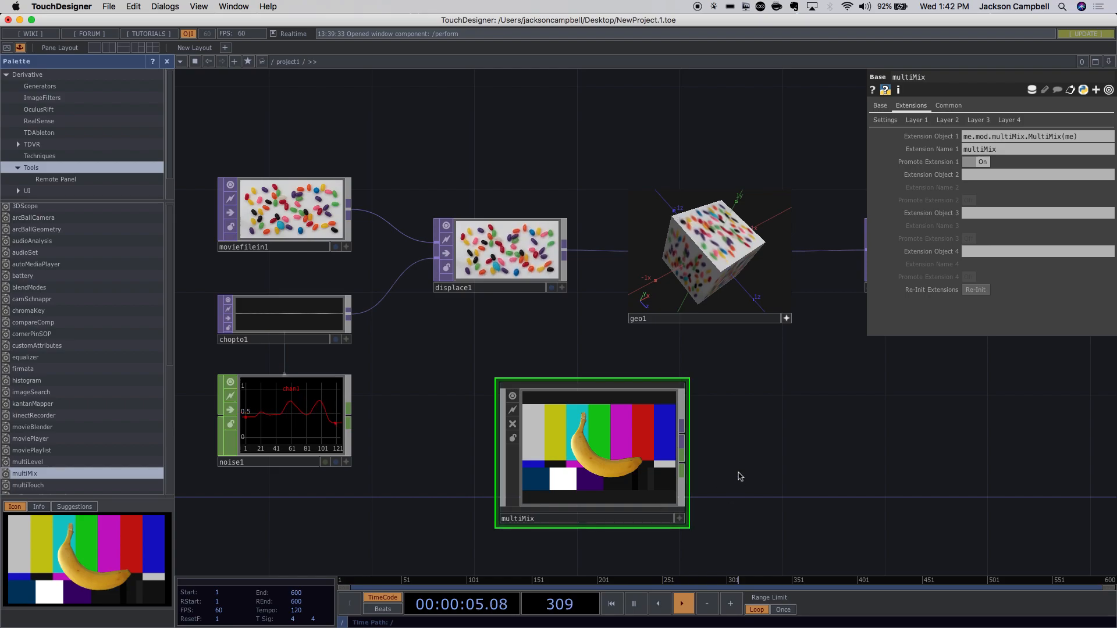
pyautogui.moveTo(650, 474); pyautogui.dragTo(599, 449)
pyautogui.scroll(3, 567, 430)
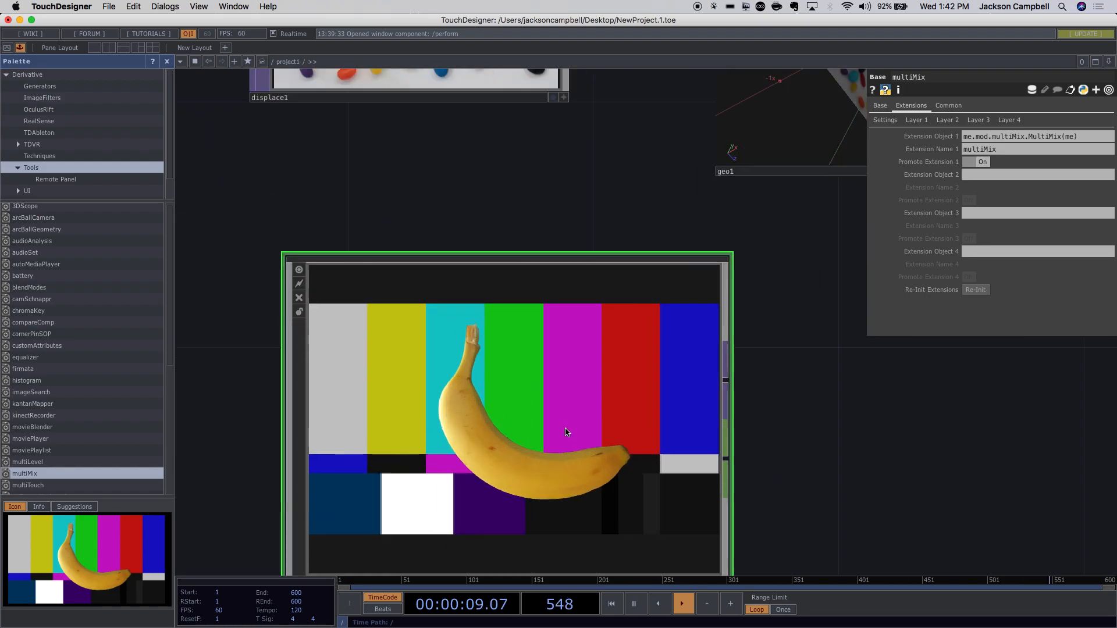
pyautogui.scroll(3, 567, 432)
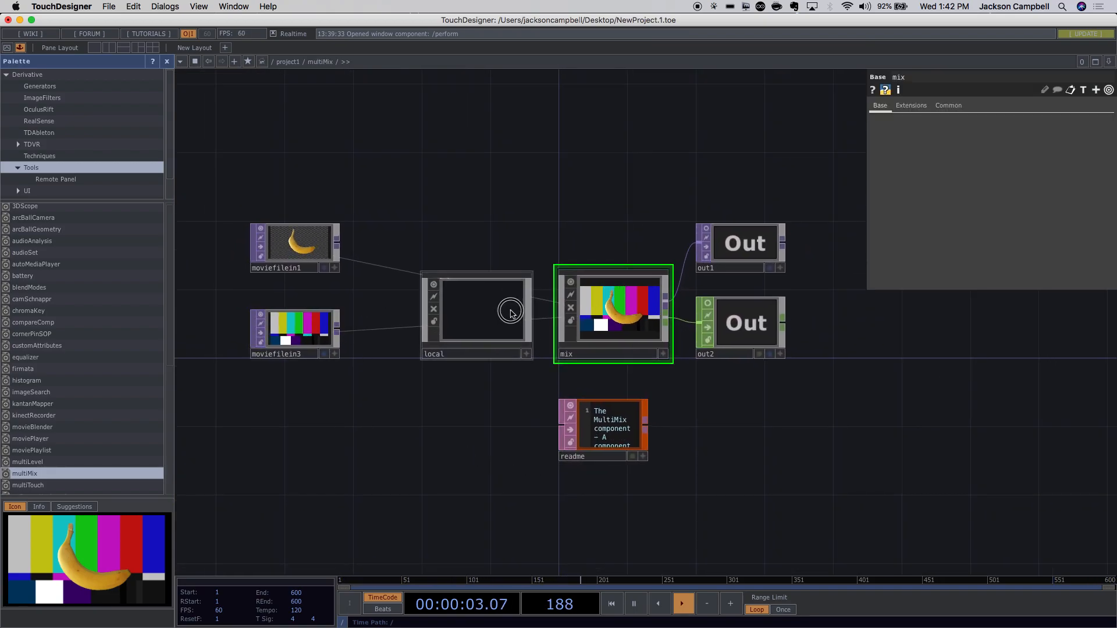
# Nudge the local node left inside multiMix and zoom back out to /project1.
pyautogui.moveTo(515, 312); pyautogui.dragTo(481, 311)
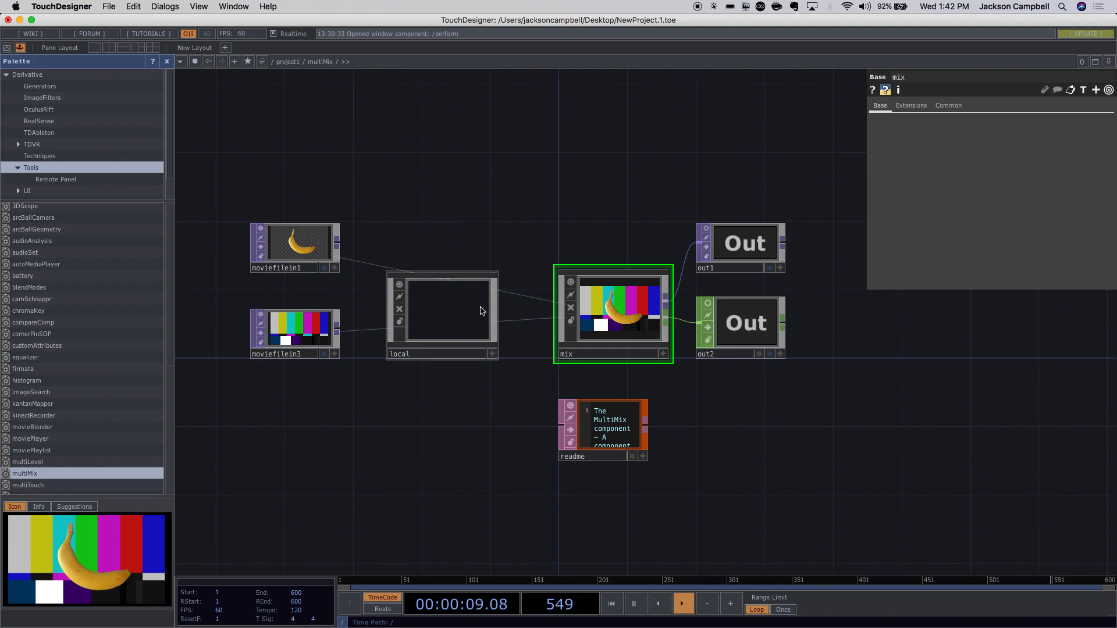
pyautogui.scroll(-5, 482, 310)
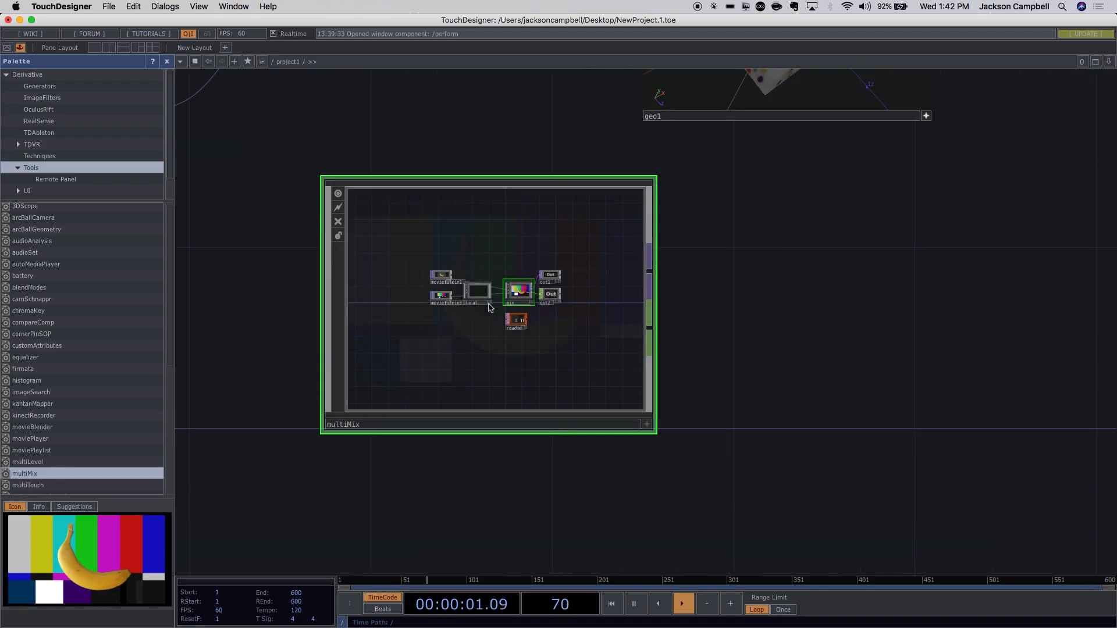
# Open multiMix's parameters with P, collapse My Components, and close the Palette.
pyautogui.press('p')
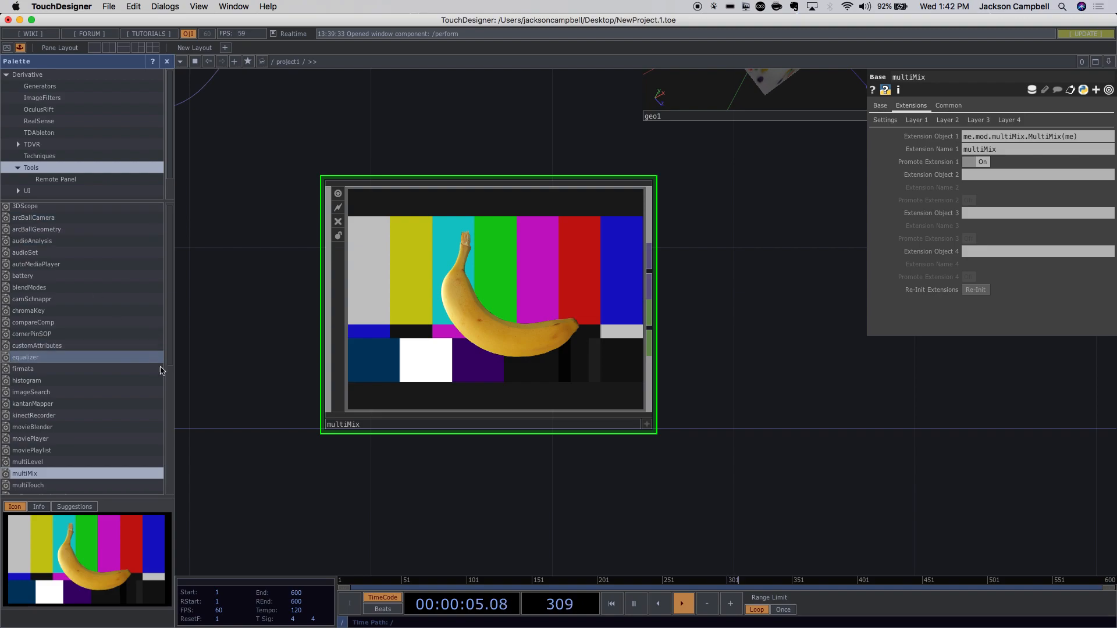
pyautogui.moveTo(176, 152); pyautogui.dragTo(172, 199)
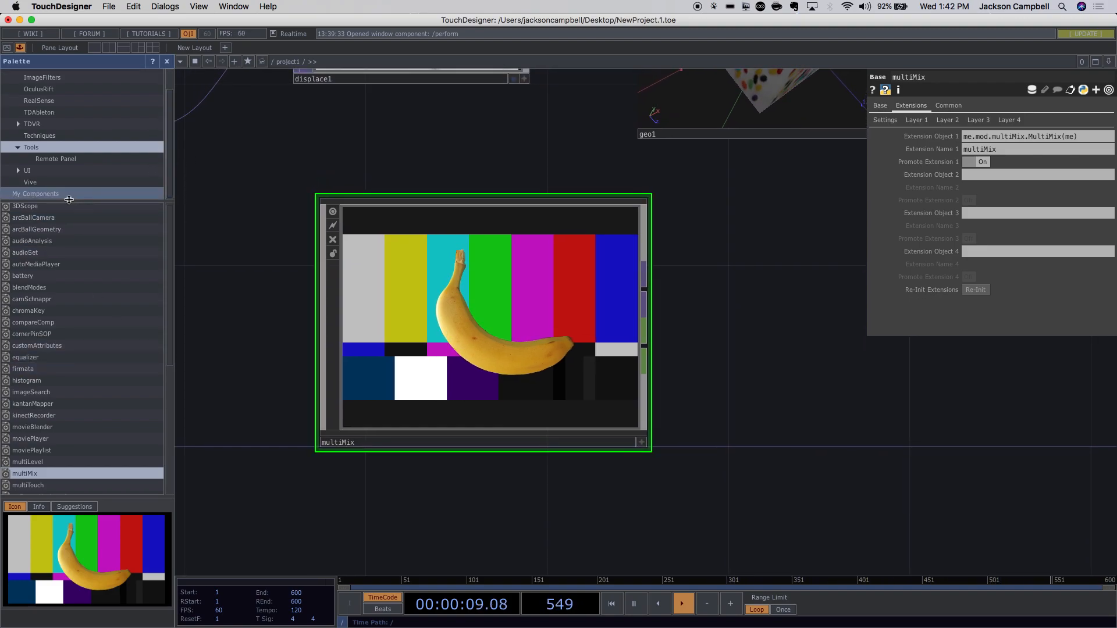
pyautogui.click(49, 193)
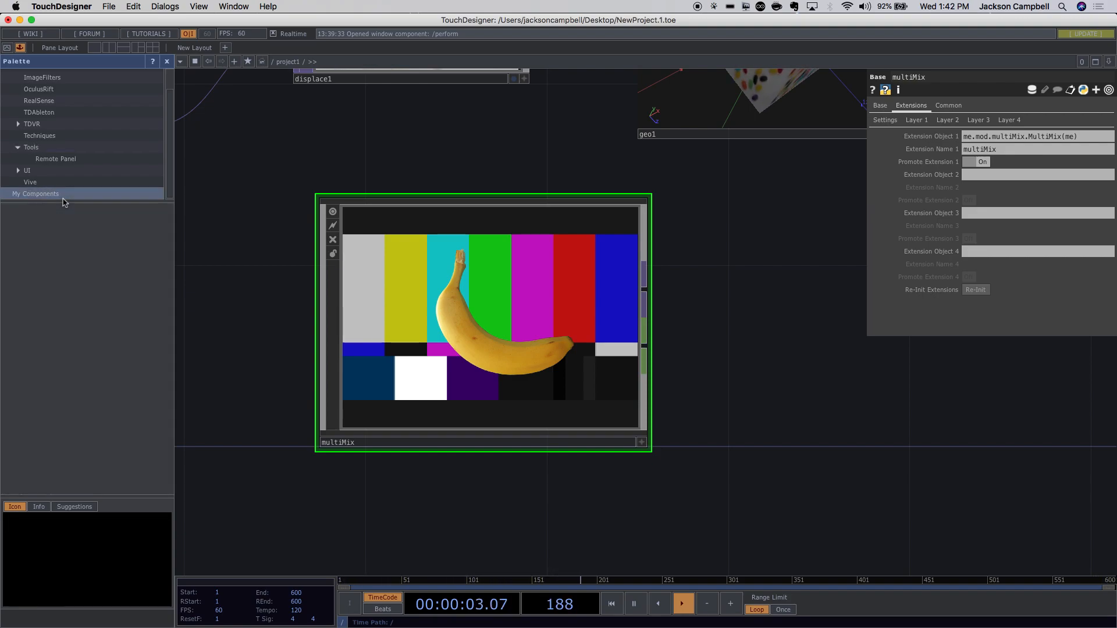
pyautogui.click(167, 61)
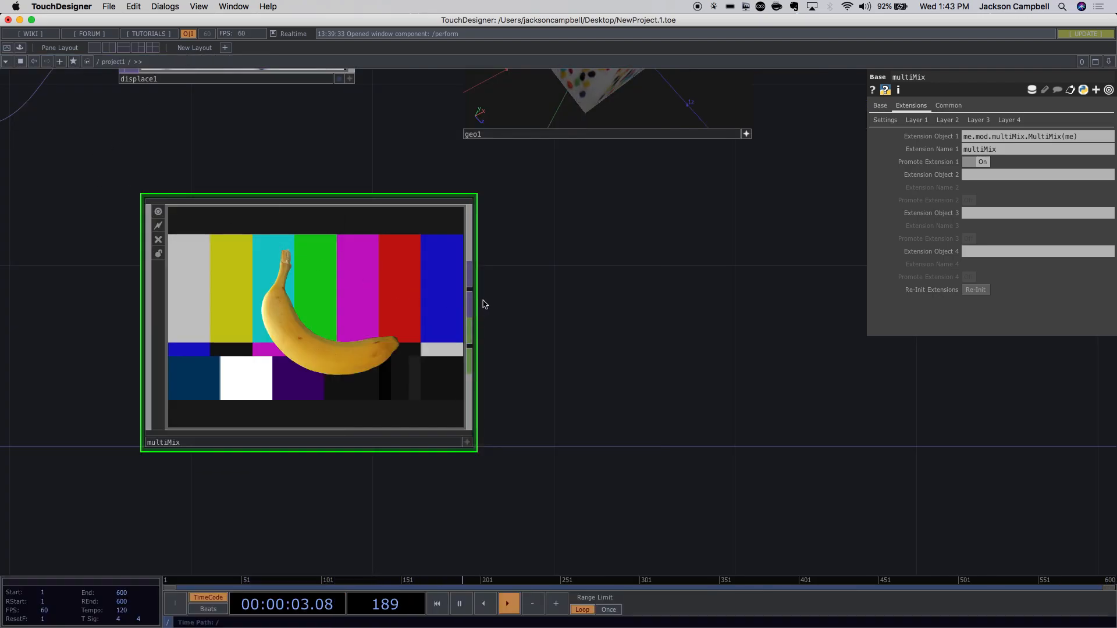
# Delete the multiMix component, leaving the moviefilein1-to-out1 jelly-bean chain.
pyautogui.scroll(-5, 545, 365)
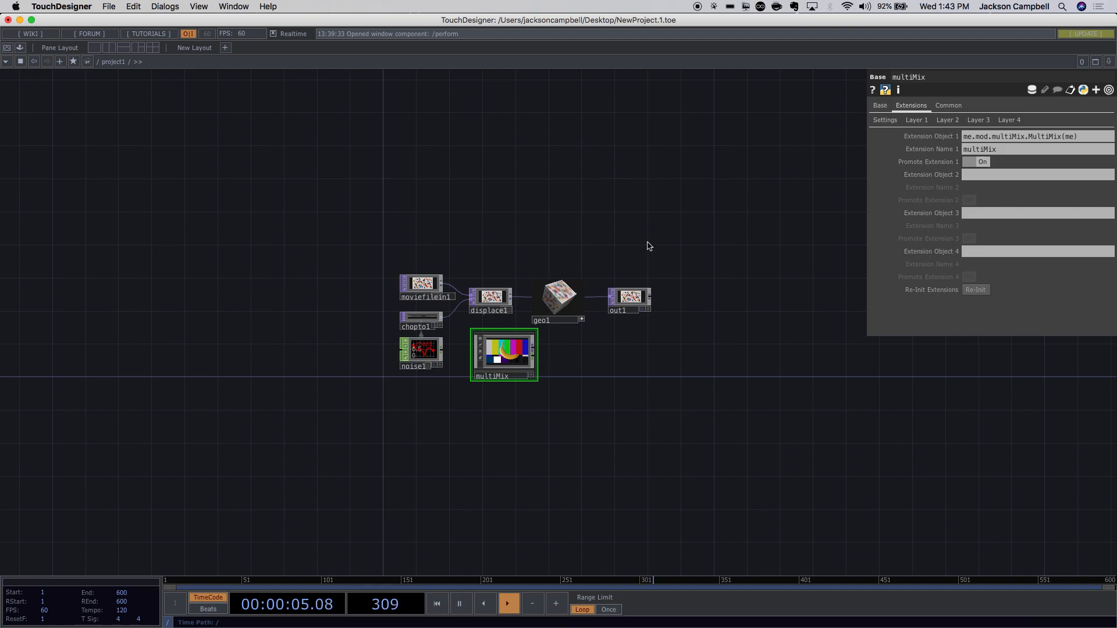
pyautogui.scroll(5, 643, 261)
pyautogui.moveTo(640, 256); pyautogui.dragTo(681, 182)
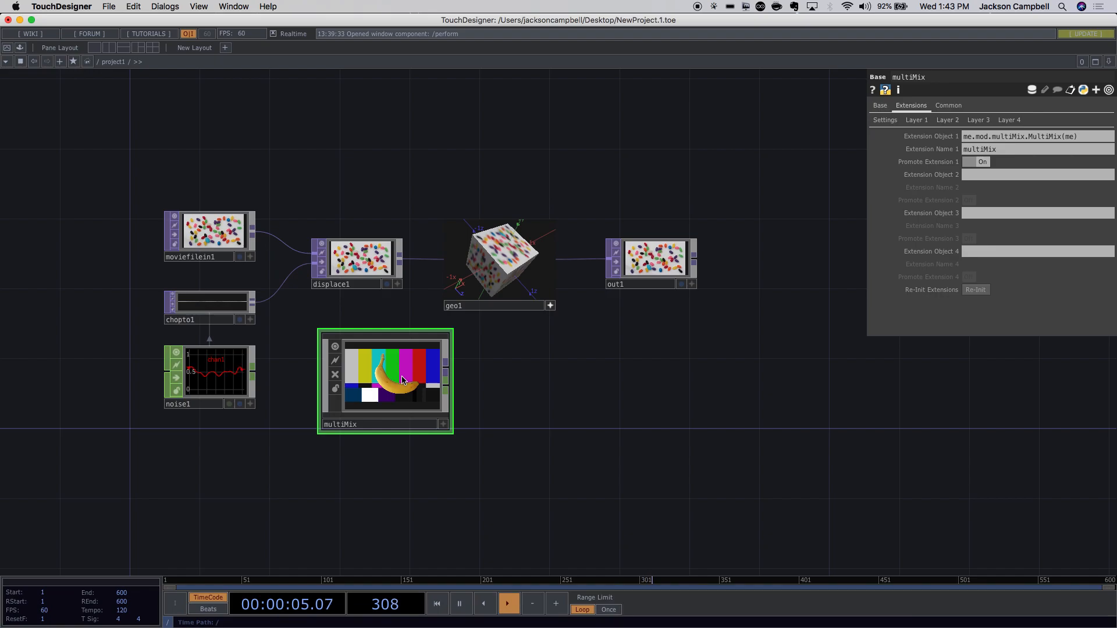
pyautogui.press('BackSpace')
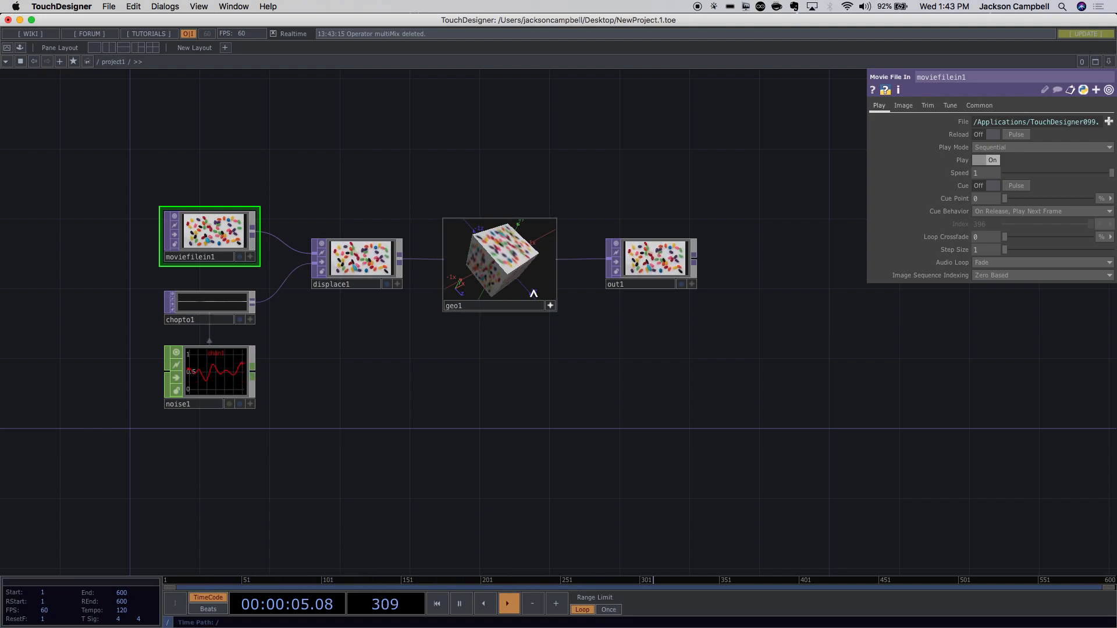
pyautogui.scroll(3, 541, 291)
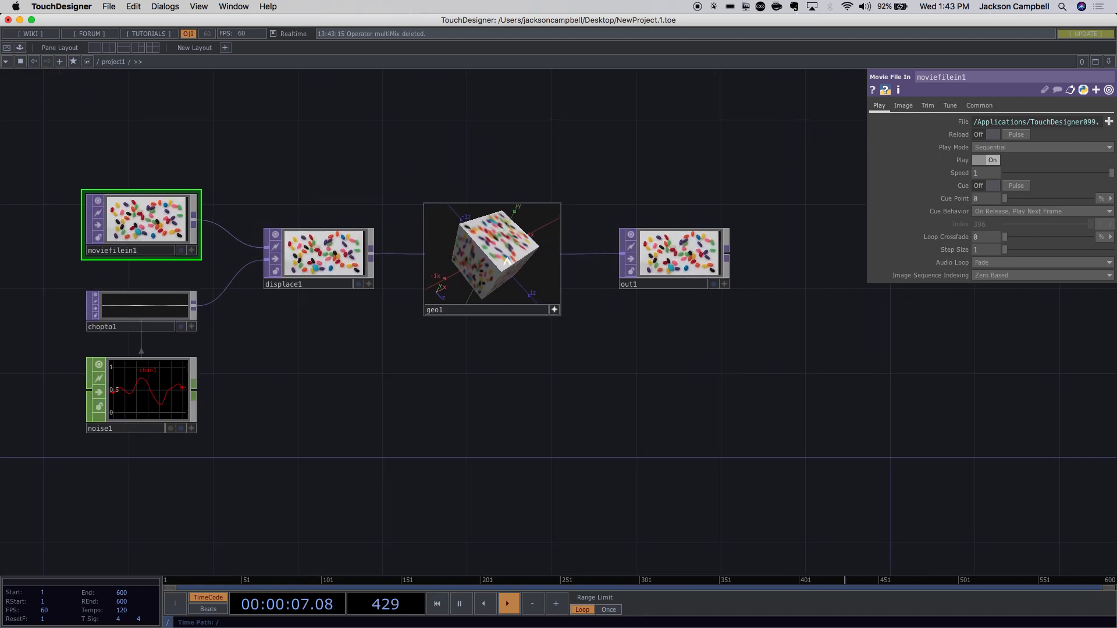
pyautogui.scroll(2, 507, 262)
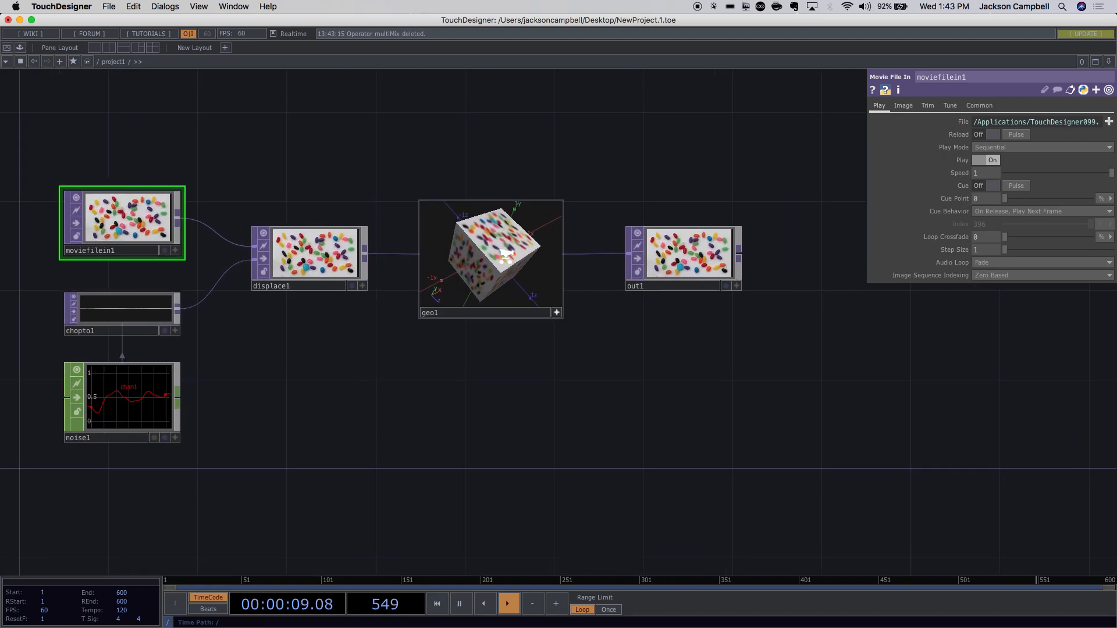
pyautogui.scroll(2, 505, 256)
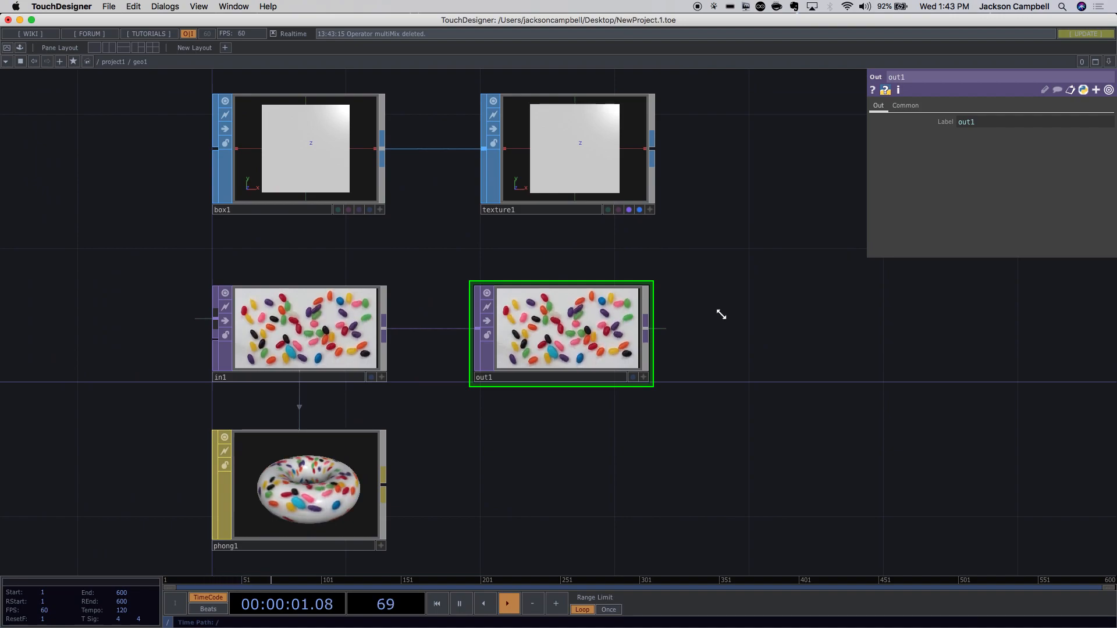
pyautogui.moveTo(742, 316); pyautogui.dragTo(703, 262)
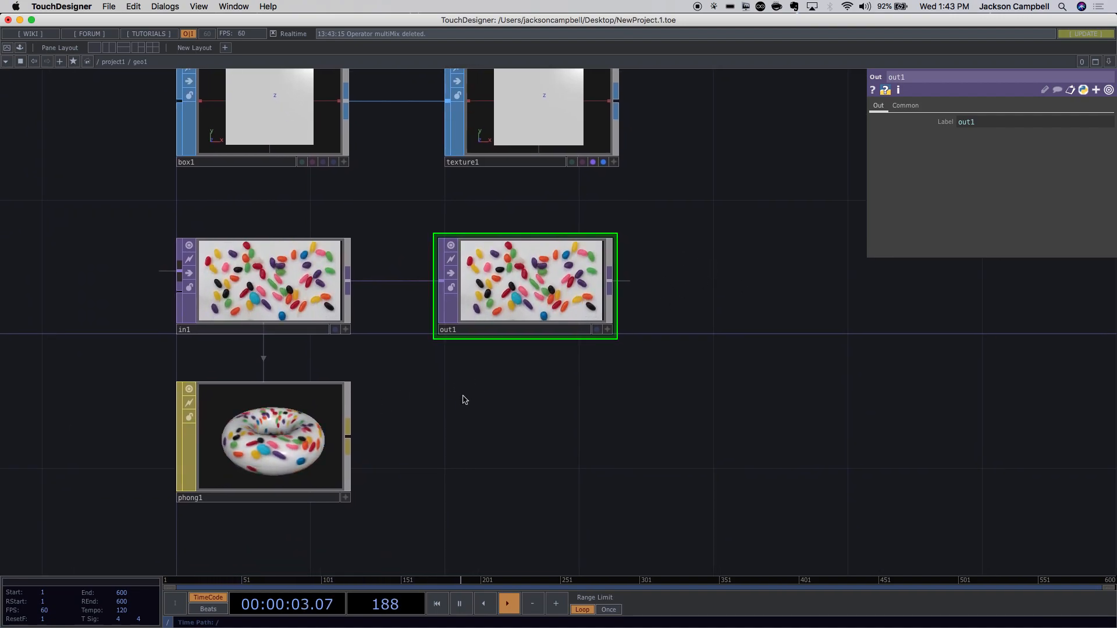
pyautogui.scroll(-4, 580, 406)
pyautogui.moveTo(748, 313); pyautogui.dragTo(385, 252)
# Split the workspace into top and bottom network panes.
pyautogui.scroll(1, 556, 381)
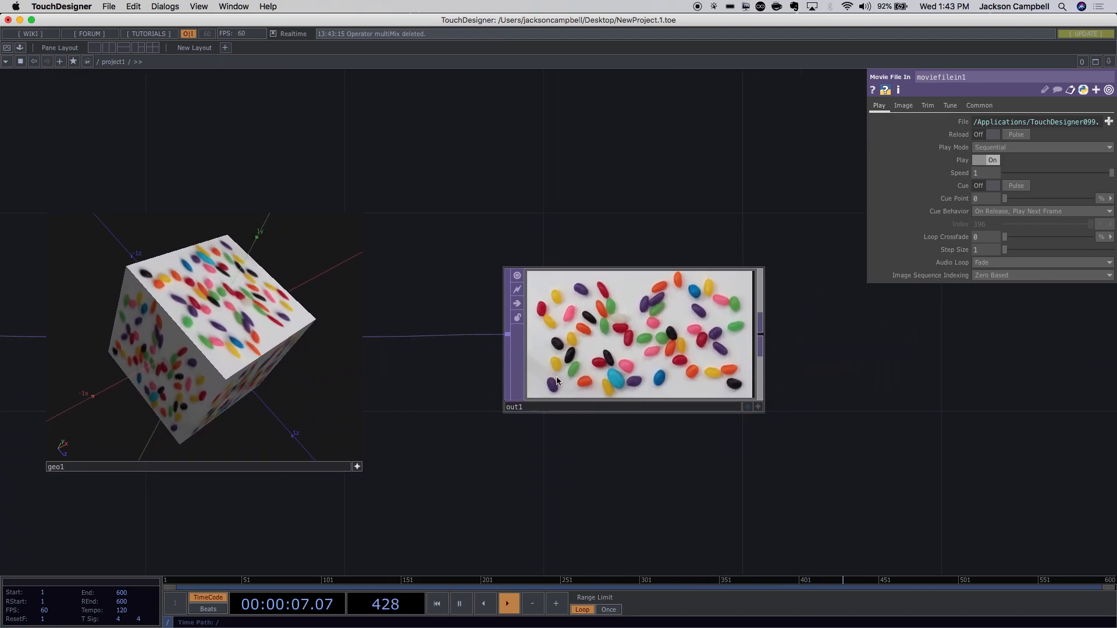
pyautogui.scroll(-2, 611, 419)
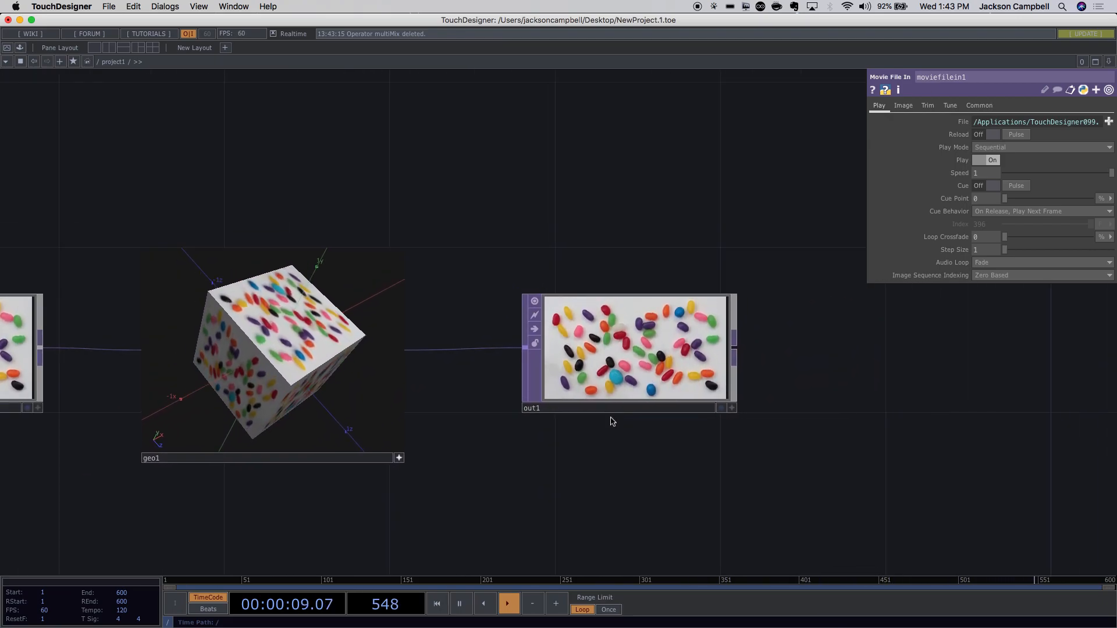
pyautogui.click(109, 49)
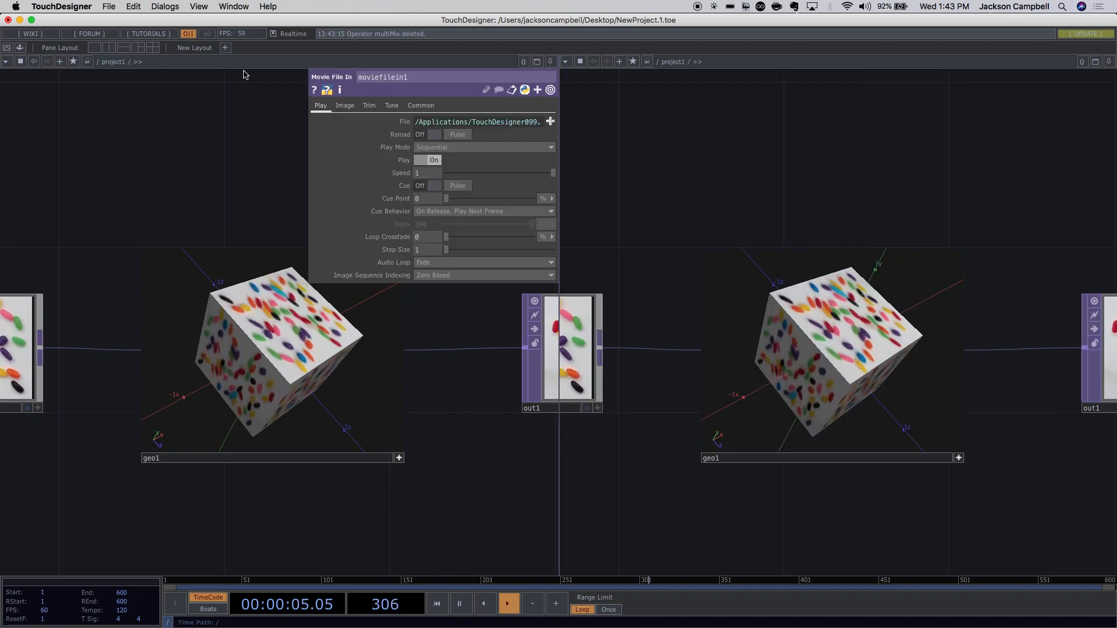
pyautogui.click(123, 47)
pyautogui.moveTo(452, 395); pyautogui.dragTo(507, 473)
# Show geo1's network in the top pane and open the phong1 material's parameters.
pyautogui.scroll(6, 498, 290)
pyautogui.scroll(-5, 499, 290)
pyautogui.scroll(10, 460, 250)
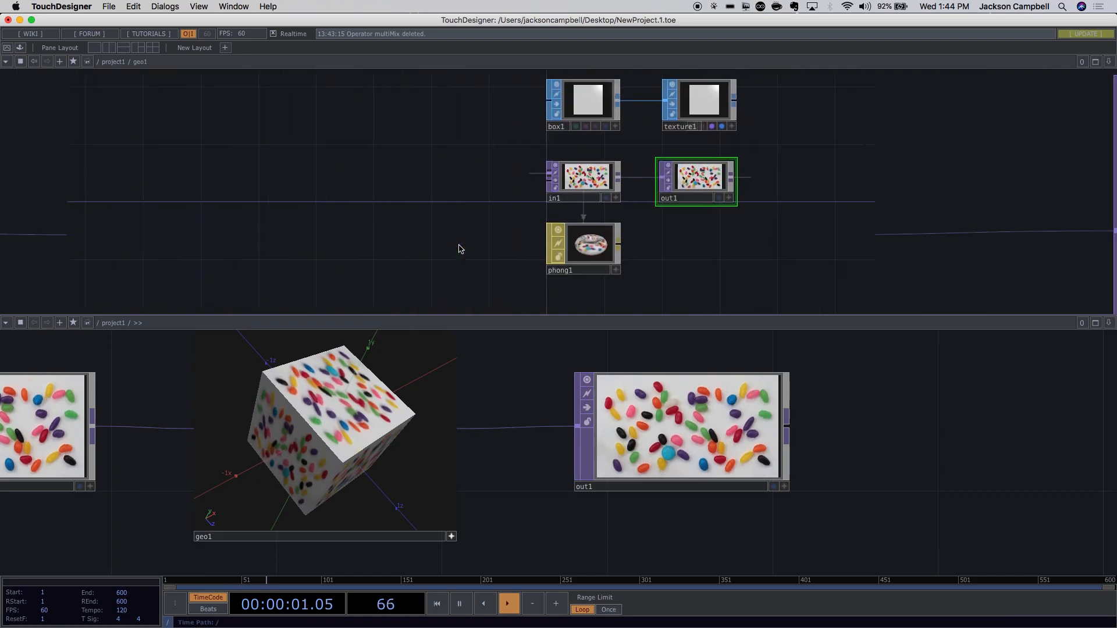
pyautogui.moveTo(339, 226); pyautogui.dragTo(210, 203)
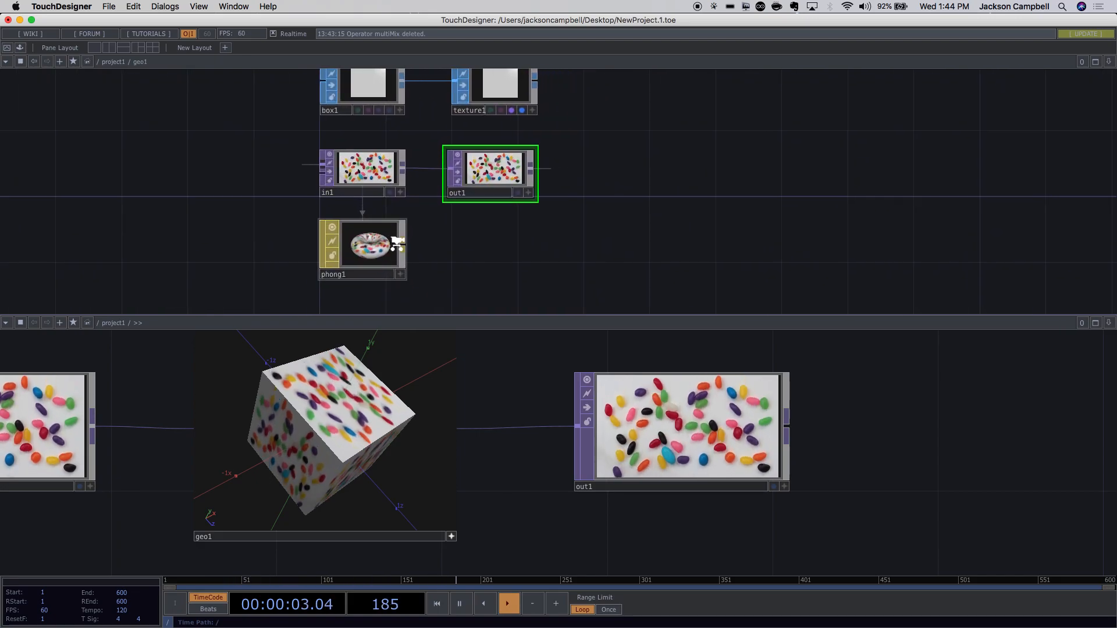
pyautogui.scroll(5, 379, 247)
pyautogui.click(379, 246)
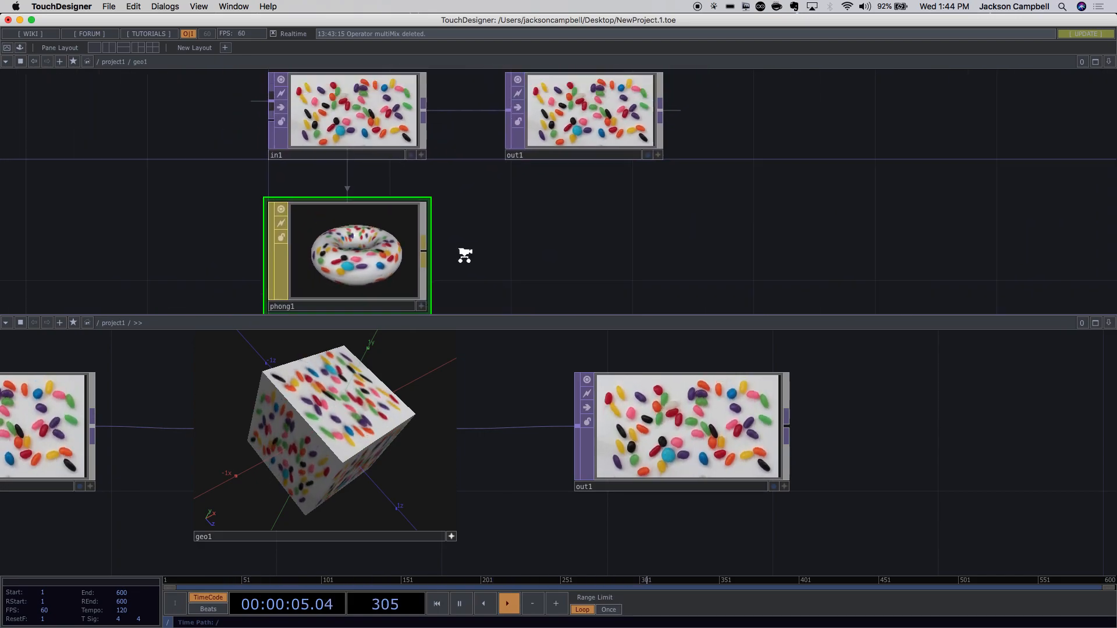
pyautogui.scroll(-4, 465, 256)
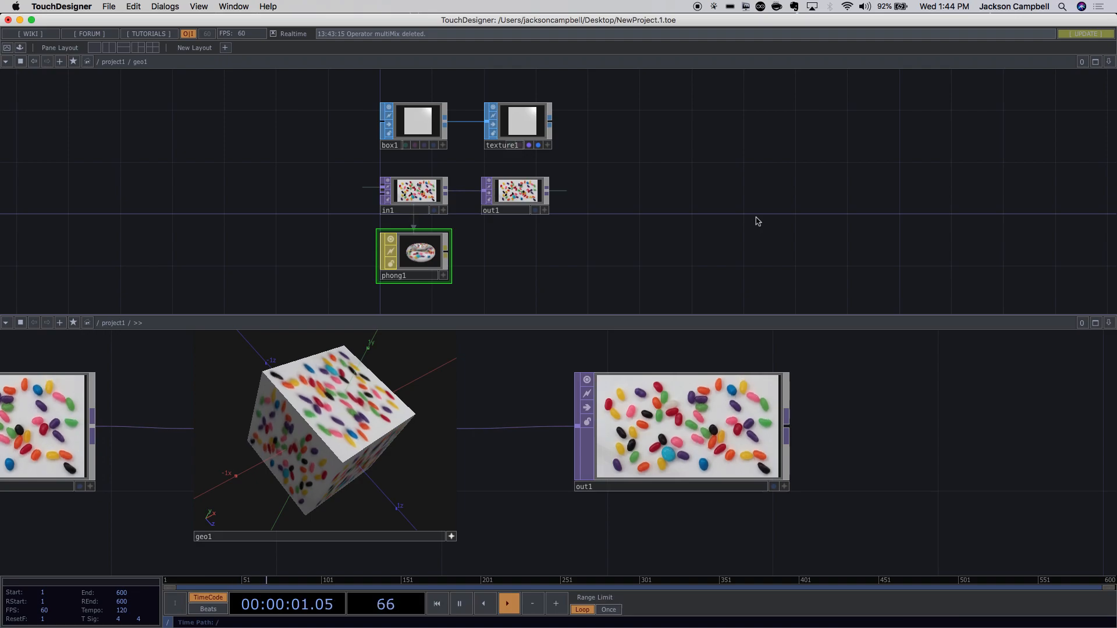
pyautogui.press('p')
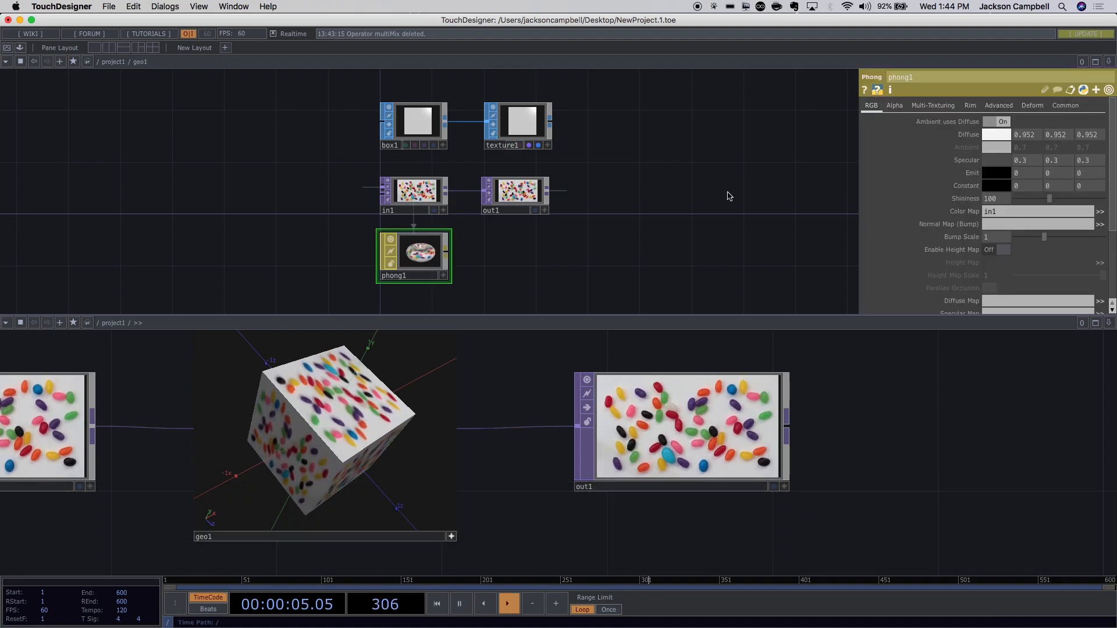
# Try blue as phong1's Diffuse colour, then set it back to white (1, 1, 1).
pyautogui.click(991, 135)
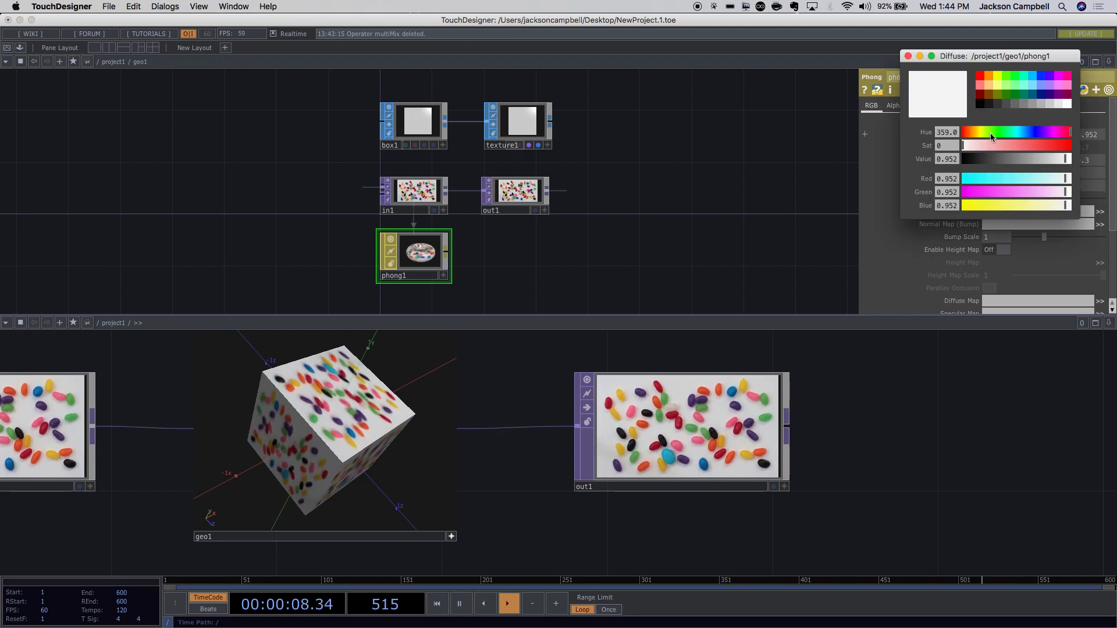
pyautogui.click(1044, 76)
pyautogui.click(859, 146)
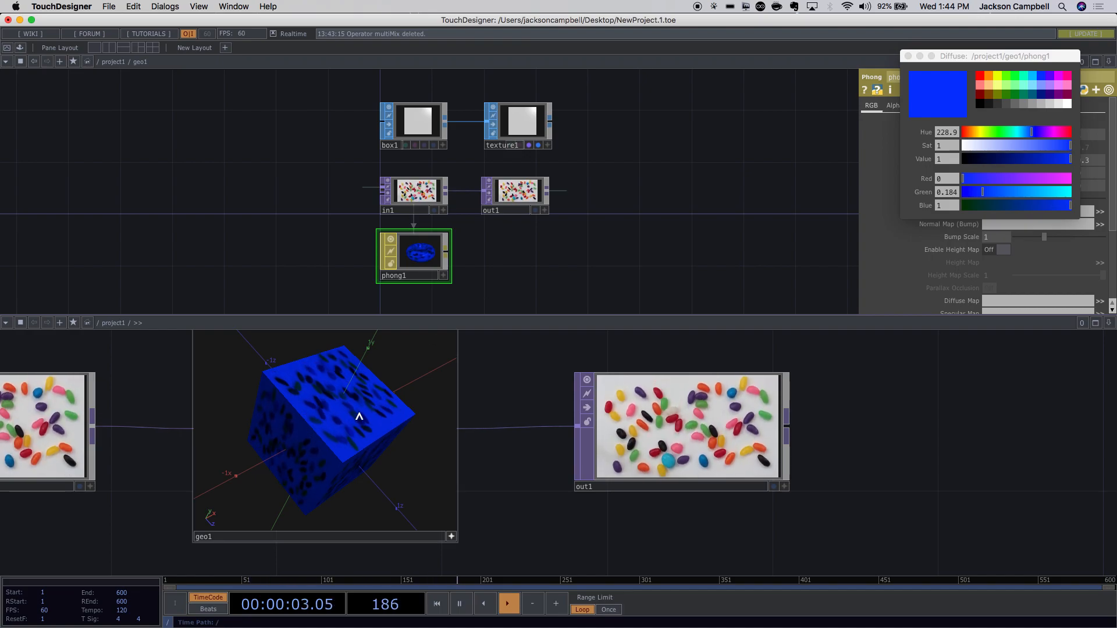
pyautogui.scroll(-1, 327, 452)
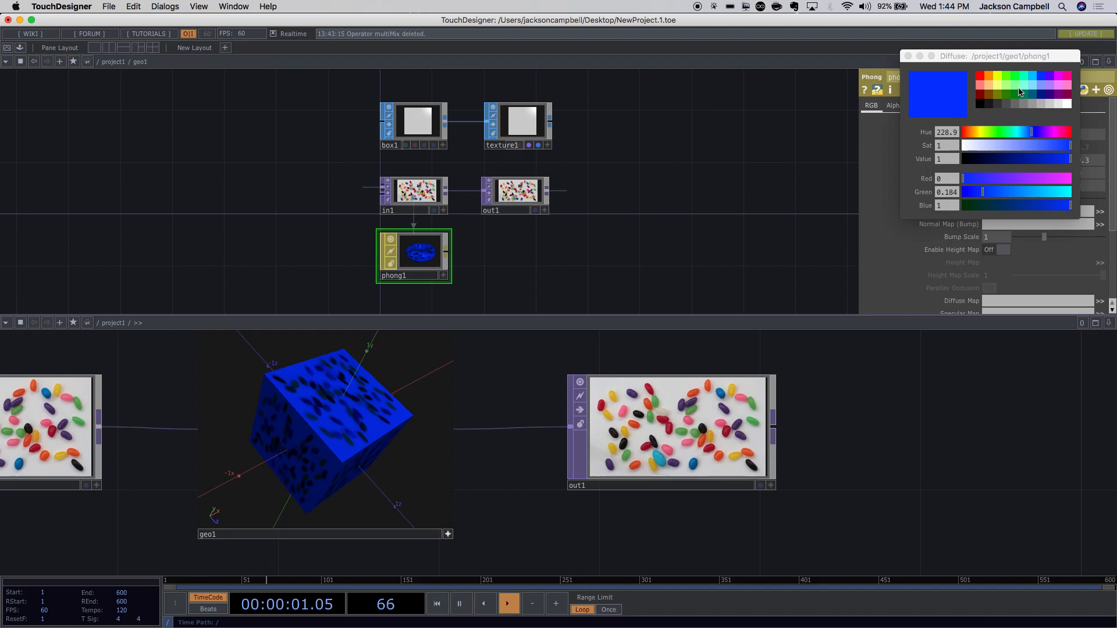
pyautogui.click(1068, 104)
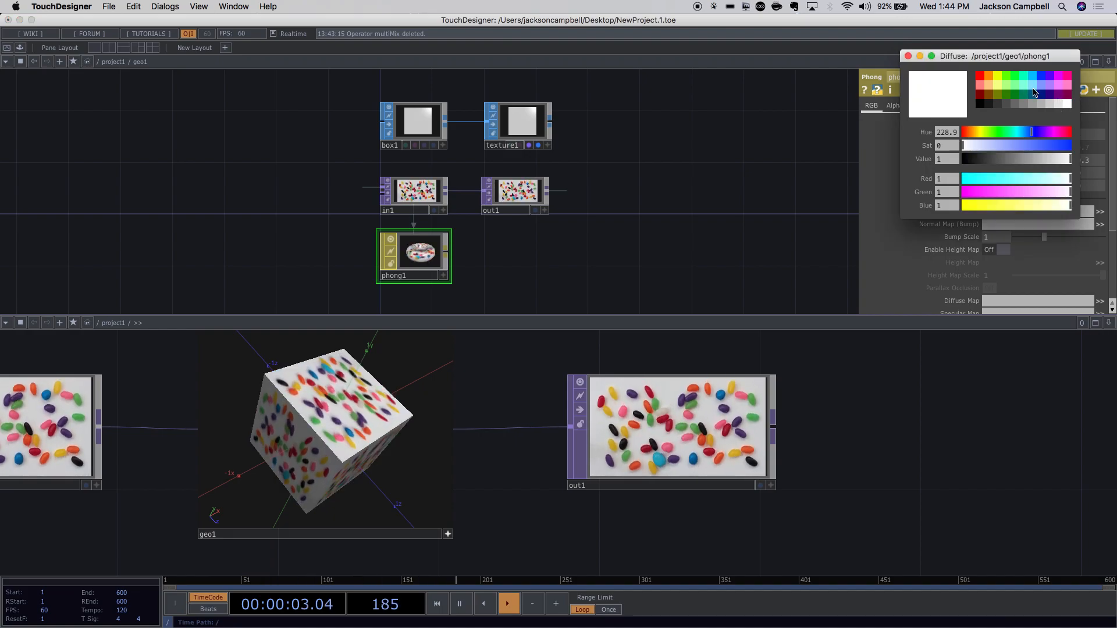
pyautogui.click(908, 56)
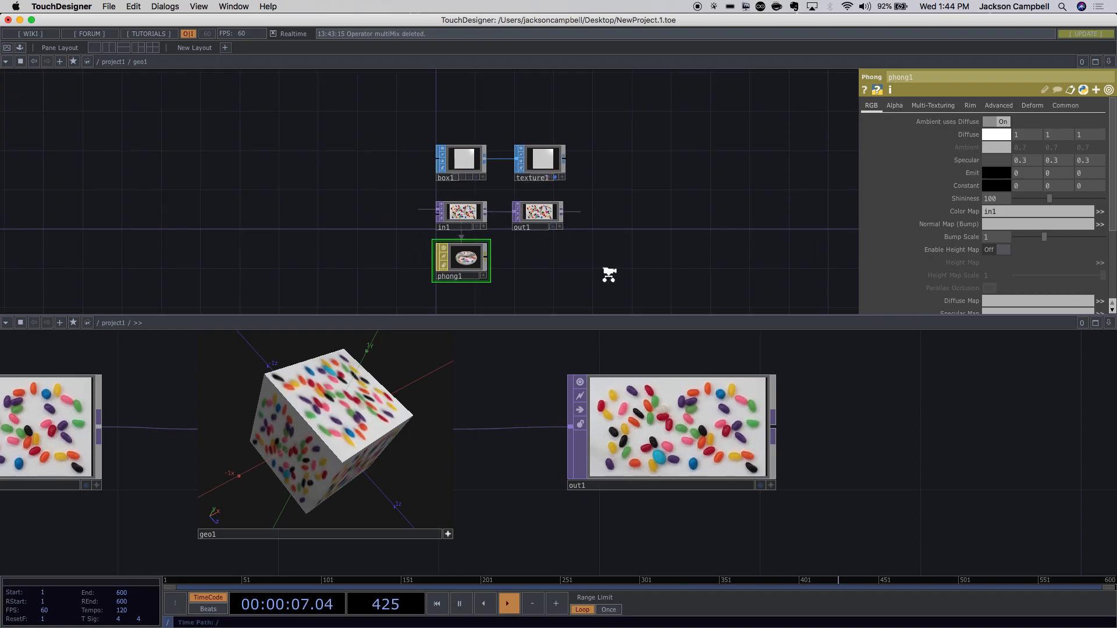
# Collapse the split view into a single full-size network pane at project1.
pyautogui.scroll(-5, 606, 272)
pyautogui.scroll(8, 606, 271)
pyautogui.scroll(-10, 699, 246)
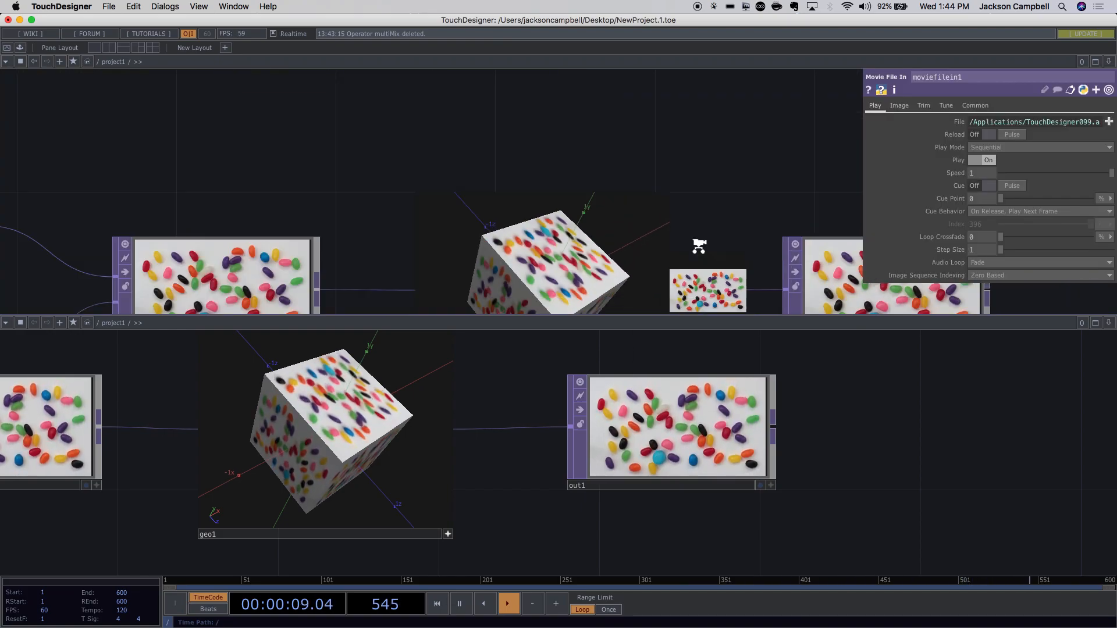
pyautogui.scroll(2, 456, 198)
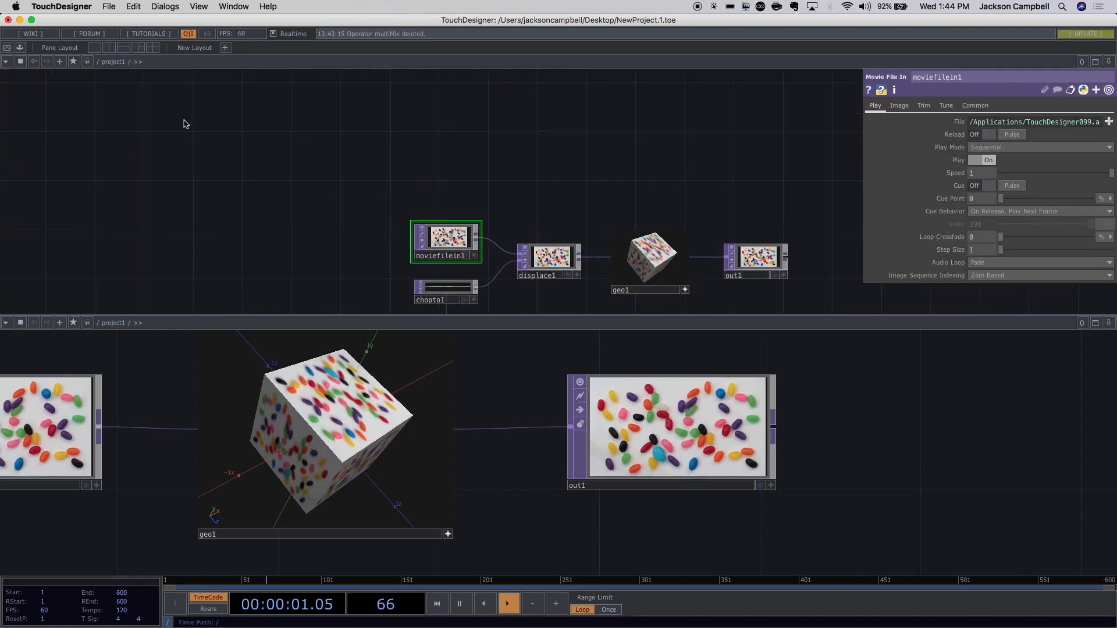
pyautogui.click(94, 48)
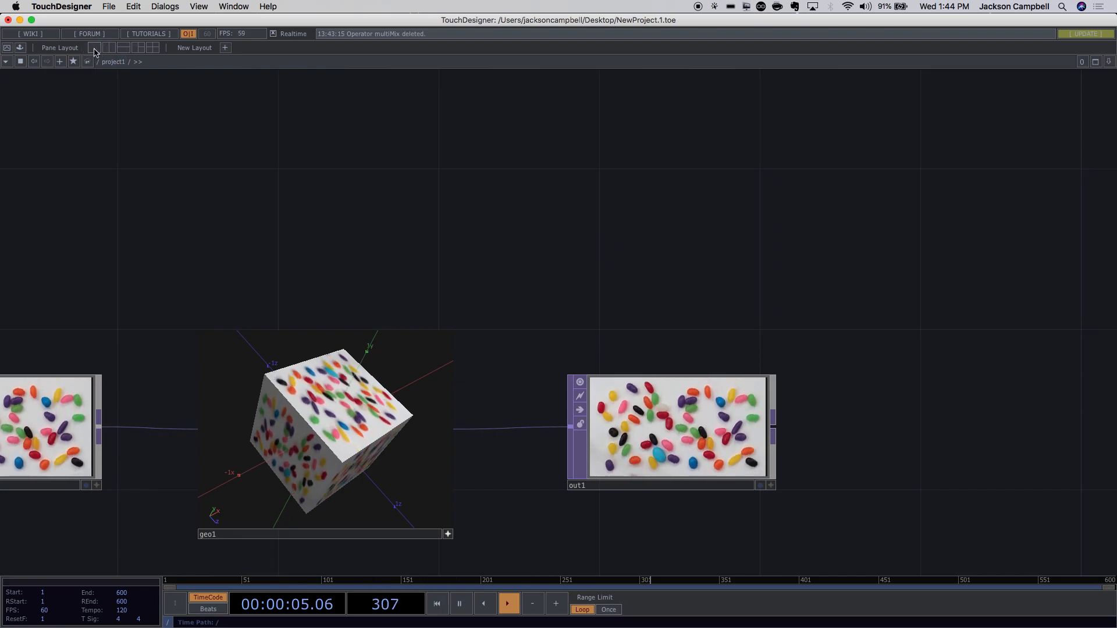
# Browse the project1 network and geo1's interior, then select the geo1 node.
pyautogui.scroll(-6, 365, 221)
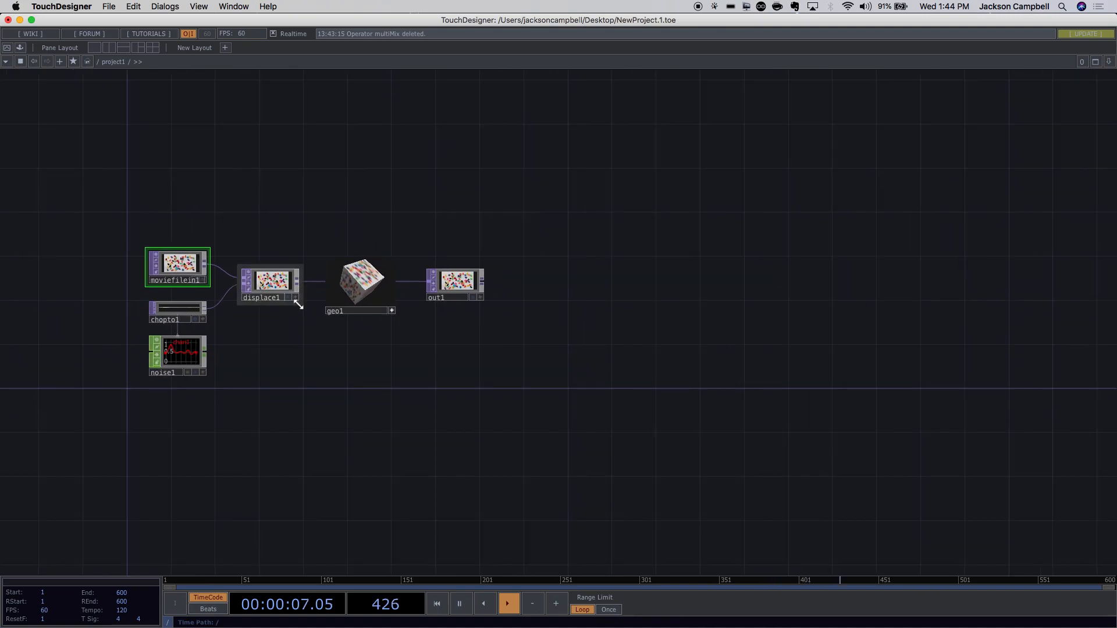
pyautogui.scroll(6, 175, 295)
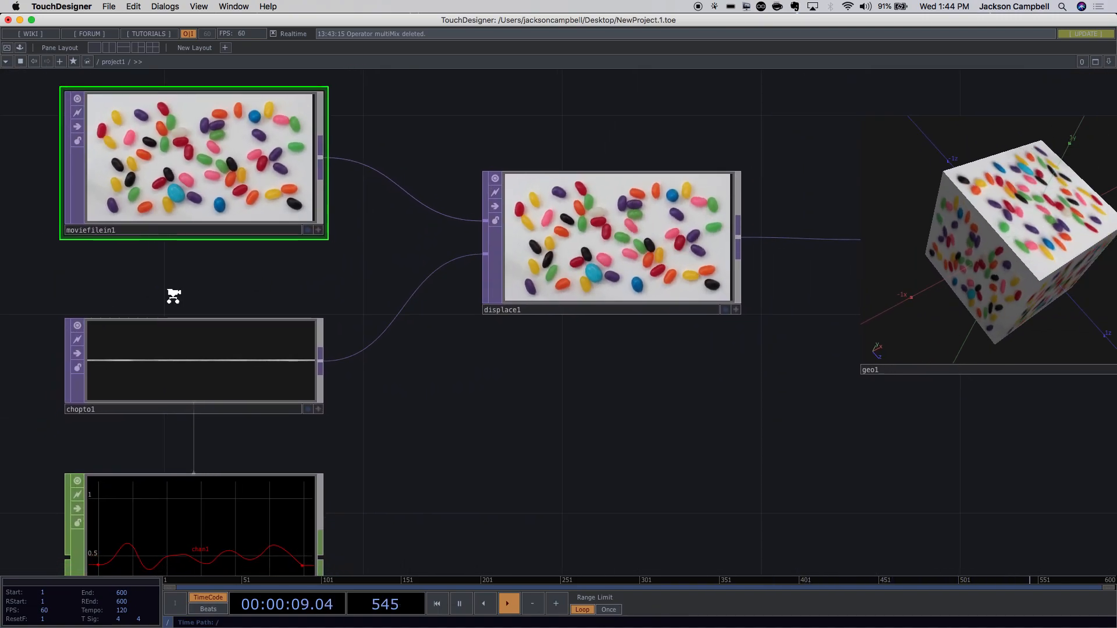
pyautogui.scroll(-3, 174, 295)
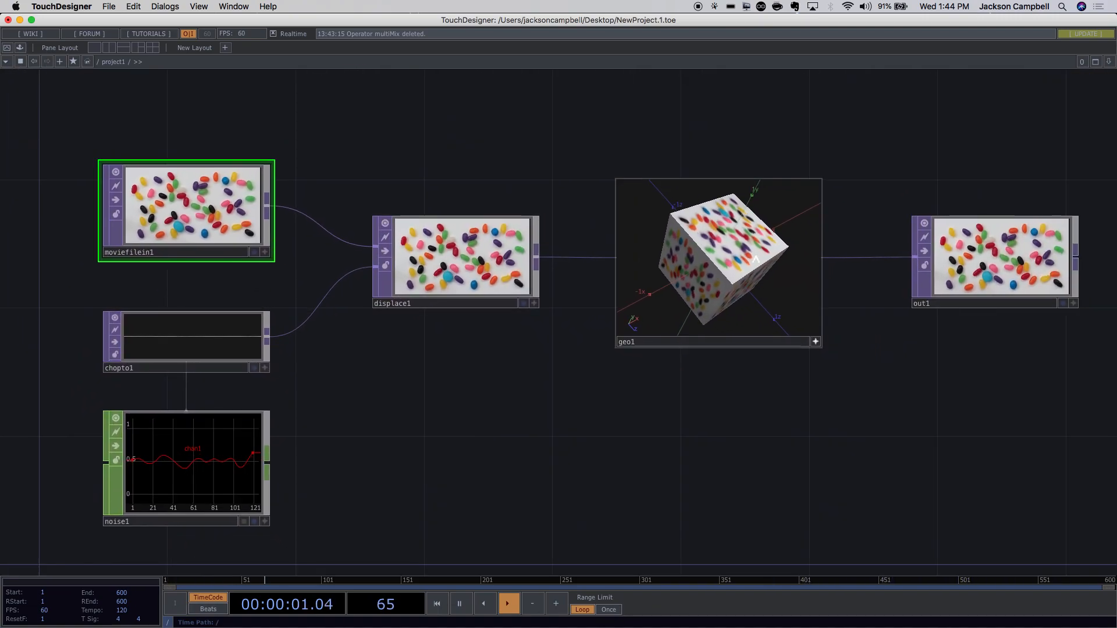
pyautogui.moveTo(830, 179); pyautogui.dragTo(719, 155)
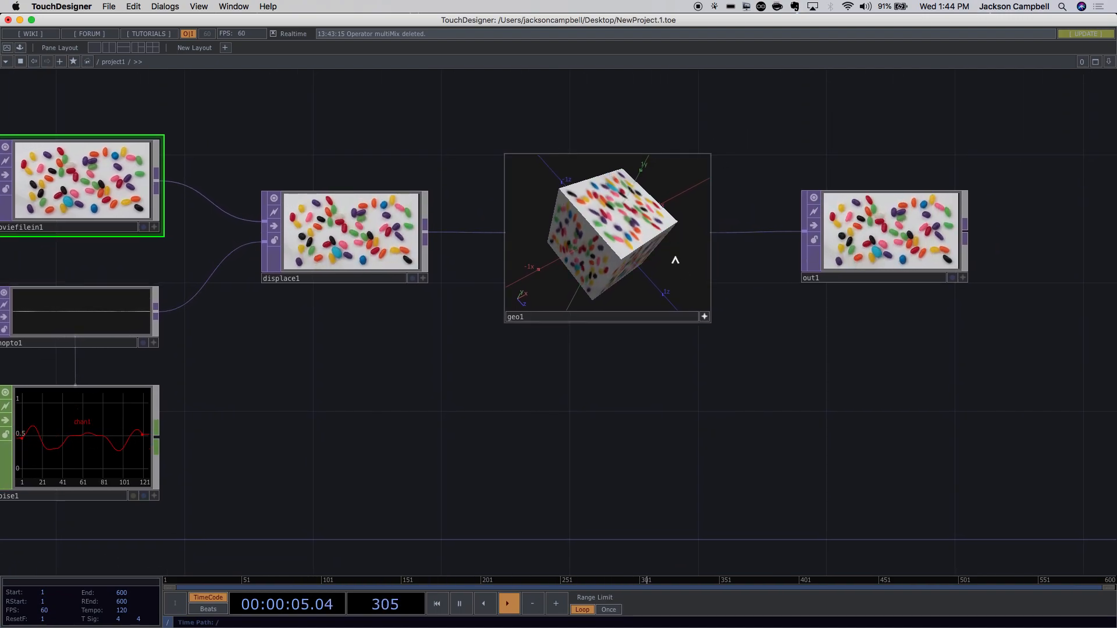
pyautogui.moveTo(743, 284); pyautogui.dragTo(649, 378)
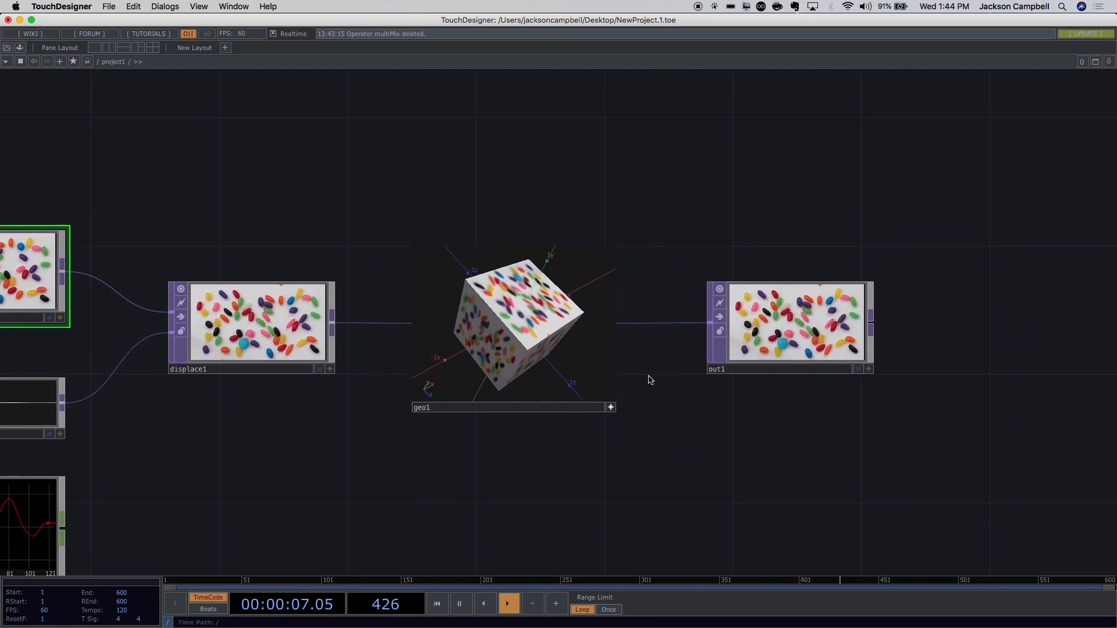
pyautogui.scroll(10, 557, 399)
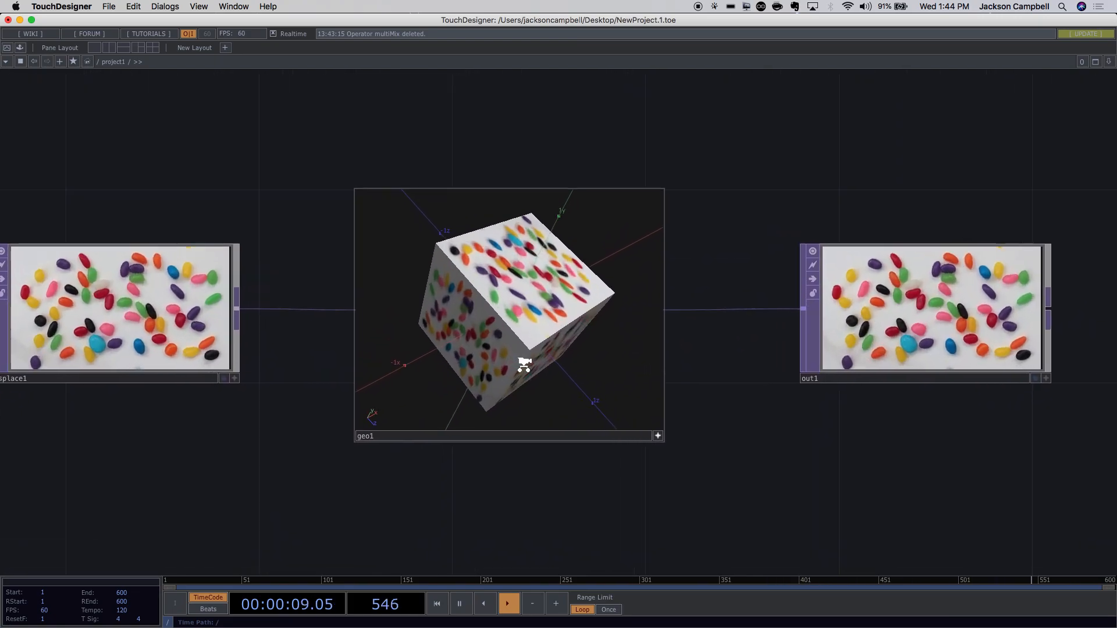
pyautogui.scroll(6, 488, 306)
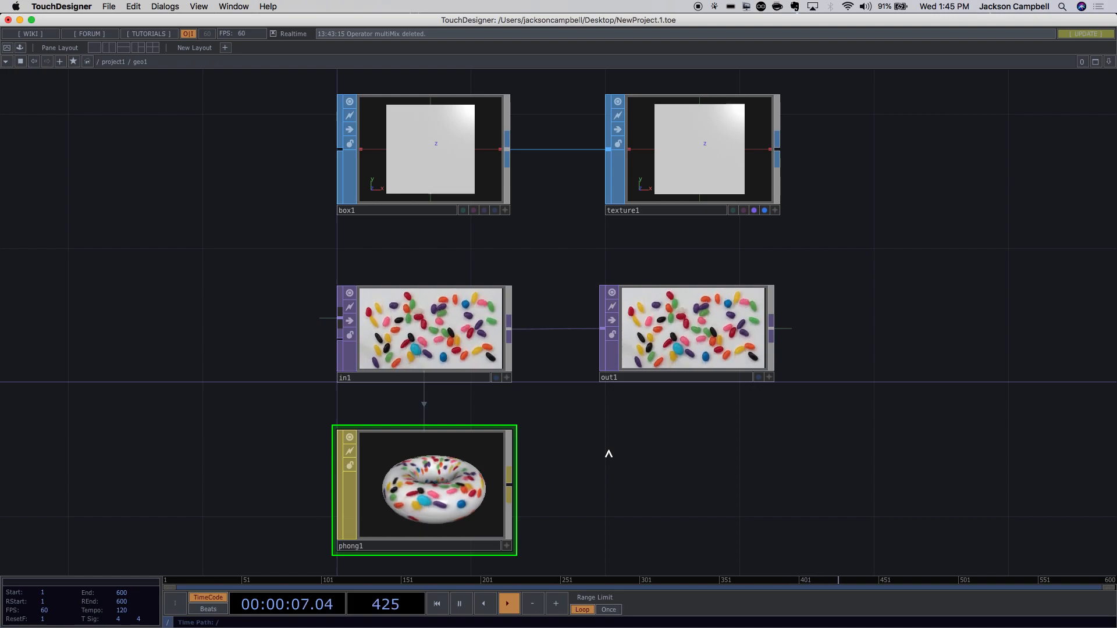
pyautogui.scroll(-5, 608, 454)
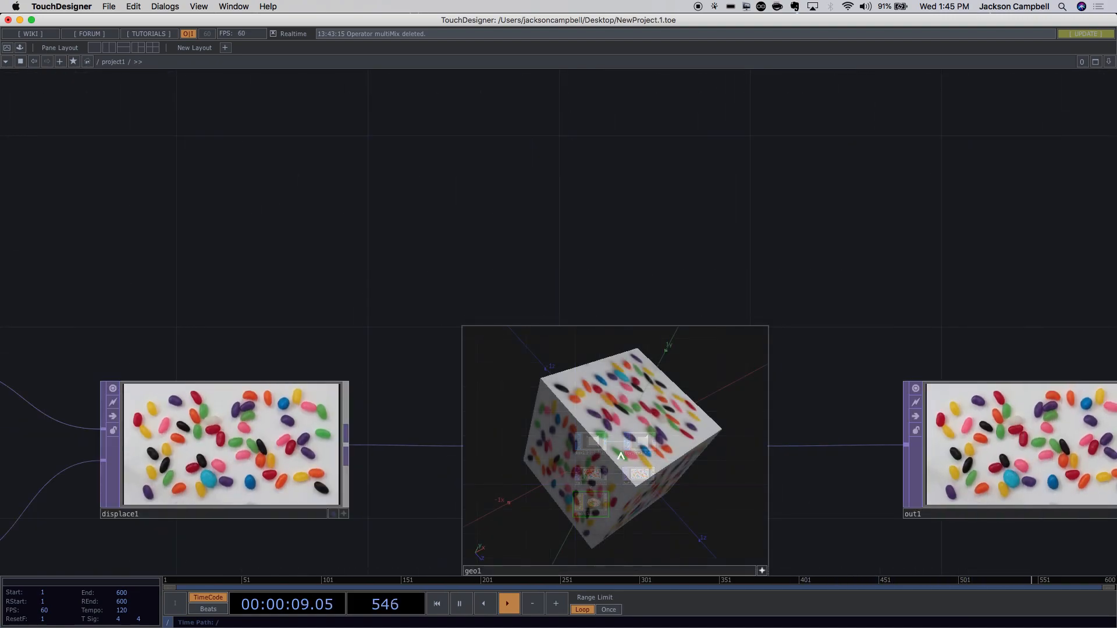
pyautogui.moveTo(798, 287); pyautogui.dragTo(693, 115)
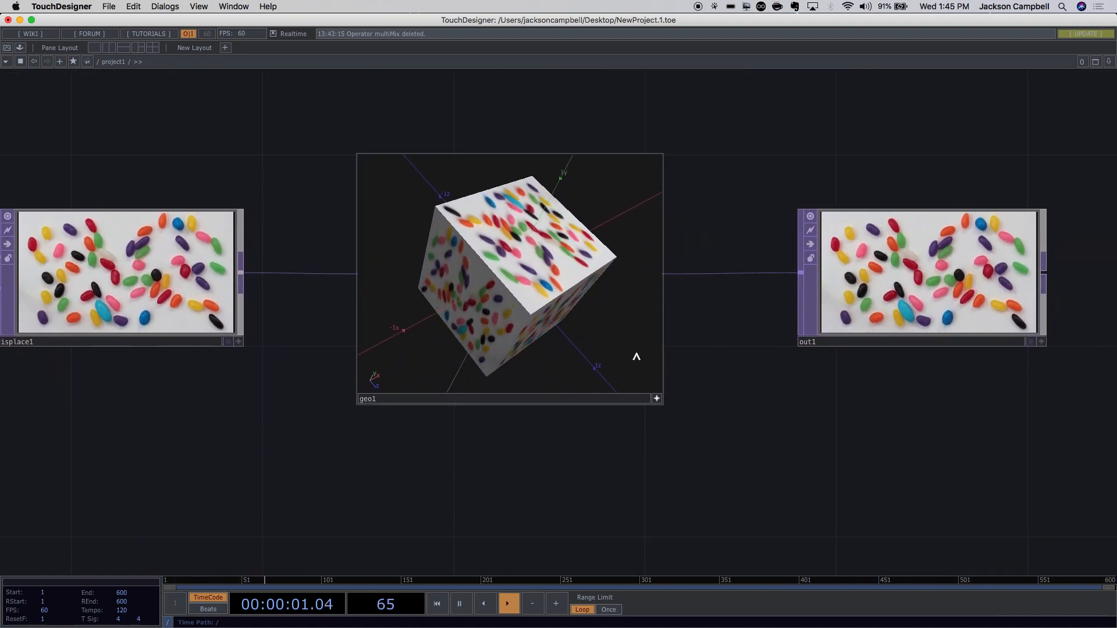
pyautogui.click(653, 400)
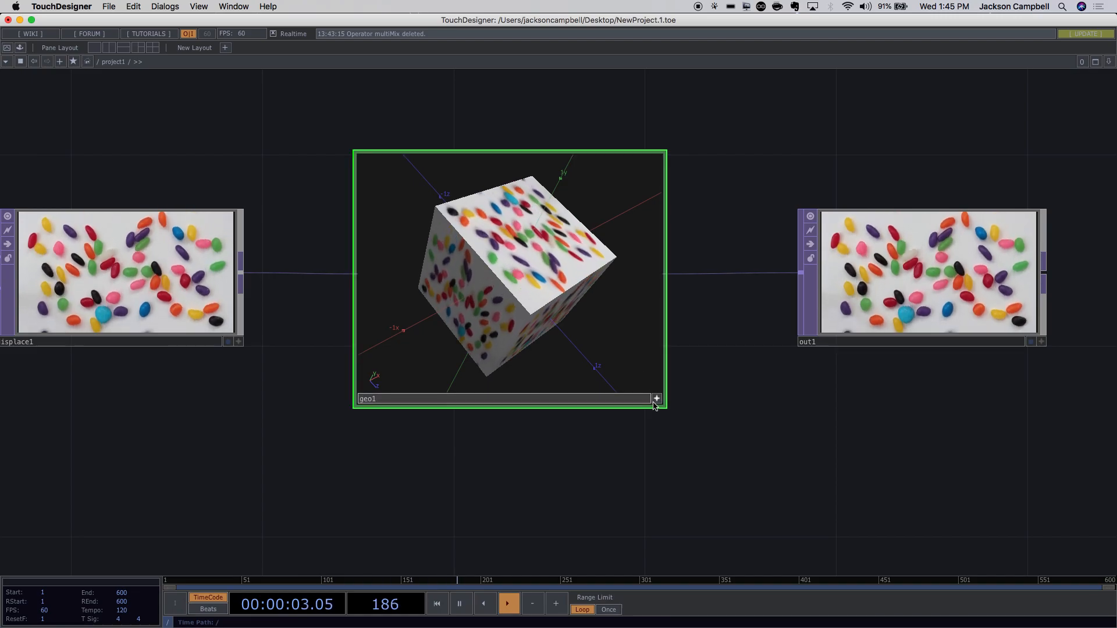
# Make geo1's viewer interactive, then go into geo1, back up to project1, and in again.
pyautogui.click(654, 401)
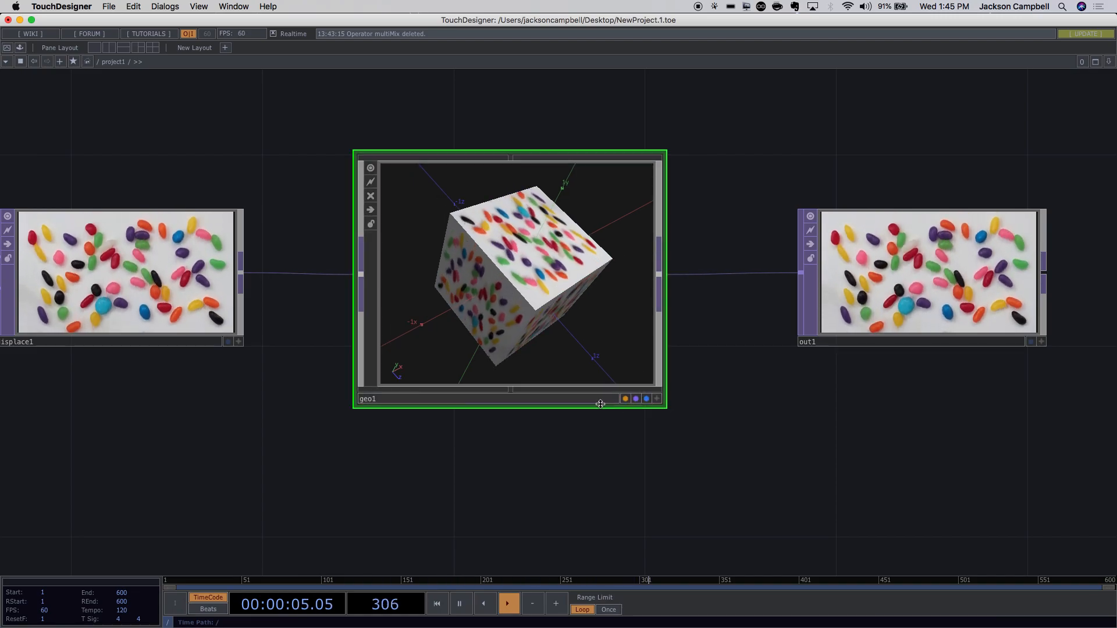
pyautogui.press('i')
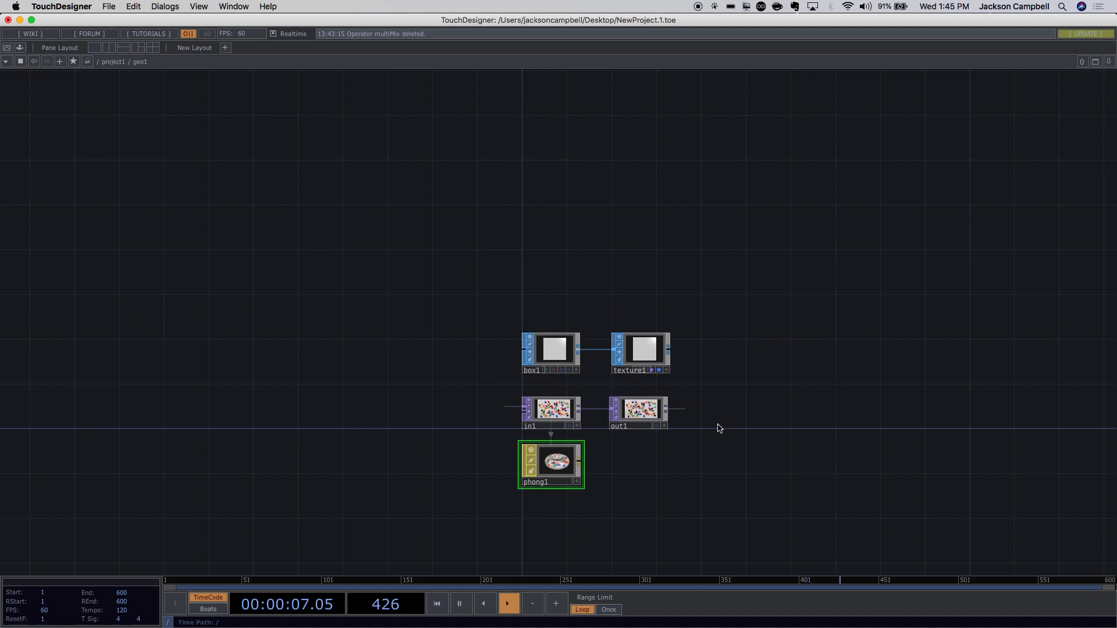
pyautogui.moveTo(715, 442); pyautogui.dragTo(715, 413)
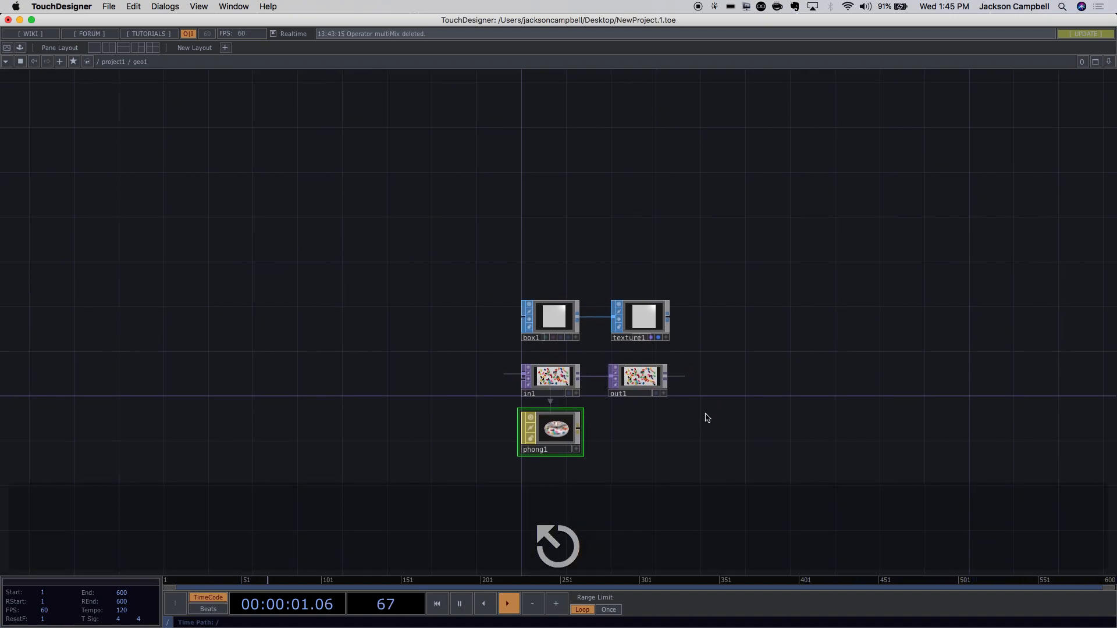
pyautogui.press('u')
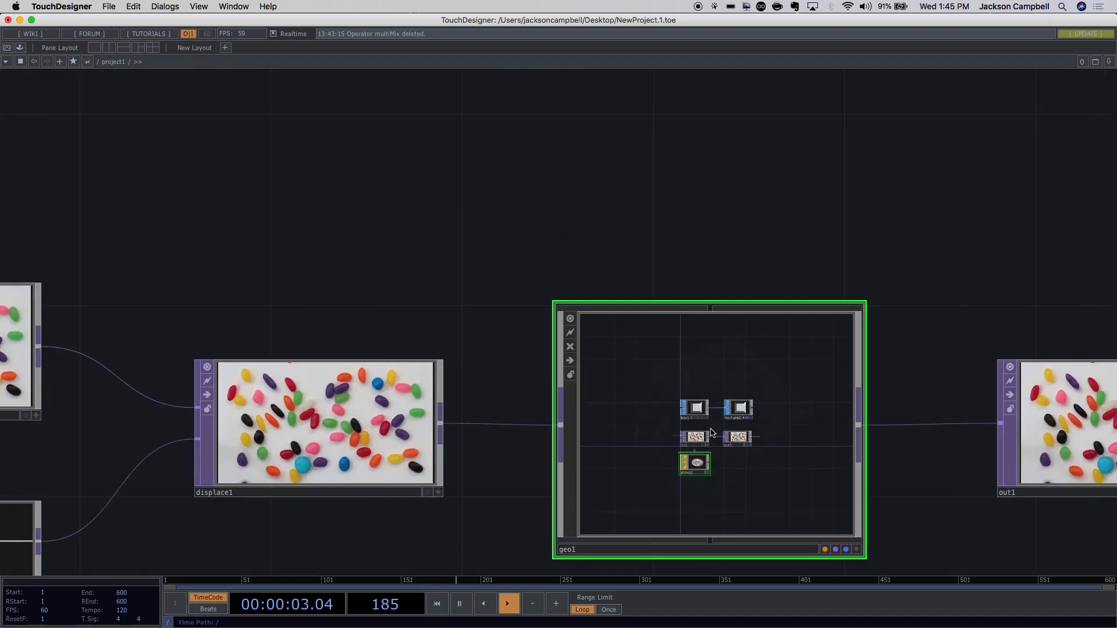
pyautogui.press('Return')
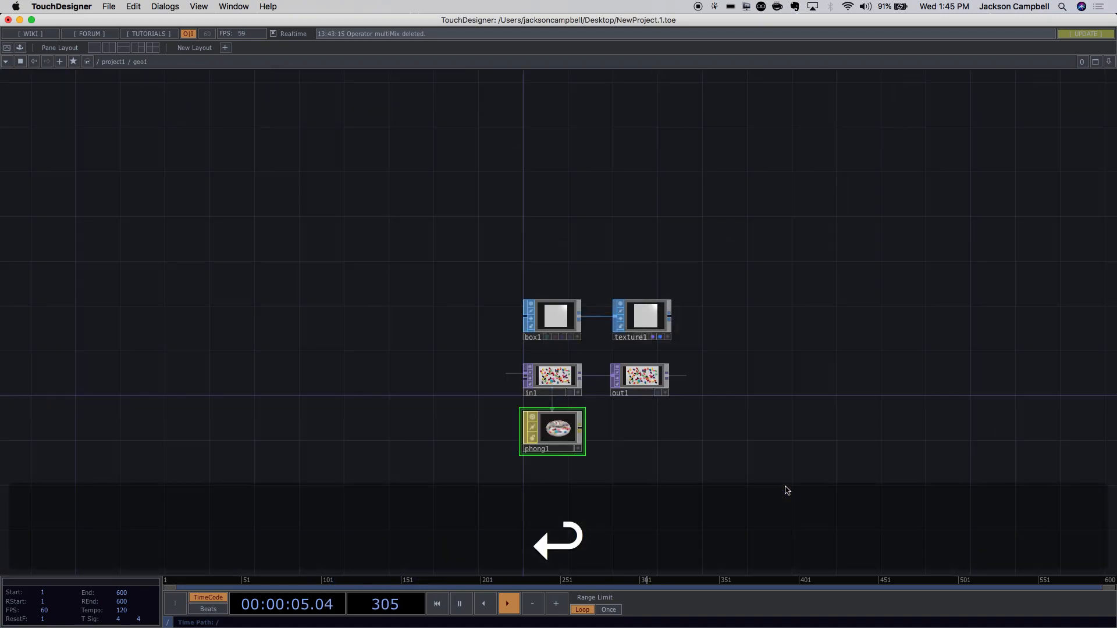
# Toggle the network overview map on and off, then zoom out to the whole project1 network.
pyautogui.press('o')
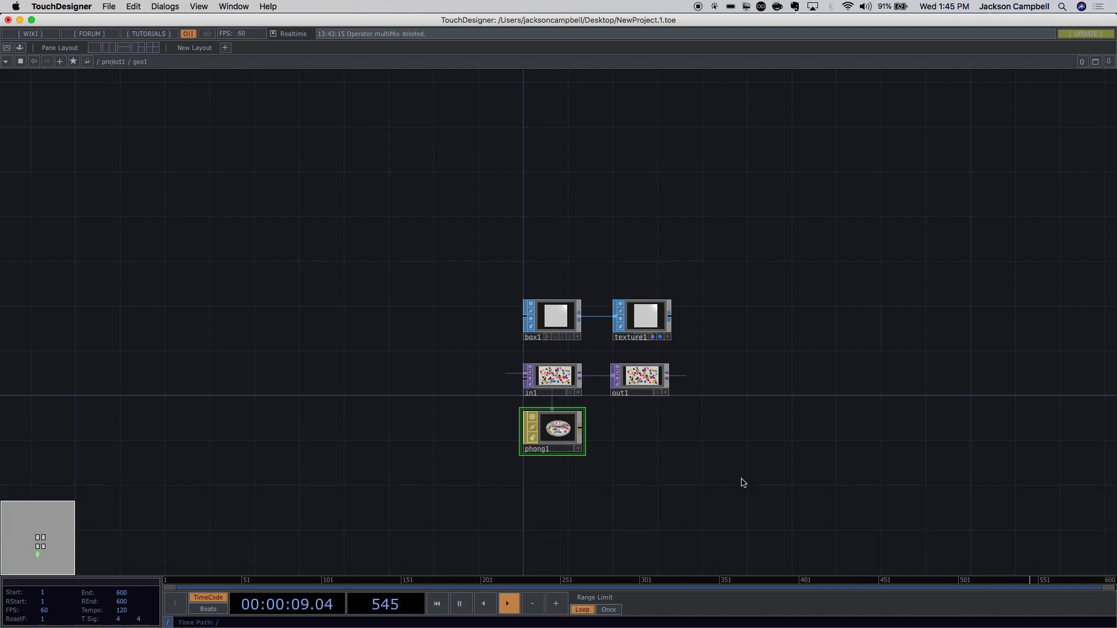
pyautogui.press('o')
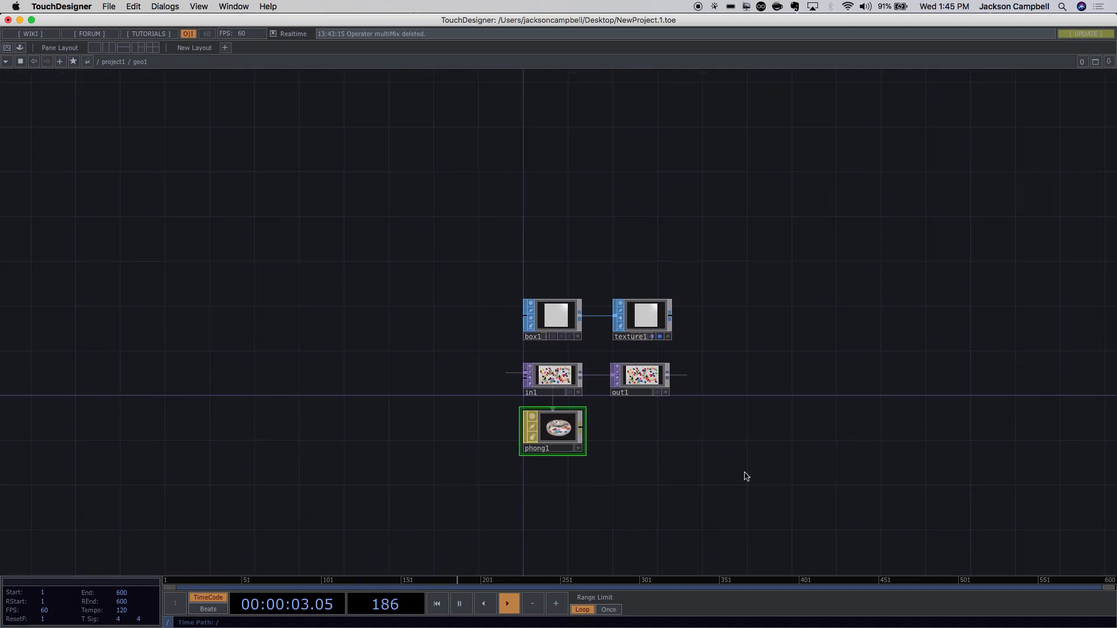
pyautogui.scroll(-3, 745, 473)
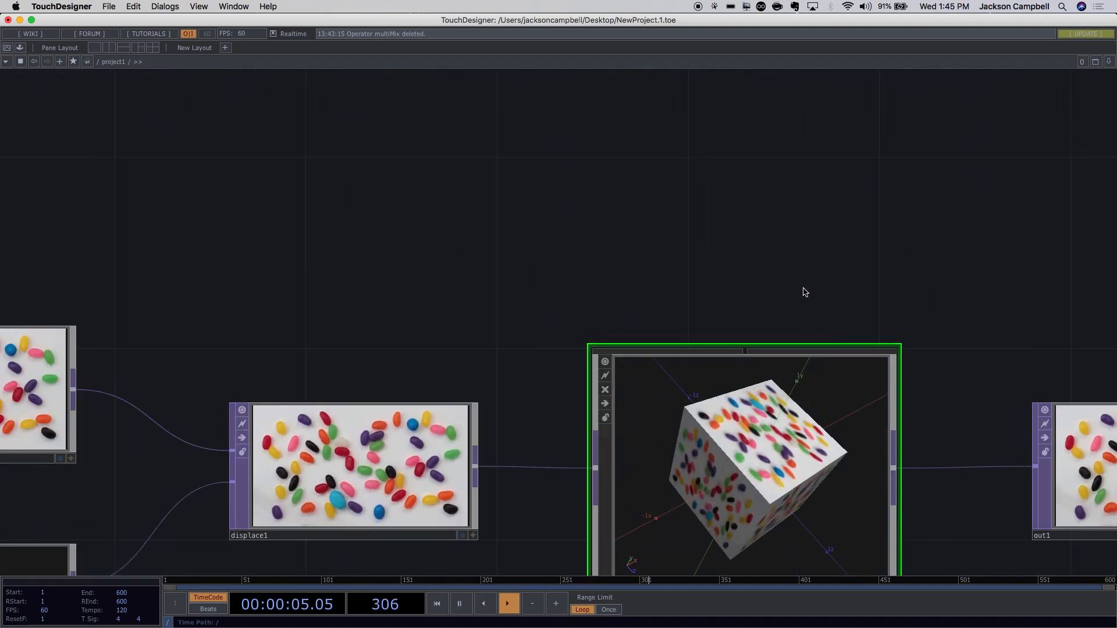
pyautogui.moveTo(800, 266); pyautogui.dragTo(687, 173)
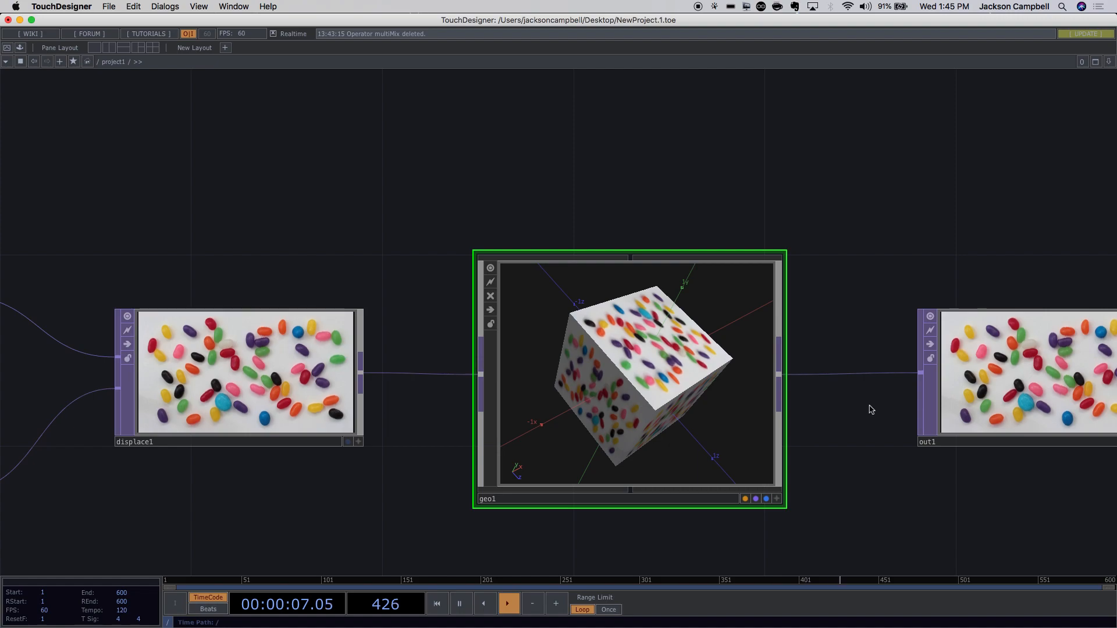
pyautogui.scroll(-3, 866, 416)
pyautogui.moveTo(855, 448); pyautogui.dragTo(723, 339)
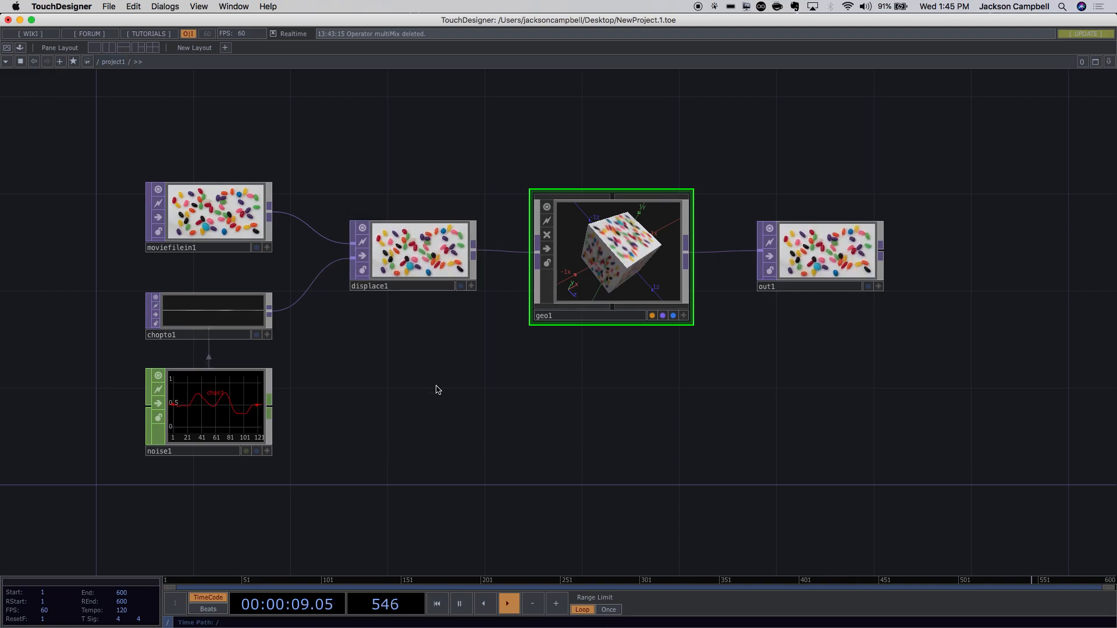
# Zoom out to the root level and pan around the perform, local and project1 nodes.
pyautogui.scroll(-6, 438, 390)
pyautogui.moveTo(824, 384); pyautogui.dragTo(957, 282)
pyautogui.scroll(-6, 948, 384)
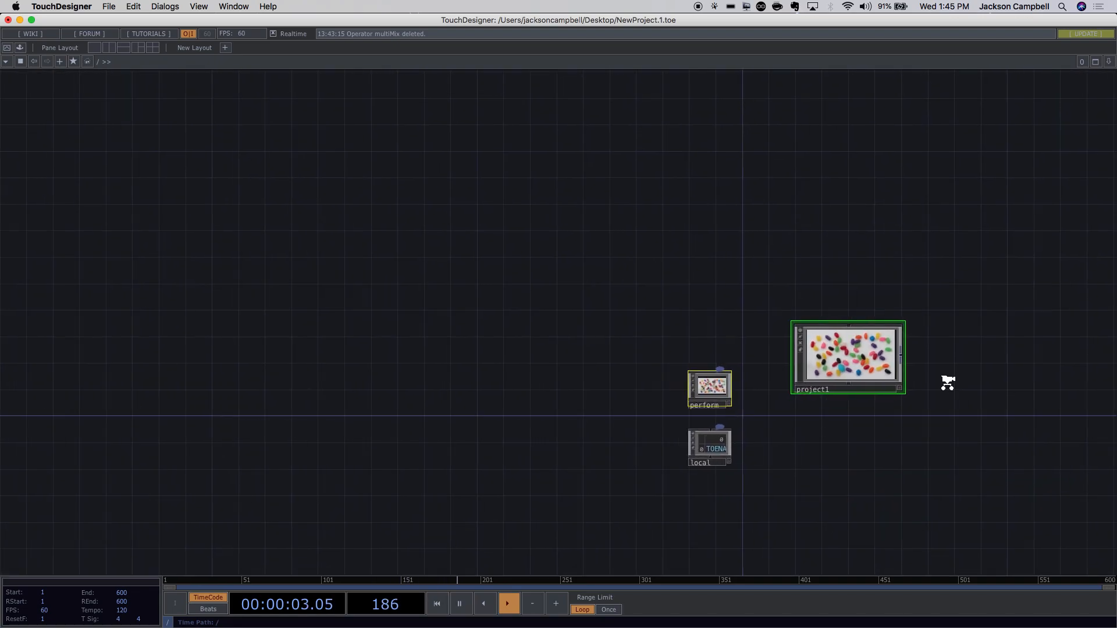
pyautogui.moveTo(948, 431); pyautogui.dragTo(793, 327)
pyautogui.scroll(6, 793, 326)
pyautogui.scroll(-6, 703, 294)
pyautogui.scroll(6, 669, 284)
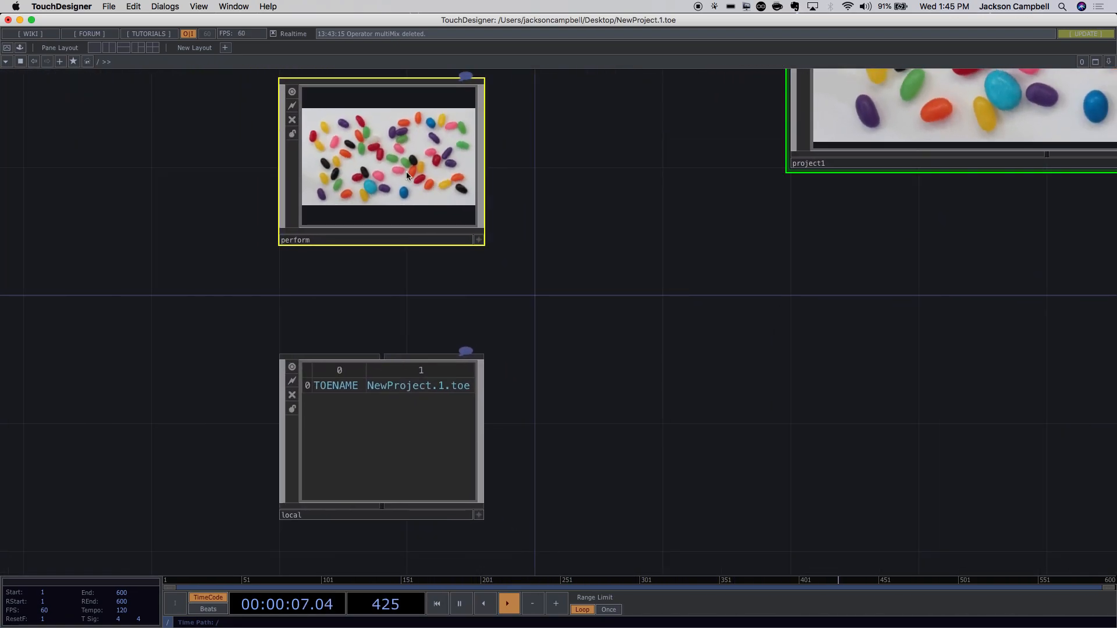
# Centre project1 in the root view and zoom back into its network.
pyautogui.moveTo(666, 229); pyautogui.dragTo(616, 260)
pyautogui.moveTo(815, 381); pyautogui.dragTo(465, 445)
pyautogui.moveTo(889, 261); pyautogui.dragTo(959, 403)
pyautogui.scroll(6, 742, 338)
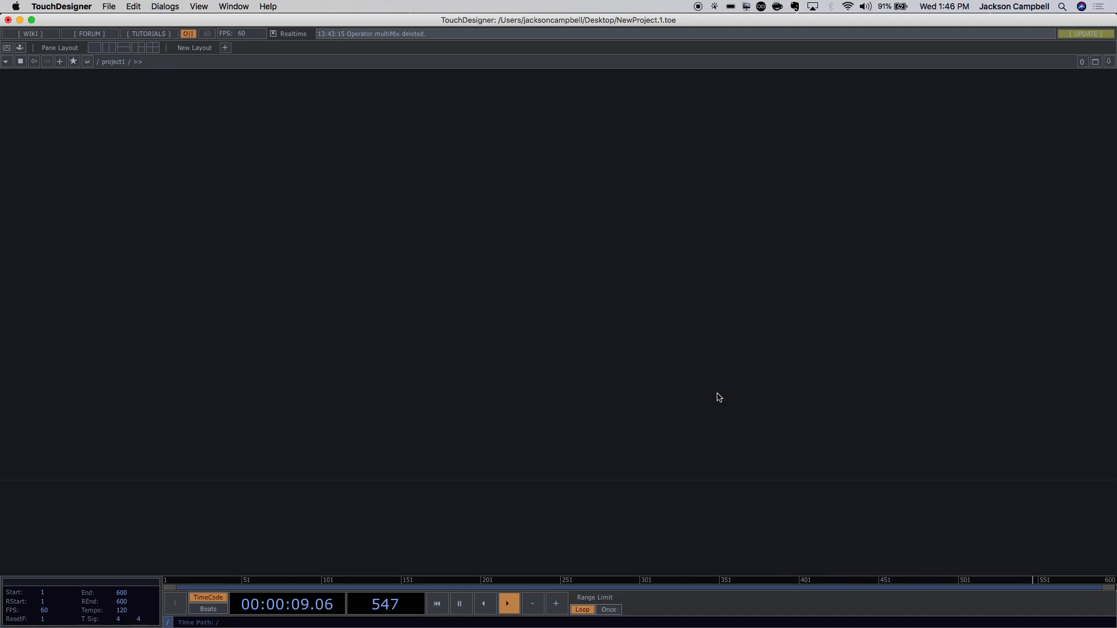
# Home the view on all project1 nodes and nudge the program window slightly right.
pyautogui.press('h')
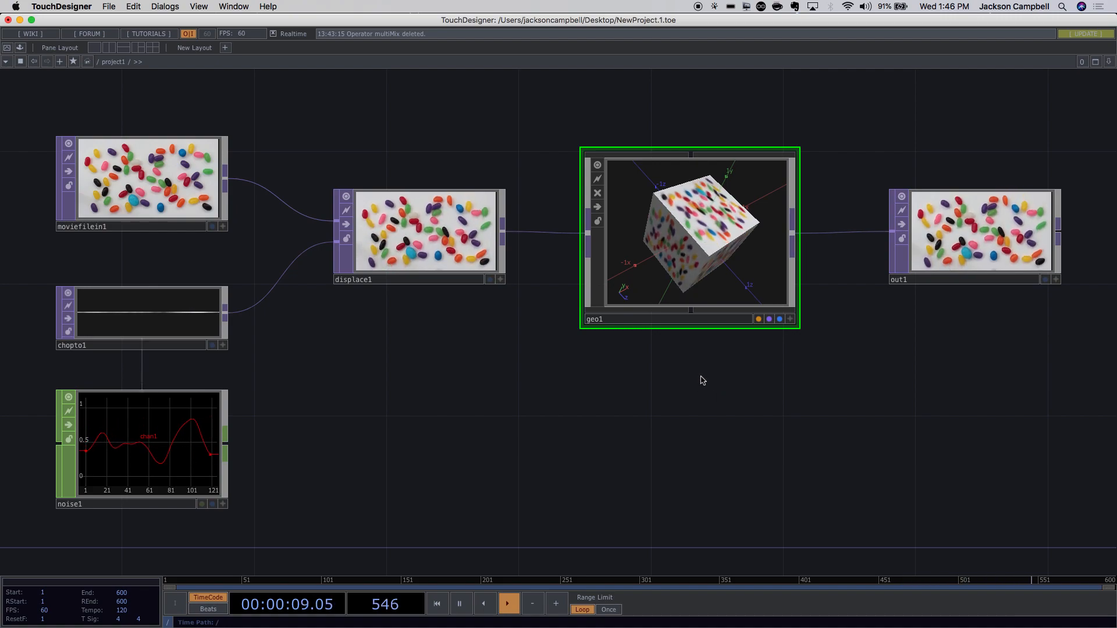
pyautogui.moveTo(258, 16)
pyautogui.mouseDown()
pyautogui.moveTo(291, 15)
pyautogui.moveTo(279, 14)
pyautogui.mouseUp()
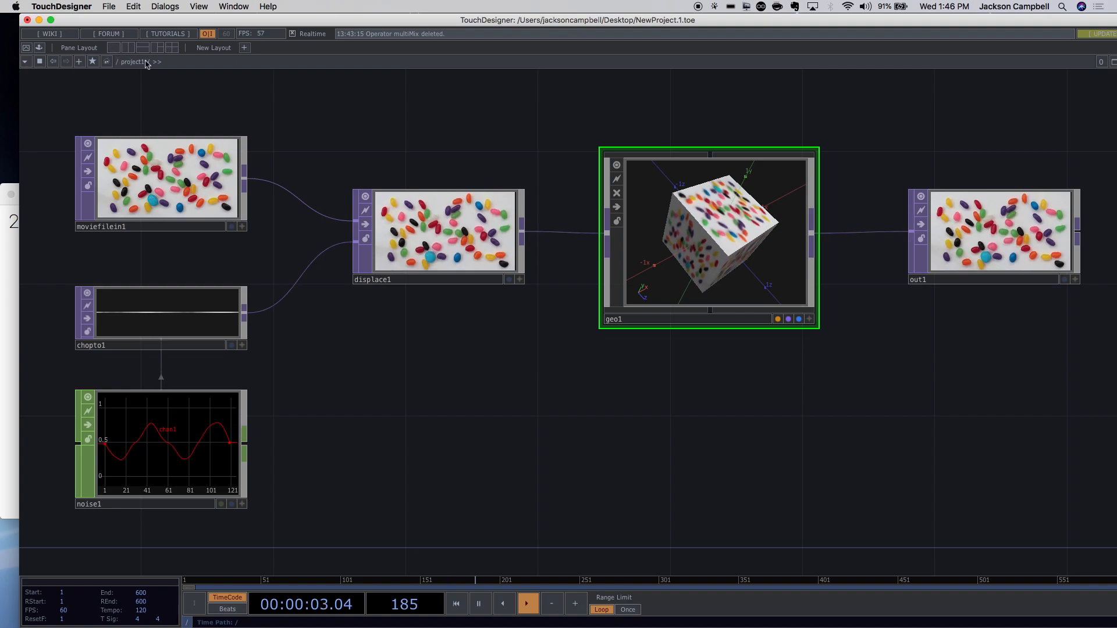
# Save the current pane arrangement as a new layout named 'test'.
pyautogui.click(244, 48)
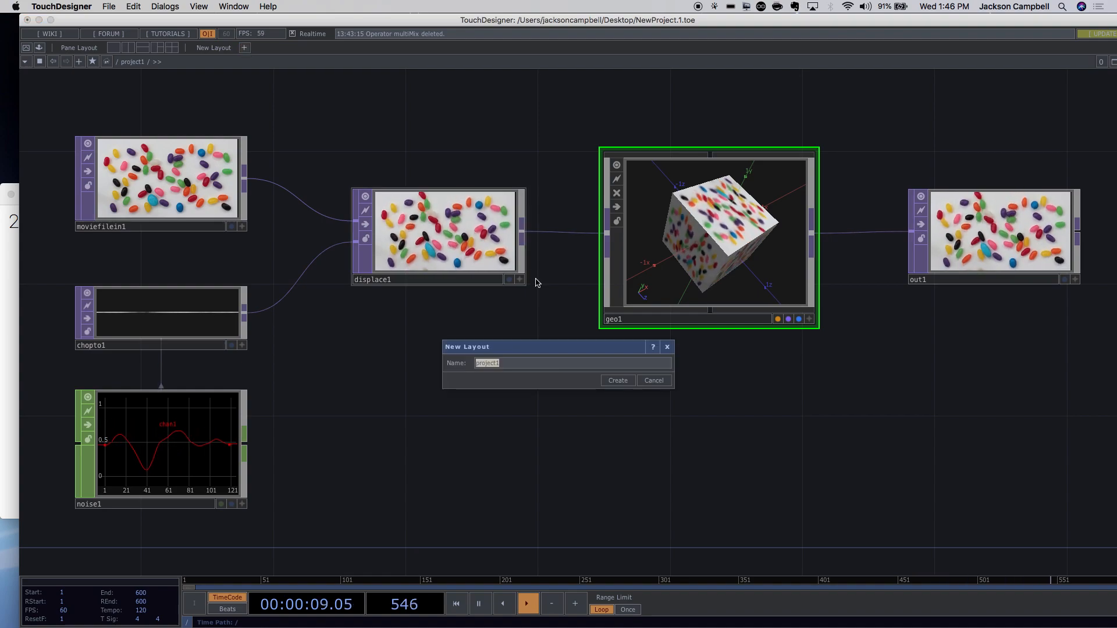
pyautogui.write('test')
pyautogui.click(620, 383)
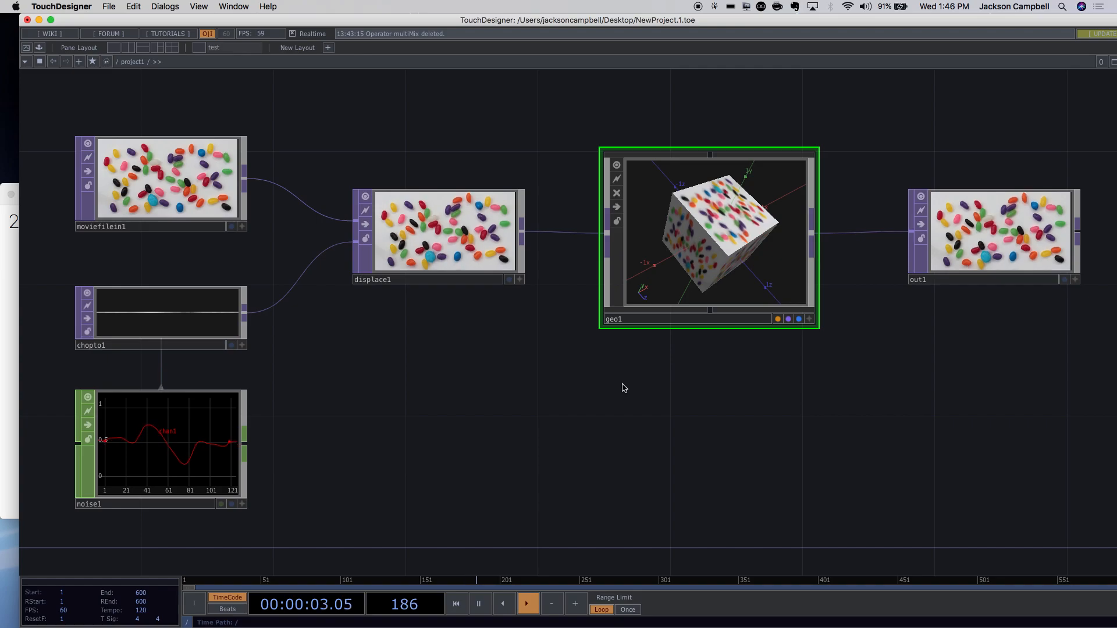
# Try a side-by-side pane split, then return to a single network pane.
pyautogui.click(132, 49)
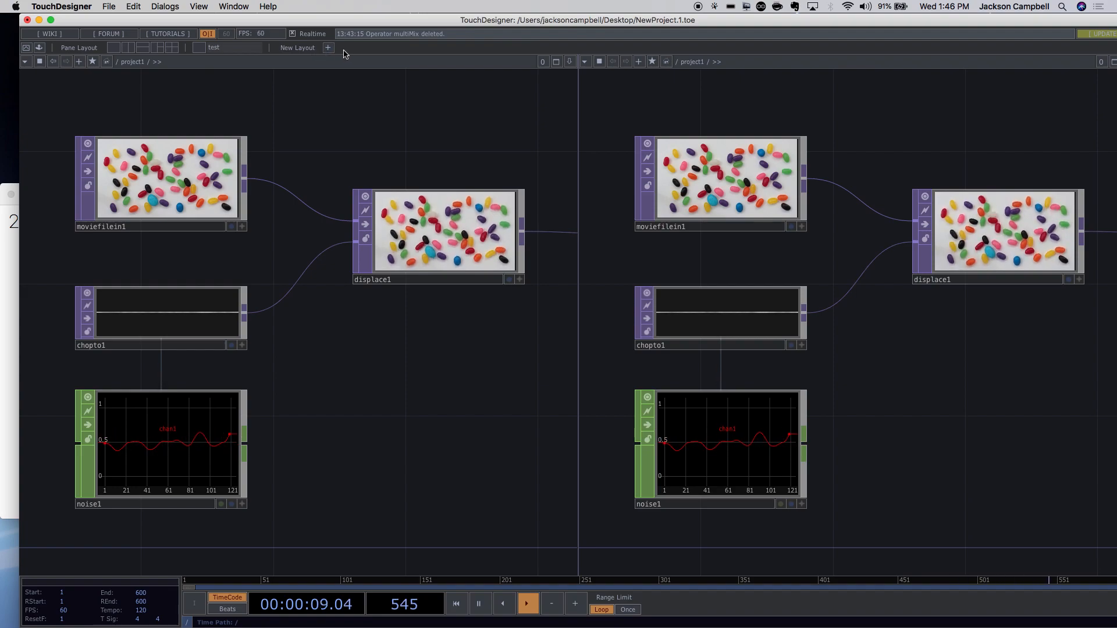
pyautogui.scroll(5, 827, 282)
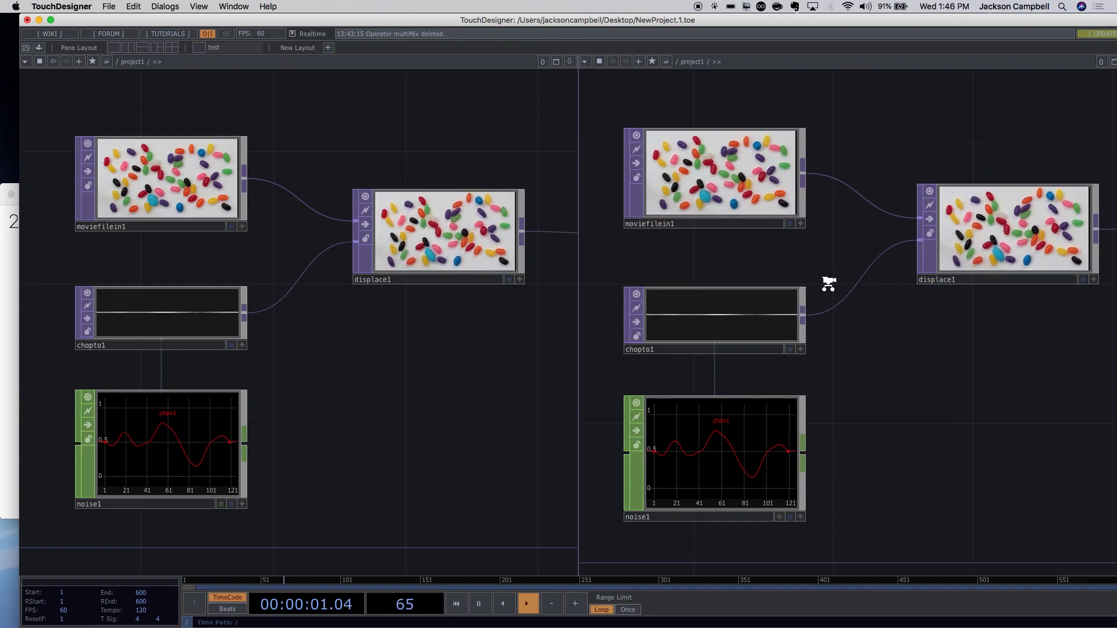
pyautogui.scroll(3, 826, 283)
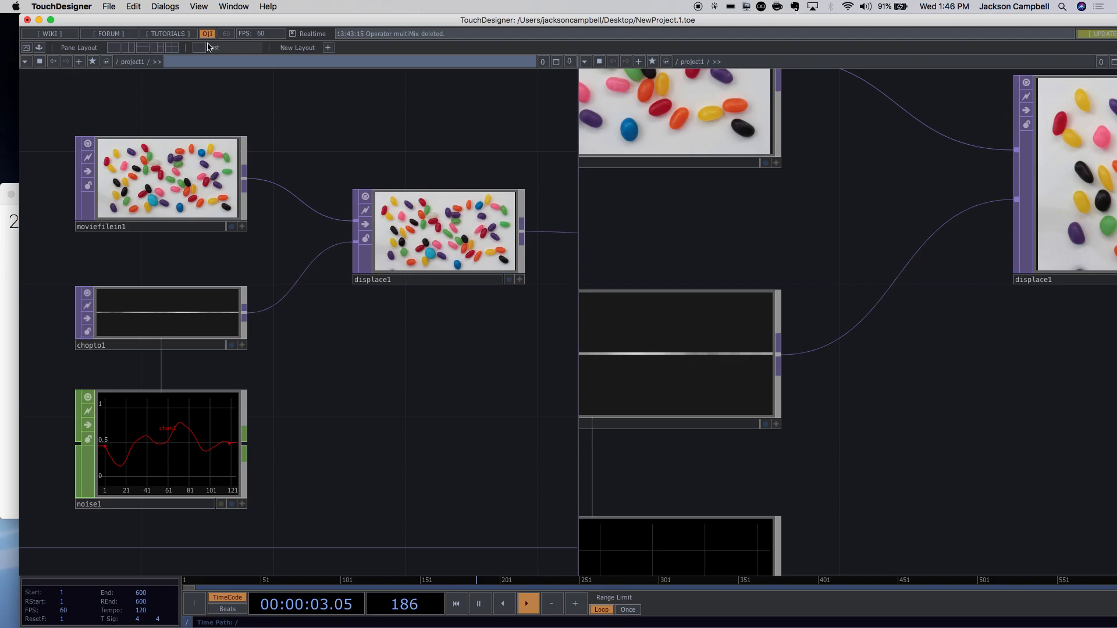
pyautogui.click(259, 50)
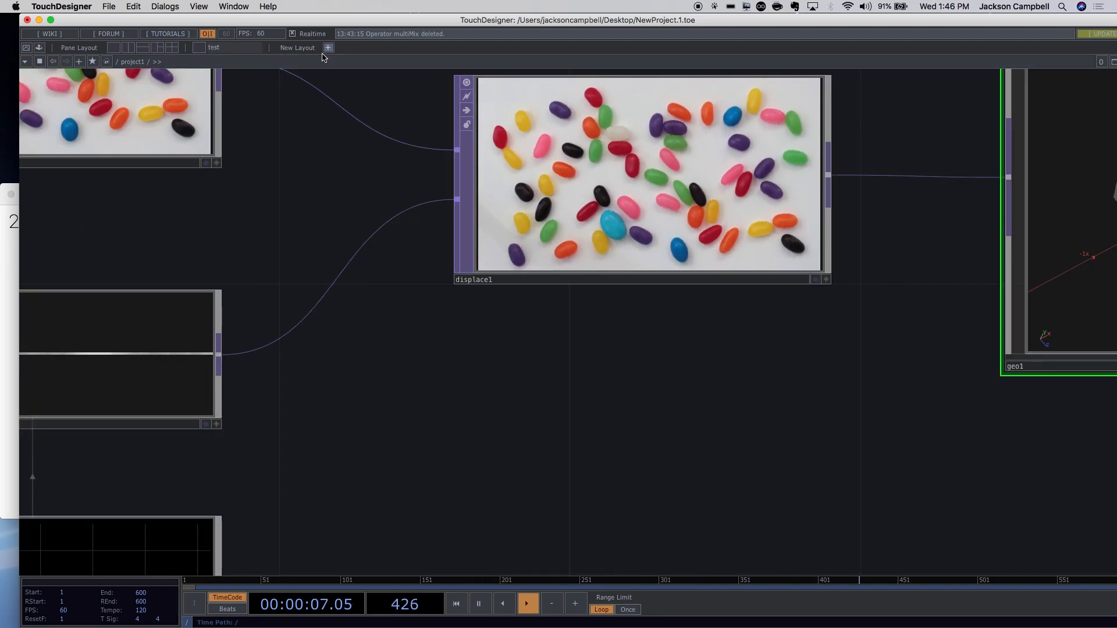
pyautogui.scroll(-5, 349, 215)
pyautogui.scroll(6, 399, 182)
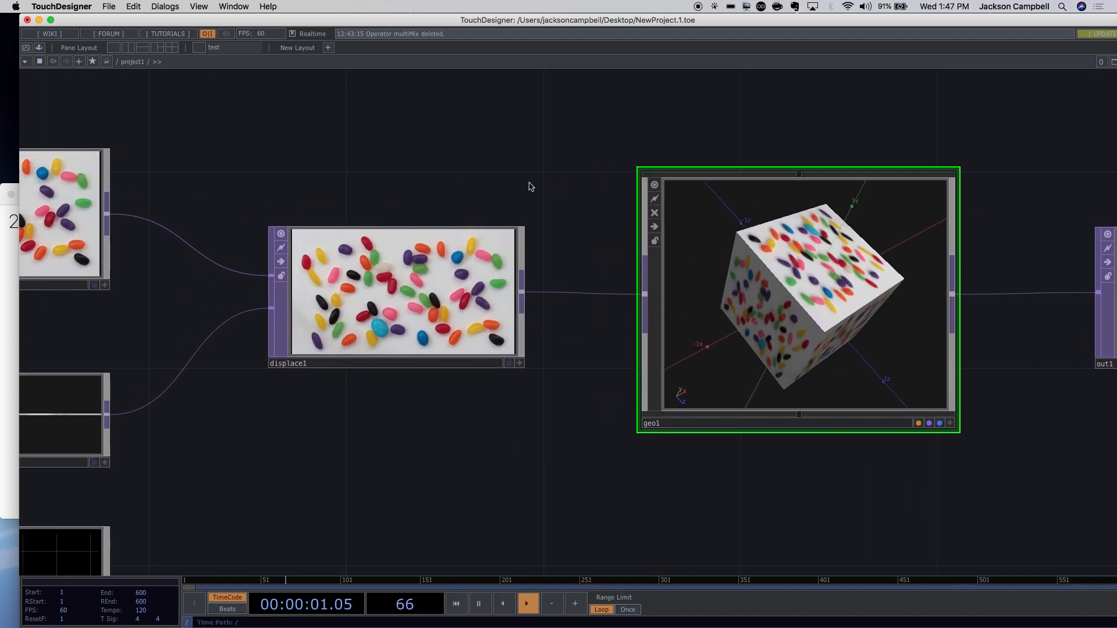
# Split the view into four panes and save it as another layout named 'test'.
pyautogui.click(174, 48)
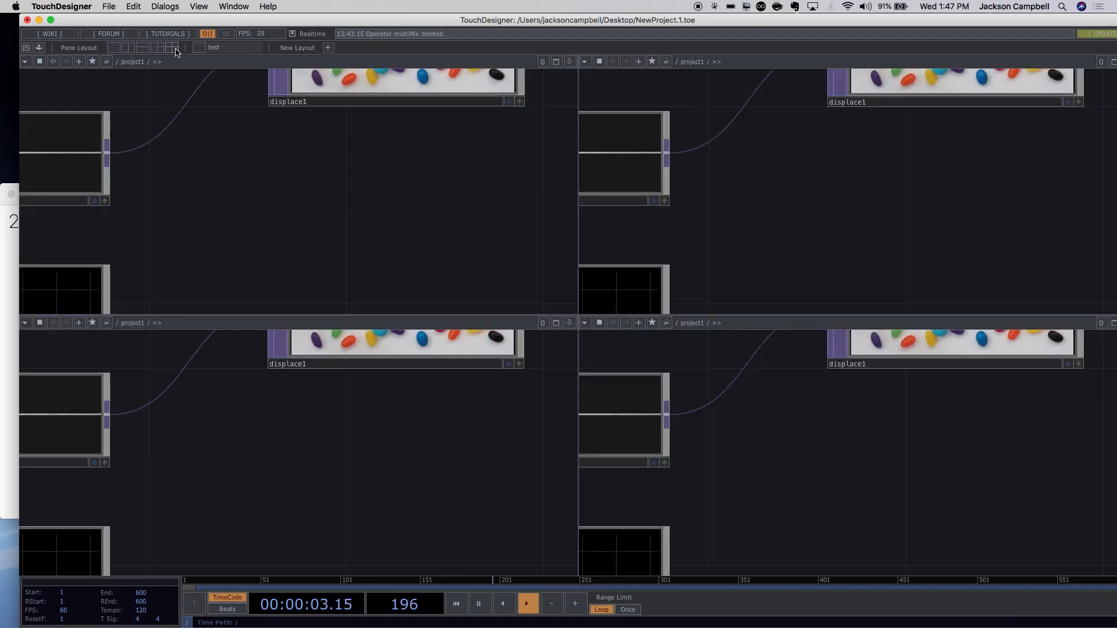
pyautogui.click(329, 49)
pyautogui.write('test')
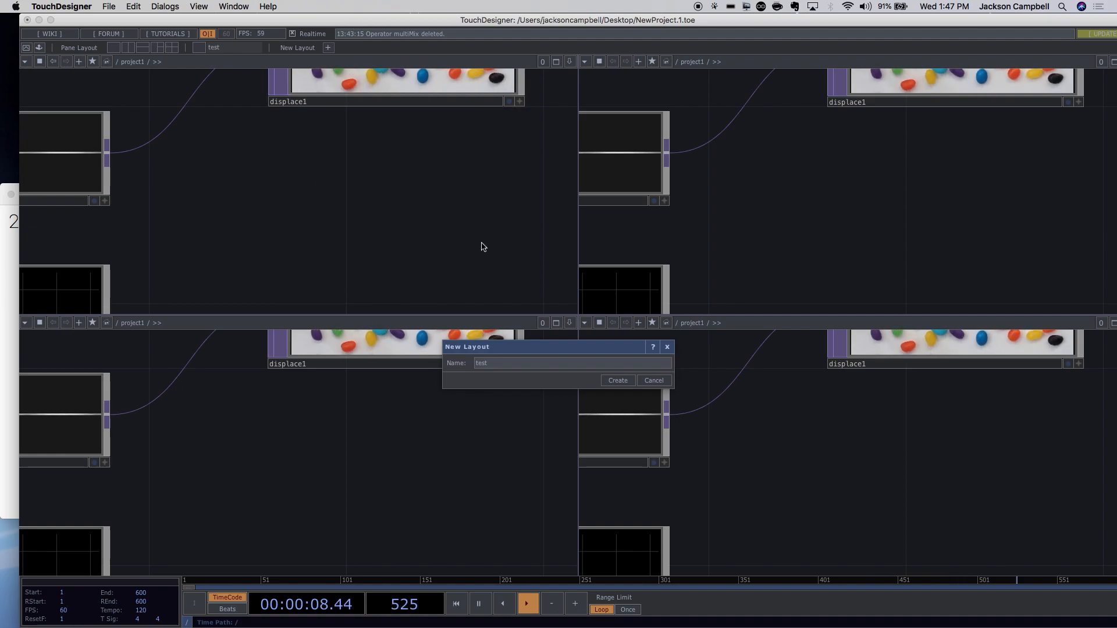
pyautogui.click(618, 382)
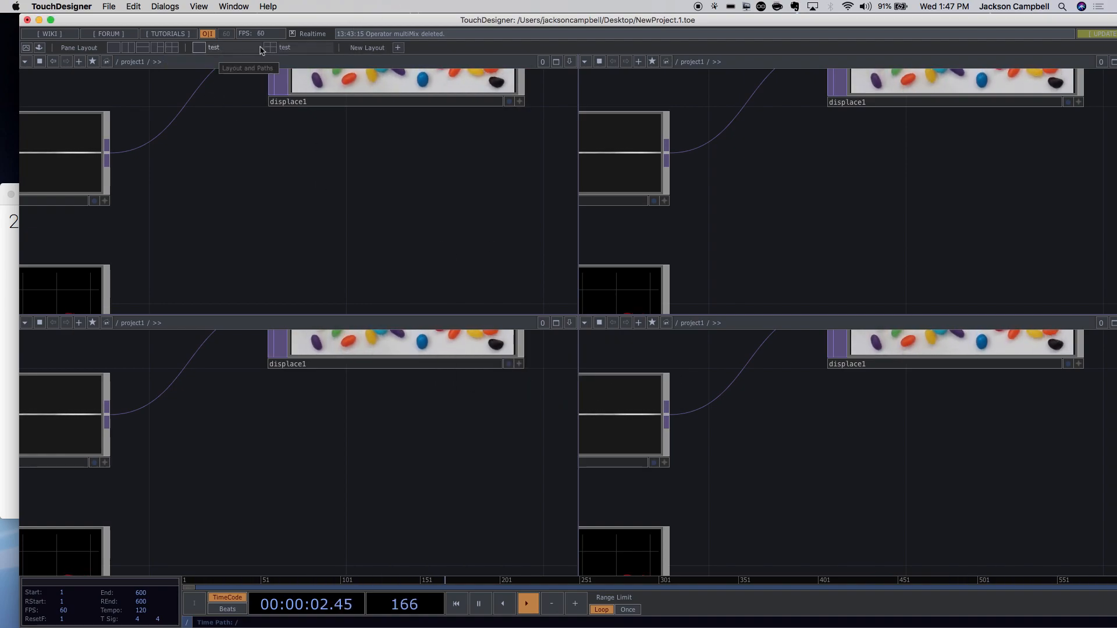
# Switch between the saved test layouts and the single pane, centring the whole network.
pyautogui.click(113, 49)
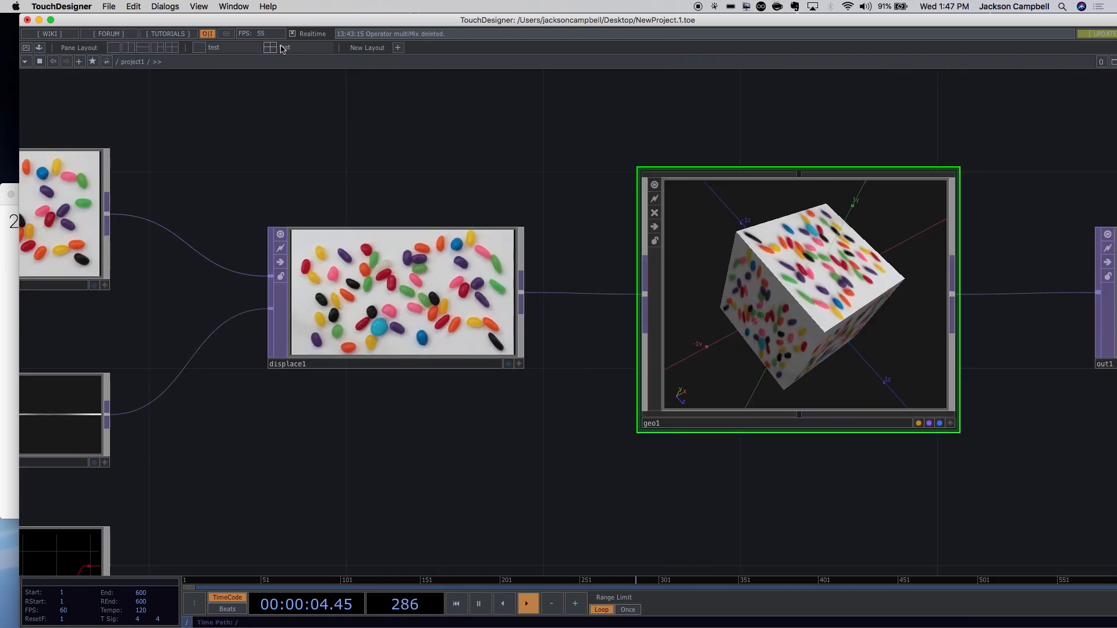
pyautogui.click(301, 48)
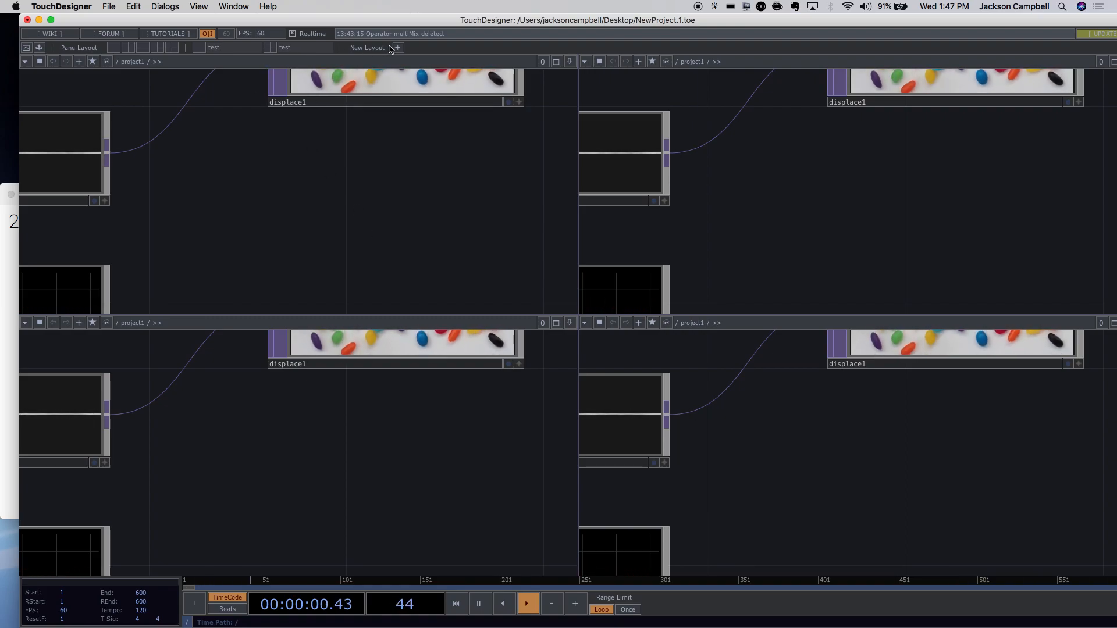
pyautogui.click(114, 48)
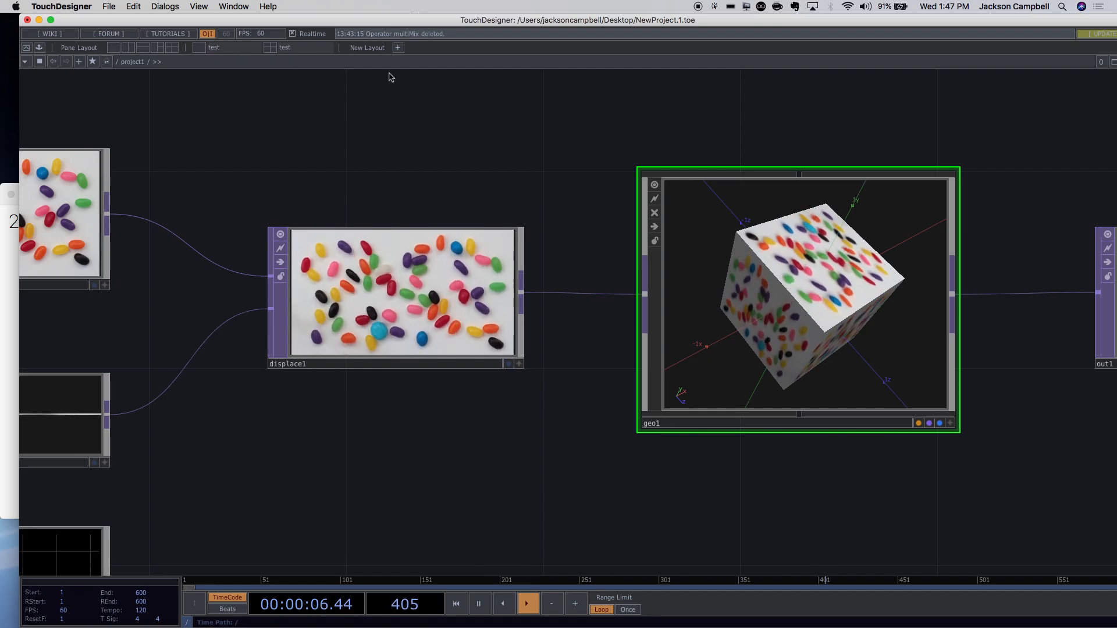
pyautogui.click(287, 48)
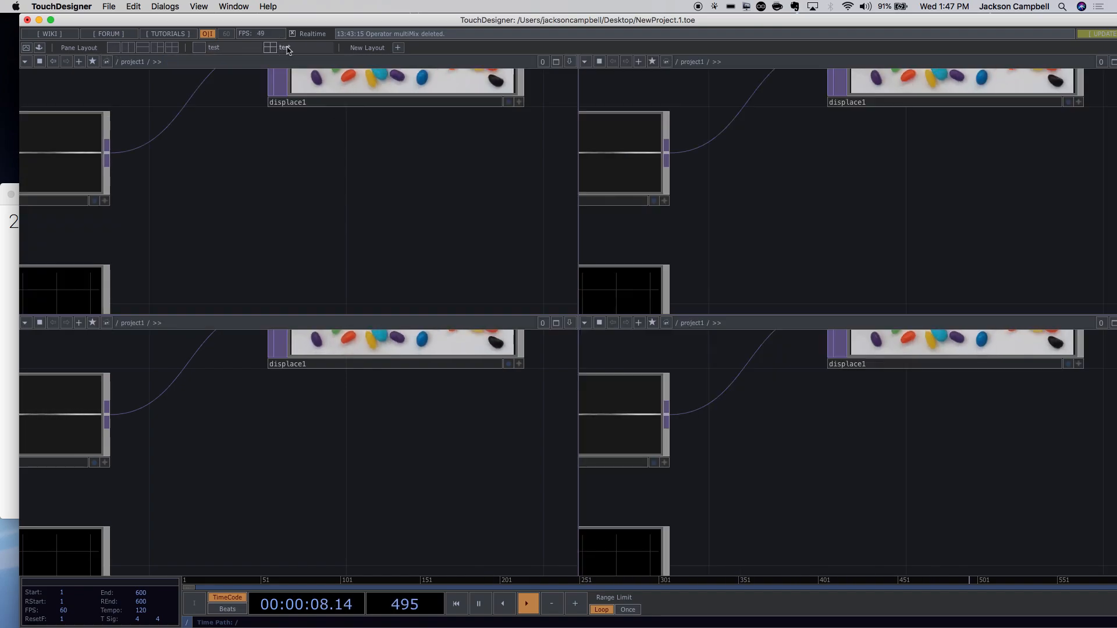
pyautogui.click(213, 47)
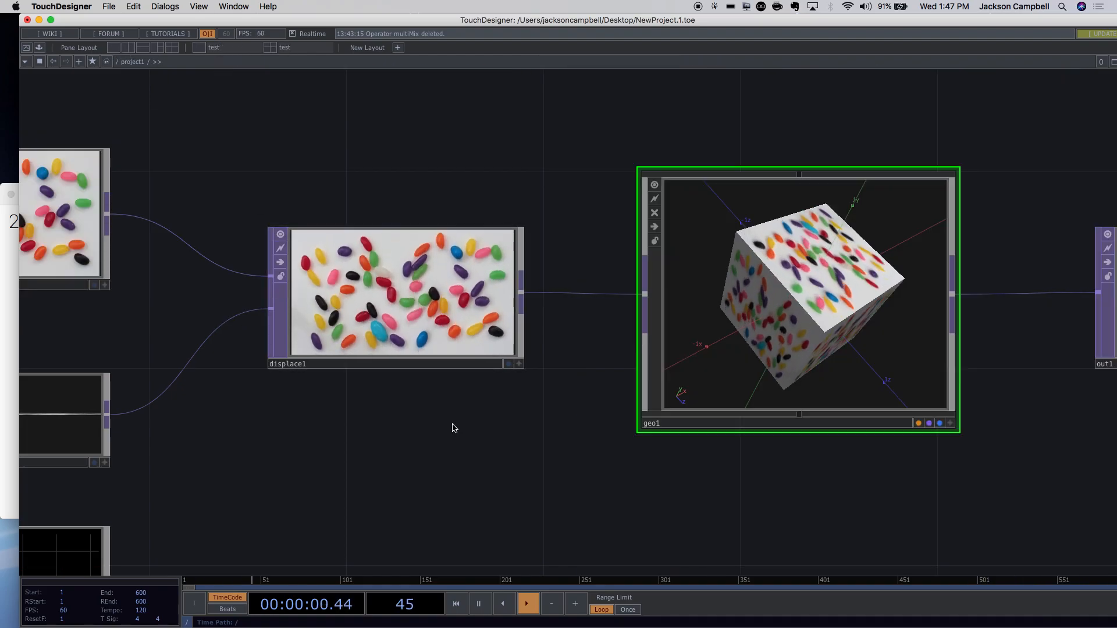
pyautogui.scroll(-6, 453, 419)
pyautogui.moveTo(478, 417); pyautogui.dragTo(473, 365)
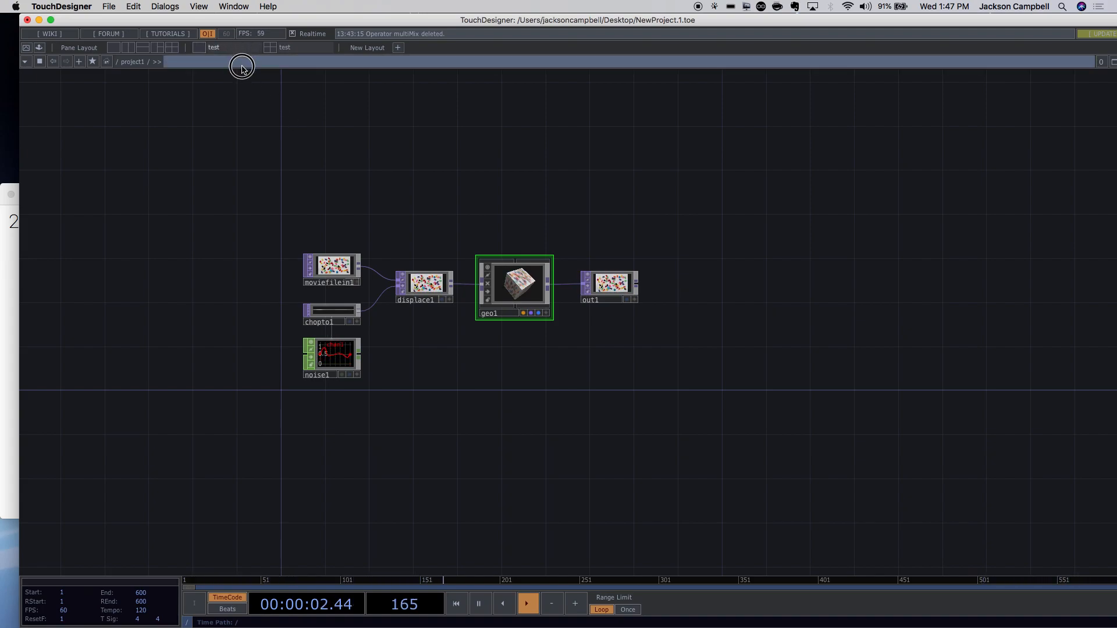
pyautogui.click(317, 47)
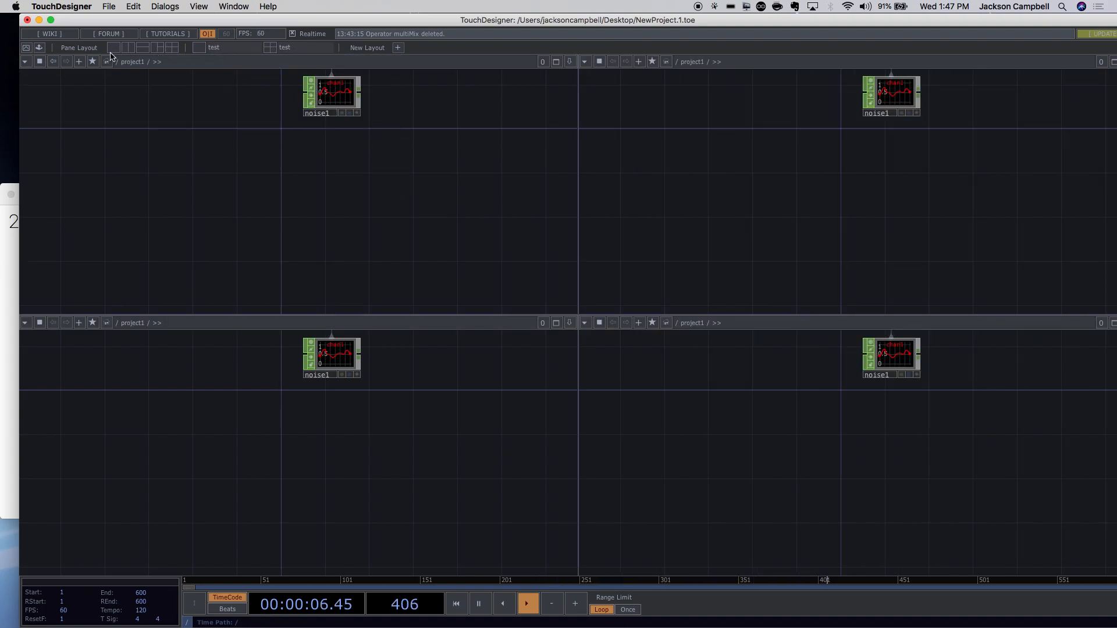
pyautogui.click(111, 49)
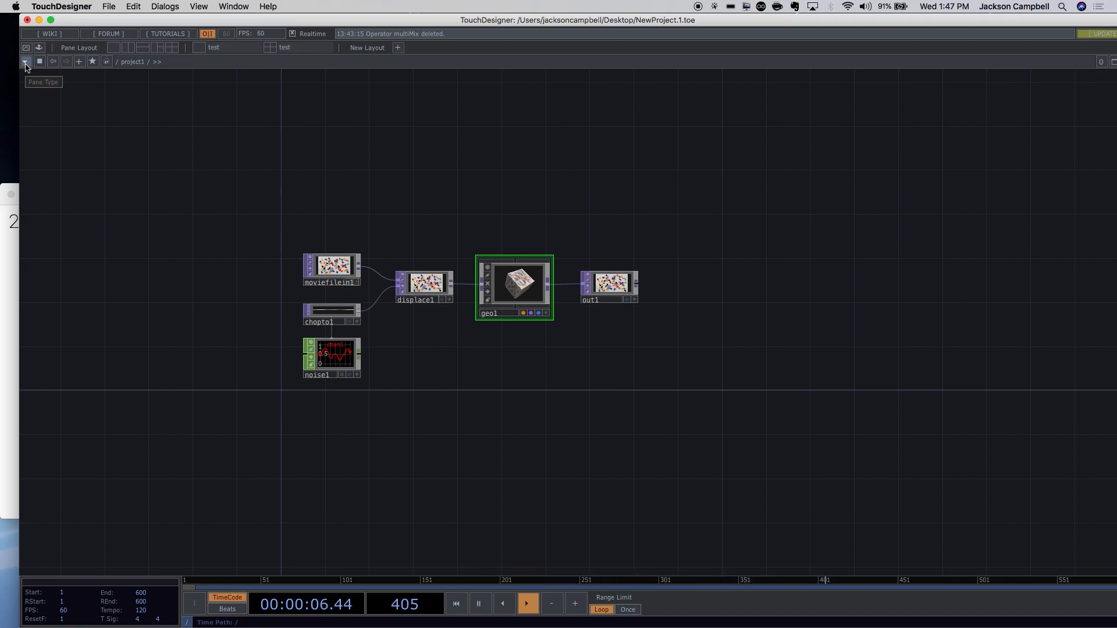
pyautogui.click(25, 62)
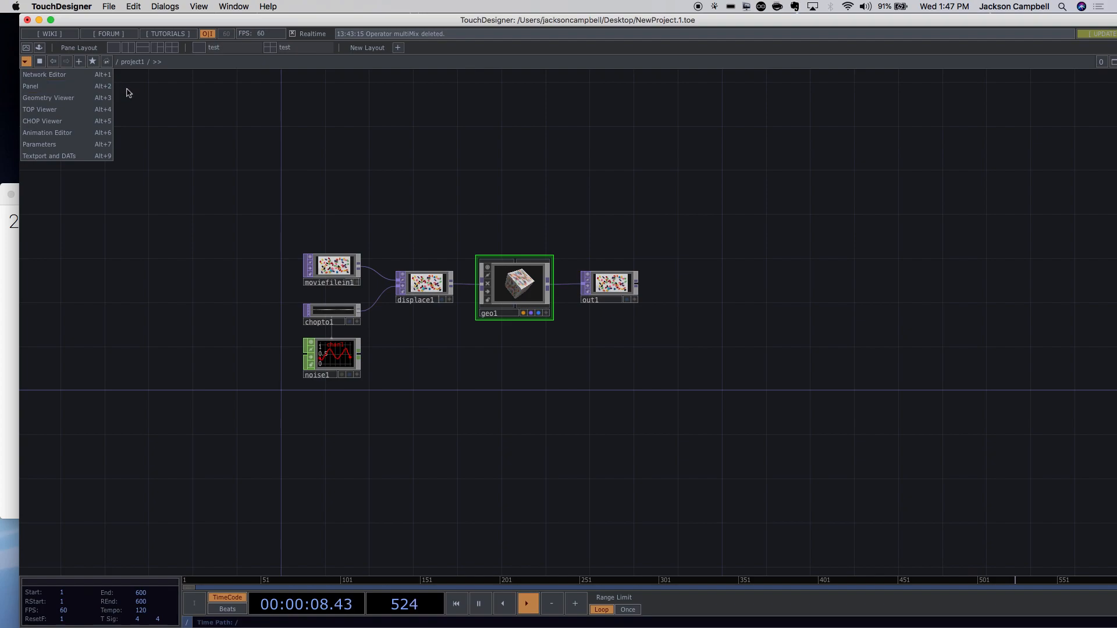
pyautogui.click(167, 106)
pyautogui.click(26, 64)
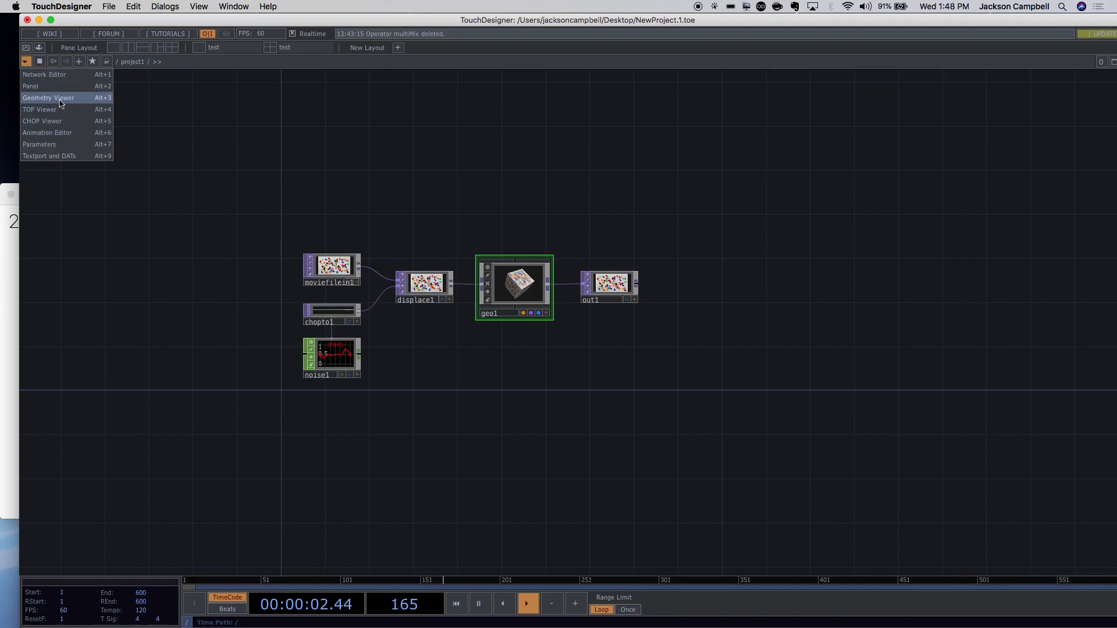
pyautogui.click(163, 125)
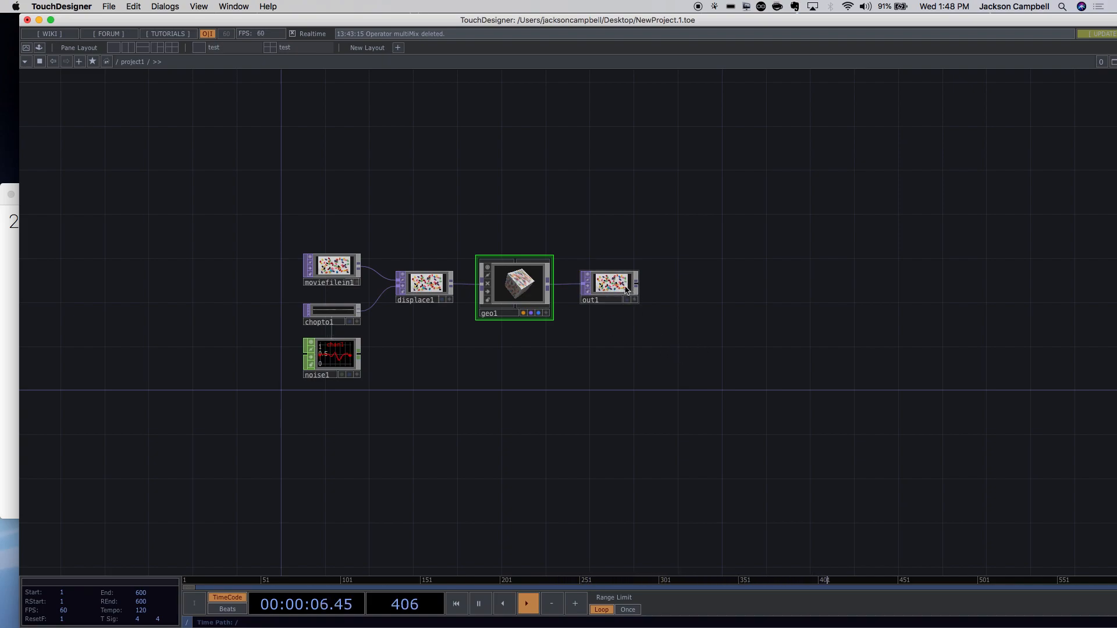
pyautogui.click(626, 289)
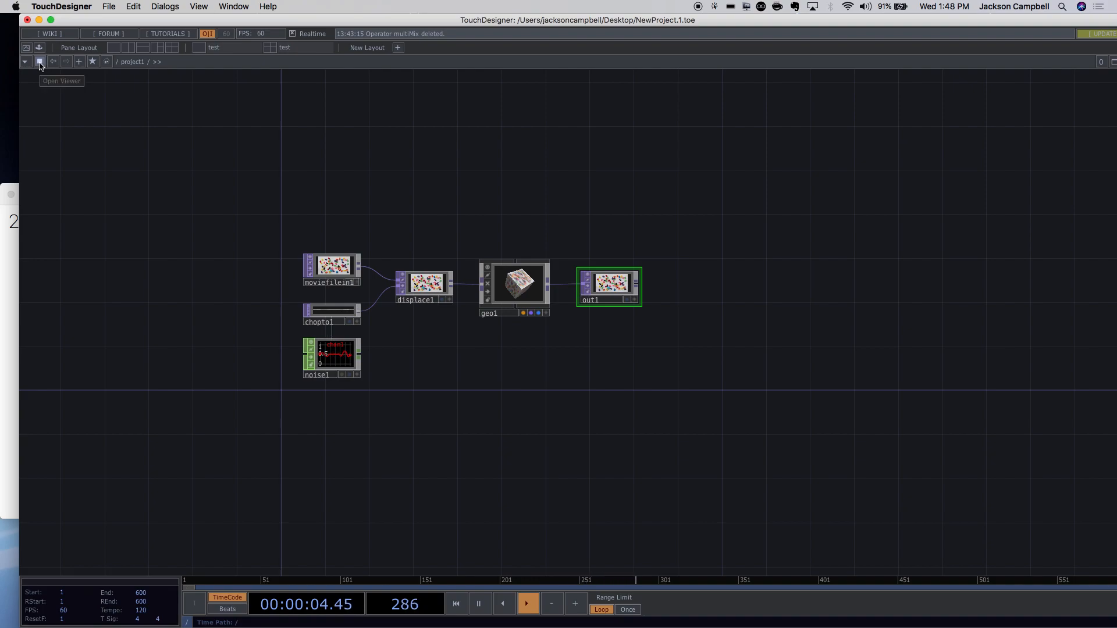
# Open a floating viewer of the jelly-bean output, then move and shrink it to reveal the network.
pyautogui.click(40, 62)
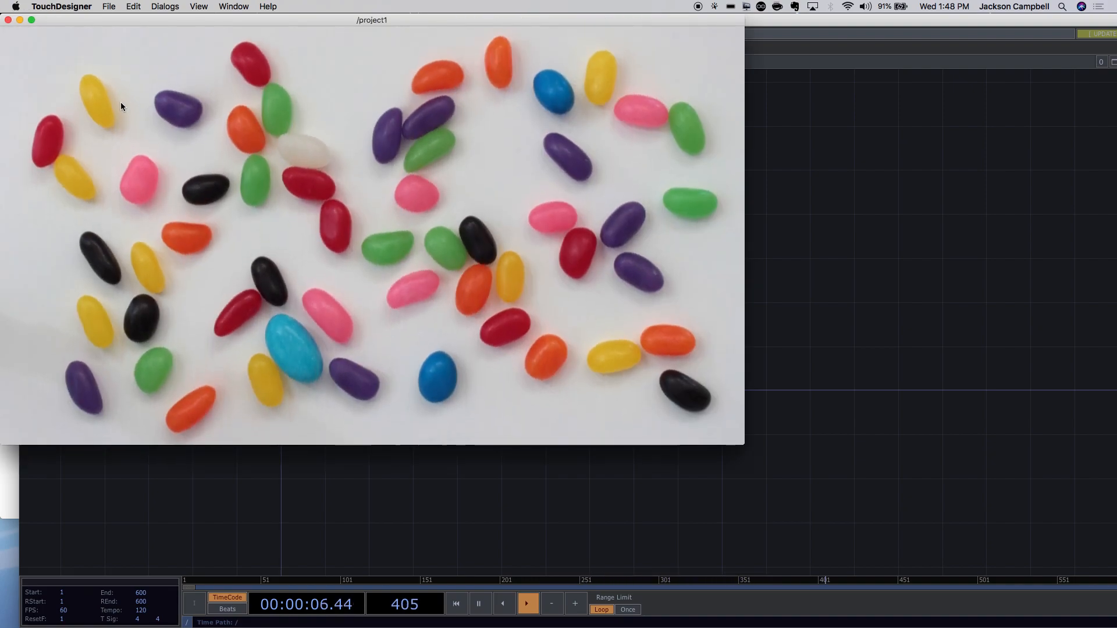
pyautogui.moveTo(226, 22); pyautogui.dragTo(463, 66)
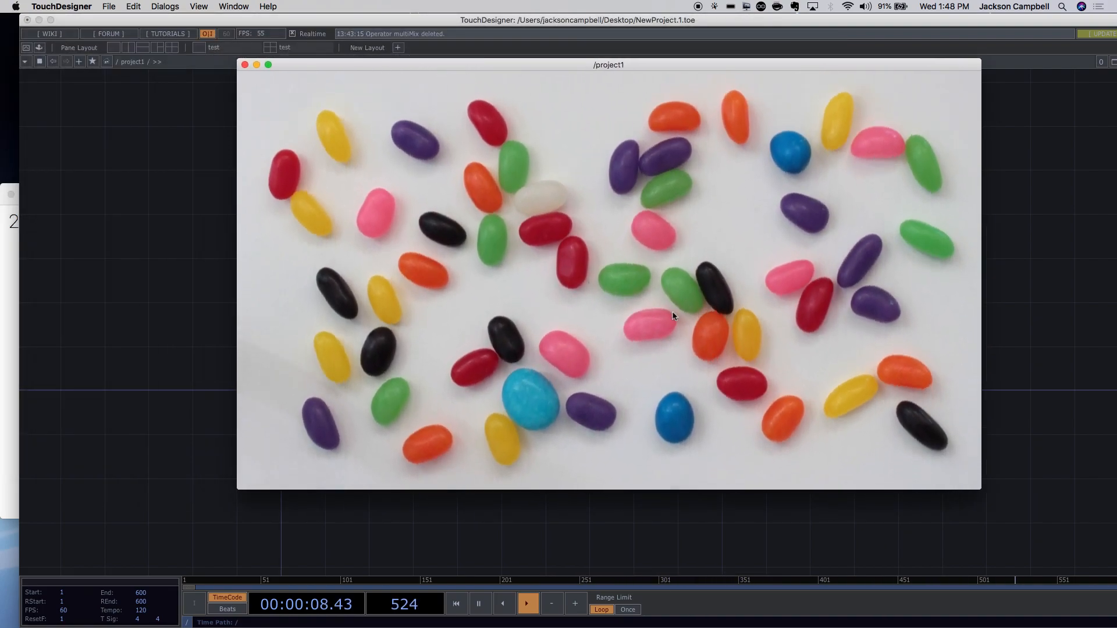
pyautogui.moveTo(981, 490); pyautogui.dragTo(514, 227)
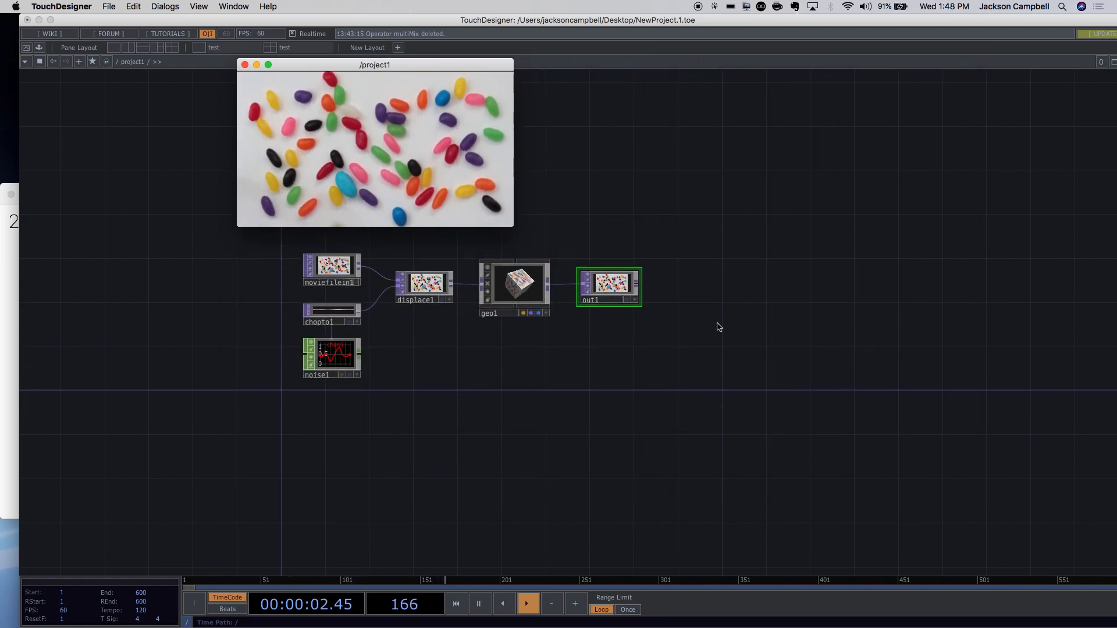
# Select geo1 and zoom into its inner network.
pyautogui.scroll(2, 718, 324)
pyautogui.scroll(3, 413, 257)
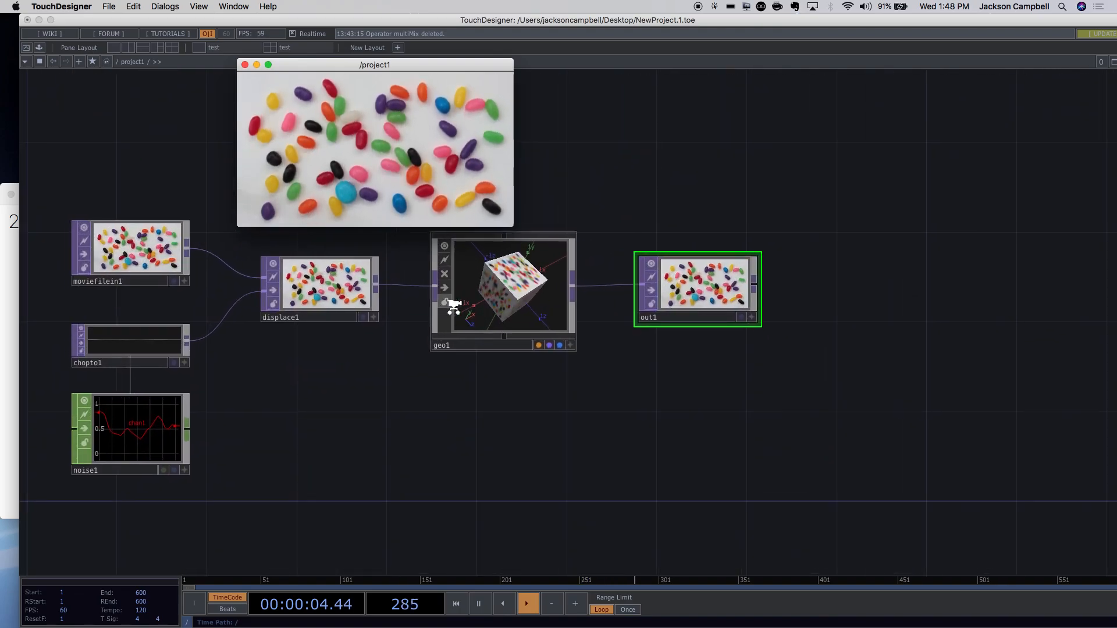
pyautogui.click(510, 300)
pyautogui.scroll(3, 511, 299)
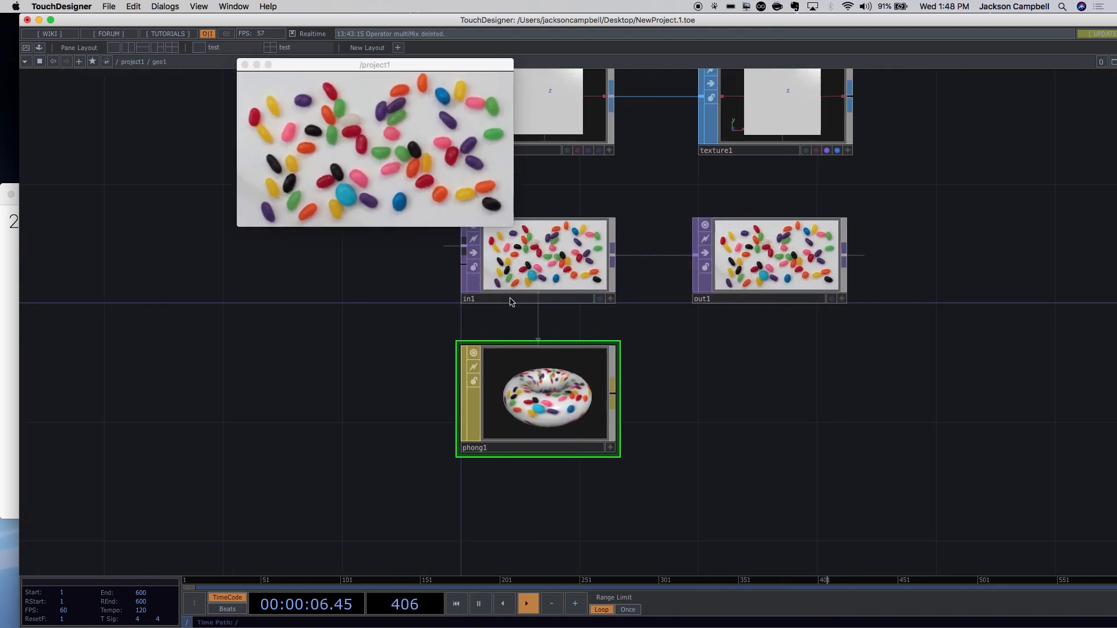
# Move out1 further right in geo1, then start inserting an operator into the in1-to-out1 wire.
pyautogui.moveTo(718, 349); pyautogui.dragTo(892, 349)
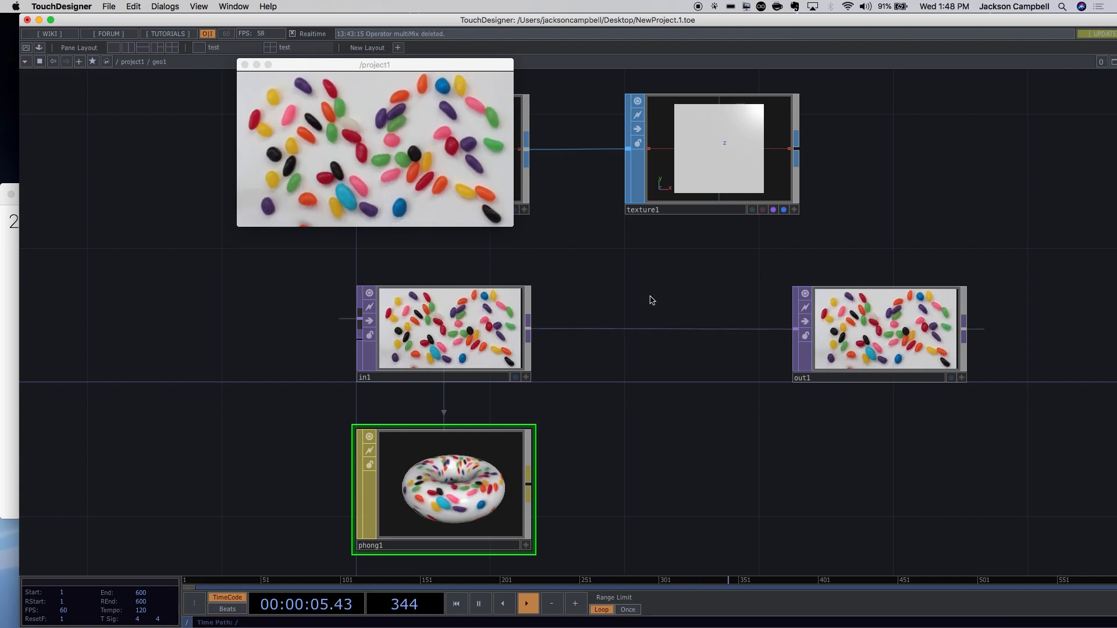
pyautogui.rightClick(640, 328)
pyautogui.click(659, 317)
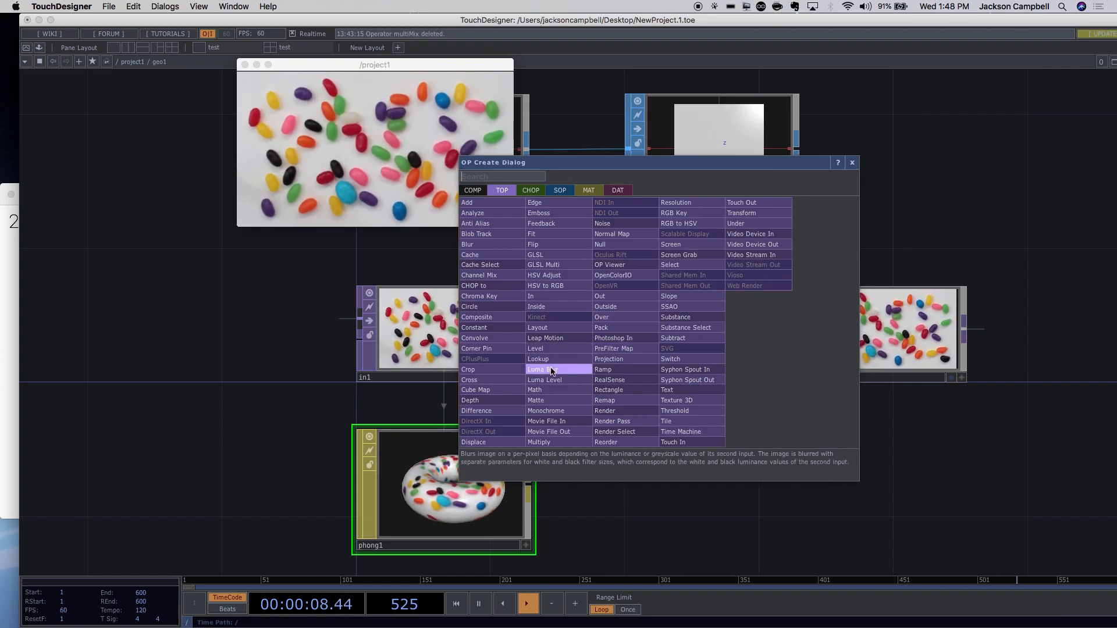
# Insert a Blur on the in1-to-out1 wire and raise its Filter Size from 7 to 17.
pyautogui.click(467, 244)
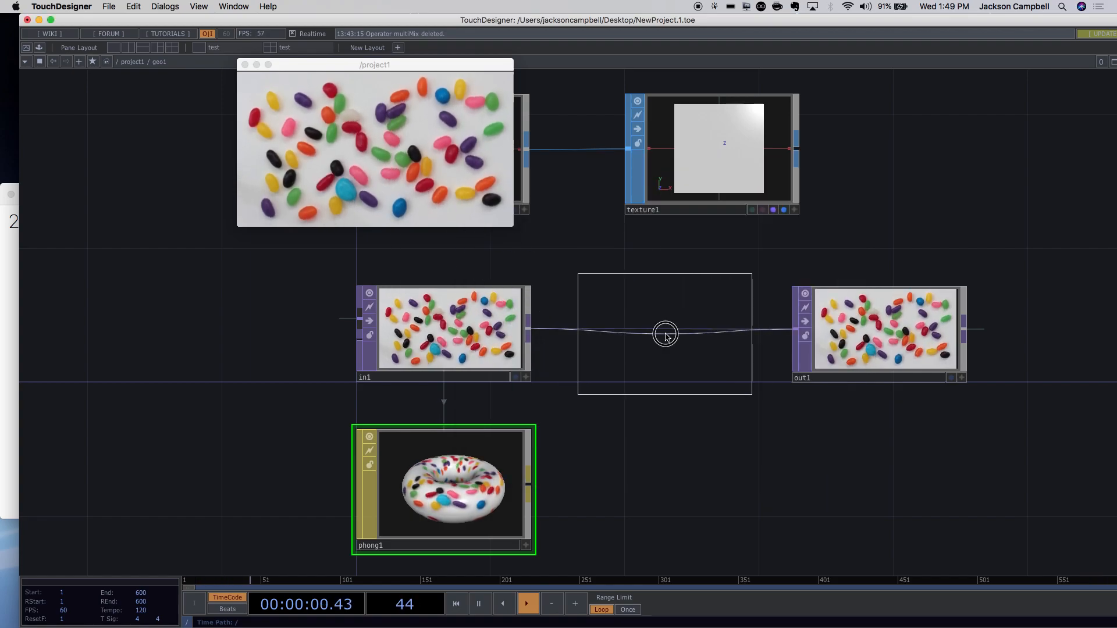
pyautogui.click(666, 334)
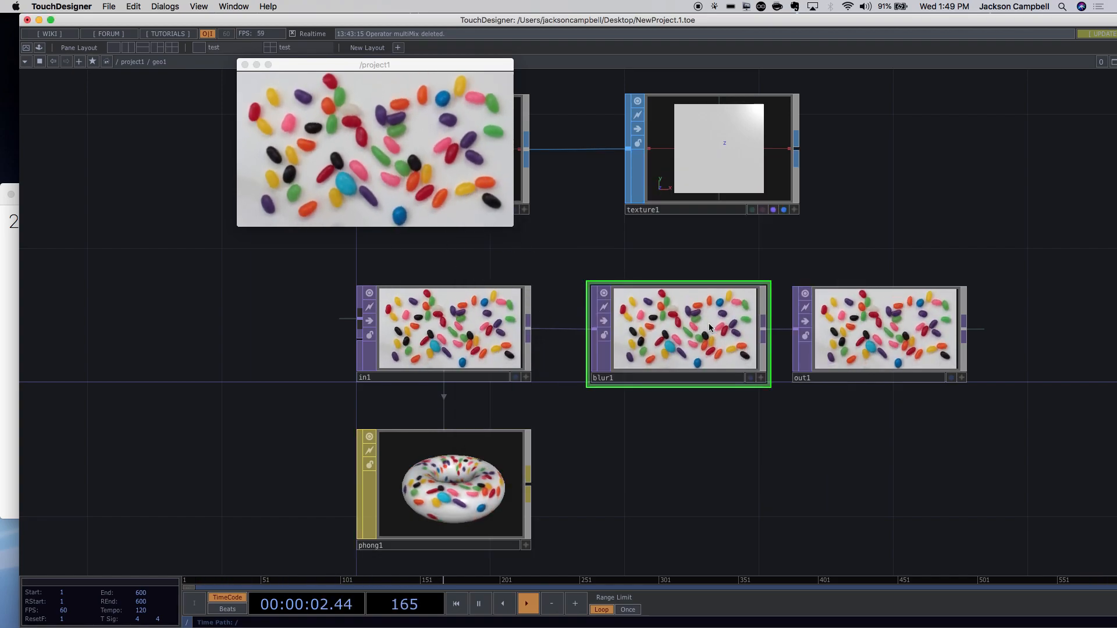
pyautogui.press('p')
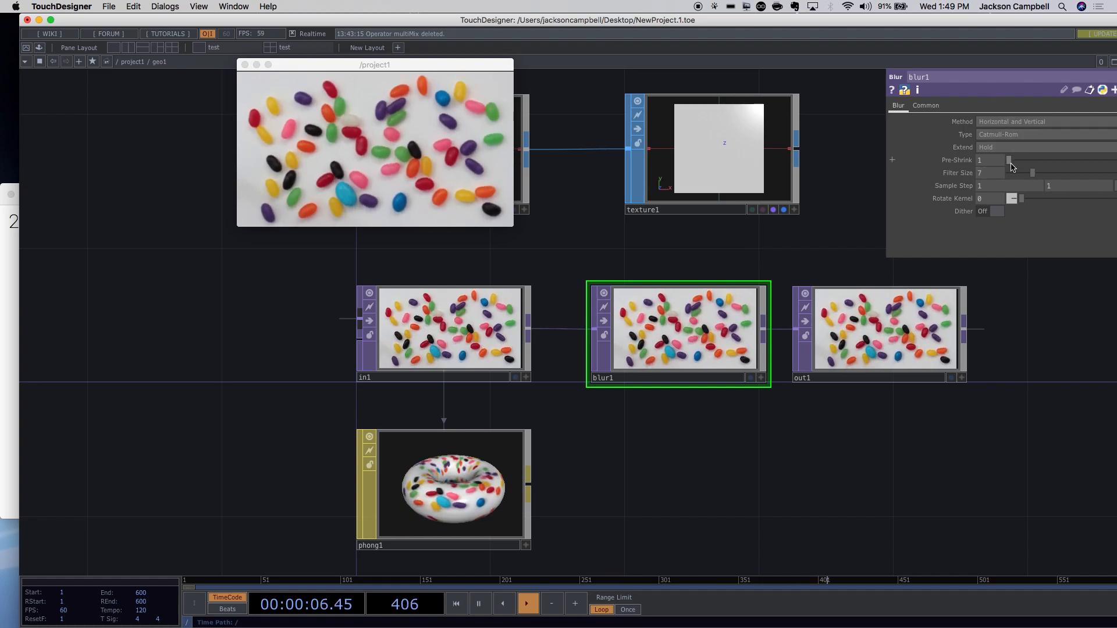
pyautogui.moveTo(1032, 173); pyautogui.dragTo(920, 169)
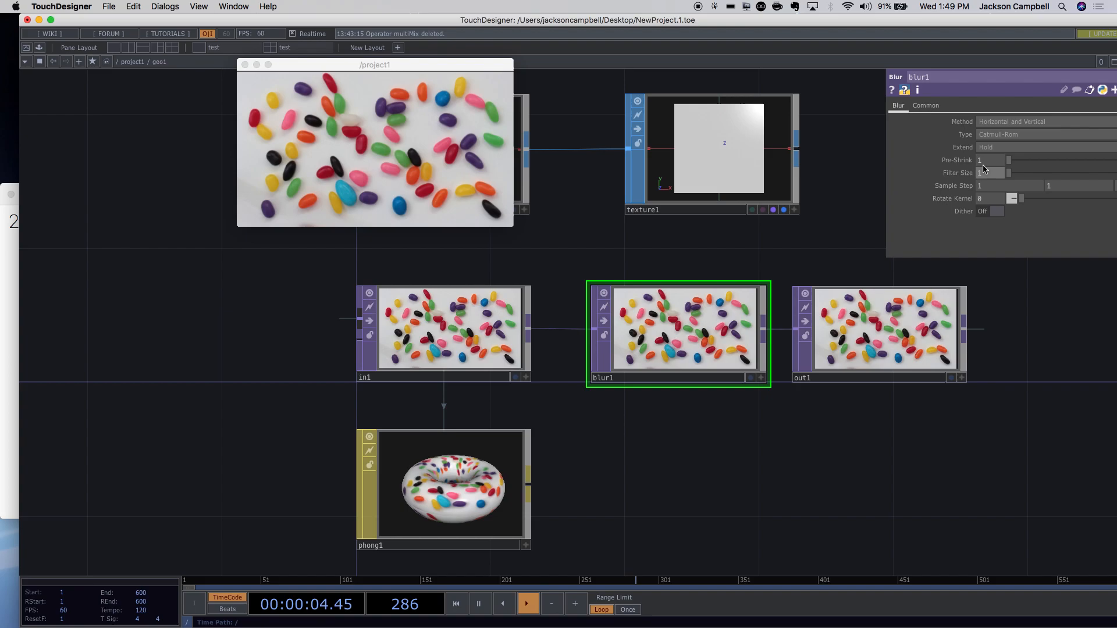
# Inspect texture1, nudge blur1 left, then delete blur1 and zoom back out to project1.
pyautogui.click(750, 201)
pyautogui.moveTo(714, 302)
pyautogui.mouseDown()
pyautogui.moveTo(689, 301)
pyautogui.moveTo(714, 304)
pyautogui.mouseUp()
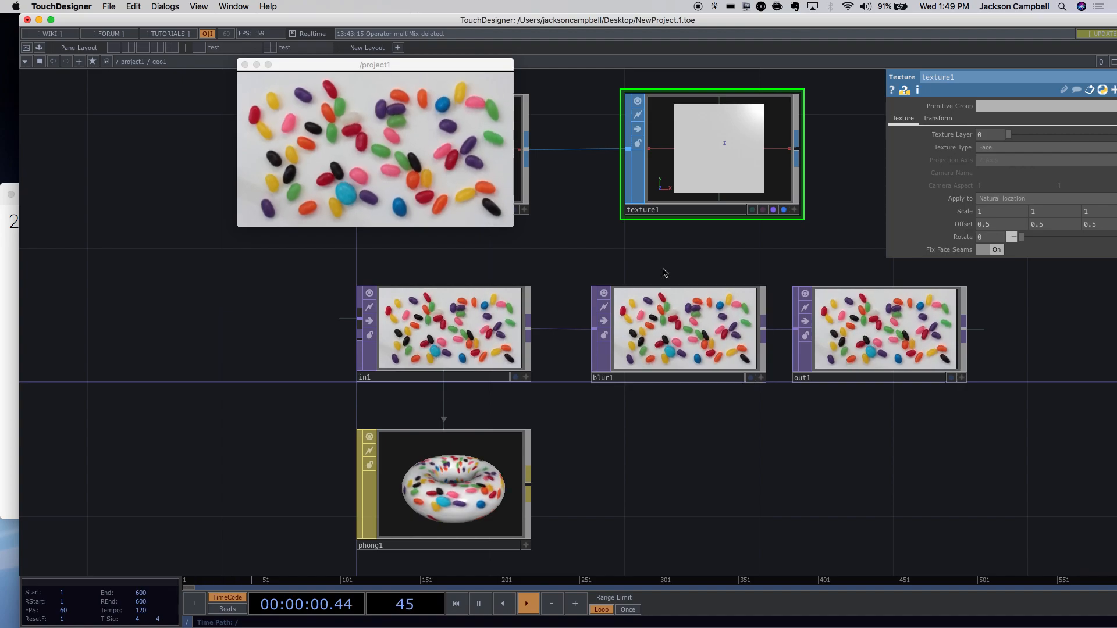
pyautogui.click(672, 299)
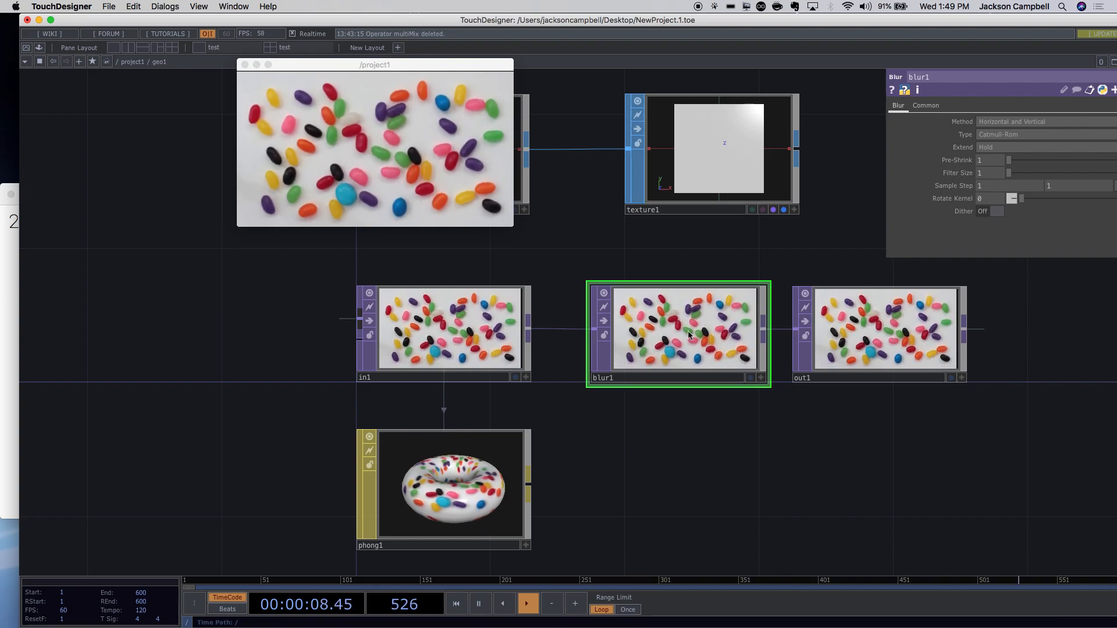
pyautogui.press('BackSpace')
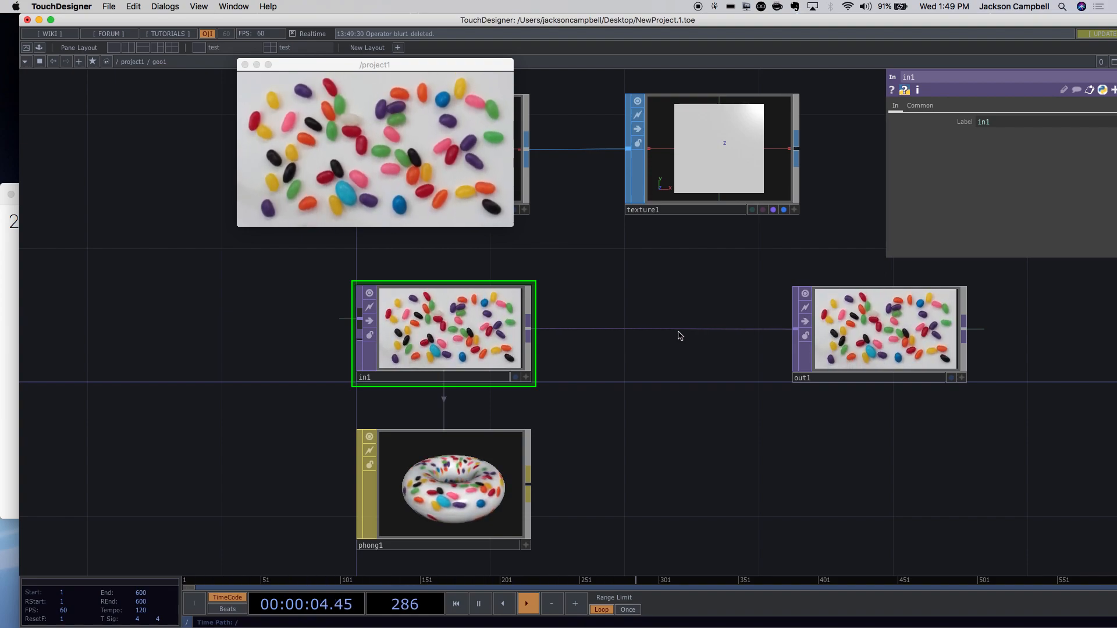
pyautogui.scroll(-5, 698, 384)
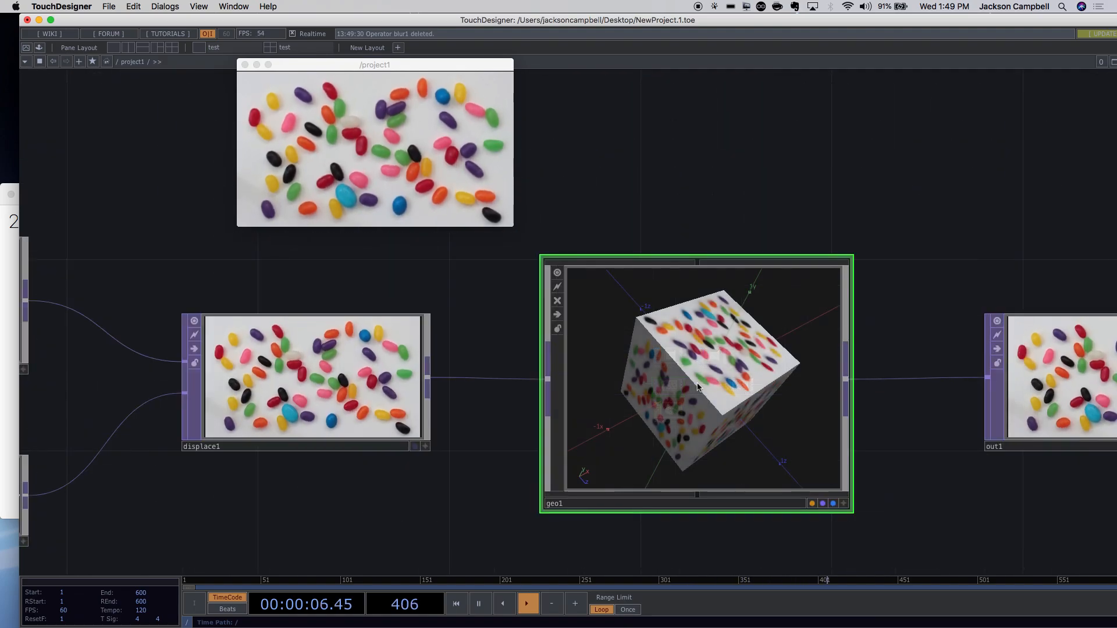
# Close the floating /project1 viewer and zoom to show moviefilein1 through out1.
pyautogui.moveTo(307, 66); pyautogui.dragTo(313, 85)
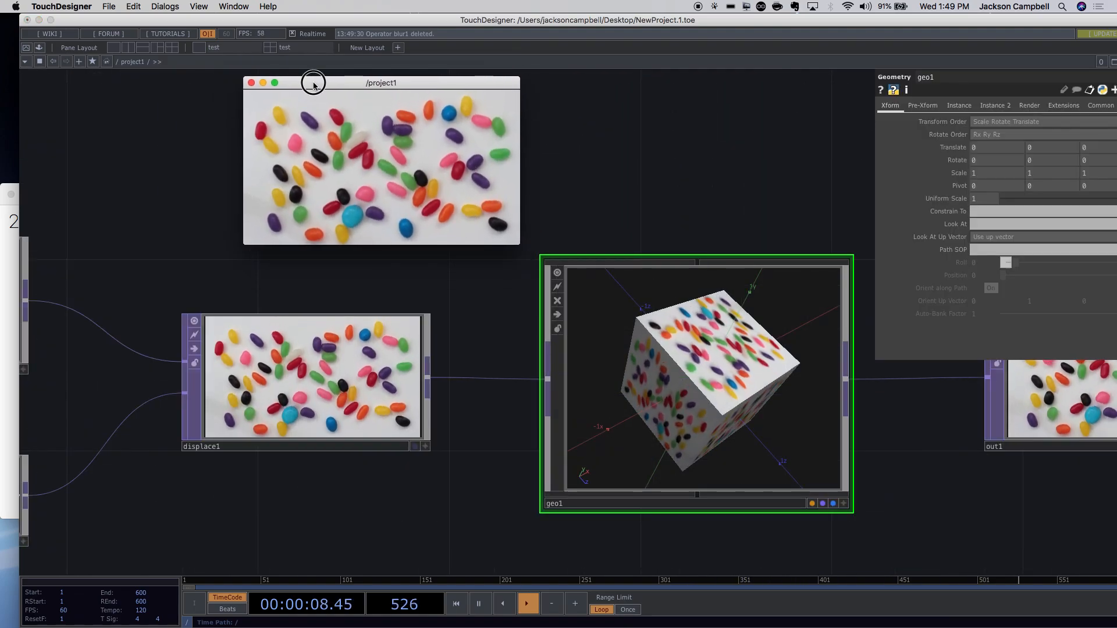
pyautogui.click(251, 84)
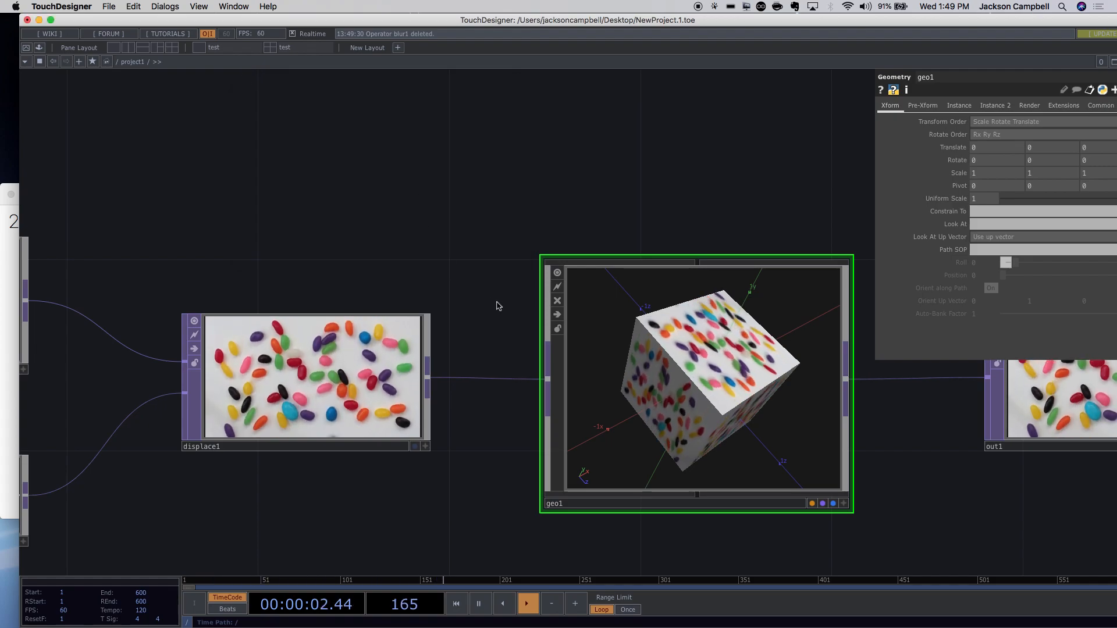
pyautogui.scroll(-5, 499, 302)
pyautogui.scroll(10, 611, 319)
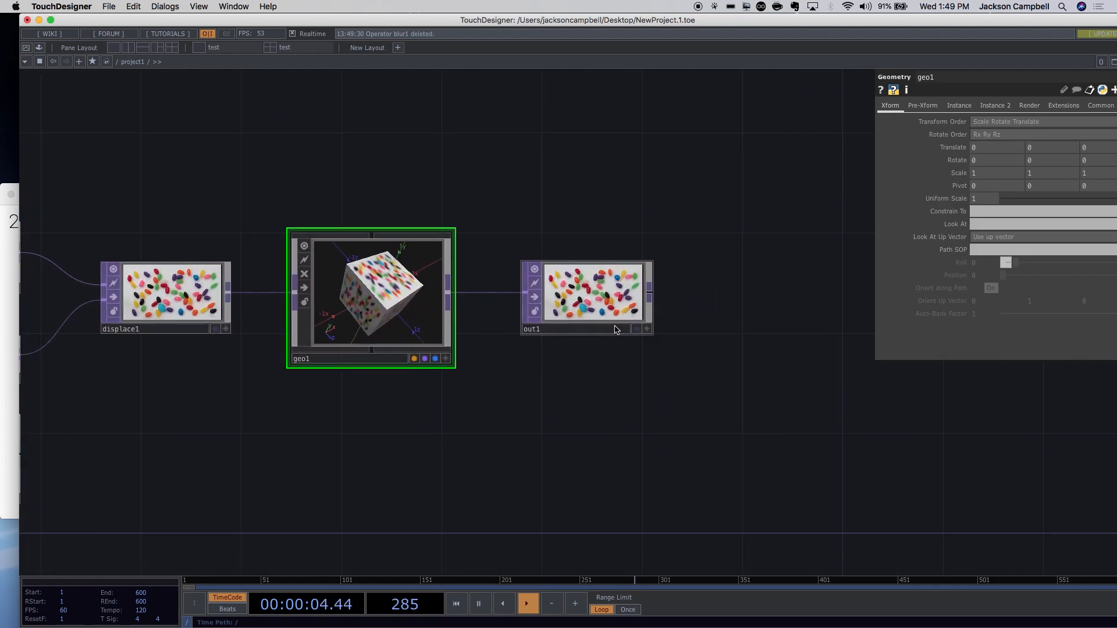
pyautogui.scroll(1, 611, 347)
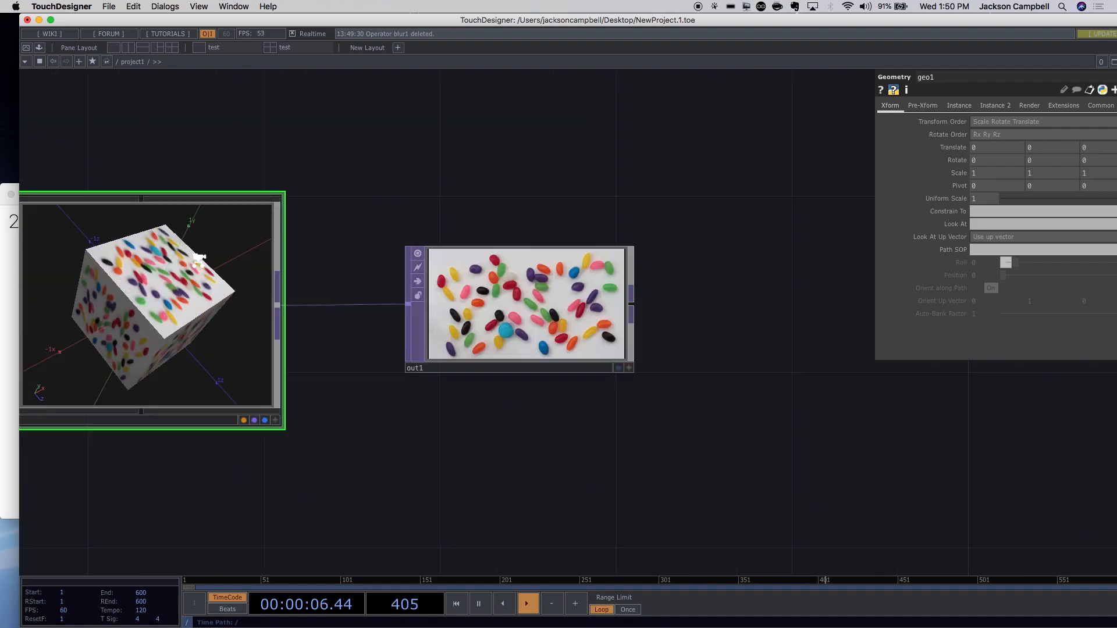
# Dive into geo1 and come back up to the project1 network.
pyautogui.press('i')
pyautogui.click(56, 64)
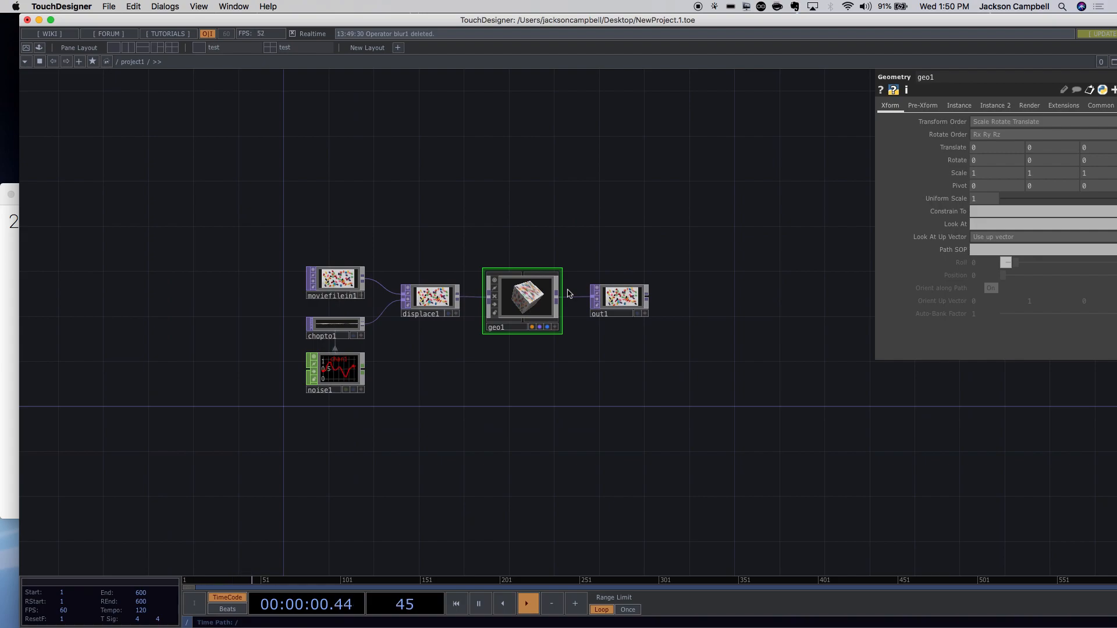
pyautogui.click(68, 63)
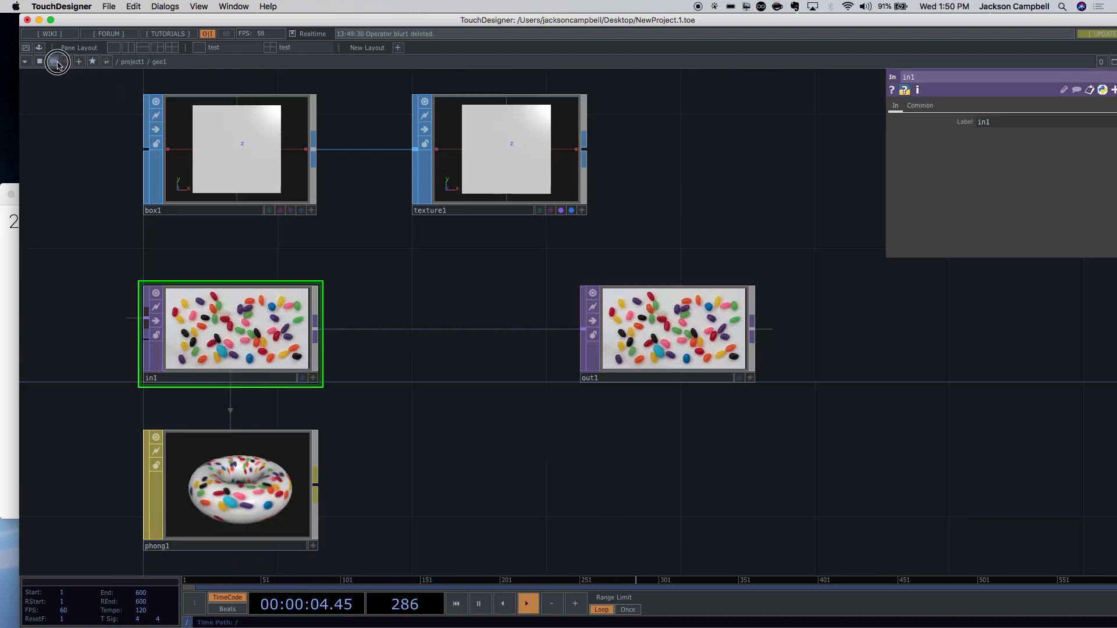
pyautogui.click(57, 64)
pyautogui.click(67, 62)
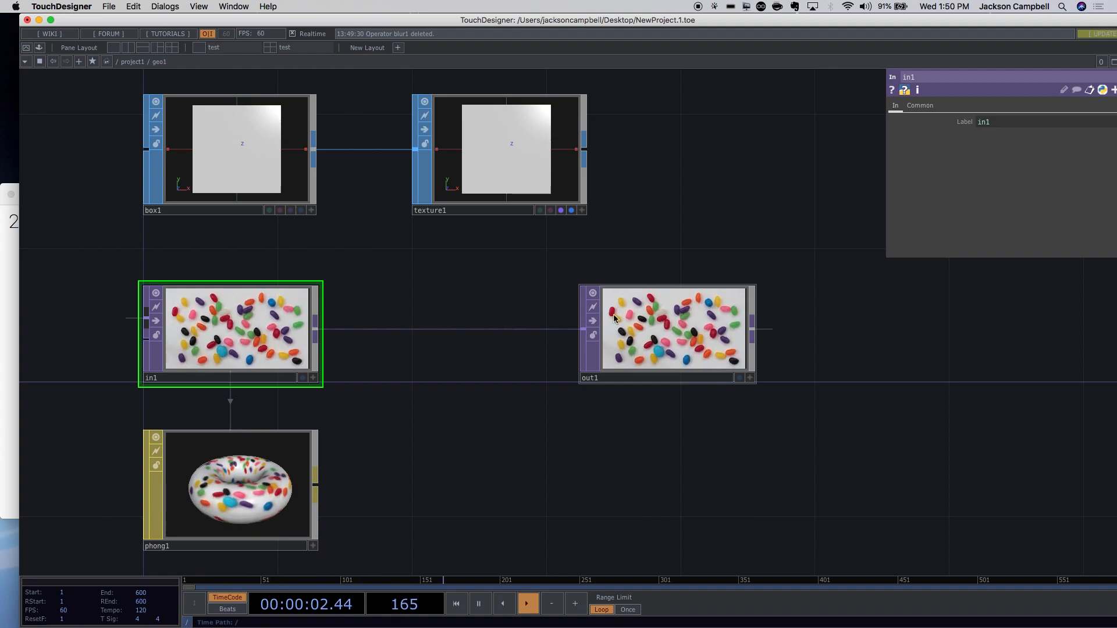
pyautogui.click(79, 62)
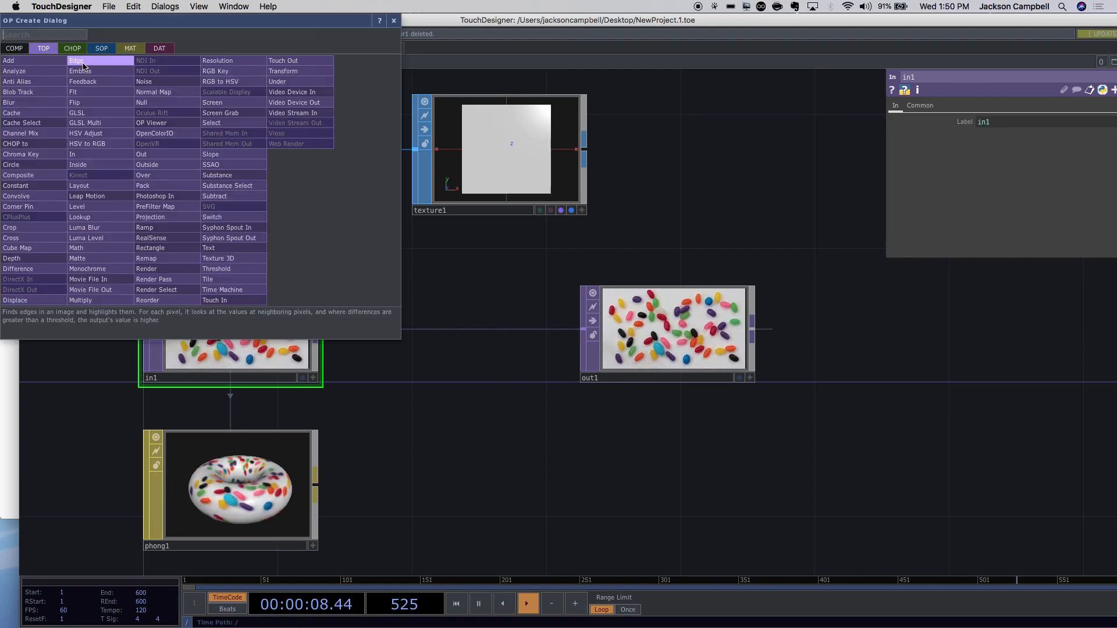
pyautogui.click(394, 22)
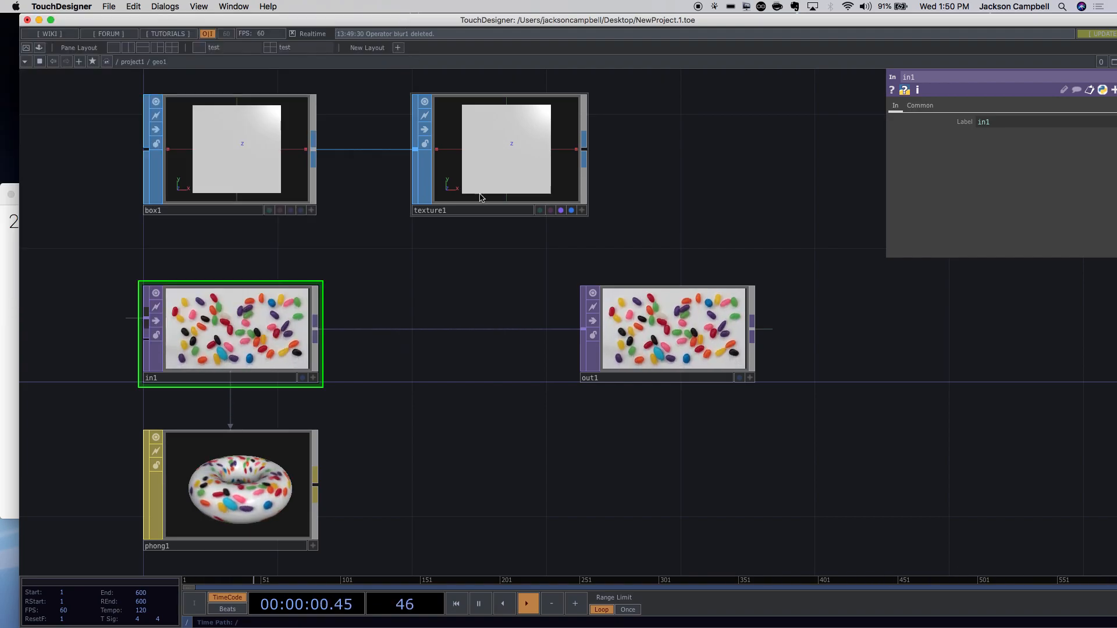
pyautogui.press('Tab')
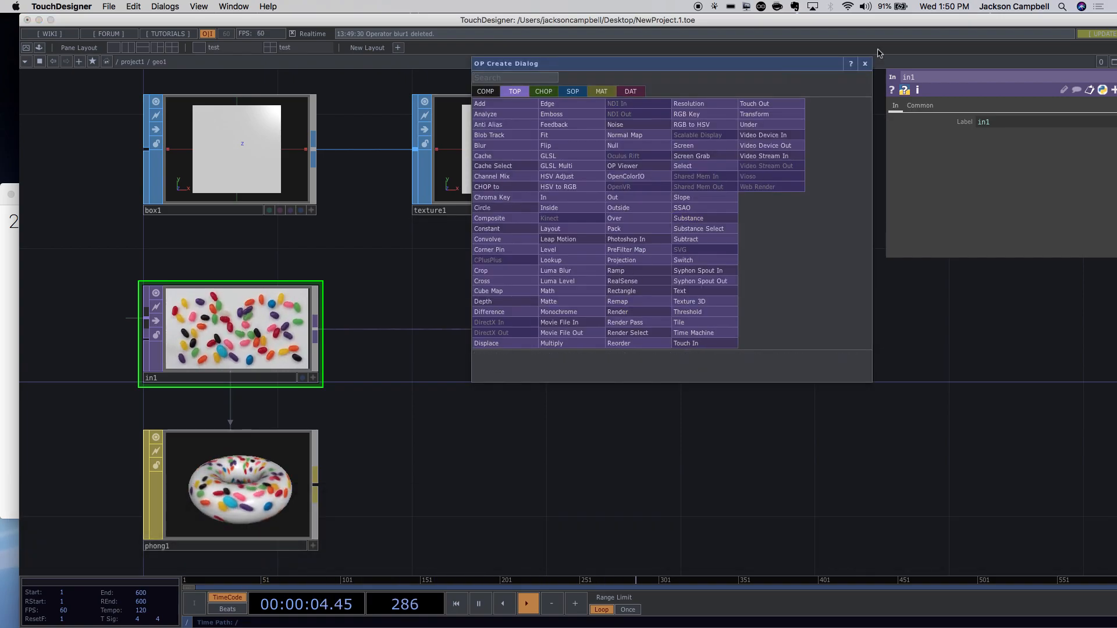
pyautogui.click(866, 65)
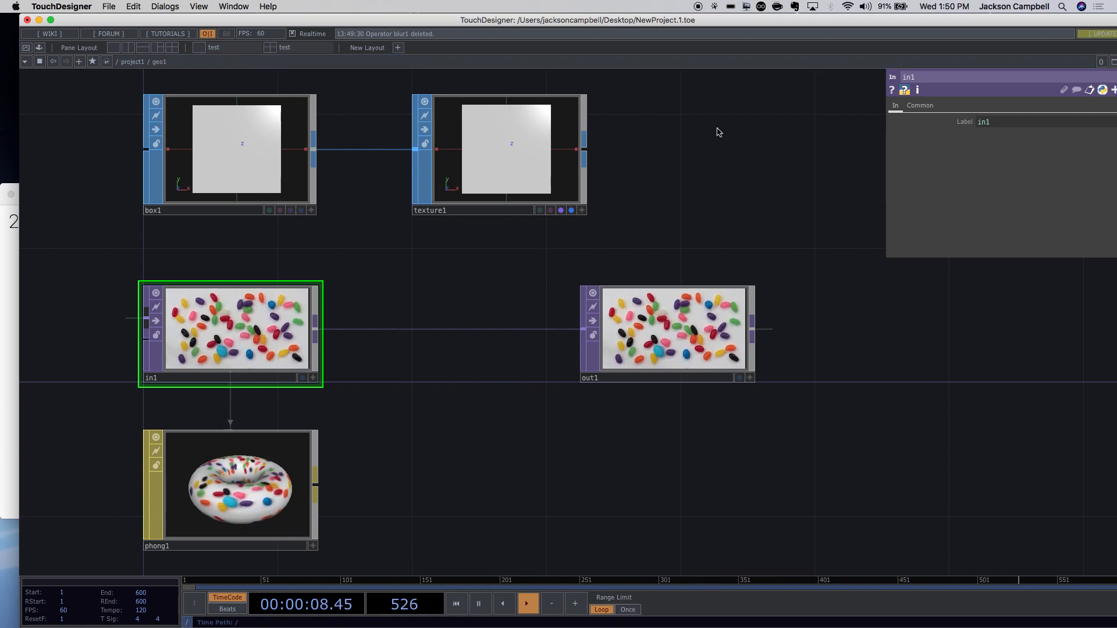
pyautogui.click(106, 61)
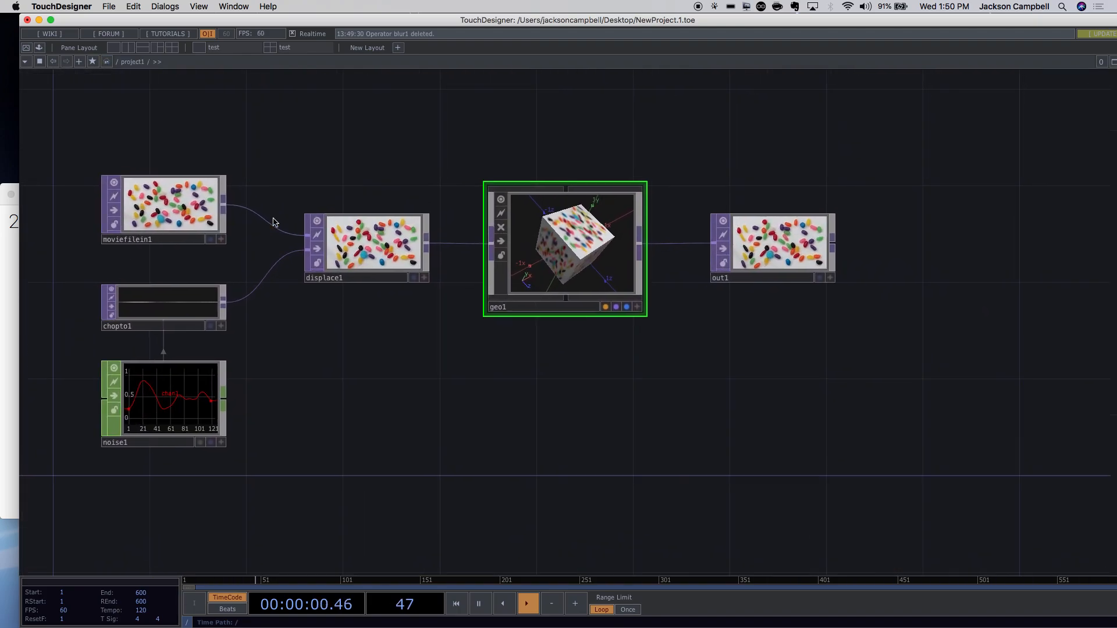
# Go up to the root network, dive into project1, and return to the root.
pyautogui.click(106, 62)
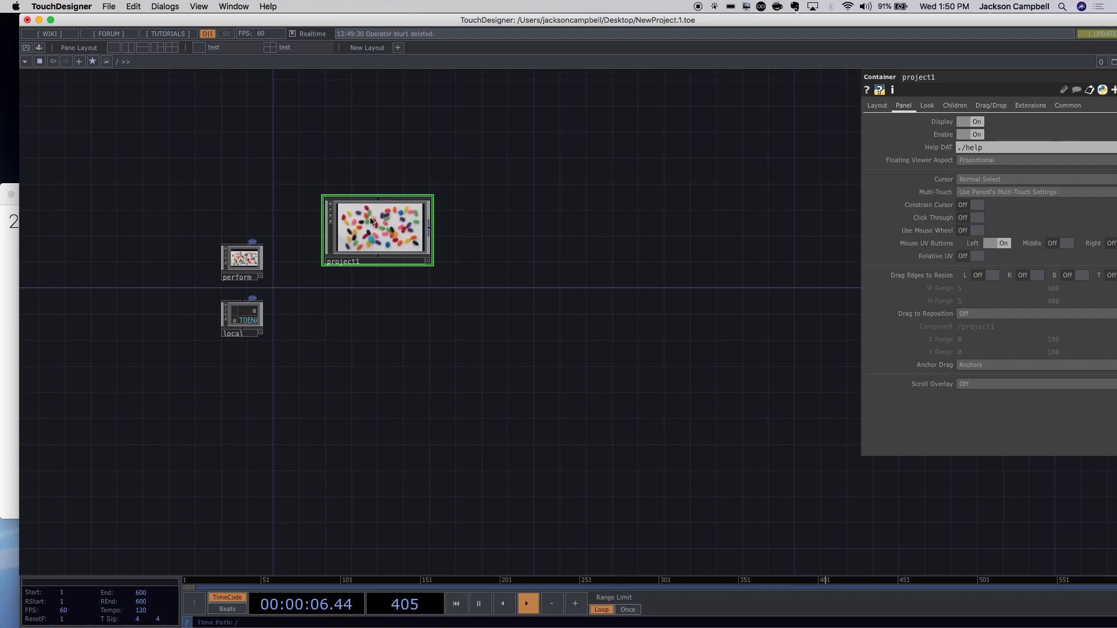
pyautogui.doubleClick(371, 221)
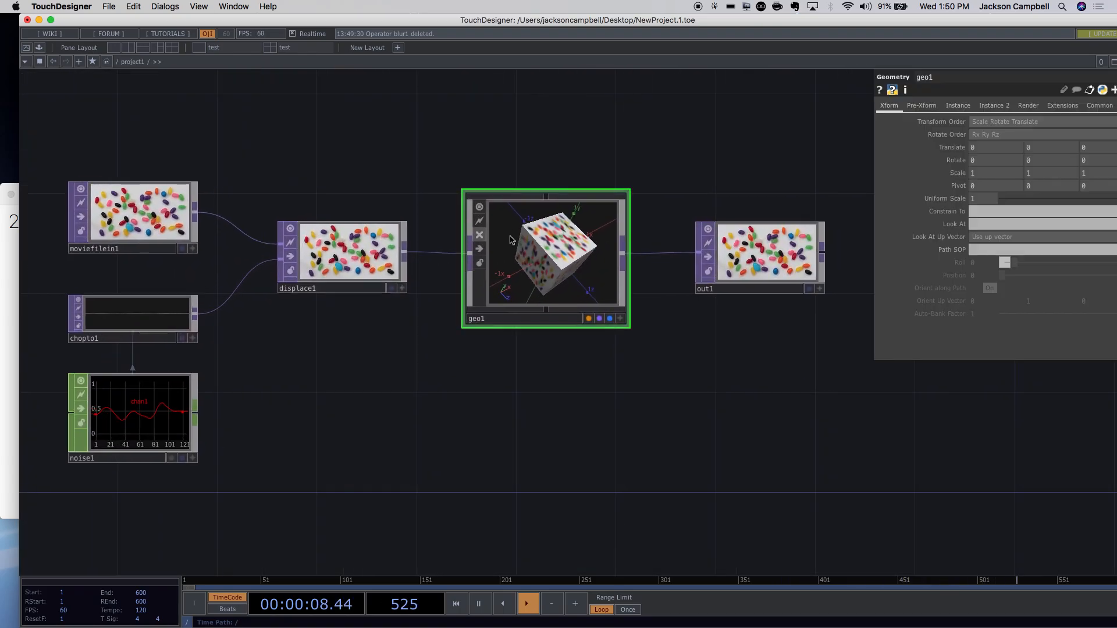
pyautogui.click(106, 61)
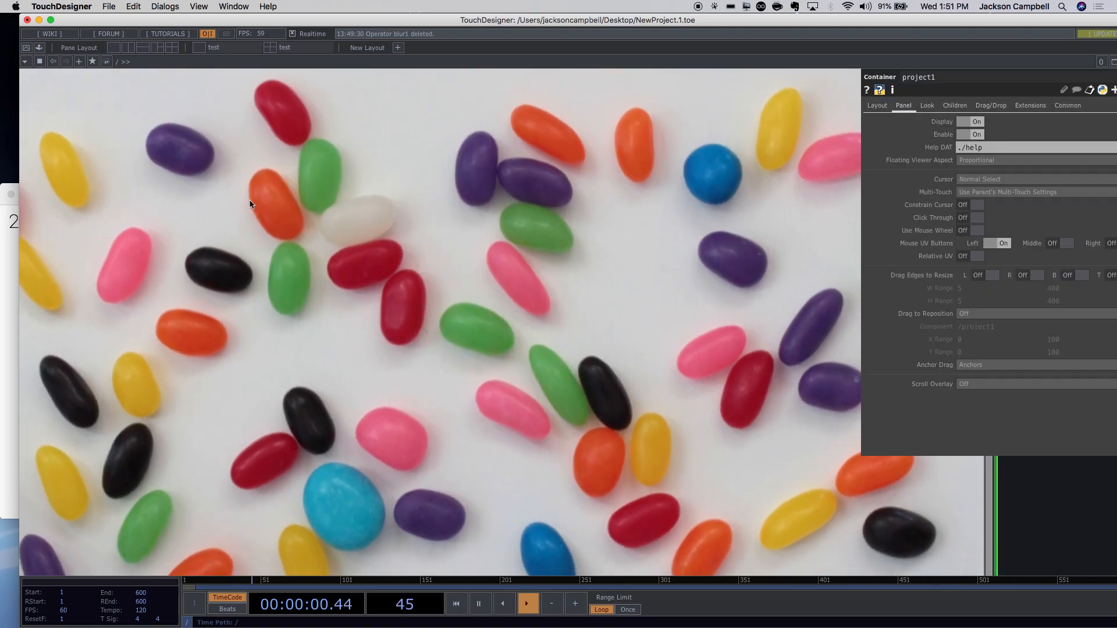
# Pan and zoom back into project1 and show geo1's parameters.
pyautogui.scroll(-5, 440, 314)
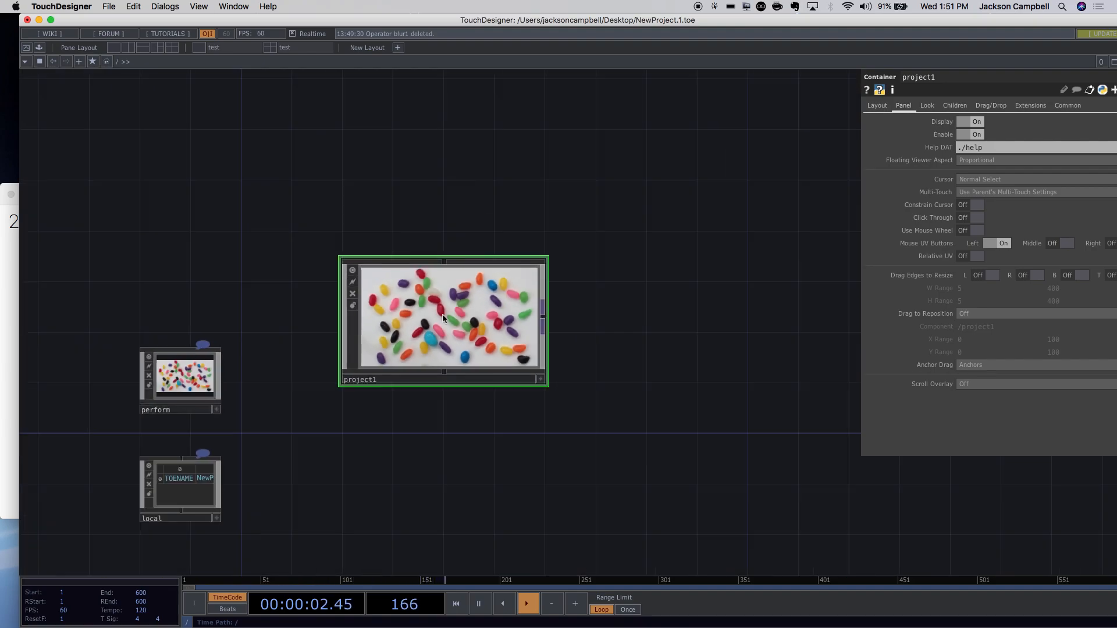
pyautogui.moveTo(405, 437); pyautogui.dragTo(372, 344)
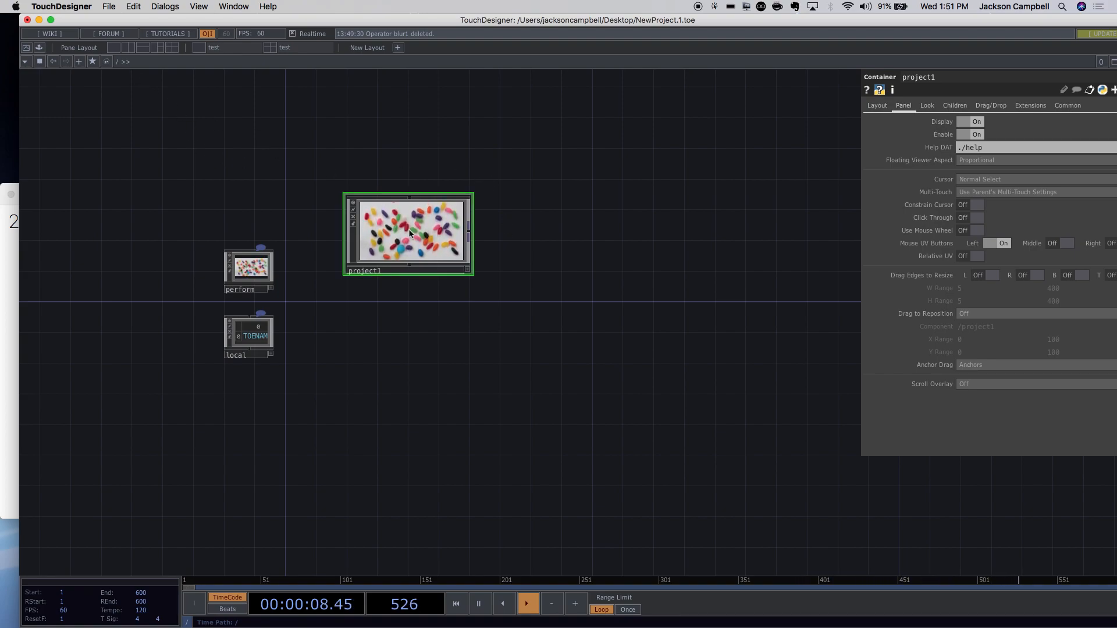
pyautogui.scroll(1, 542, 201)
pyautogui.scroll(3, 543, 202)
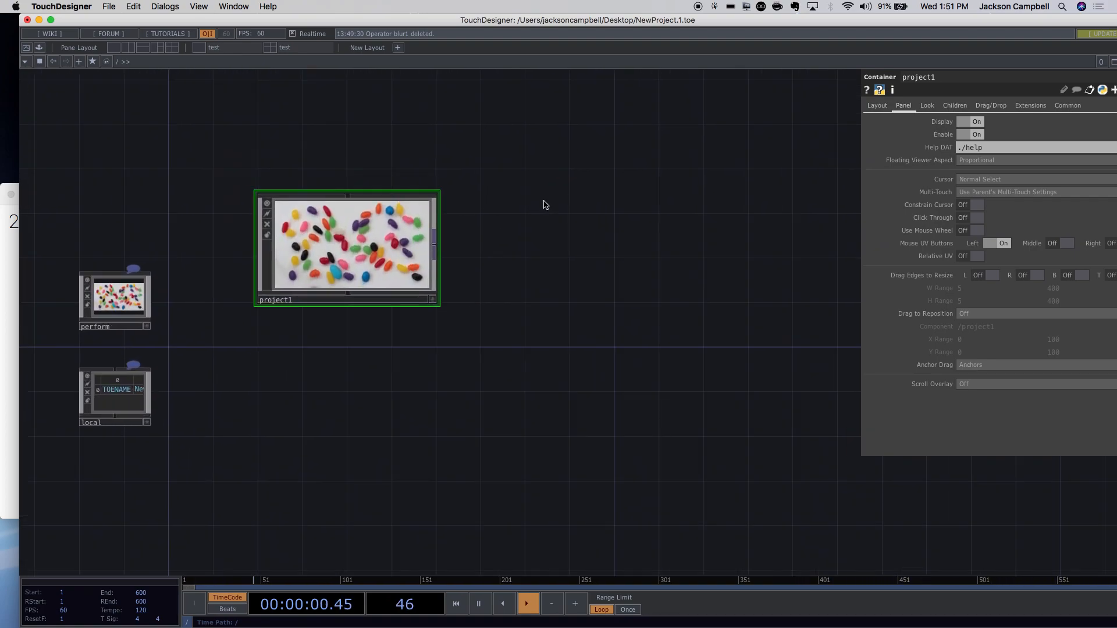
pyautogui.scroll(1, 294, 194)
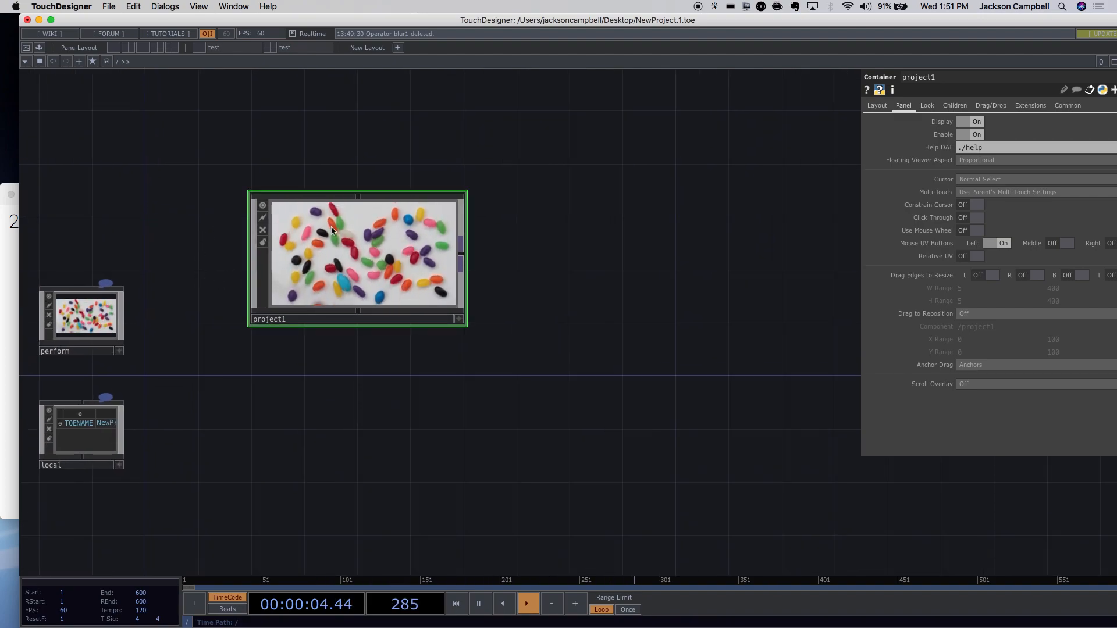
pyautogui.scroll(3, 349, 242)
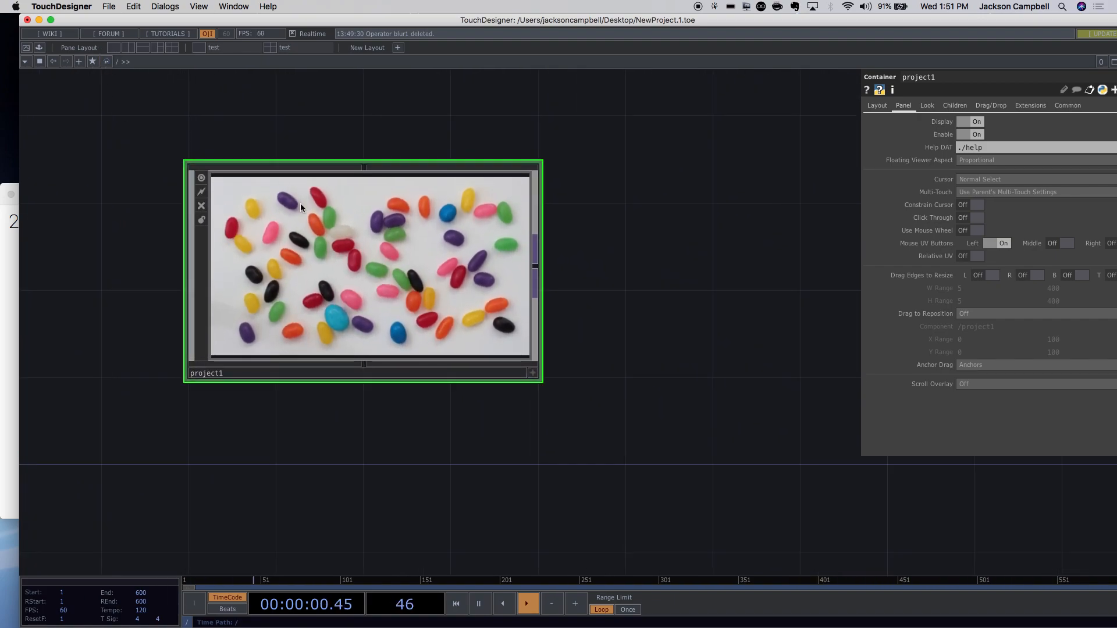
pyautogui.scroll(5, 323, 217)
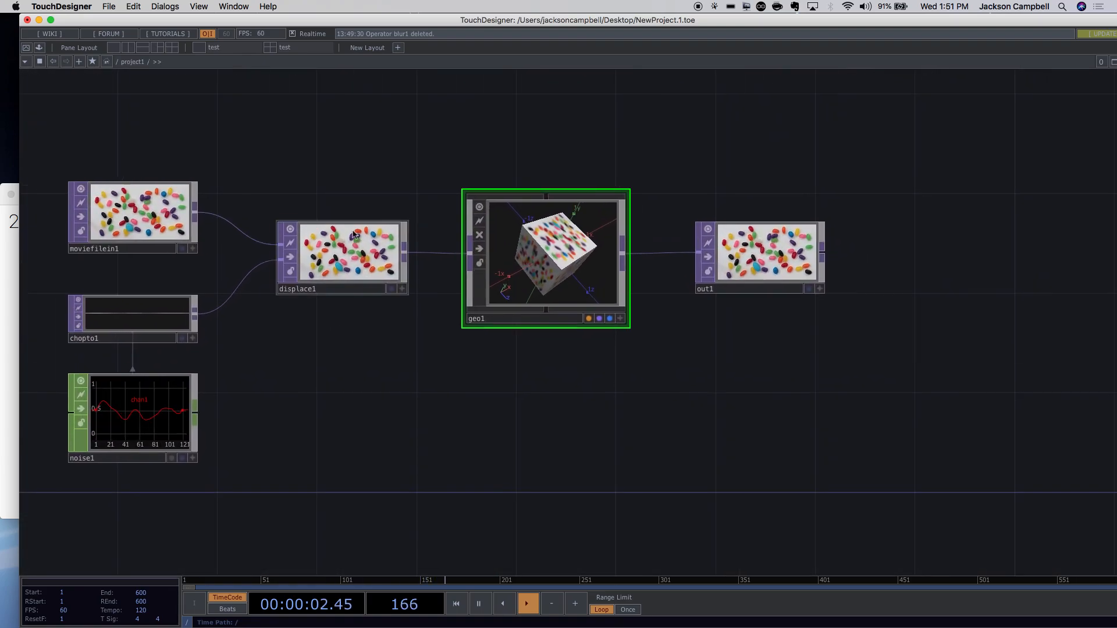
pyautogui.press('p')
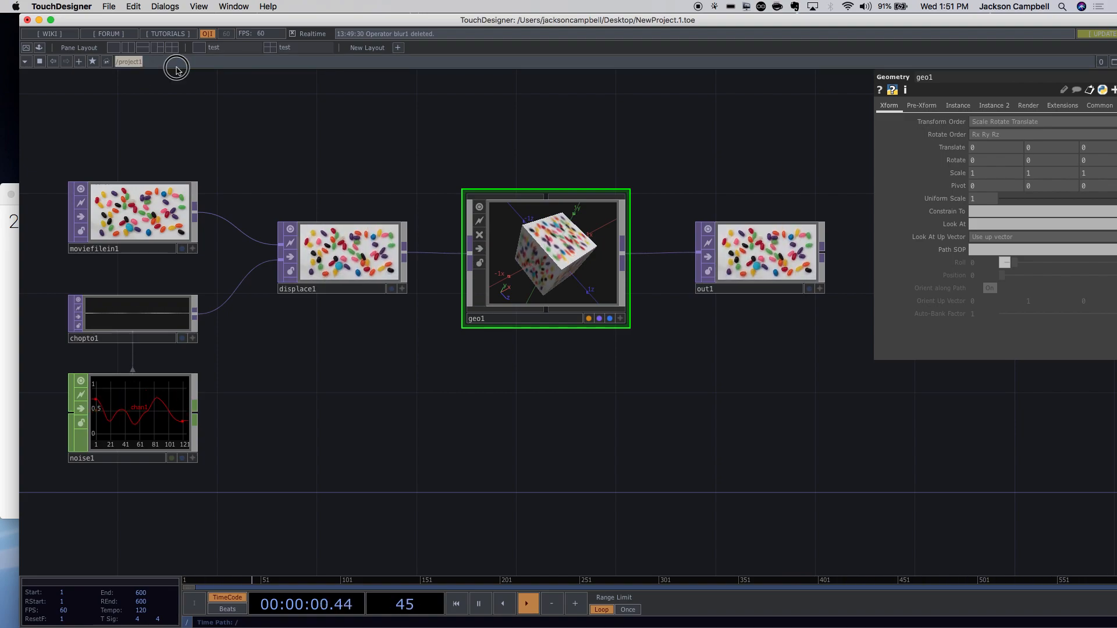
pyautogui.scroll(1, 177, 108)
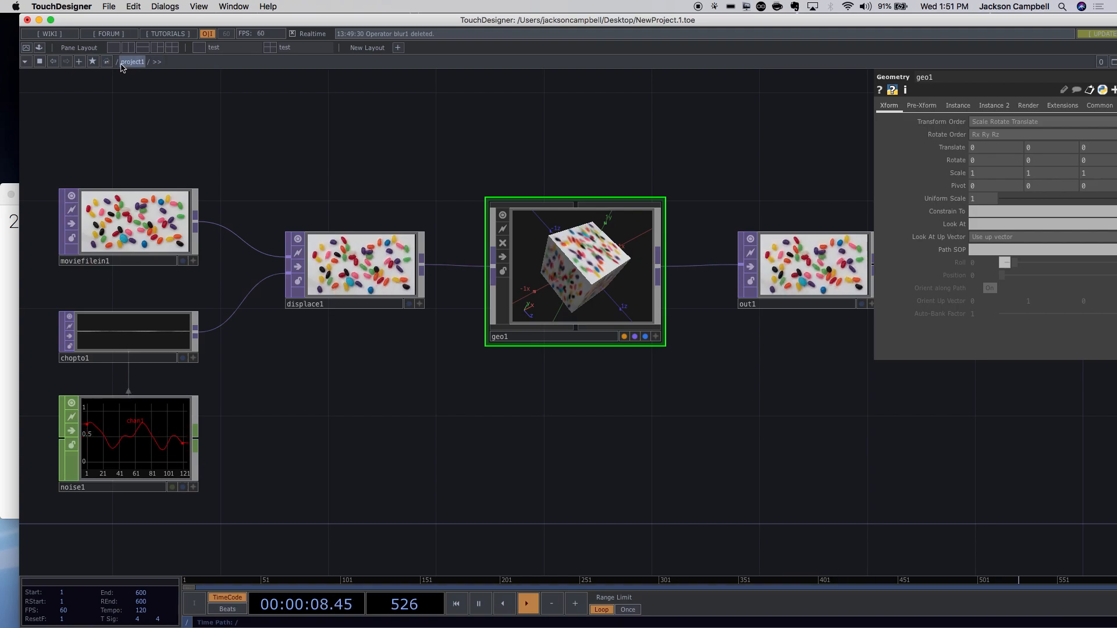
pyautogui.scroll(-5, 480, 401)
pyautogui.scroll(-5, 483, 402)
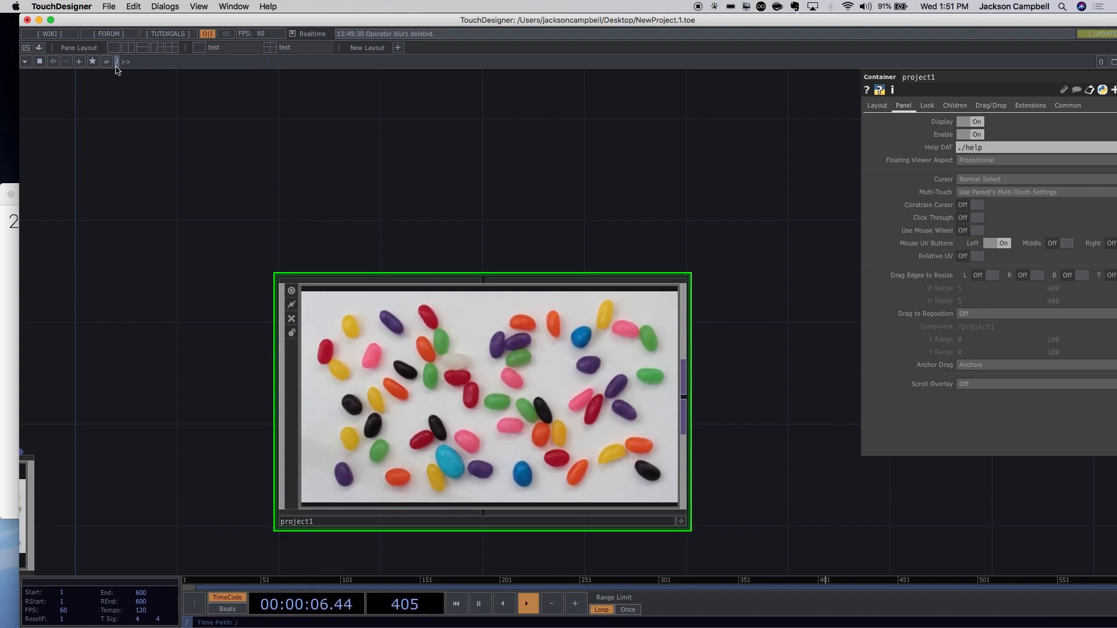
# Re-enter project1, go up to the top level, and open the OP Create Dialog.
pyautogui.press('i')
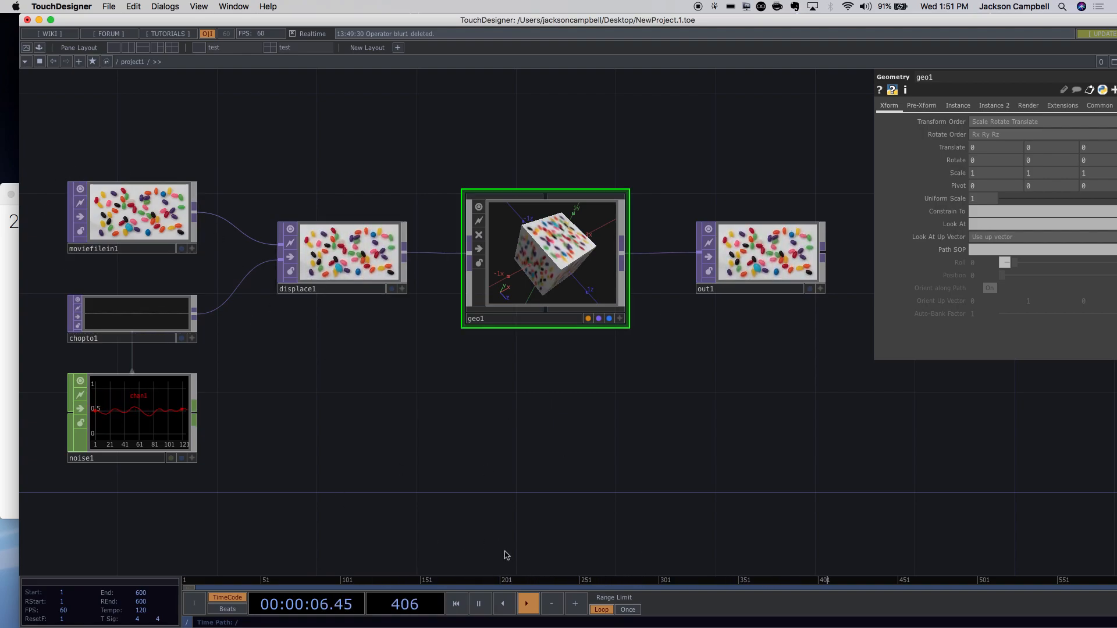
pyautogui.press('u')
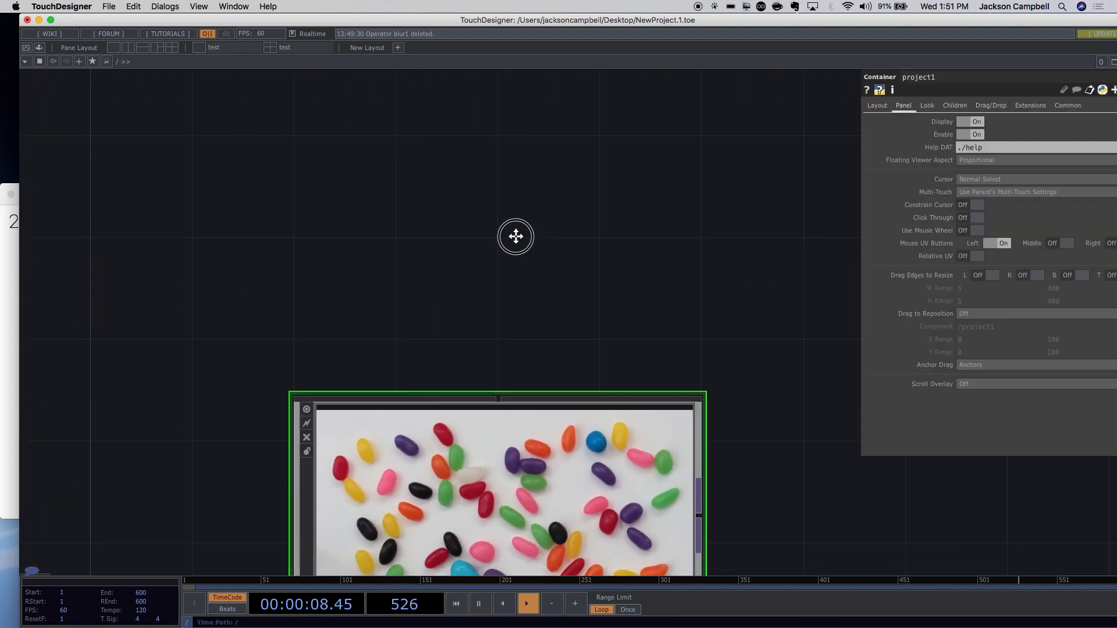
pyautogui.scroll(-5, 563, 508)
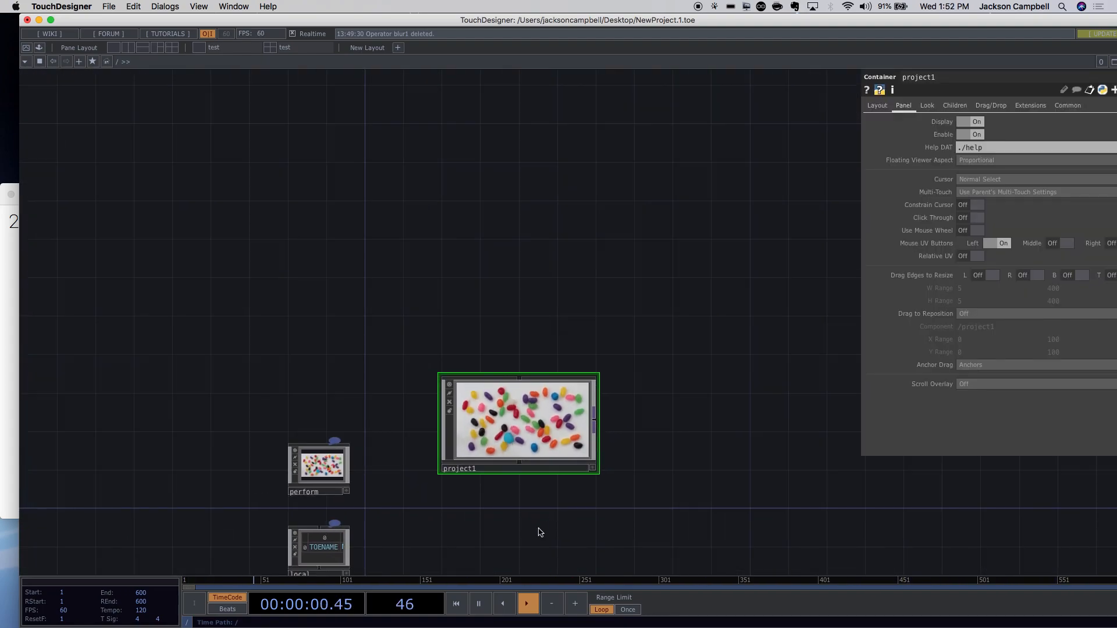
pyautogui.press('Tab')
# Create a Container component from the COMP list and compare its selection with project1.
pyautogui.click(349, 336)
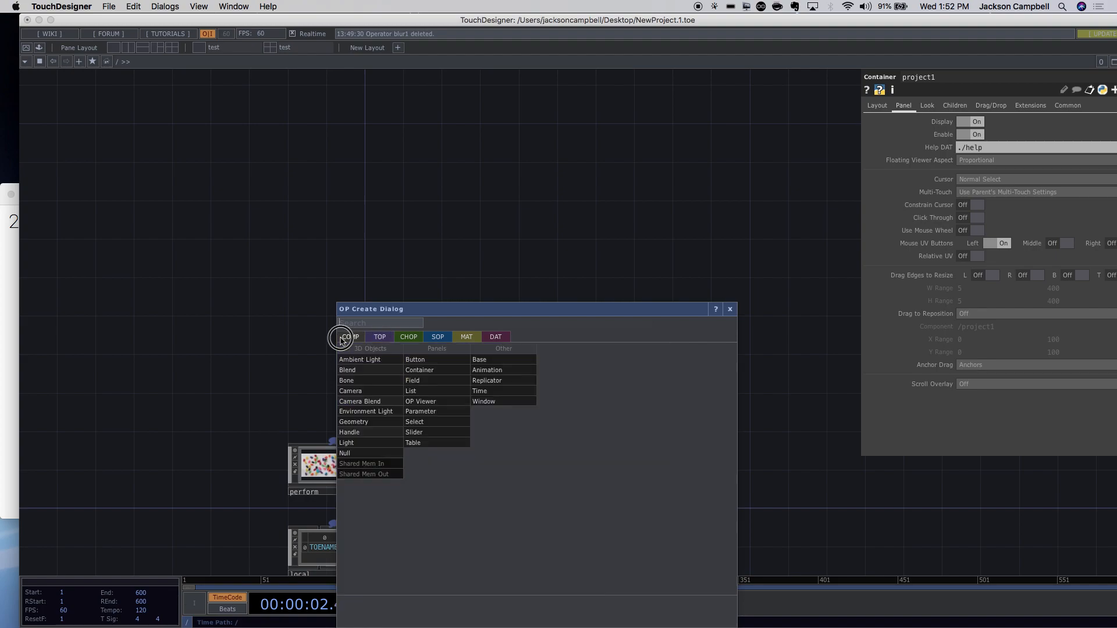
pyautogui.click(419, 370)
pyautogui.click(501, 318)
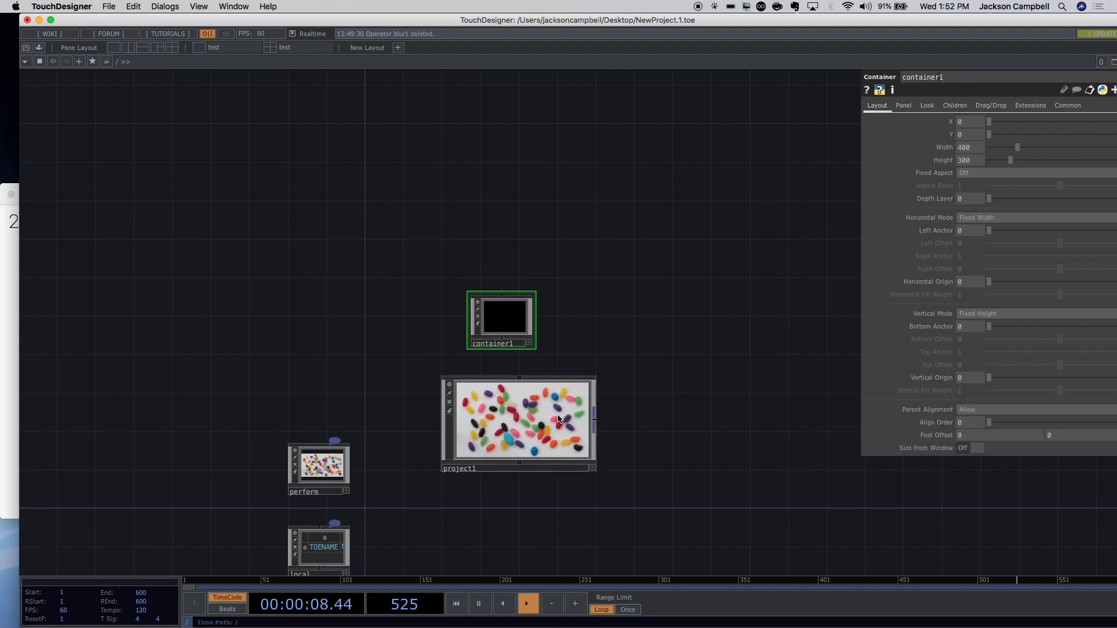
pyautogui.click(520, 419)
pyautogui.click(517, 311)
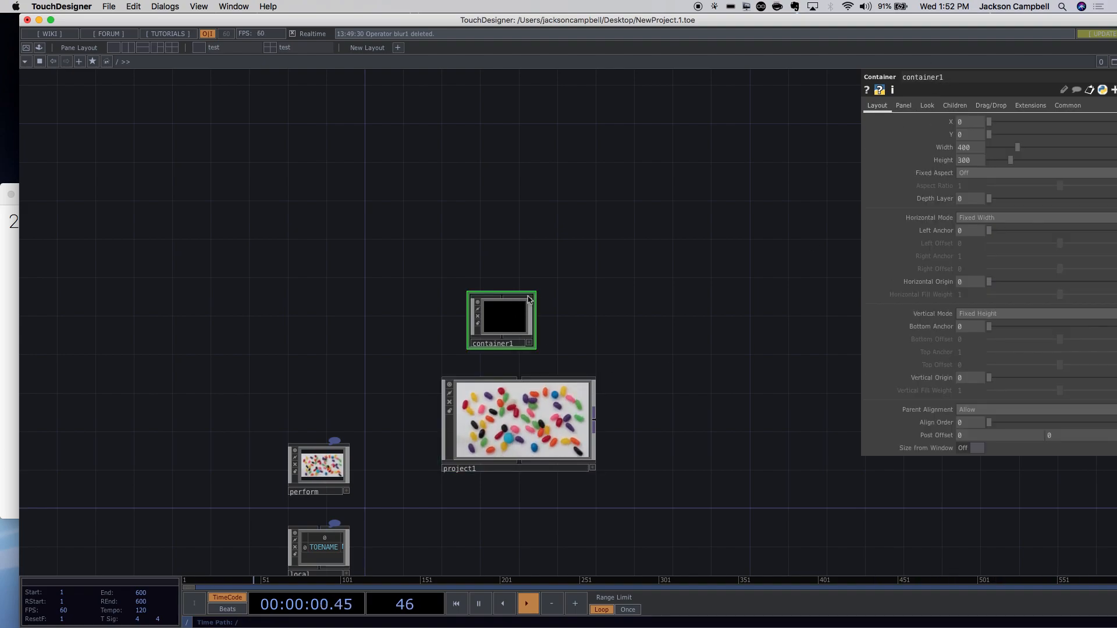
pyautogui.click(511, 445)
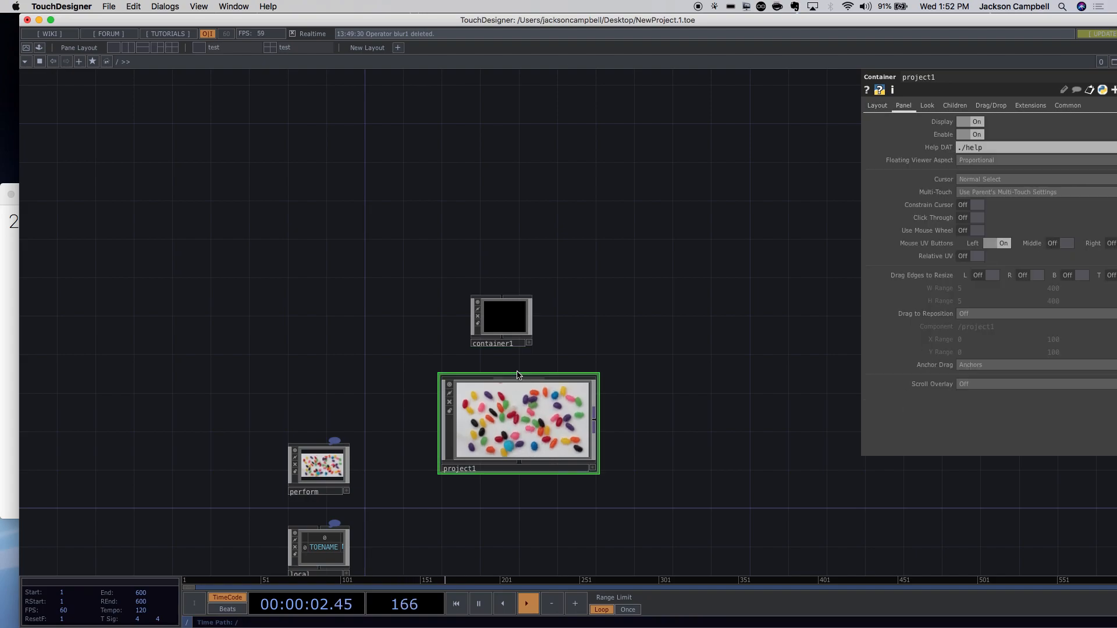
pyautogui.click(504, 310)
# Look inside the empty container1, then delete it and zoom back into project1.
pyautogui.press('i')
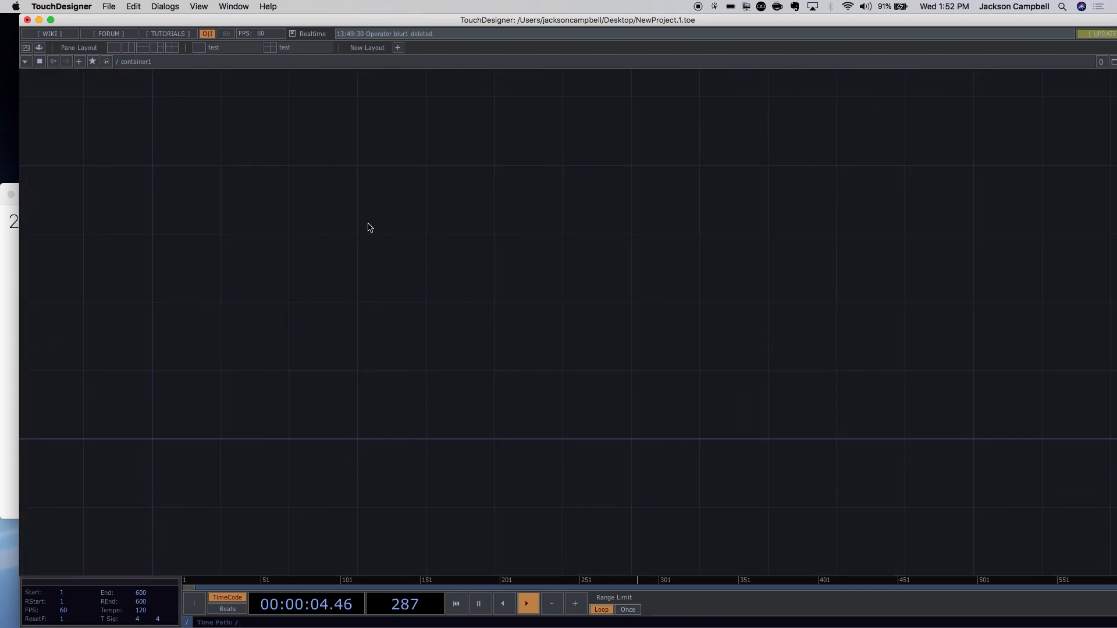
pyautogui.click(164, 61)
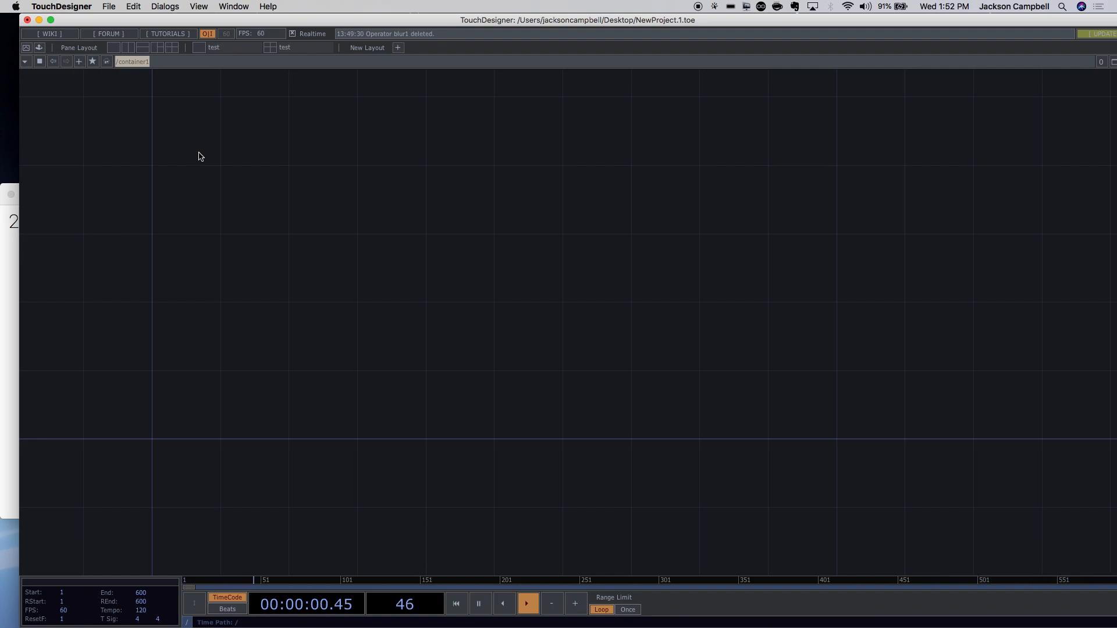
pyautogui.scroll(-5, 256, 149)
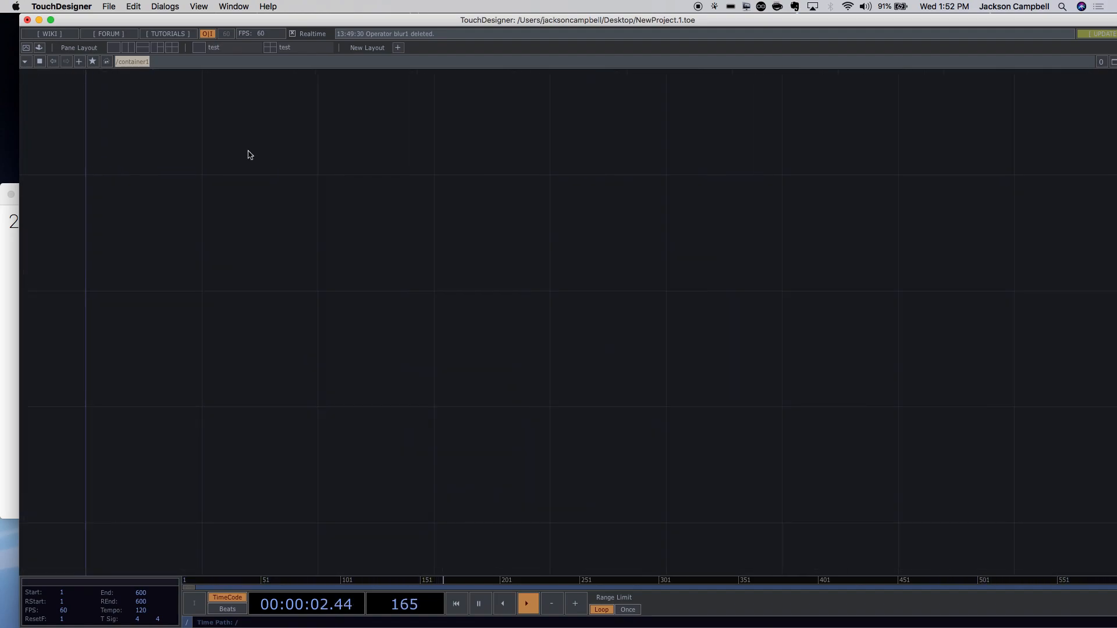
pyautogui.scroll(-5, 487, 242)
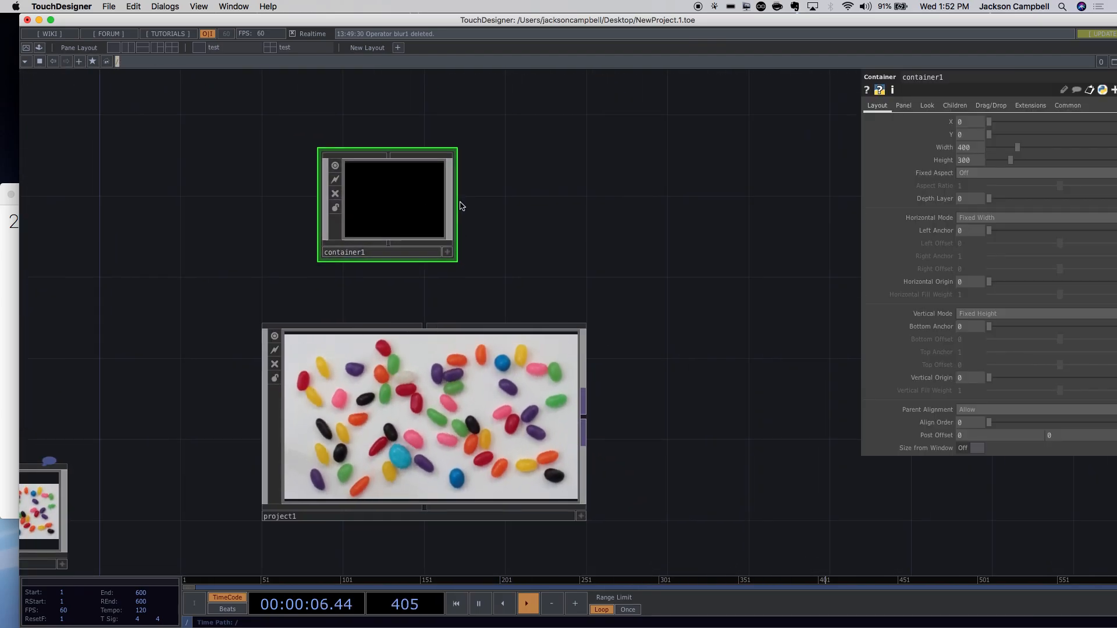
pyautogui.press('BackSpace')
pyautogui.scroll(-2, 480, 425)
pyautogui.scroll(3, 480, 425)
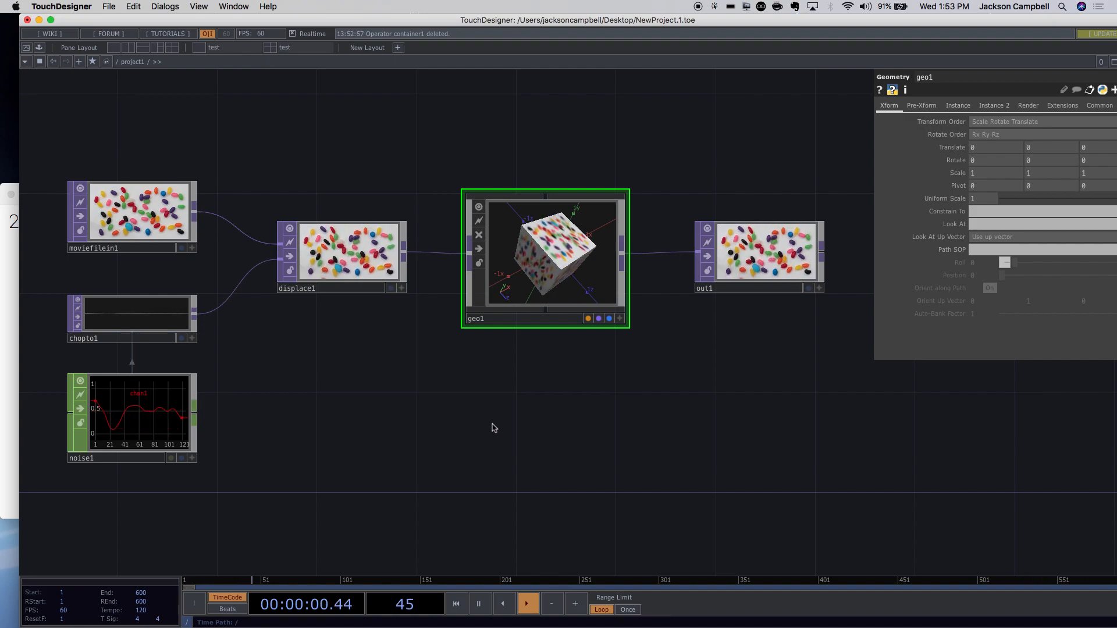
# Bring all nodes into view and drag geo1 down below the chain.
pyautogui.moveTo(581, 476); pyautogui.dragTo(630, 419)
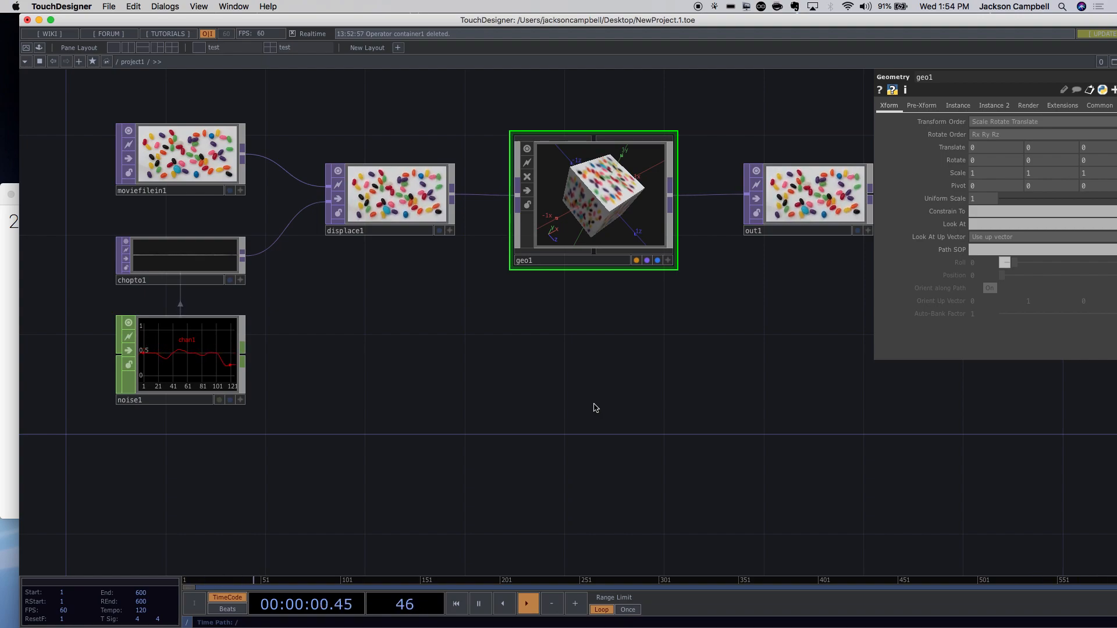
pyautogui.moveTo(594, 407); pyautogui.dragTo(522, 294)
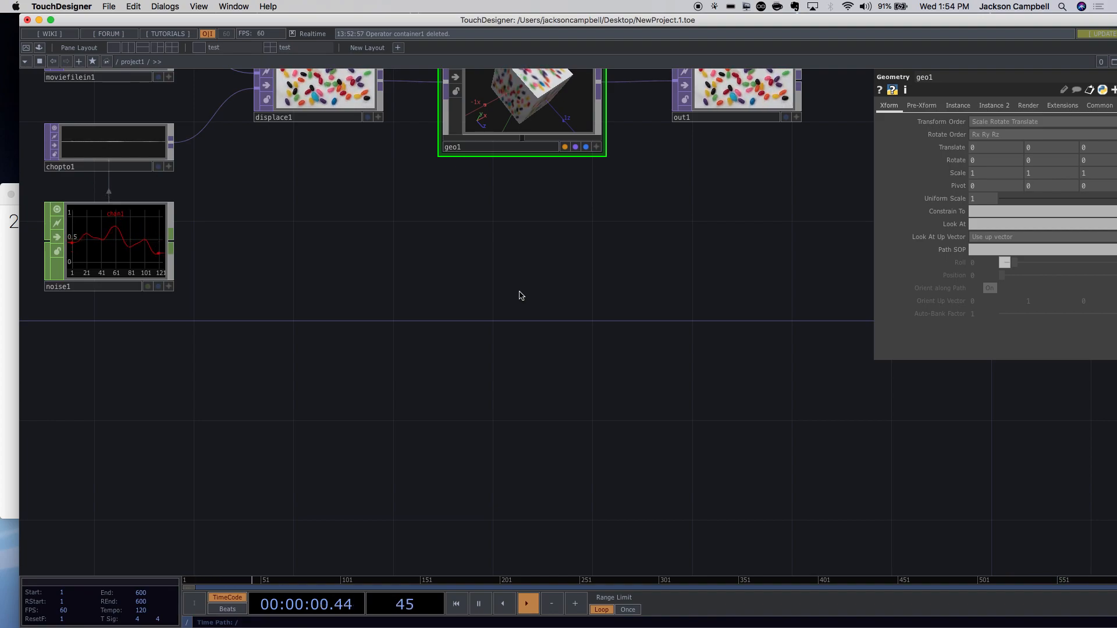
pyautogui.moveTo(423, 383); pyautogui.dragTo(497, 539)
pyautogui.moveTo(575, 259); pyautogui.dragTo(608, 425)
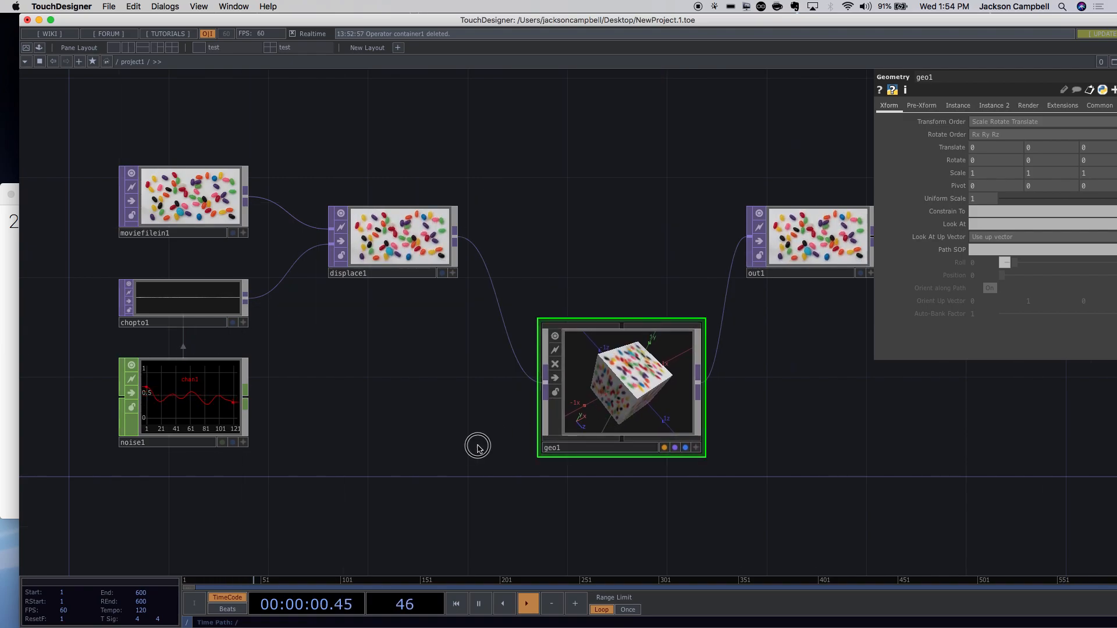
# Drag geo1 back in line between displace1 and out1.
pyautogui.scroll(-6, 351, 464)
pyautogui.scroll(-1, 351, 464)
pyautogui.scroll(4, 351, 464)
pyautogui.moveTo(437, 446); pyautogui.dragTo(436, 364)
# Cut and paste displace1, geo1 and out1, then shift the group down-left.
pyautogui.keyDown('super'); pyautogui.click(561, 332); pyautogui.keyUp('super')
pyautogui.keyDown('super'); pyautogui.click(301, 338); pyautogui.keyUp('super')
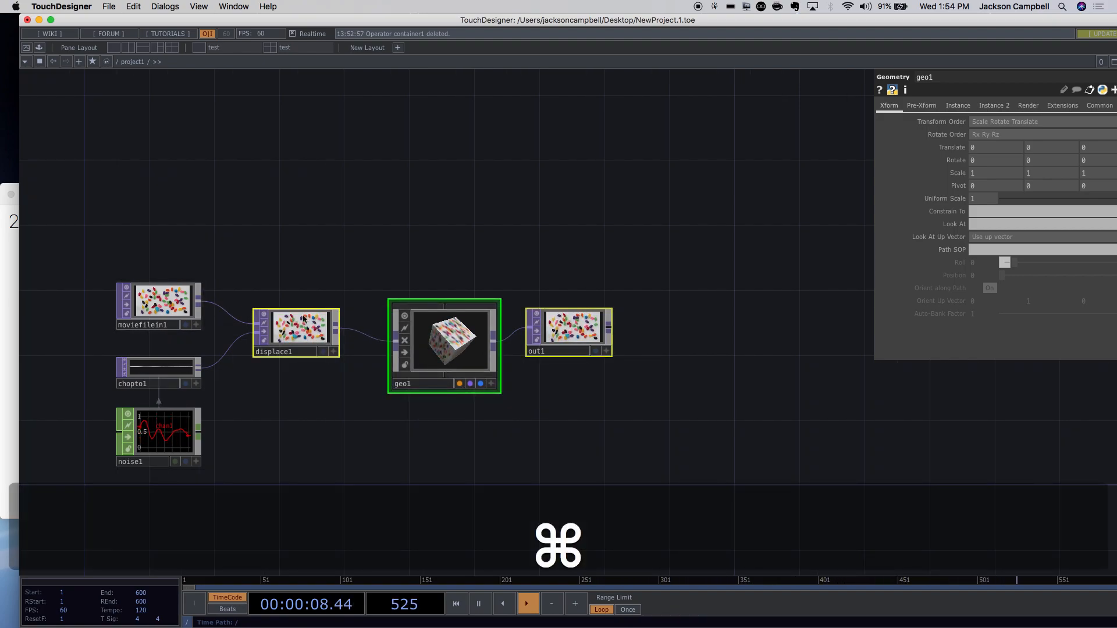
pyautogui.press('super+c')
pyautogui.press('super+v')
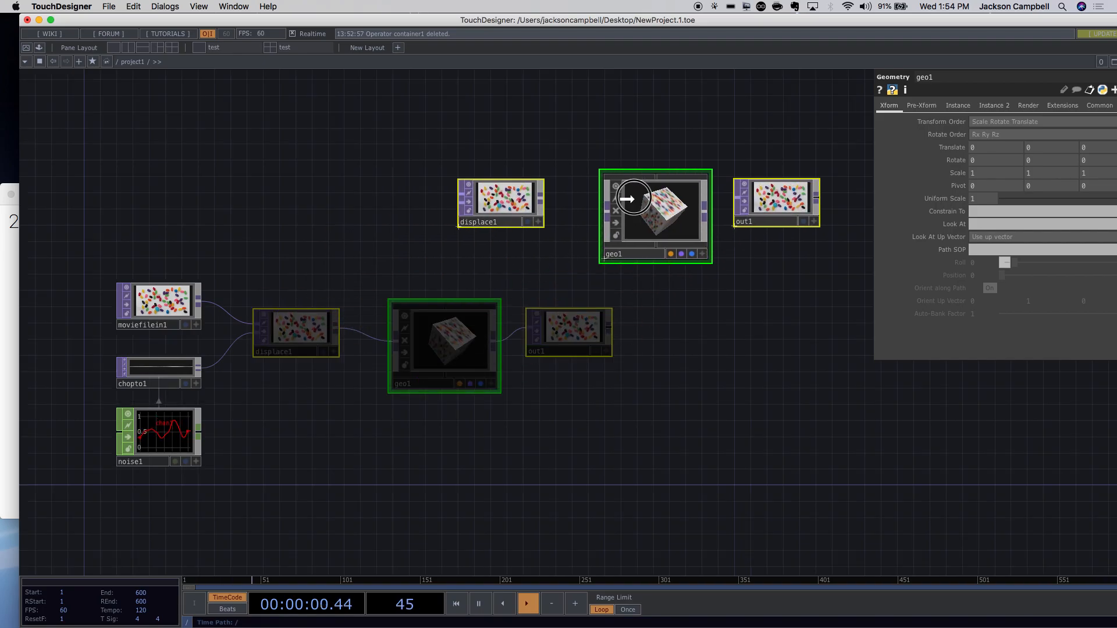
pyautogui.click(635, 199)
pyautogui.moveTo(641, 206); pyautogui.dragTo(511, 336)
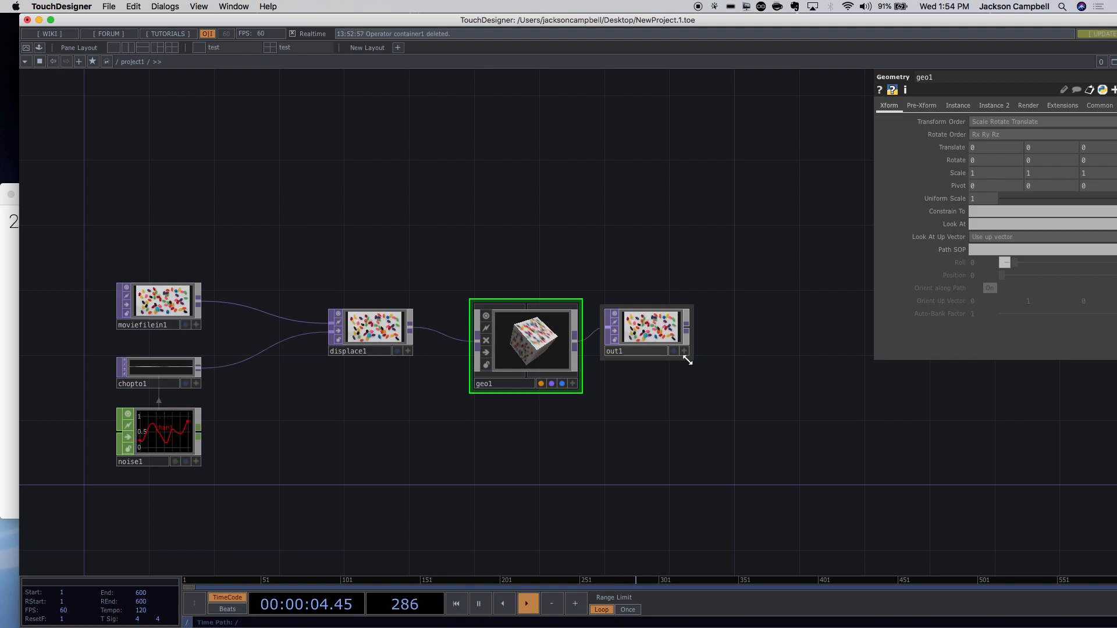
pyautogui.click(715, 268)
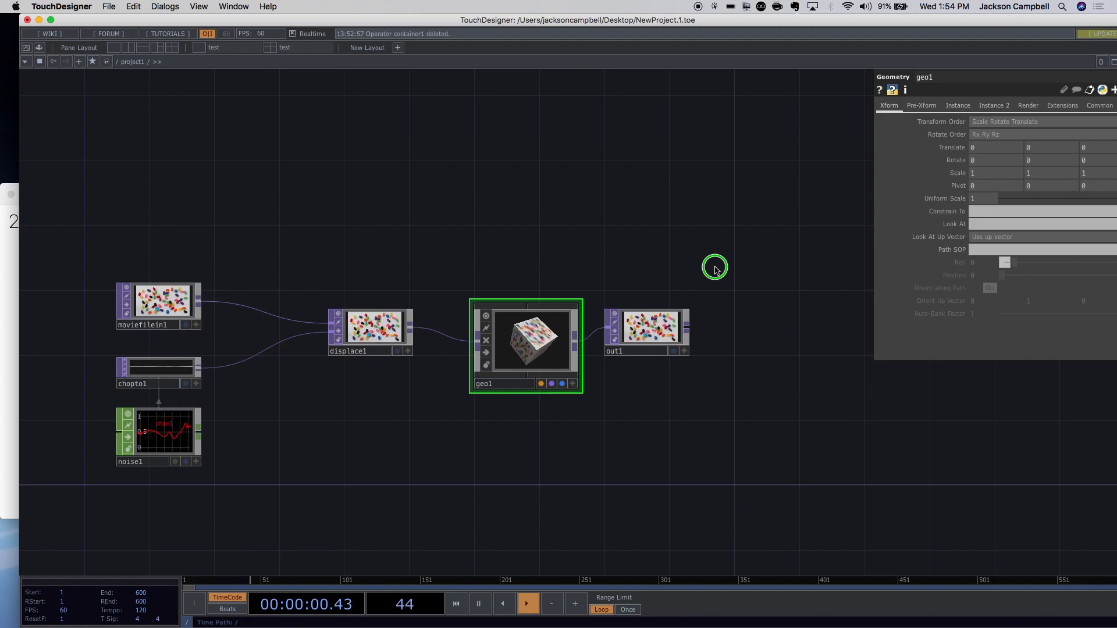
# Box-select displace1, geo1 and out1, drag them higher, and deselect.
pyautogui.moveTo(715, 269); pyautogui.dragTo(279, 437)
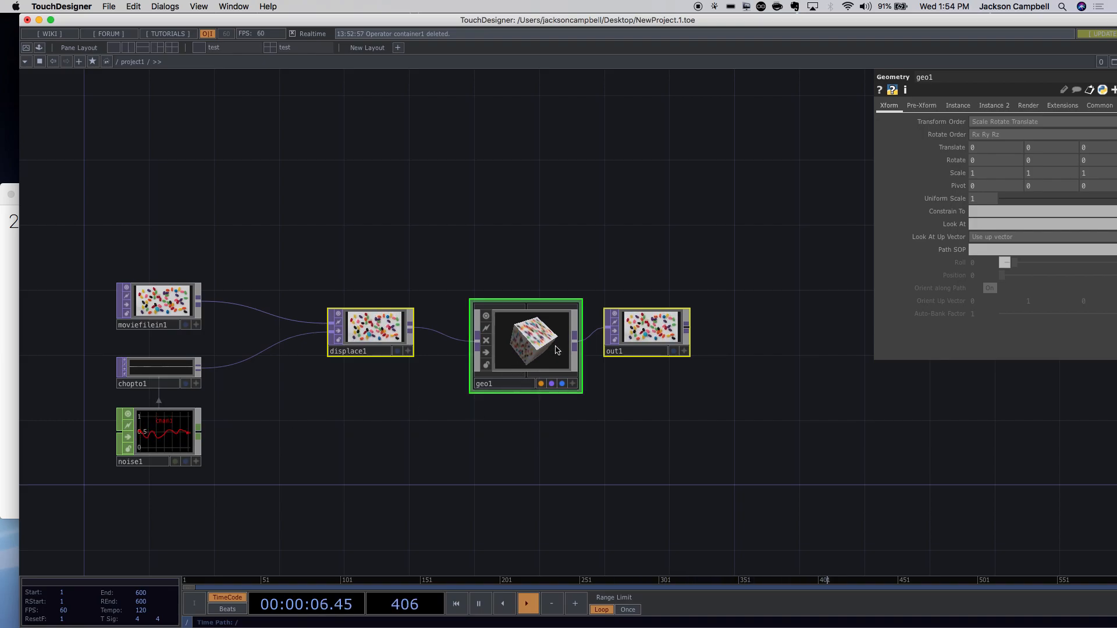
pyautogui.moveTo(547, 355); pyautogui.dragTo(531, 208)
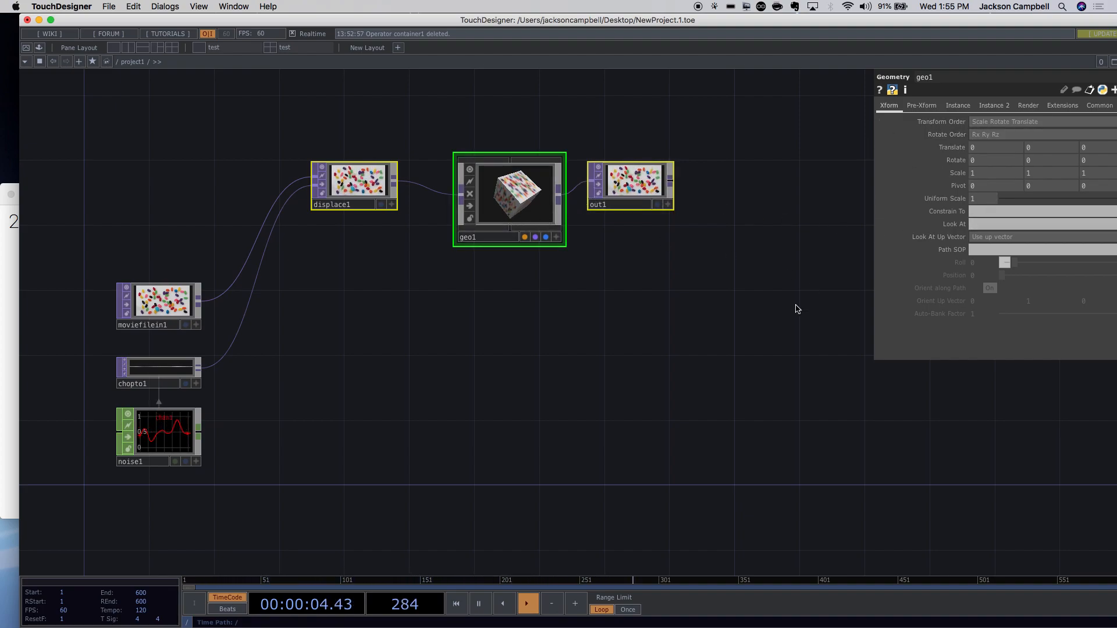
pyautogui.click(757, 266)
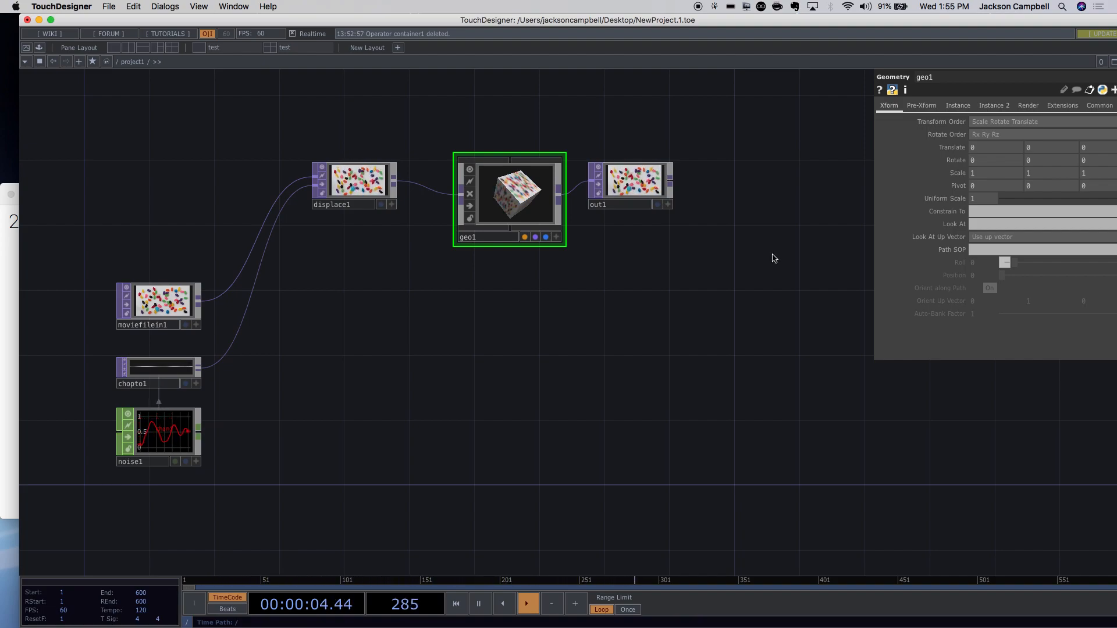
# Open the network context menu, try Add Operator, and close its dialog.
pyautogui.rightClick(670, 288)
pyautogui.click(599, 320)
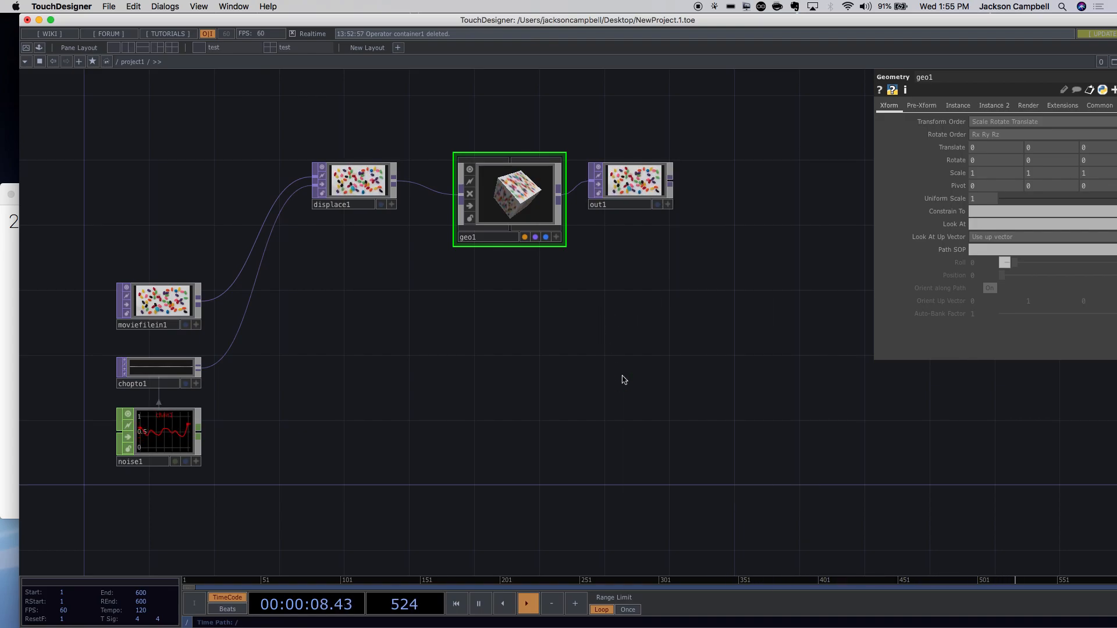
pyautogui.rightClick(623, 379)
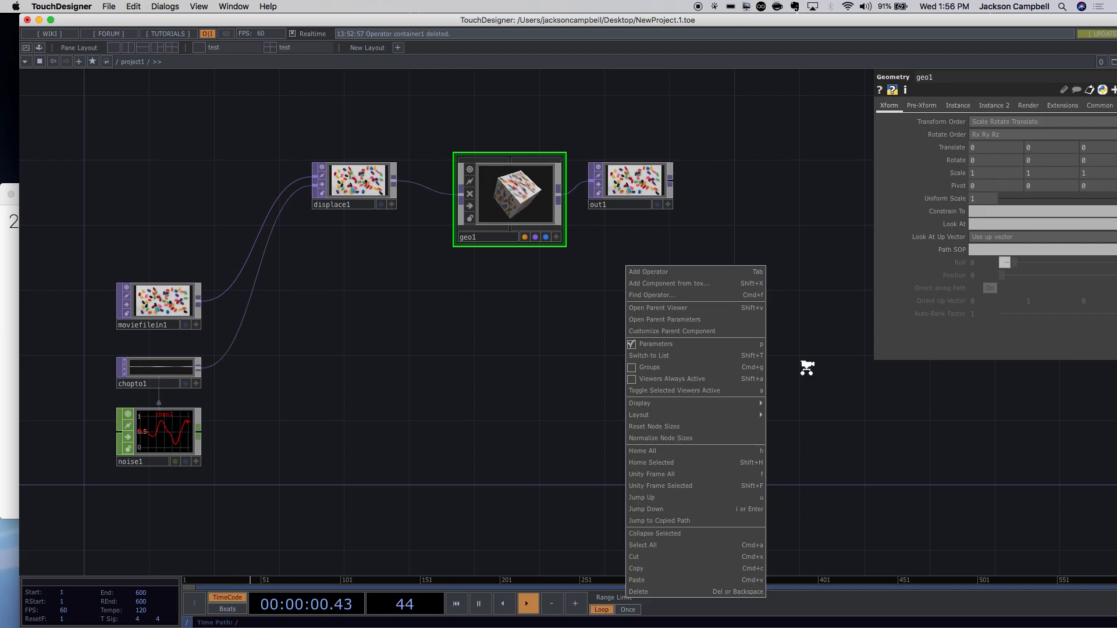
pyautogui.scroll(2, 805, 367)
pyautogui.rightClick(730, 268)
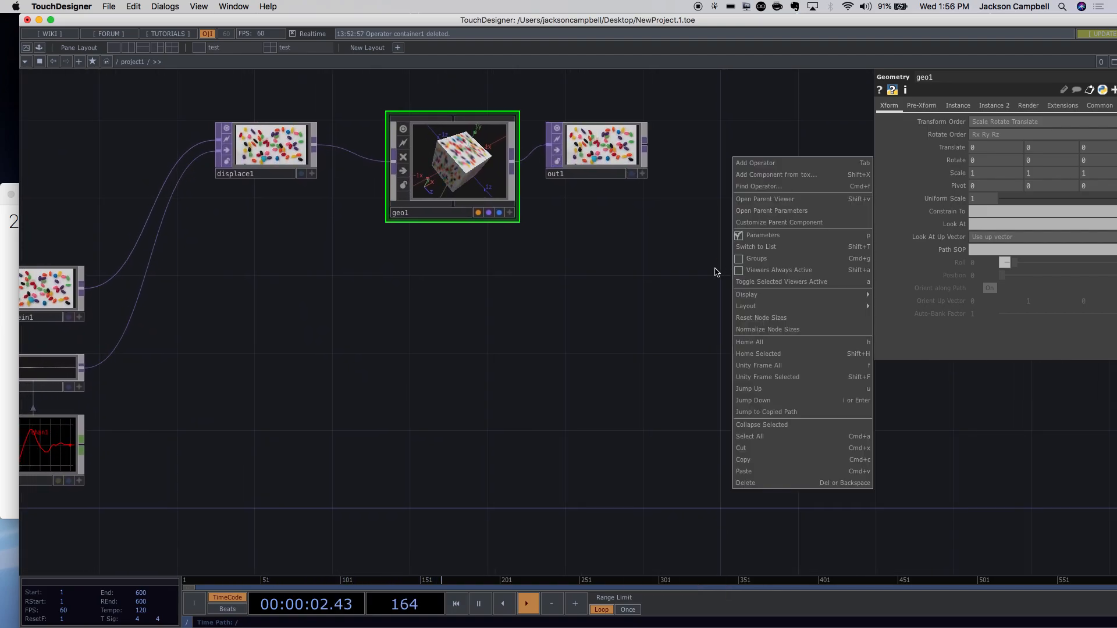
pyautogui.click(794, 164)
pyautogui.moveTo(761, 24); pyautogui.dragTo(590, 278)
pyautogui.click(814, 275)
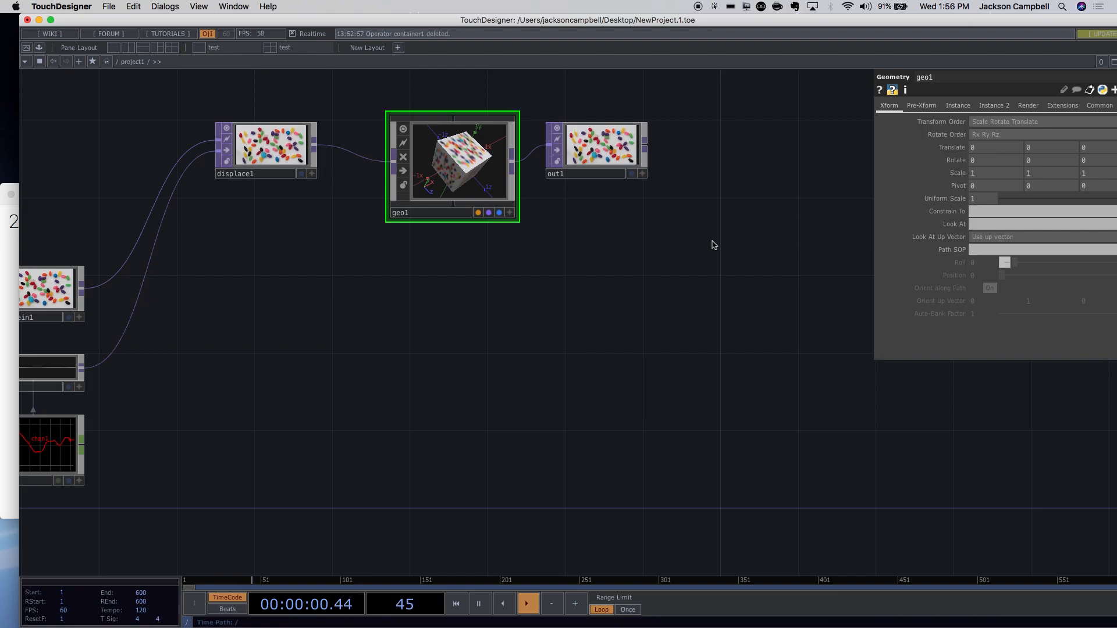
# Frame every node with Home All, then bring up geo1's context menu.
pyautogui.rightClick(750, 245)
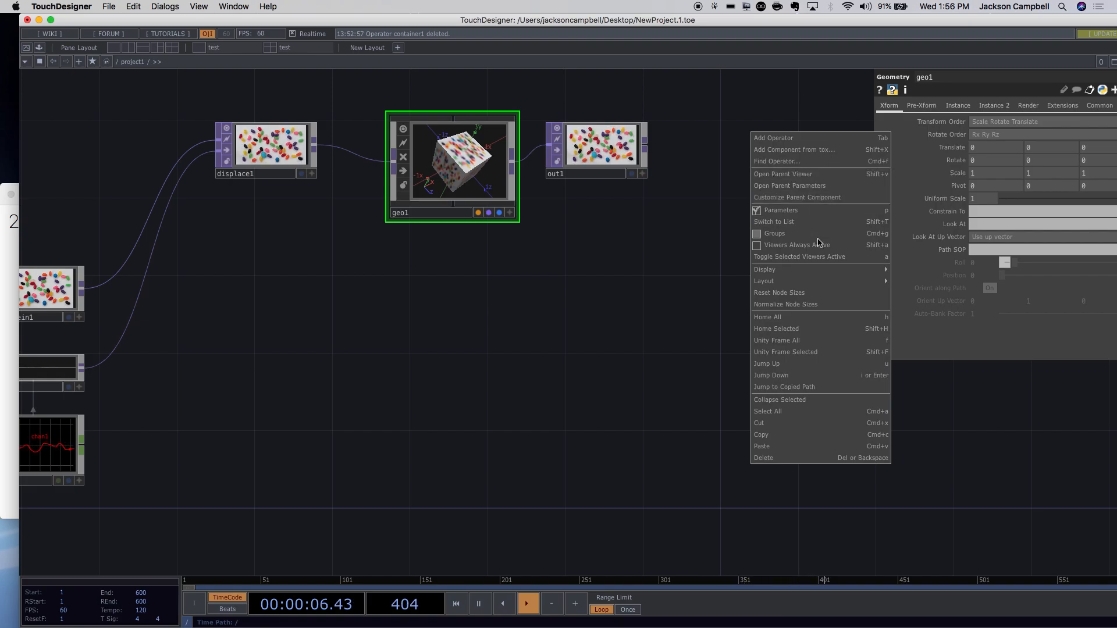
pyautogui.click(855, 321)
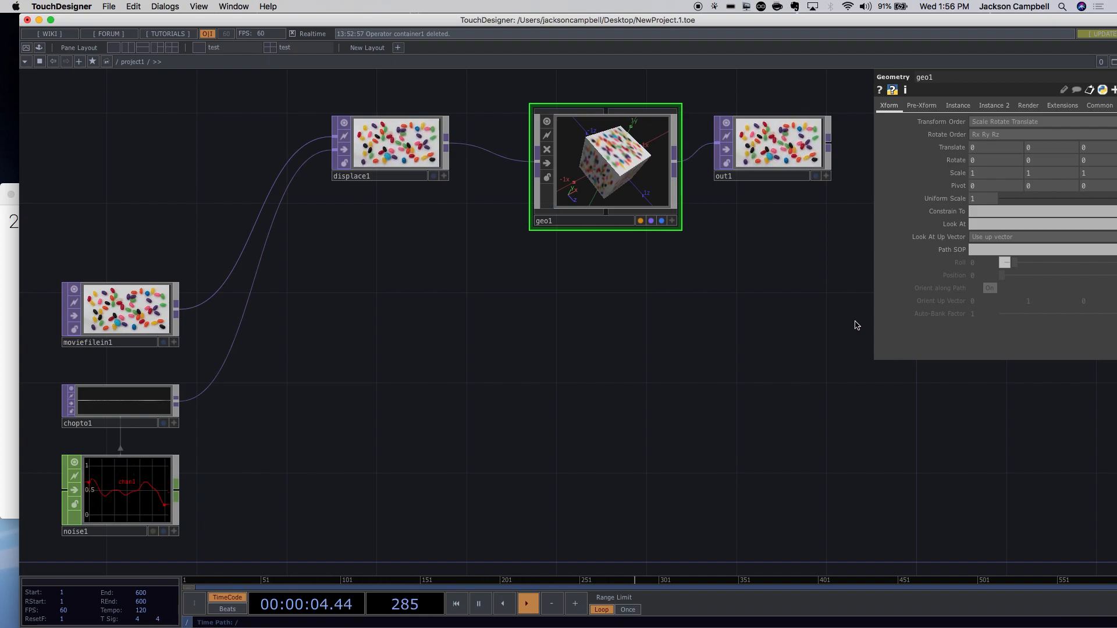
pyautogui.rightClick(669, 183)
pyautogui.click(522, 312)
pyautogui.rightClick(521, 313)
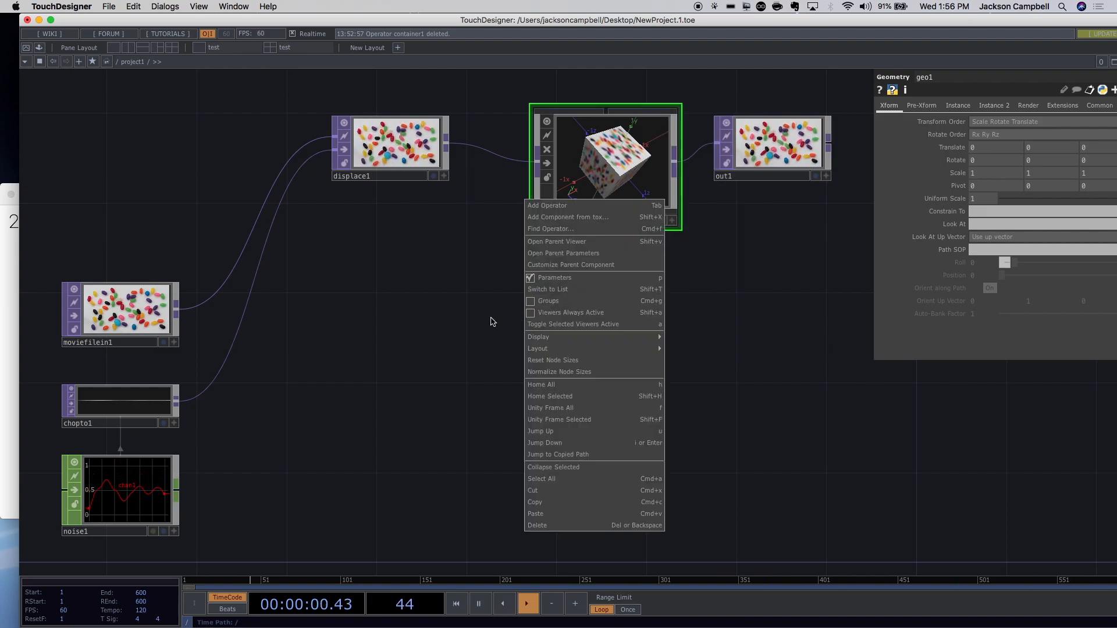
pyautogui.click(527, 271)
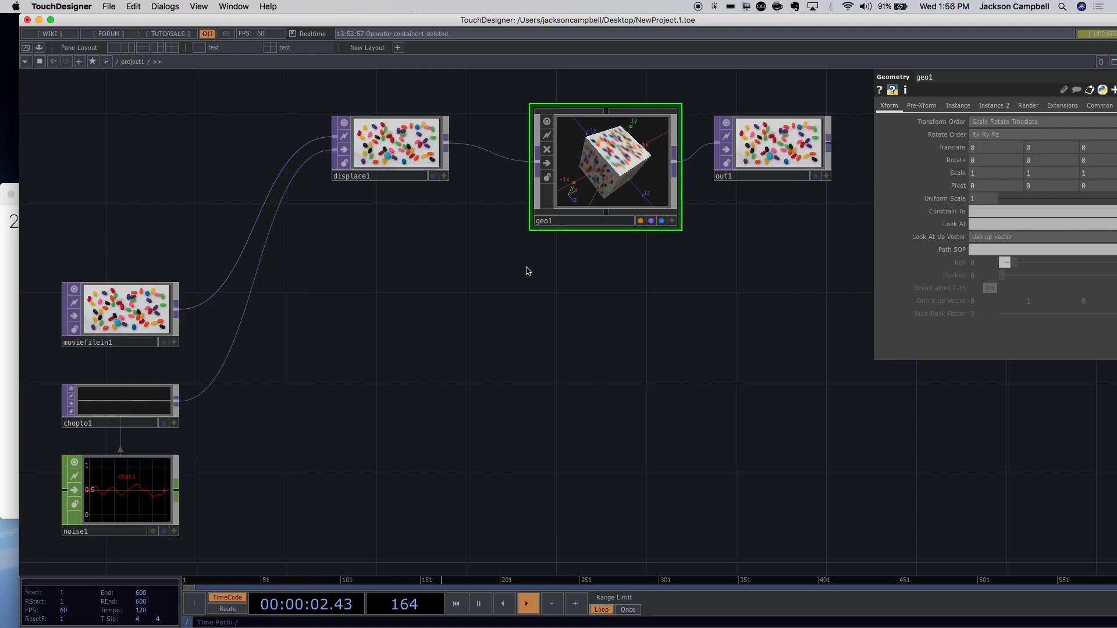
pyautogui.rightClick(605, 157)
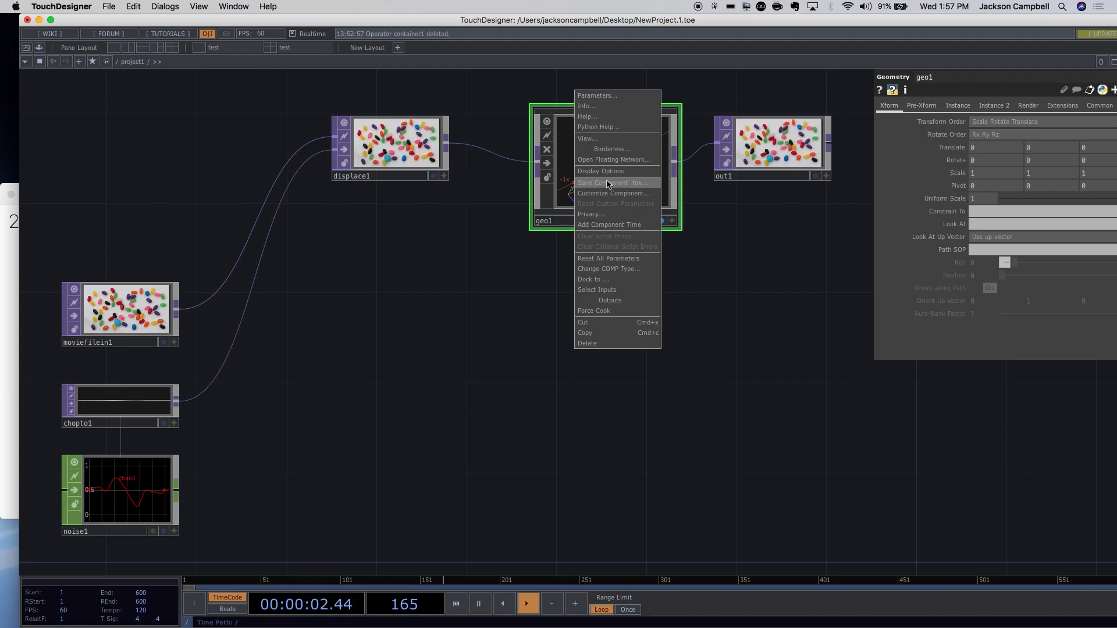
# Move geo1 and out1 slightly left to tighten the chain.
pyautogui.click(728, 295)
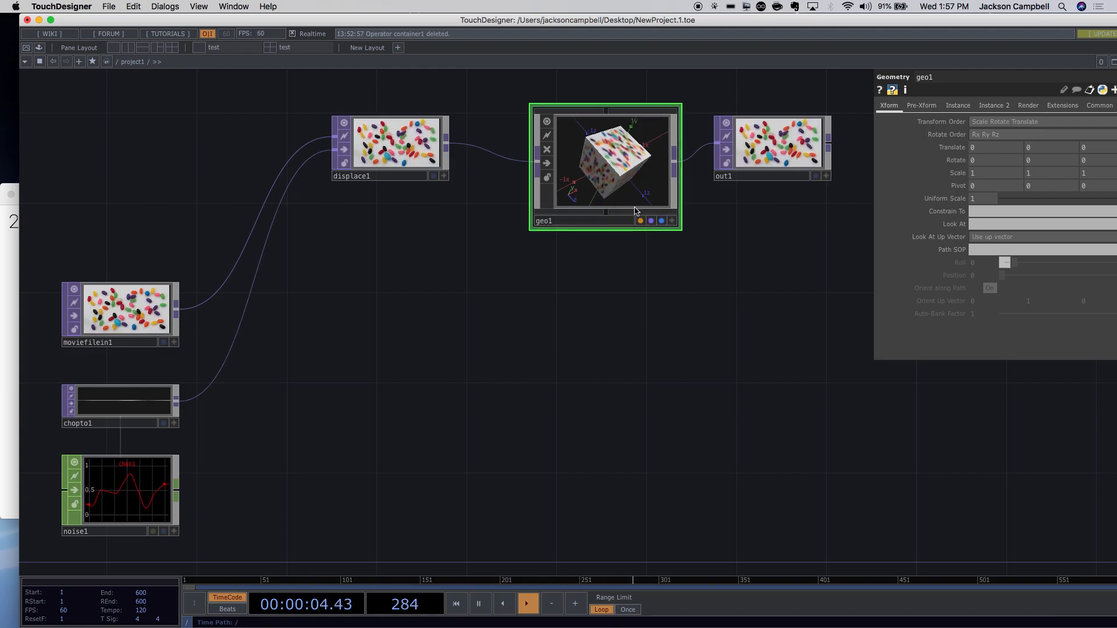
pyautogui.moveTo(620, 197); pyautogui.dragTo(574, 197)
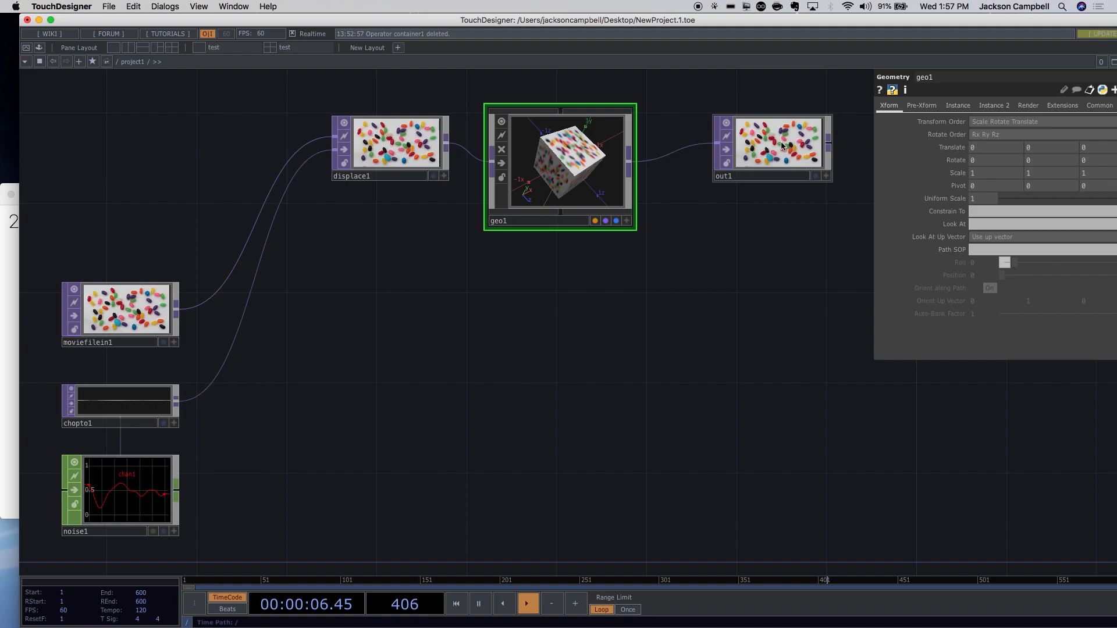
pyautogui.moveTo(760, 158); pyautogui.dragTo(731, 154)
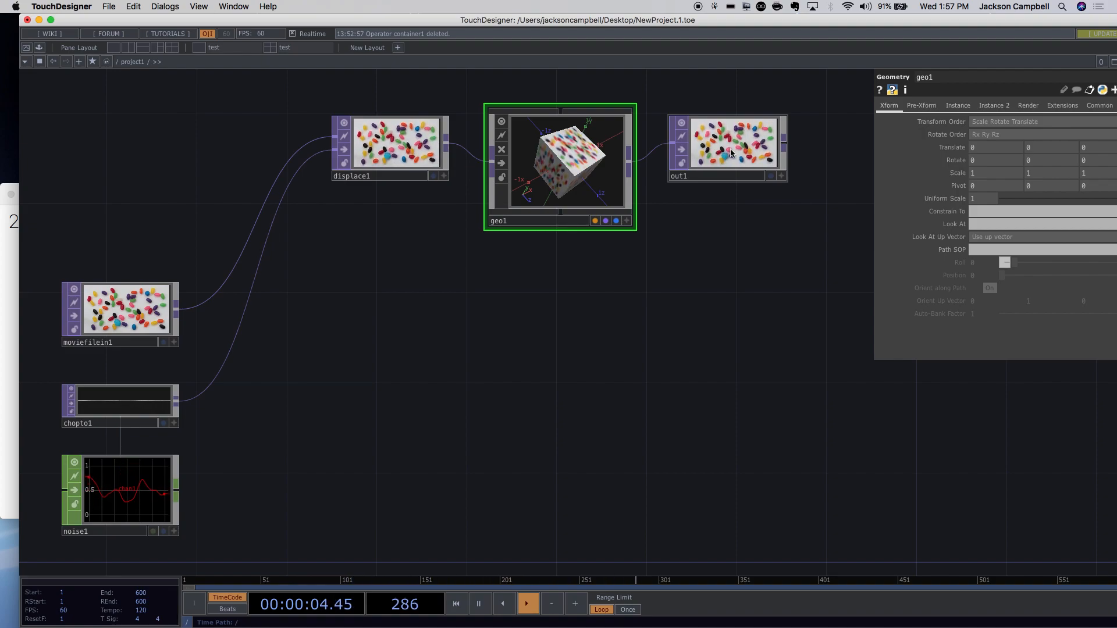
# Open borderless floating viewers of geo1, orbit the cube, and close them.
pyautogui.rightClick(598, 159)
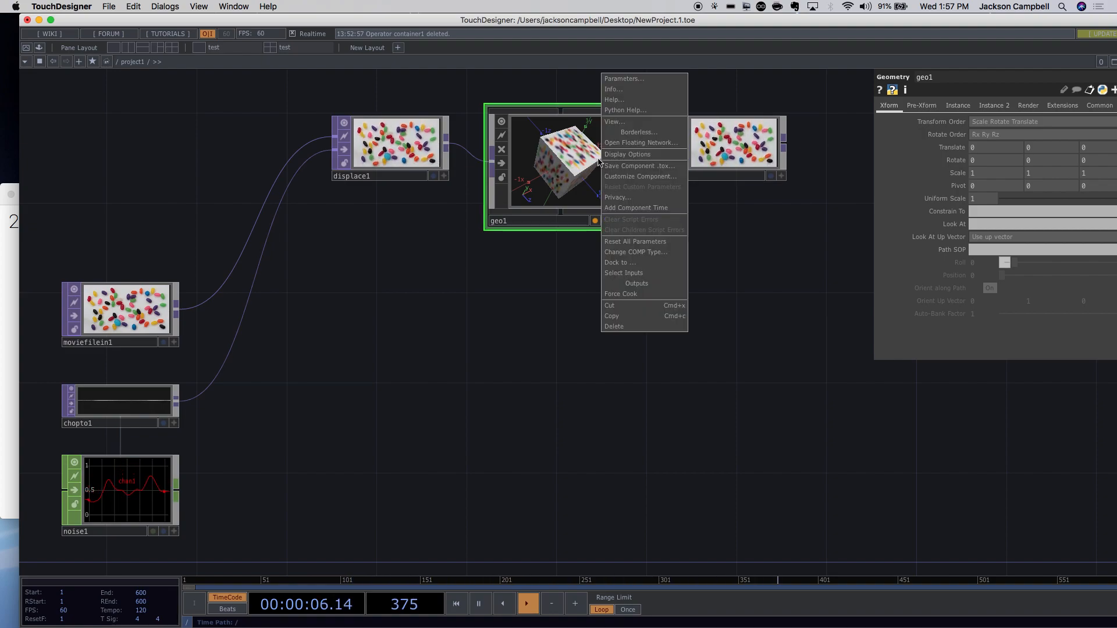
pyautogui.click(622, 133)
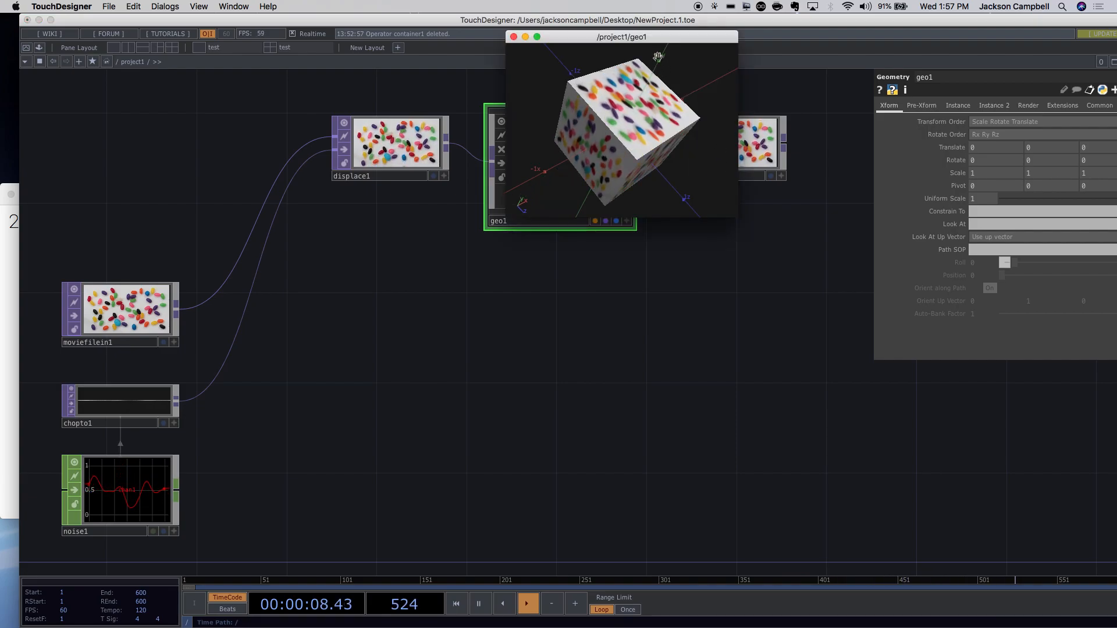
pyautogui.moveTo(648, 36); pyautogui.dragTo(525, 256)
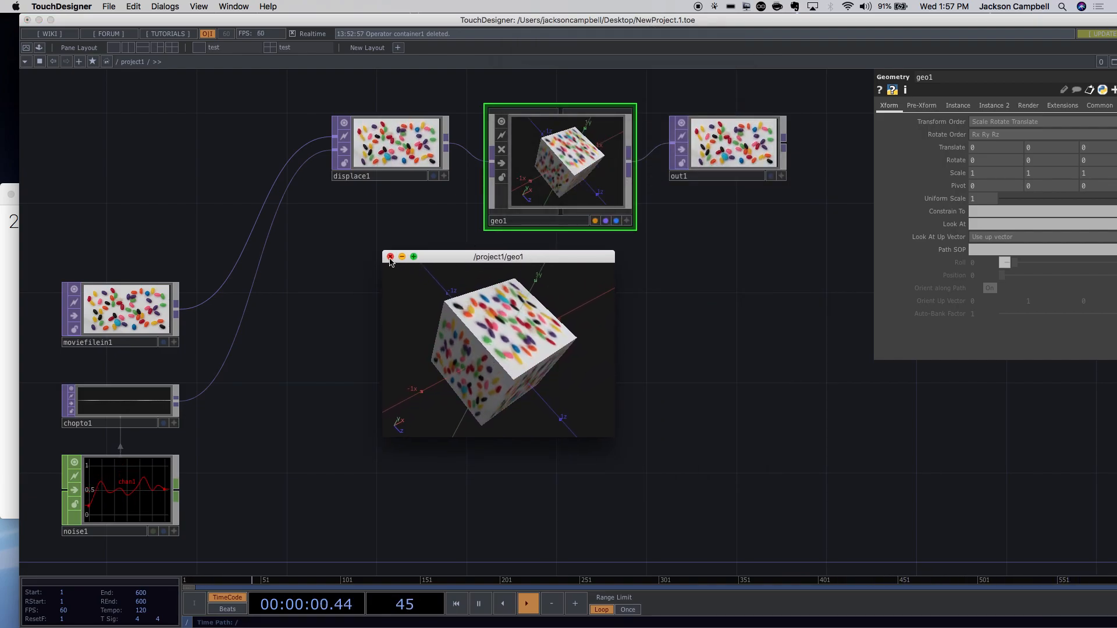
pyautogui.click(391, 256)
pyautogui.press('v')
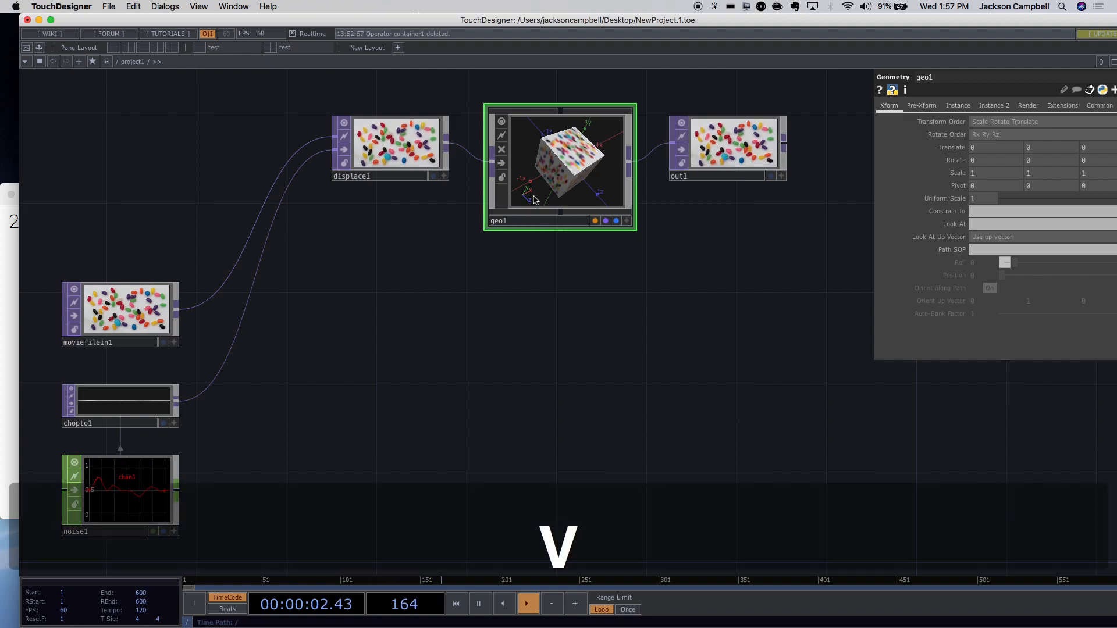
pyautogui.rightClick(577, 163)
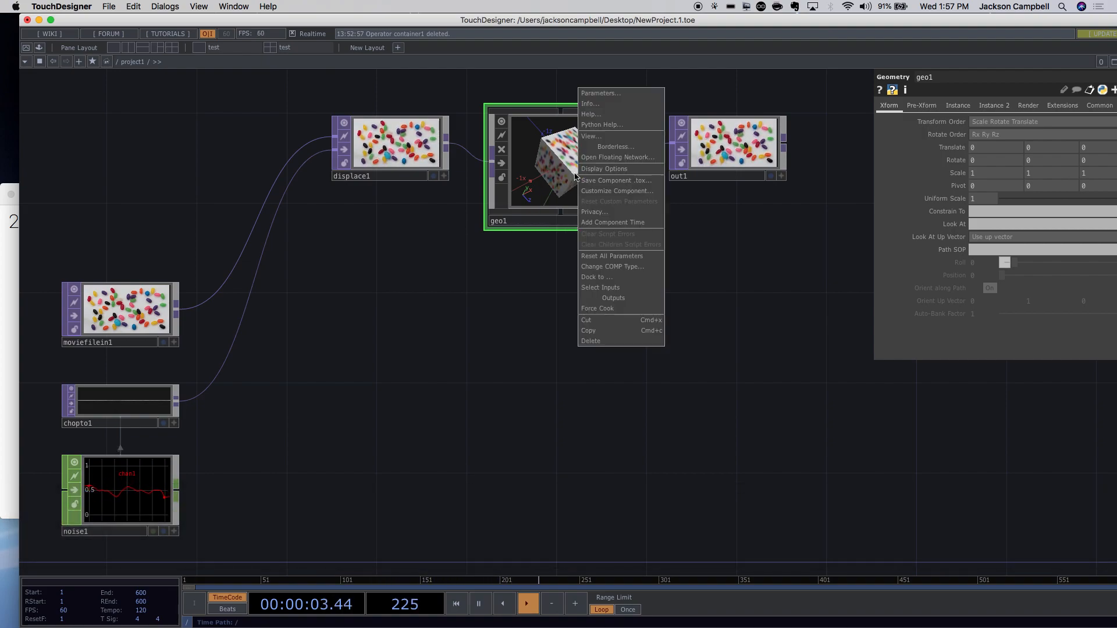
pyautogui.click(616, 151)
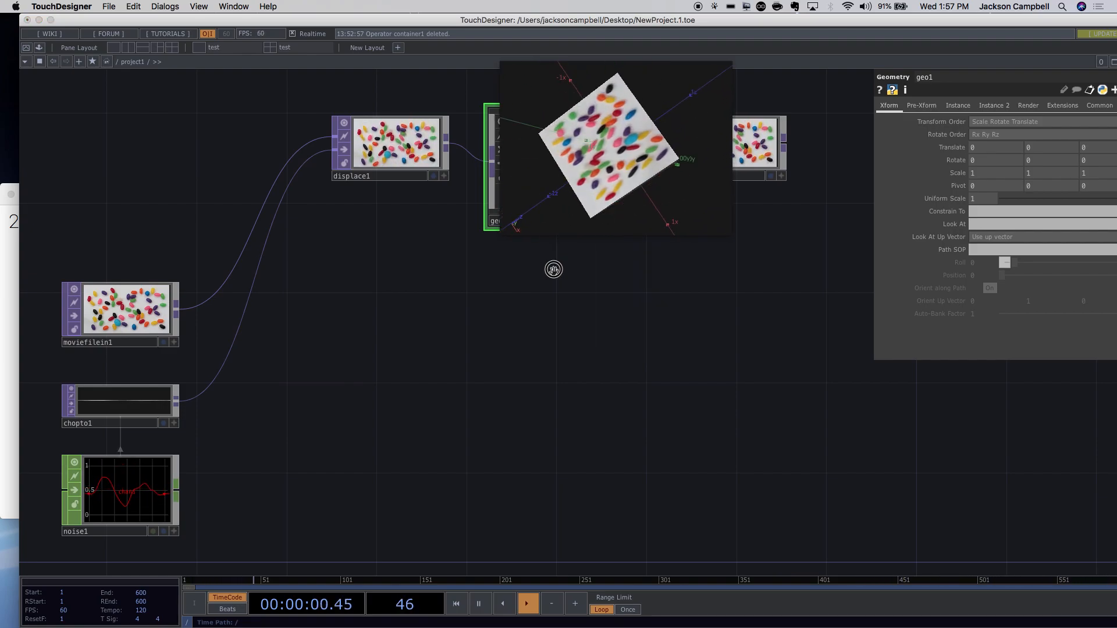
pyautogui.moveTo(553, 270); pyautogui.dragTo(588, 266)
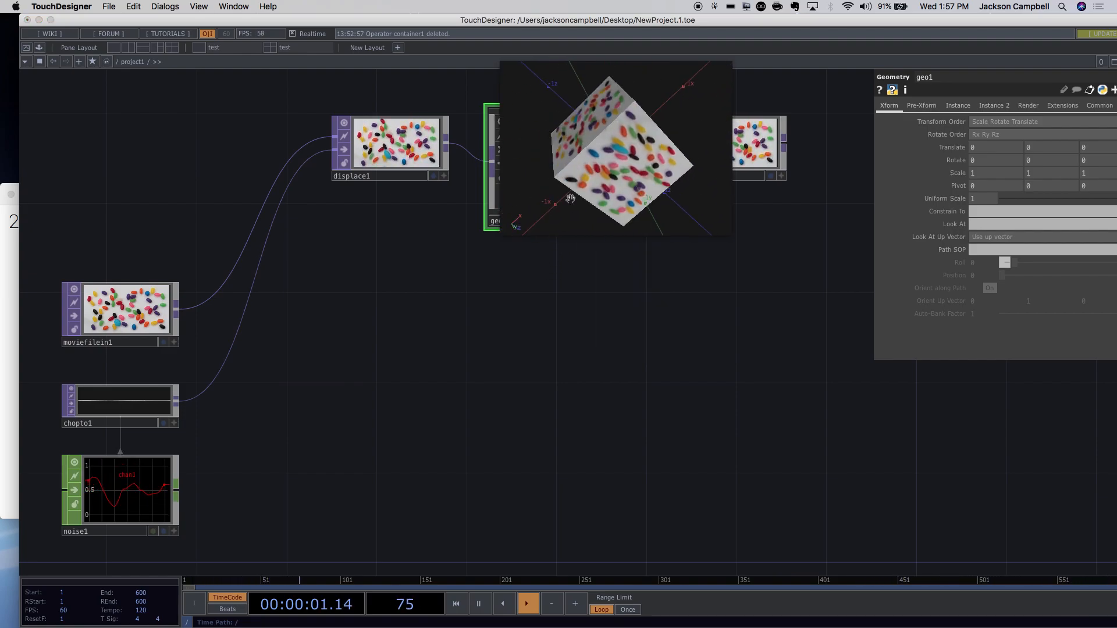
pyautogui.click(616, 281)
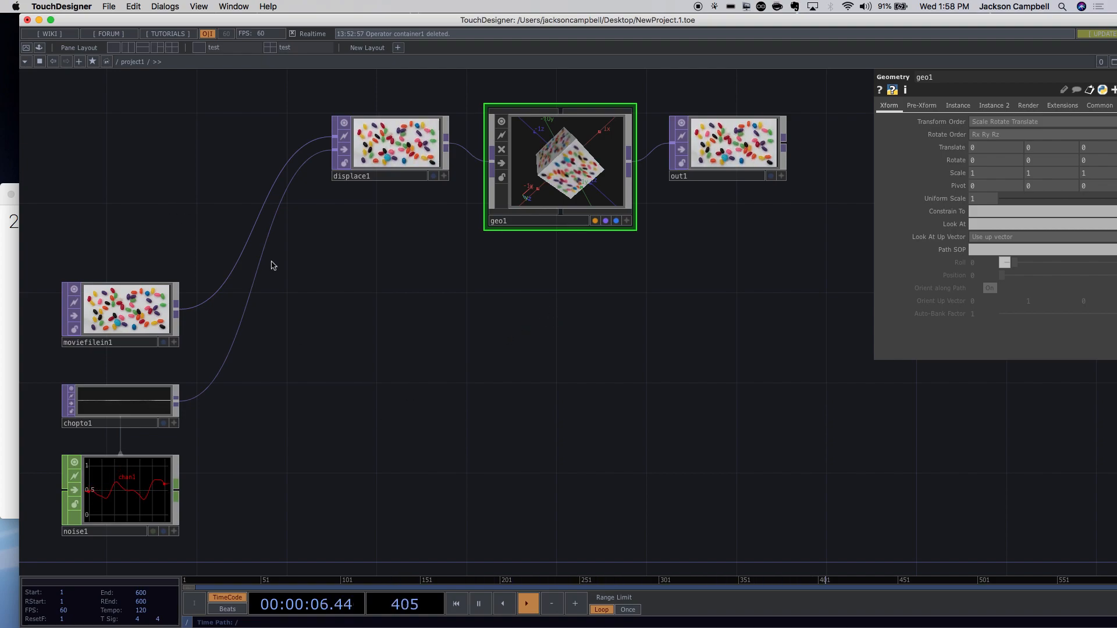
# Open the OP Create Dialog from the toolbar + button and again with Tab, closing it each time.
pyautogui.click(77, 61)
pyautogui.moveTo(174, 27); pyautogui.dragTo(441, 236)
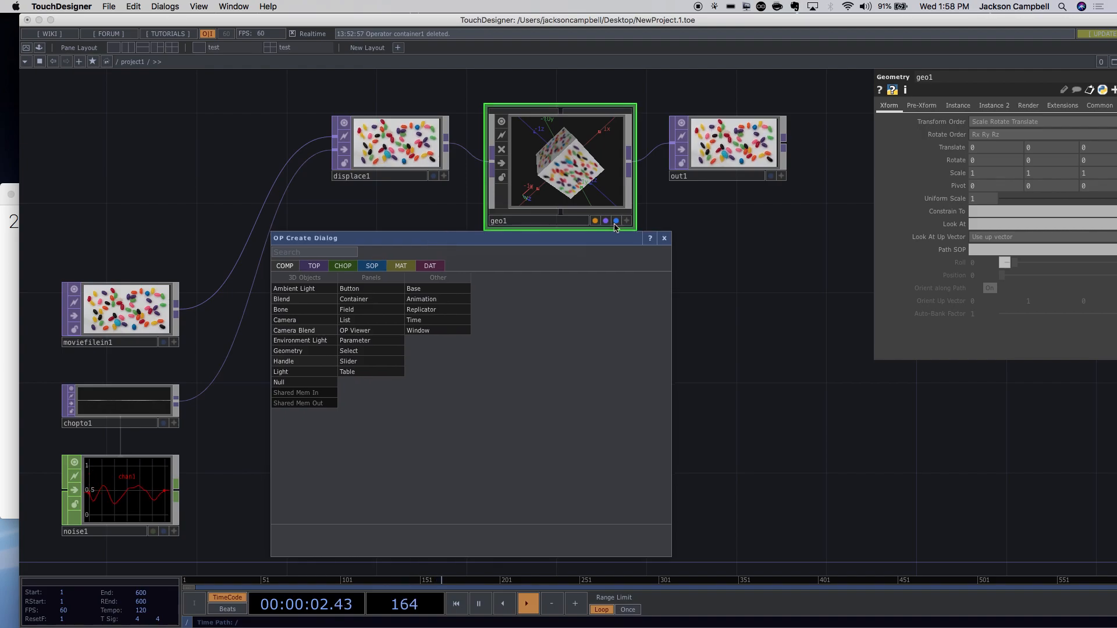
pyautogui.click(662, 239)
pyautogui.press('Tab')
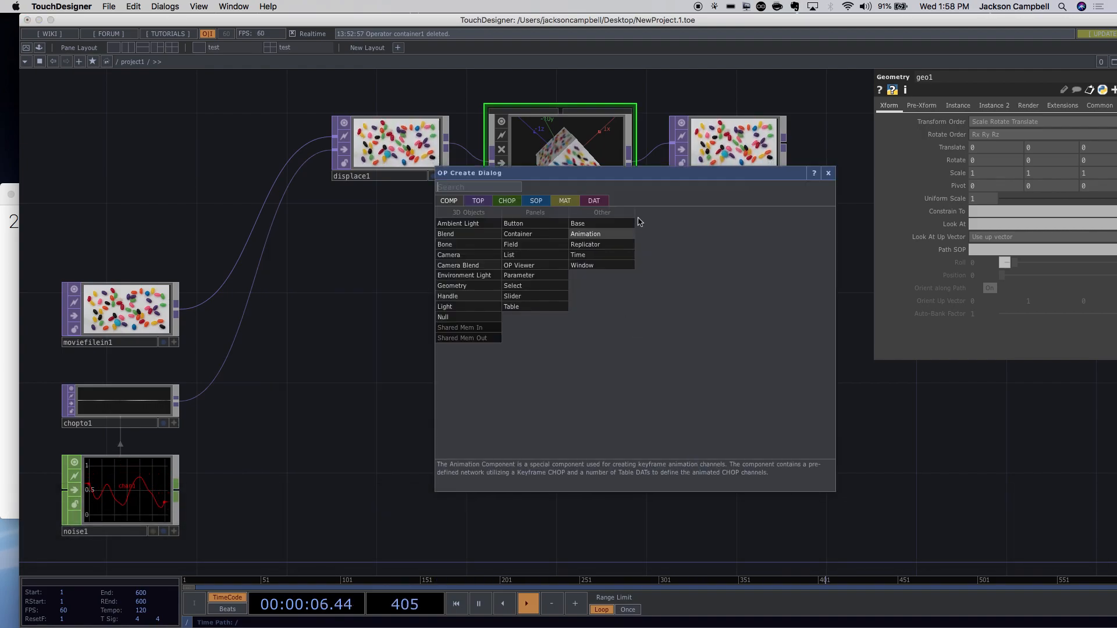
pyautogui.click(829, 175)
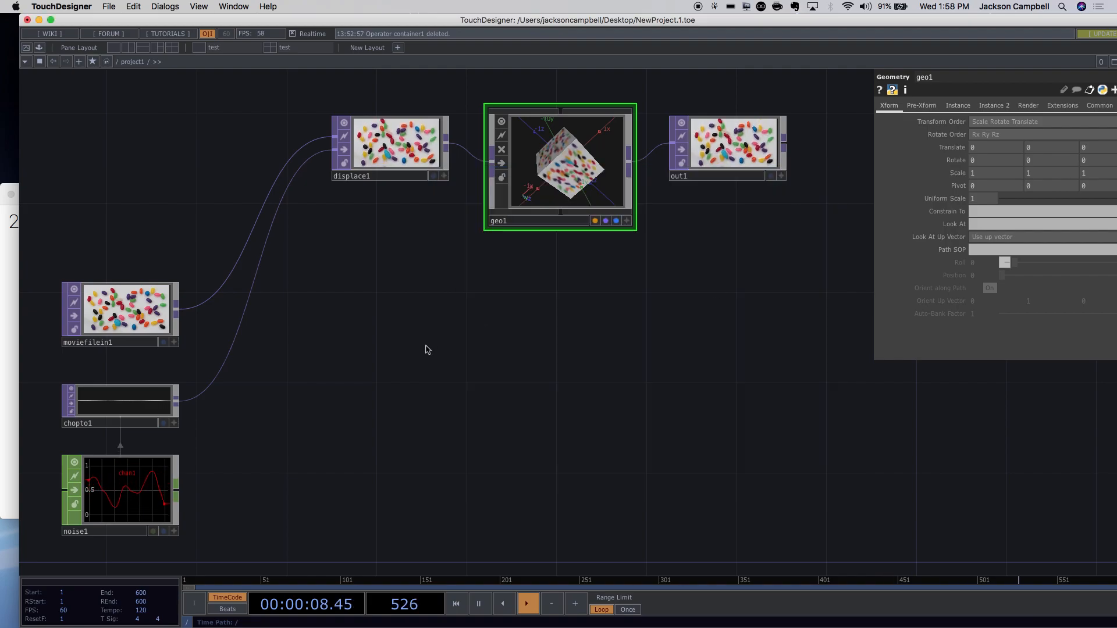
# Reopen the OP Create Dialog via right-click > Add Operator and position it below geo1.
pyautogui.rightClick(425, 348)
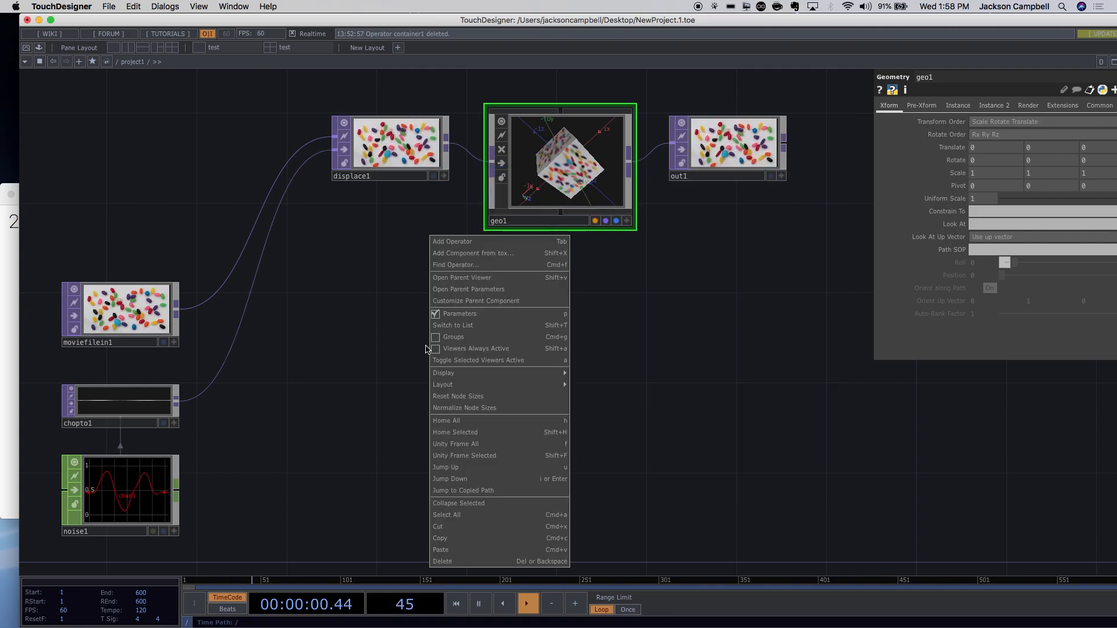
pyautogui.click(486, 244)
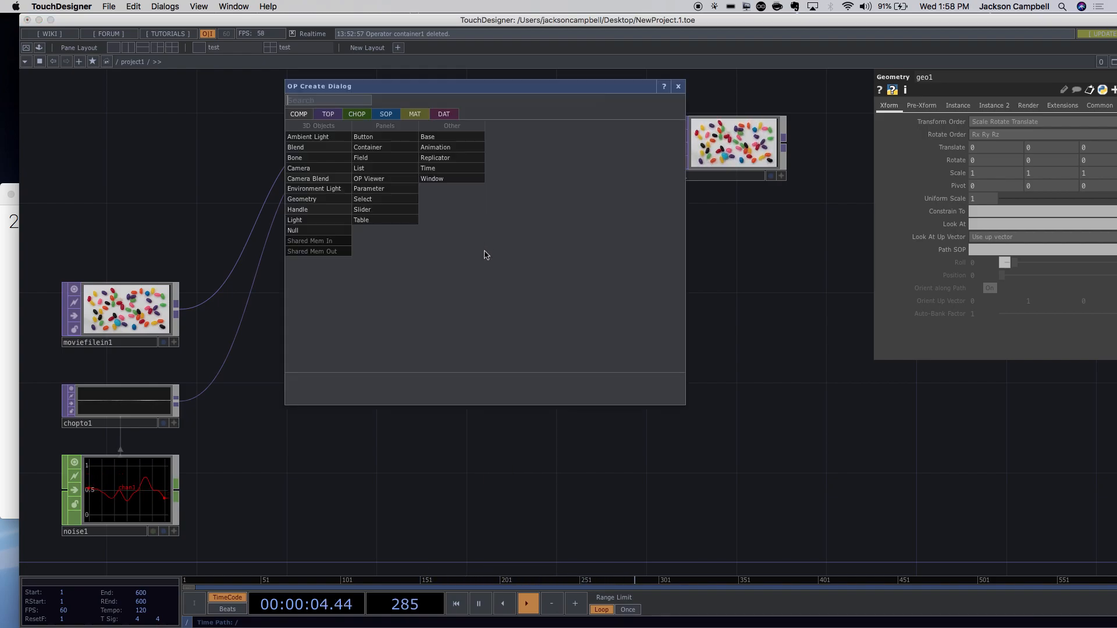
pyautogui.moveTo(435, 94); pyautogui.dragTo(470, 263)
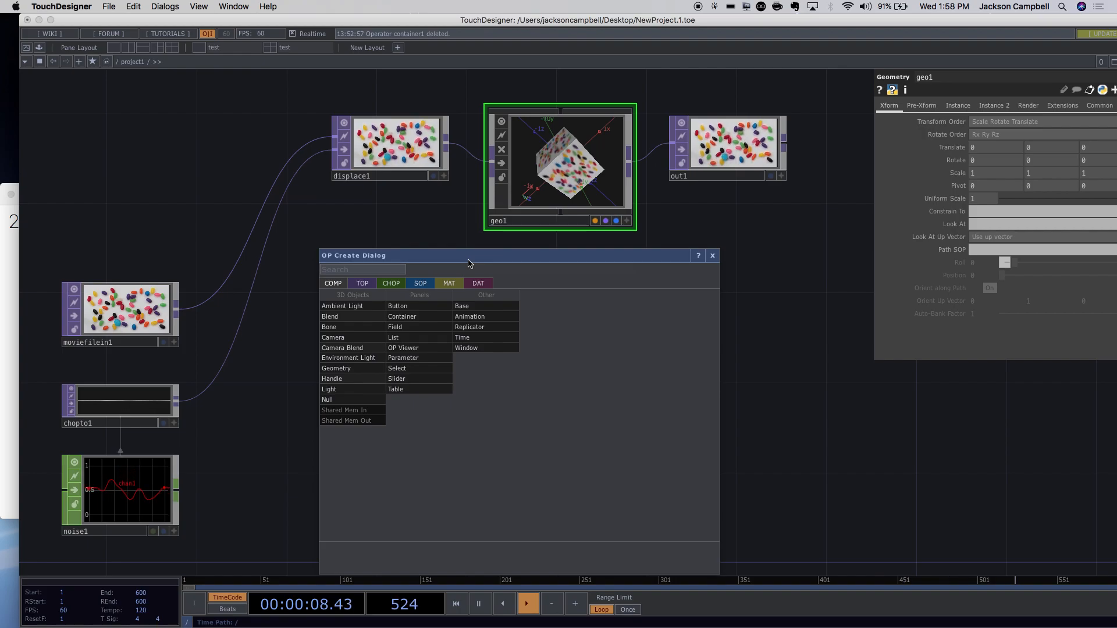
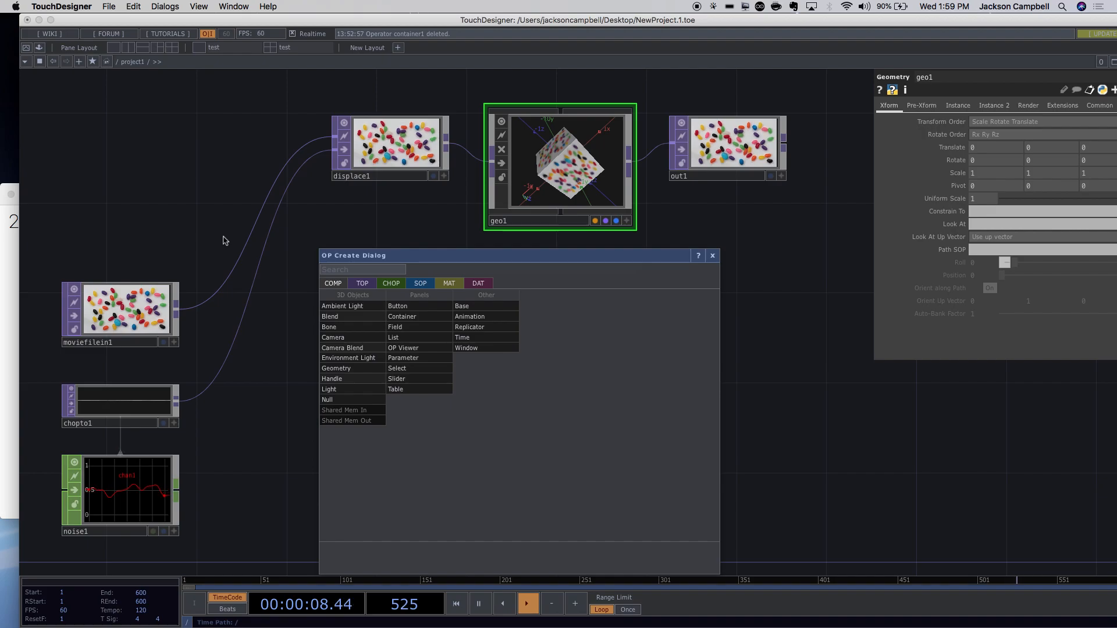
# Close the OP Create Dialog, select all six operators and delete them.
pyautogui.click(159, 193)
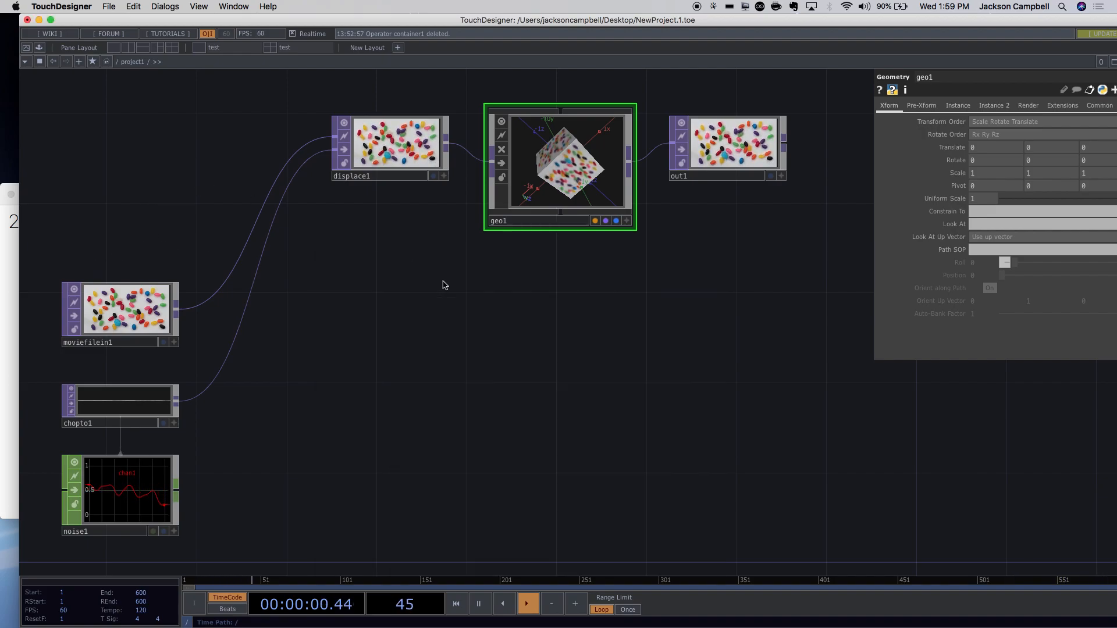
pyautogui.scroll(-5, 443, 286)
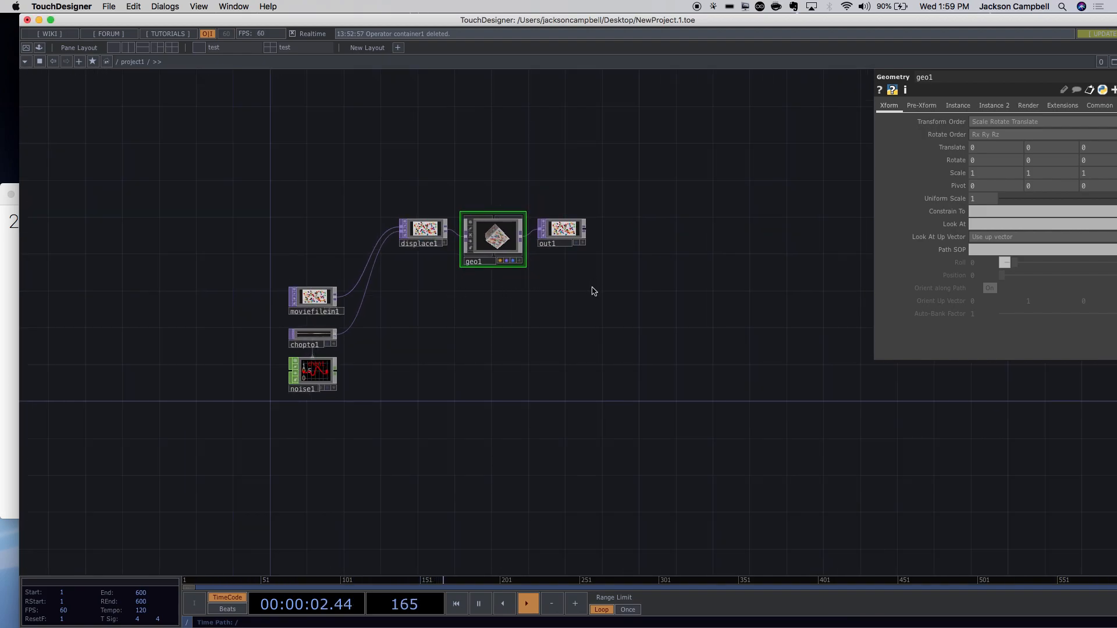
pyautogui.scroll(5, 593, 291)
pyautogui.scroll(-1, 593, 288)
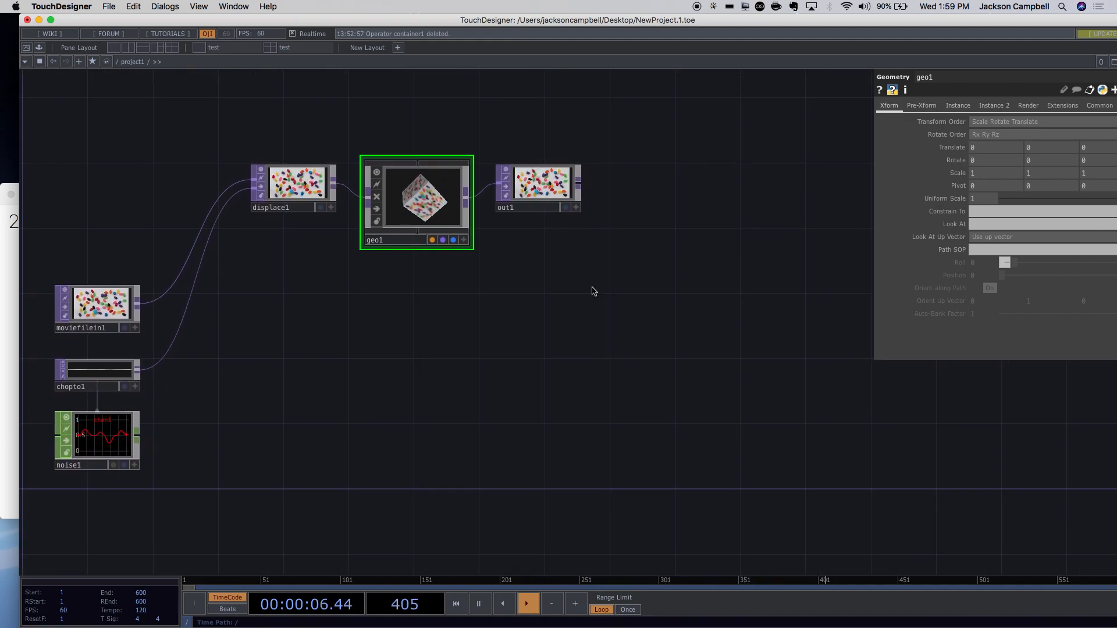
pyautogui.press('super+a')
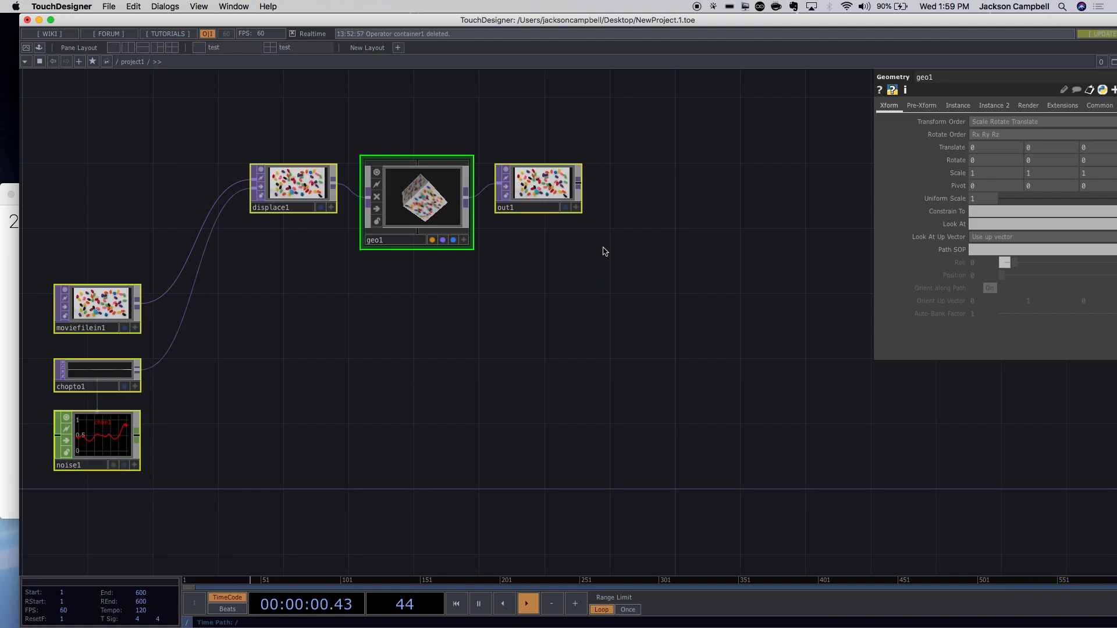
pyautogui.moveTo(611, 142); pyautogui.dragTo(35, 544)
pyautogui.press('BackSpace')
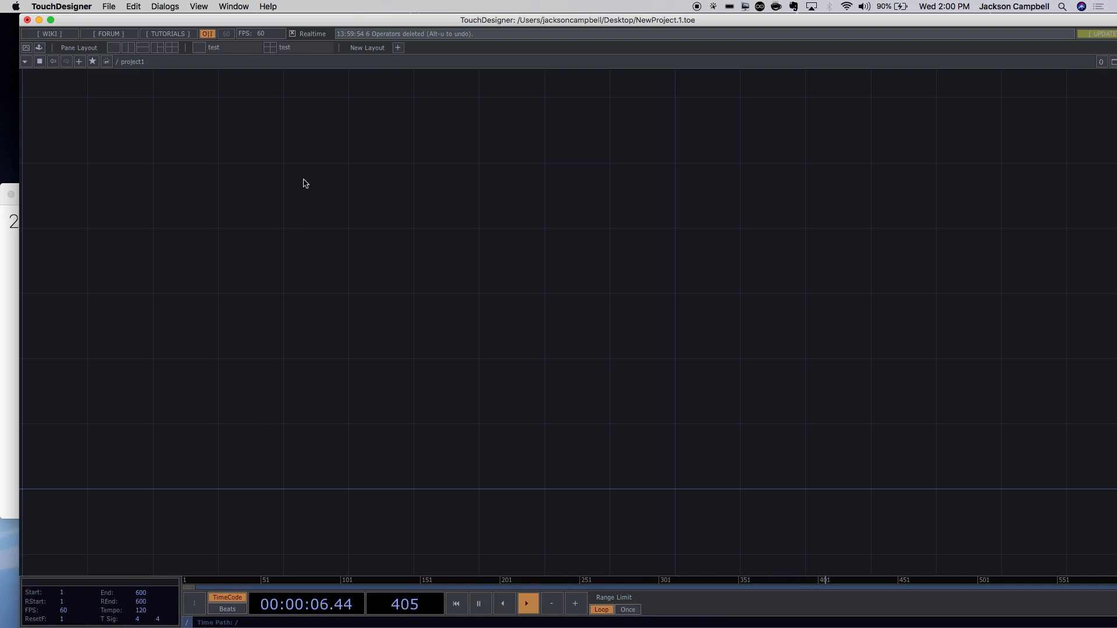
# Open the OP Create Dialog with Tab and position it lower over the empty network.
pyautogui.press('Tab')
pyautogui.moveTo(399, 27); pyautogui.dragTo(425, 172)
pyautogui.click(520, 165)
pyautogui.press('Tab')
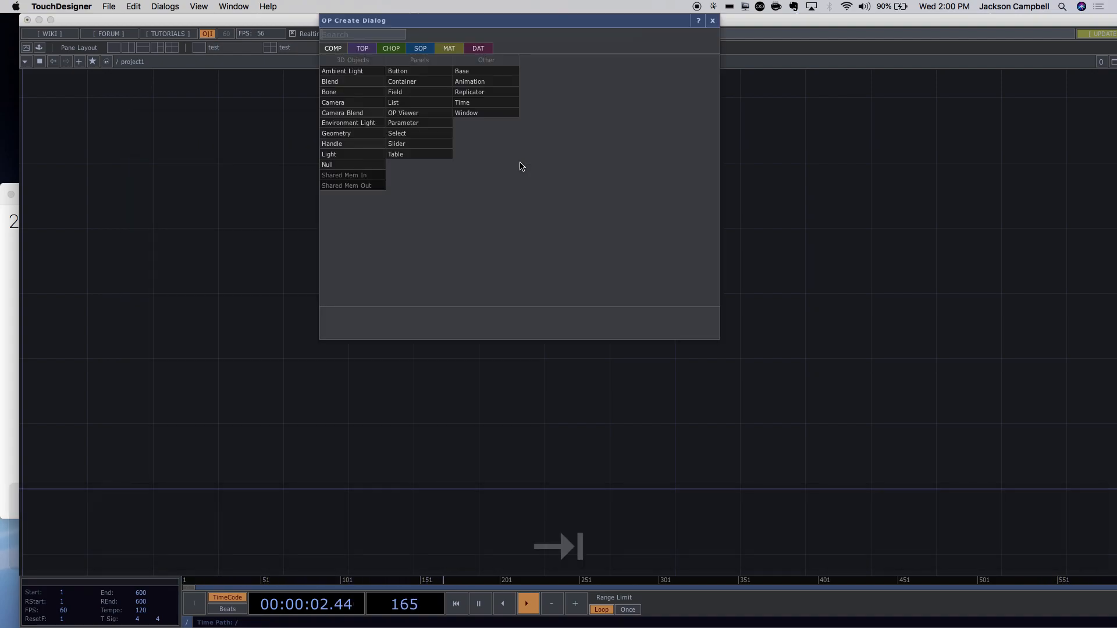
pyautogui.click(712, 22)
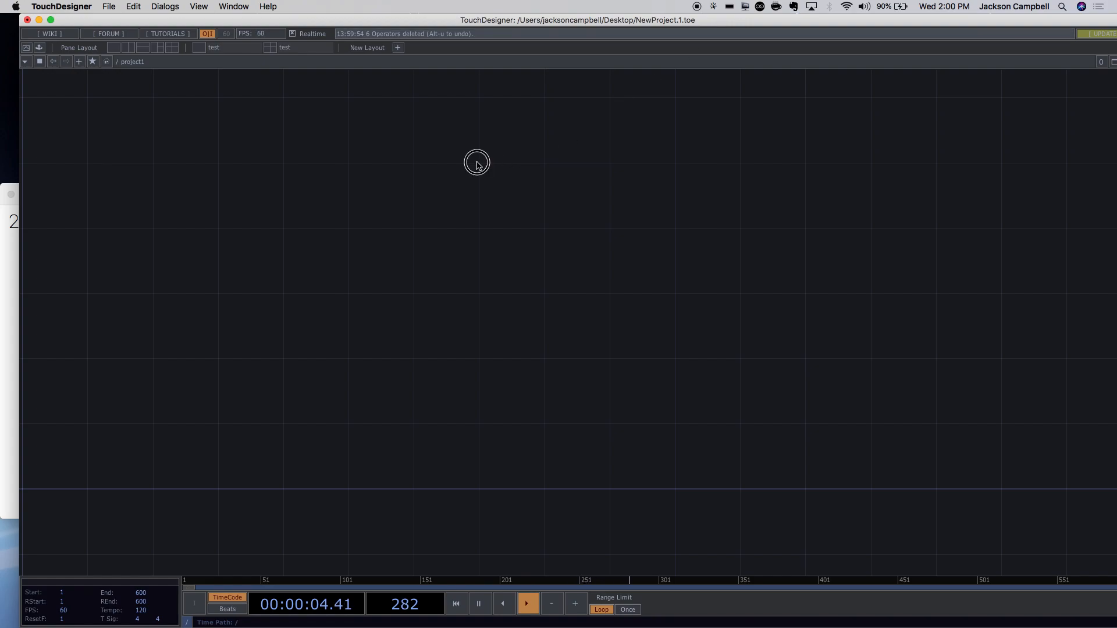
pyautogui.press('Tab')
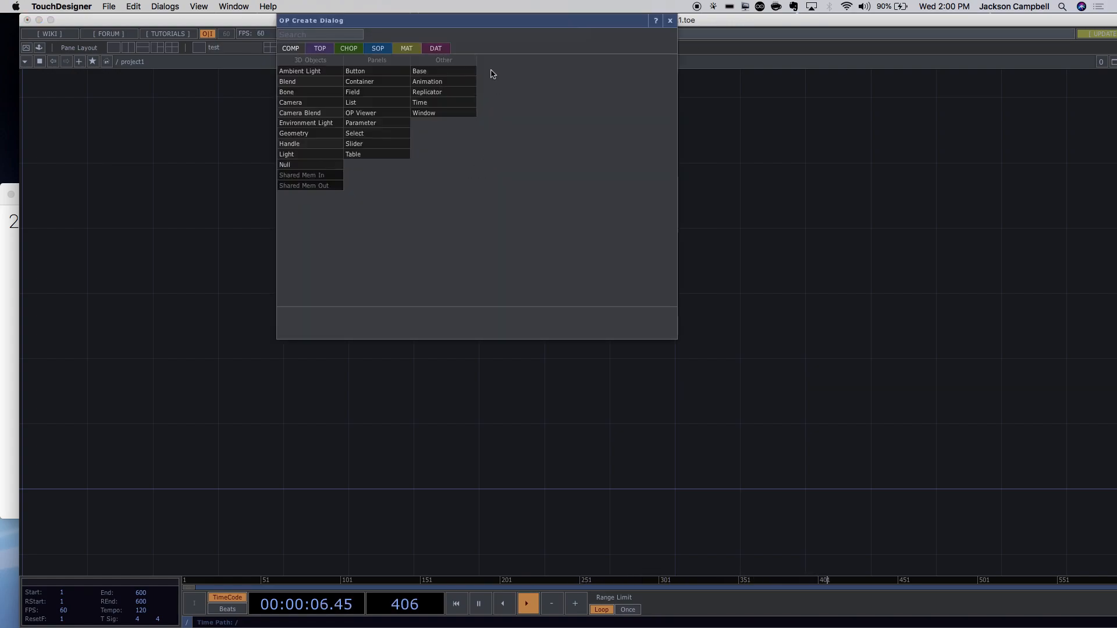
pyautogui.moveTo(483, 23); pyautogui.dragTo(476, 124)
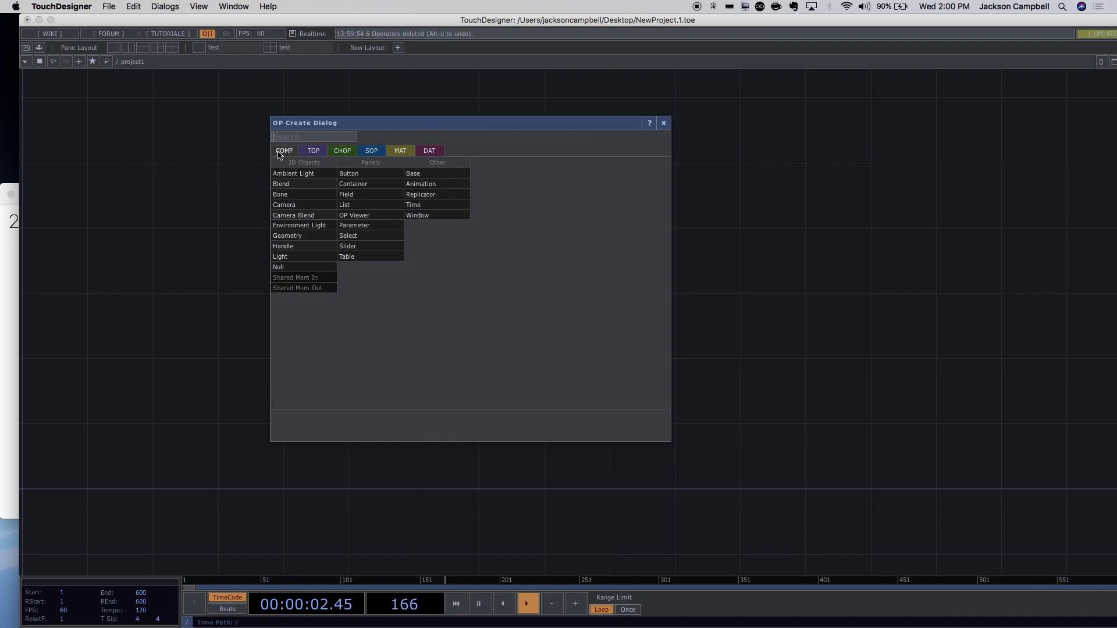
pyautogui.scroll(2, 391, 105)
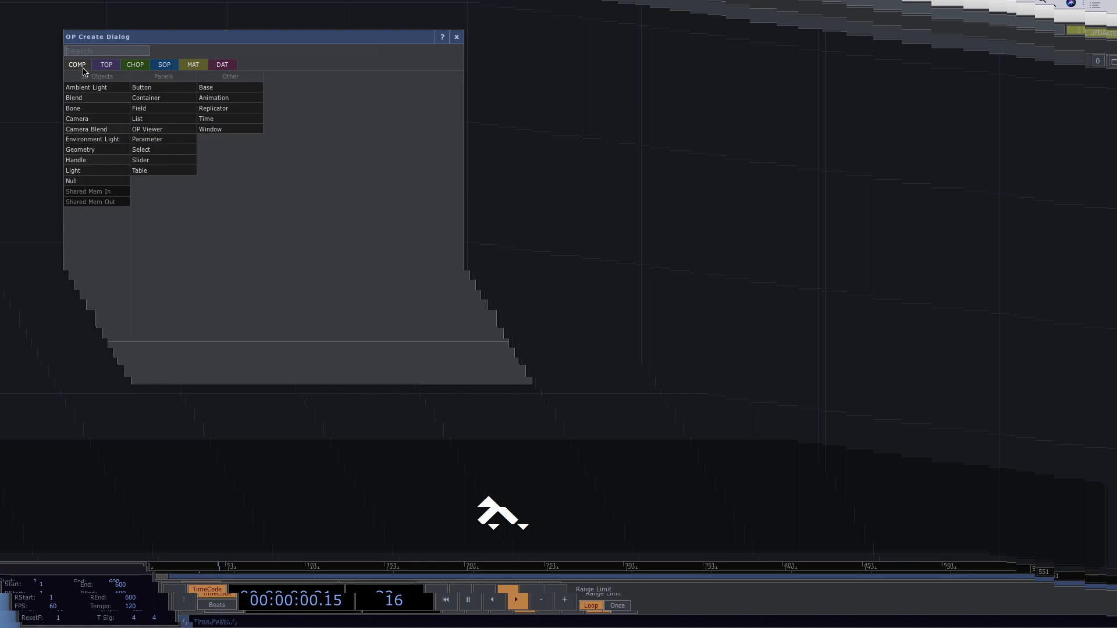
# Browse the CHOP, MAT, DAT, COMP, TOP and CHOP operator lists in turn.
pyautogui.click(107, 67)
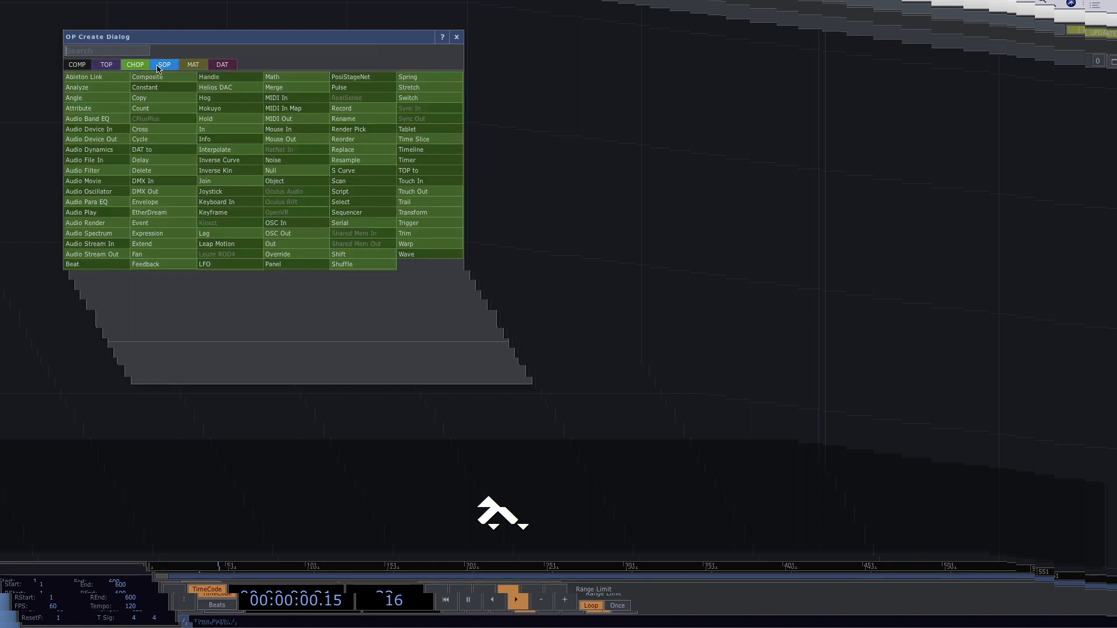
pyautogui.click(195, 65)
pyautogui.click(221, 65)
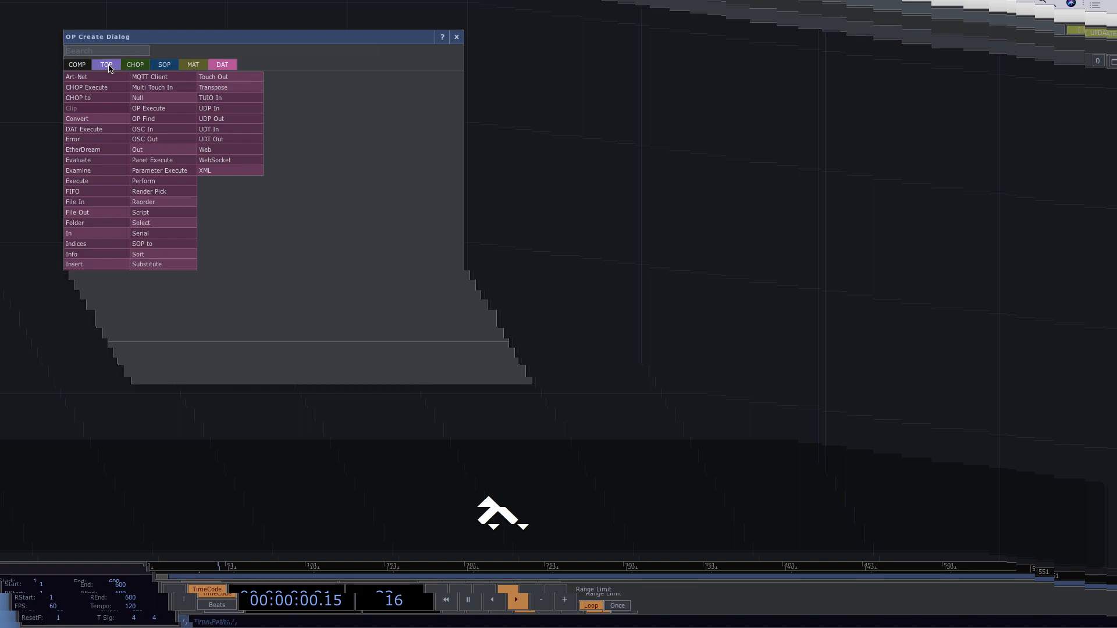
pyautogui.click(88, 66)
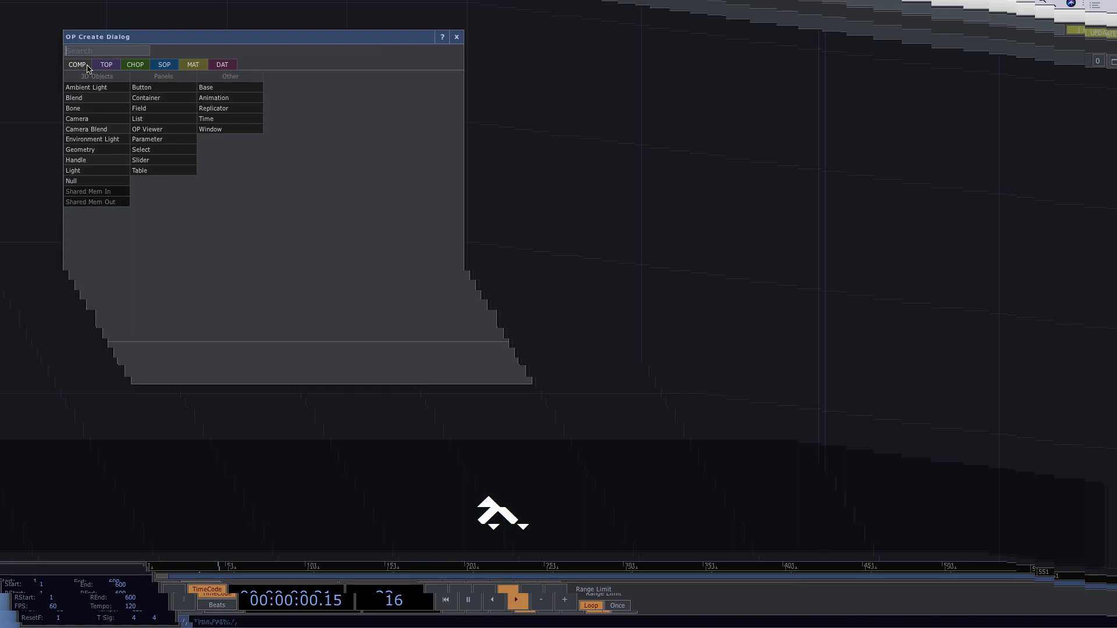
pyautogui.click(98, 68)
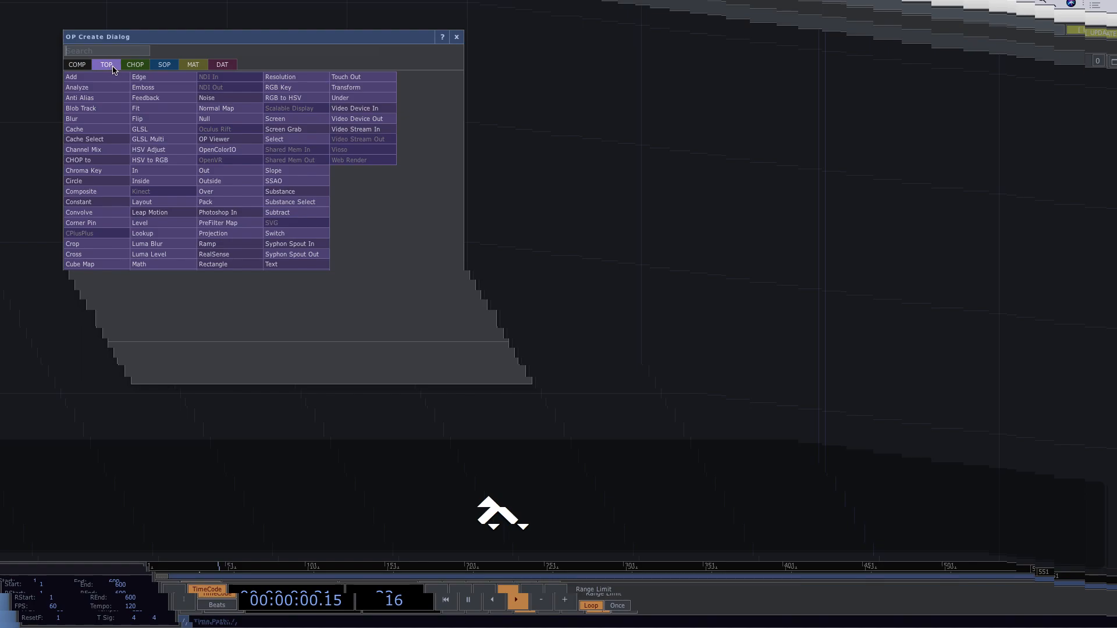
pyautogui.click(132, 69)
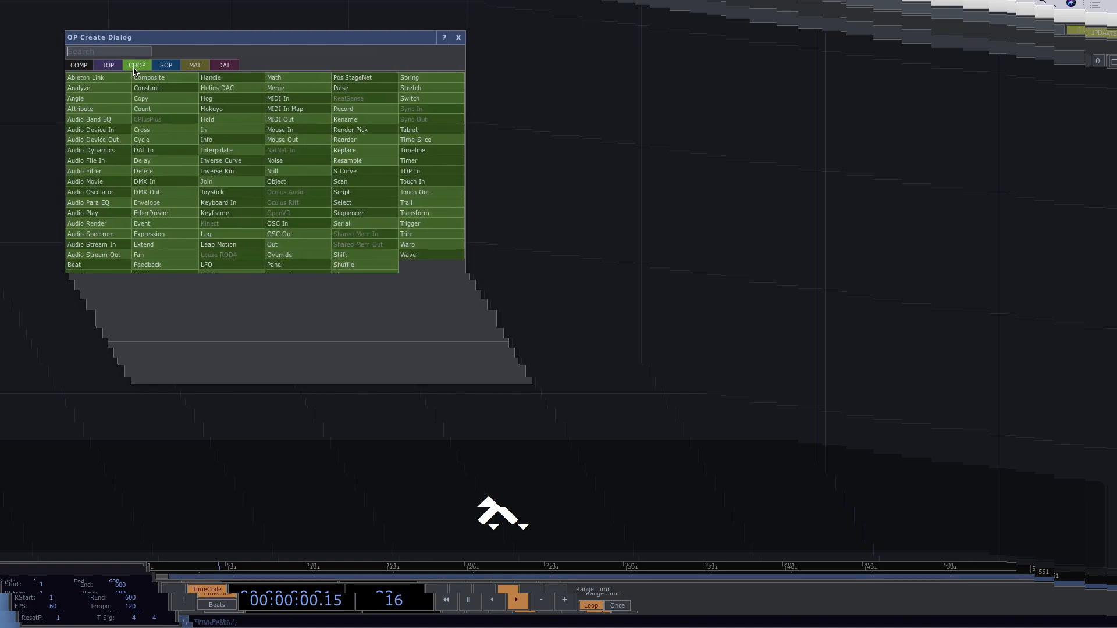
# Browse the SOP, MAT and DAT lists, ending on the COMP operators.
pyautogui.click(233, 104)
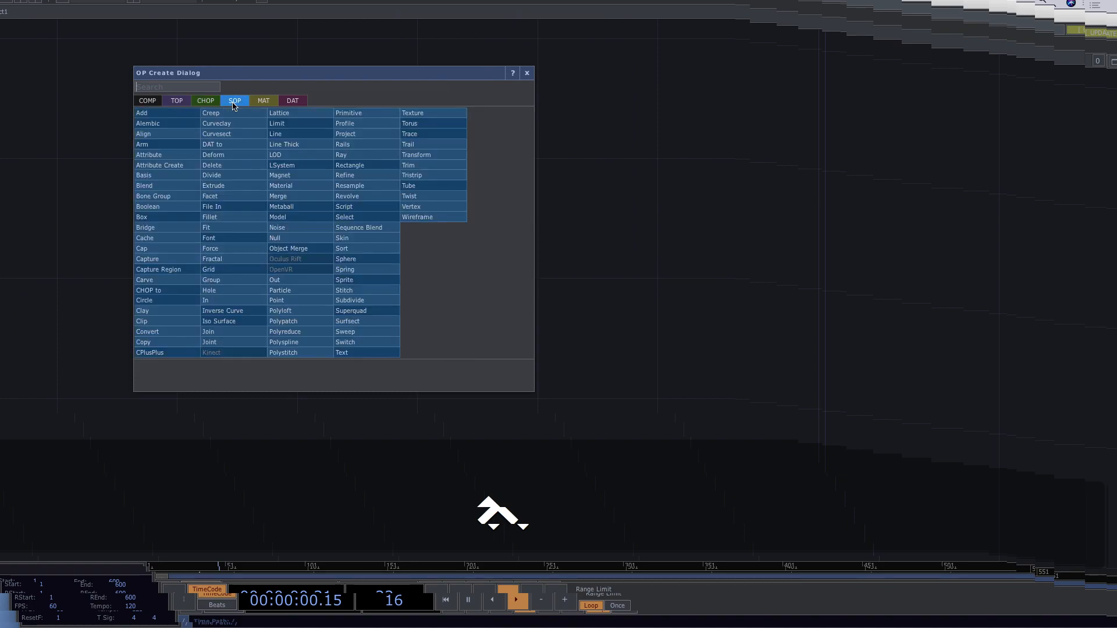
pyautogui.click(271, 104)
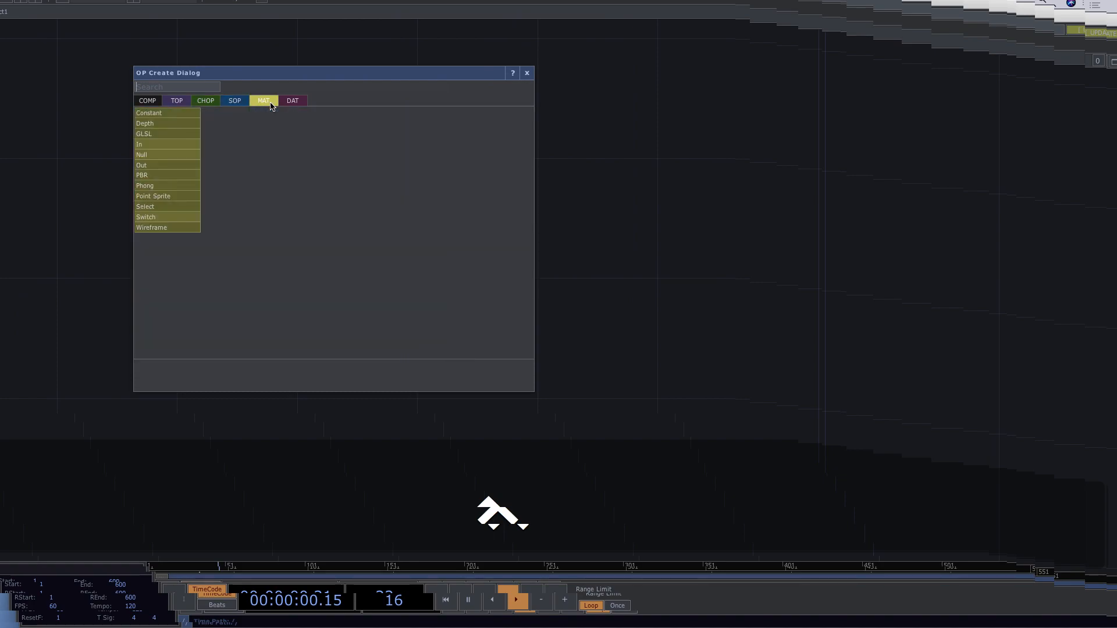
pyautogui.click(292, 103)
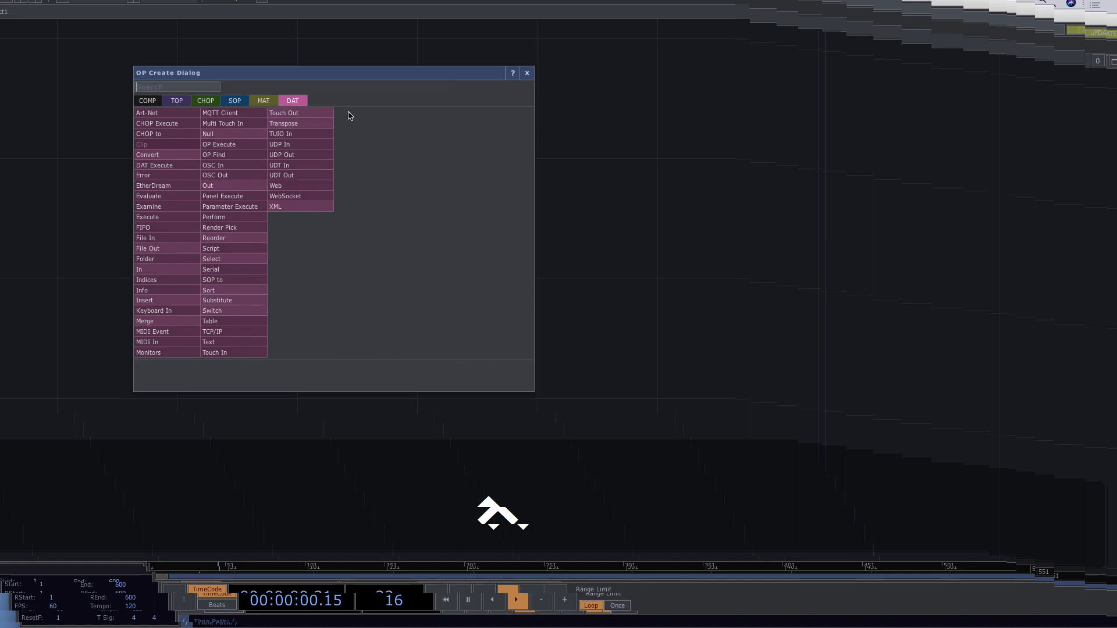
pyautogui.click(152, 102)
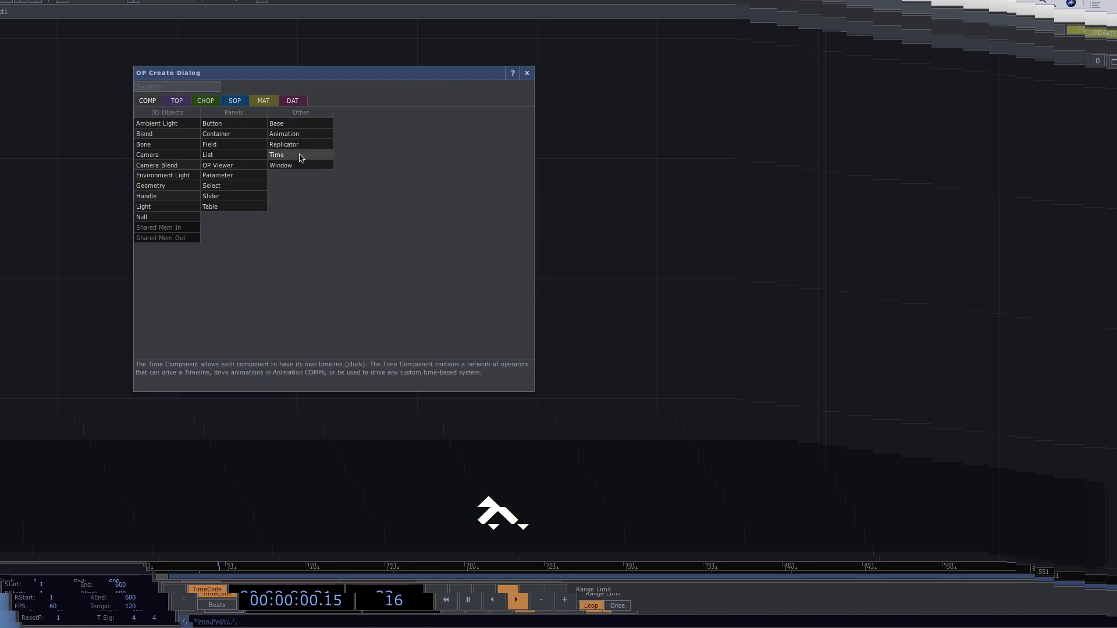
# Check the TOP, CHOP and SOP lists, then return to the TOP operators.
pyautogui.click(177, 104)
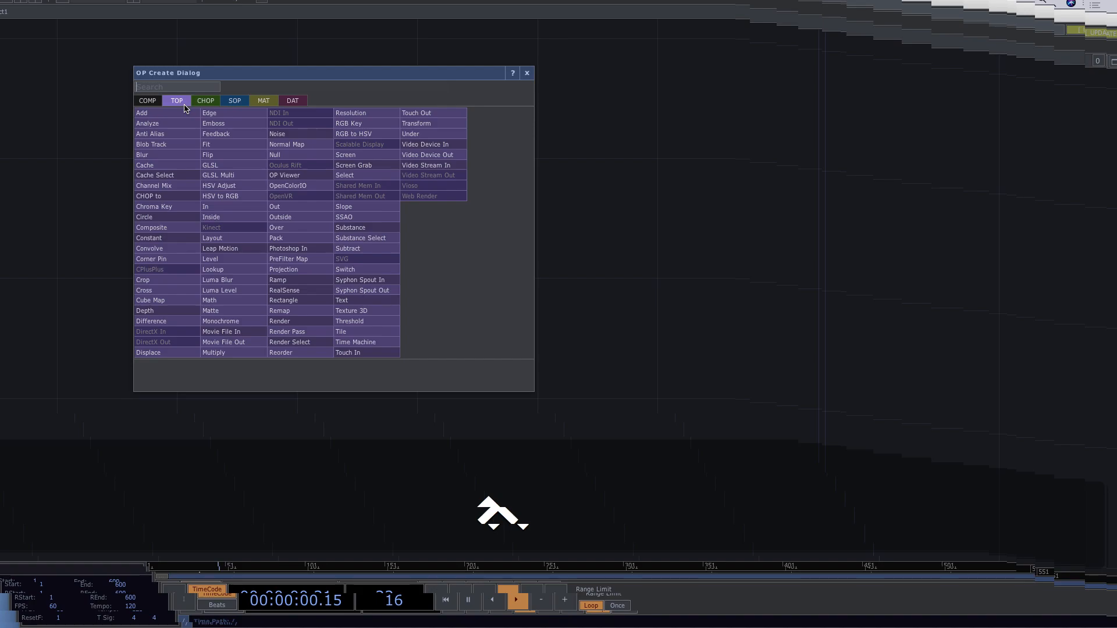
pyautogui.click(196, 103)
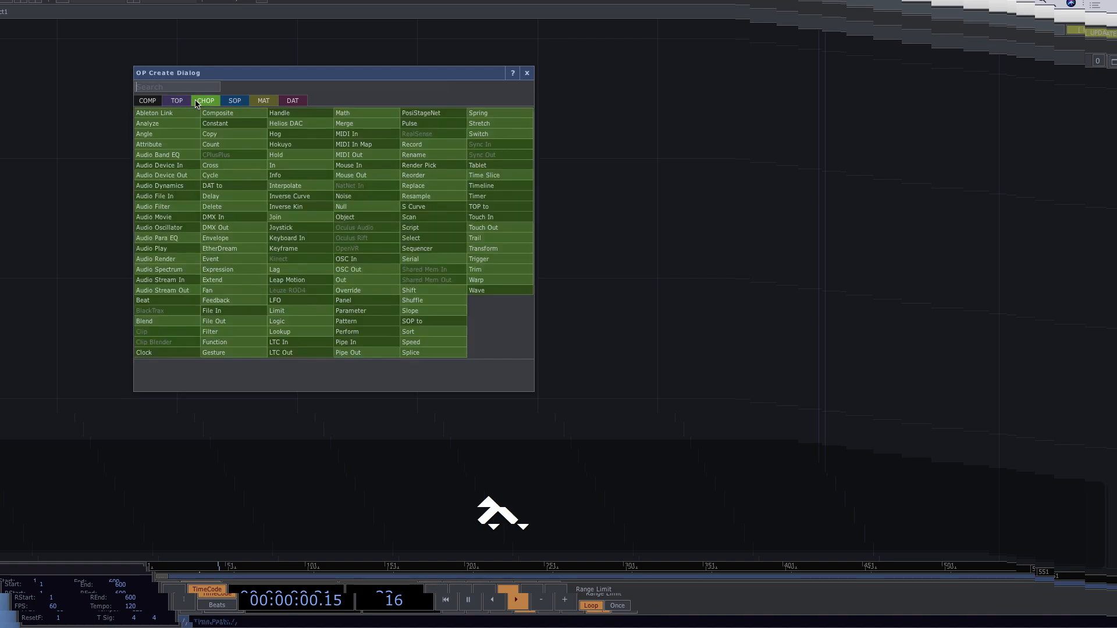
pyautogui.click(233, 103)
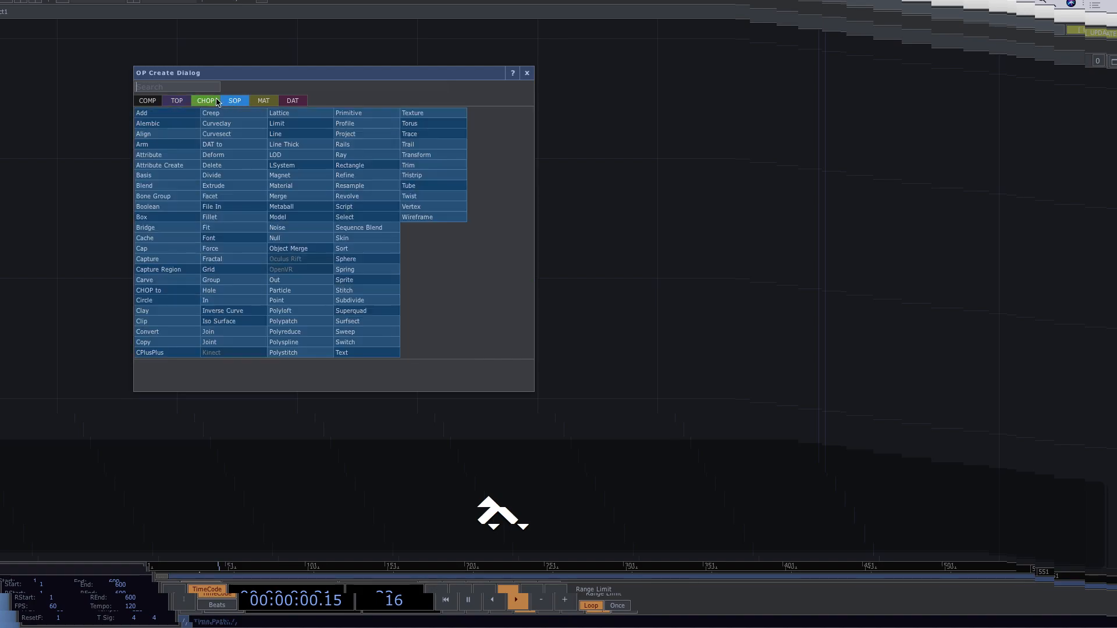
pyautogui.click(174, 105)
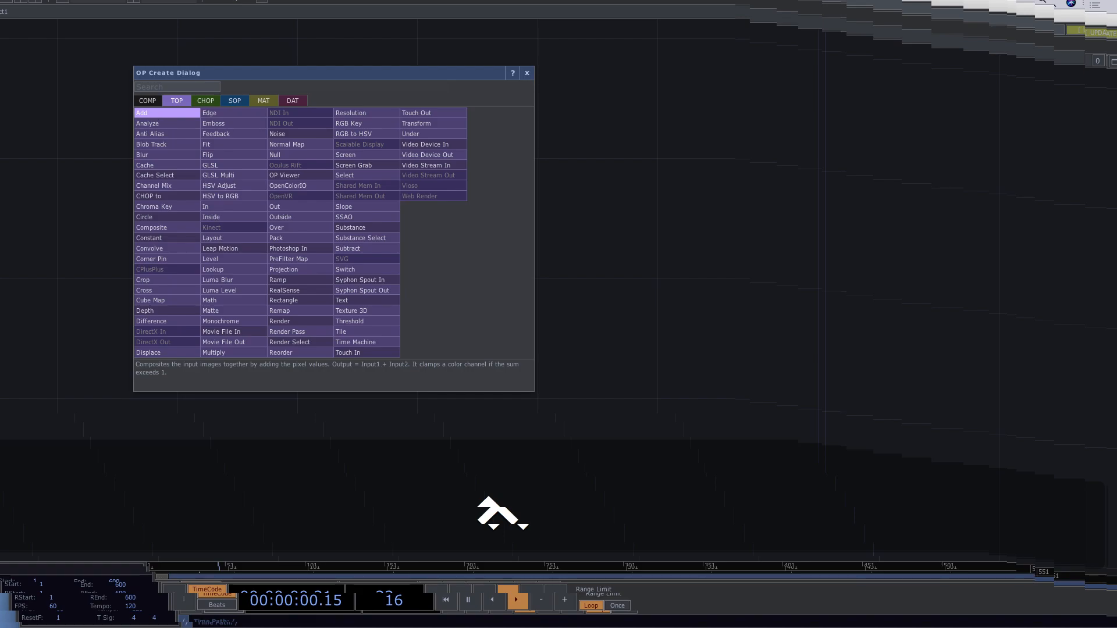
# Place a Level TOP named level1 in the network, shifted to the right.
pyautogui.click(258, 259)
pyautogui.click(319, 162)
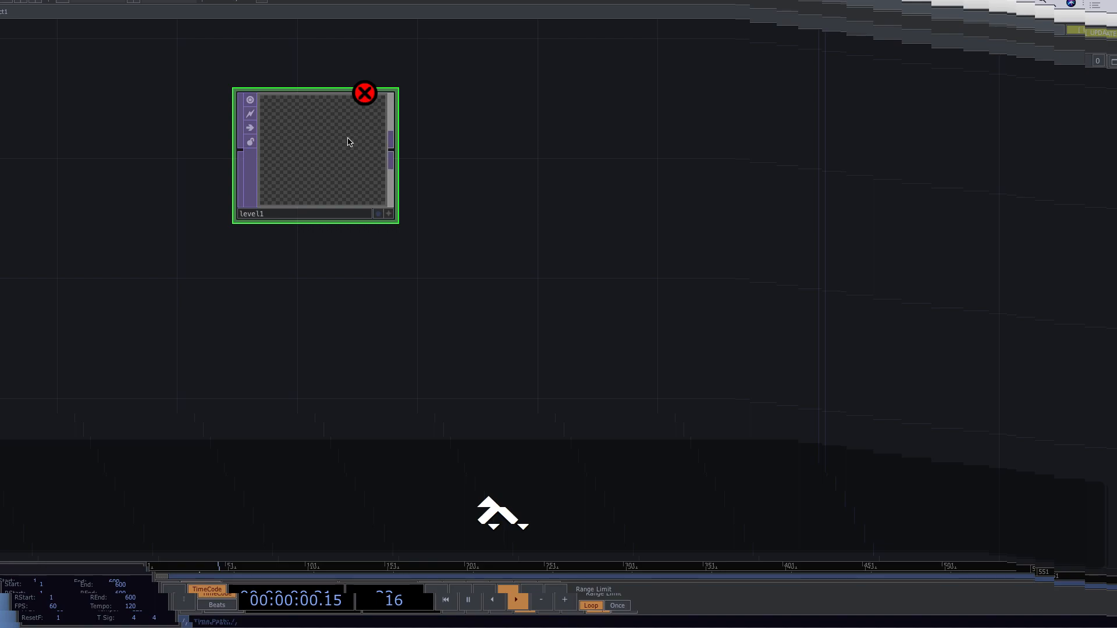
pyautogui.moveTo(322, 142); pyautogui.dragTo(382, 146)
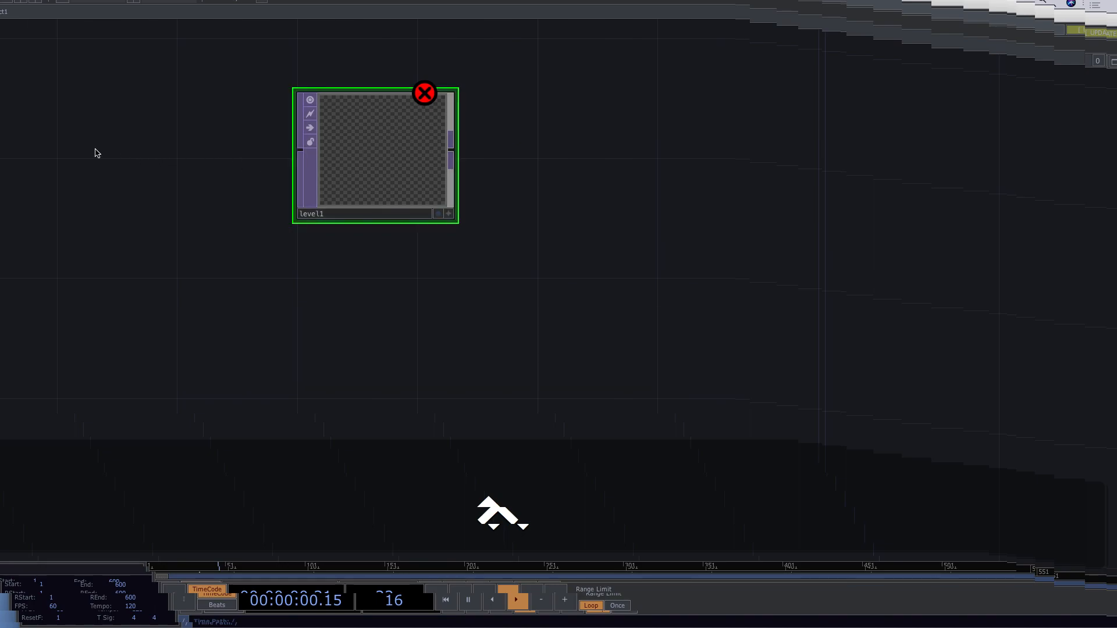
pyautogui.press('Tab')
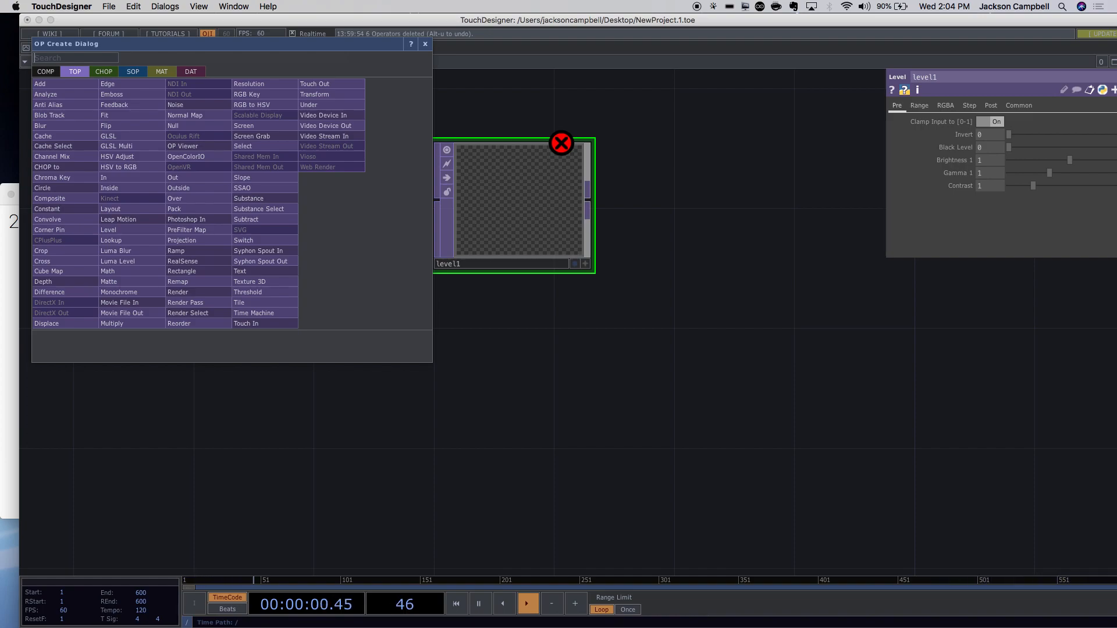
# Add the banana Movie File In (moviefilein1) and arrange it left of level1.
pyautogui.write('mov')
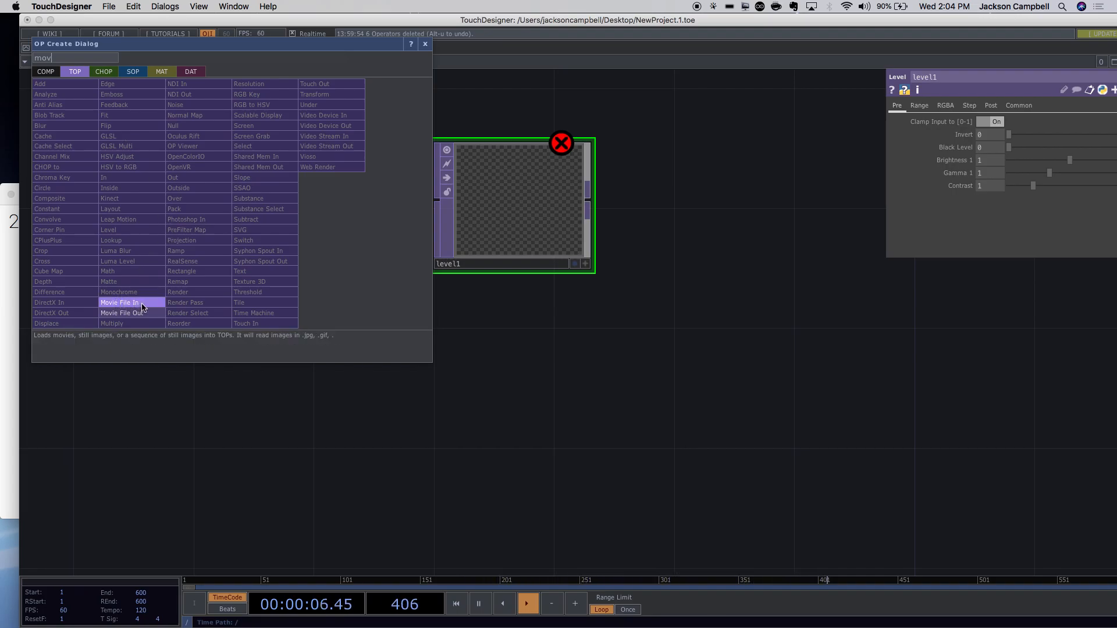
pyautogui.click(142, 307)
pyautogui.click(291, 205)
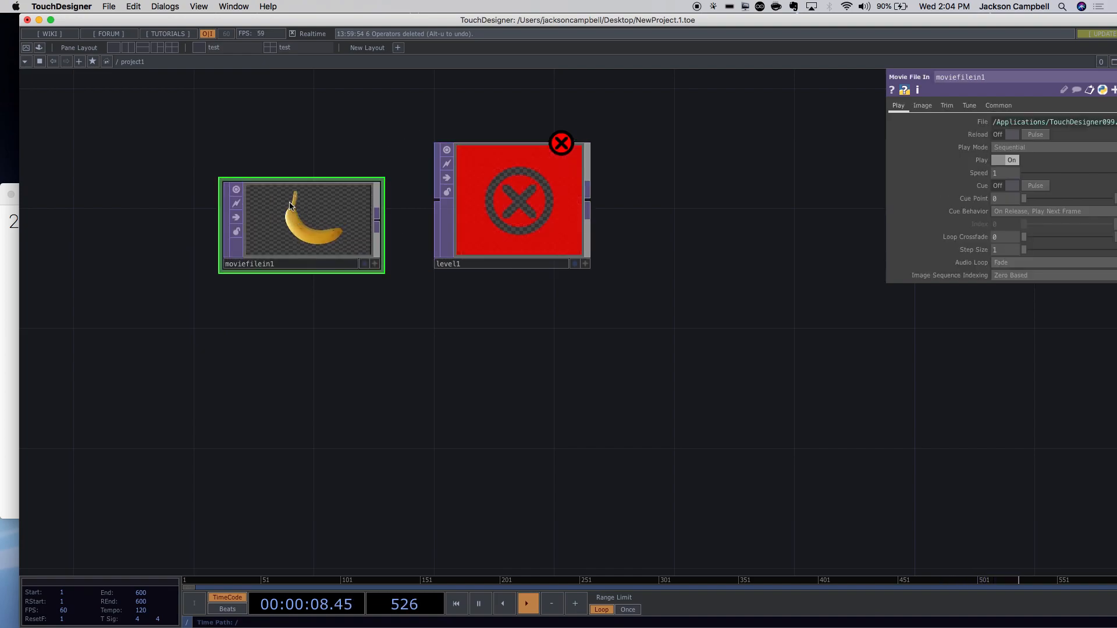
pyautogui.moveTo(299, 204); pyautogui.dragTo(239, 175)
pyautogui.click(486, 217)
pyautogui.moveTo(486, 217); pyautogui.dragTo(456, 217)
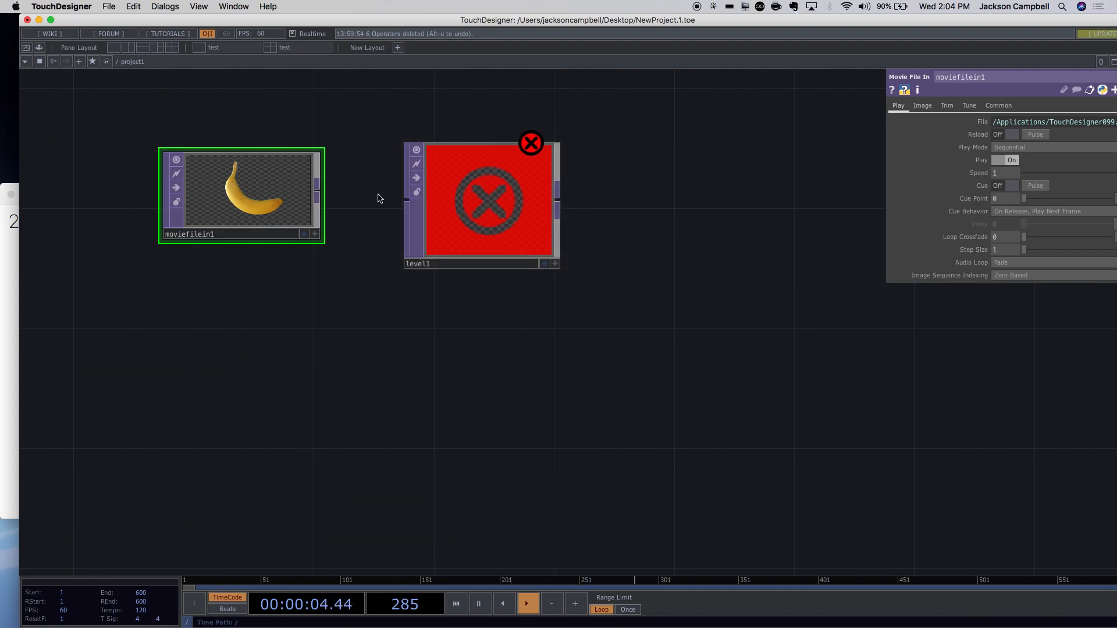
pyautogui.moveTo(316, 196); pyautogui.dragTo(233, 196)
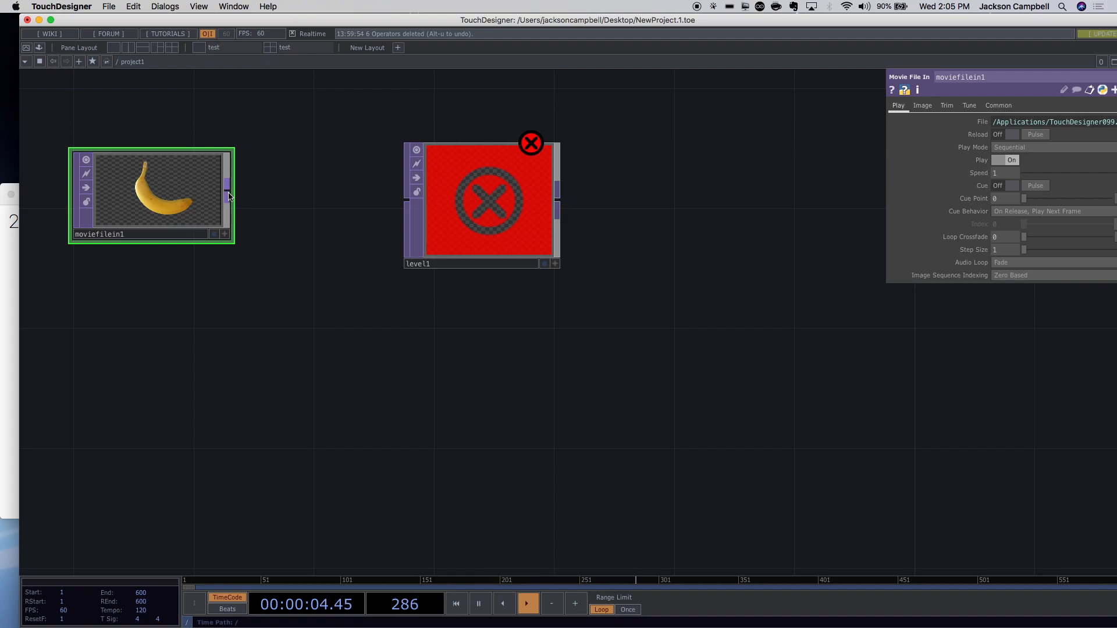
pyautogui.moveTo(229, 196); pyautogui.dragTo(400, 200)
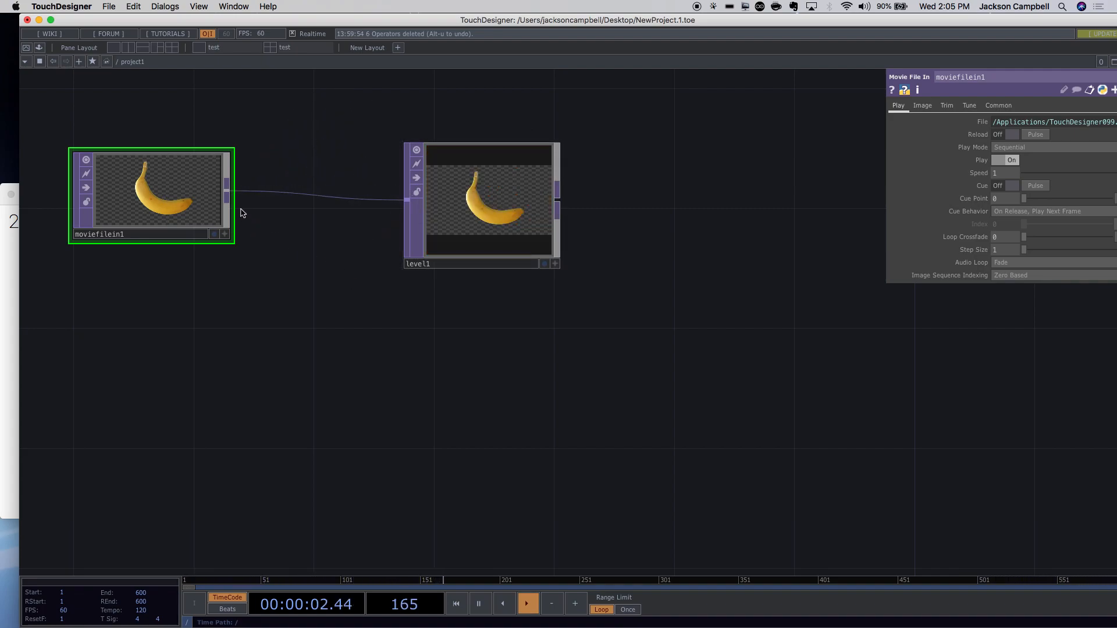
# Wire moviefilein1's output into level1's input so level1 shows the banana.
pyautogui.moveTo(230, 190); pyautogui.dragTo(406, 199)
pyautogui.moveTo(826, 226); pyautogui.dragTo(752, 219)
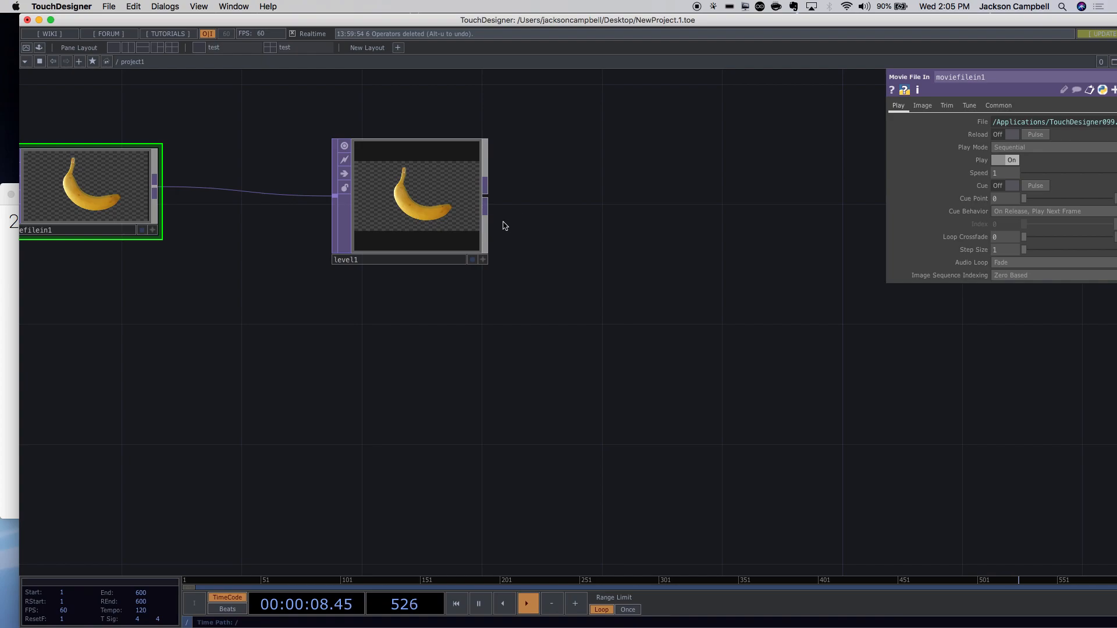
pyautogui.scroll(5, 434, 208)
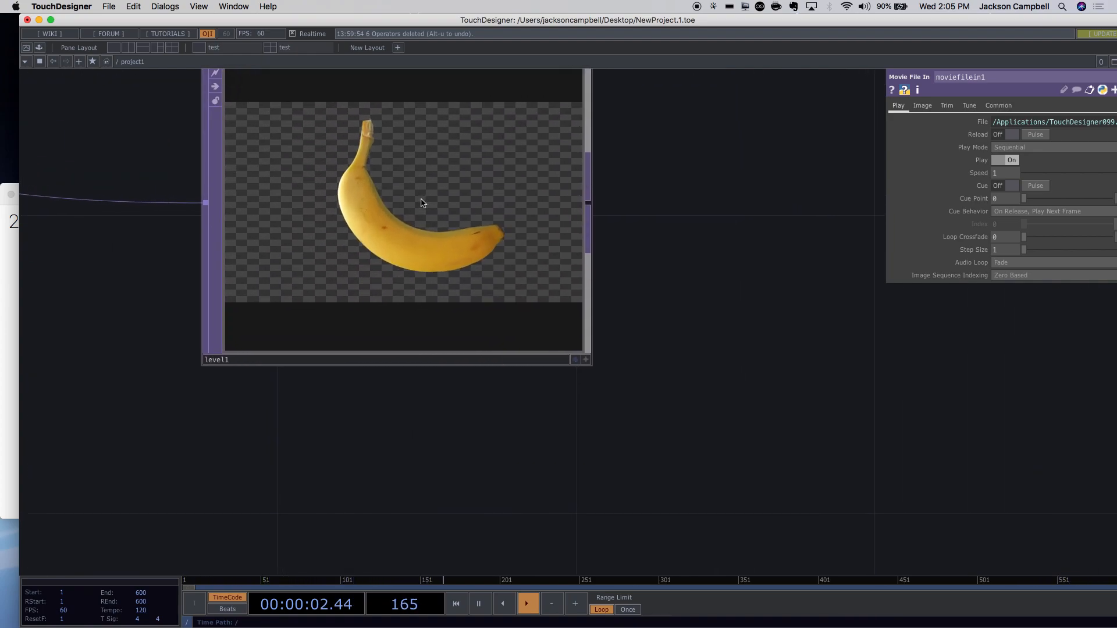
pyautogui.press('u')
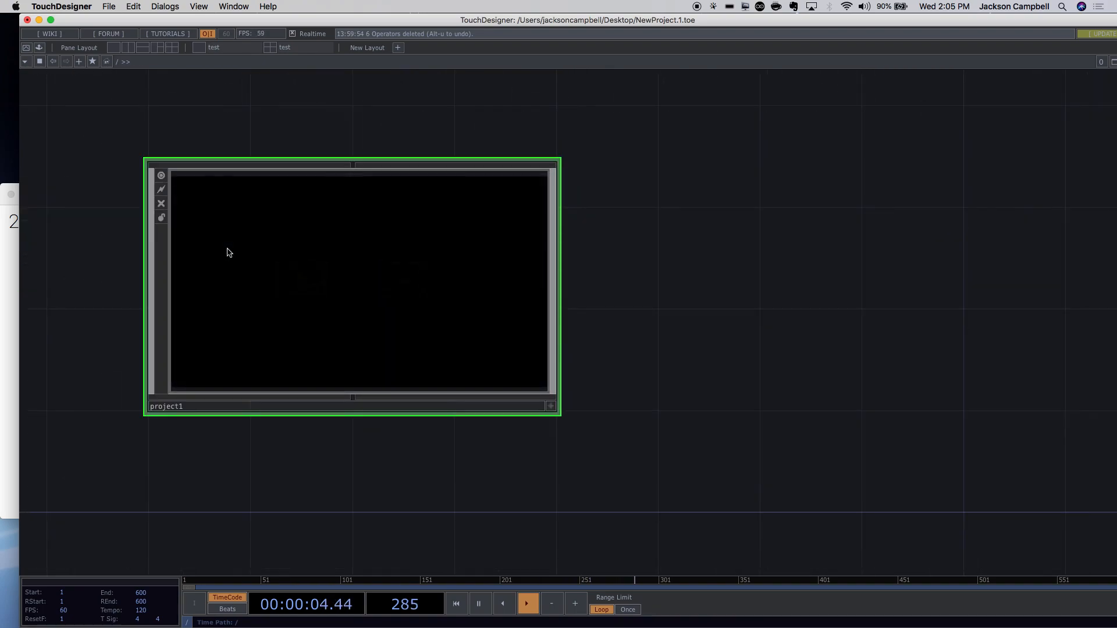
pyautogui.press('i')
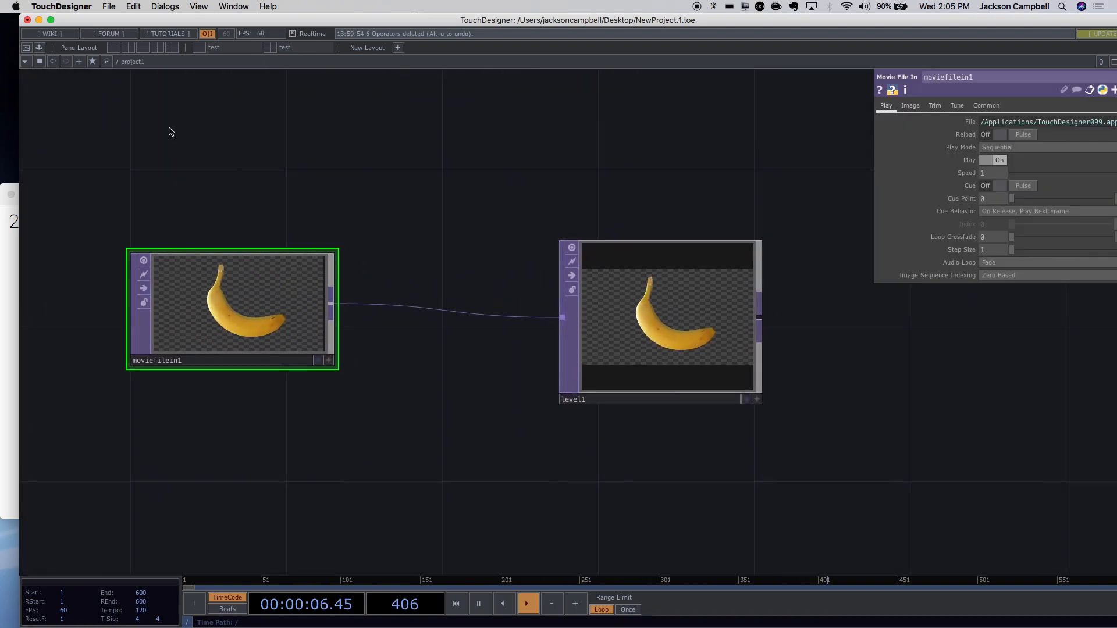
pyautogui.scroll(1, 295, 200)
pyautogui.scroll(3, 289, 327)
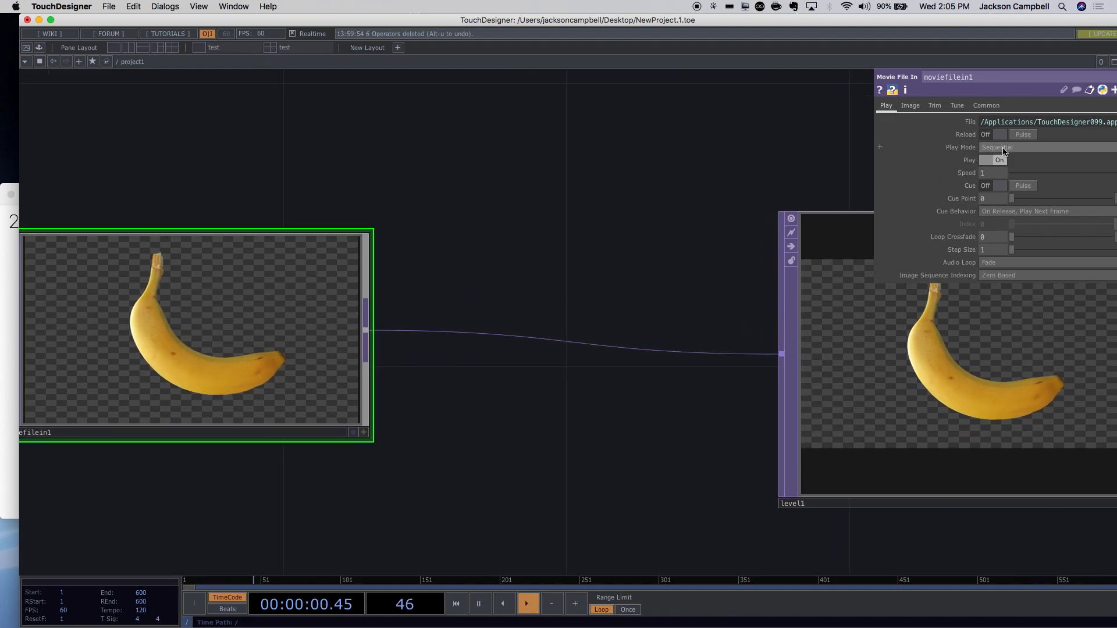
pyautogui.click(908, 107)
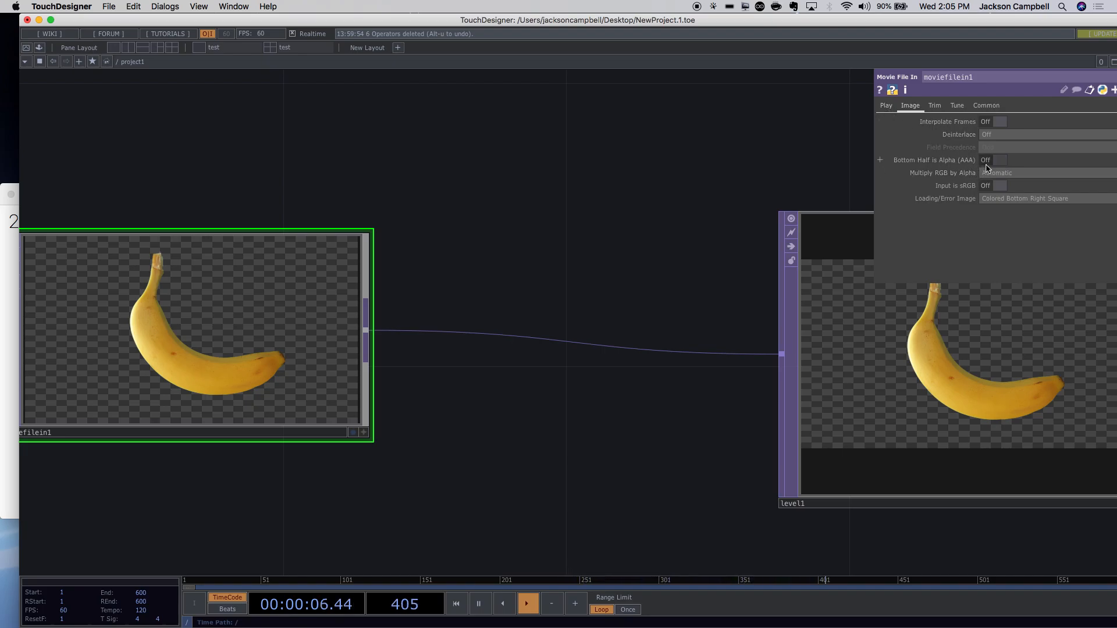
pyautogui.click(990, 164)
pyautogui.click(990, 166)
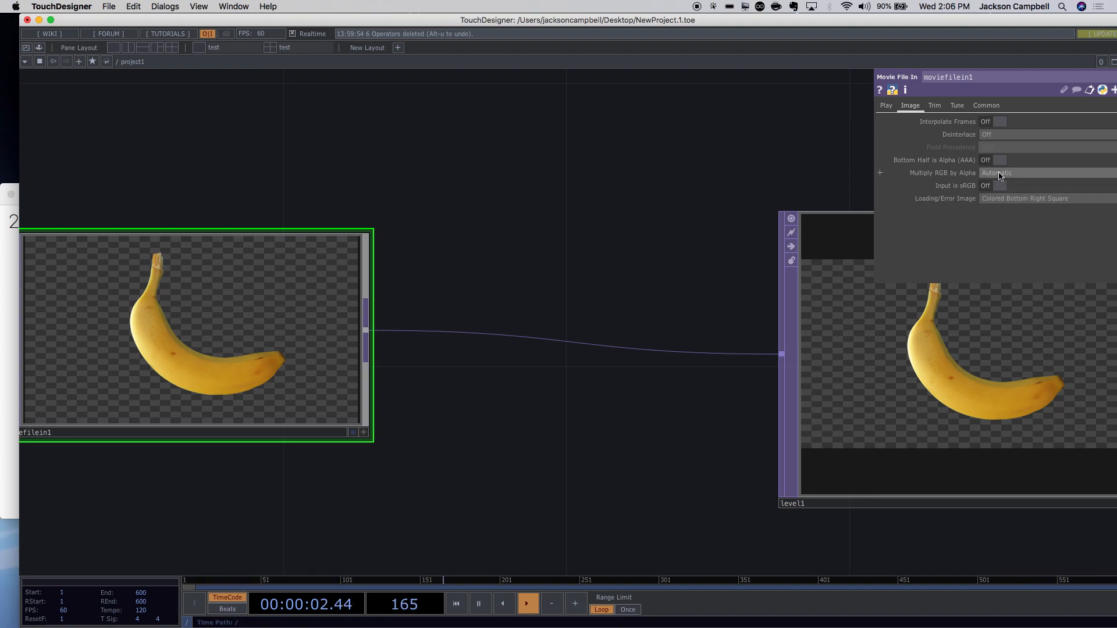
pyautogui.click(999, 174)
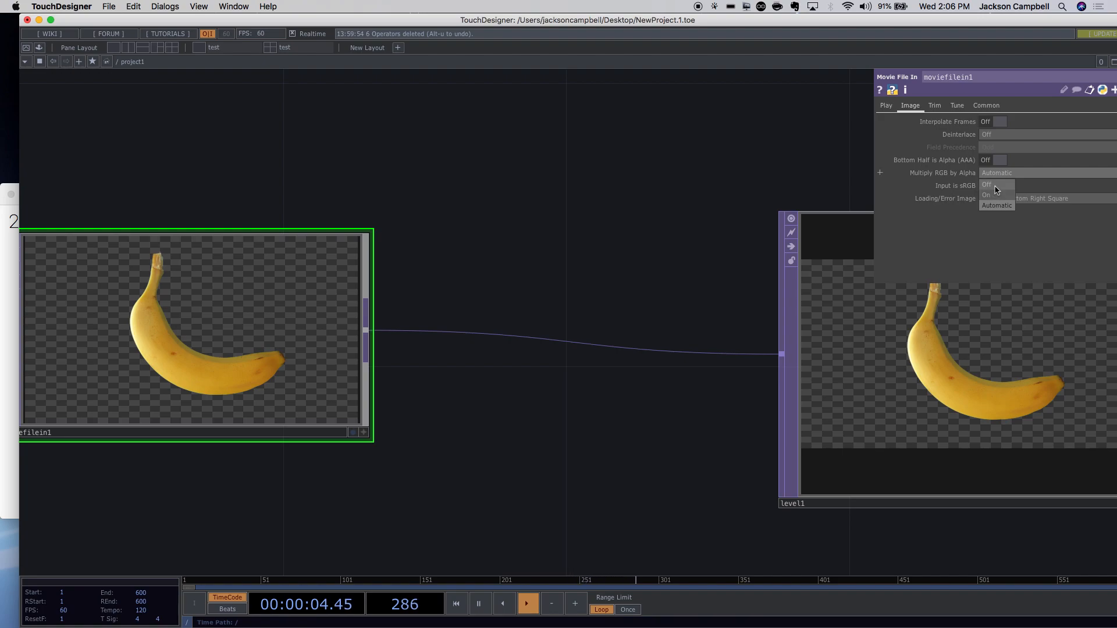
pyautogui.click(990, 185)
pyautogui.click(993, 174)
pyautogui.click(990, 196)
pyautogui.click(994, 173)
pyautogui.click(992, 206)
pyautogui.click(935, 107)
pyautogui.click(957, 107)
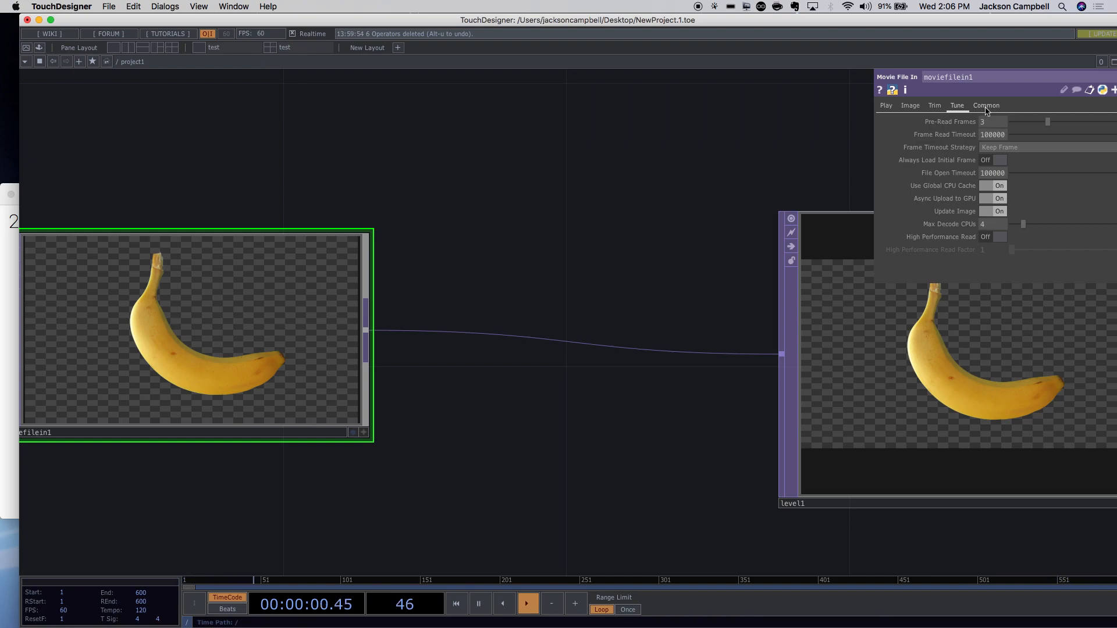
pyautogui.click(986, 108)
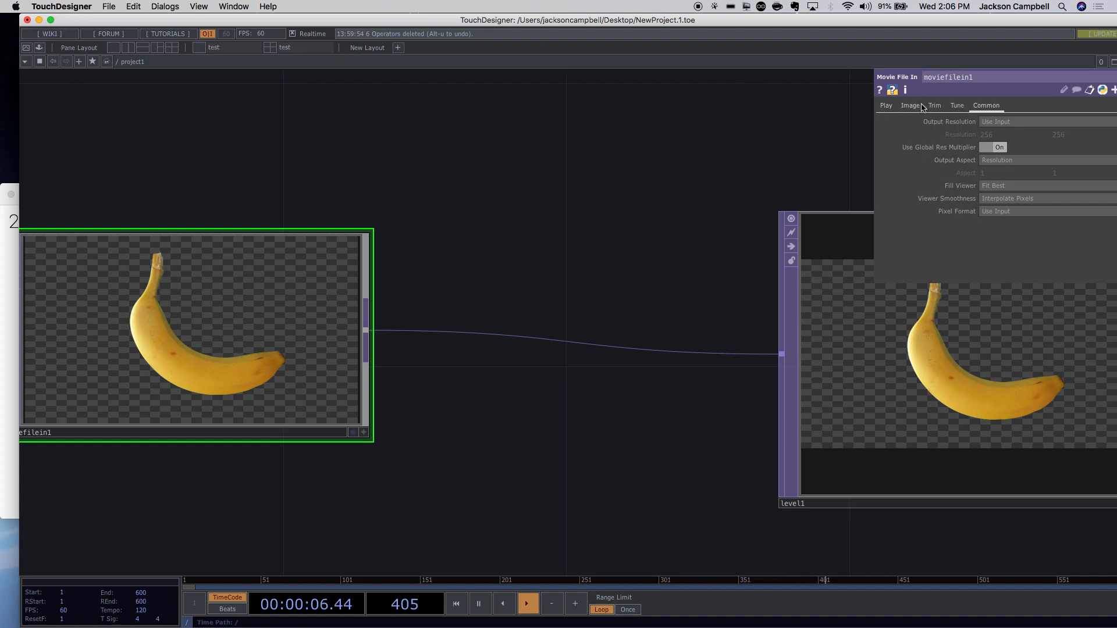
pyautogui.click(884, 107)
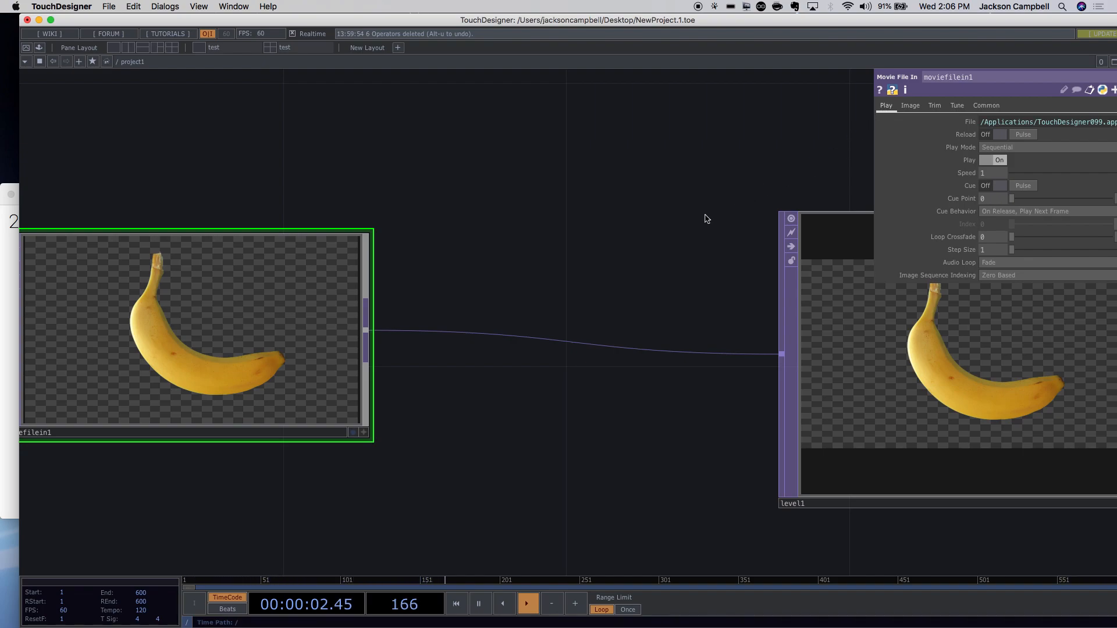
pyautogui.click(70, 7)
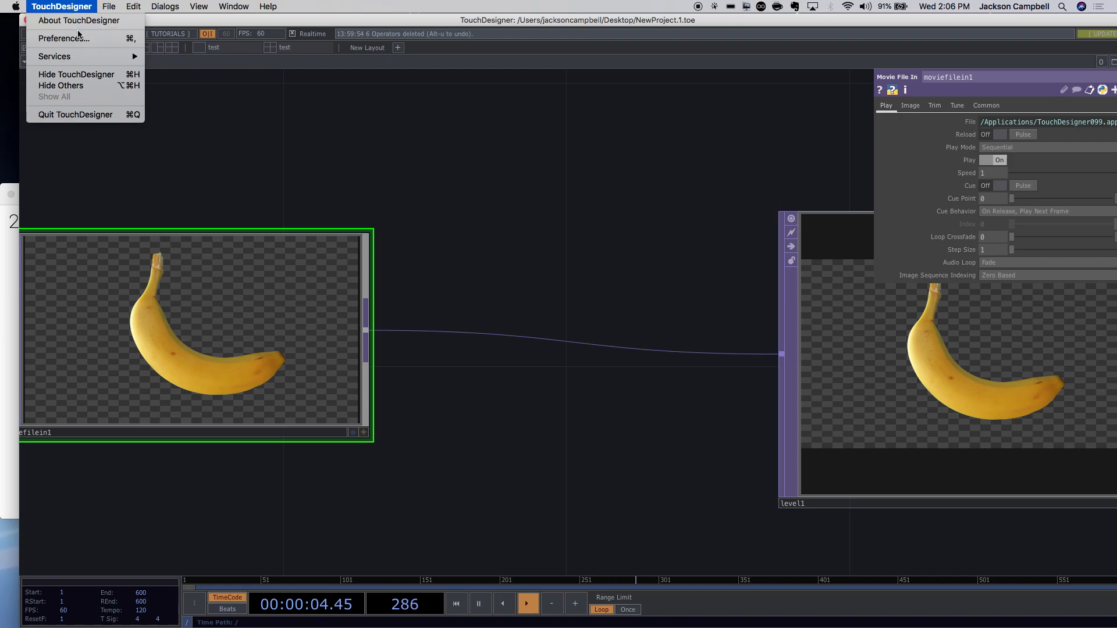
pyautogui.click(78, 37)
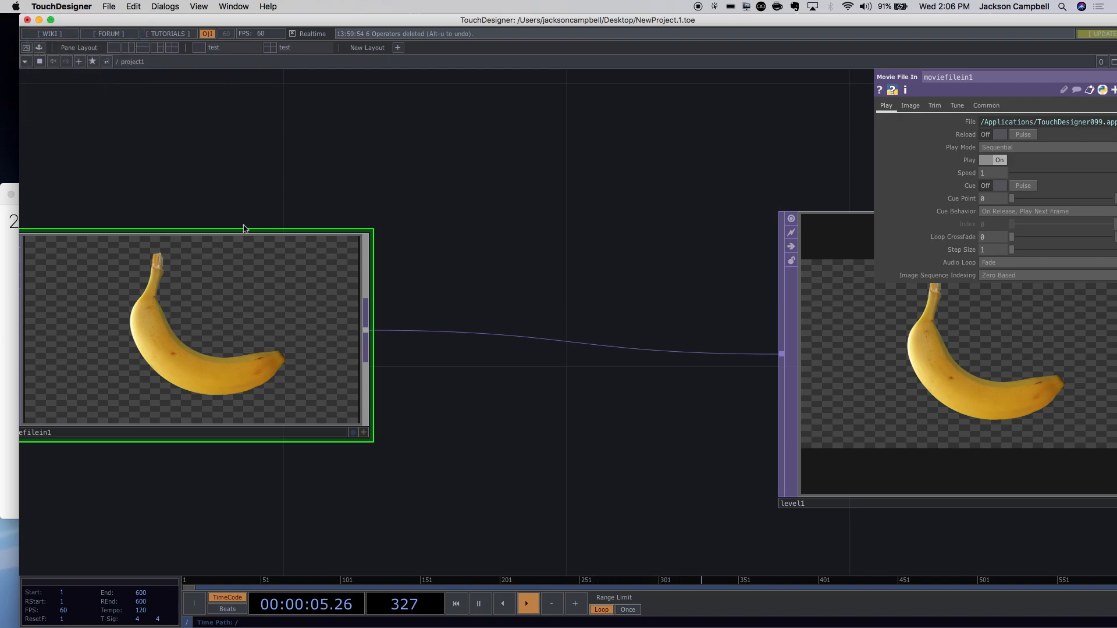
pyautogui.click(562, 163)
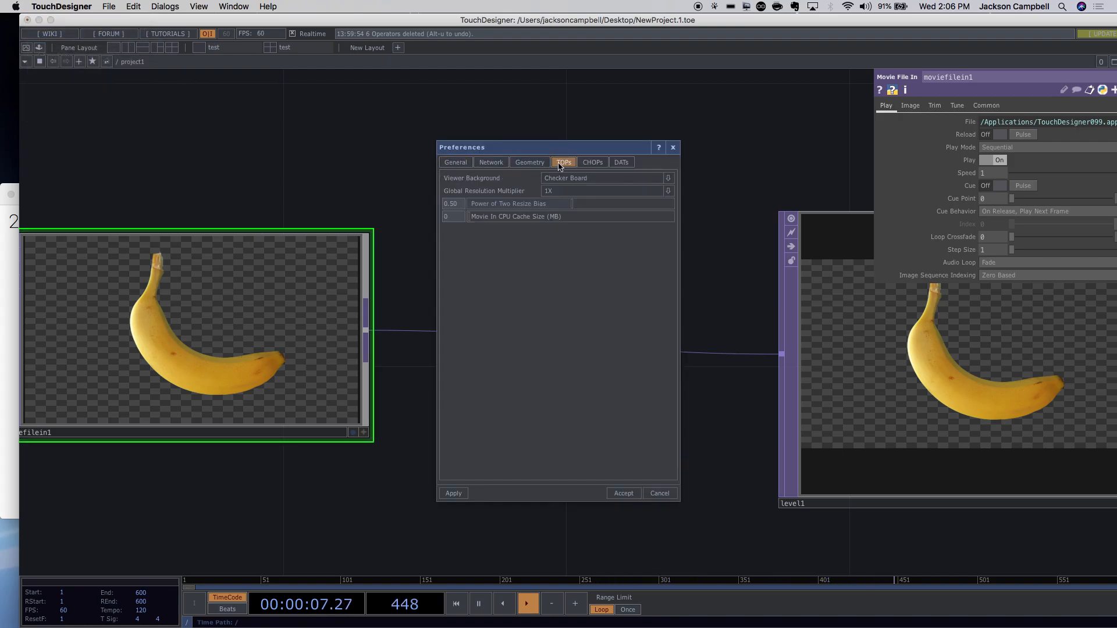
pyautogui.click(585, 179)
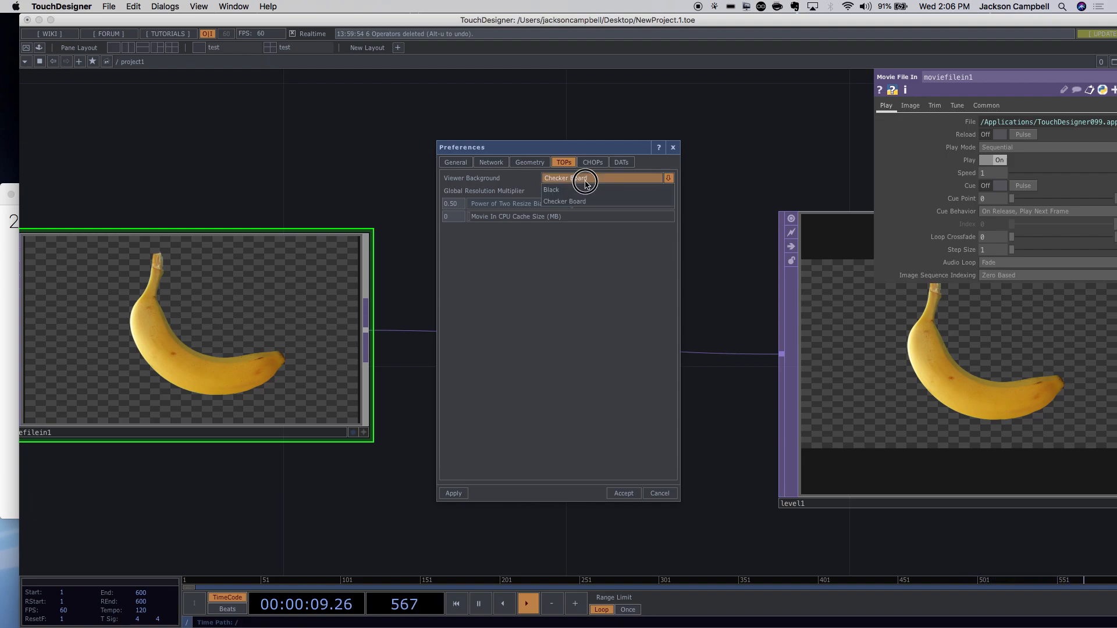
pyautogui.click(580, 190)
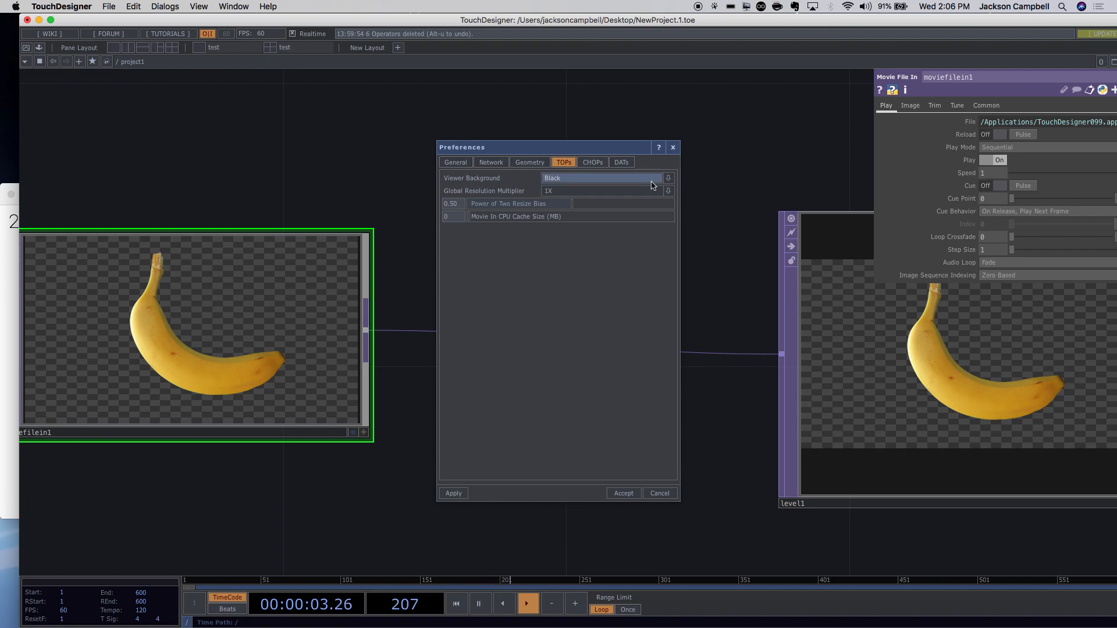
pyautogui.click(452, 493)
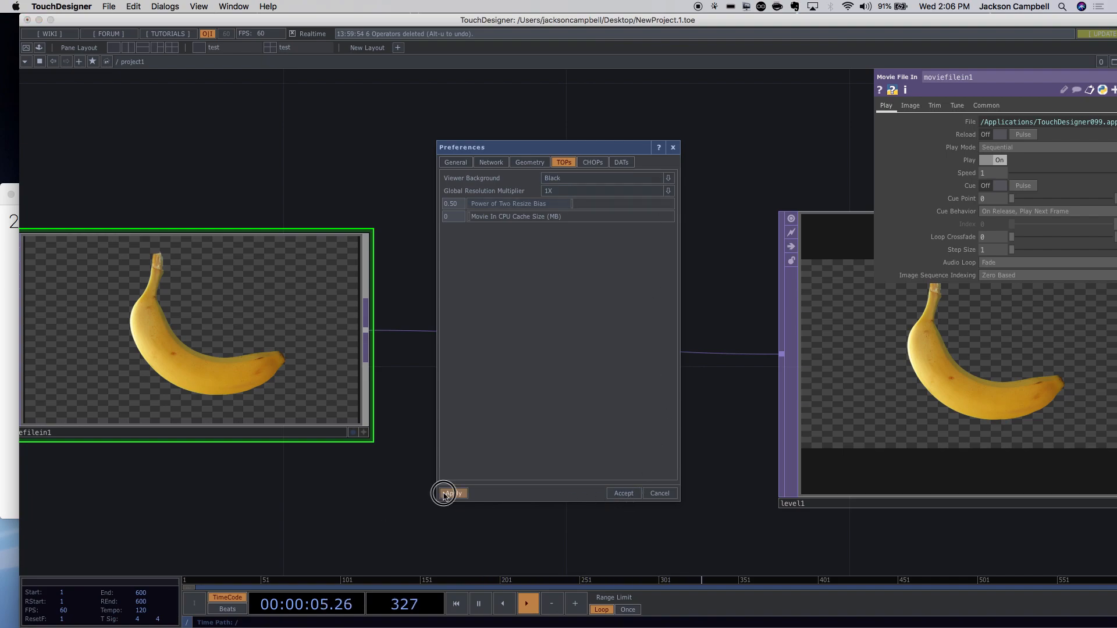
pyautogui.click(564, 177)
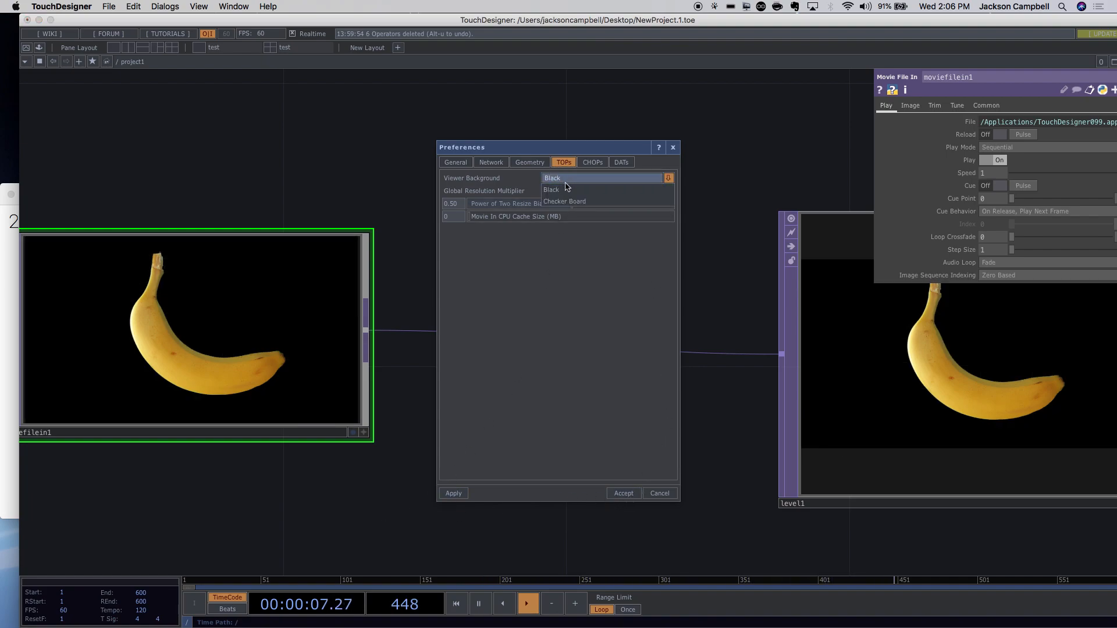
pyautogui.click(568, 200)
pyautogui.click(453, 493)
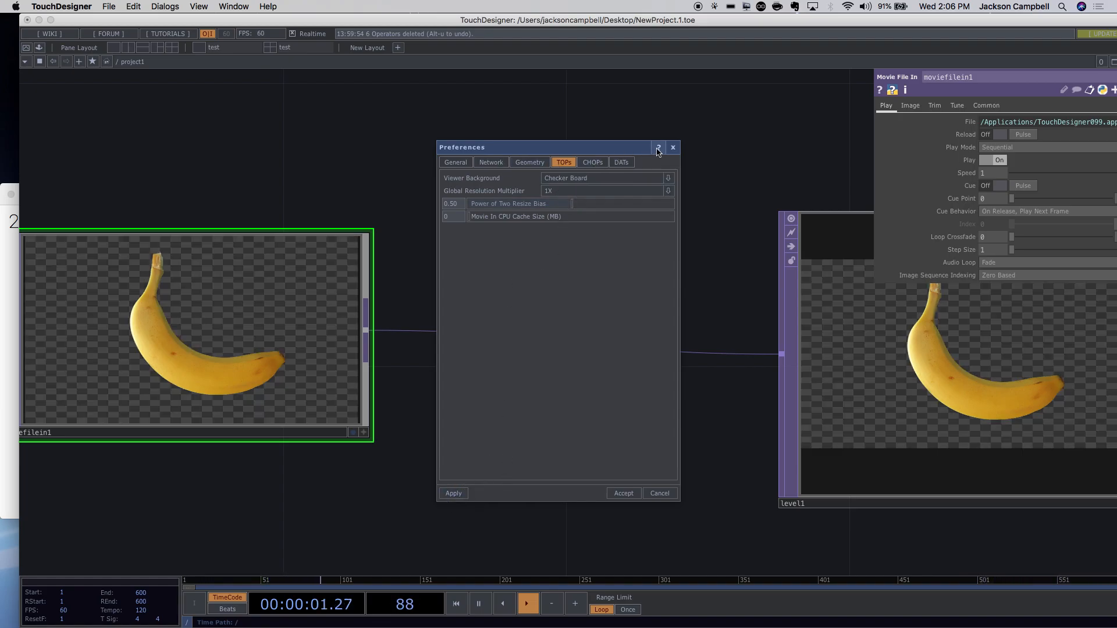
pyautogui.click(673, 147)
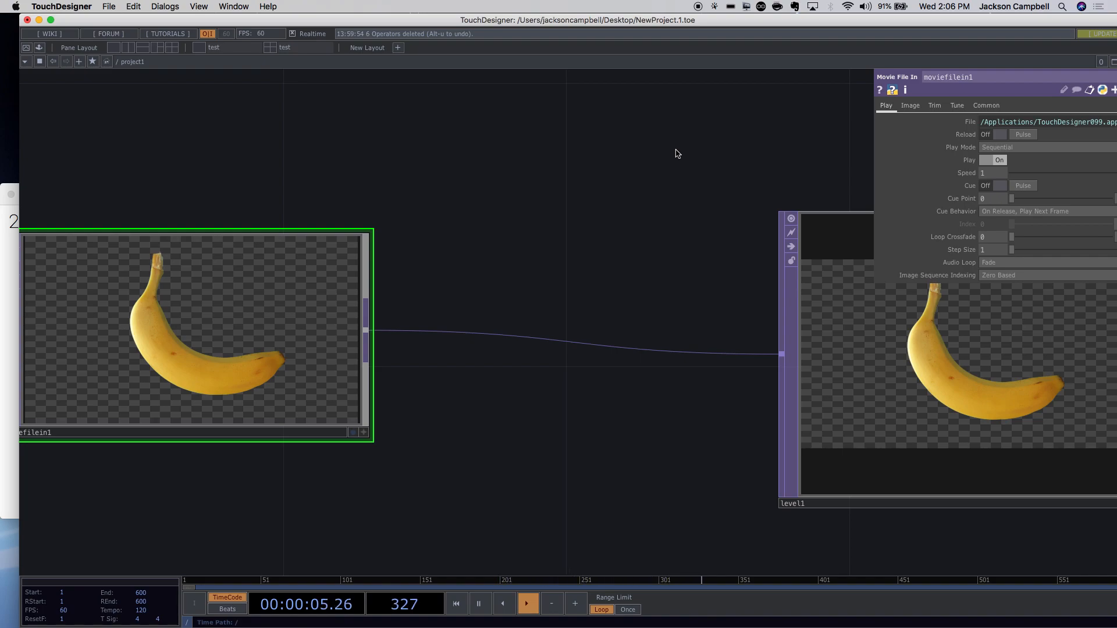
# Move moviefilein1 closer to level1 and frame both banana nodes in view.
pyautogui.moveTo(718, 212); pyautogui.dragTo(615, 226)
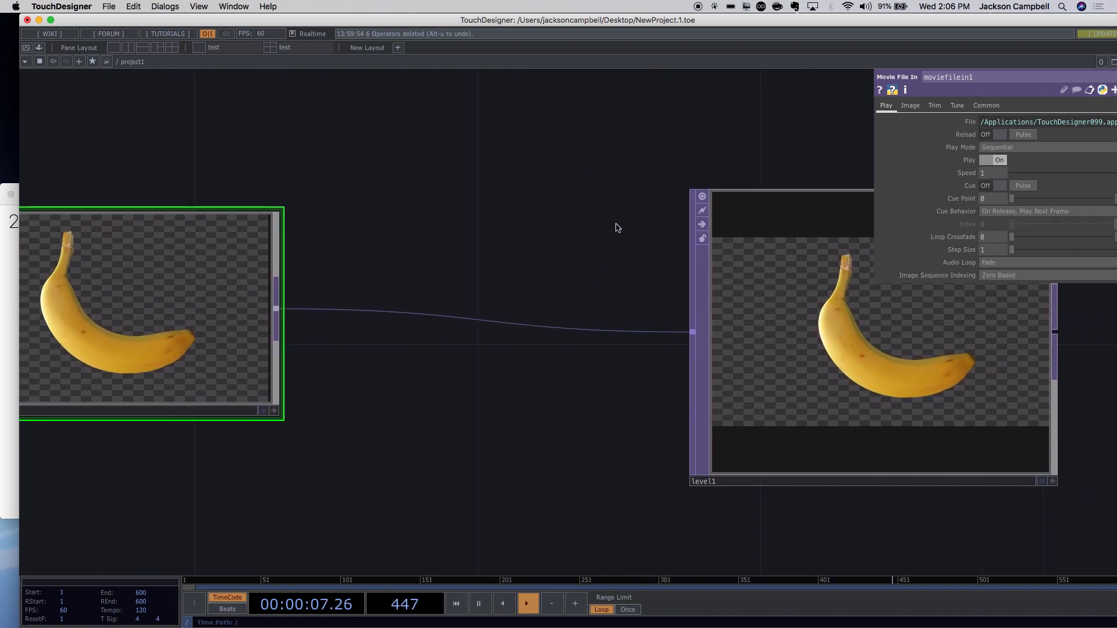
pyautogui.scroll(-2, 568, 271)
pyautogui.moveTo(207, 311); pyautogui.dragTo(385, 313)
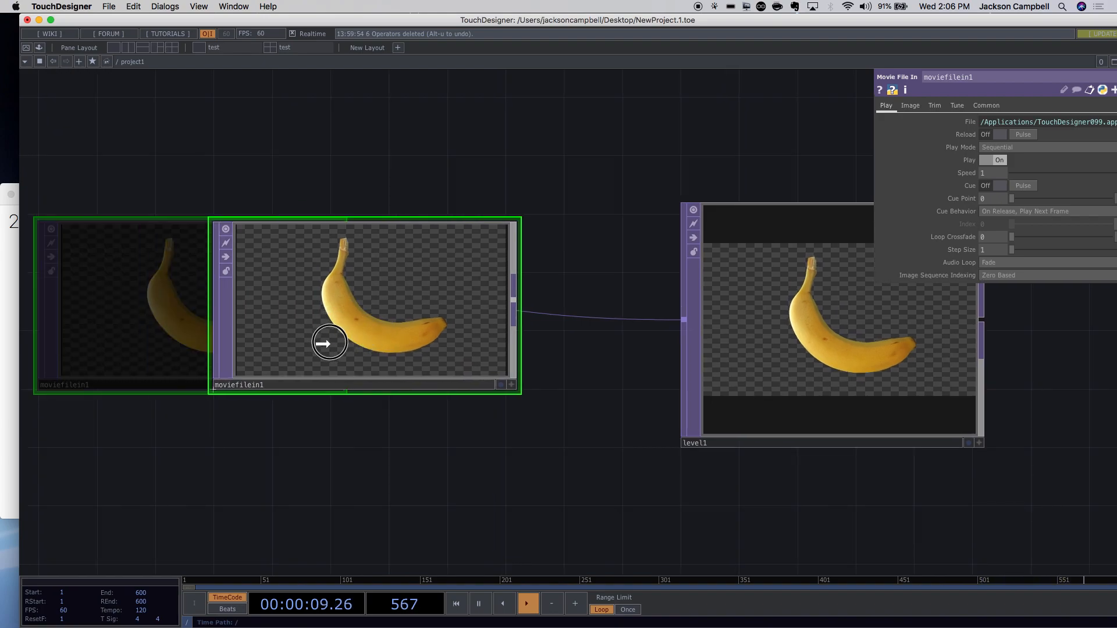
pyautogui.moveTo(572, 454); pyautogui.dragTo(443, 478)
pyautogui.scroll(-5, 500, 464)
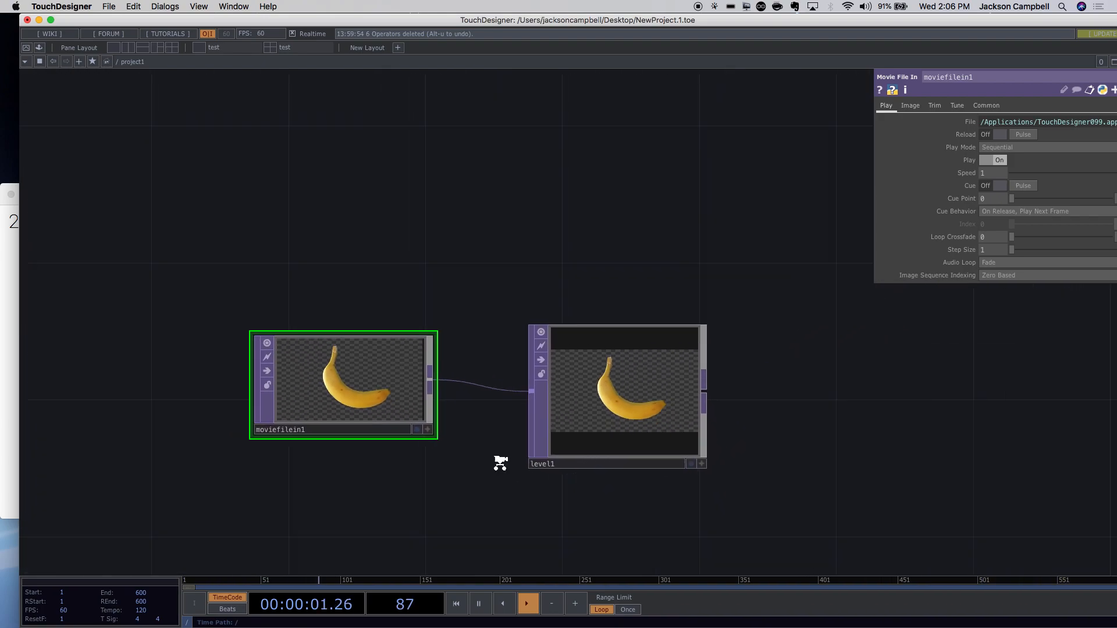
pyautogui.scroll(5, 646, 428)
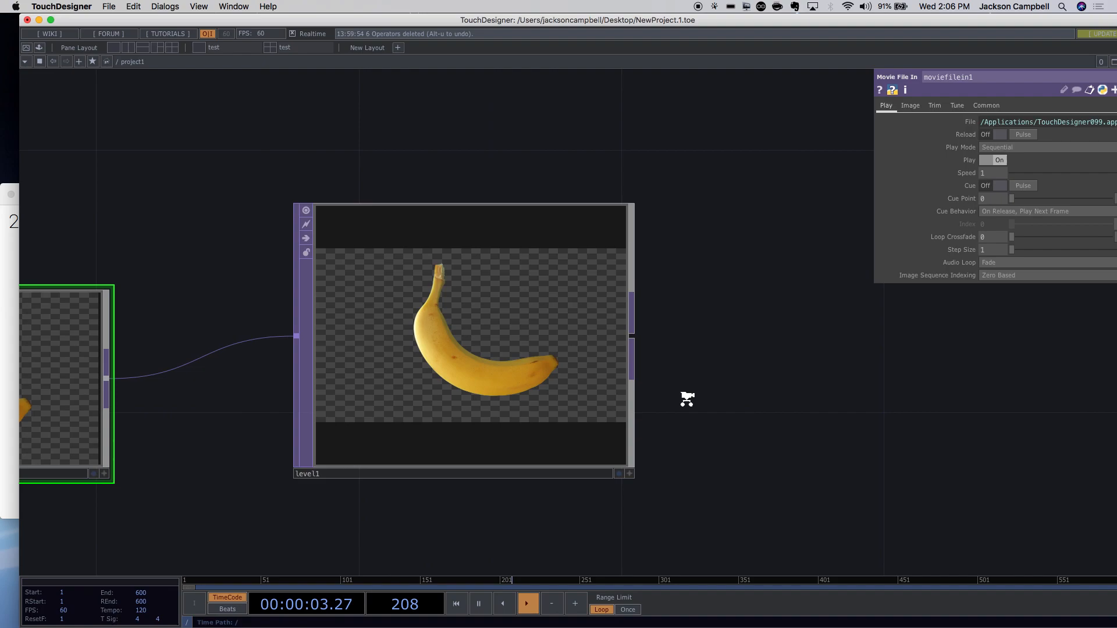
pyautogui.scroll(2, 689, 399)
pyautogui.scroll(-6, 692, 402)
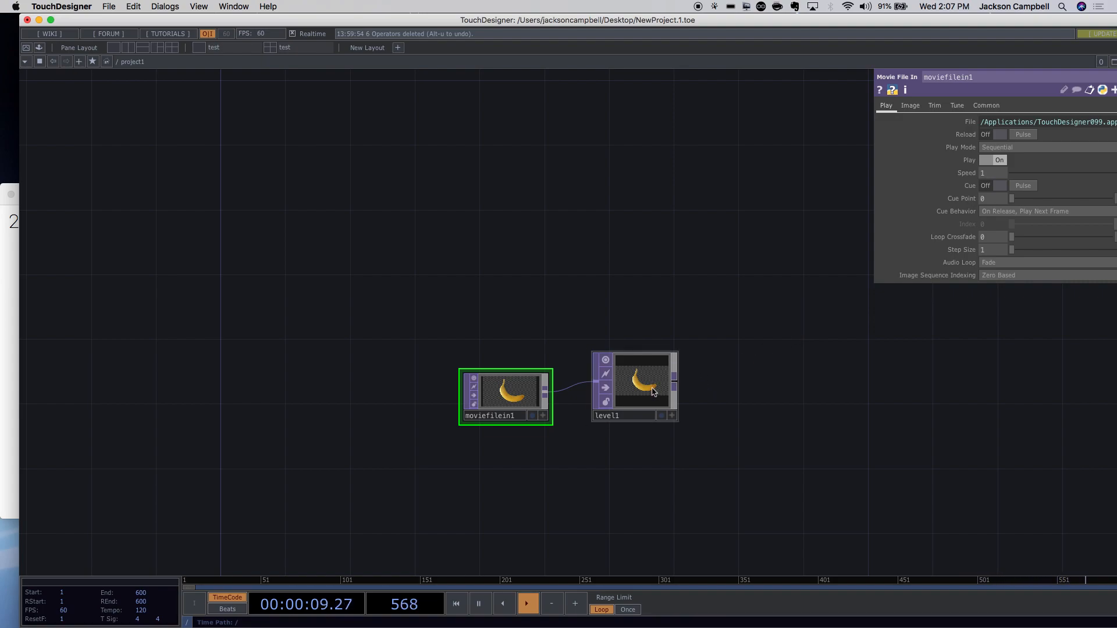
# Select level1 to show its Level parameters and make the workspace full screen.
pyautogui.click(639, 418)
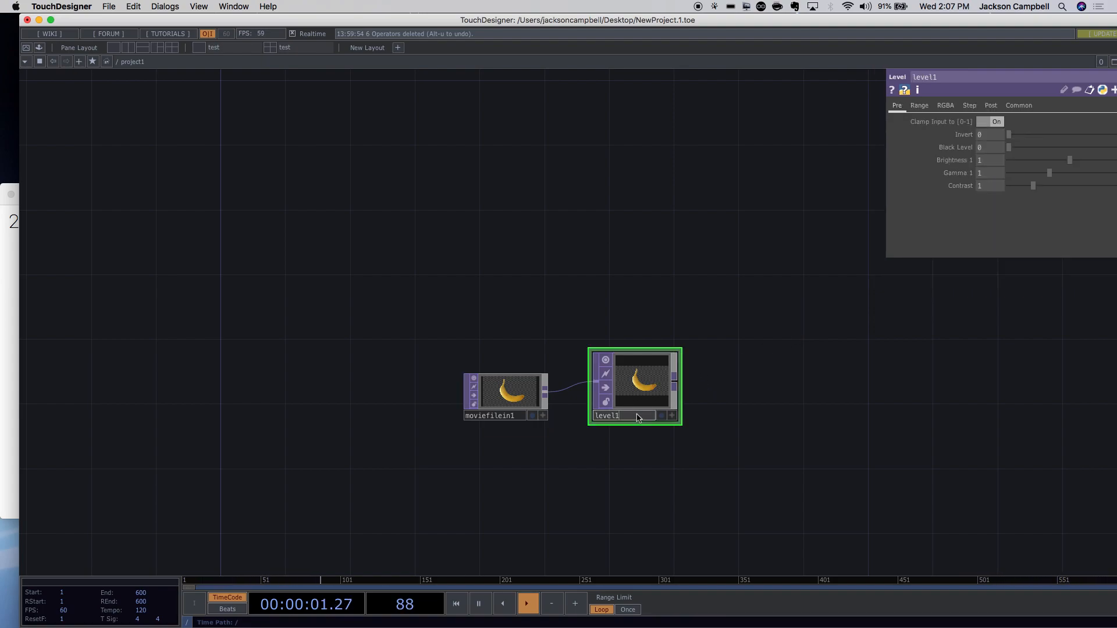
pyautogui.moveTo(637, 414); pyautogui.dragTo(633, 420)
pyautogui.scroll(3, 1062, 147)
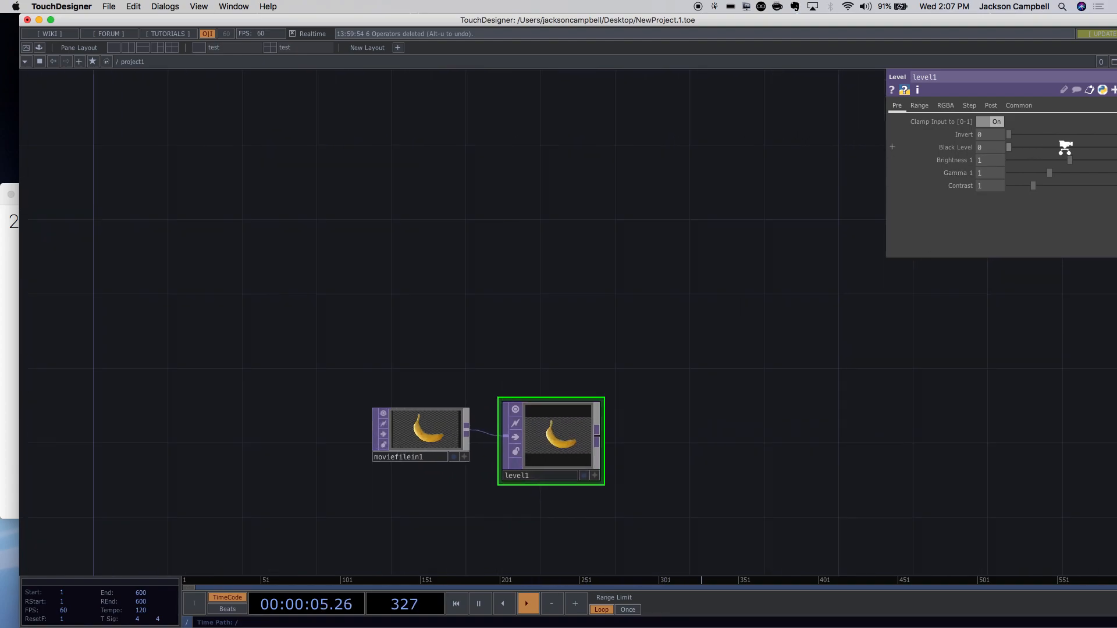
pyautogui.scroll(-1, 1065, 147)
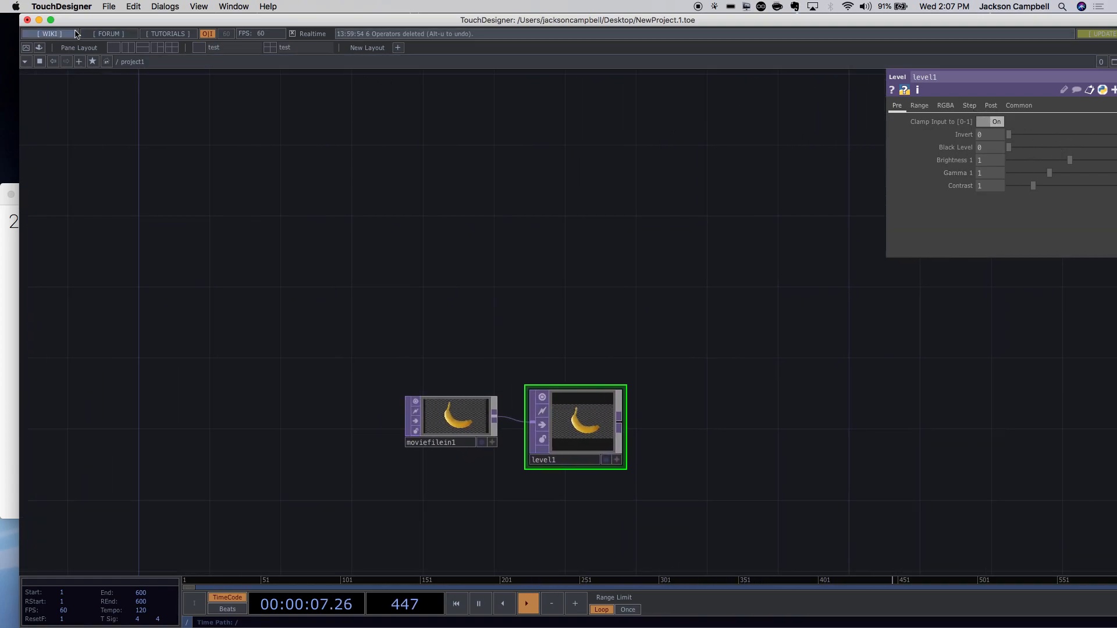
pyautogui.click(51, 20)
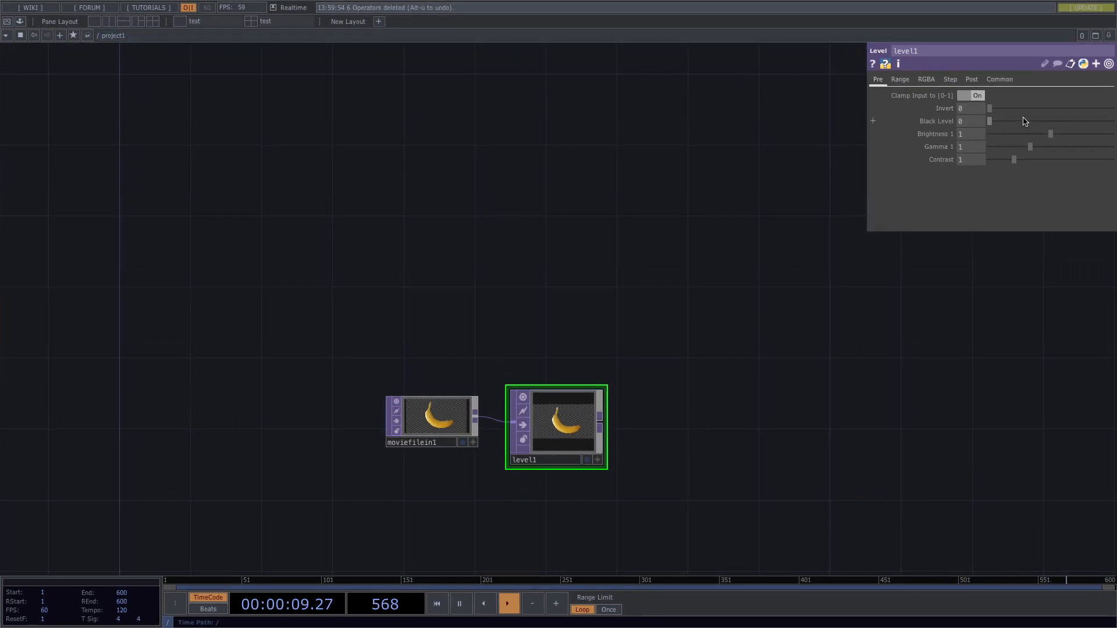
# Set level1's Black Level 0.553, Brightness 1.6 and Gamma 1.24.
pyautogui.moveTo(996, 122)
pyautogui.mouseDown()
pyautogui.moveTo(988, 116)
pyautogui.moveTo(1027, 120)
pyautogui.moveTo(1013, 129)
pyautogui.mouseUp()
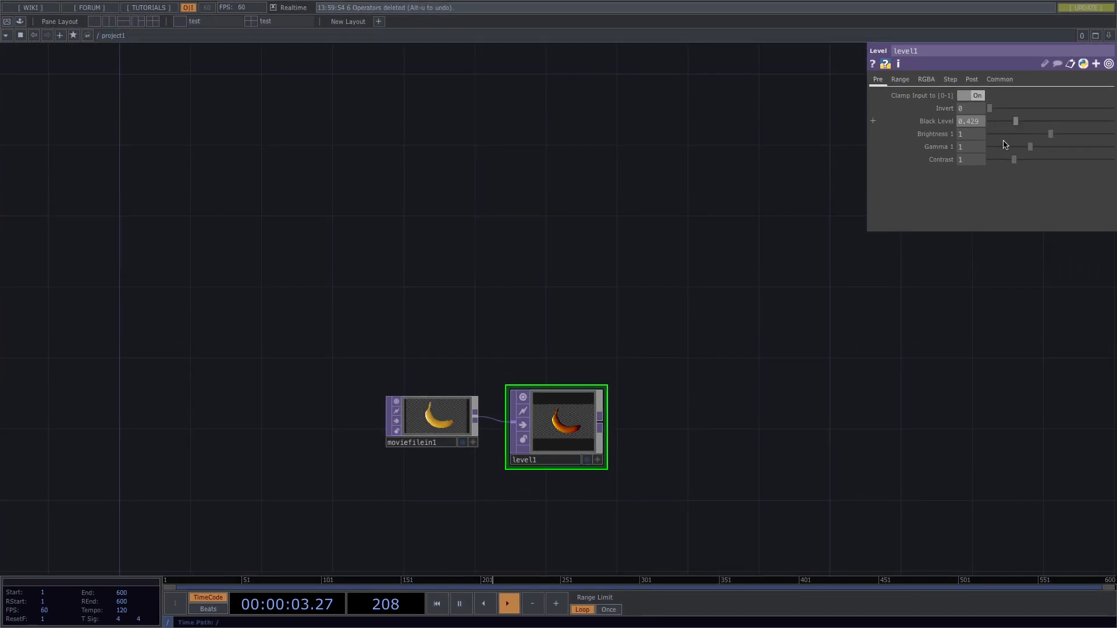
pyautogui.scroll(5, 673, 452)
pyautogui.scroll(4, 613, 416)
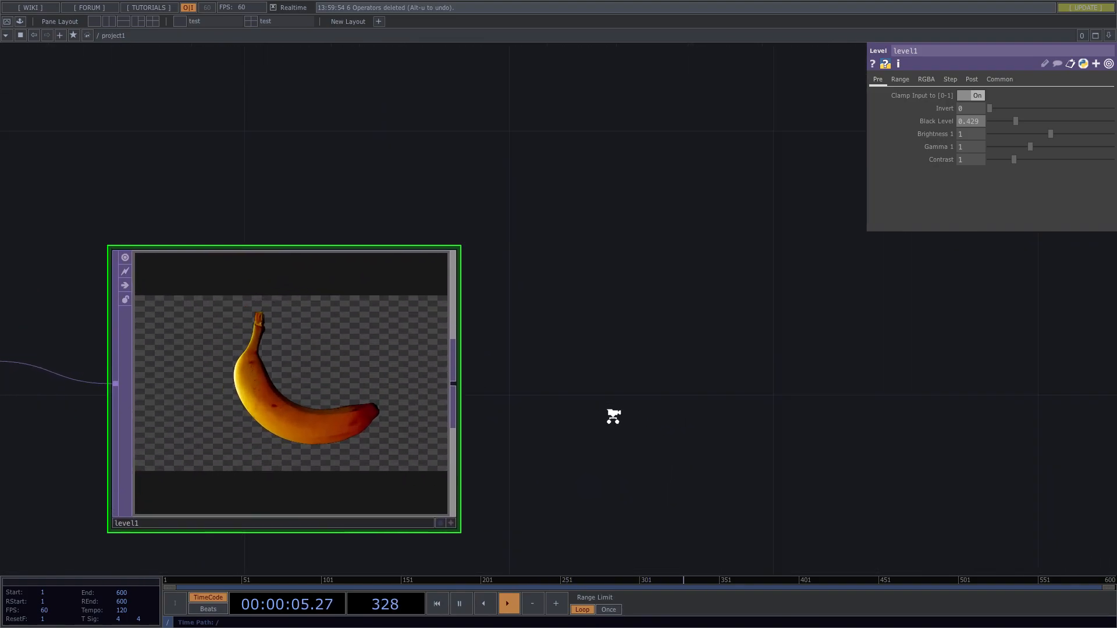
pyautogui.scroll(1, 614, 416)
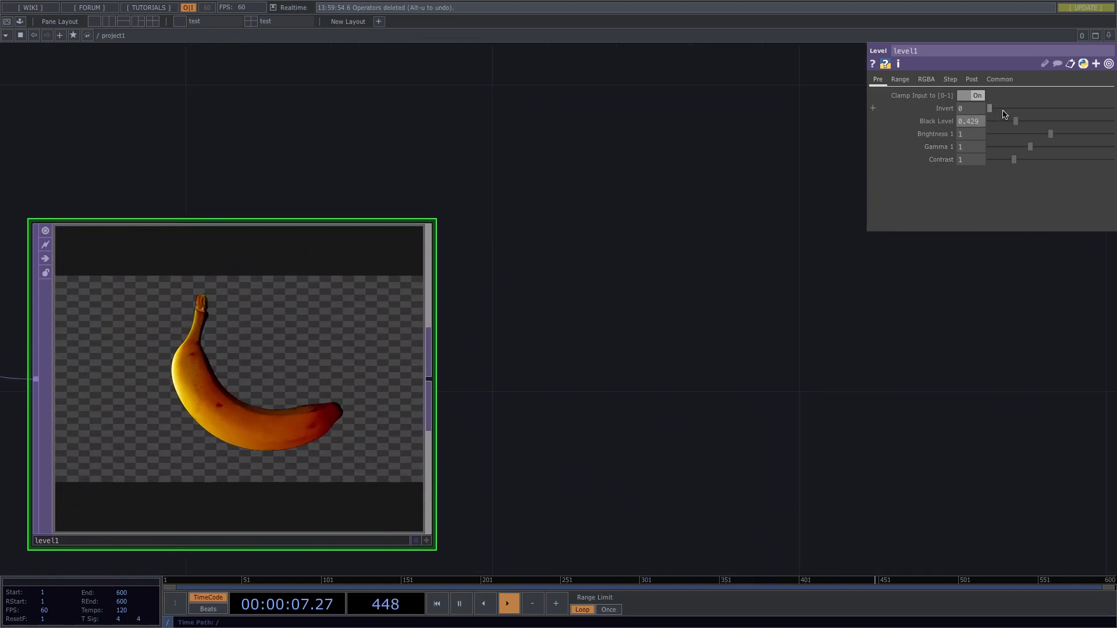
pyautogui.moveTo(1021, 122); pyautogui.dragTo(1086, 134)
pyautogui.click(1031, 148)
pyautogui.moveTo(1027, 149)
pyautogui.mouseDown()
pyautogui.moveTo(1068, 140)
pyautogui.moveTo(1040, 146)
pyautogui.mouseUp()
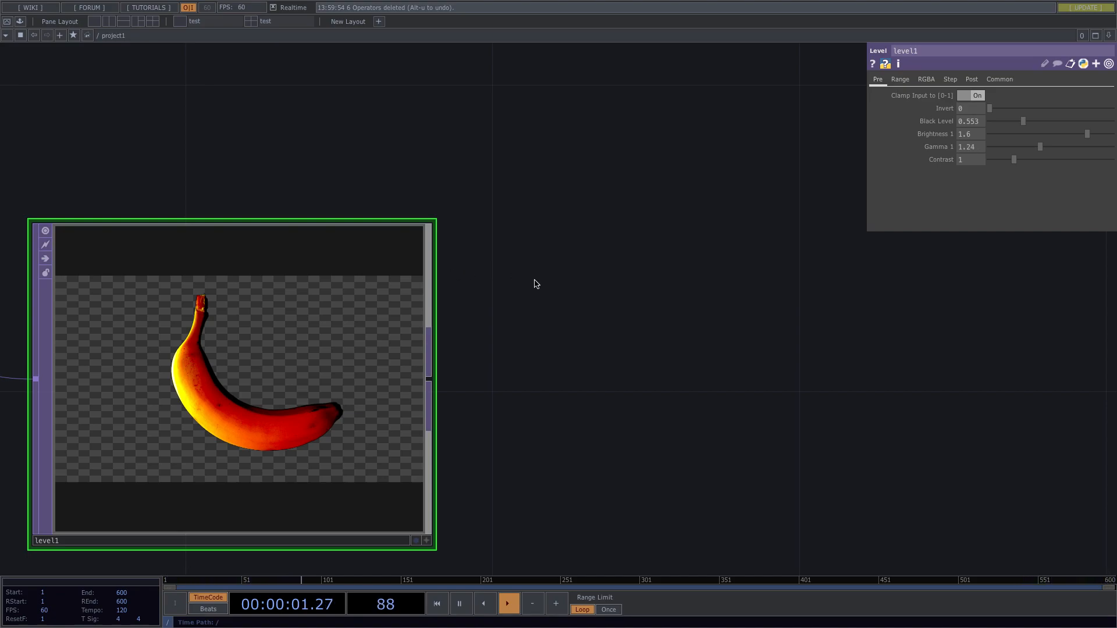
# Move level1 up and to the right of moviefilein1.
pyautogui.scroll(-5, 534, 281)
pyautogui.click(443, 327)
pyautogui.moveTo(443, 328); pyautogui.dragTo(456, 285)
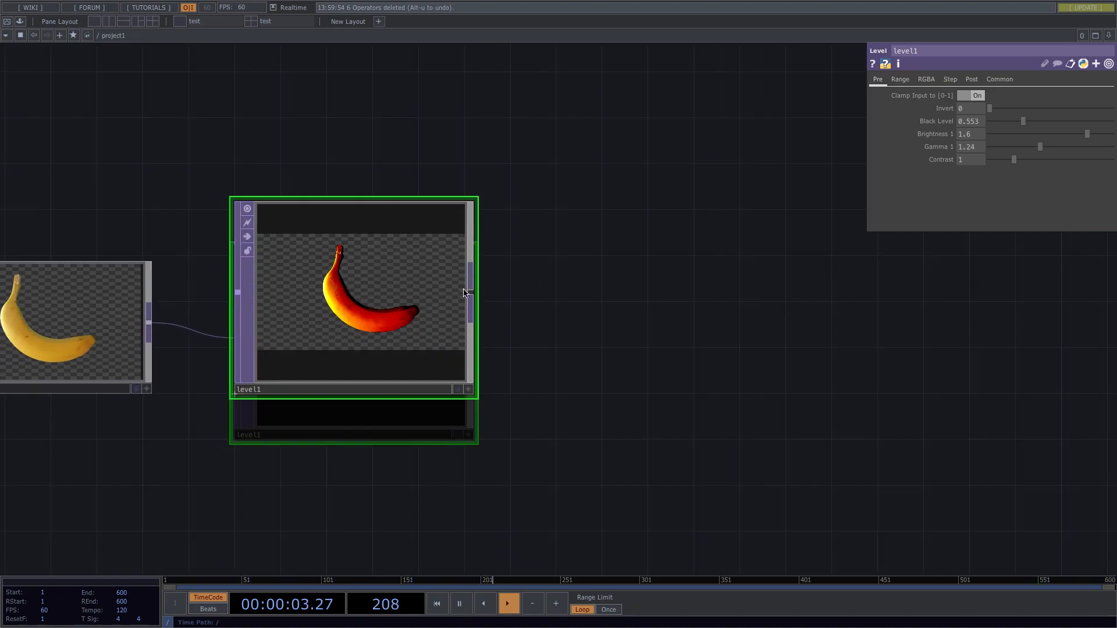
pyautogui.moveTo(413, 345); pyautogui.dragTo(470, 339)
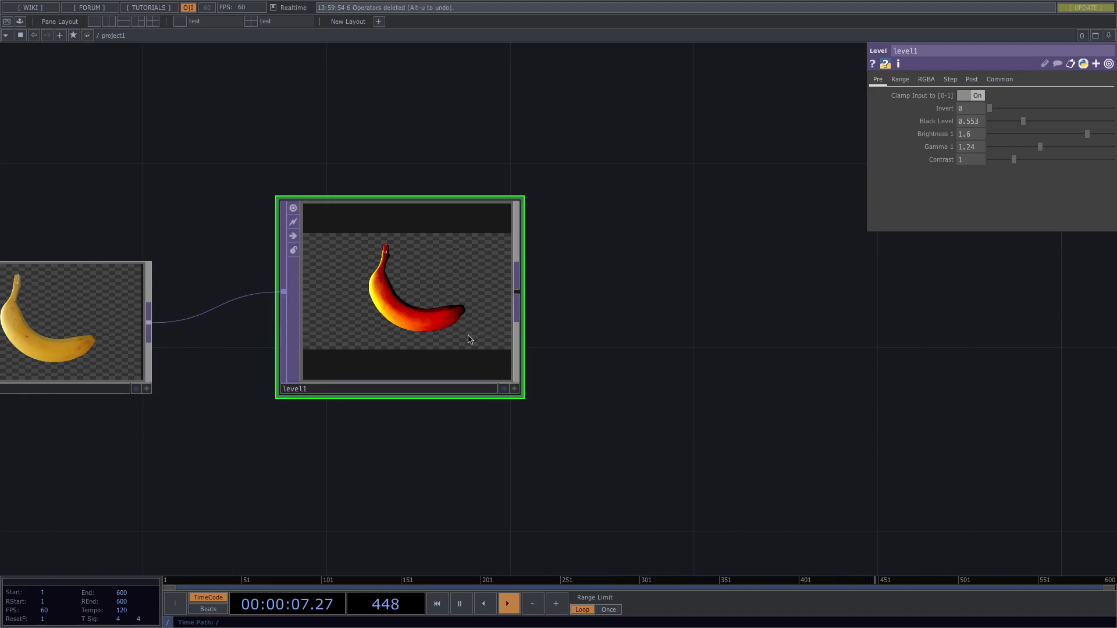
# Toggle level1's live preview on and off and shift the banana image within it.
pyautogui.click(515, 388)
pyautogui.click(517, 388)
pyautogui.click(515, 389)
pyautogui.moveTo(434, 319)
pyautogui.mouseDown()
pyautogui.moveTo(418, 349)
pyautogui.moveTo(404, 291)
pyautogui.moveTo(413, 314)
pyautogui.mouseUp()
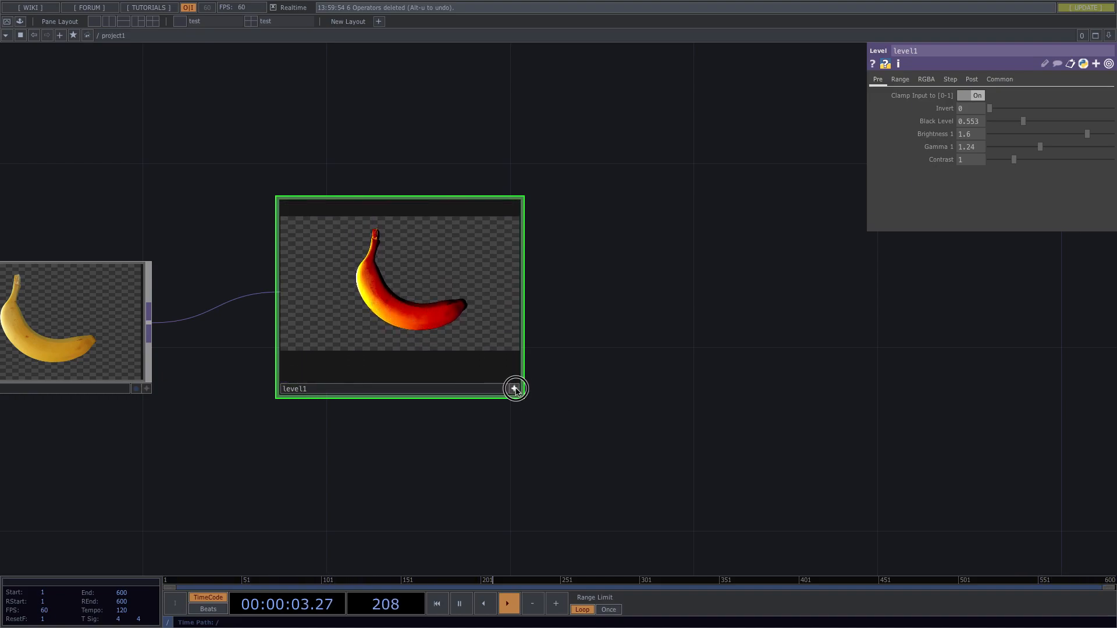
pyautogui.click(514, 389)
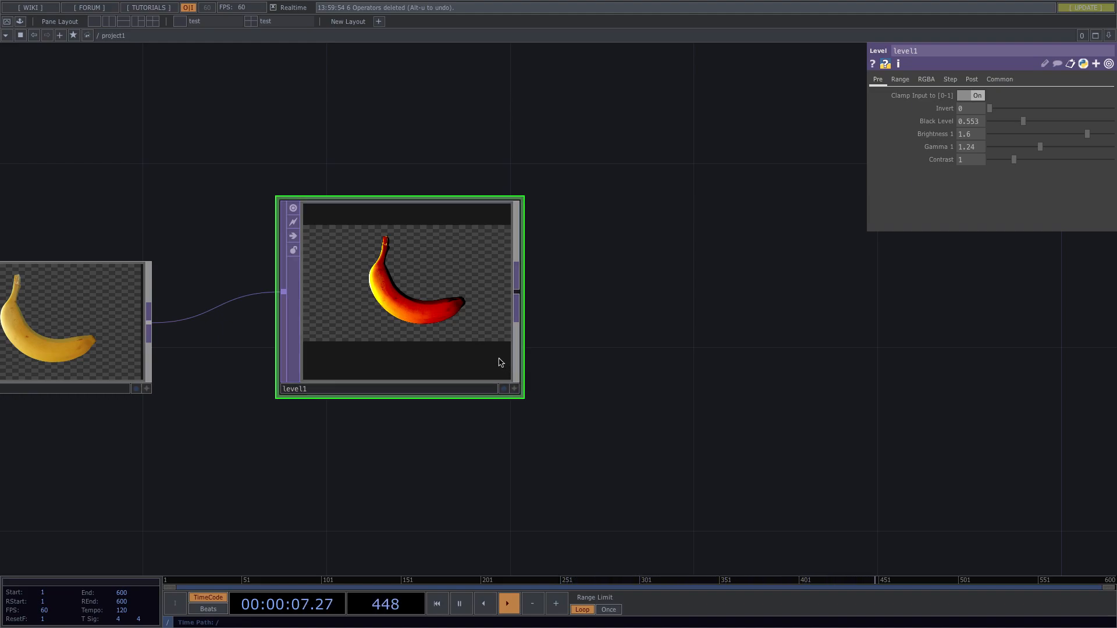
pyautogui.click(515, 390)
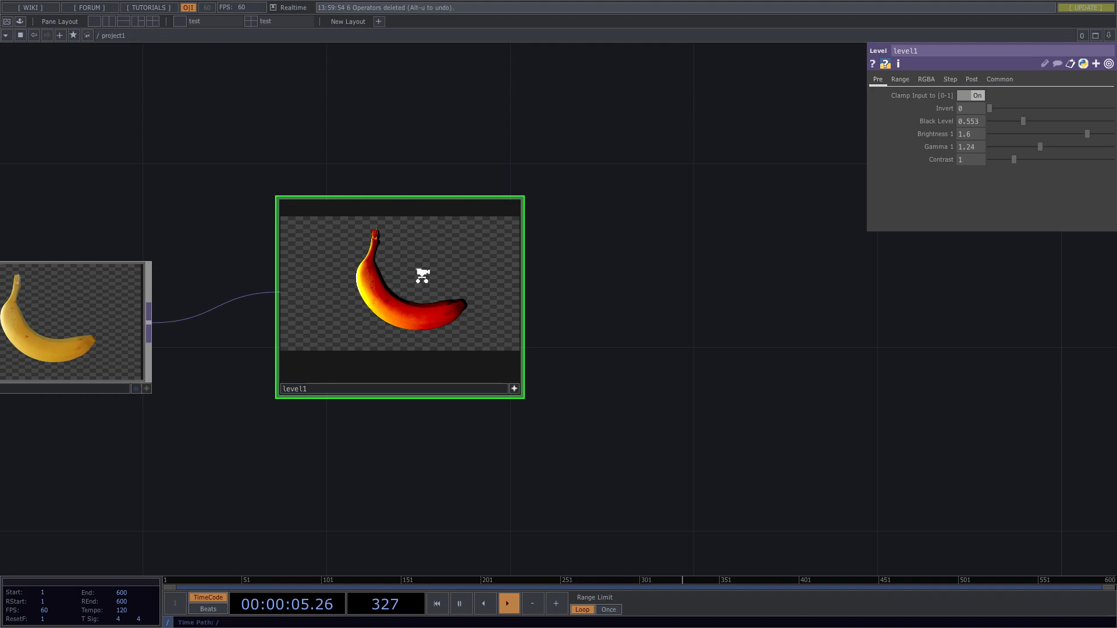
# Reposition level1 again and make its preview live, panning the banana to fill the tile.
pyautogui.scroll(3, 418, 274)
pyautogui.scroll(-8, 420, 275)
pyautogui.scroll(5, 422, 276)
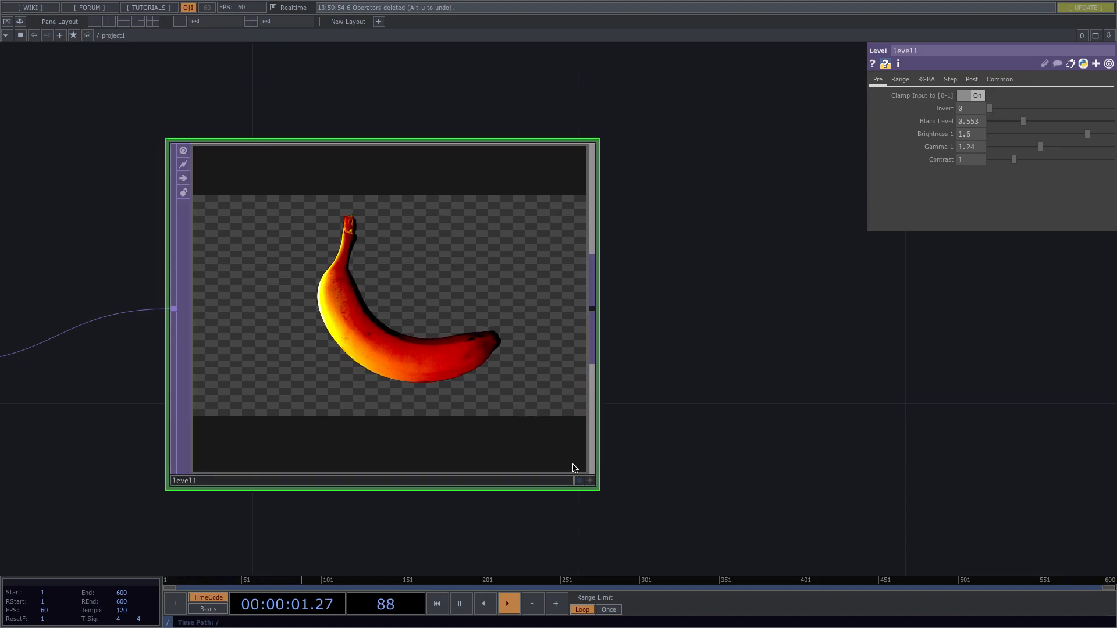
pyautogui.moveTo(436, 429); pyautogui.dragTo(569, 473)
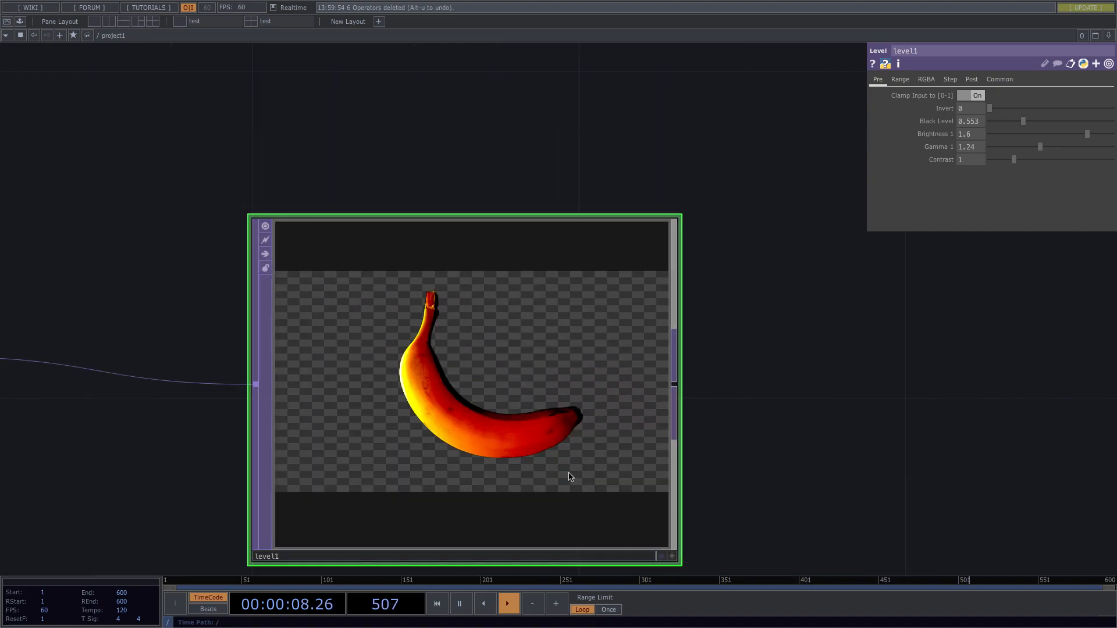
pyautogui.click(673, 556)
pyautogui.moveTo(520, 469)
pyautogui.mouseDown()
pyautogui.moveTo(416, 373)
pyautogui.moveTo(463, 483)
pyautogui.moveTo(553, 529)
pyautogui.moveTo(501, 406)
pyautogui.moveTo(490, 497)
pyautogui.moveTo(482, 456)
pyautogui.moveTo(497, 407)
pyautogui.moveTo(505, 486)
pyautogui.mouseUp()
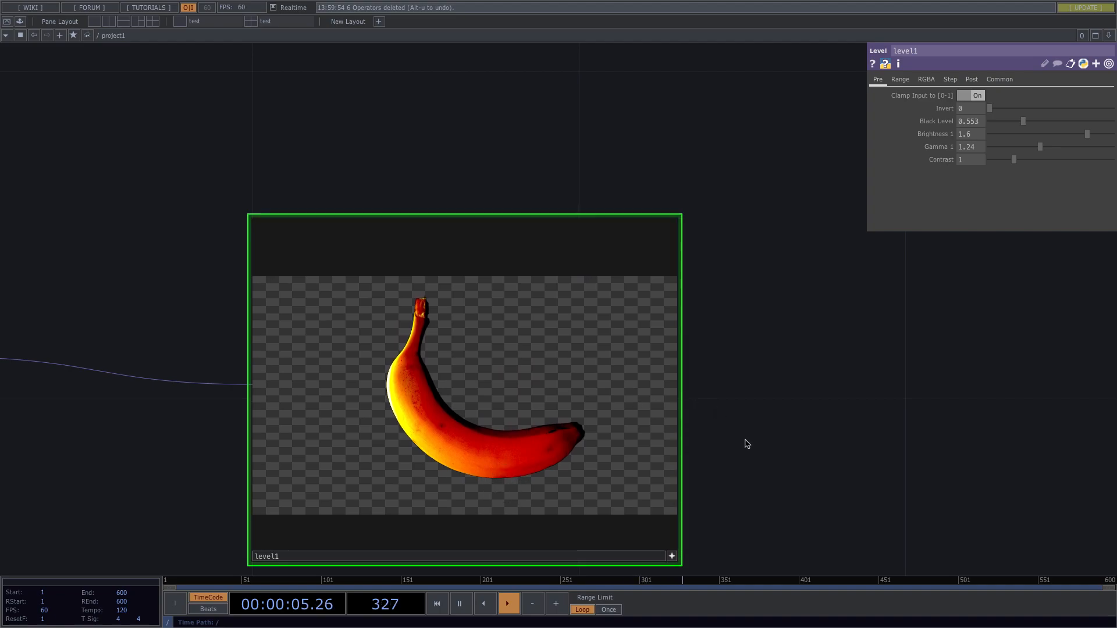
pyautogui.scroll(-3, 746, 444)
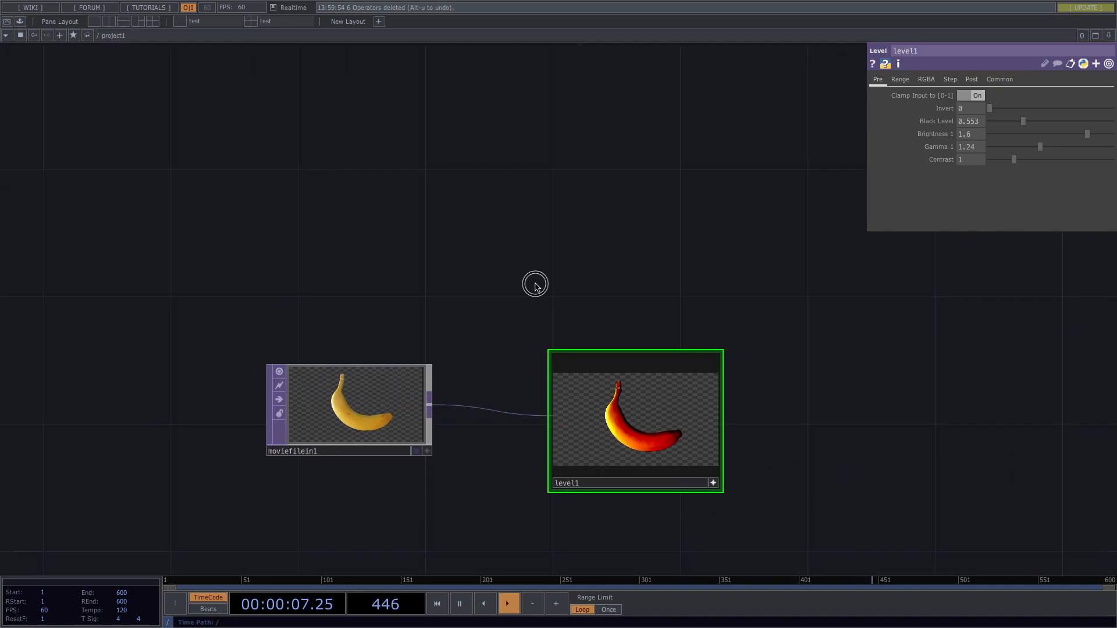
# Place a Slider COMP from the Panels list as slider1, shift it right, and activate its viewer.
pyautogui.press('Tab')
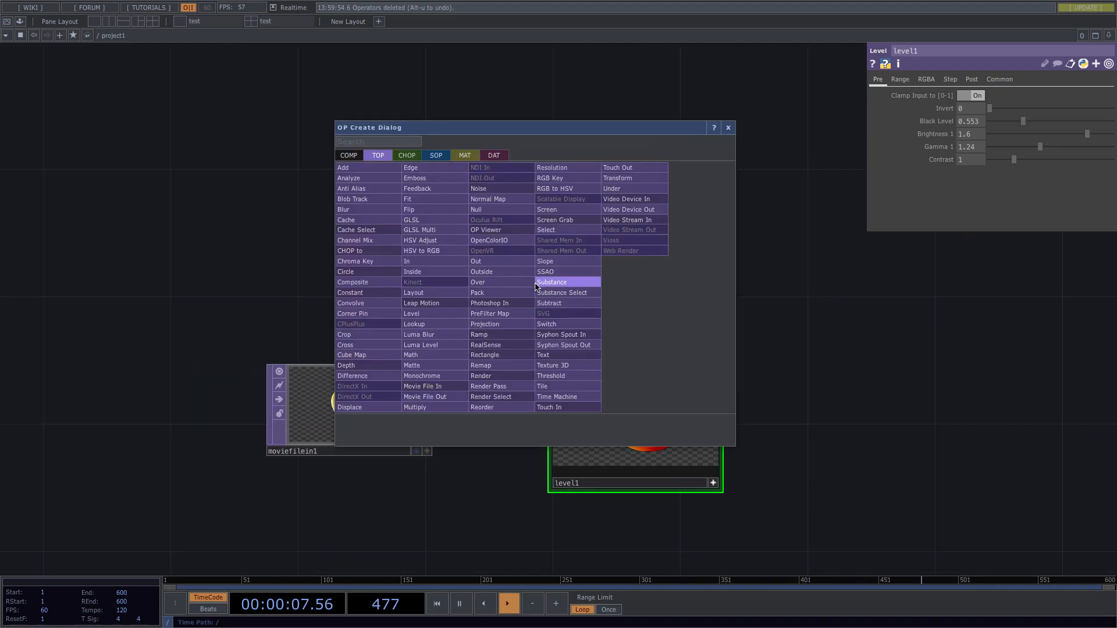
pyautogui.click(346, 156)
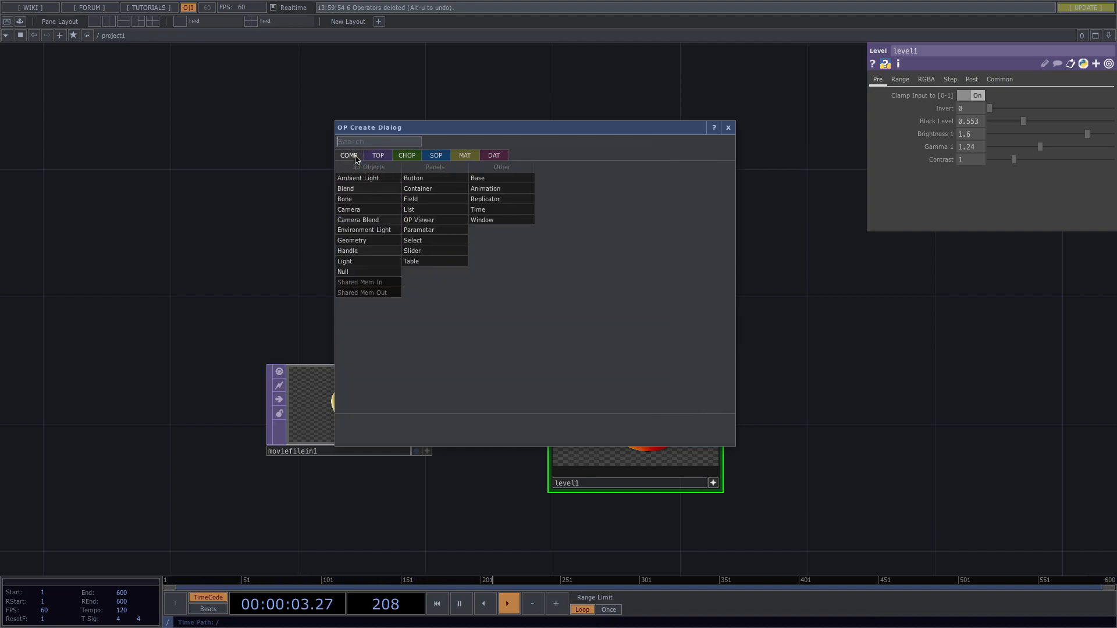
pyautogui.click(452, 252)
pyautogui.click(451, 257)
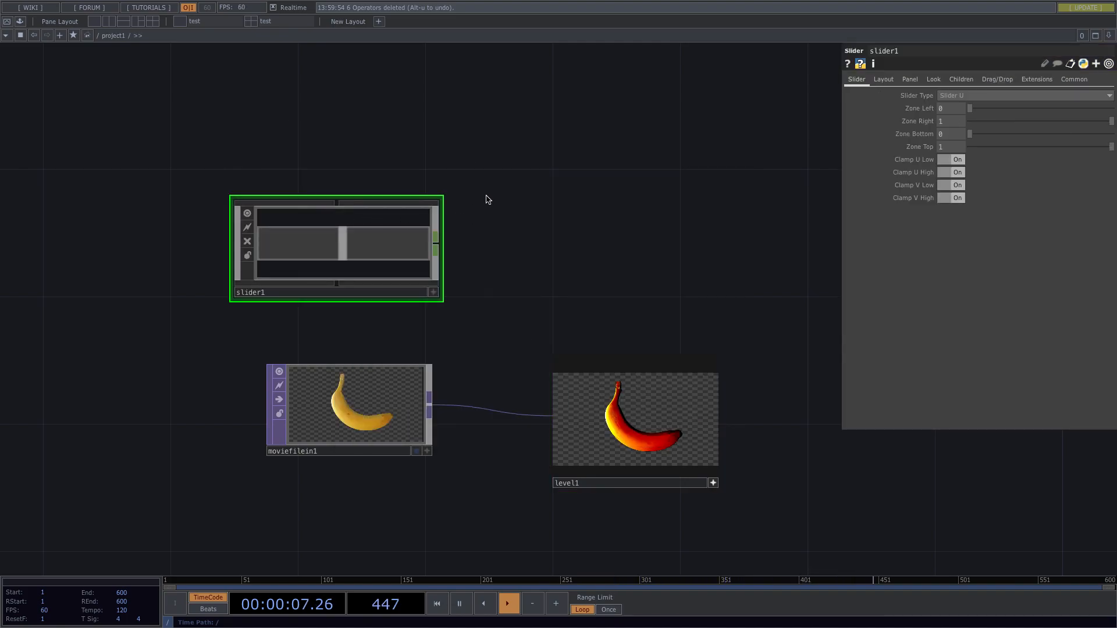
pyautogui.moveTo(366, 249); pyautogui.dragTo(265, 235)
pyautogui.click(433, 260)
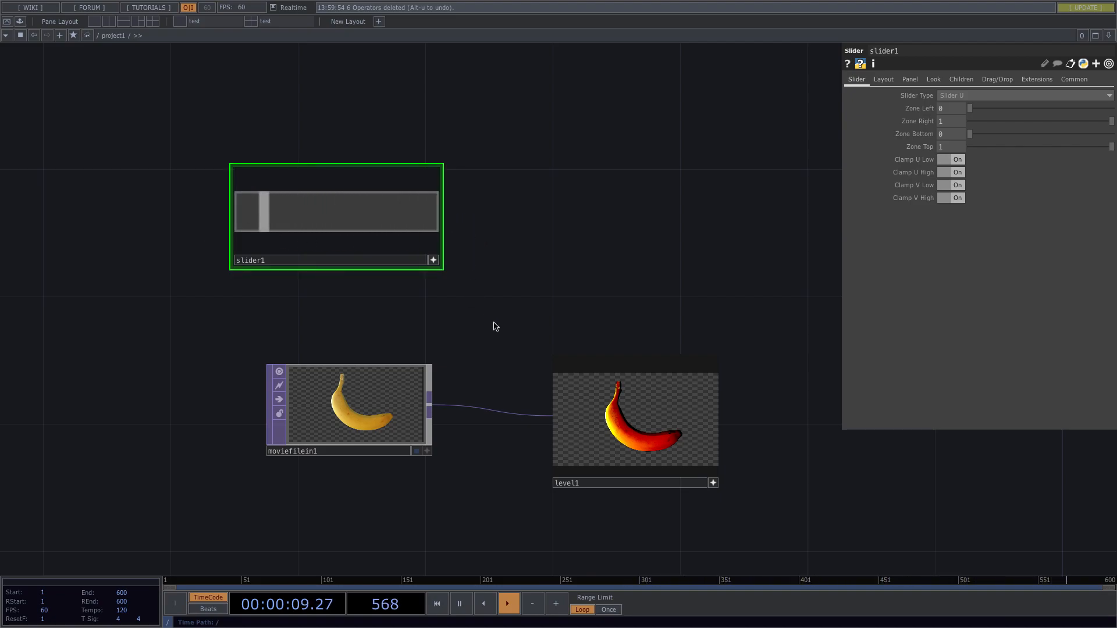
pyautogui.scroll(3, 770, 482)
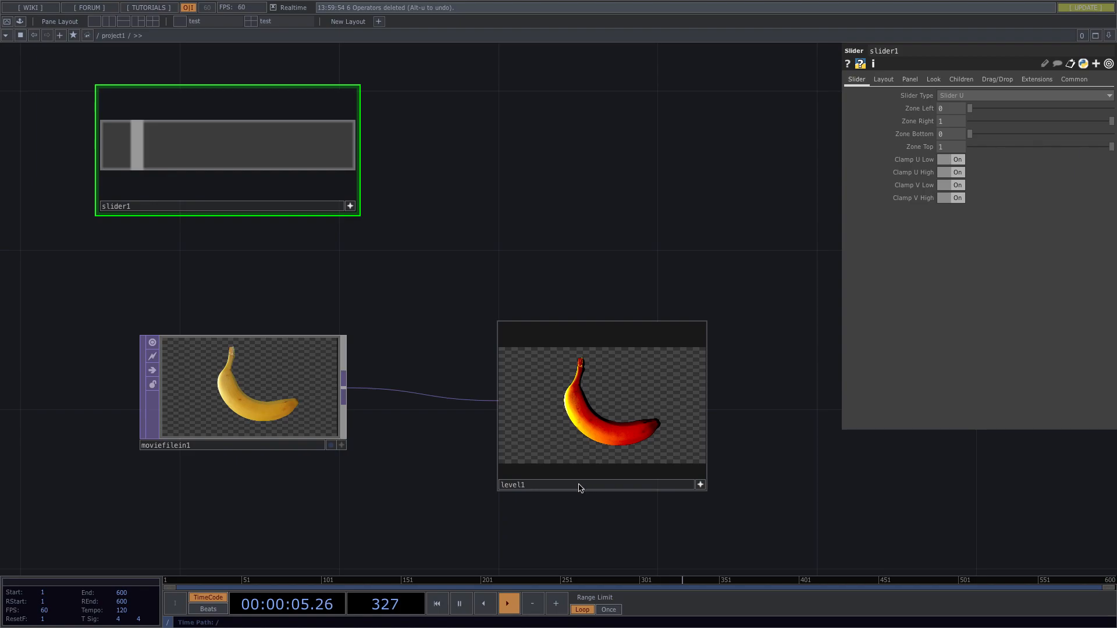
# Check level1's and moviefilein1's parameters, then drag level1 left toward moviefilein1.
pyautogui.click(537, 492)
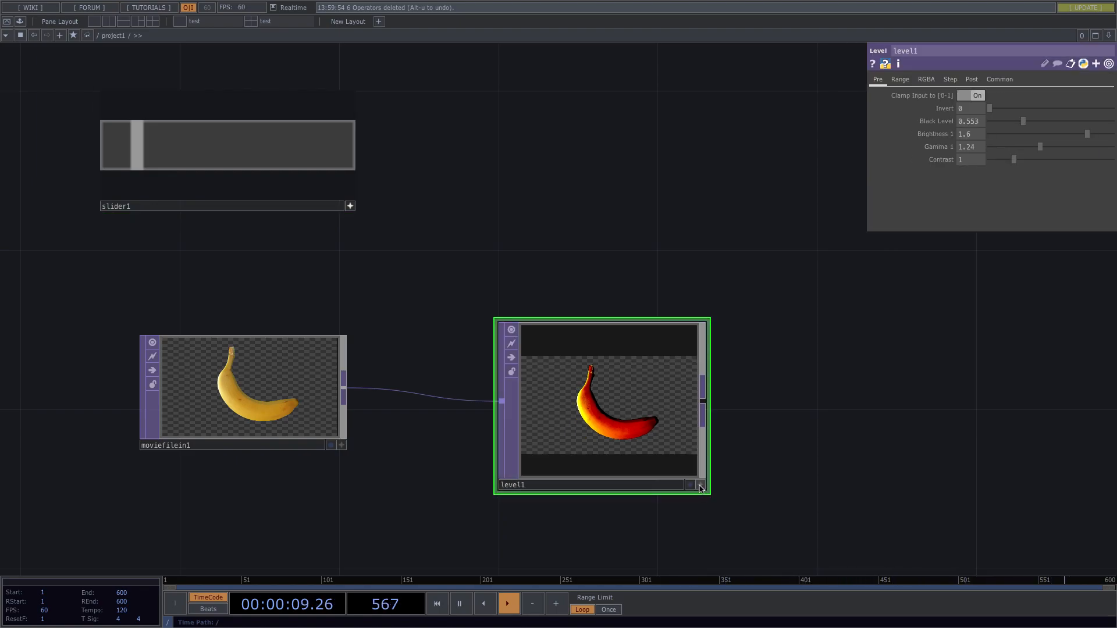
pyautogui.click(313, 408)
pyautogui.click(559, 388)
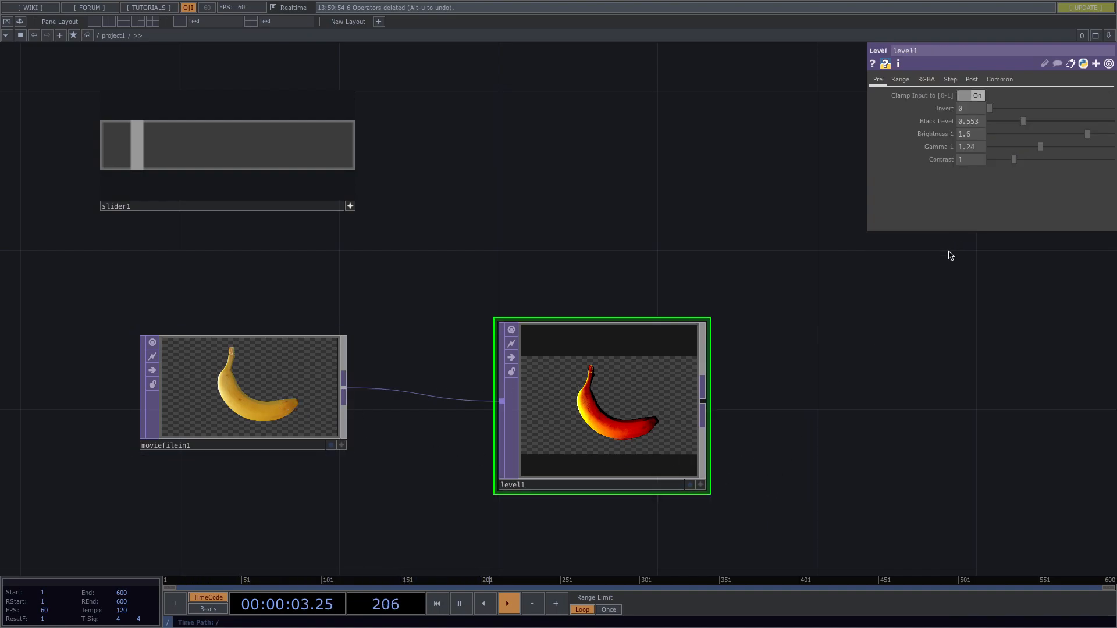
pyautogui.moveTo(634, 378); pyautogui.dragTo(544, 344)
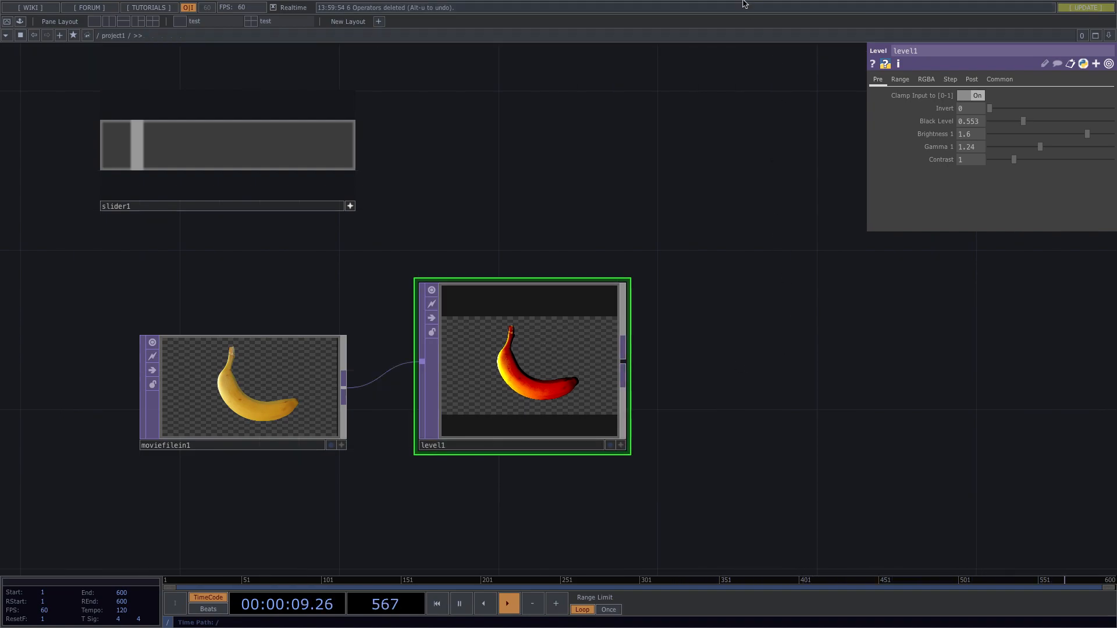
pyautogui.scroll(2, 673, 171)
# Go up from project1 to the root network with U.
pyautogui.press('u')
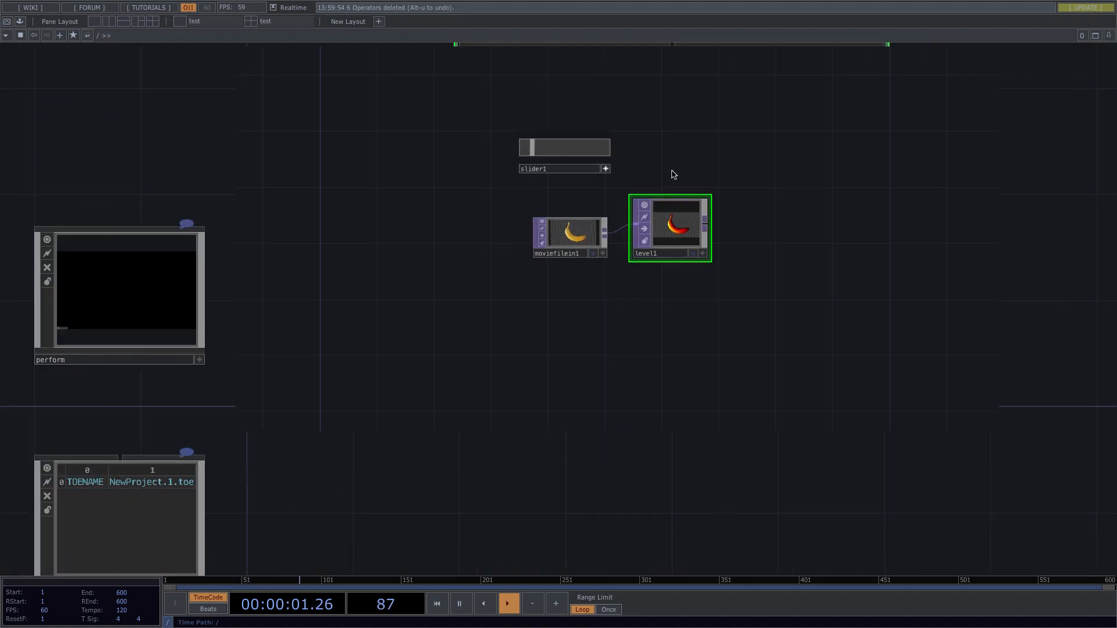
pyautogui.scroll(5, 738, 189)
pyautogui.scroll(2, 739, 190)
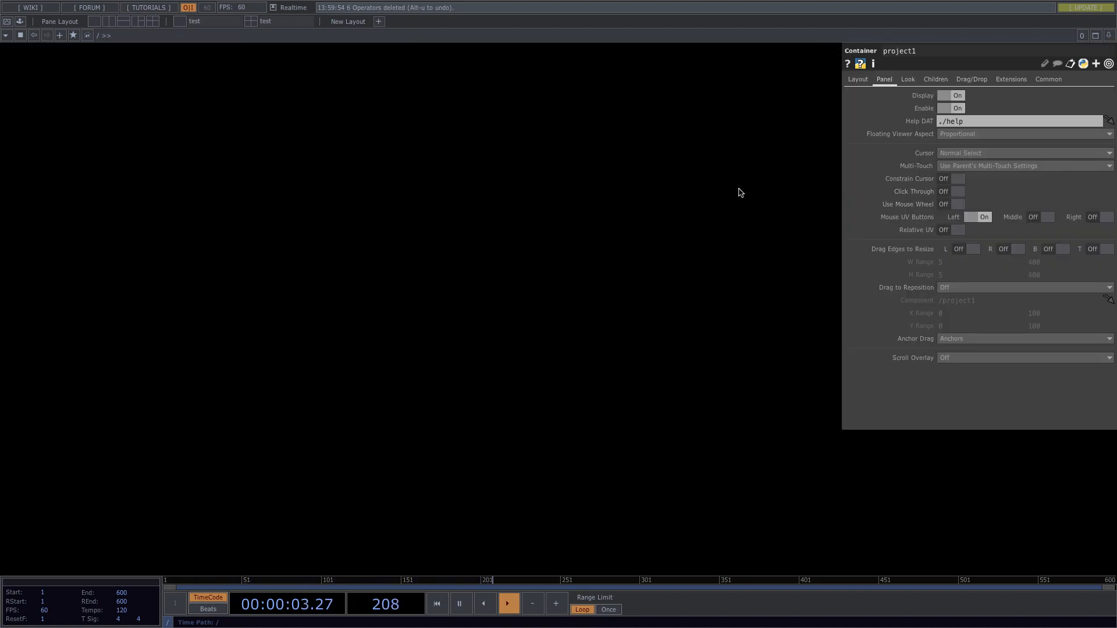
# Exit full screen, drag level1 up and right of moviefilein1, and open the OP Create Dialog.
pyautogui.moveTo(154, 4)
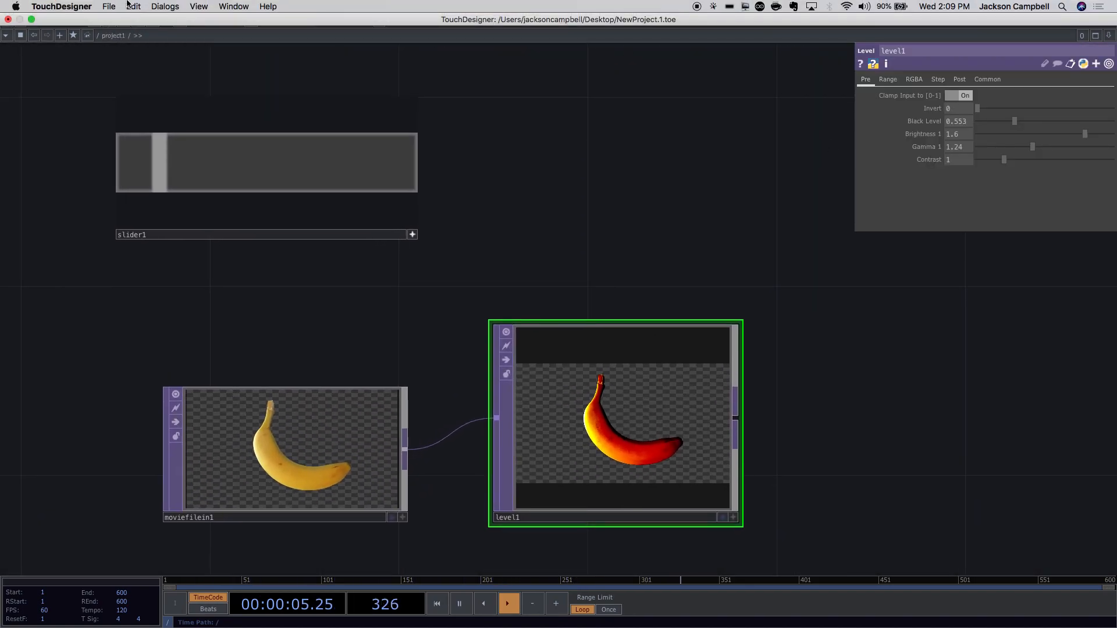
pyautogui.click(32, 20)
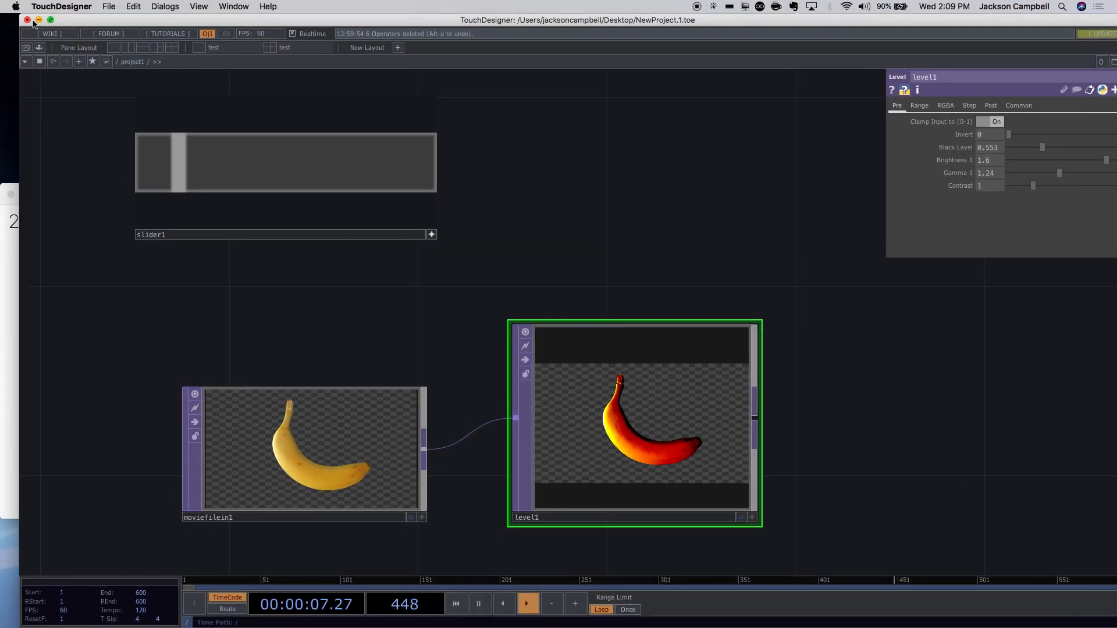
pyautogui.moveTo(807, 364); pyautogui.dragTo(547, 316)
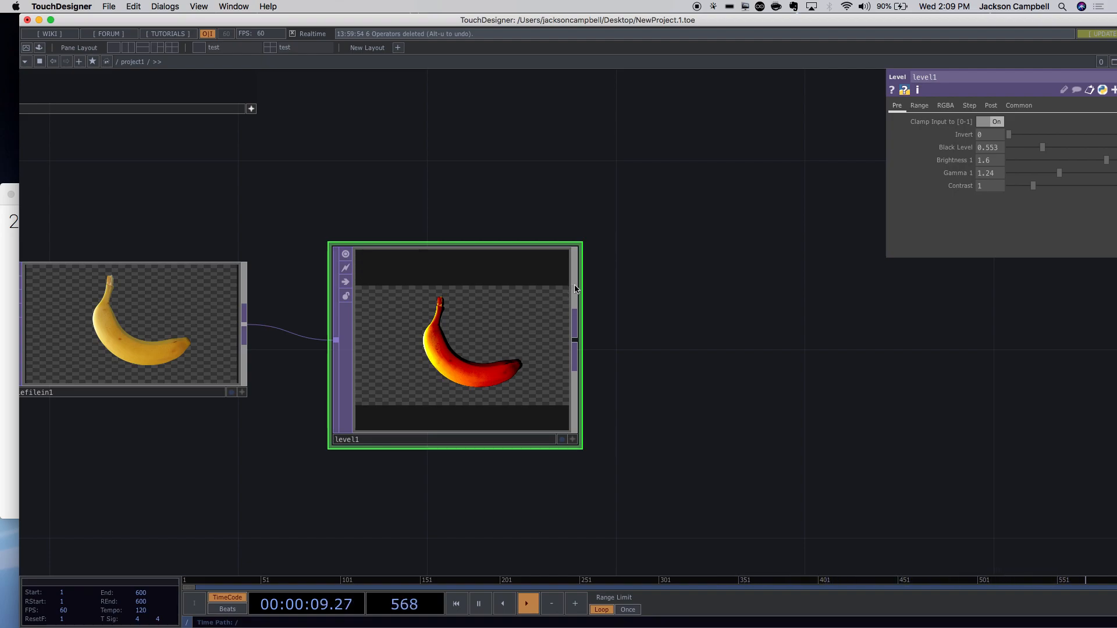
pyautogui.moveTo(481, 359); pyautogui.dragTo(529, 265)
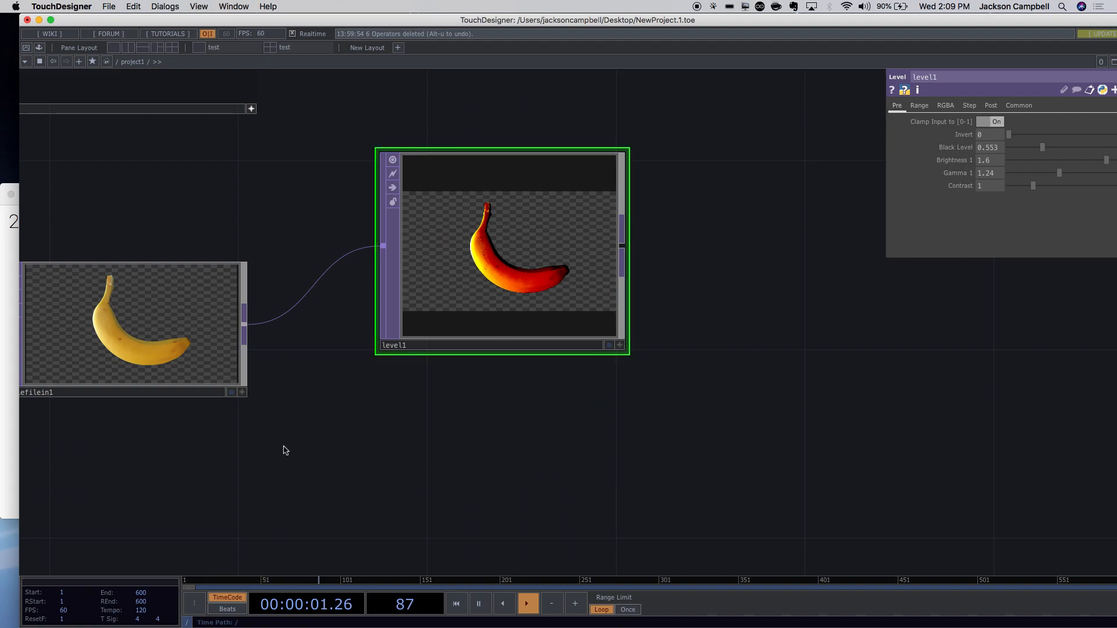
pyautogui.press('Tab')
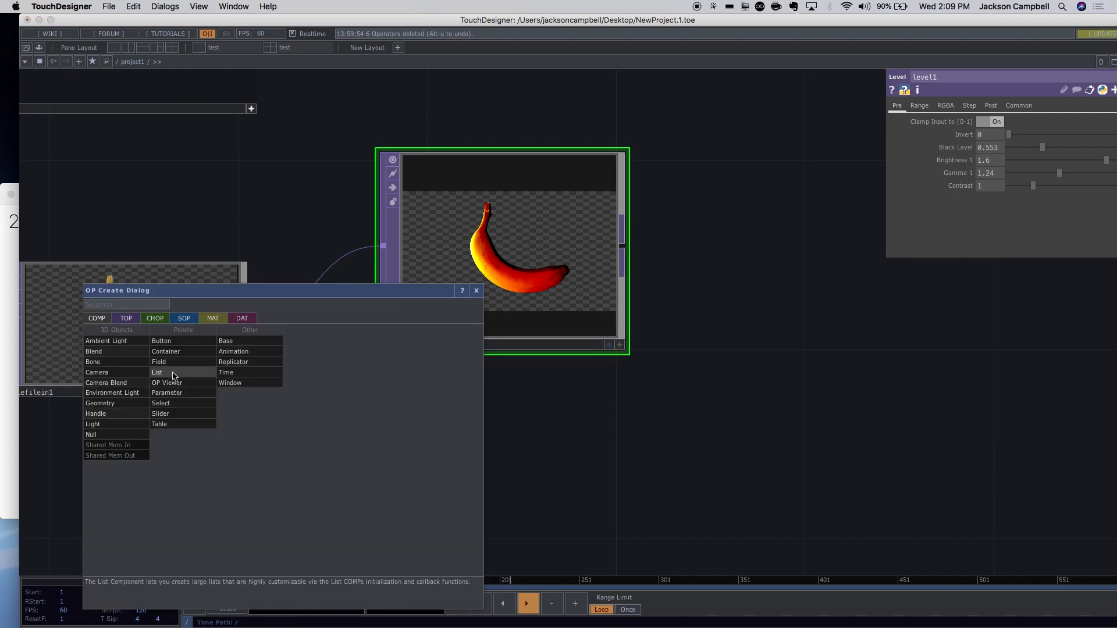
# Search 'patter' among CHOPs, then delete the logic1 node created by mistake.
pyautogui.click(154, 319)
pyautogui.press('Tab')
pyautogui.press('Tab')
pyautogui.press('Tab')
pyautogui.press('Tab')
pyautogui.press('Tab')
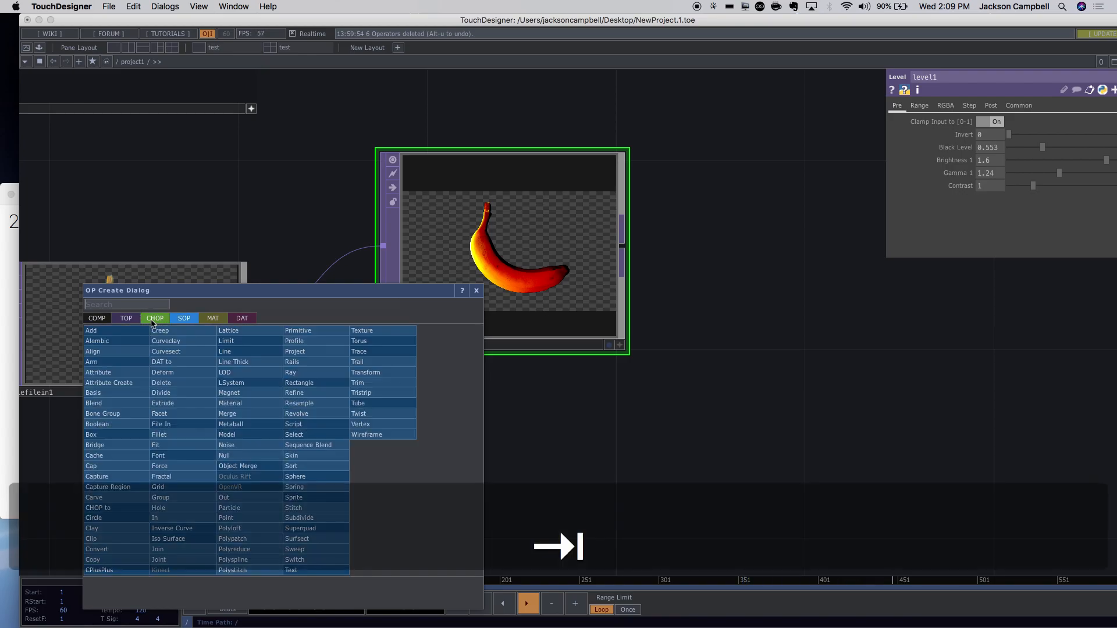
pyautogui.press('Tab')
pyautogui.press('Tab')
pyautogui.press('Tab')
pyautogui.press('Tab')
pyautogui.press('Tab')
pyautogui.press('Tab')
pyautogui.press('Tab')
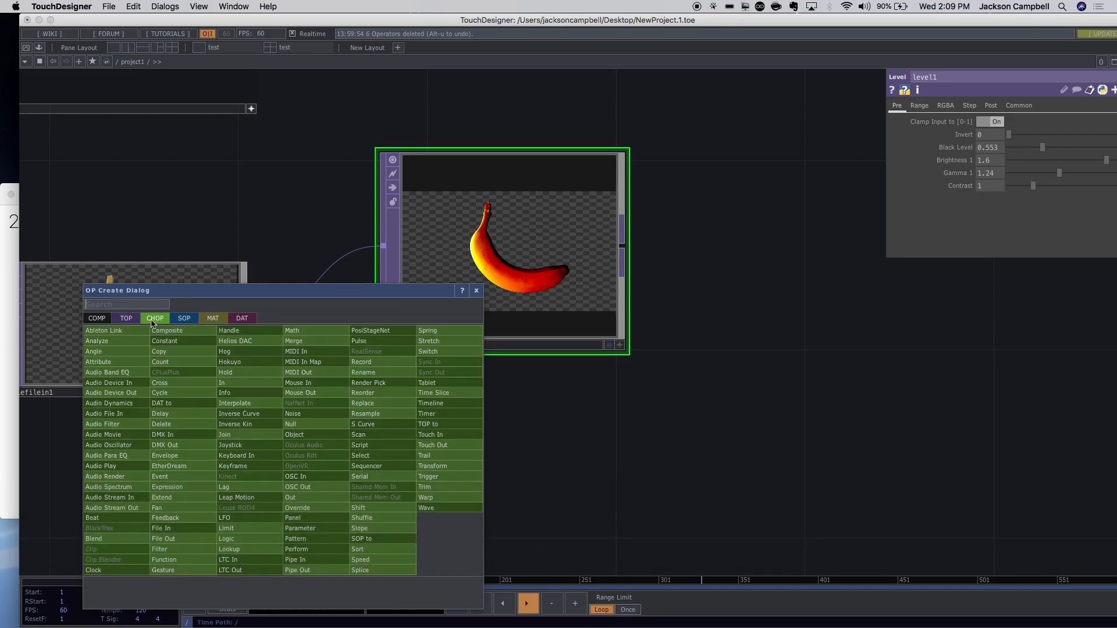
pyautogui.write('patter')
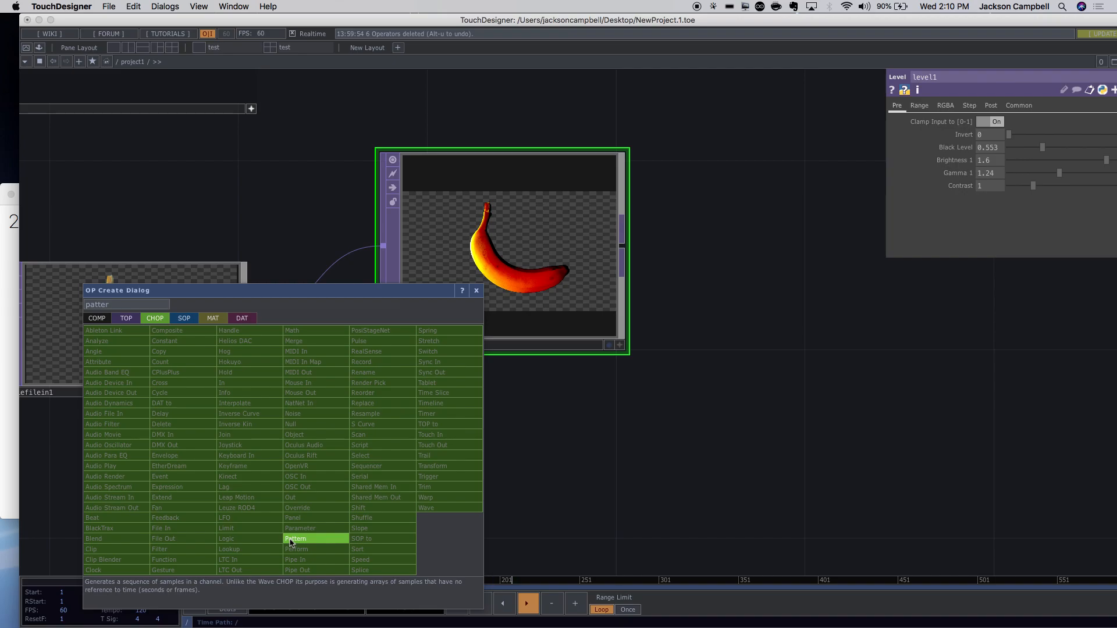
pyautogui.press('Return')
pyautogui.press('Return')
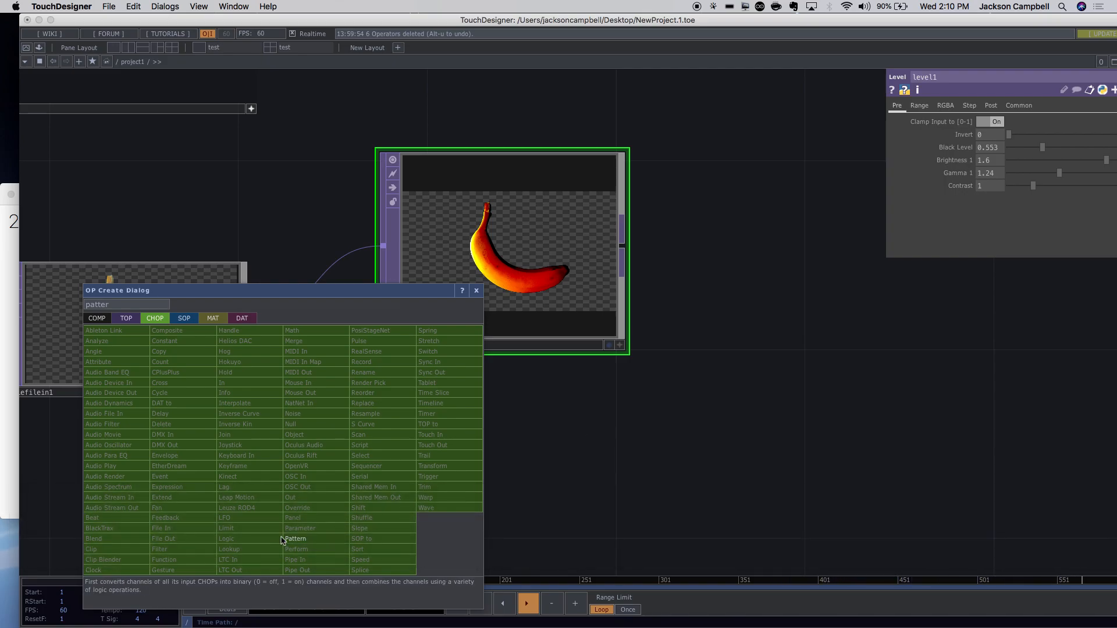
pyautogui.click(227, 539)
pyautogui.click(557, 468)
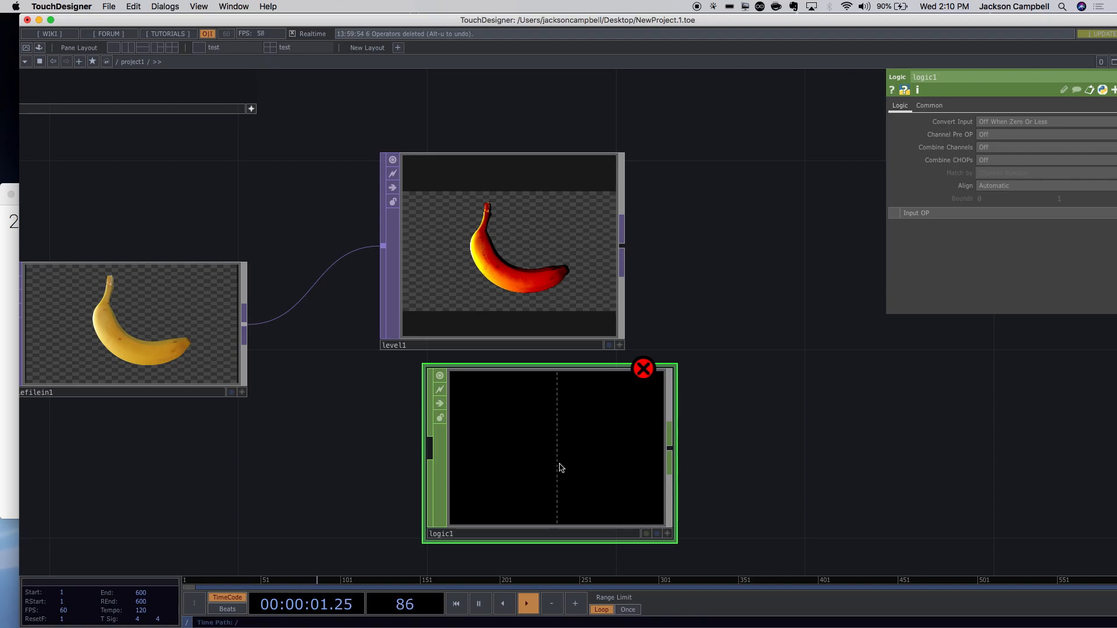
pyautogui.press('BackSpace')
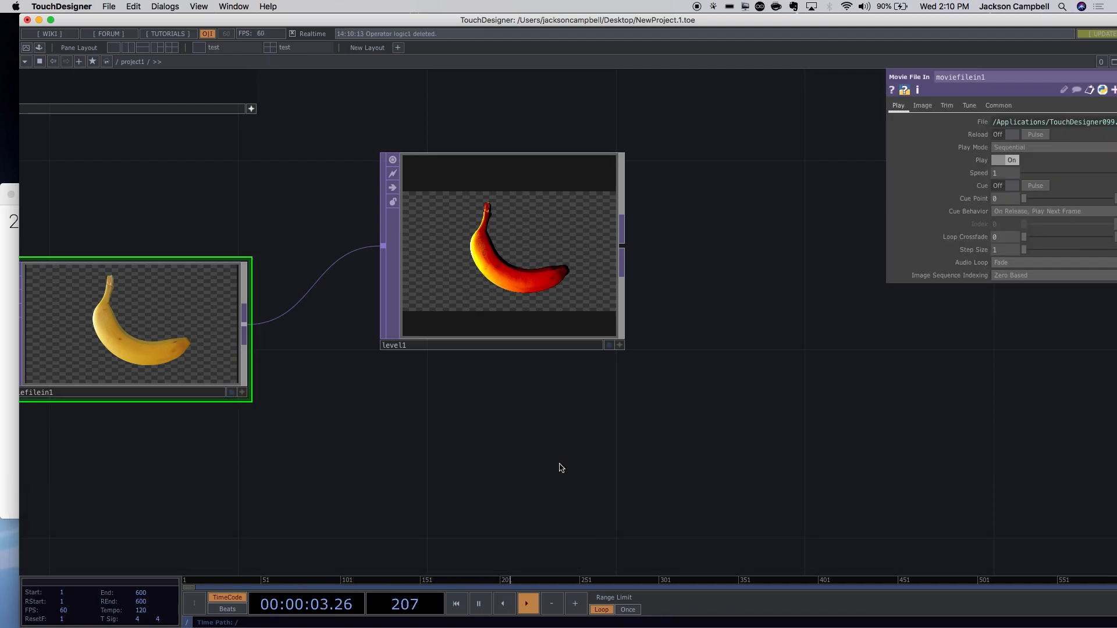
# Search 'patt' and place the Pattern CHOP pattern1 below level1.
pyautogui.press('Tab')
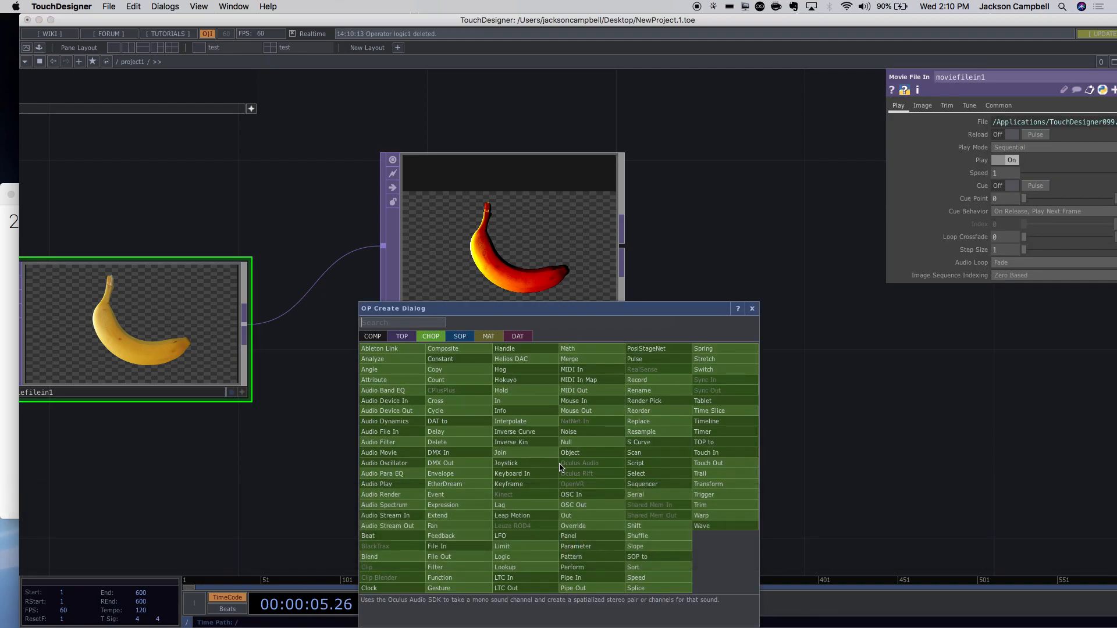
pyautogui.write('patt')
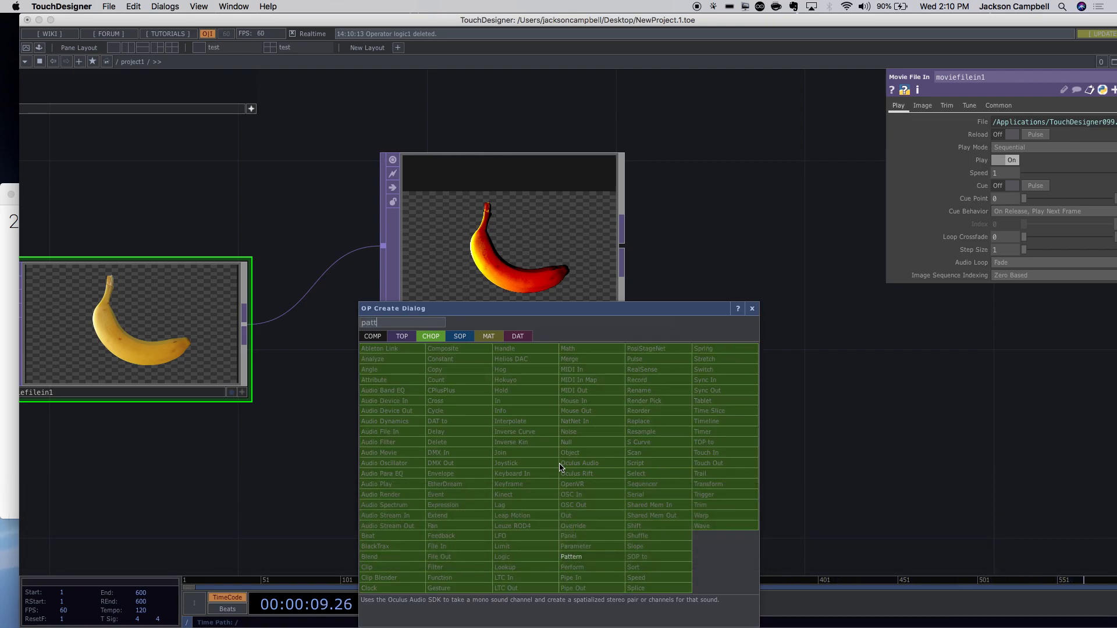
pyautogui.press('Return')
pyautogui.click(560, 467)
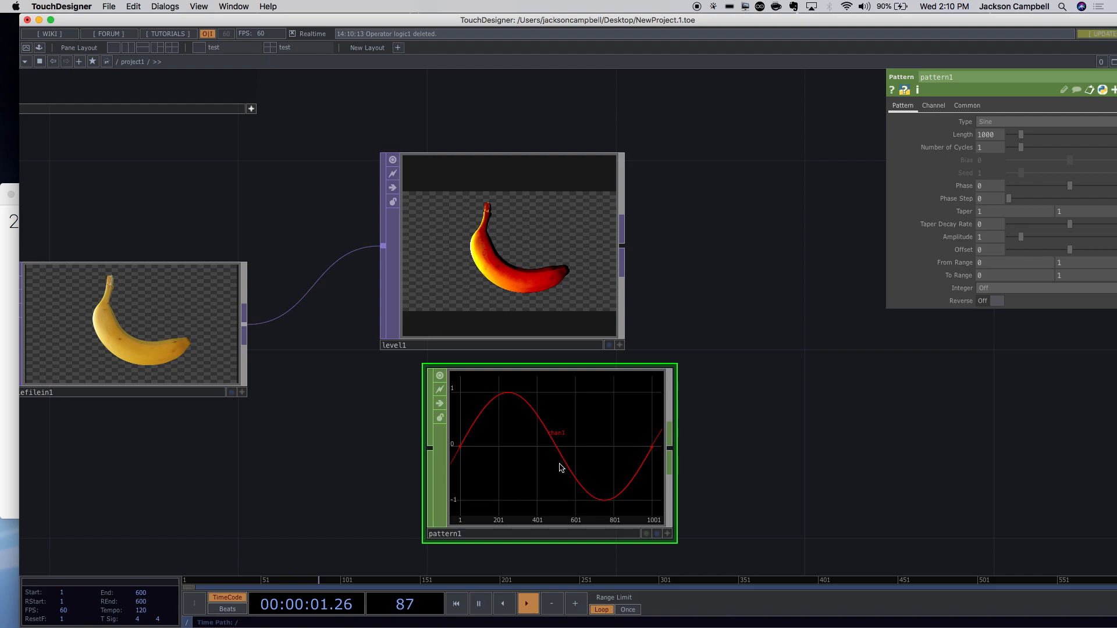
# Move pattern1 into place below level1 and select it for editing.
pyautogui.moveTo(578, 438); pyautogui.dragTo(541, 504)
pyautogui.moveTo(643, 370); pyautogui.dragTo(553, 254)
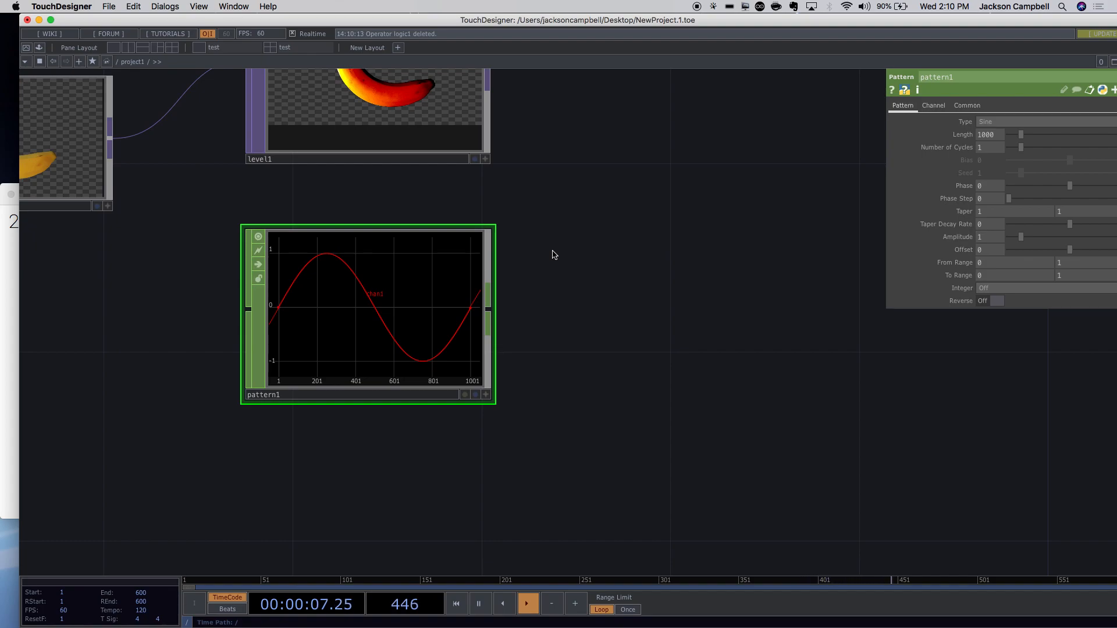
pyautogui.click(395, 331)
# Cycle pattern1's Type through Cosine, Triangle, Ramp, Square and Random, ending on Sine.
pyautogui.click(1003, 122)
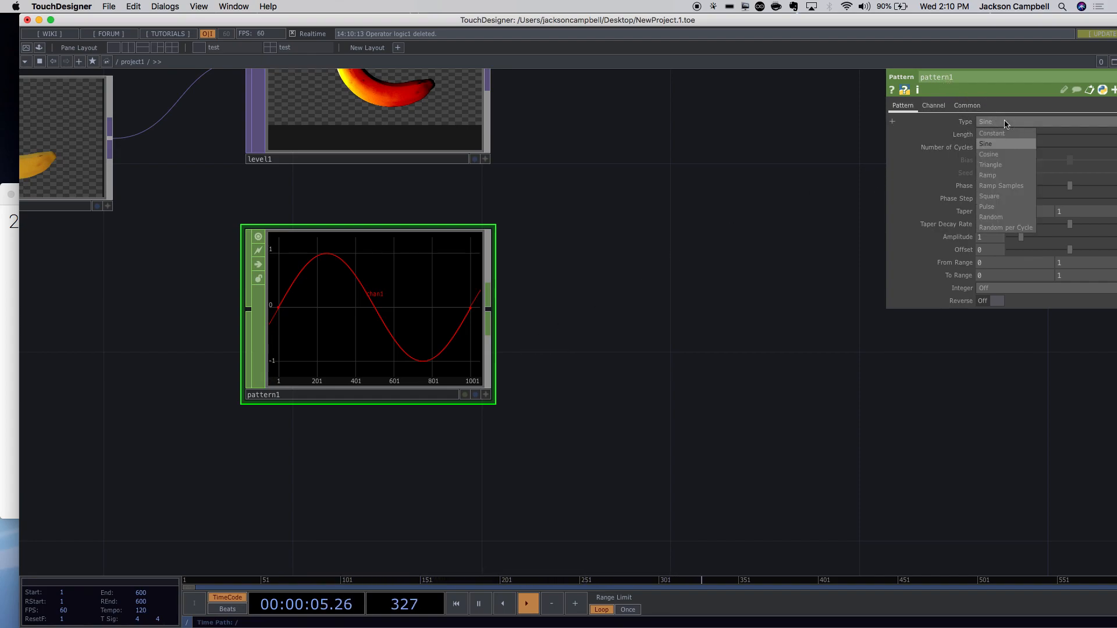
pyautogui.click(999, 155)
pyautogui.click(995, 122)
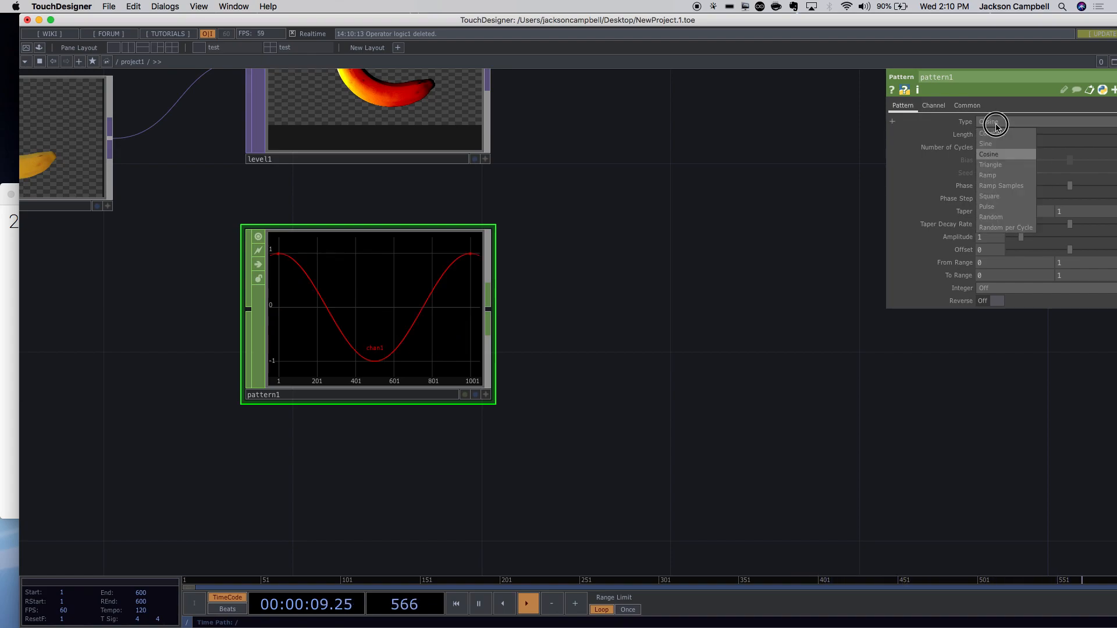
pyautogui.click(997, 168)
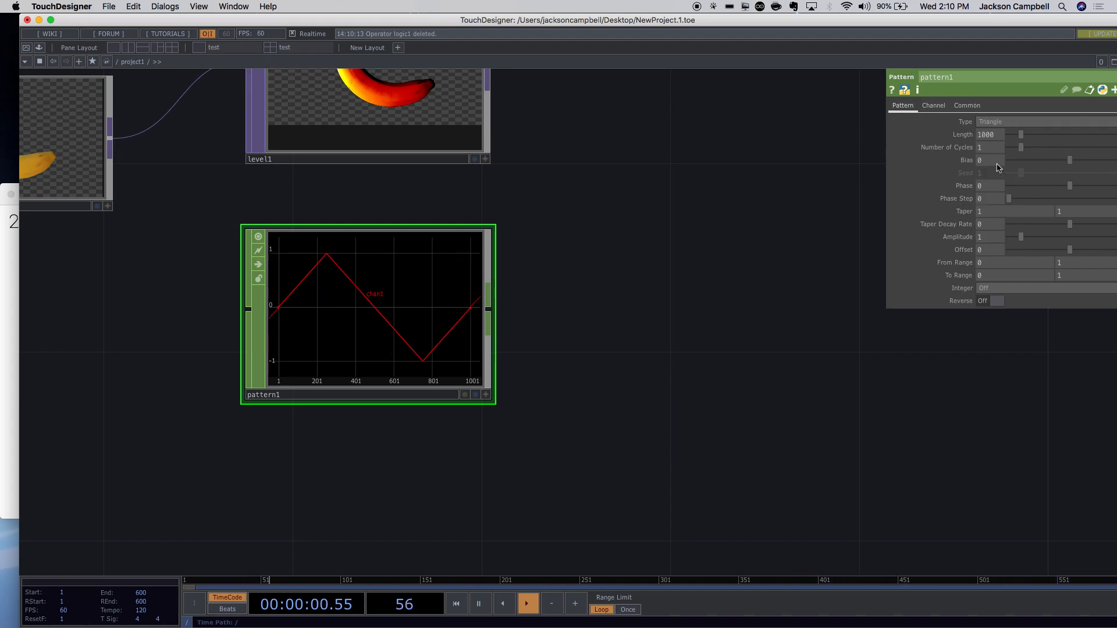
pyautogui.click(989, 122)
pyautogui.click(993, 174)
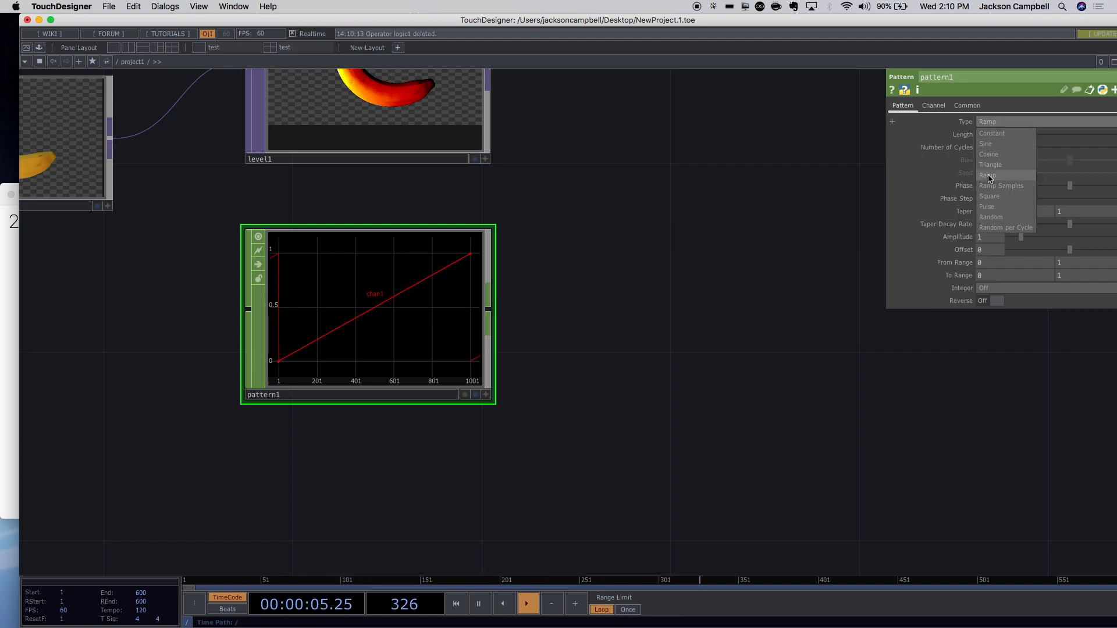
pyautogui.click(989, 196)
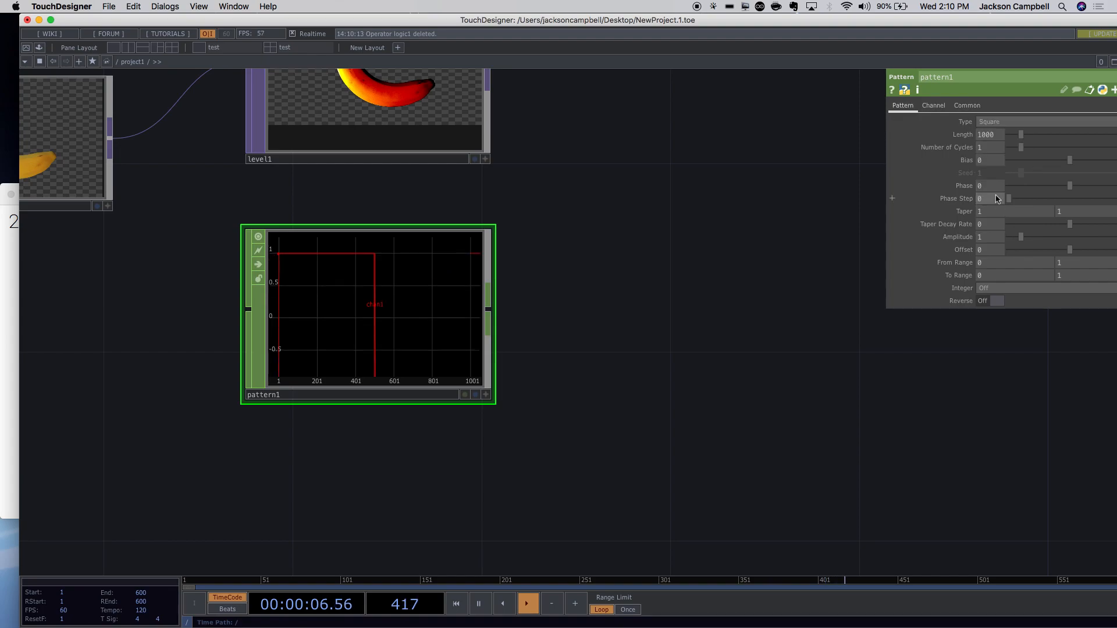
pyautogui.click(993, 127)
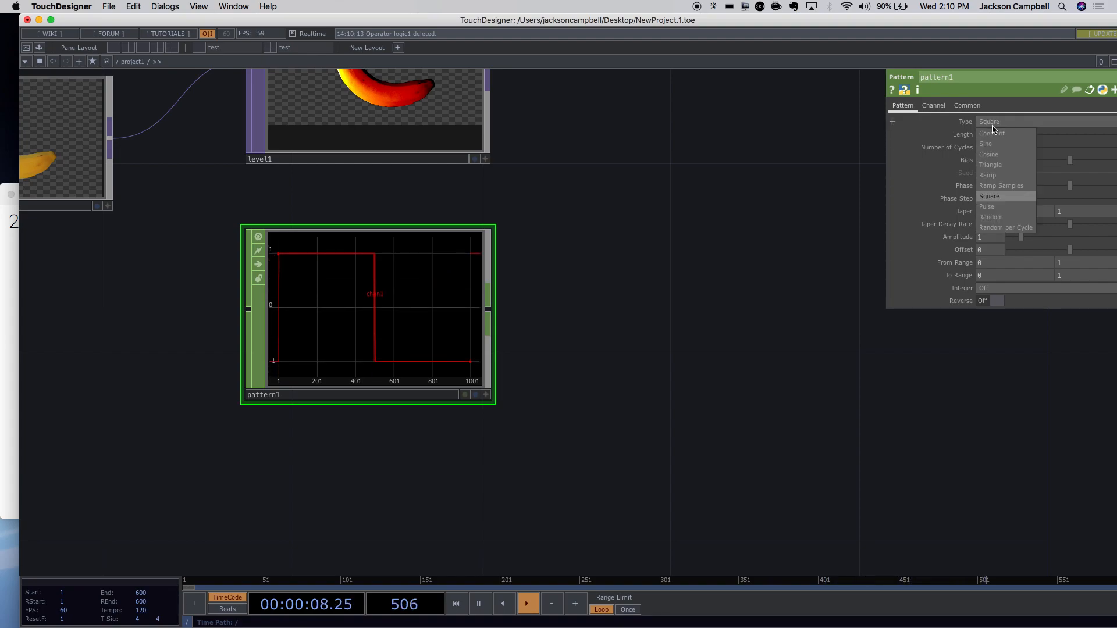
pyautogui.click(992, 220)
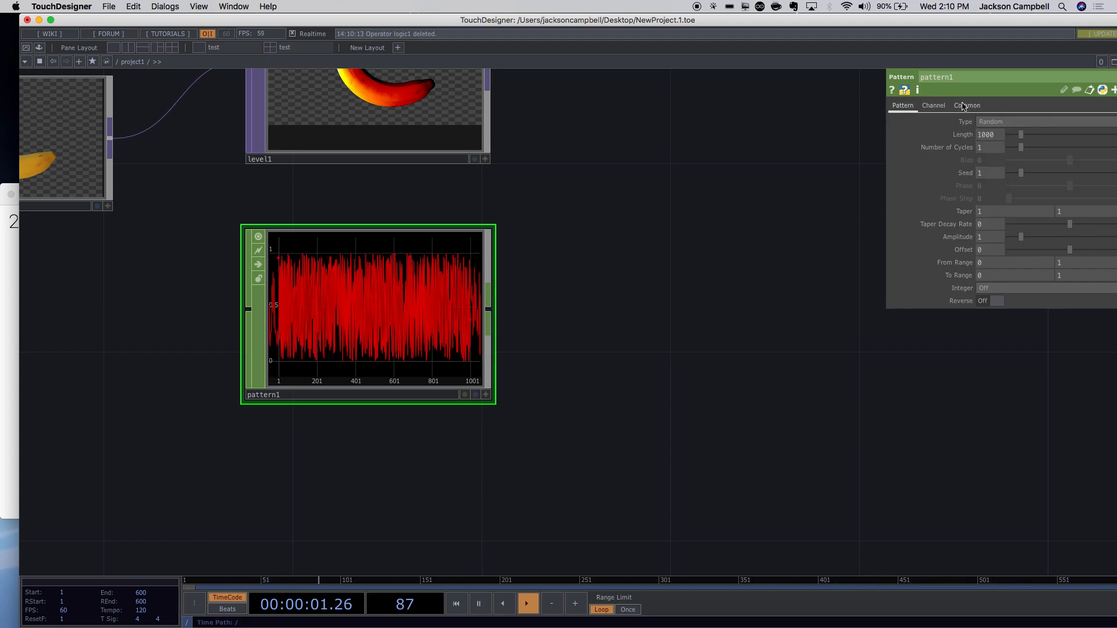
pyautogui.click(987, 123)
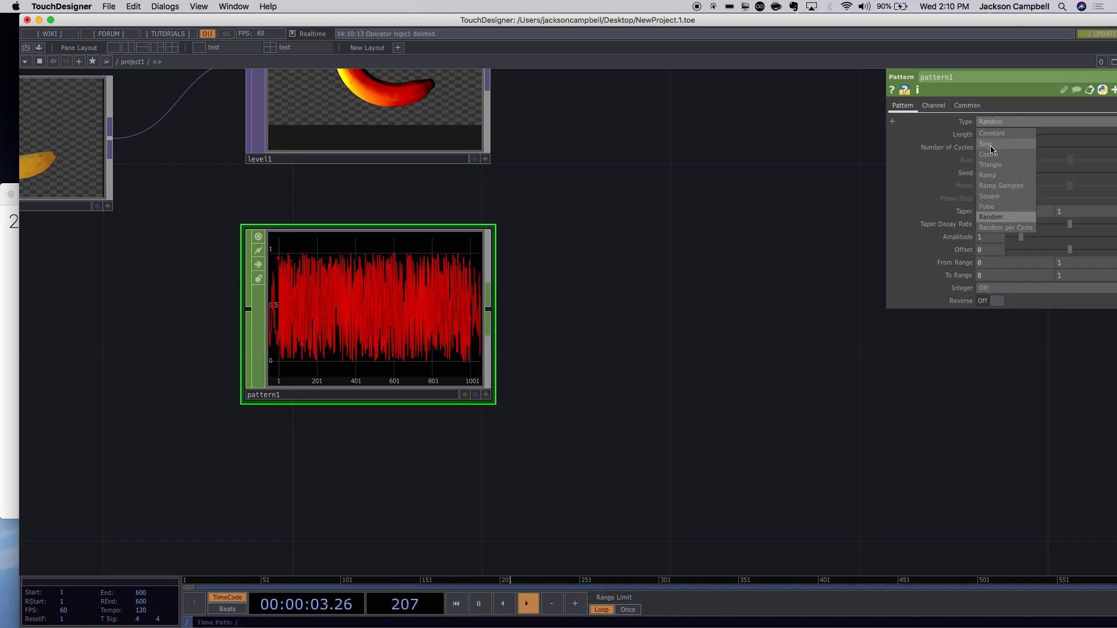
pyautogui.click(987, 144)
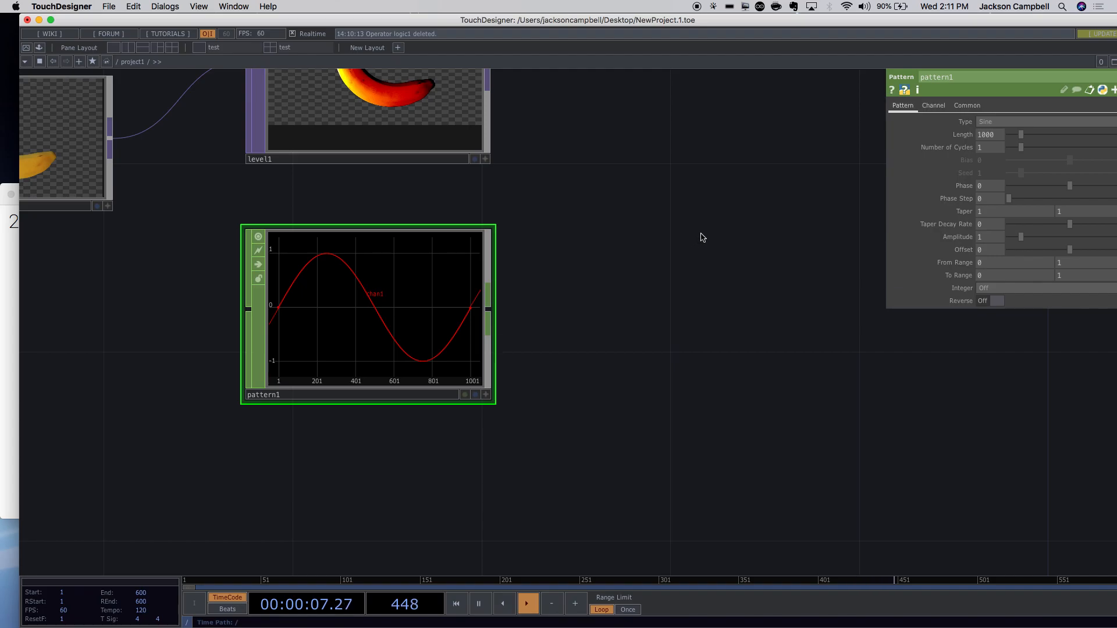
pyautogui.doubleClick(330, 462)
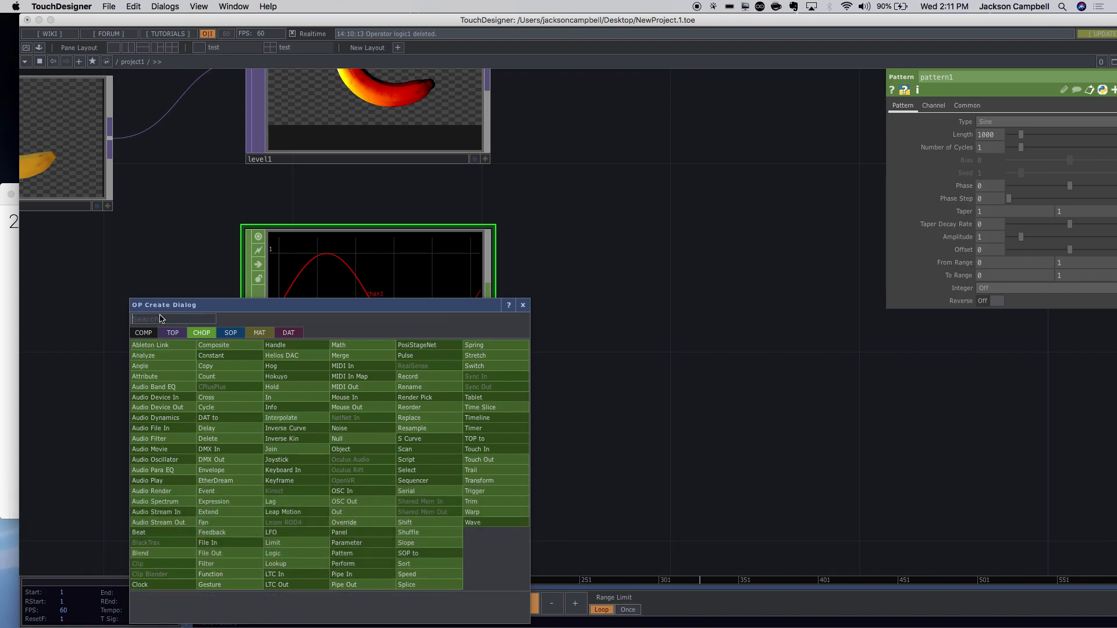
# Search 'noi' and place a Noise CHOP, noise1, below pattern1.
pyautogui.write('noi')
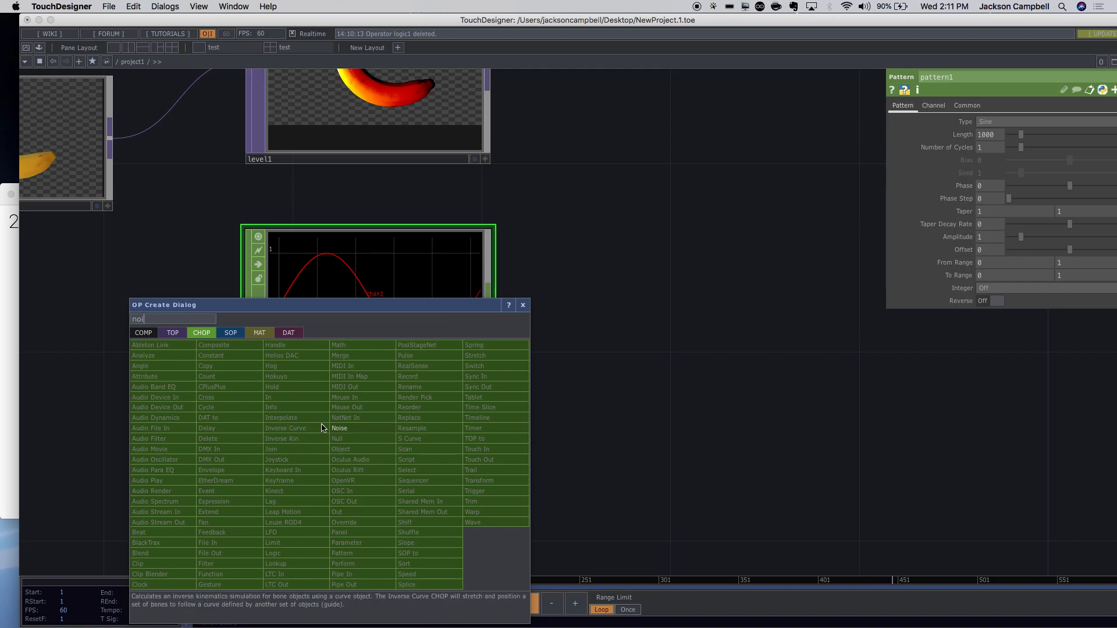
pyautogui.click(337, 429)
pyautogui.click(379, 527)
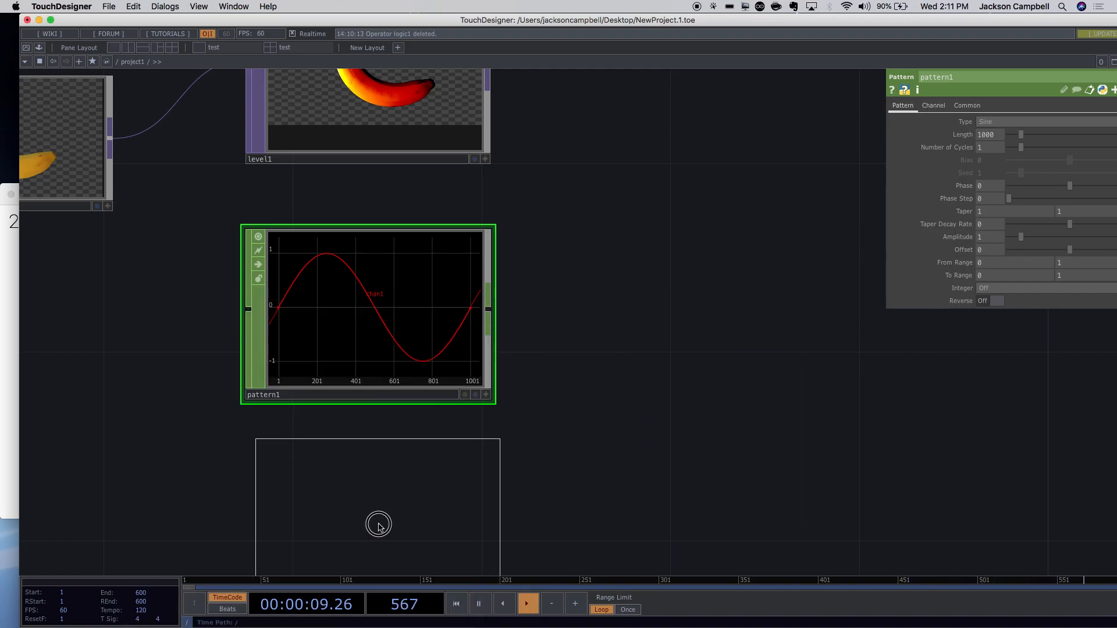
pyautogui.moveTo(539, 390); pyautogui.dragTo(536, 254)
pyautogui.moveTo(440, 281); pyautogui.dragTo(443, 327)
pyautogui.moveTo(531, 292); pyautogui.dragTo(511, 316)
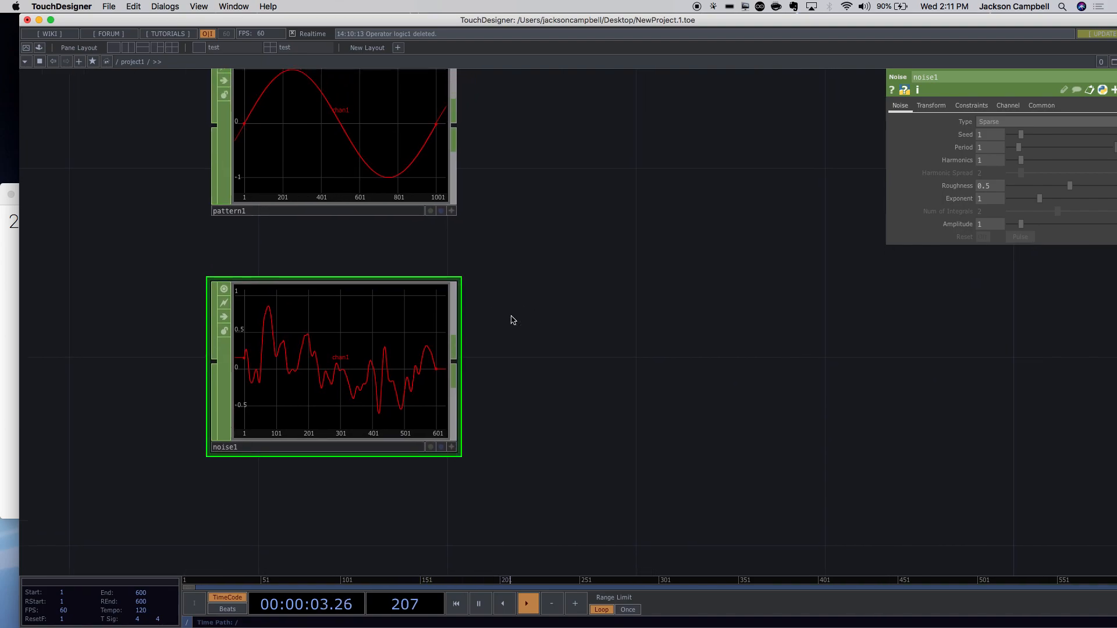
# Try Hermite as noise1's Type, then set it to Sparse.
pyautogui.click(983, 122)
pyautogui.click(995, 144)
pyautogui.click(994, 123)
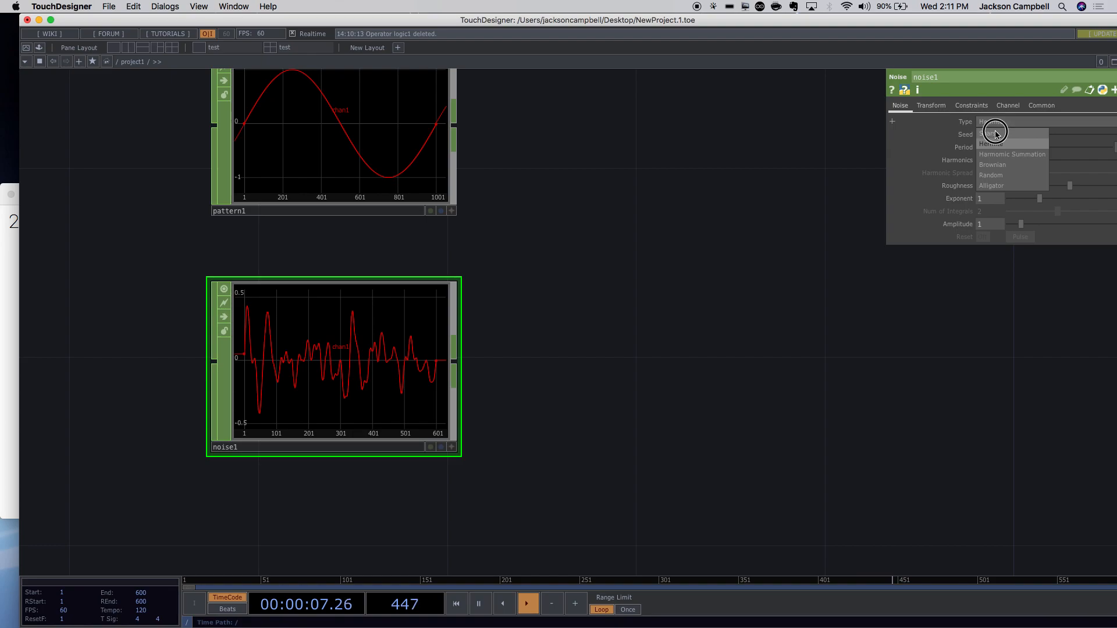
pyautogui.click(995, 134)
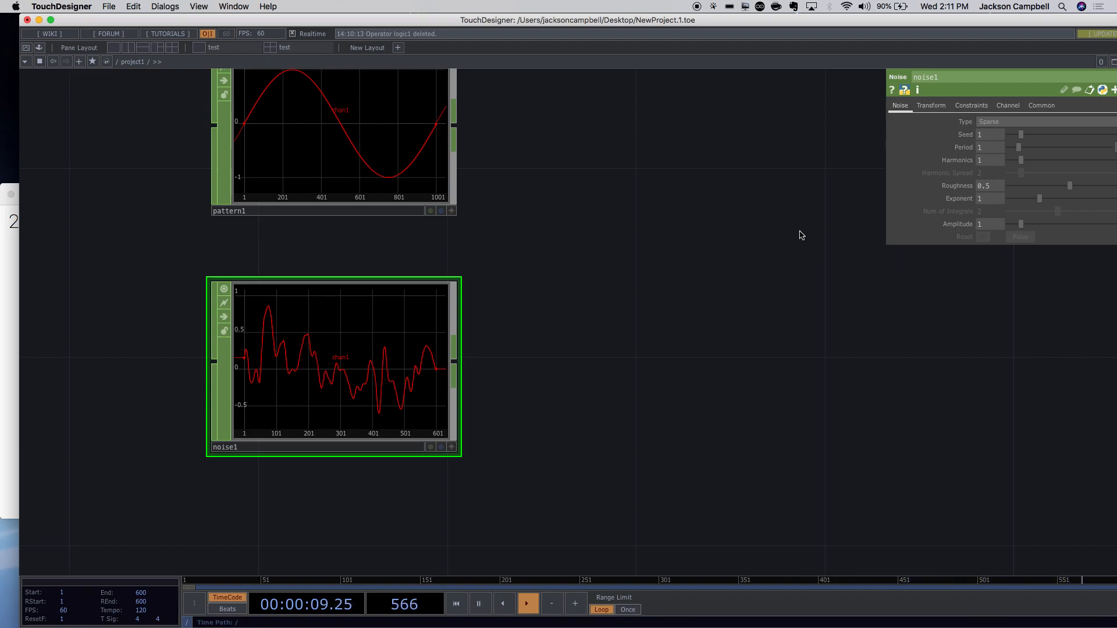
# Drag moviefilein1 up beside level1, reveal slider1, and open the OP Create Dialog on empty canvas.
pyautogui.scroll(-5, 645, 245)
pyautogui.click(662, 199)
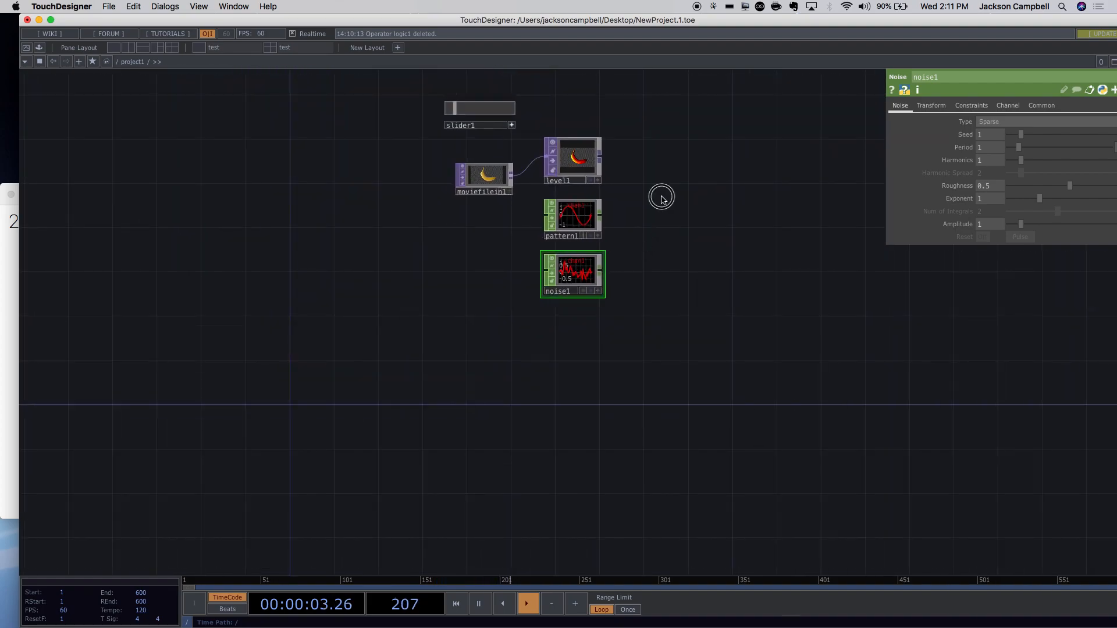
pyautogui.scroll(5, 678, 294)
pyautogui.moveTo(688, 337); pyautogui.dragTo(621, 224)
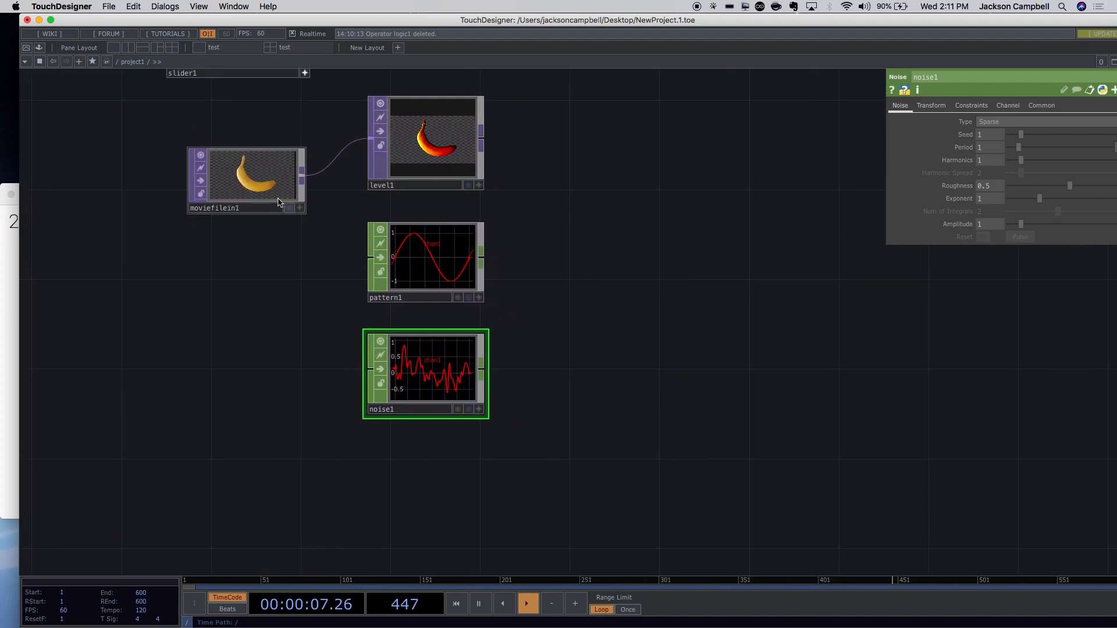
pyautogui.moveTo(280, 203); pyautogui.dragTo(303, 159)
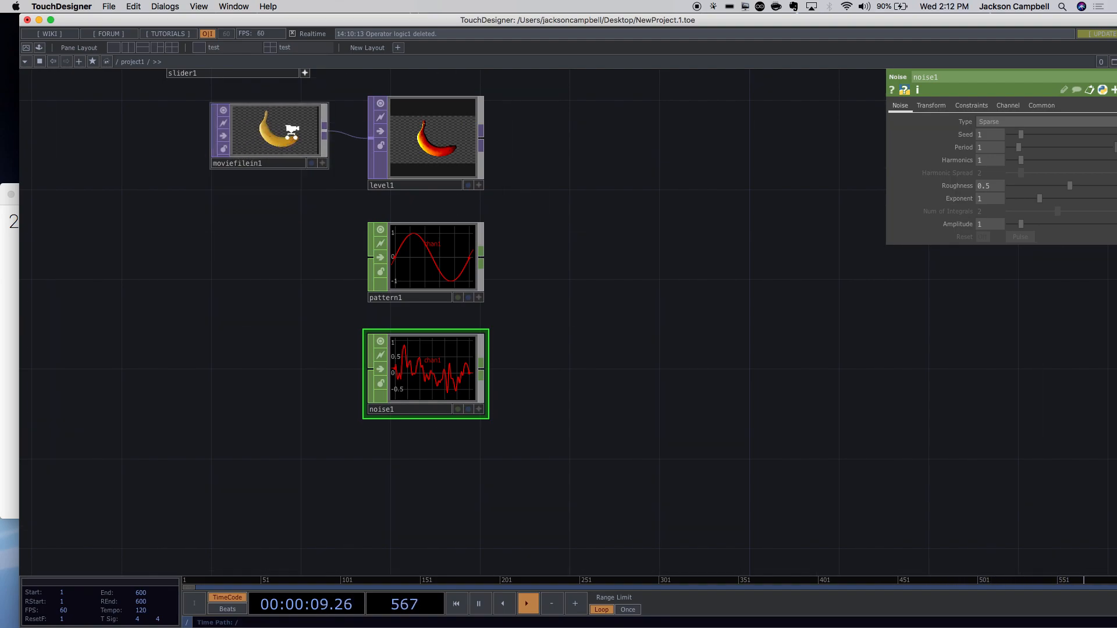
pyautogui.scroll(5, 291, 132)
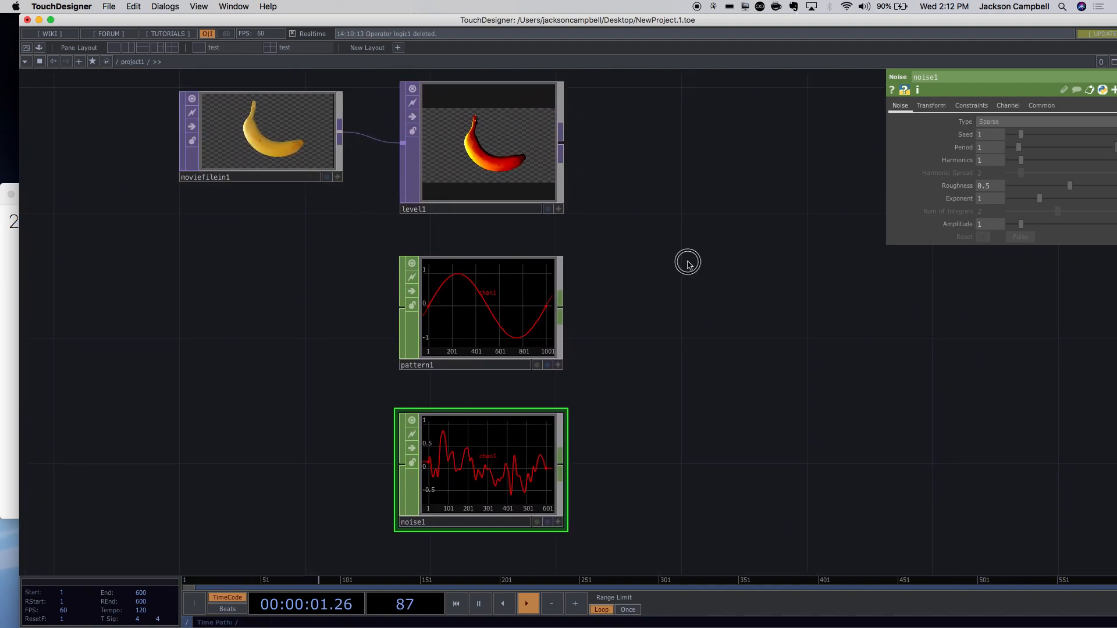
pyautogui.moveTo(688, 264); pyautogui.dragTo(429, 214)
pyautogui.scroll(-3, 539, 250)
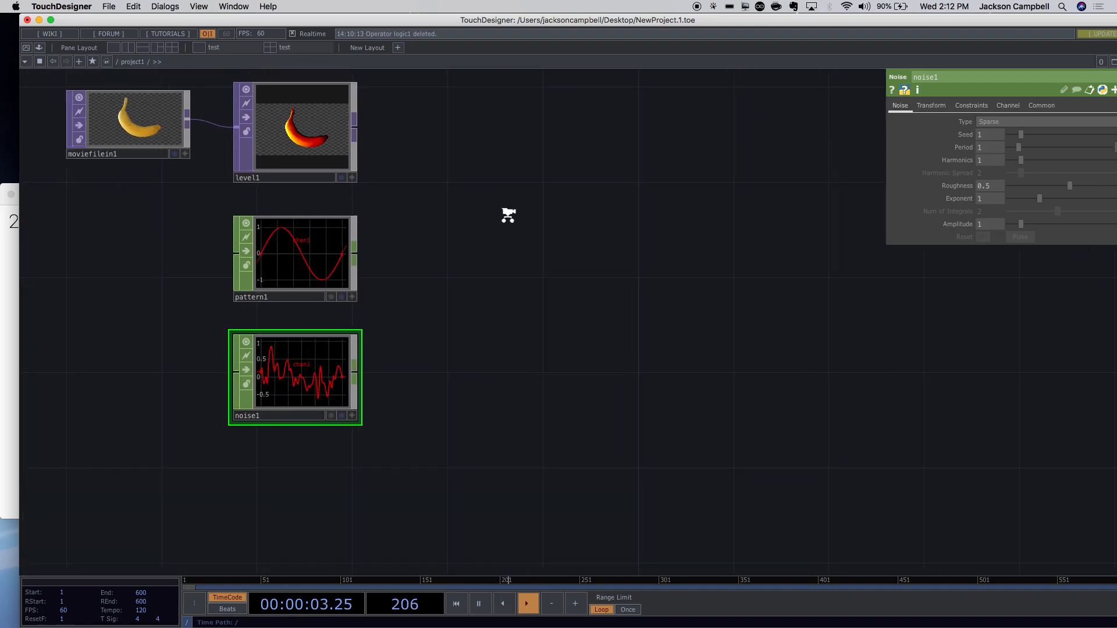
pyautogui.scroll(-1, 508, 216)
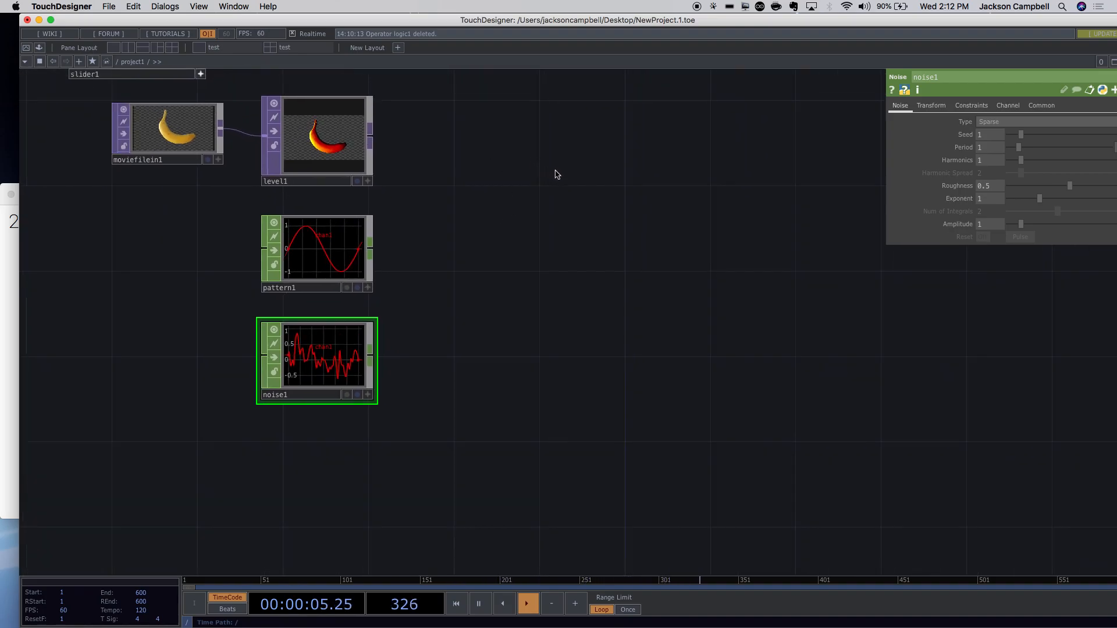
pyautogui.moveTo(659, 286); pyautogui.dragTo(687, 418)
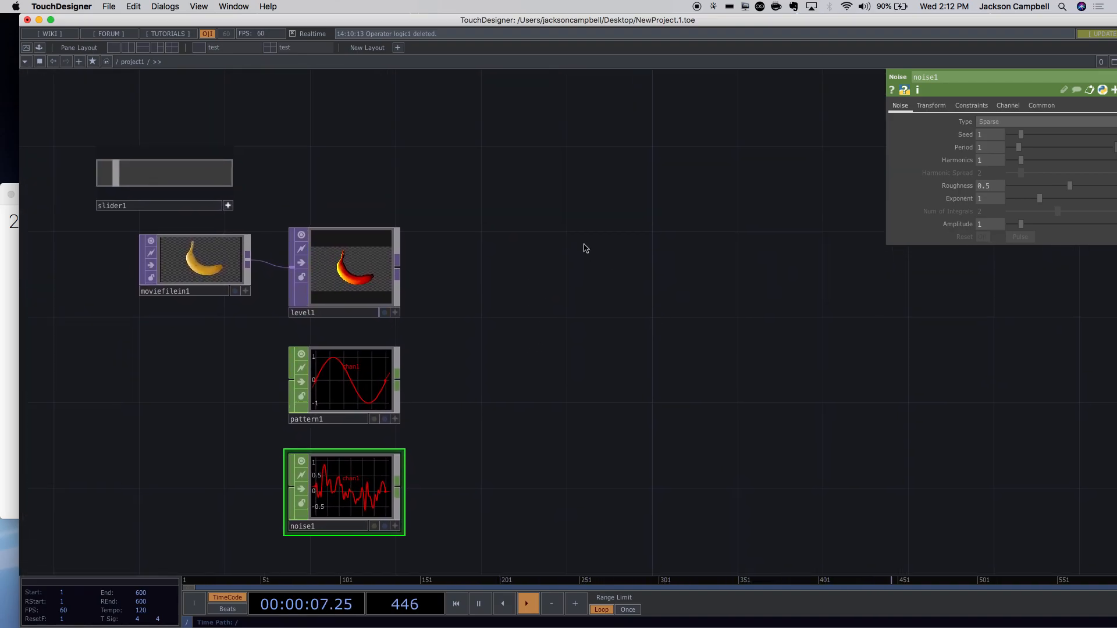
pyautogui.doubleClick(577, 230)
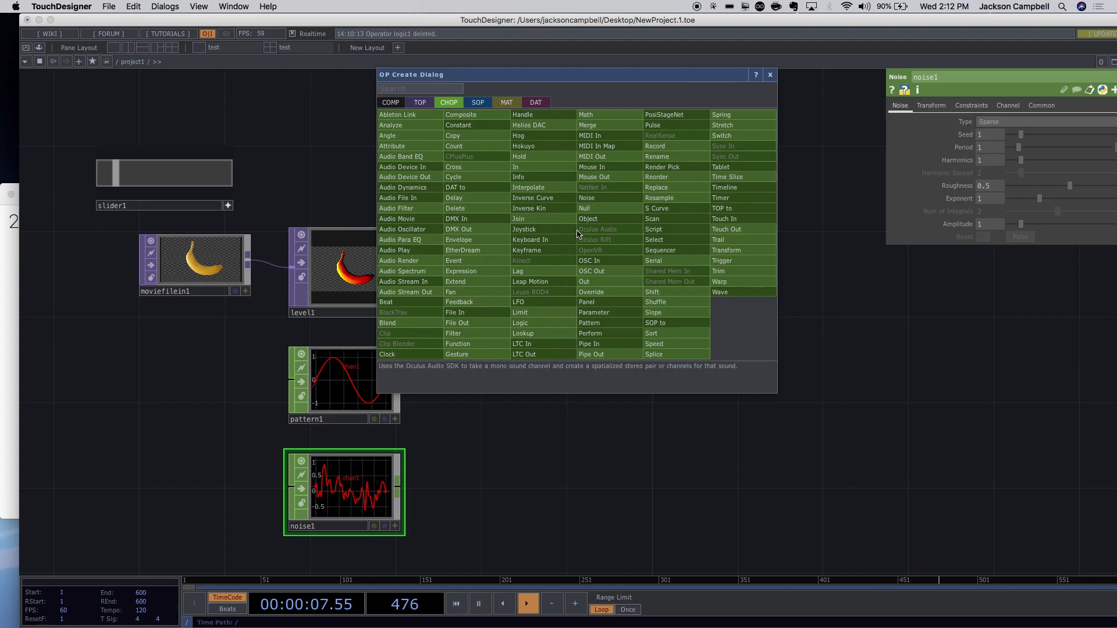
# Search 'sph' among SOPs and place a Sphere SOP, sphere1.
pyautogui.click(480, 106)
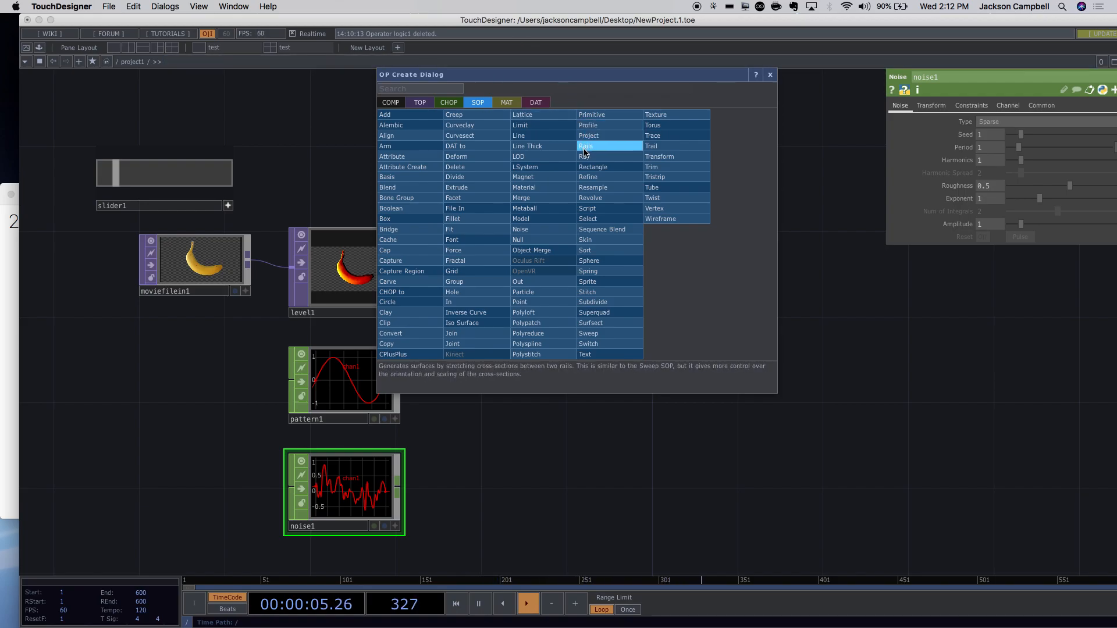
pyautogui.press('p')
pyautogui.click(454, 90)
pyautogui.write('sph')
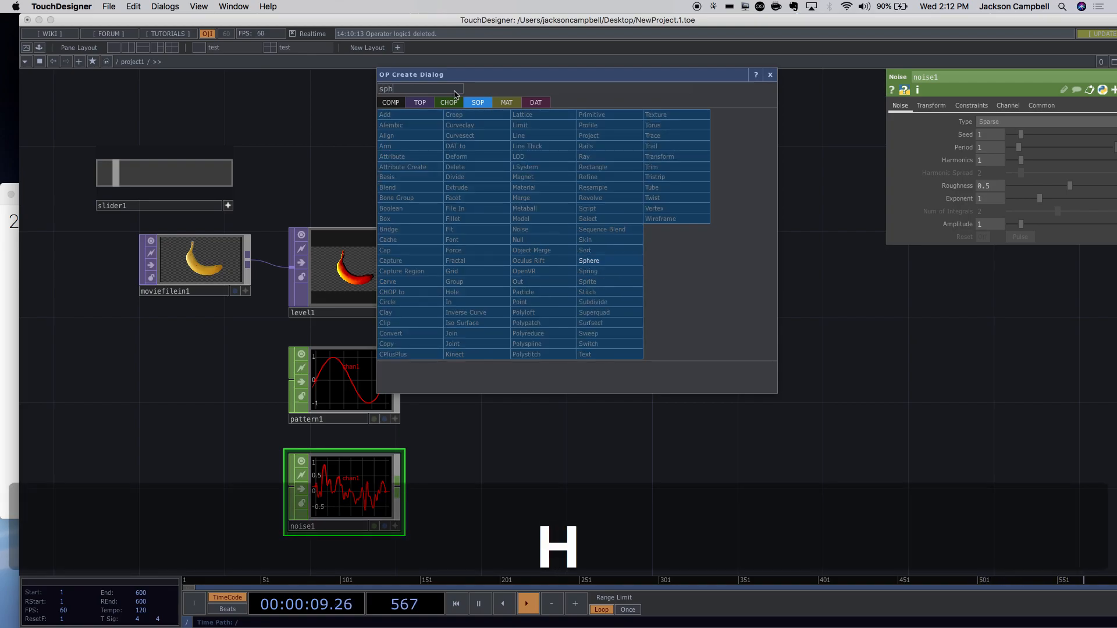
pyautogui.click(589, 260)
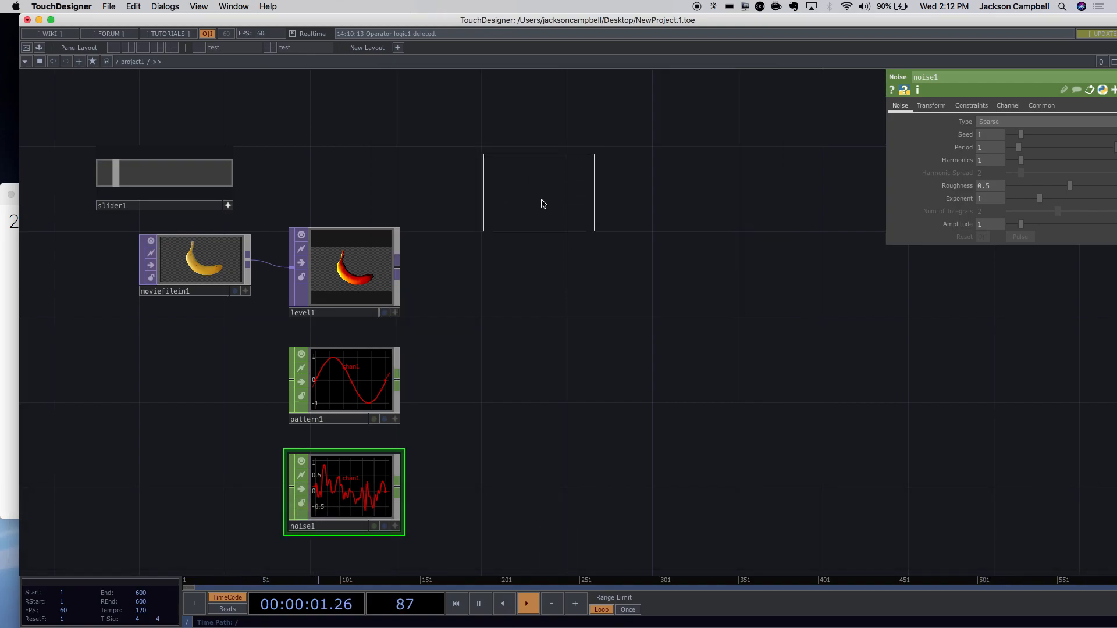
pyautogui.click(569, 202)
# Drag sphere1 to the right across the network, past the other nodes.
pyautogui.scroll(5, 665, 191)
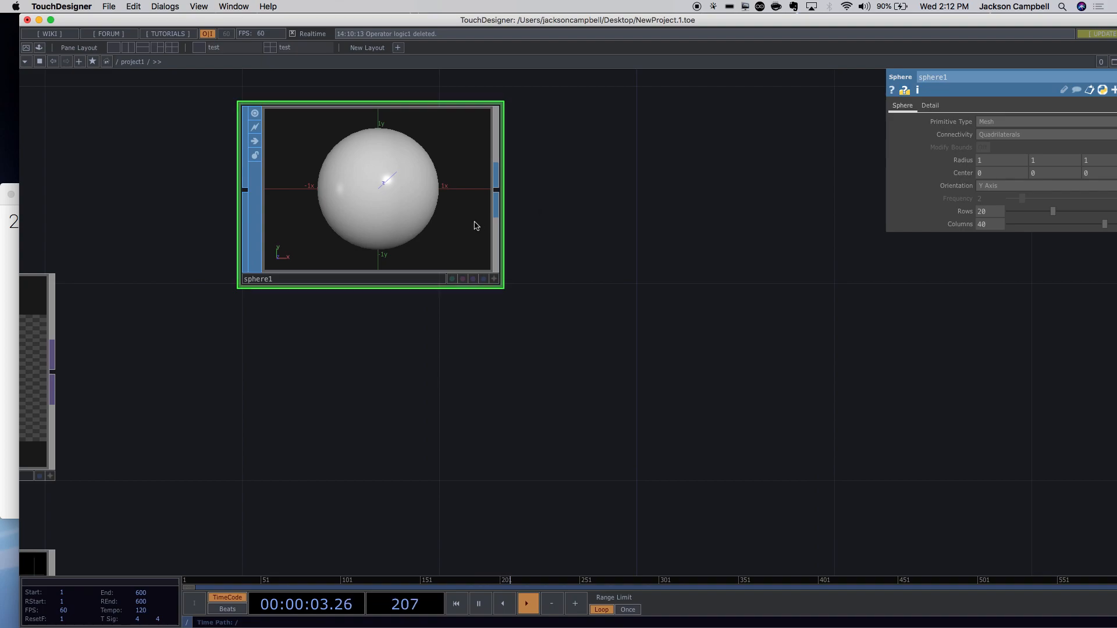
pyautogui.scroll(8, 421, 191)
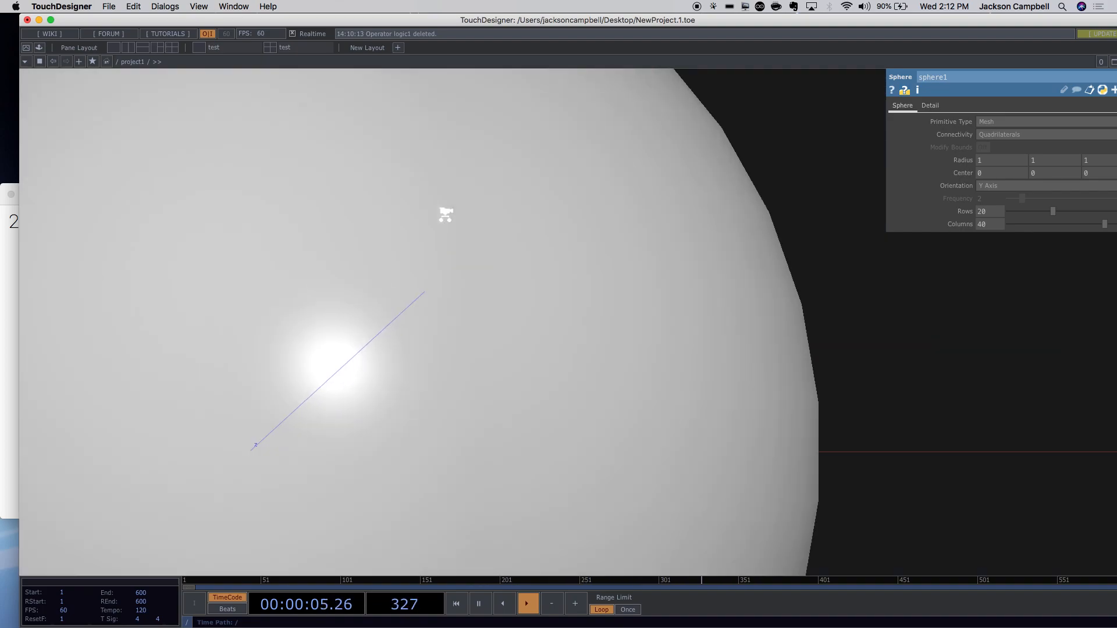
pyautogui.press('u')
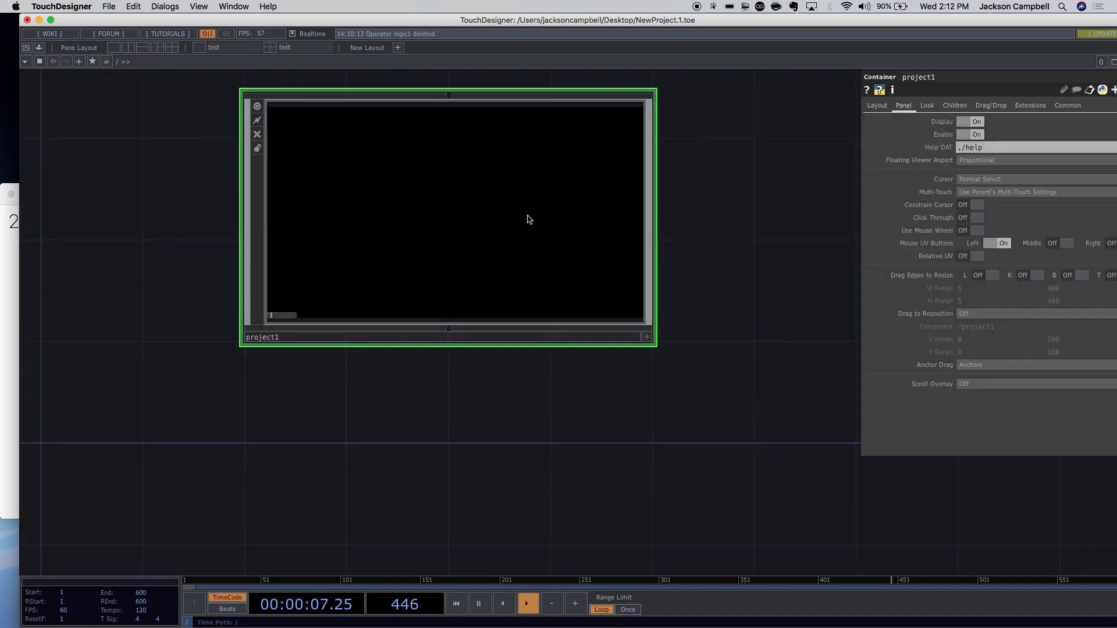
pyautogui.scroll(5, 529, 220)
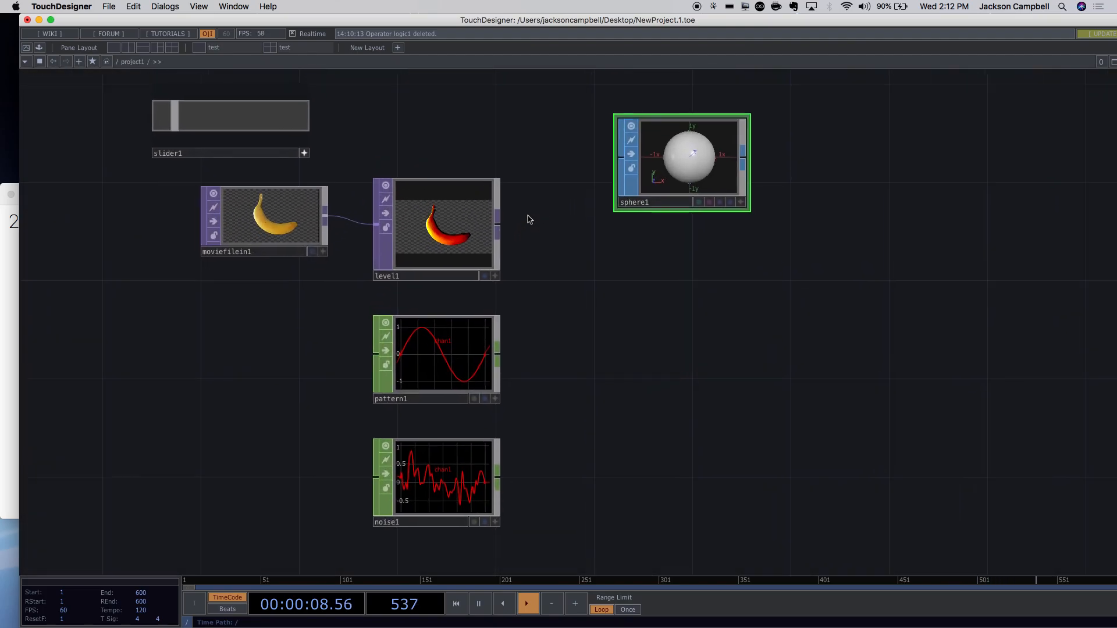
pyautogui.moveTo(799, 201); pyautogui.dragTo(634, 273)
pyautogui.scroll(5, 682, 232)
pyautogui.scroll(-2, 682, 232)
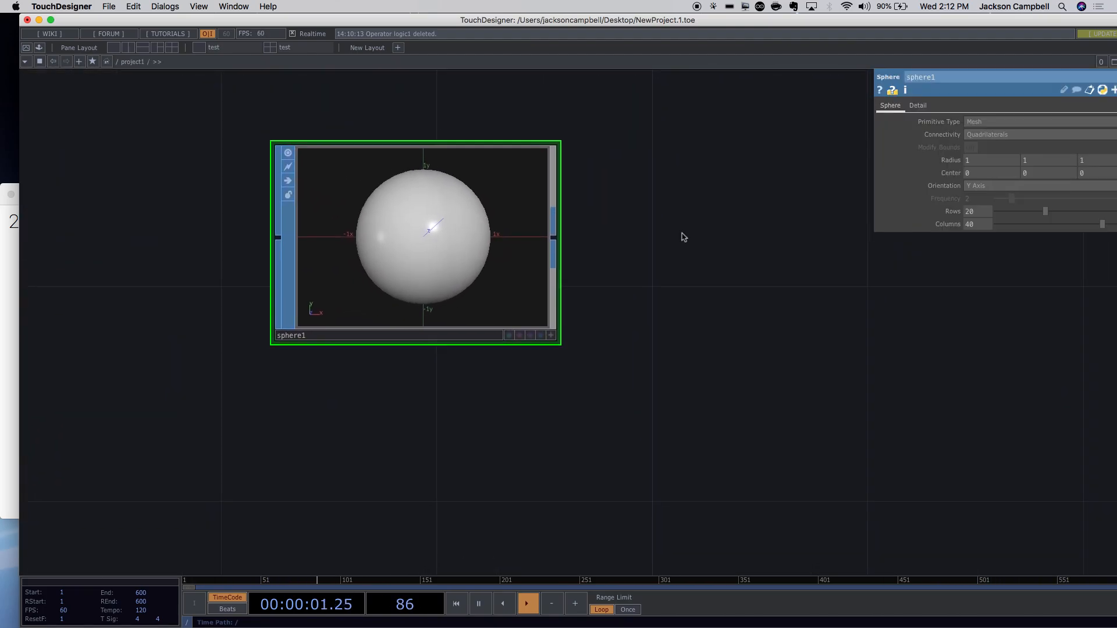
pyautogui.moveTo(516, 264); pyautogui.dragTo(604, 256)
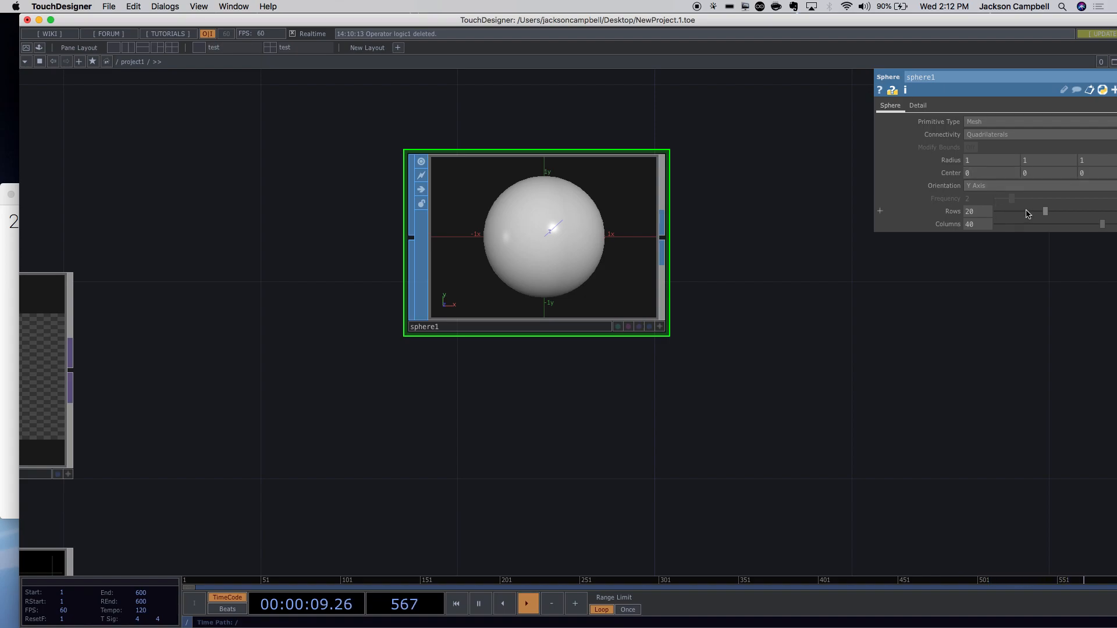
# Try NURBS as sphere1's primitive type, leaving connectivity on Quadrilaterals.
pyautogui.click(987, 123)
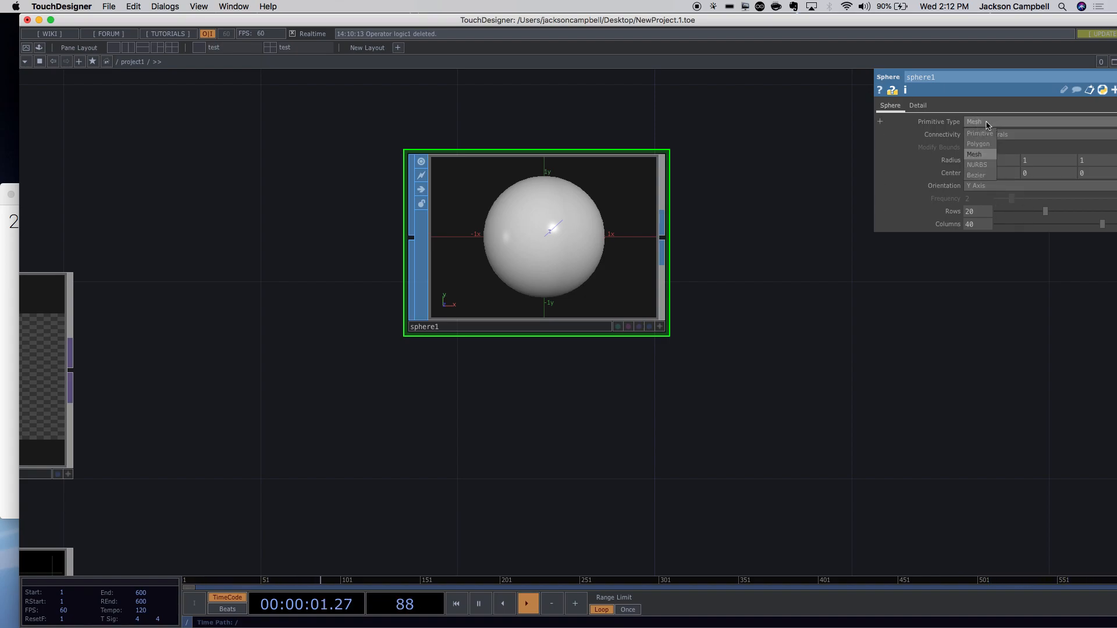
pyautogui.click(791, 197)
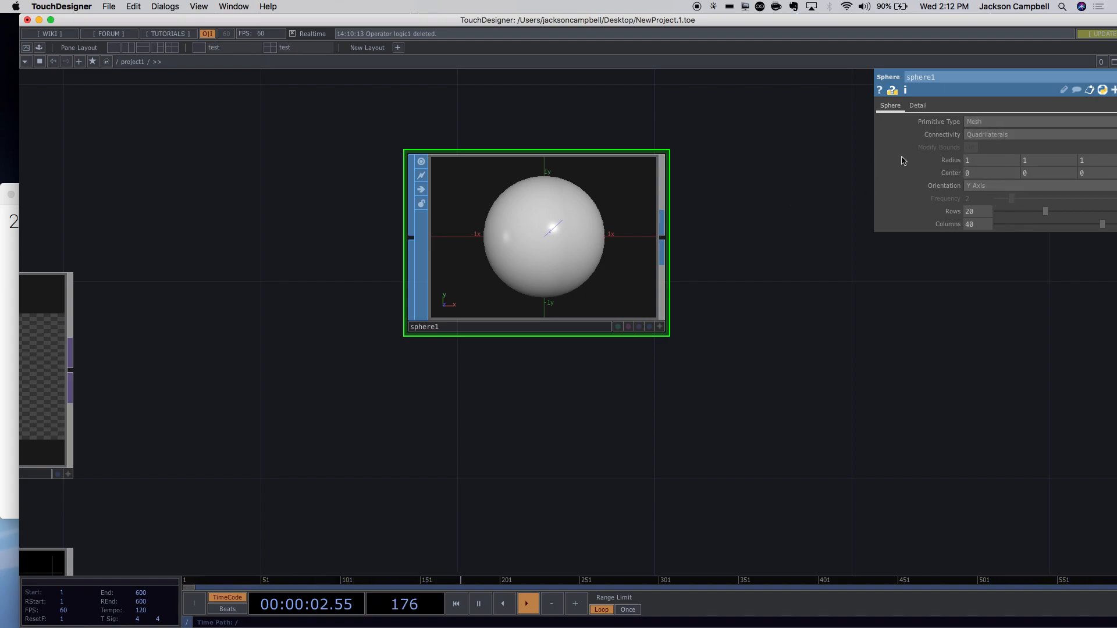
pyautogui.click(983, 124)
pyautogui.click(978, 165)
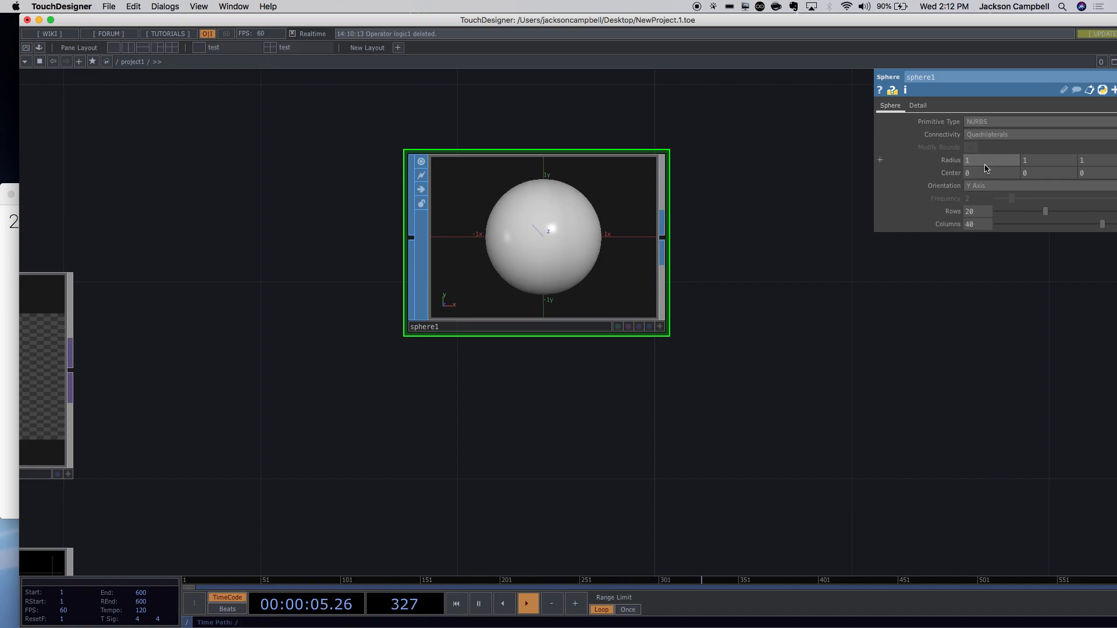
pyautogui.click(979, 125)
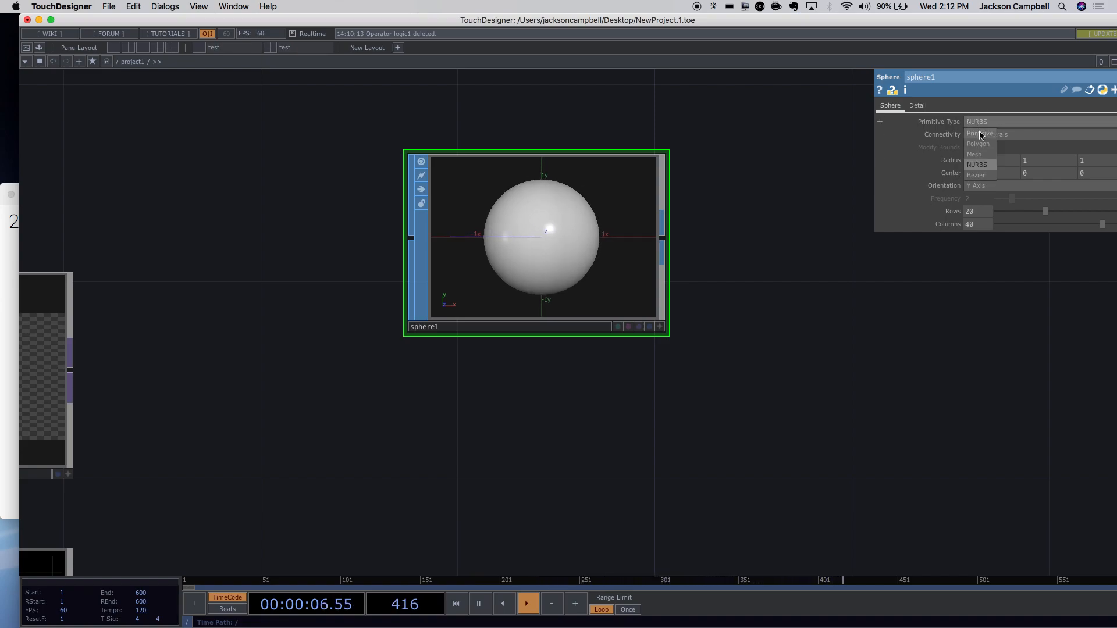
pyautogui.click(980, 166)
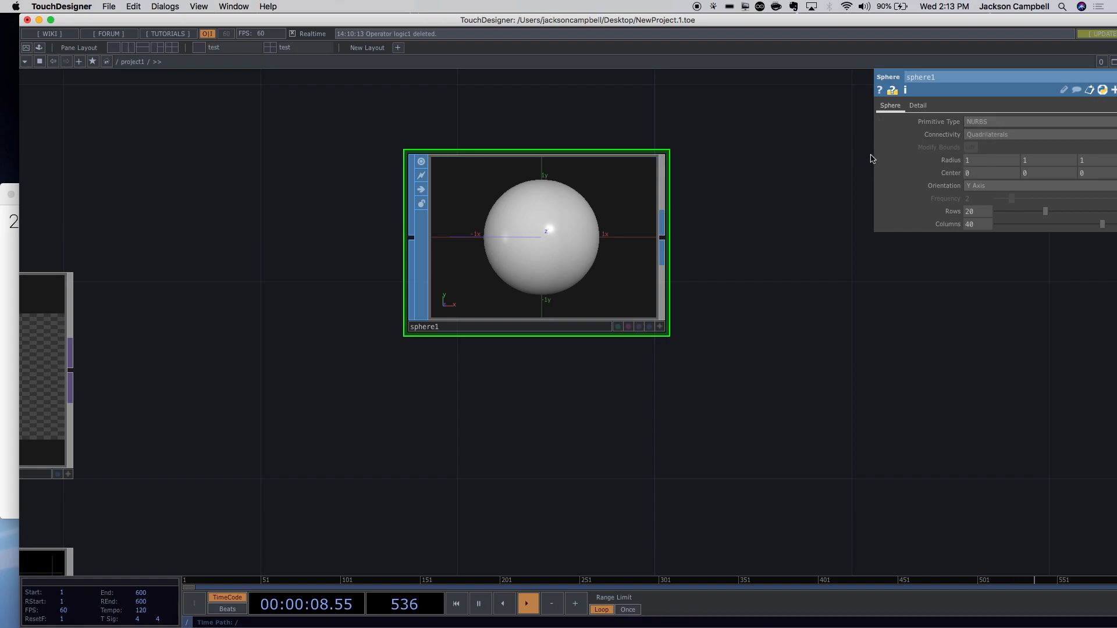
pyautogui.click(989, 135)
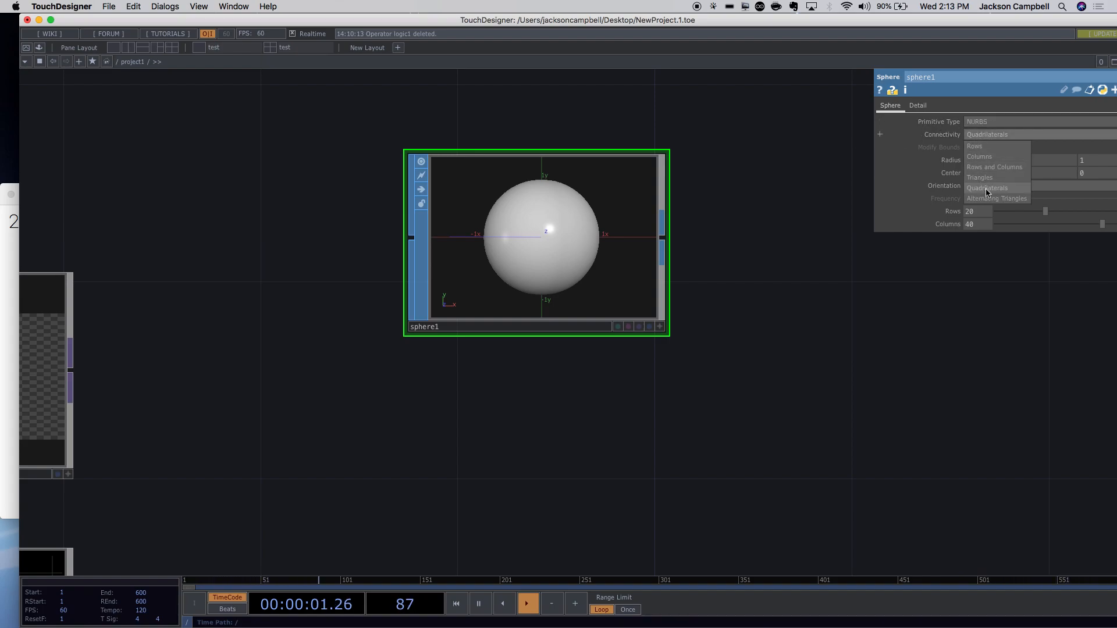
pyautogui.click(906, 132)
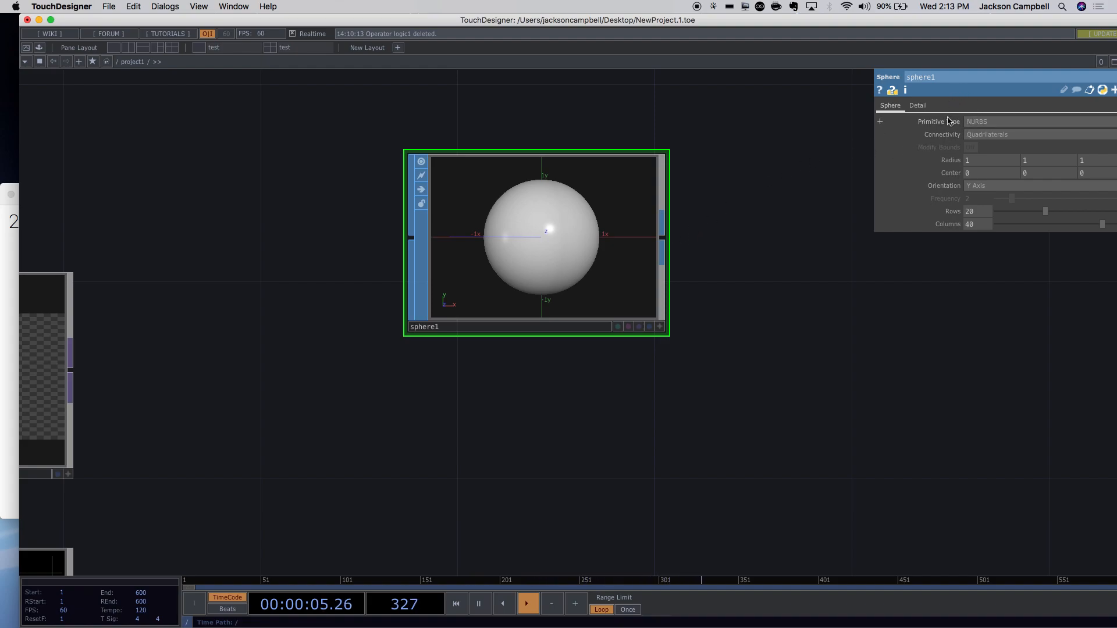
# Toggle sphere1's wireframe display with W and switch its interactive viewer on and off.
pyautogui.rightClick(585, 242)
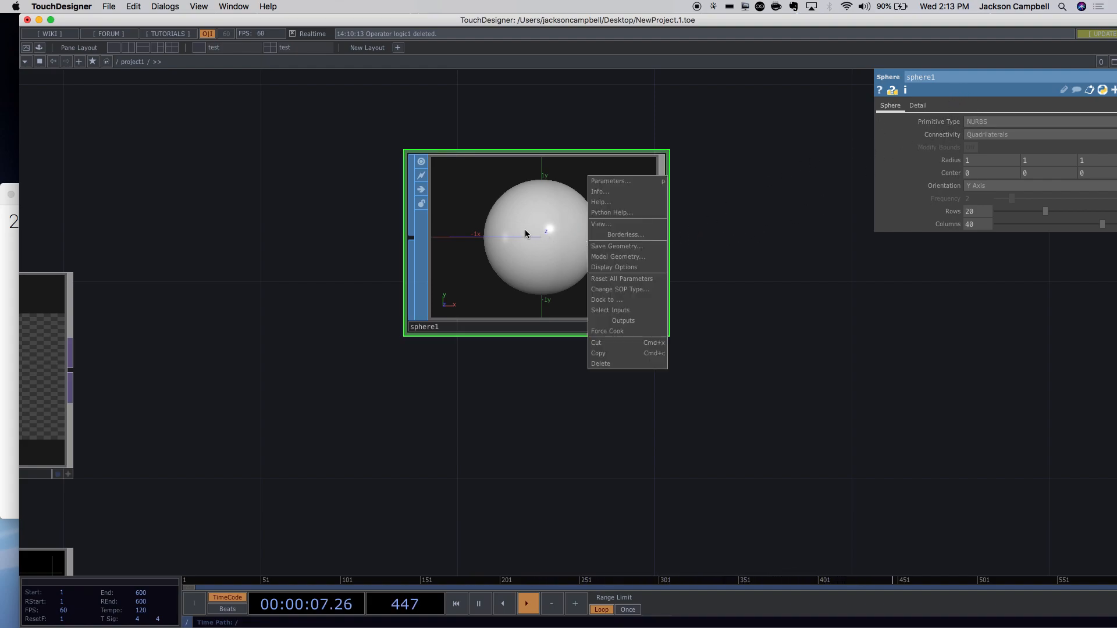
pyautogui.click(544, 233)
pyautogui.press('w')
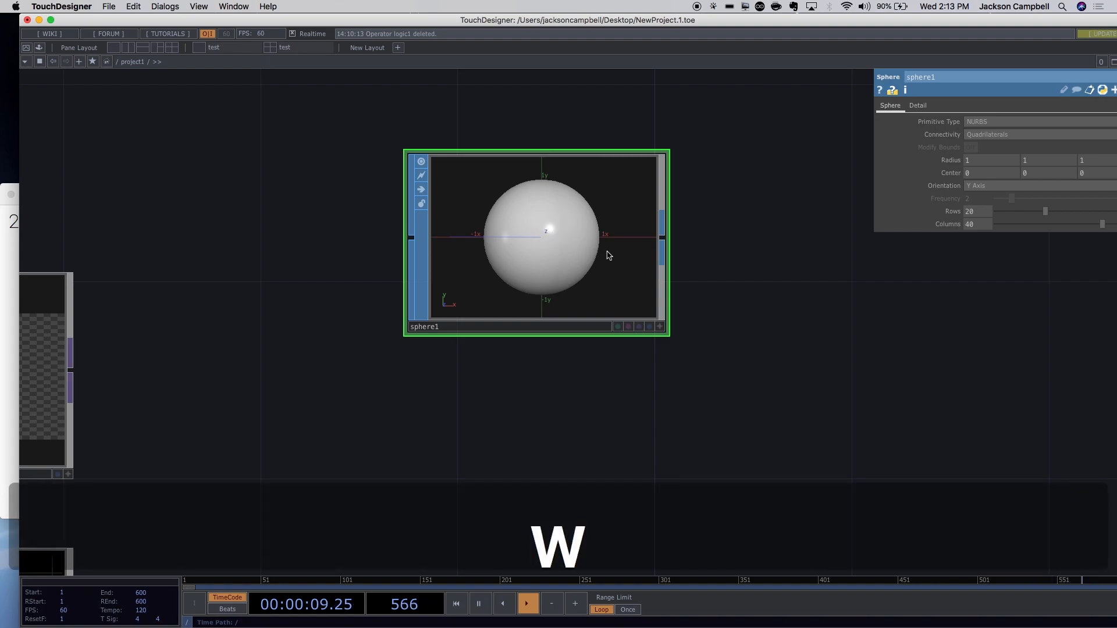
pyautogui.click(659, 329)
pyautogui.press('w')
pyautogui.press('w')
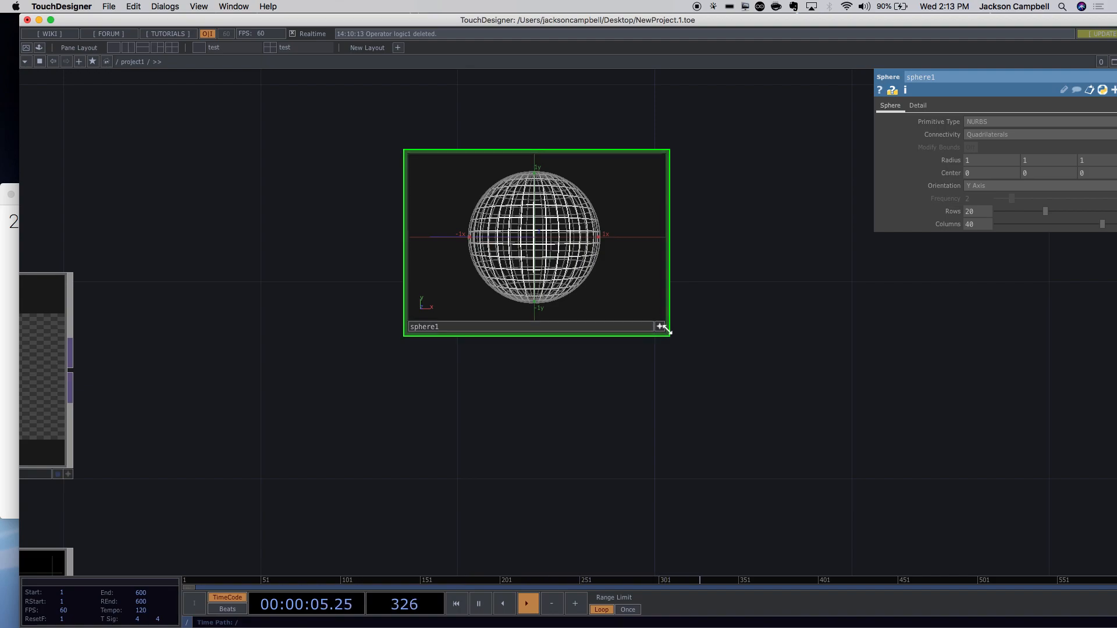
pyautogui.press('w')
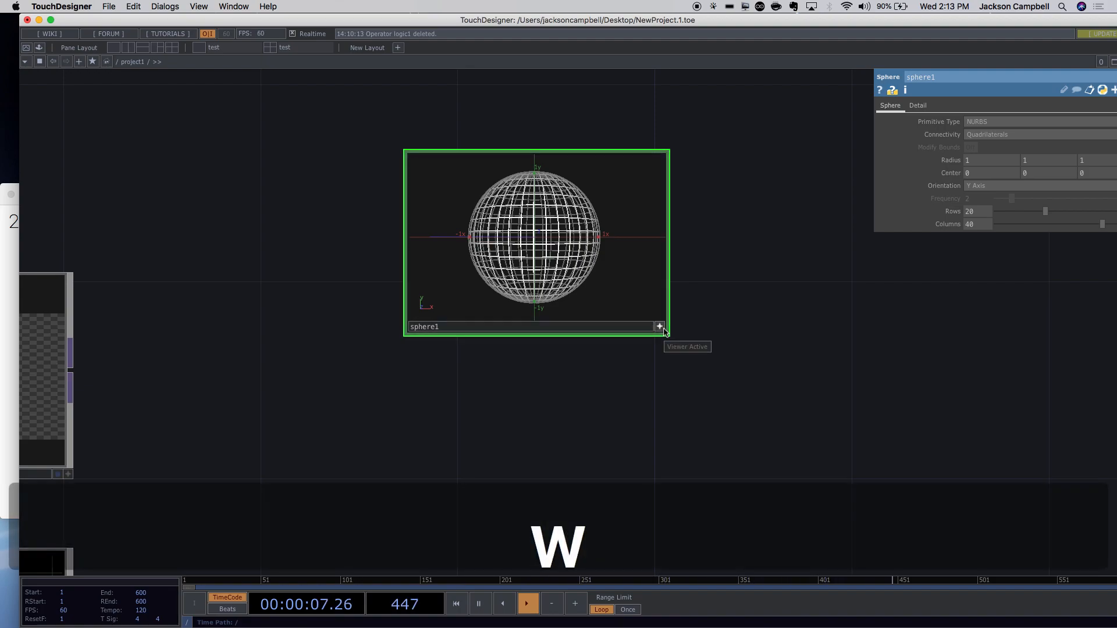
pyautogui.click(659, 327)
pyautogui.click(660, 327)
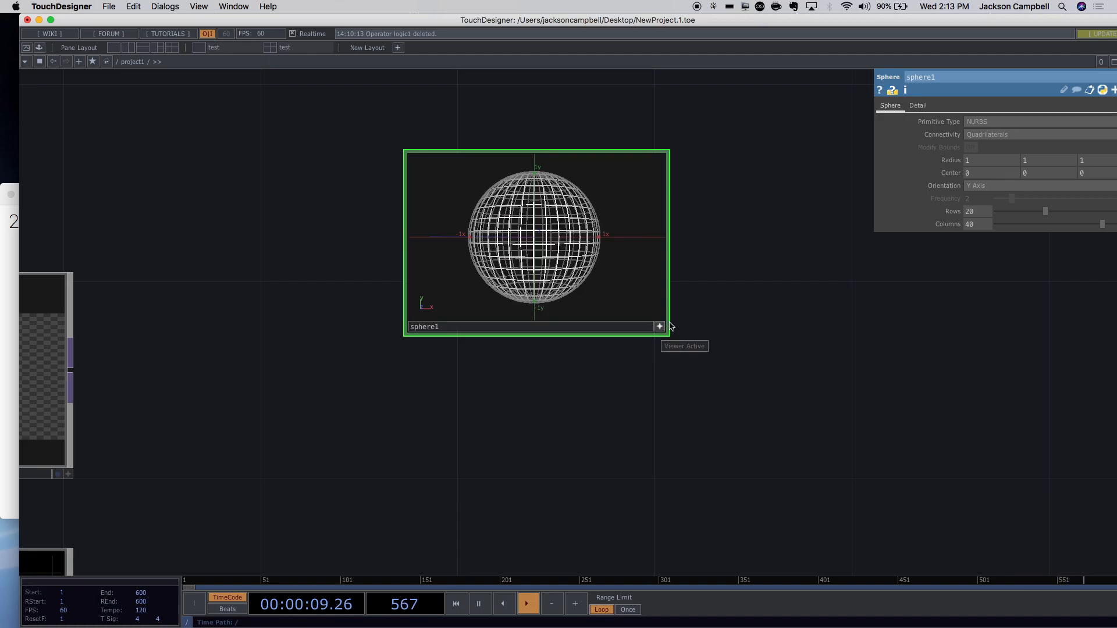
# Choose Mesh as sphere1's Primitive Type and Alternating Triangles as its Connectivity.
pyautogui.click(985, 124)
pyautogui.click(986, 156)
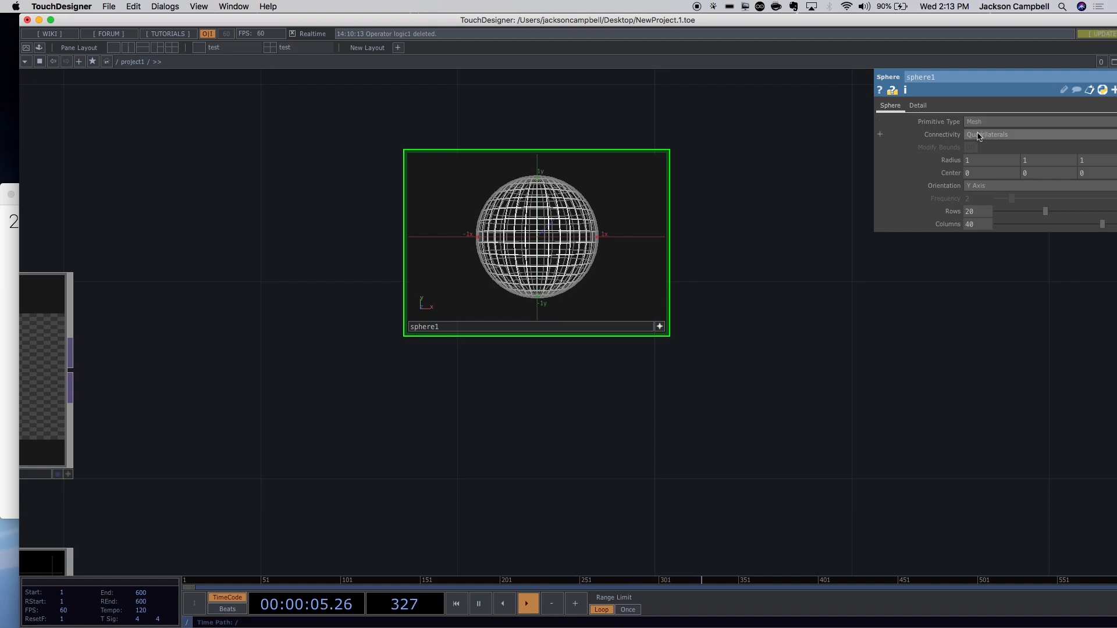
pyautogui.click(979, 136)
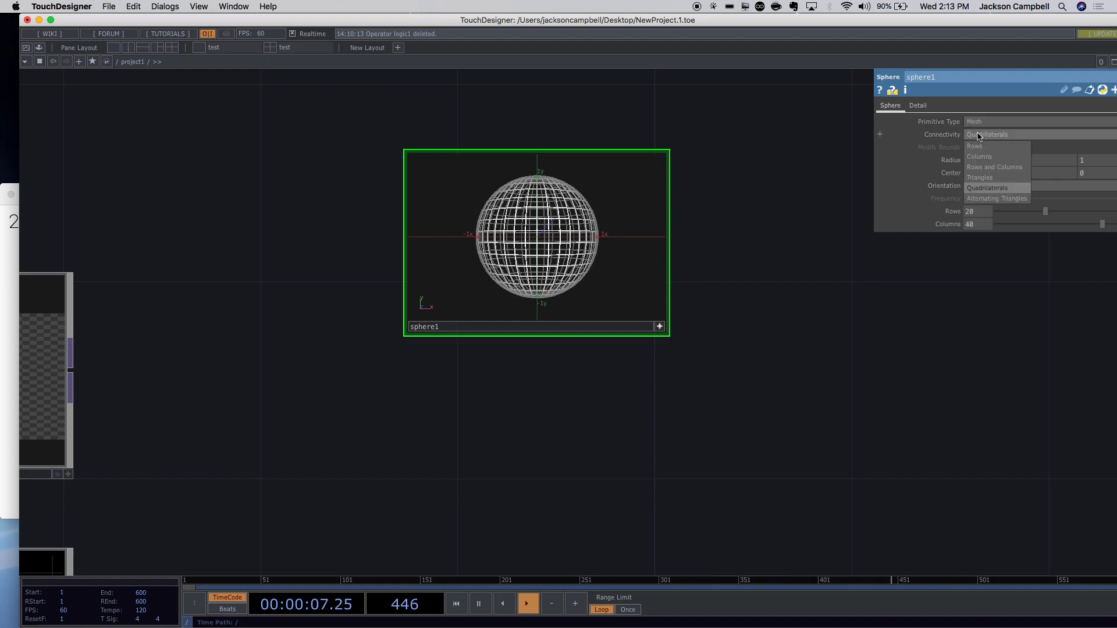
pyautogui.click(995, 199)
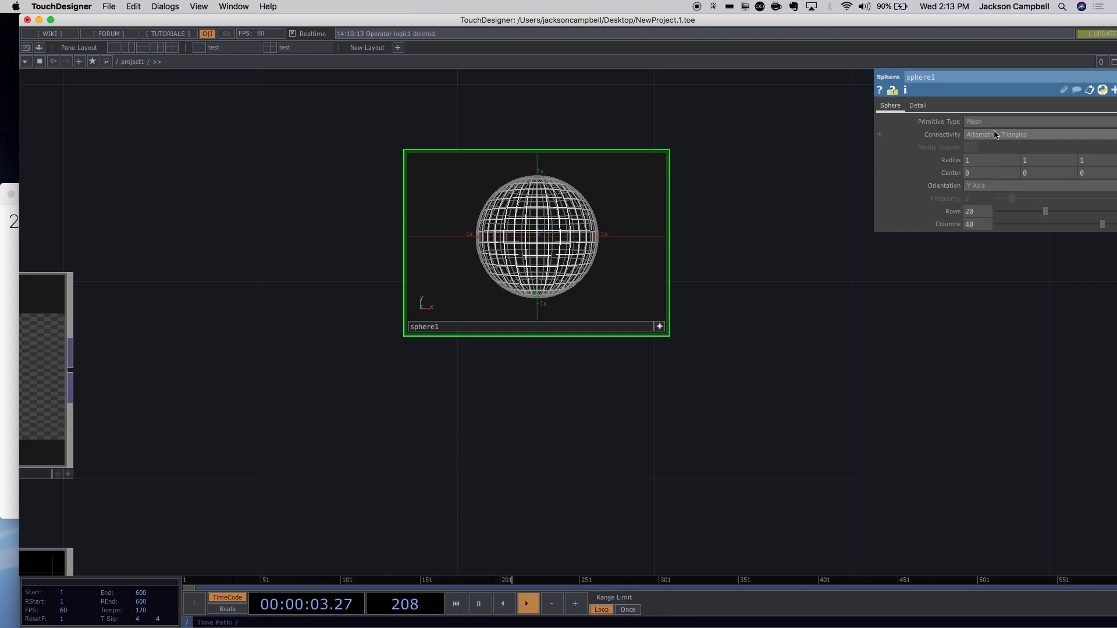
# Try the sphere's Connectivity as Rows, then as Columns.
pyautogui.scroll(3, 782, 205)
pyautogui.scroll(-4, 781, 206)
pyautogui.scroll(5, 780, 200)
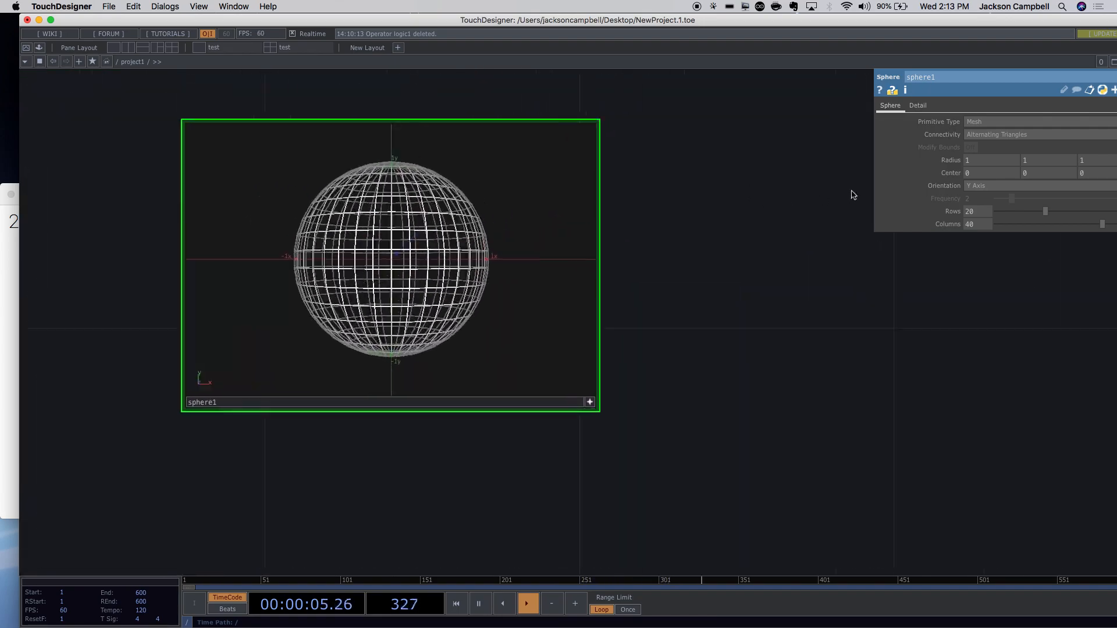
pyautogui.click(980, 138)
pyautogui.click(982, 140)
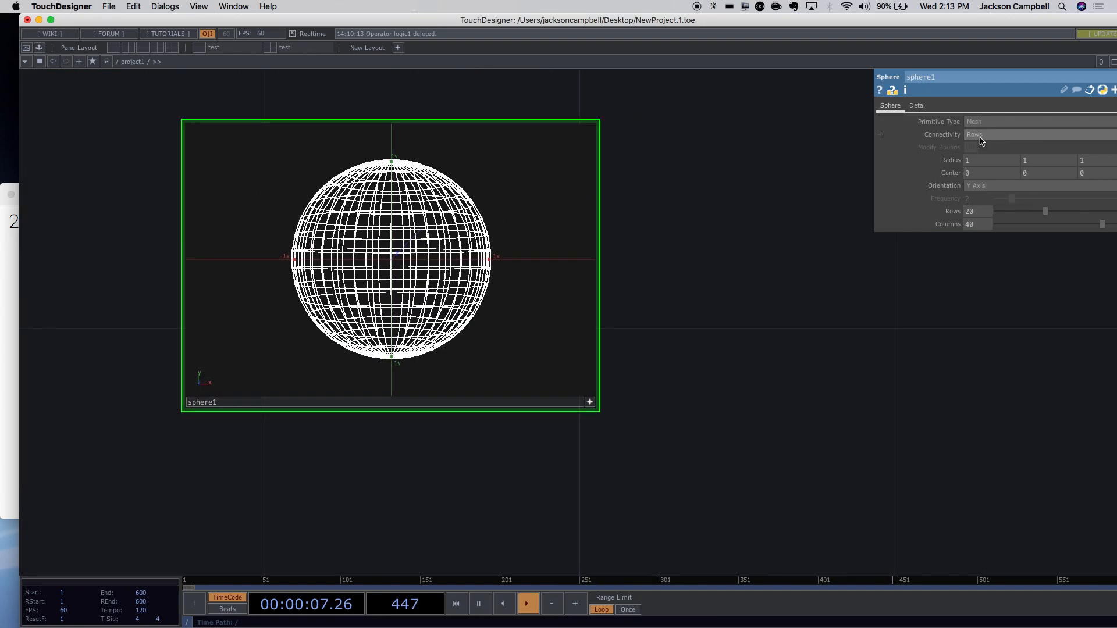
pyautogui.click(981, 136)
pyautogui.click(981, 154)
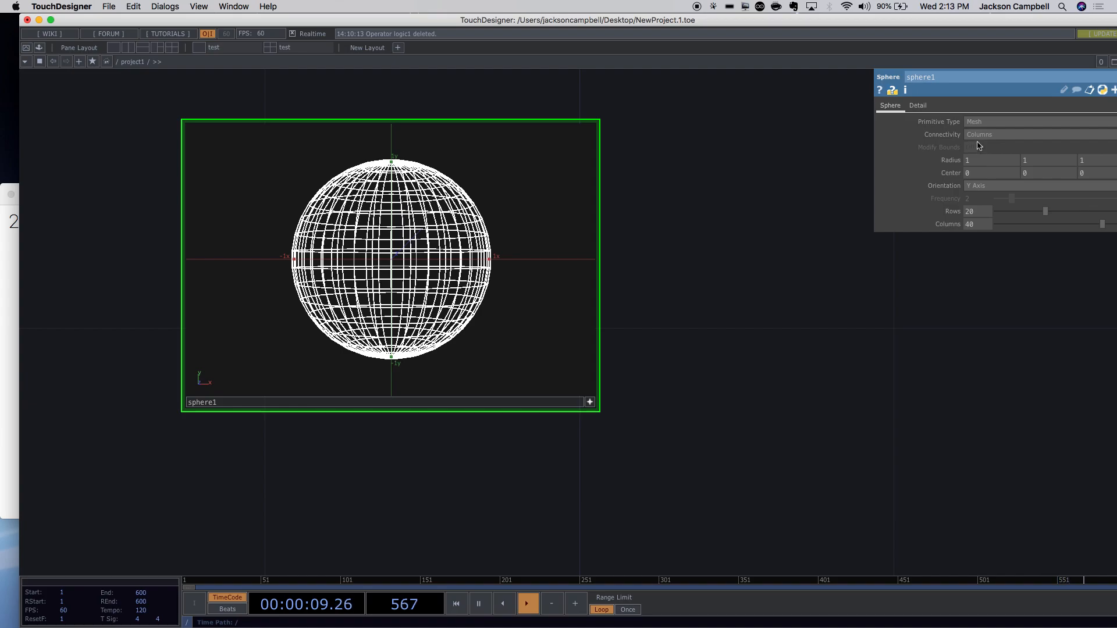
pyautogui.click(978, 137)
# Preview the sphere as a Polygon from an orbited angle, then return it to Mesh.
pyautogui.click(975, 123)
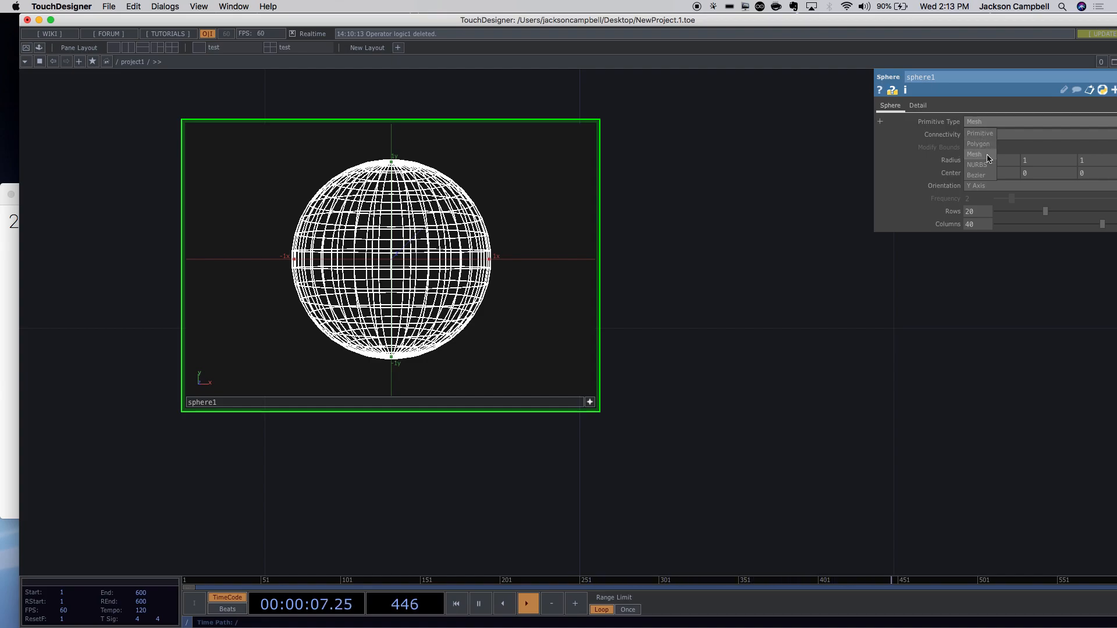
pyautogui.click(983, 144)
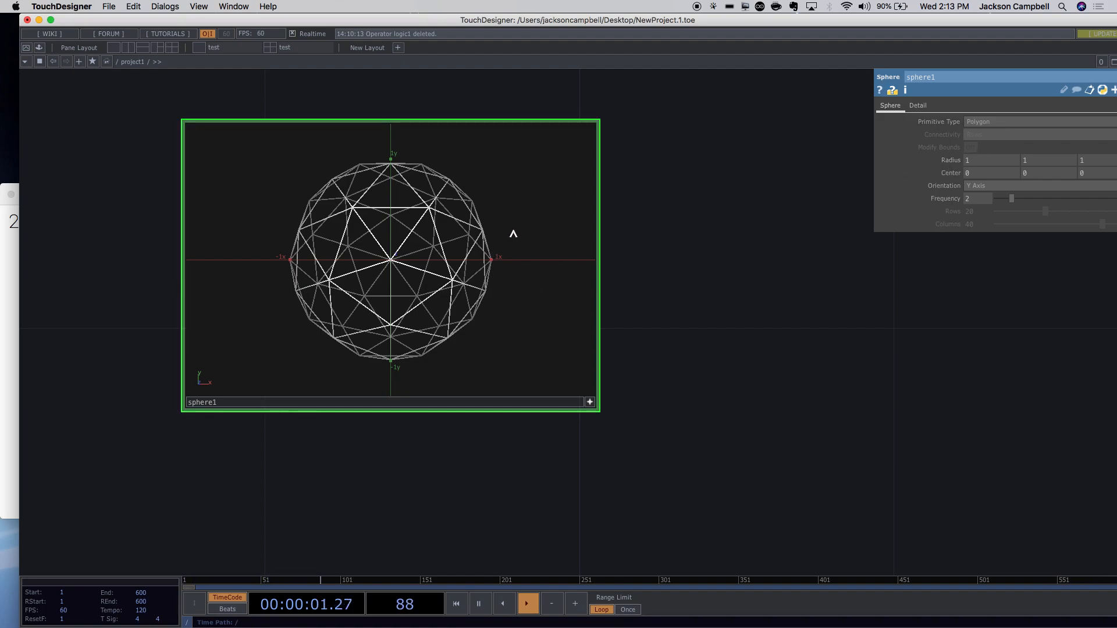
pyautogui.click(590, 404)
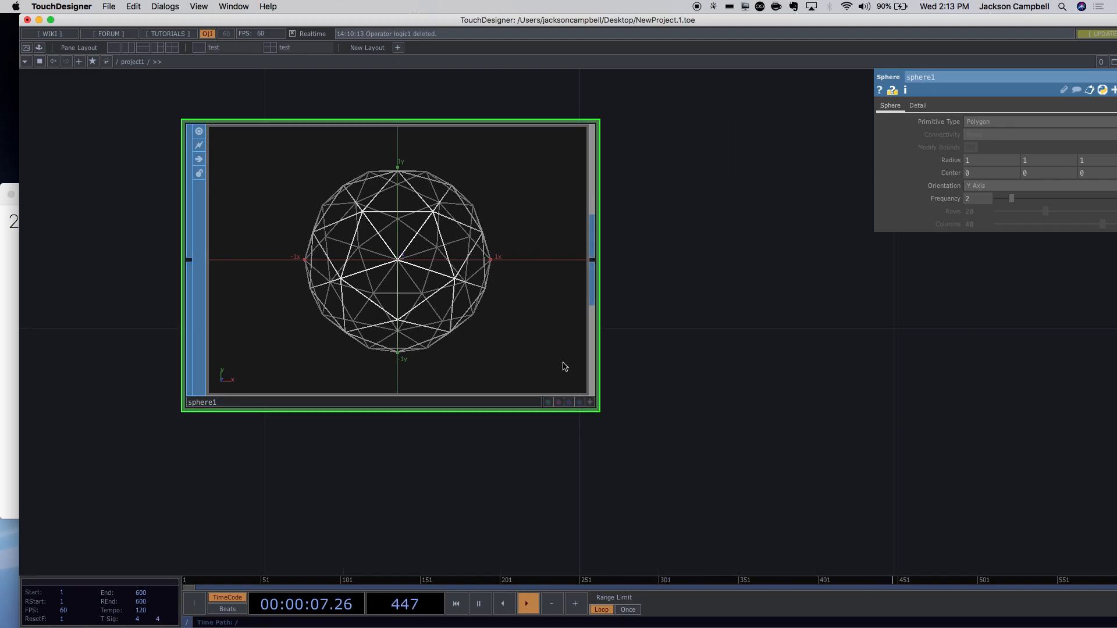
pyautogui.click(590, 404)
pyautogui.moveTo(529, 349); pyautogui.dragTo(590, 332)
pyautogui.moveTo(573, 292); pyautogui.dragTo(491, 319)
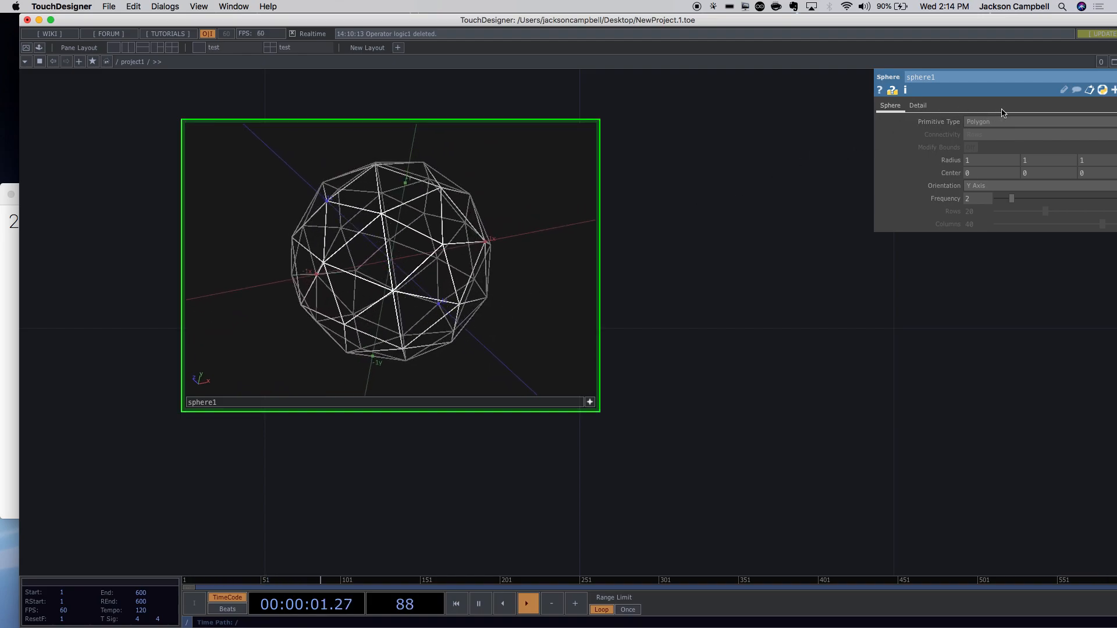
pyautogui.click(982, 122)
pyautogui.click(982, 155)
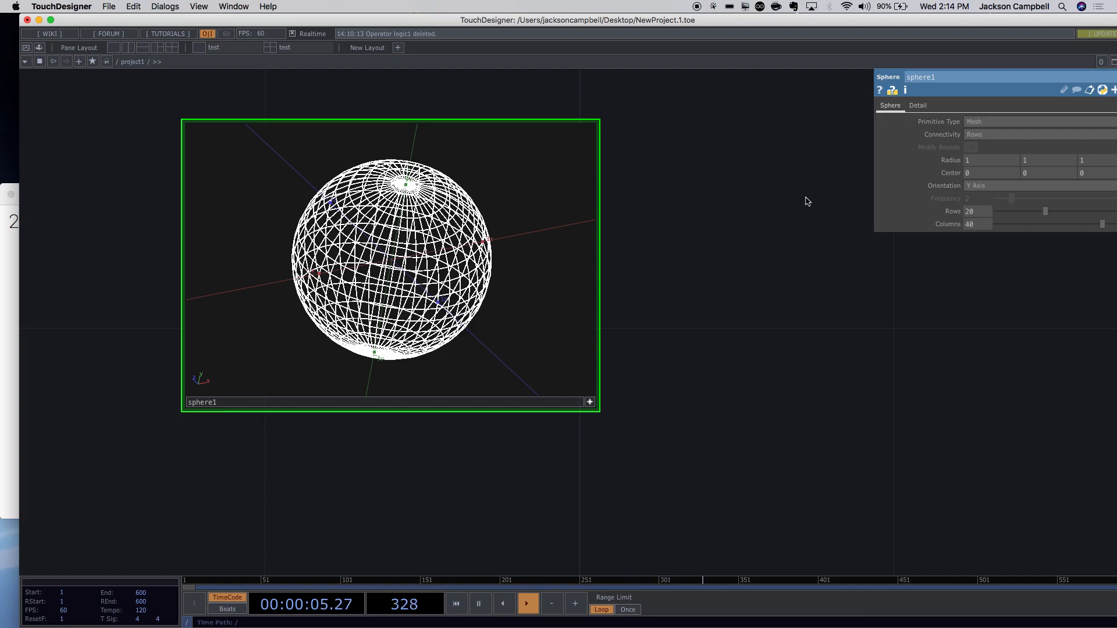
pyautogui.scroll(-2, 685, 244)
pyautogui.scroll(-3, 684, 249)
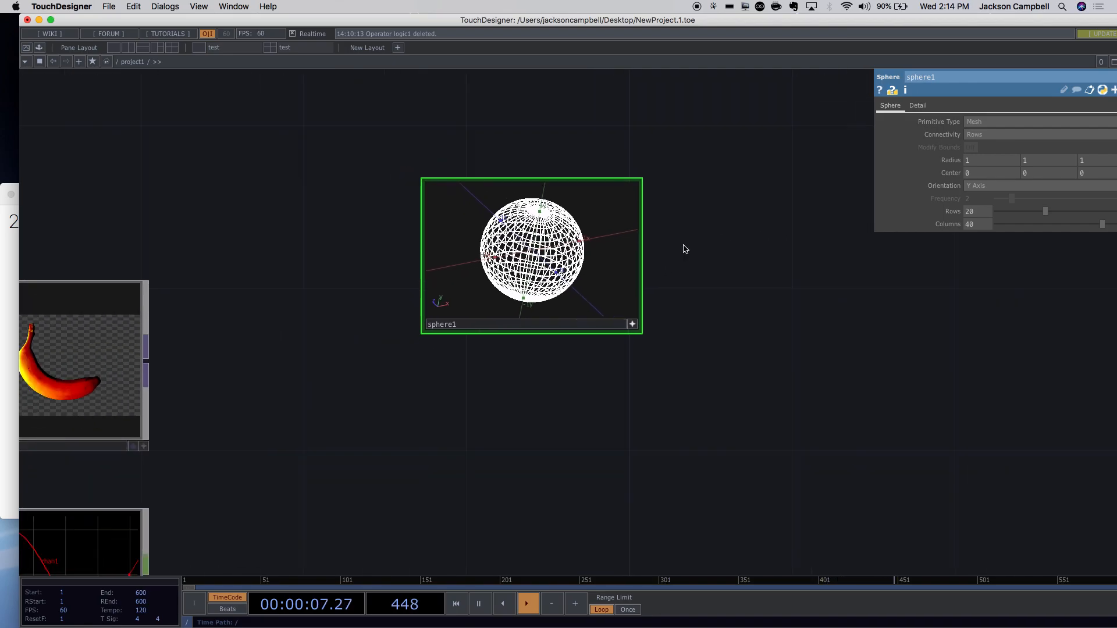
pyautogui.moveTo(736, 251); pyautogui.dragTo(545, 250)
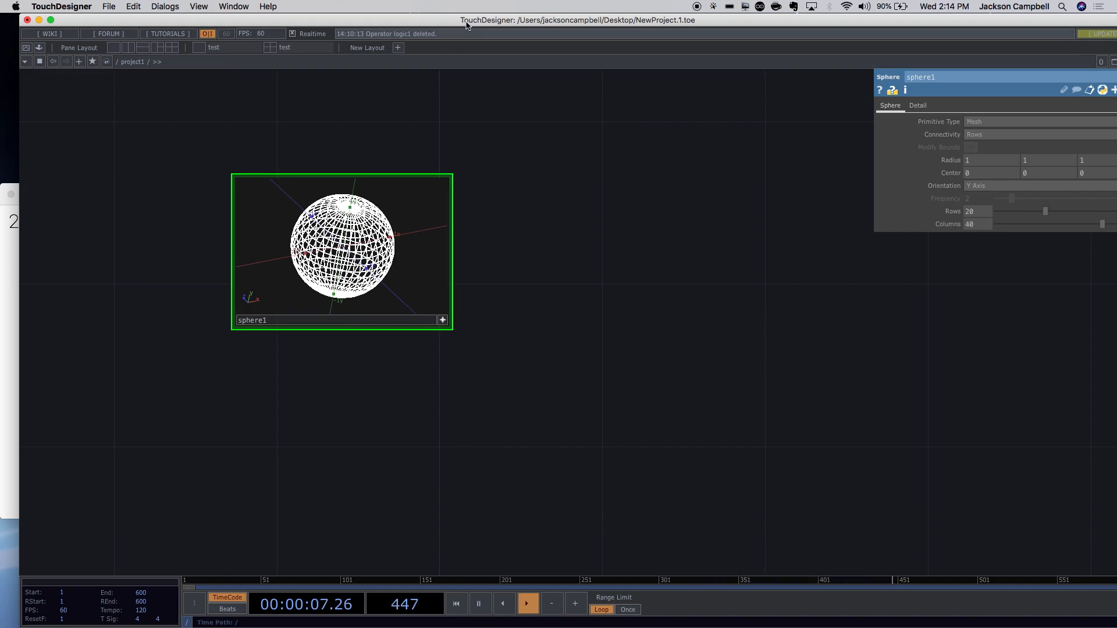
pyautogui.moveTo(466, 20); pyautogui.dragTo(449, 21)
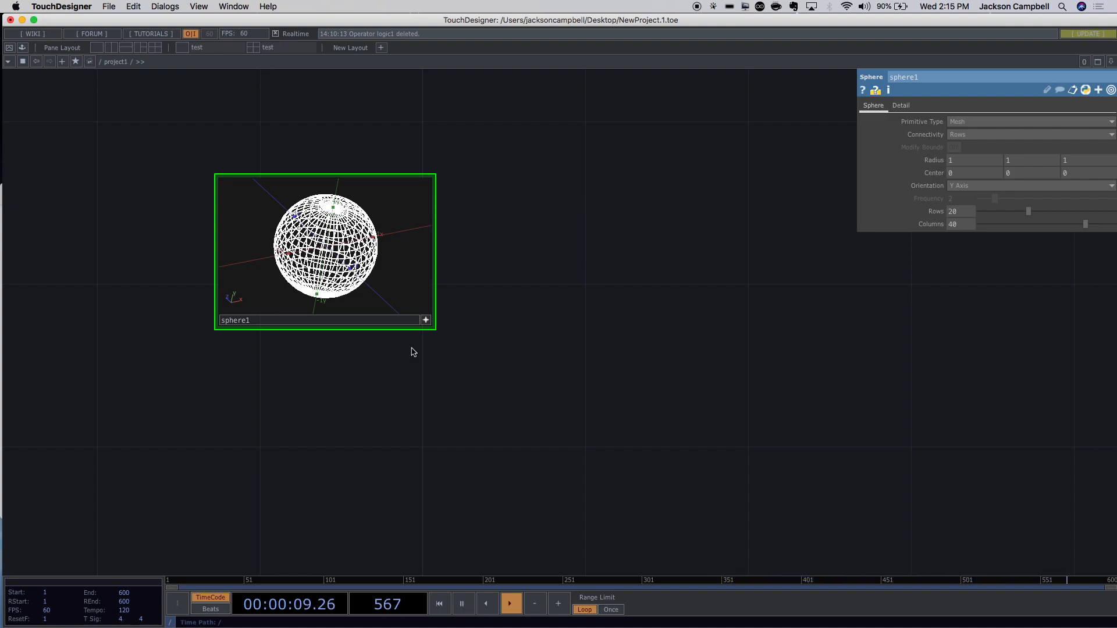
# Open the OP Create Dialog clear of the sphere node and browse the COMP, then DAT operators.
pyautogui.scroll(3, 481, 368)
pyautogui.scroll(-10, 482, 369)
pyautogui.scroll(-3, 483, 369)
pyautogui.scroll(6, 523, 358)
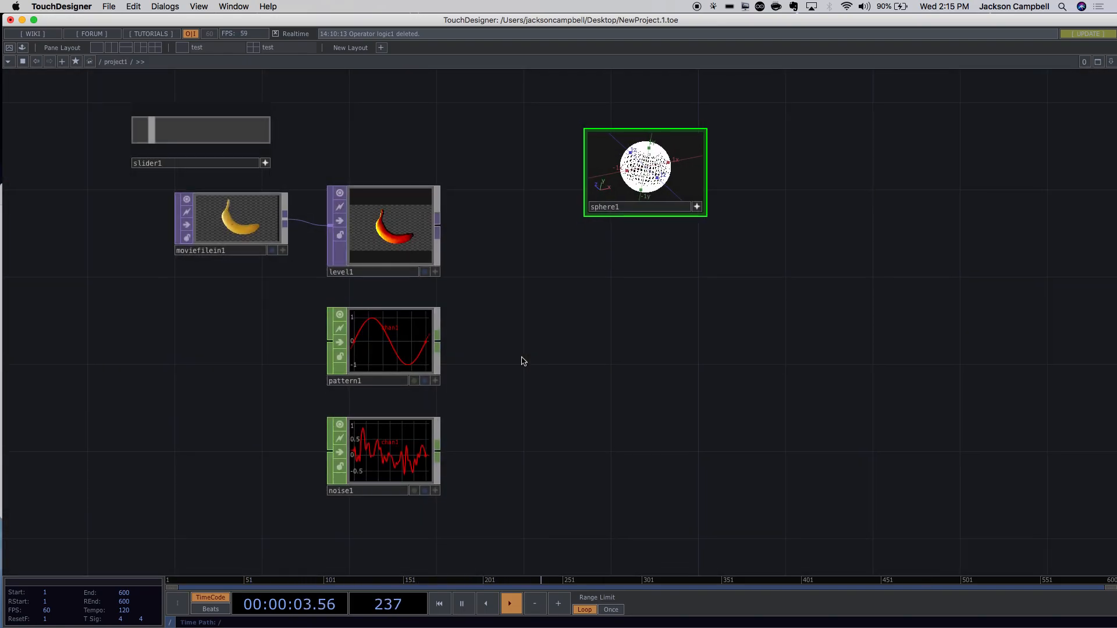
pyautogui.moveTo(584, 315); pyautogui.dragTo(490, 356)
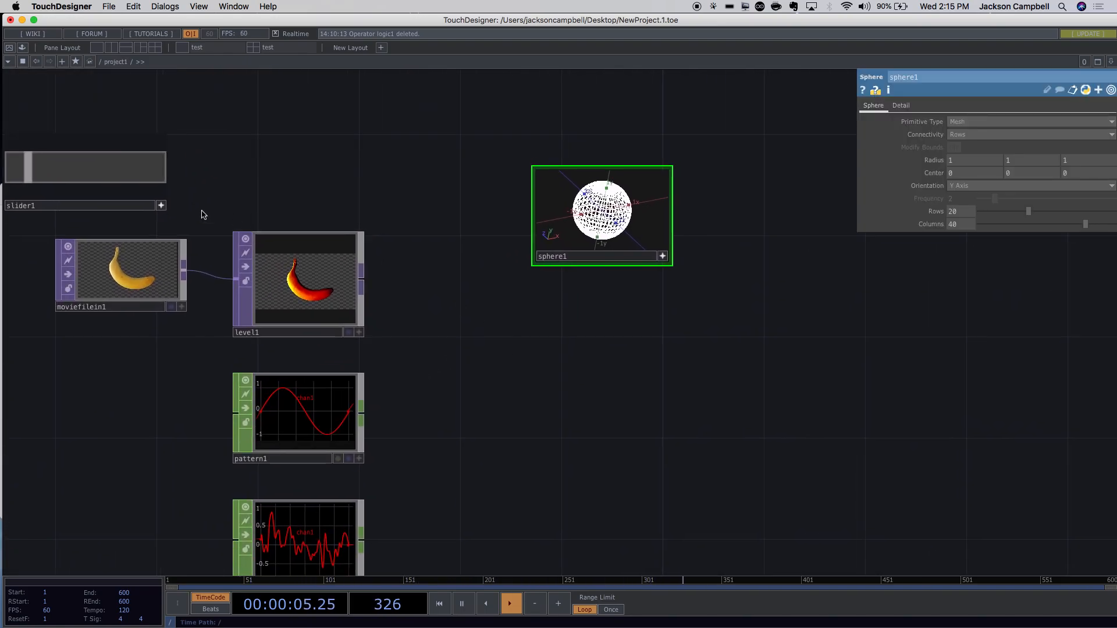
pyautogui.doubleClick(579, 332)
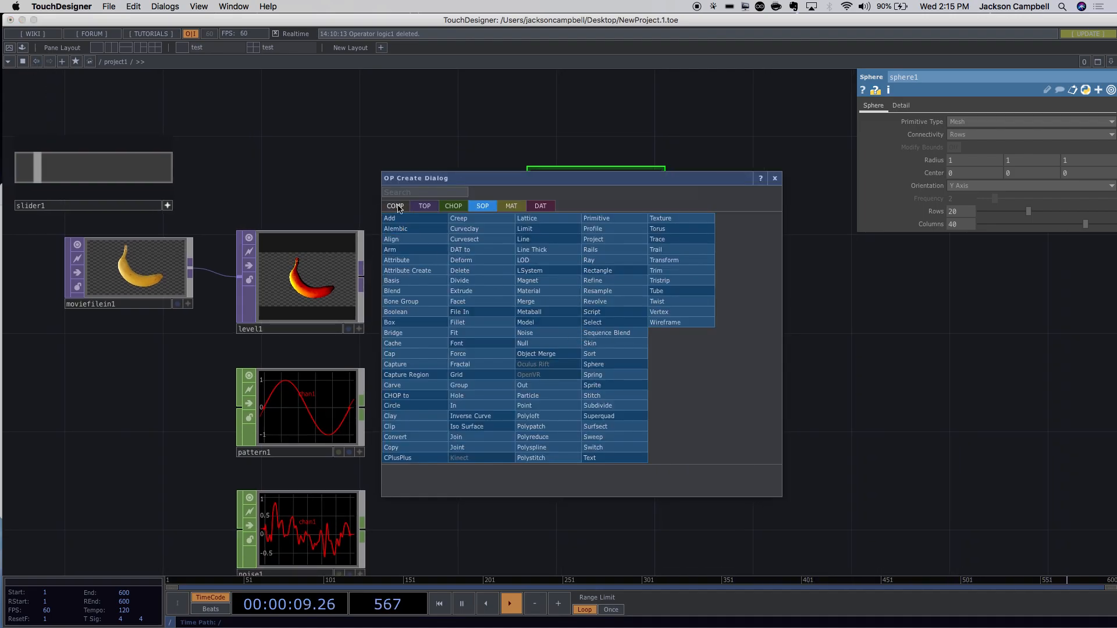
pyautogui.moveTo(474, 178); pyautogui.dragTo(630, 282)
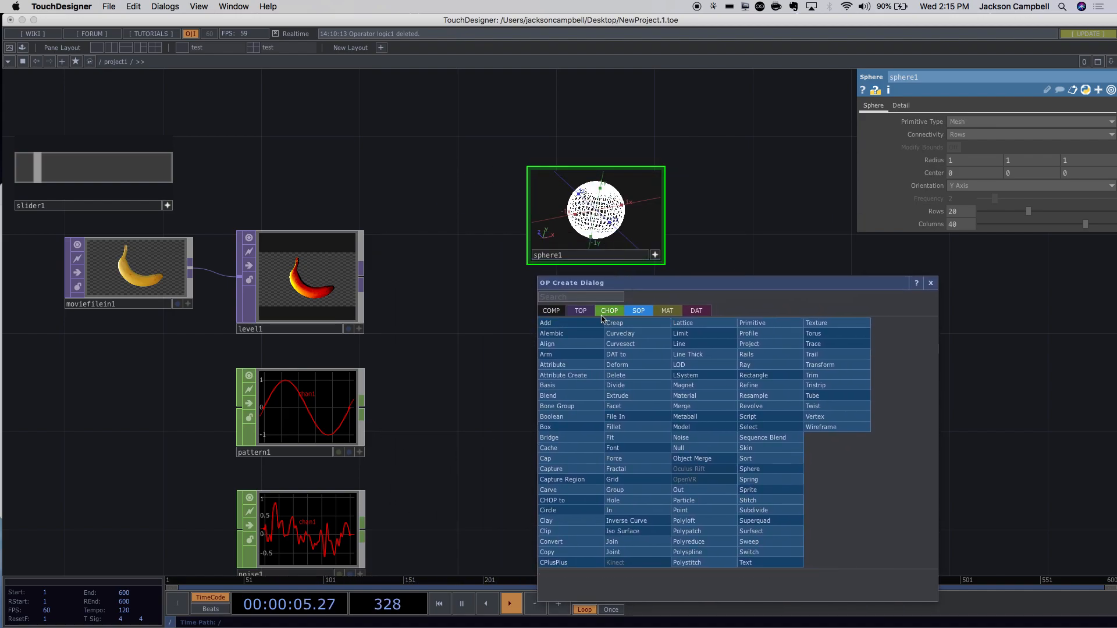
pyautogui.click(551, 310)
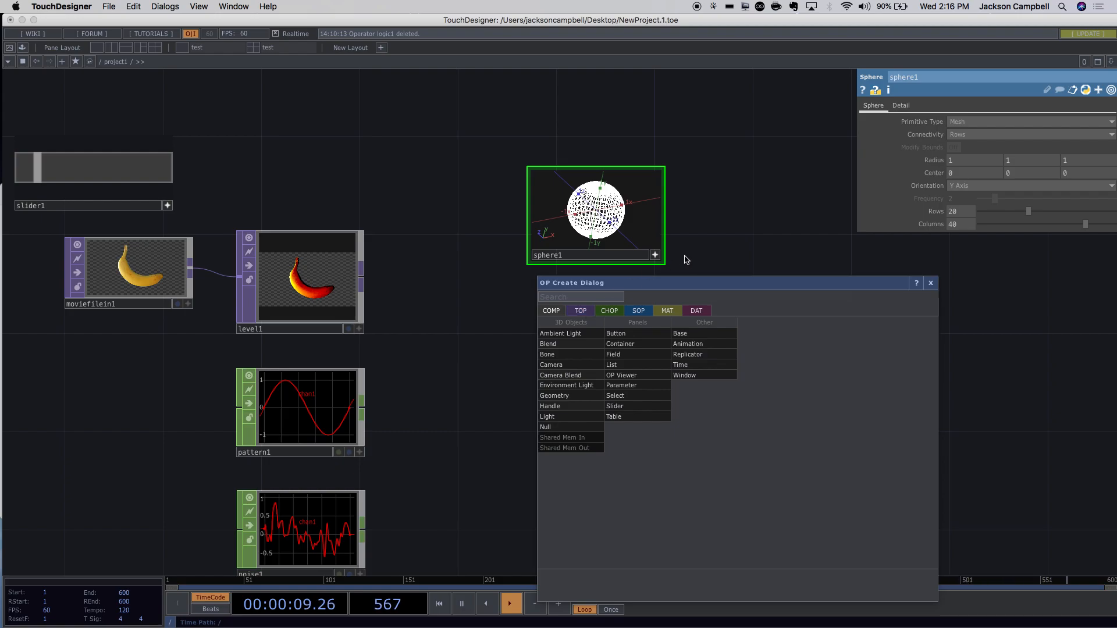
pyautogui.click(698, 312)
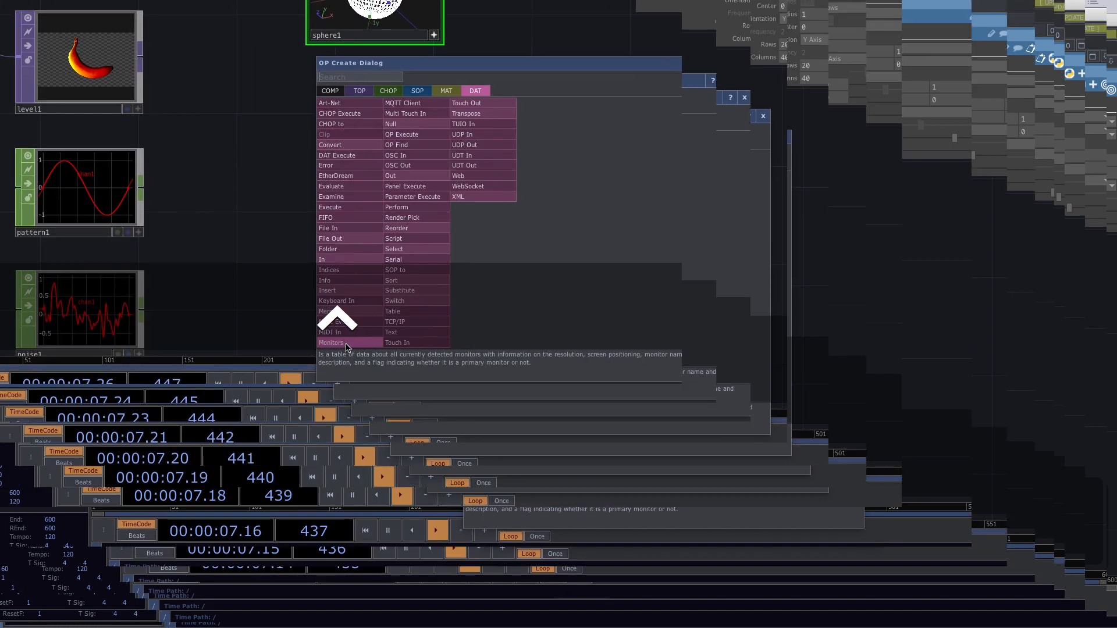
# Place monitors1 in the network and zoom in to read its 1920 by 1080, 60 Hz display table.
pyautogui.click(238, 237)
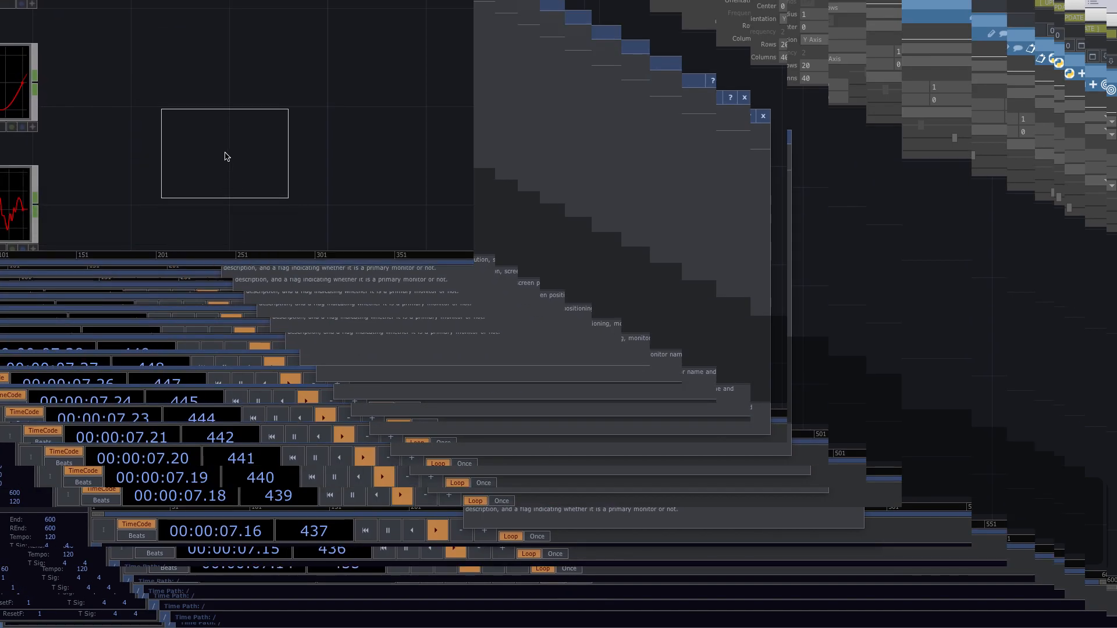
pyautogui.click(219, 161)
pyautogui.scroll(3, 309, 195)
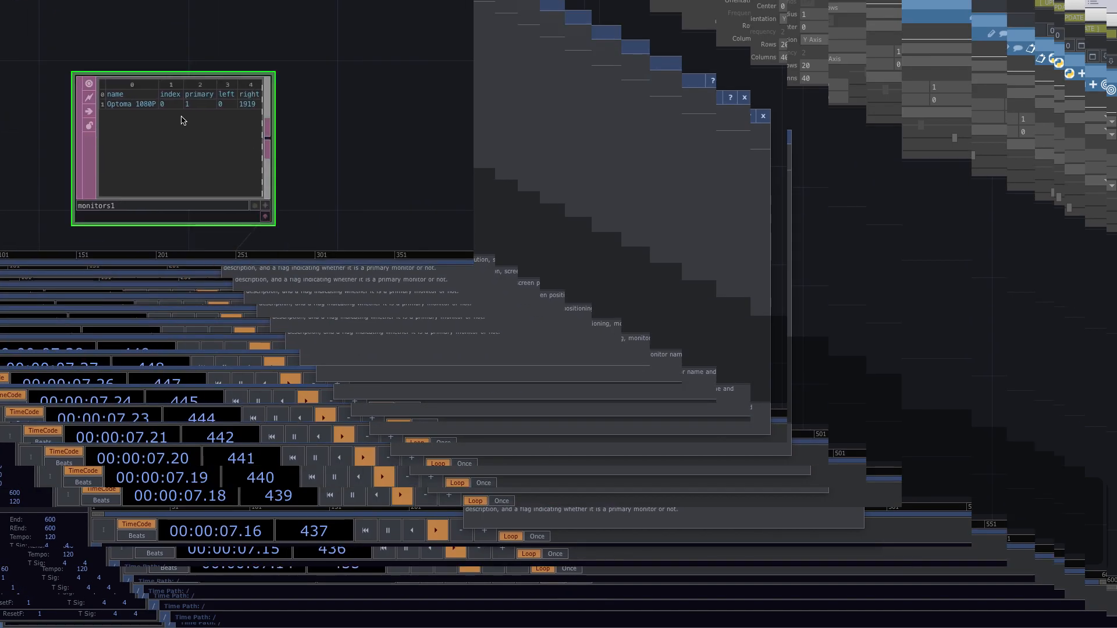
pyautogui.scroll(5, 155, 82)
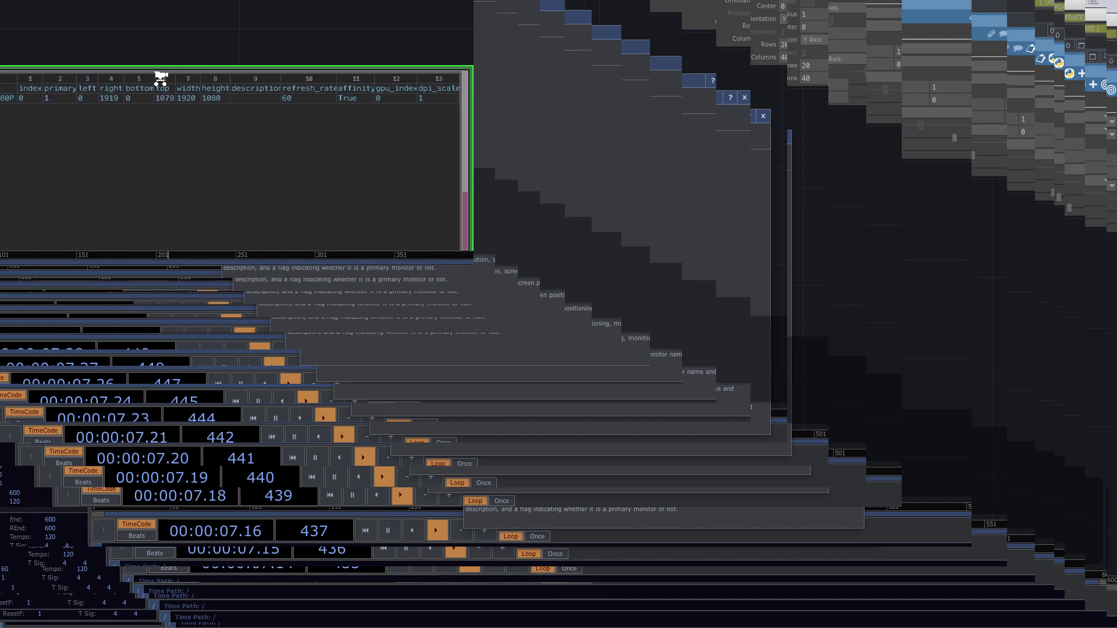
pyautogui.scroll(-1, 160, 78)
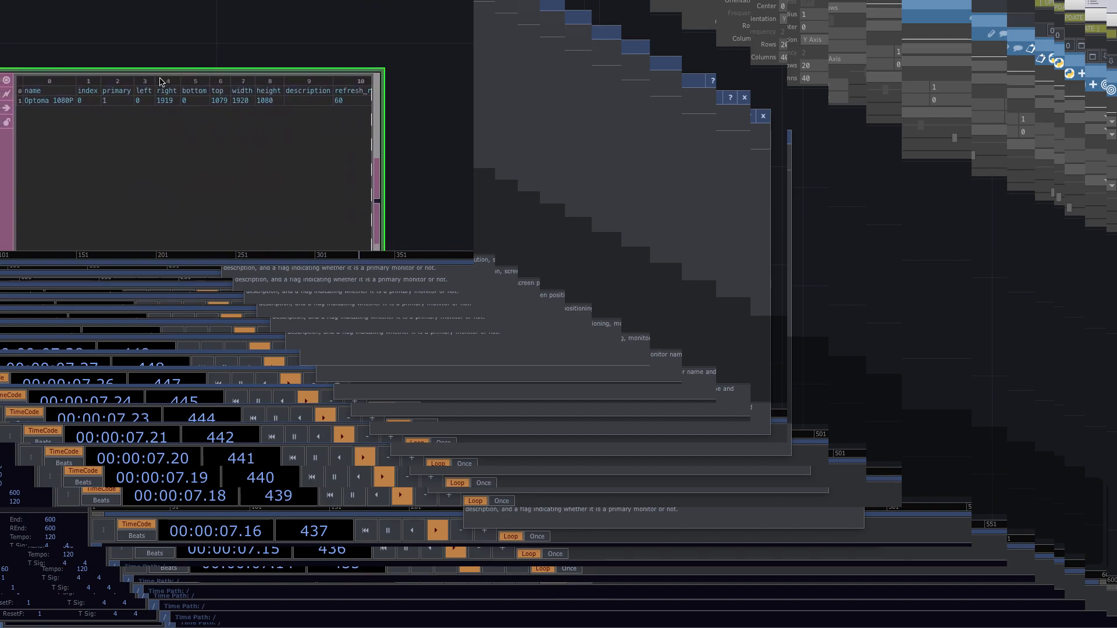
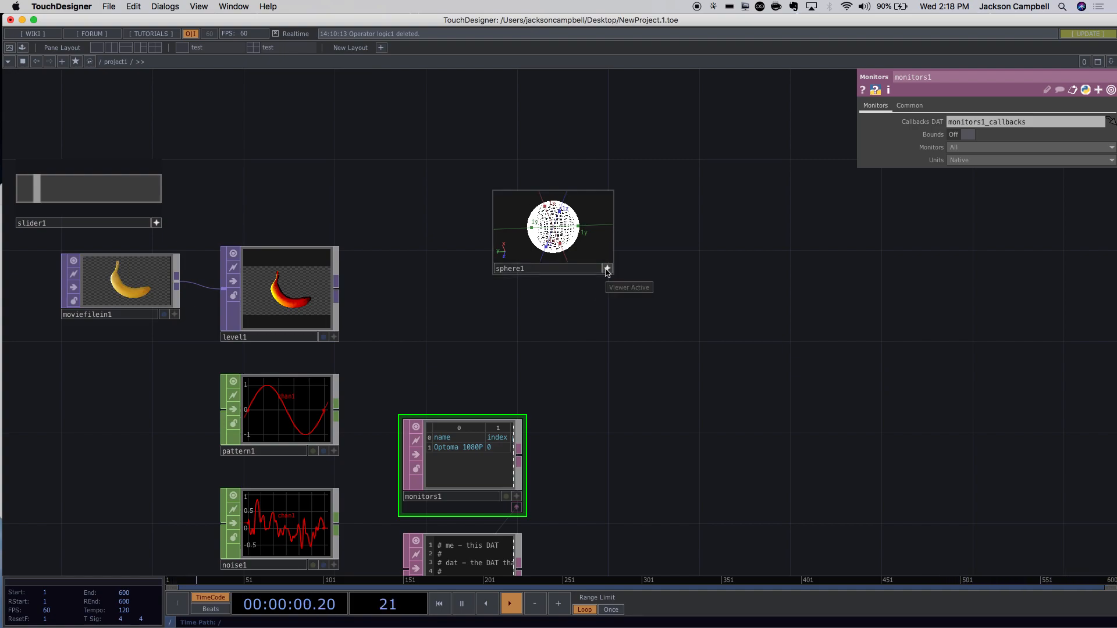
# Select sphere1 and switch its active preview from white wireframe to a dark shaded solid.
pyautogui.click(607, 268)
pyautogui.moveTo(686, 267); pyautogui.dragTo(601, 242)
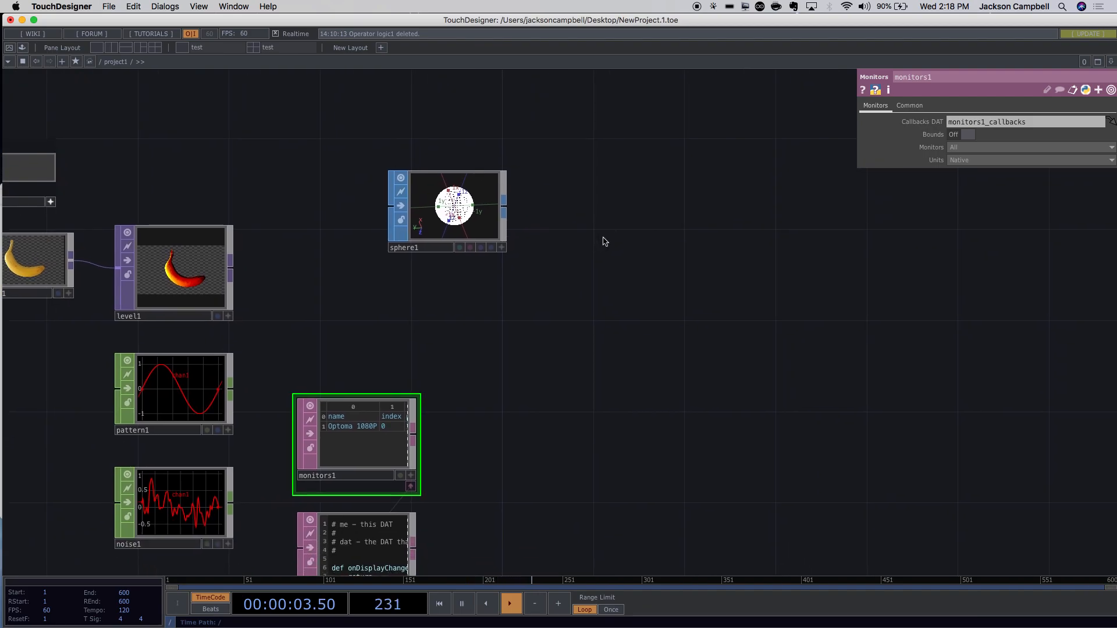
pyautogui.click(486, 222)
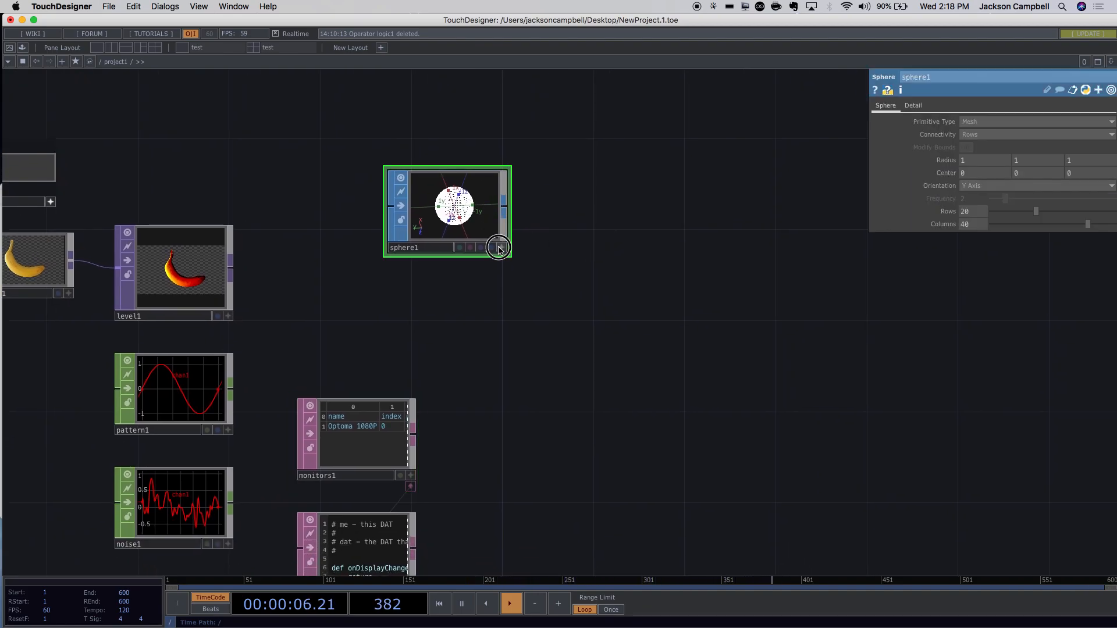
pyautogui.scroll(5, 523, 228)
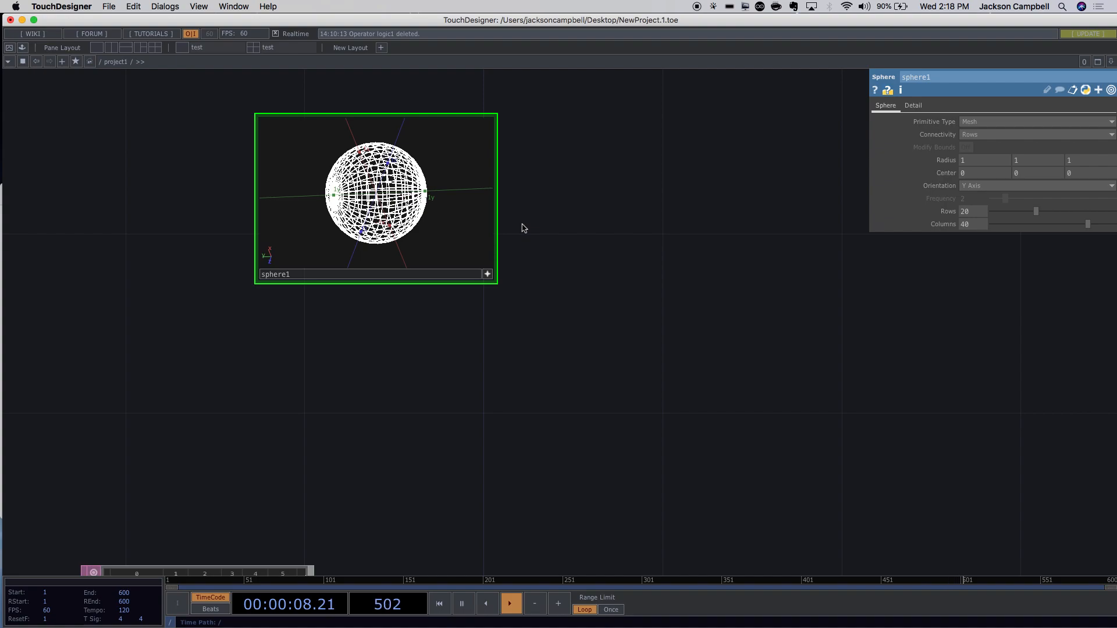
pyautogui.press('w')
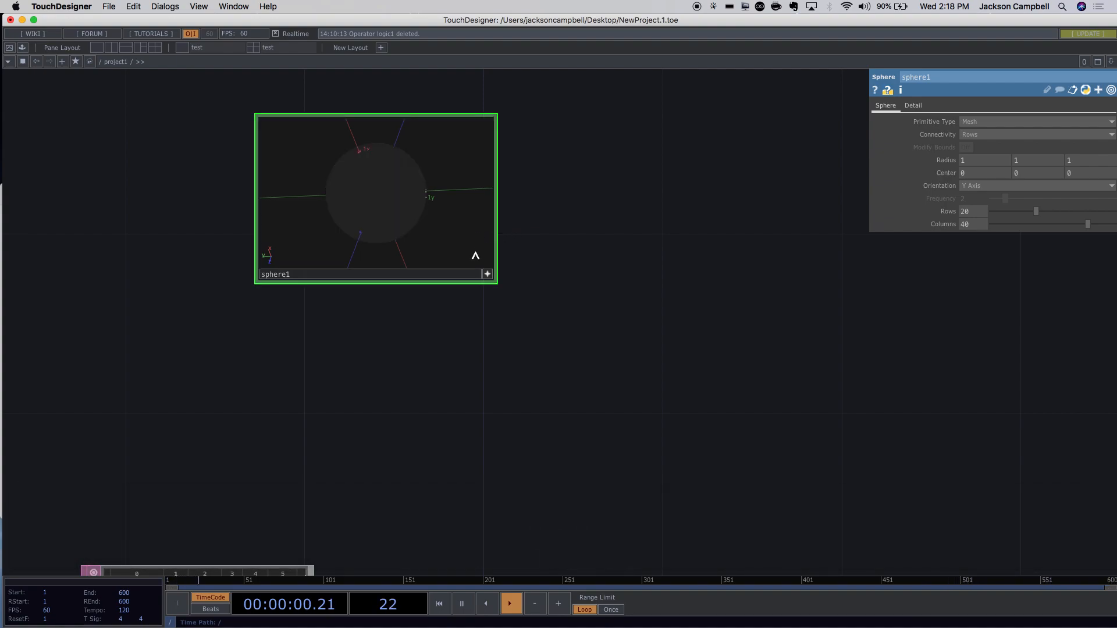
pyautogui.press('w')
pyautogui.click(488, 275)
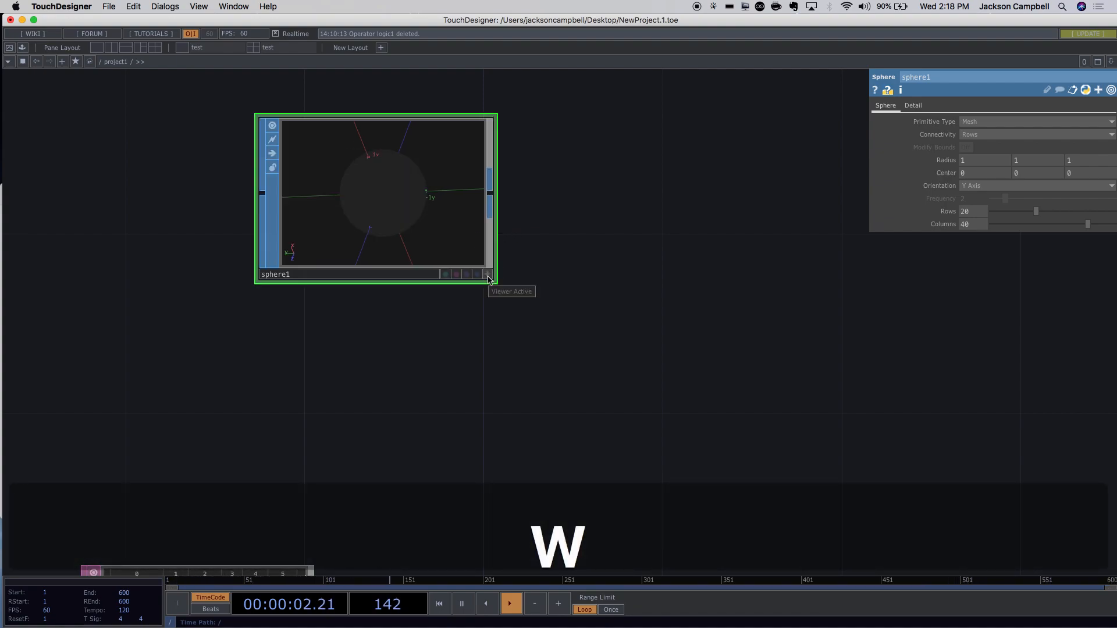
pyautogui.click(489, 277)
pyautogui.press('w')
# Leave the interactive sphere1 preview and zoom the network back out.
pyautogui.click(397, 212)
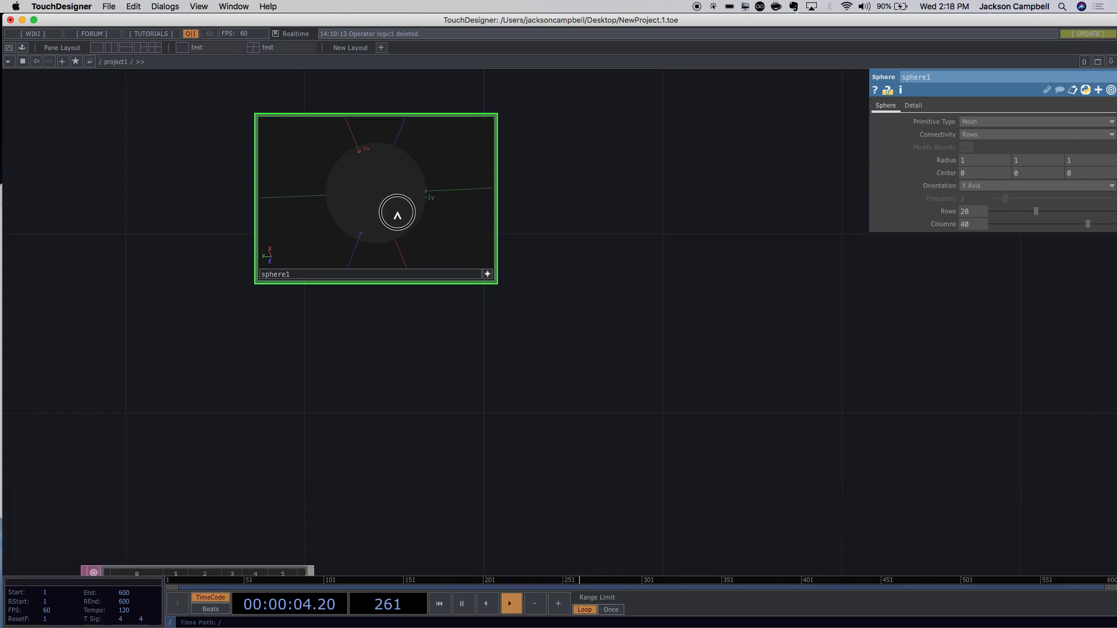
pyautogui.click(451, 244)
pyautogui.press('BackSpace')
pyautogui.scroll(-3, 551, 269)
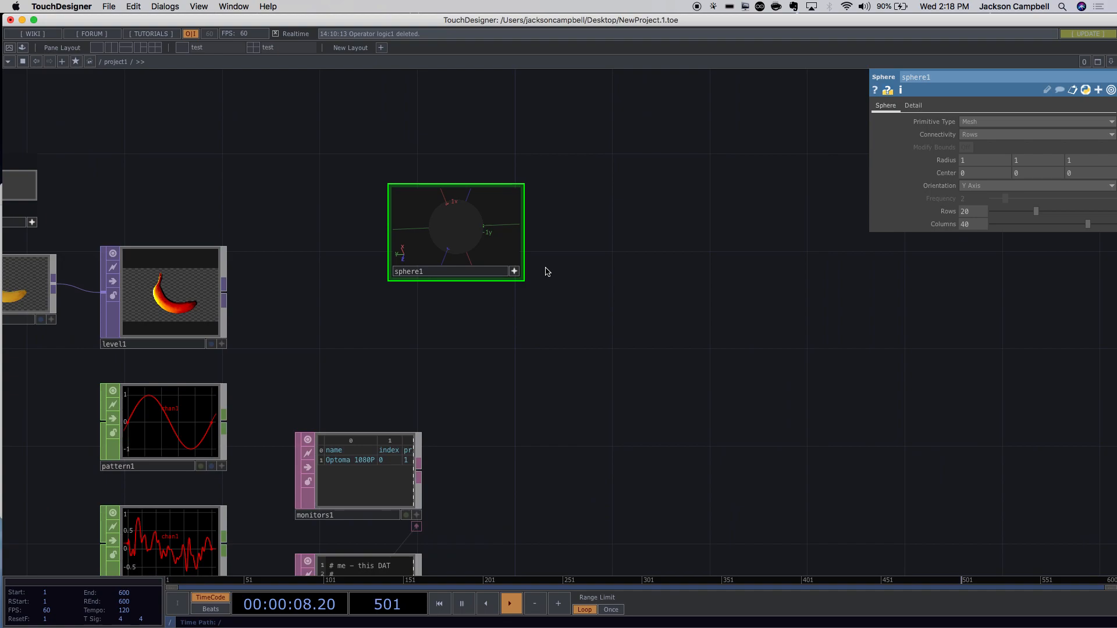
pyautogui.press('BackSpace')
pyautogui.click(490, 242)
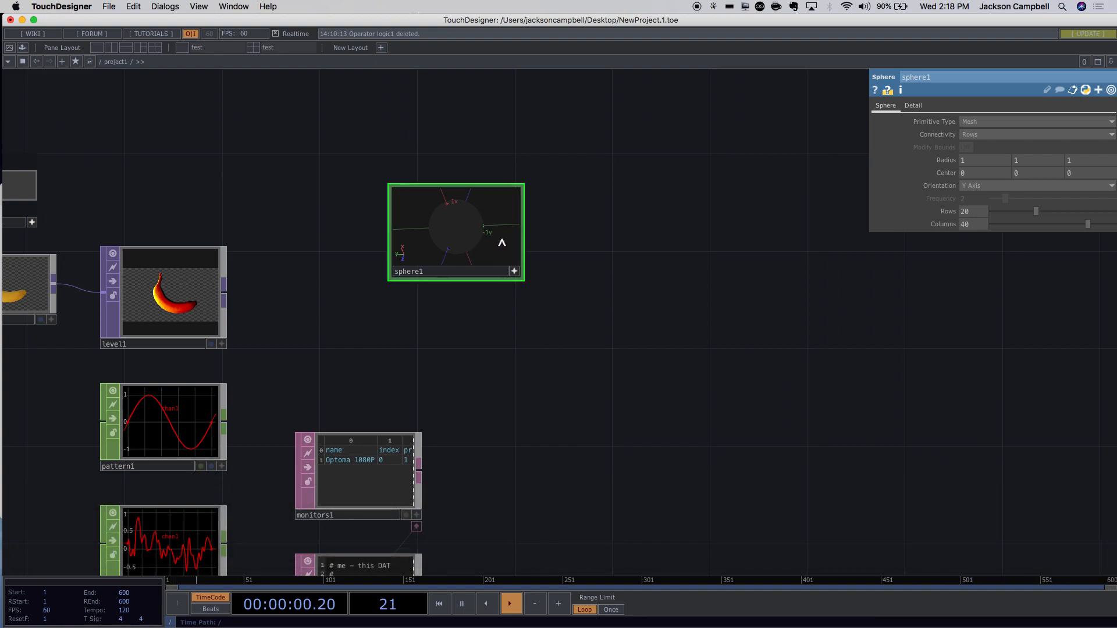
pyautogui.press('BackSpace')
pyautogui.click(531, 274)
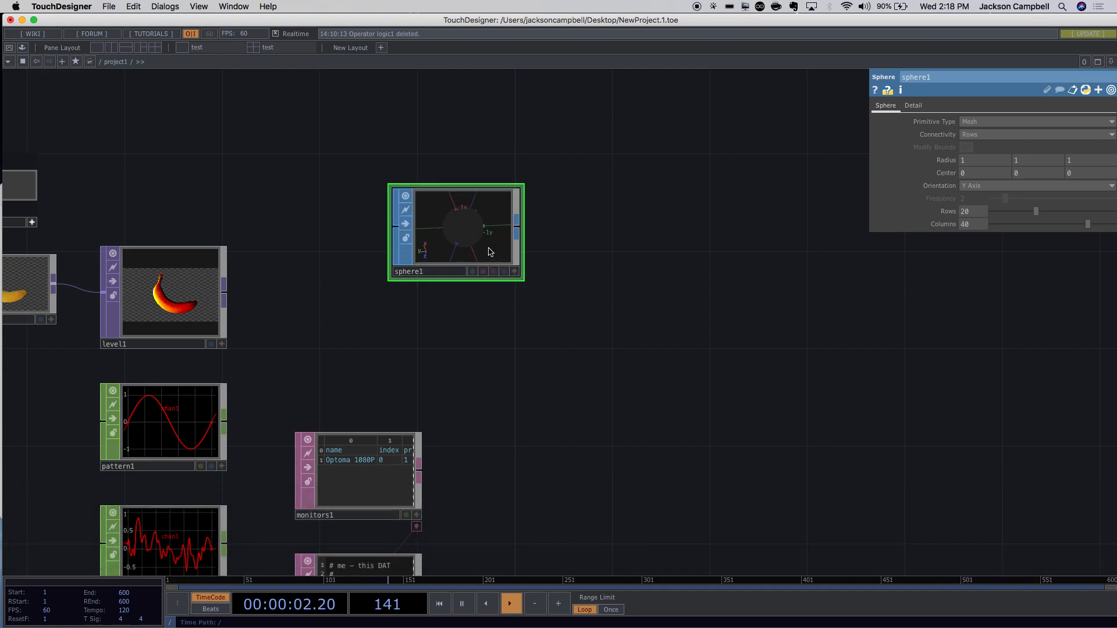
# Delete sphere1 and create a new Sphere SOP from the SOP category.
pyautogui.press('BackSpace')
pyautogui.doubleClick(449, 230)
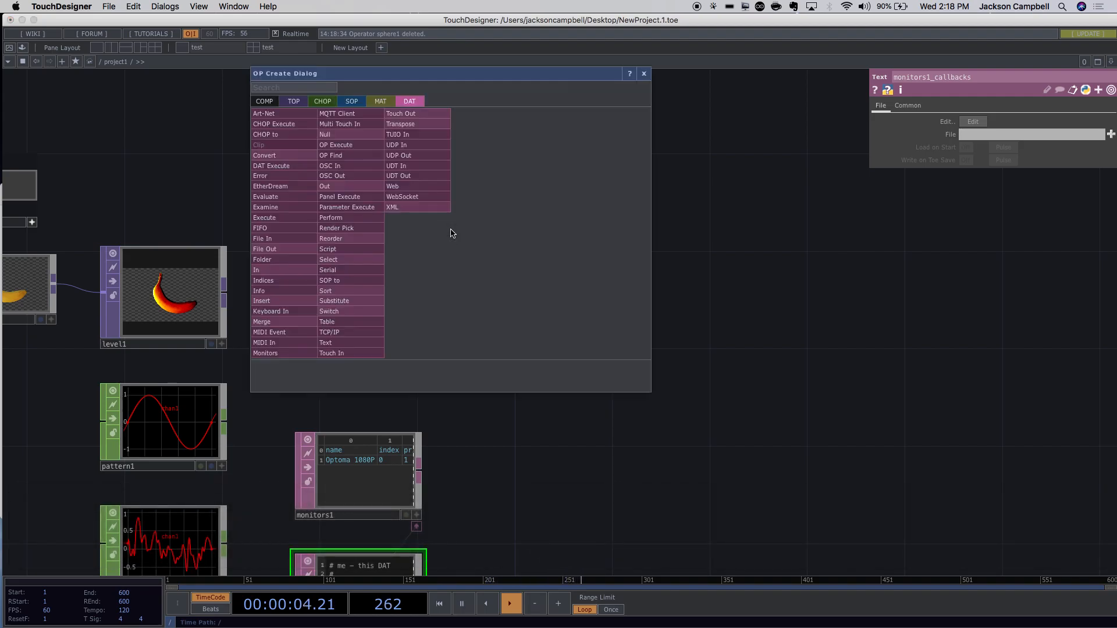
pyautogui.click(352, 103)
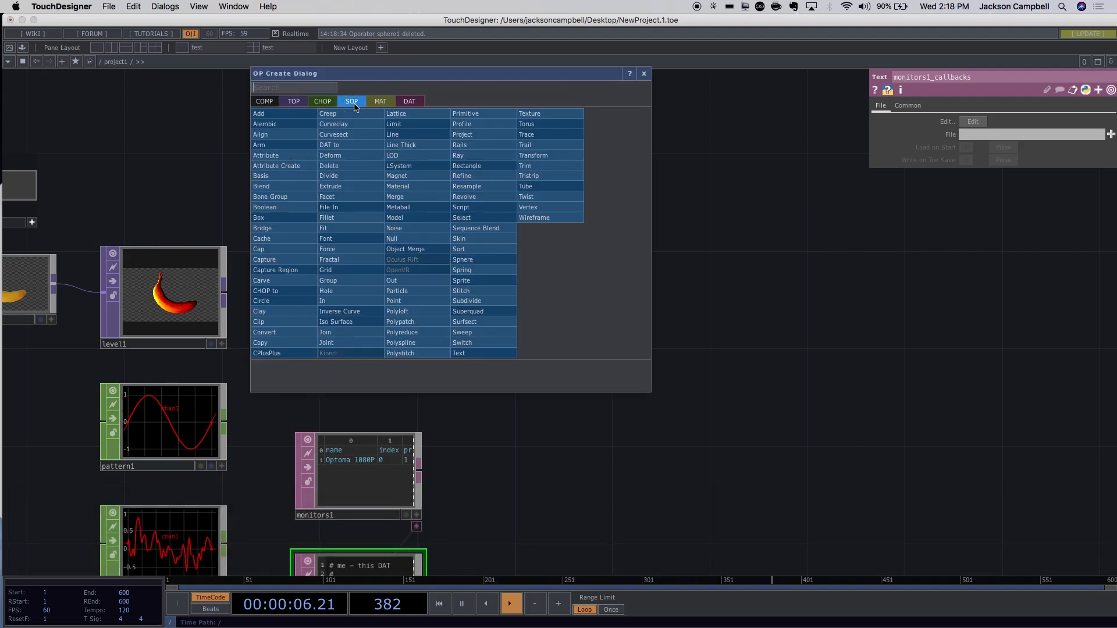
pyautogui.write('sp')
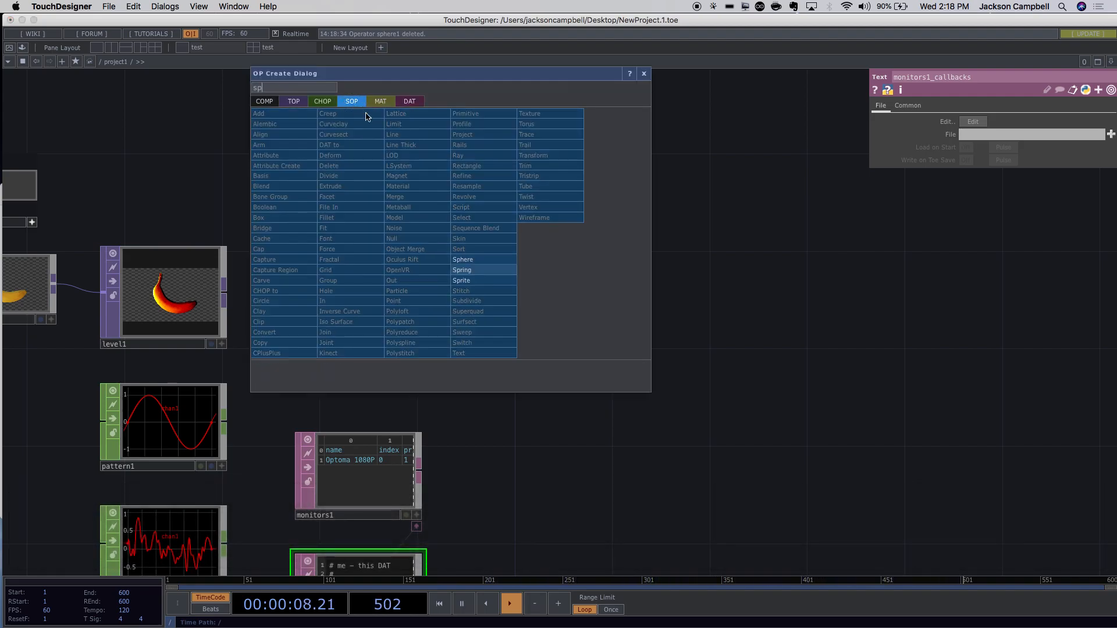
pyautogui.click(471, 259)
pyautogui.click(383, 255)
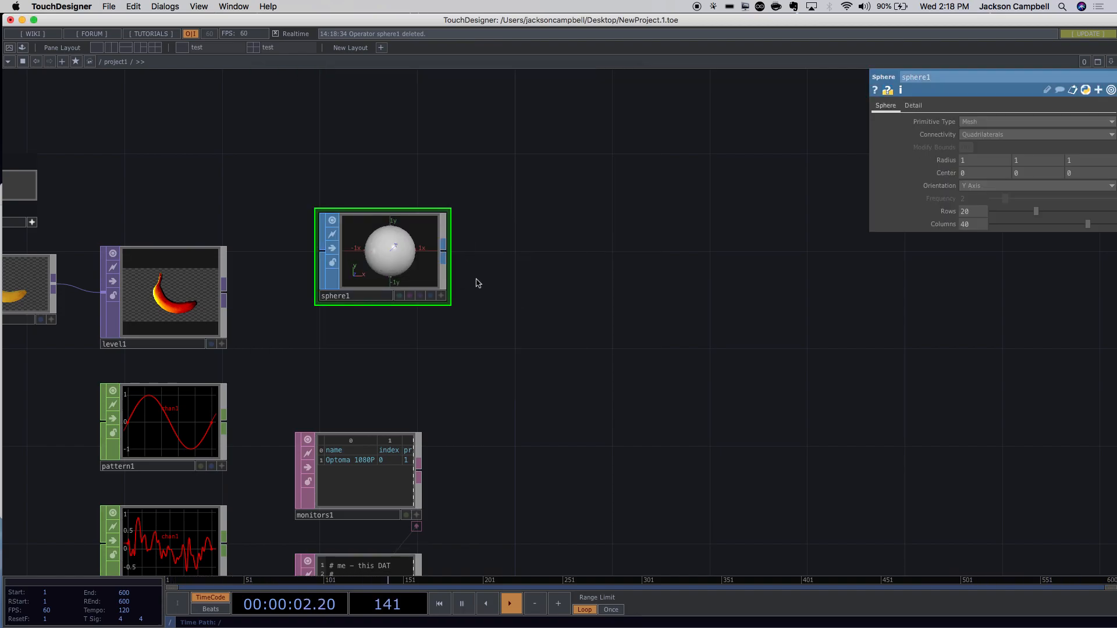
# Drag the new sphere1 node further right in the network.
pyautogui.moveTo(431, 249); pyautogui.dragTo(550, 274)
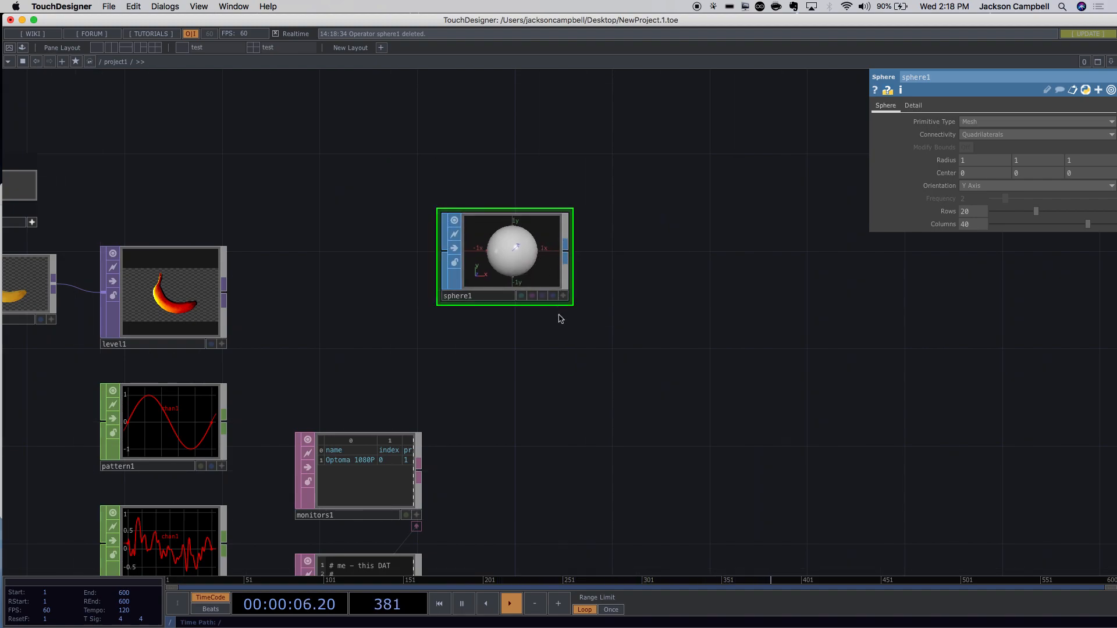
pyautogui.moveTo(512, 265); pyautogui.dragTo(609, 265)
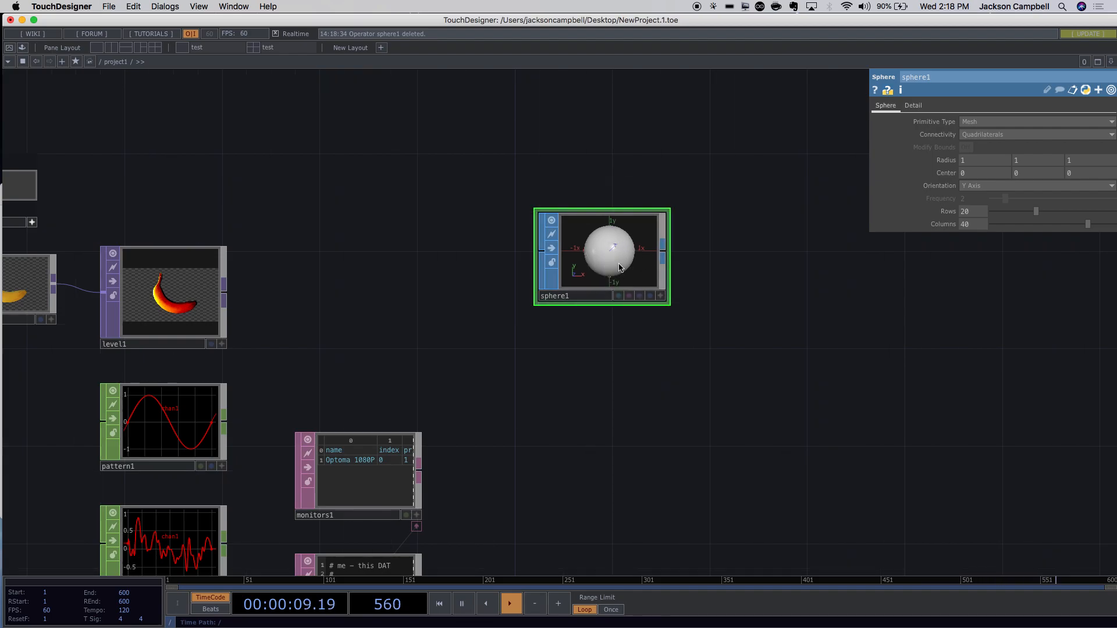
pyautogui.rightClick(621, 392)
pyautogui.click(600, 392)
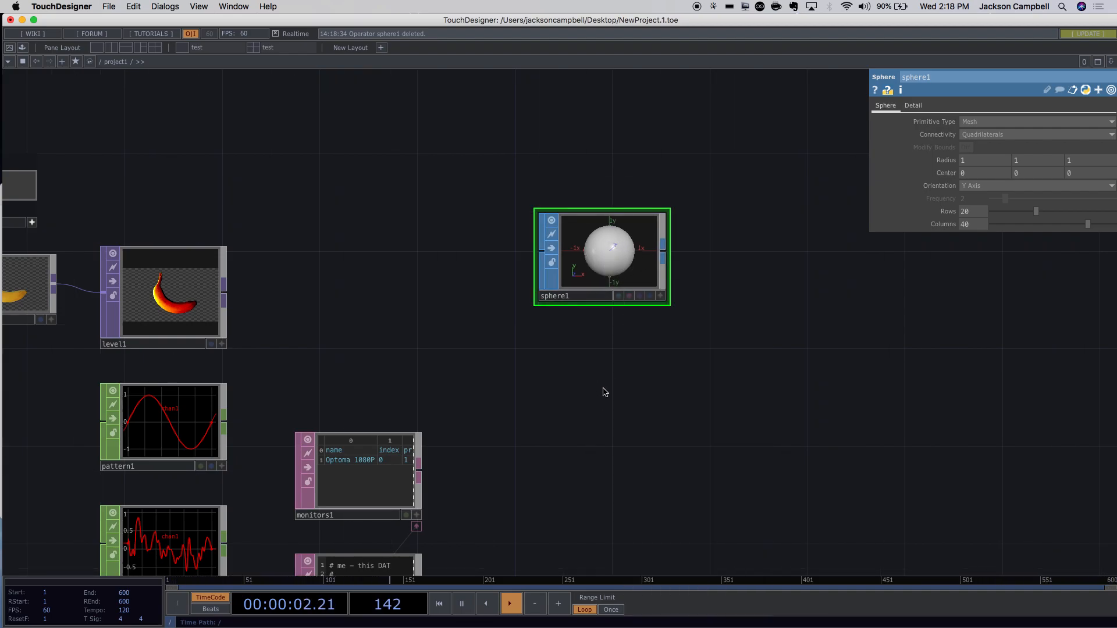
pyautogui.press('Tab')
# Add a Geometry COMP, geo1, below sphere1.
pyautogui.click(426, 266)
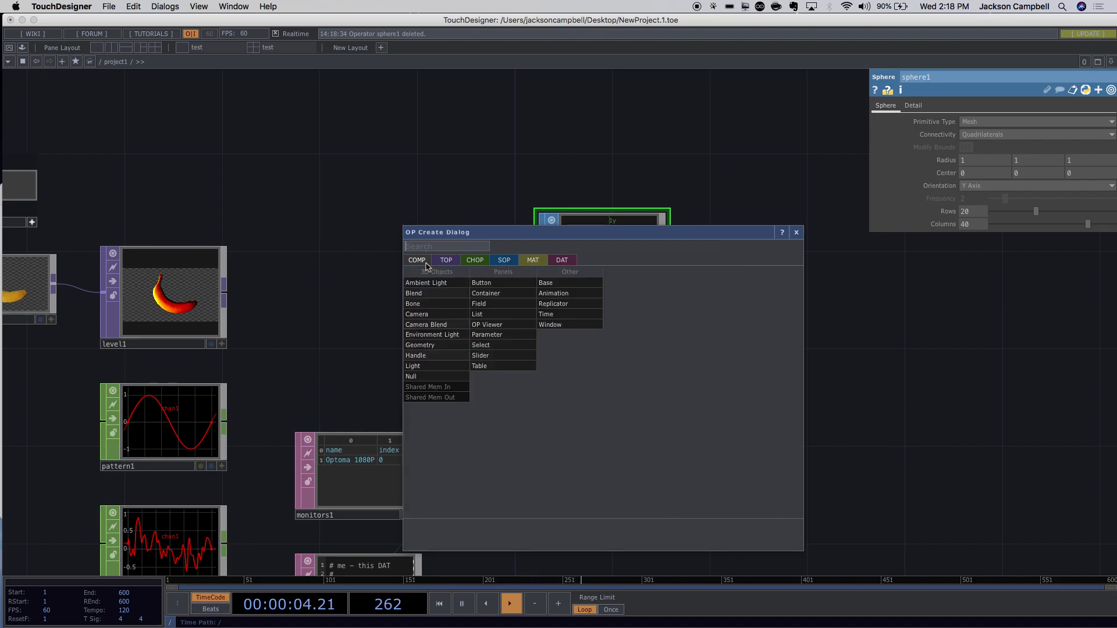
pyautogui.click(441, 348)
pyautogui.click(686, 395)
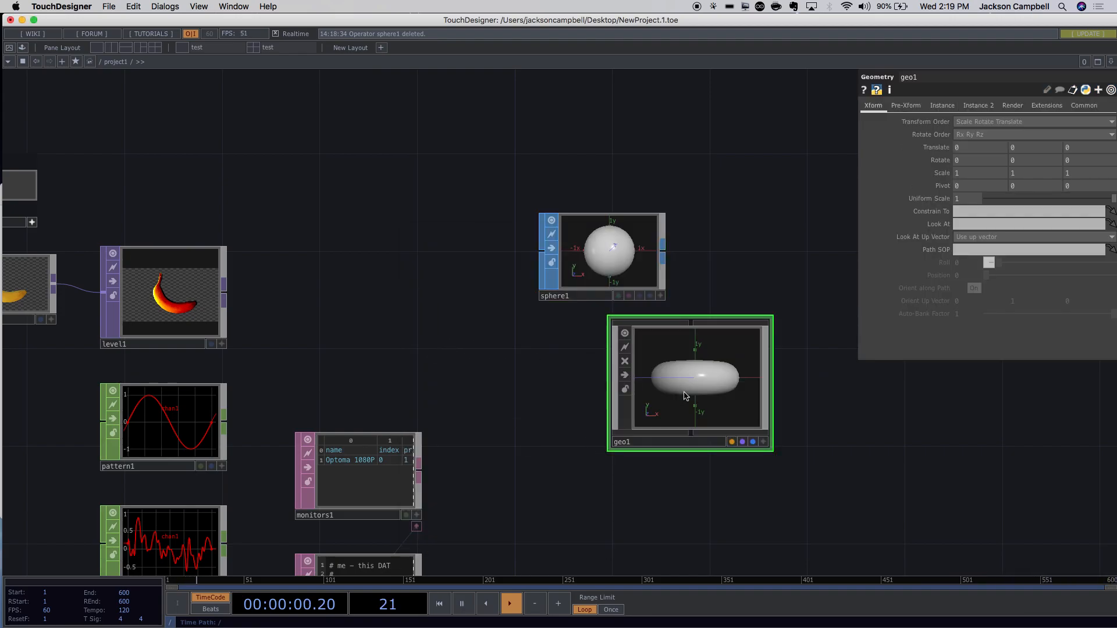
pyautogui.moveTo(692, 482); pyautogui.dragTo(653, 326)
# Add a Light COMP, light1, below geo1, then a Camera COMP, cam1, below light1.
pyautogui.doubleClick(653, 370)
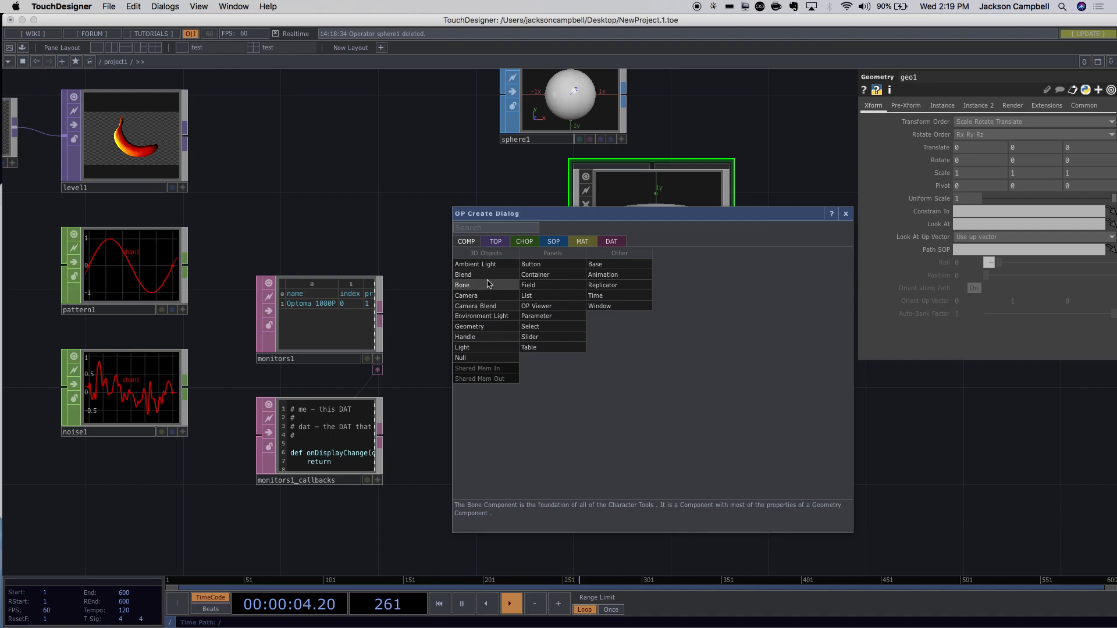
pyautogui.click(481, 330)
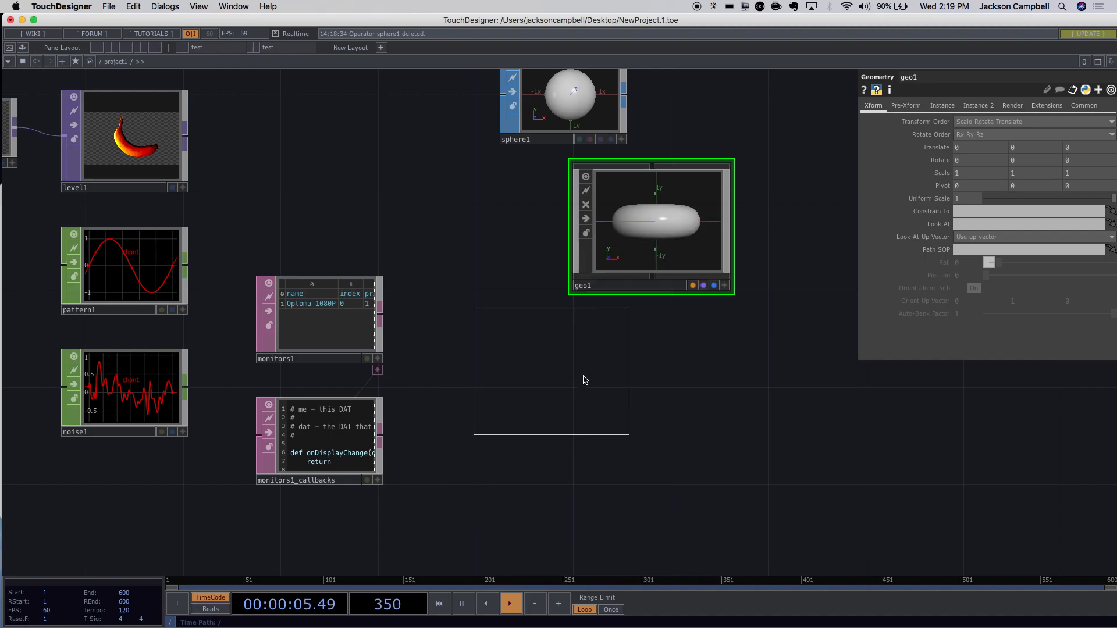
pyautogui.click(663, 384)
pyautogui.moveTo(805, 414); pyautogui.dragTo(713, 319)
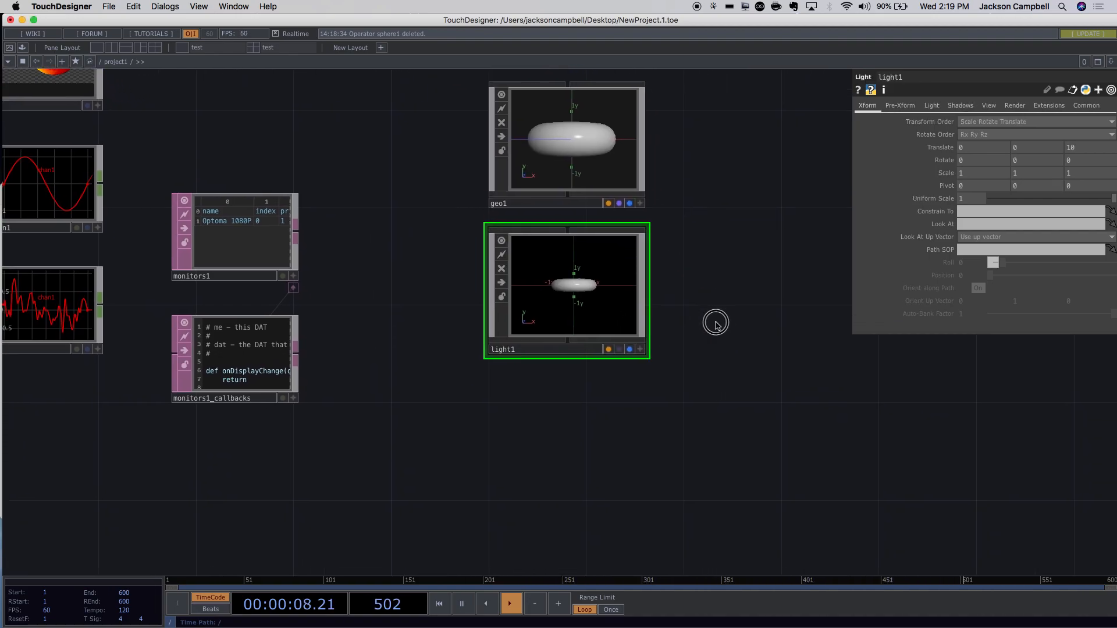
pyautogui.press('Tab')
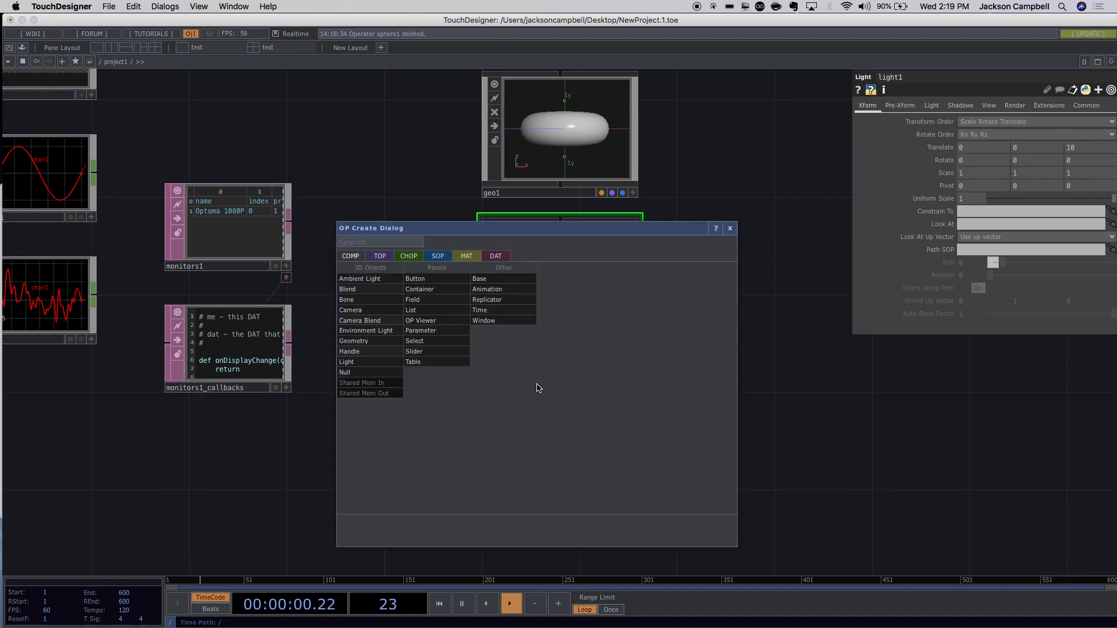
pyautogui.click(373, 317)
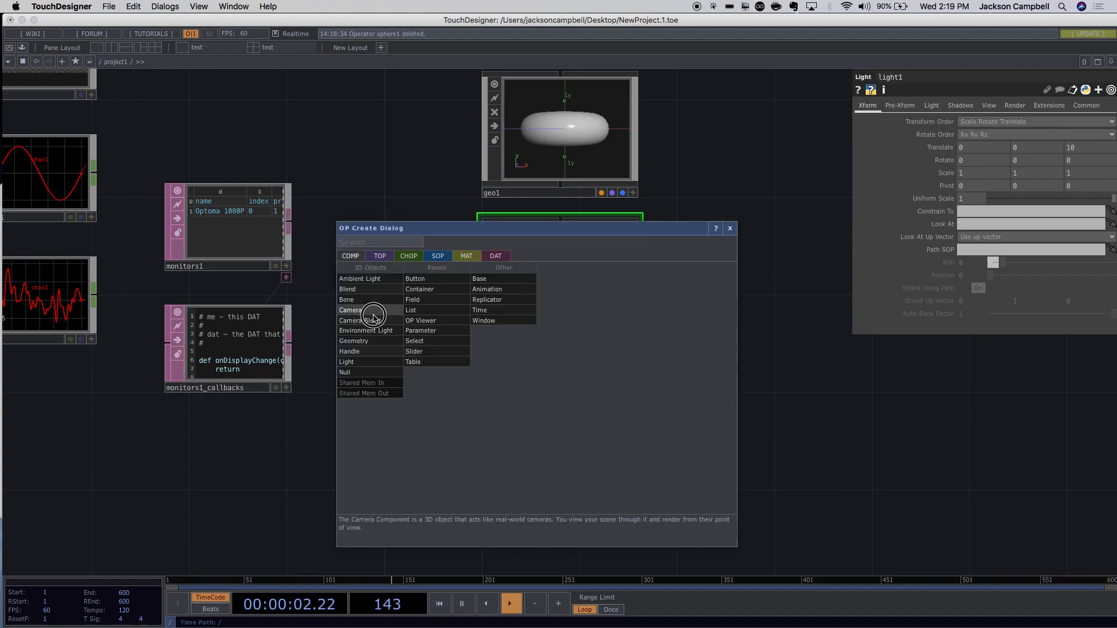
pyautogui.click(558, 448)
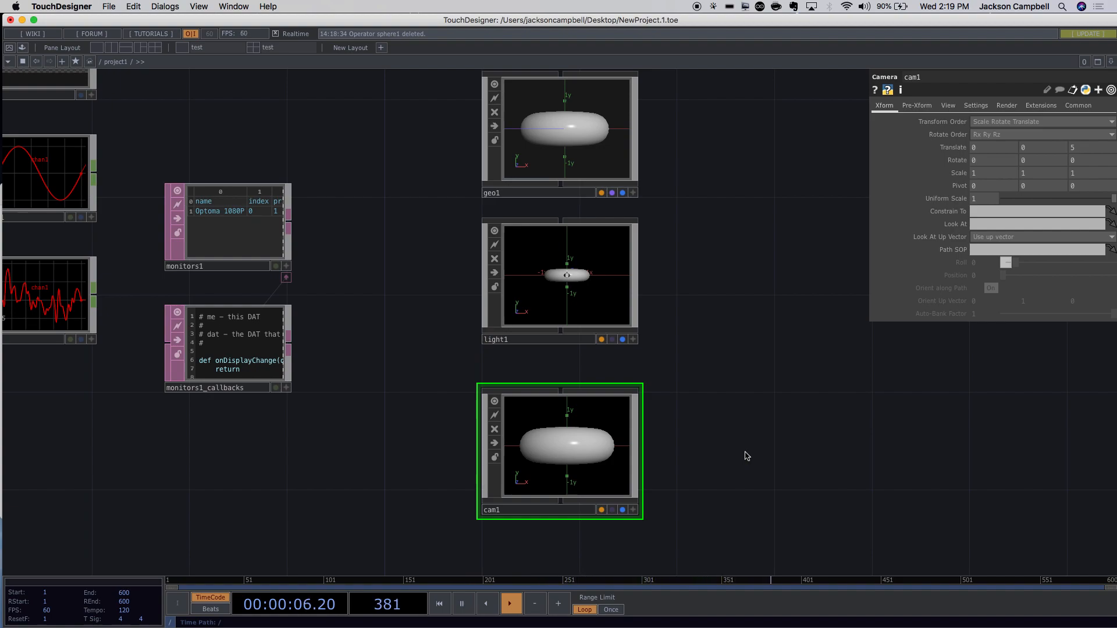
pyautogui.moveTo(713, 327); pyautogui.dragTo(487, 343)
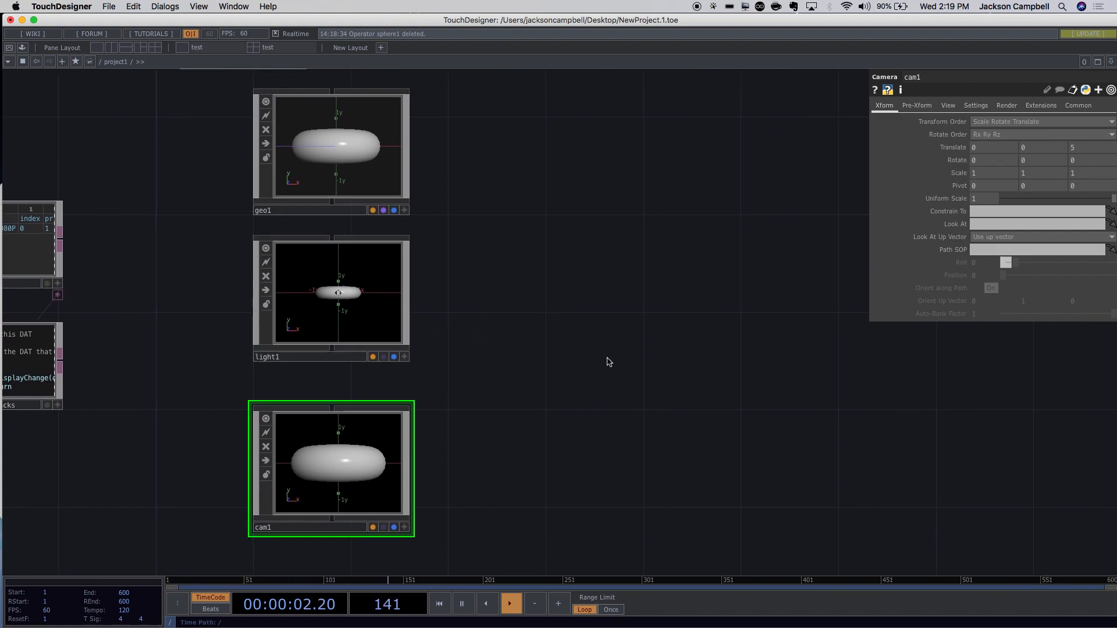
# Place a Render TOP, render1, to the right of geo1, light1 and cam1, and reopen the operator list.
pyautogui.press('Tab')
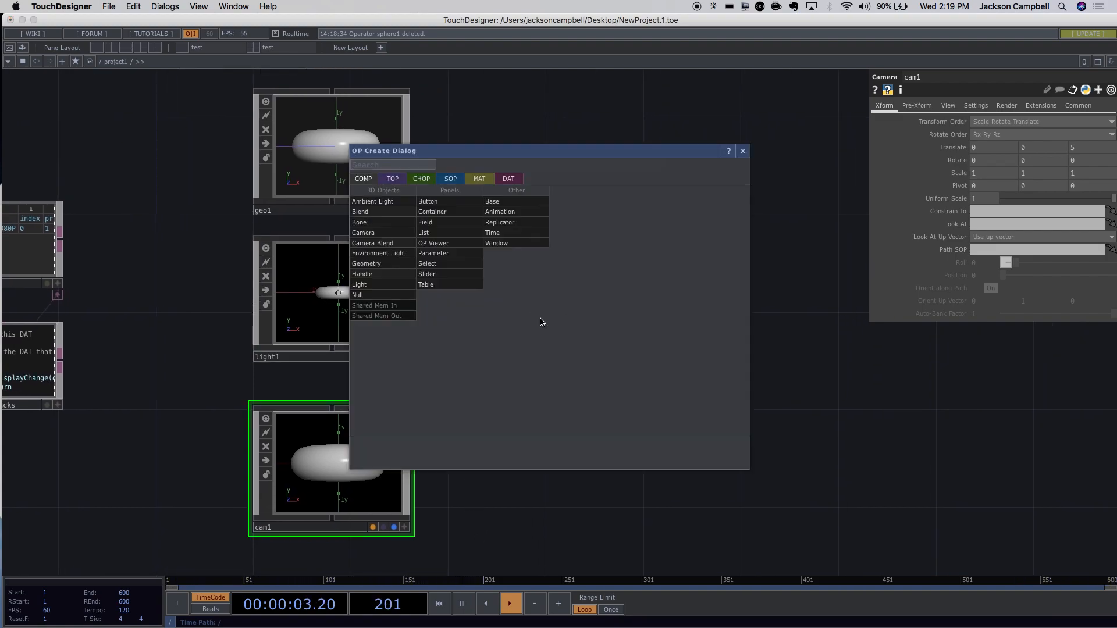
pyautogui.click(393, 179)
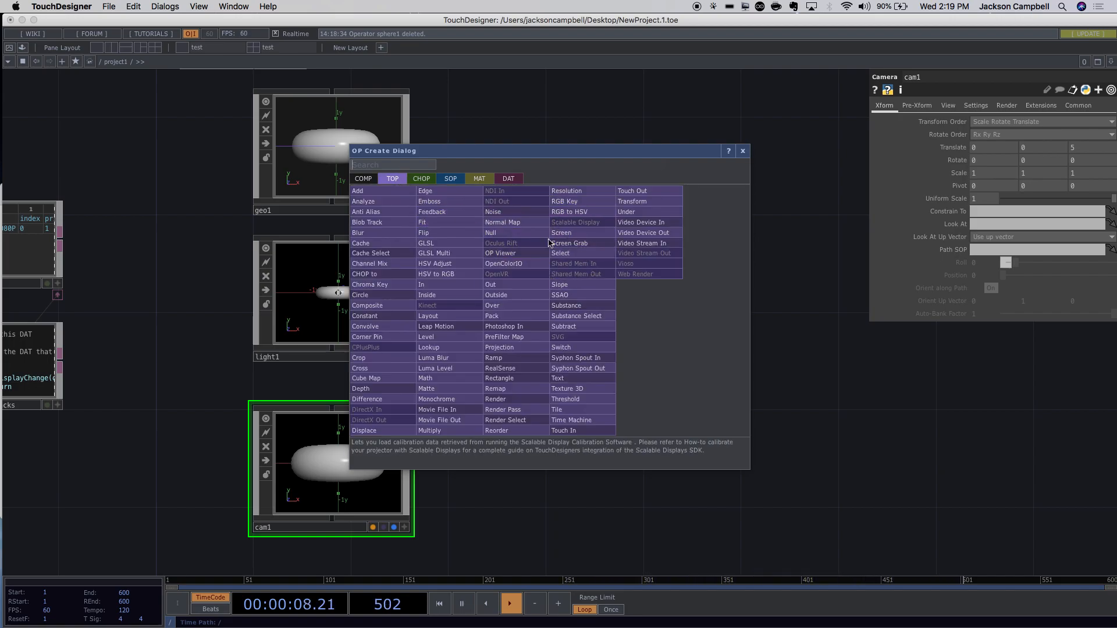
pyautogui.click(510, 400)
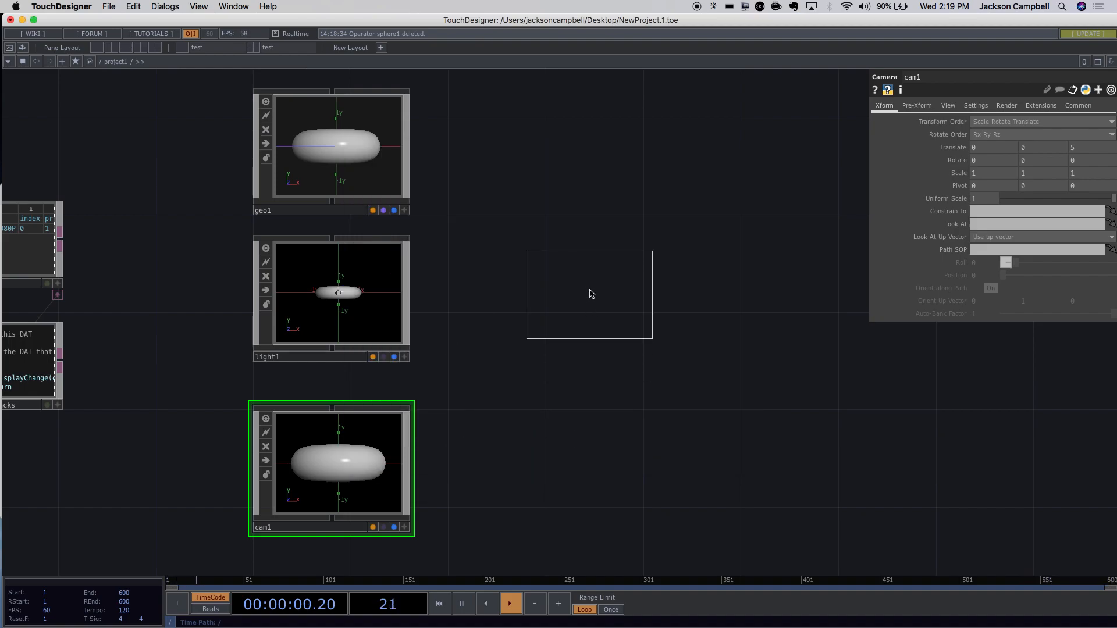
pyautogui.click(617, 290)
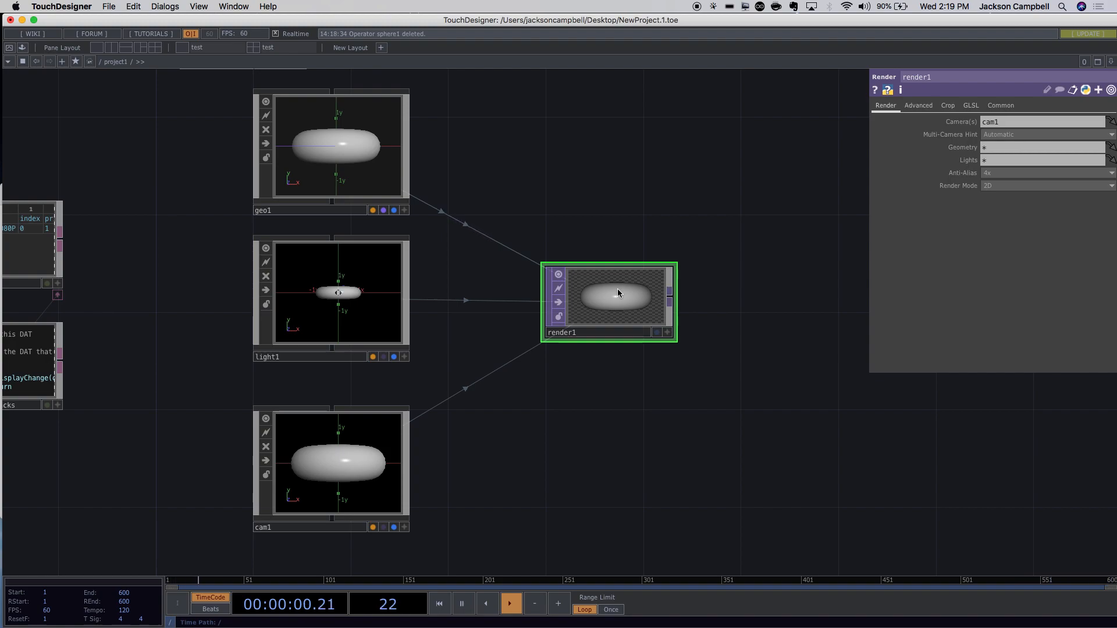
pyautogui.moveTo(525, 151); pyautogui.dragTo(576, 234)
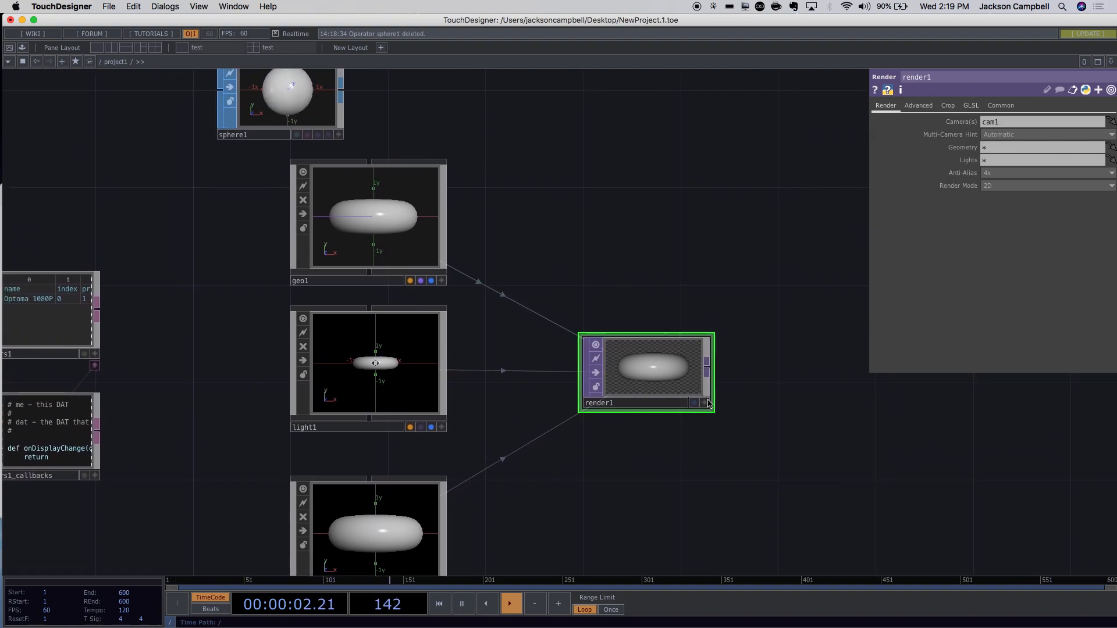
pyautogui.moveTo(740, 423); pyautogui.dragTo(550, 378)
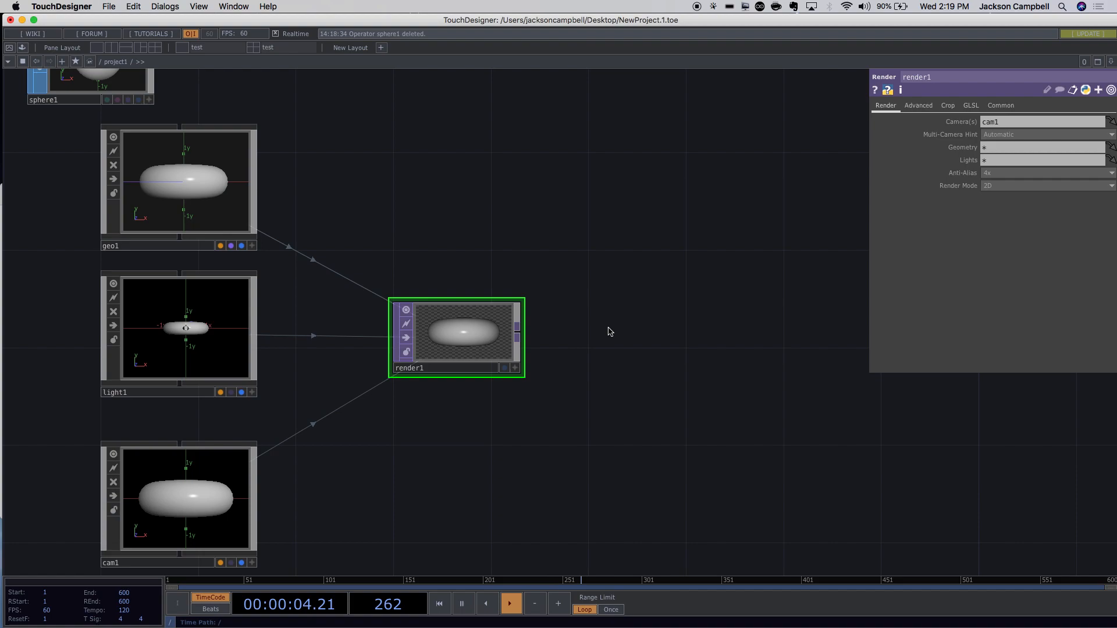
pyautogui.doubleClick(655, 308)
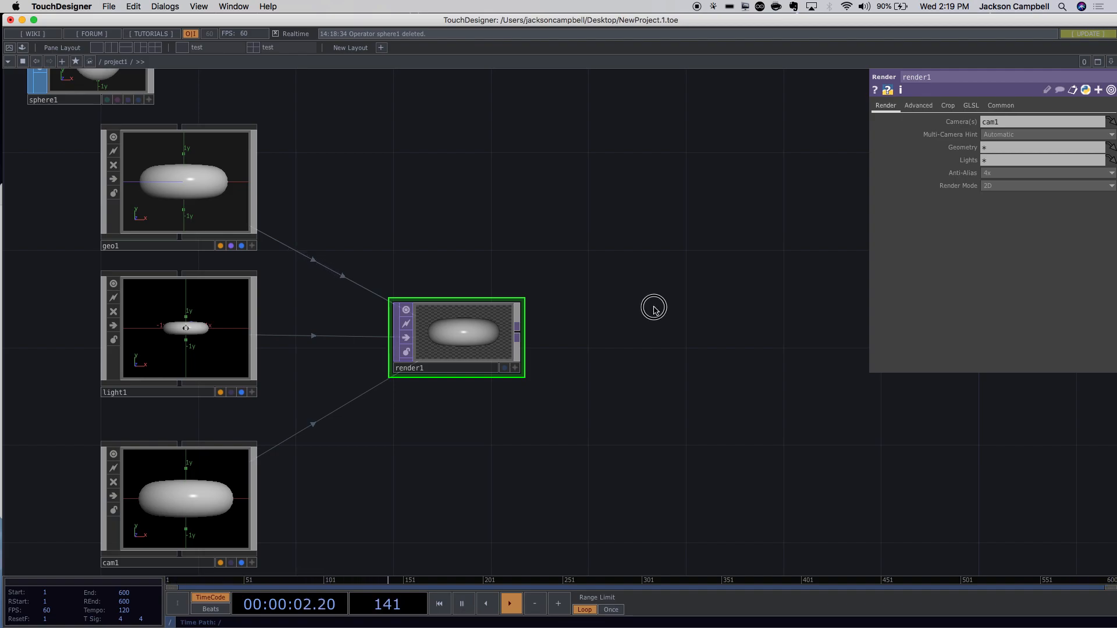
pyautogui.moveTo(534, 153); pyautogui.dragTo(629, 166)
# Add a Null TOP, null1, wire render1 into it, and show it as the background.
pyautogui.click(562, 193)
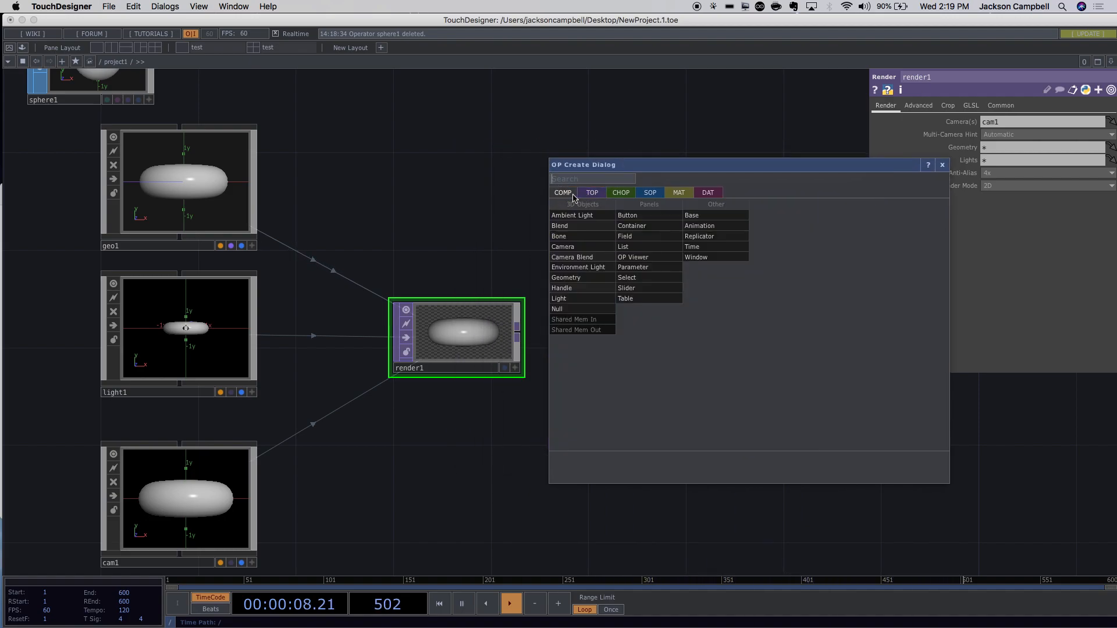
pyautogui.click(585, 196)
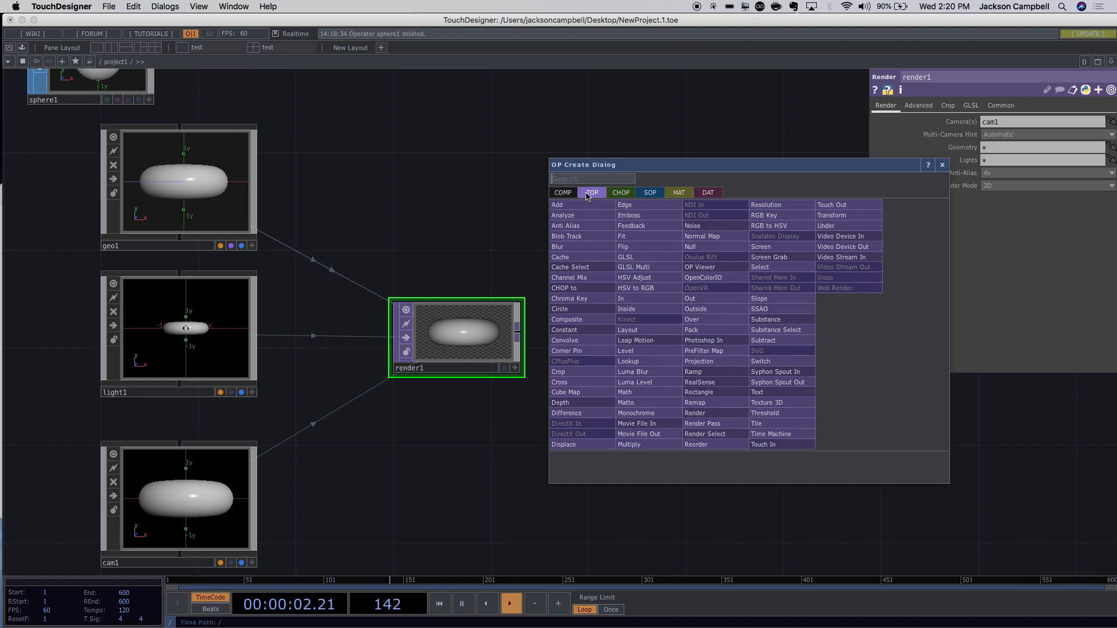
pyautogui.write('nul')
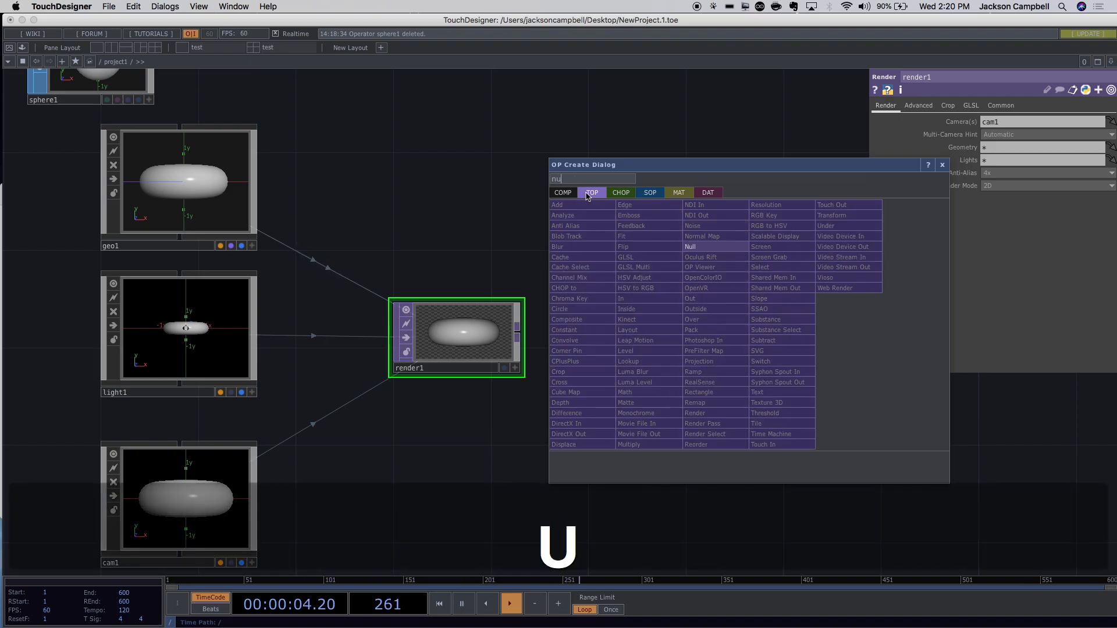
pyautogui.click(691, 248)
pyautogui.click(650, 339)
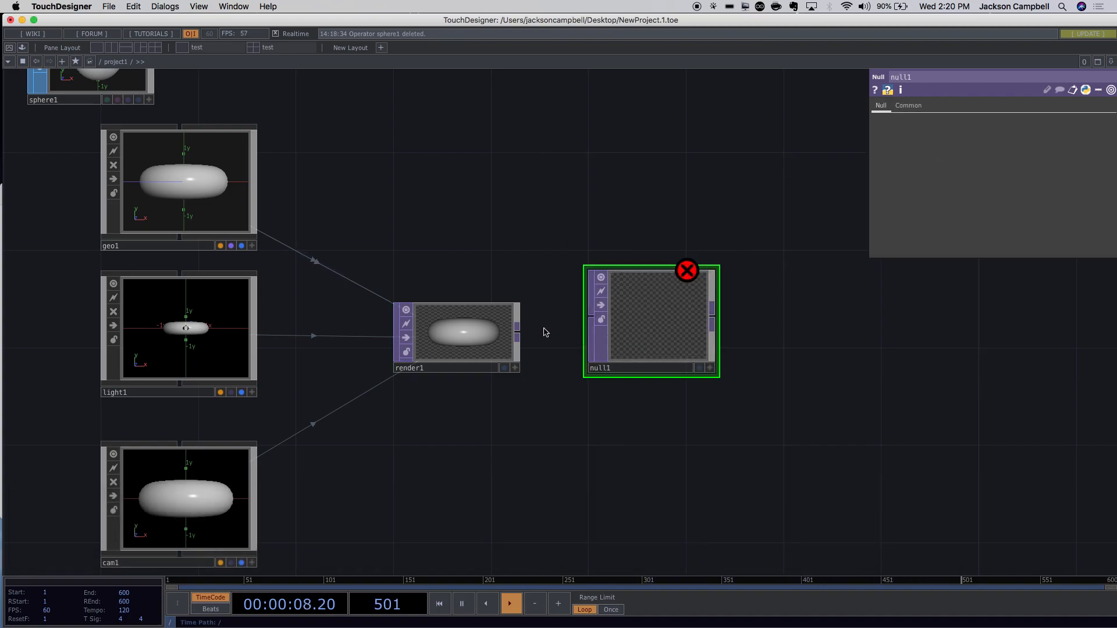
pyautogui.moveTo(517, 336); pyautogui.dragTo(700, 357)
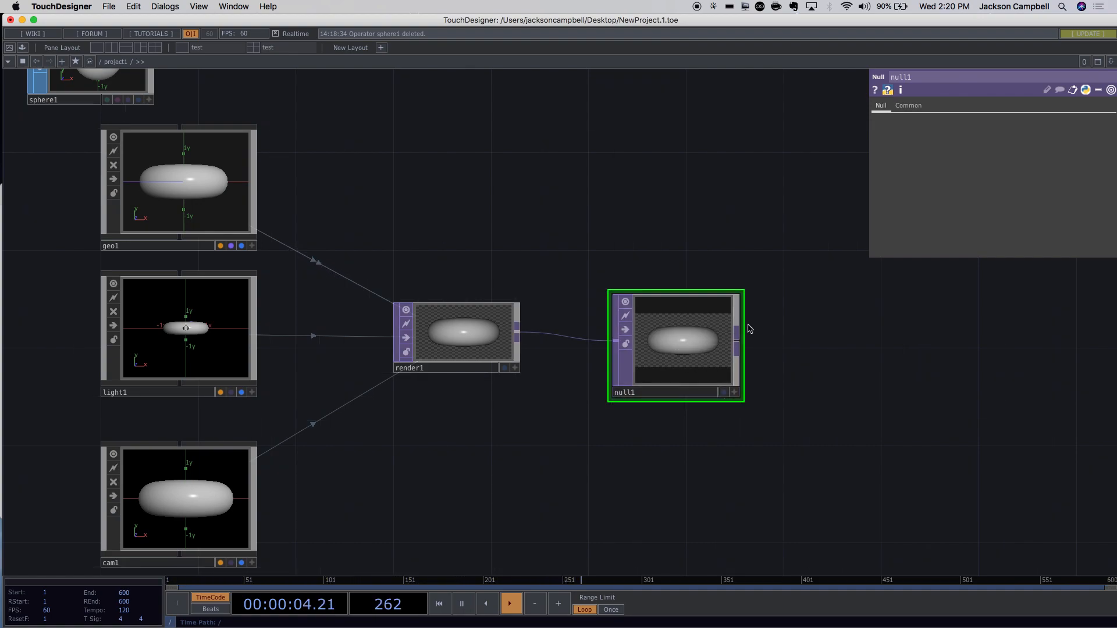
pyautogui.click(724, 393)
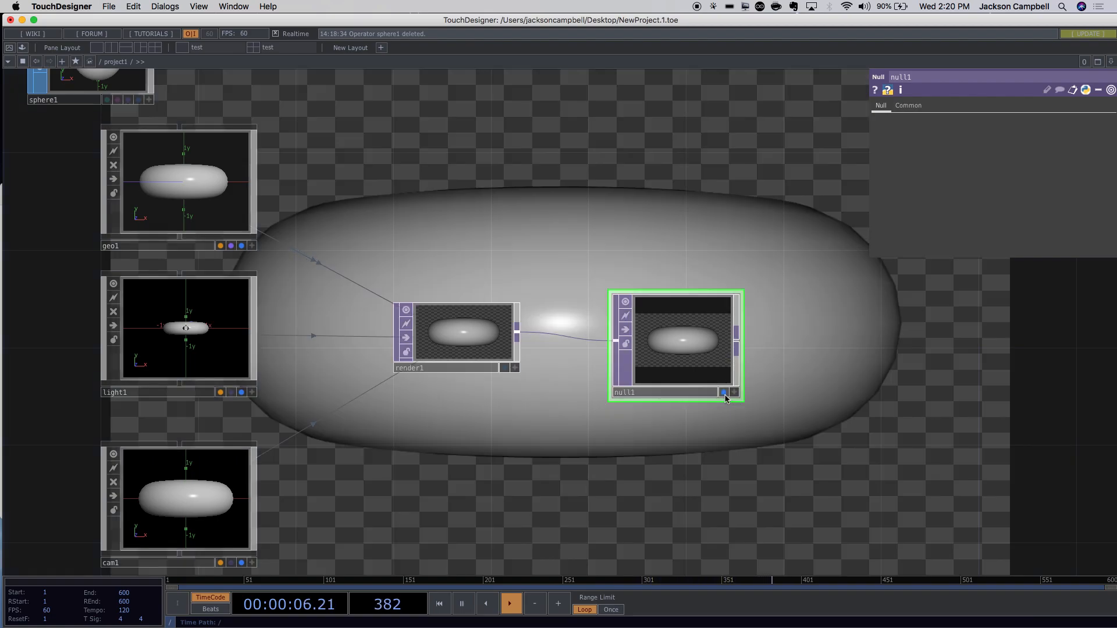
pyautogui.click(723, 393)
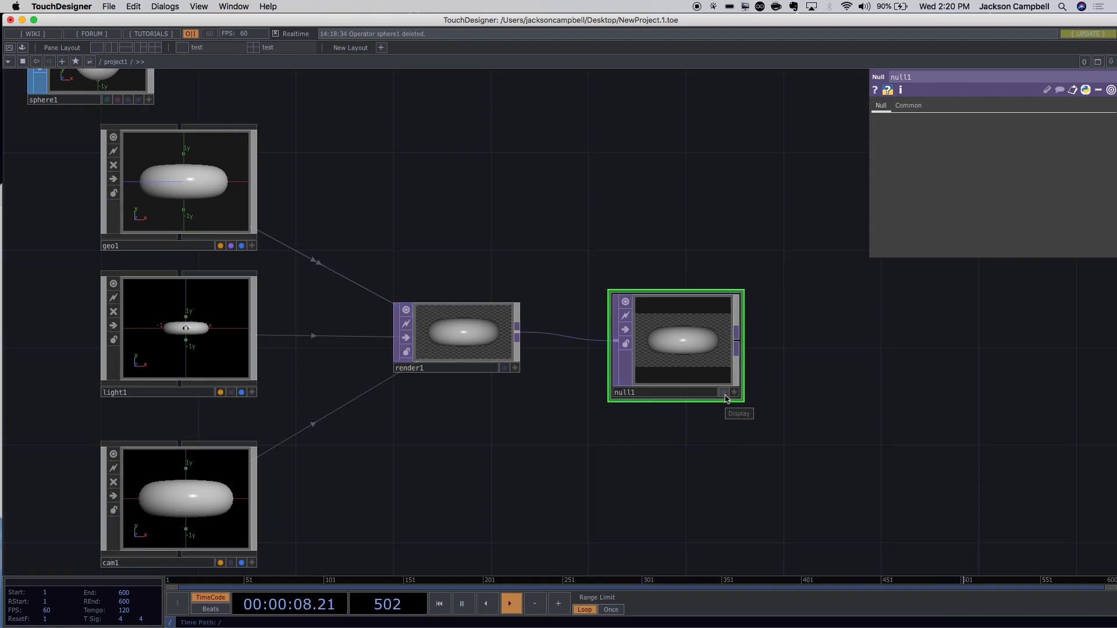
pyautogui.click(724, 393)
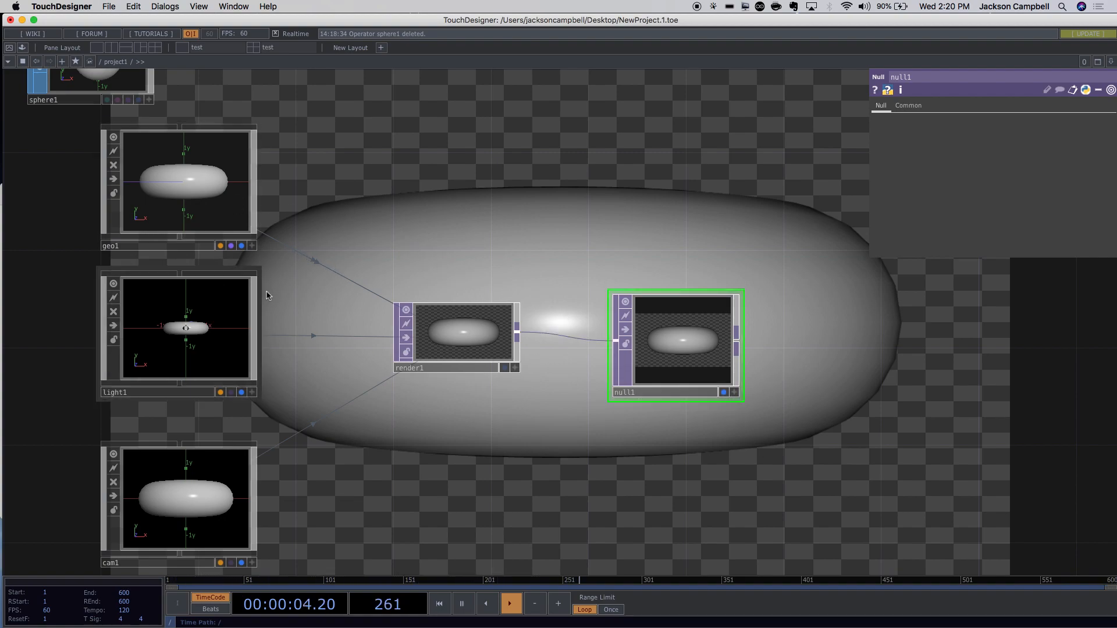
# Check sphere1's parameters, re-toggle null1's background, and also show render1 in the background.
pyautogui.moveTo(404, 232); pyautogui.dragTo(581, 342)
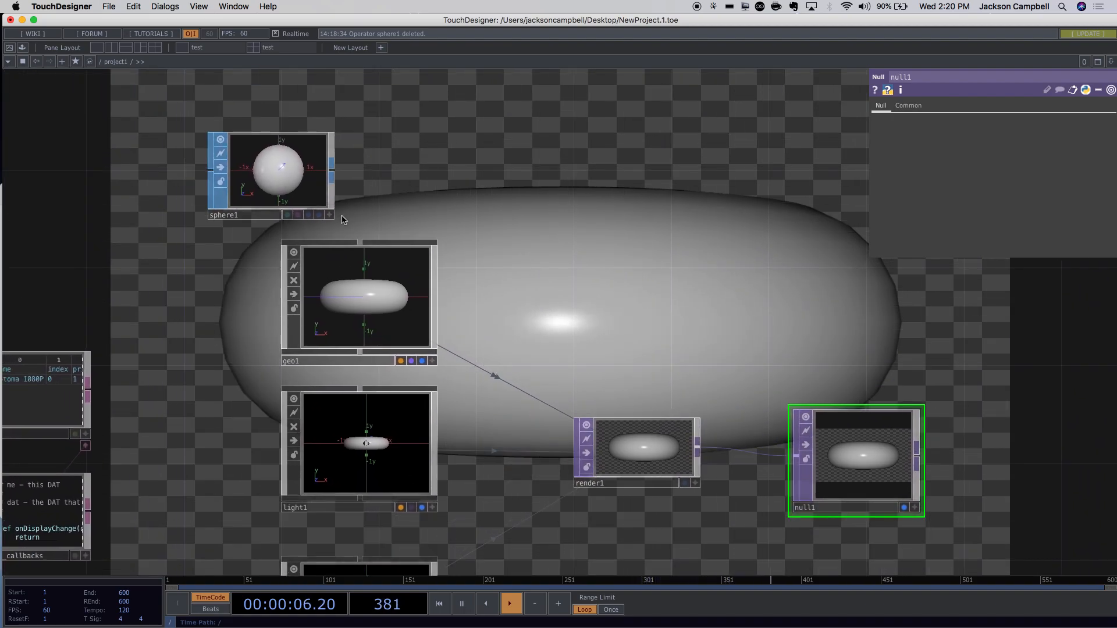
pyautogui.click(314, 197)
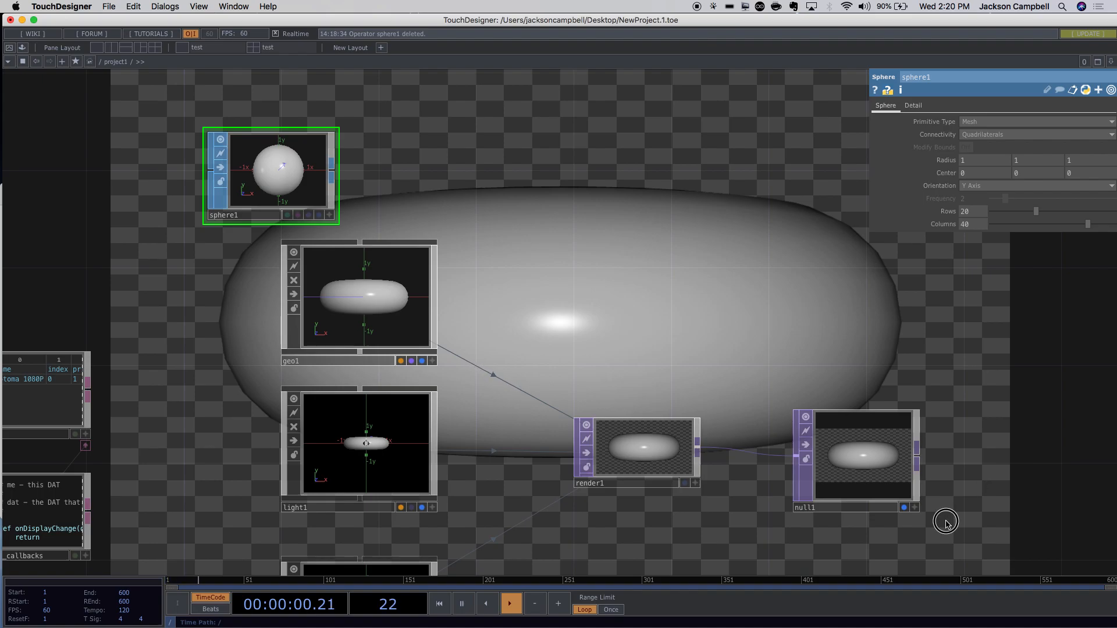
pyautogui.scroll(-5, 907, 454)
pyautogui.hscroll(3, 908, 454)
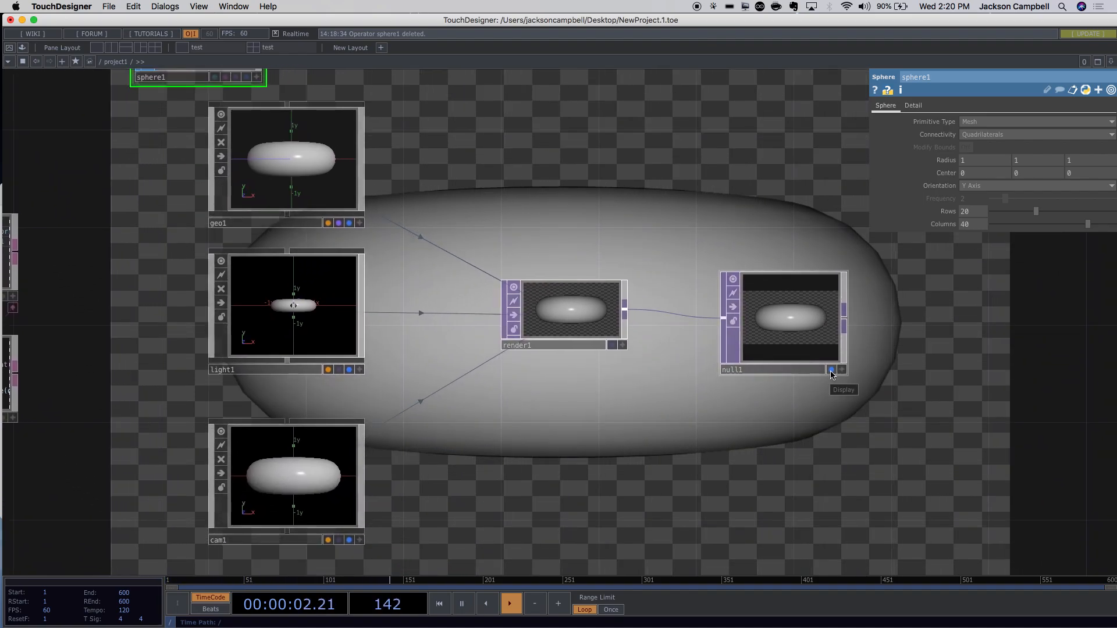
pyautogui.scroll(5, 885, 379)
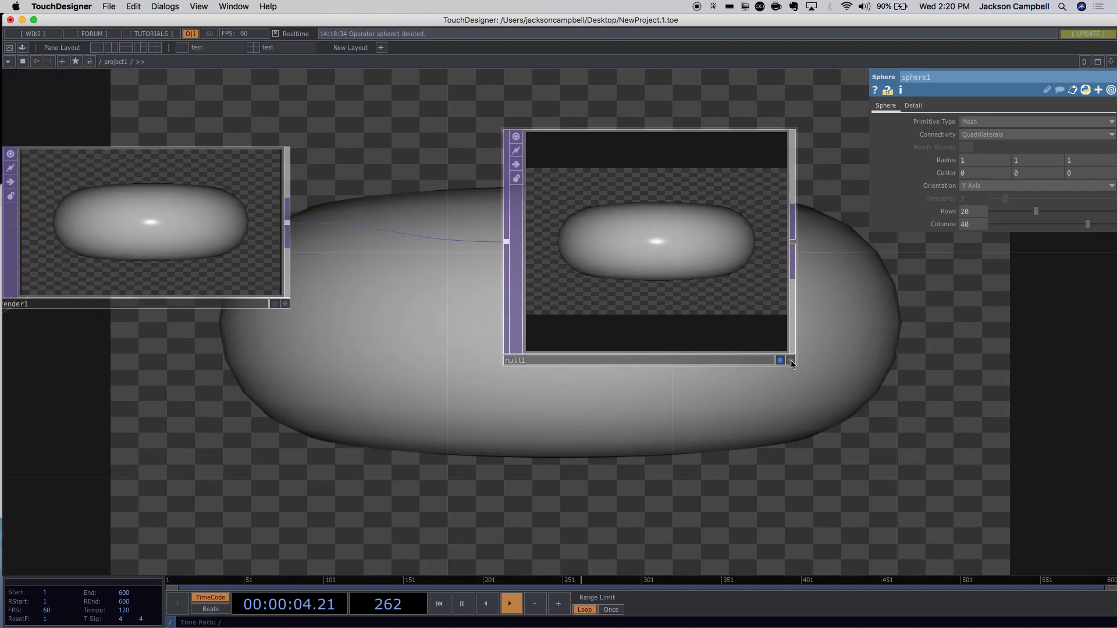
pyautogui.click(780, 360)
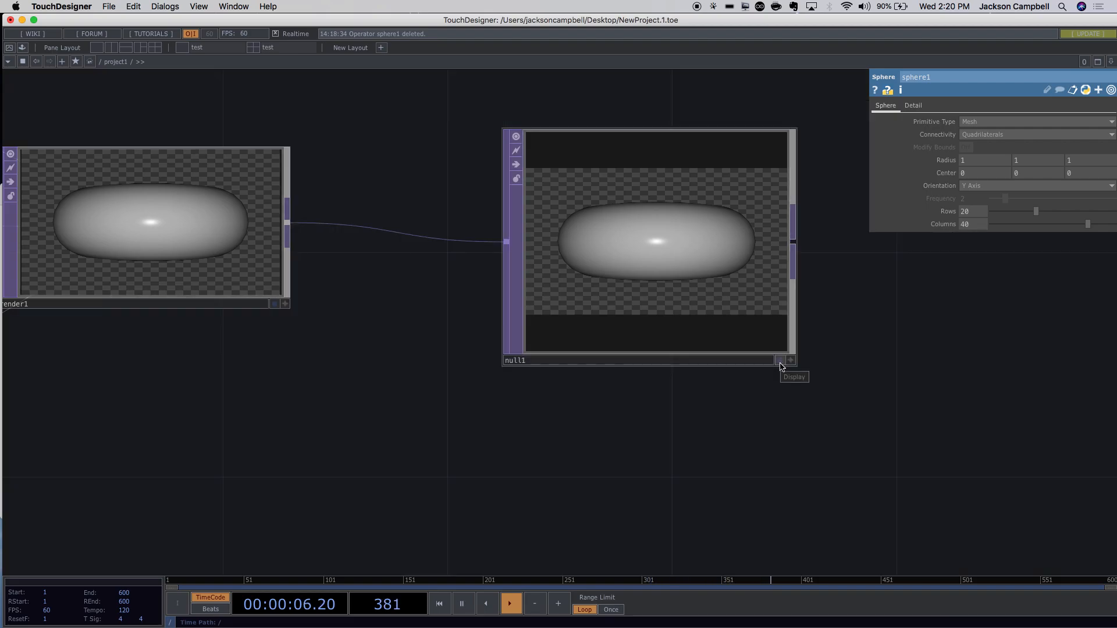
pyautogui.click(780, 361)
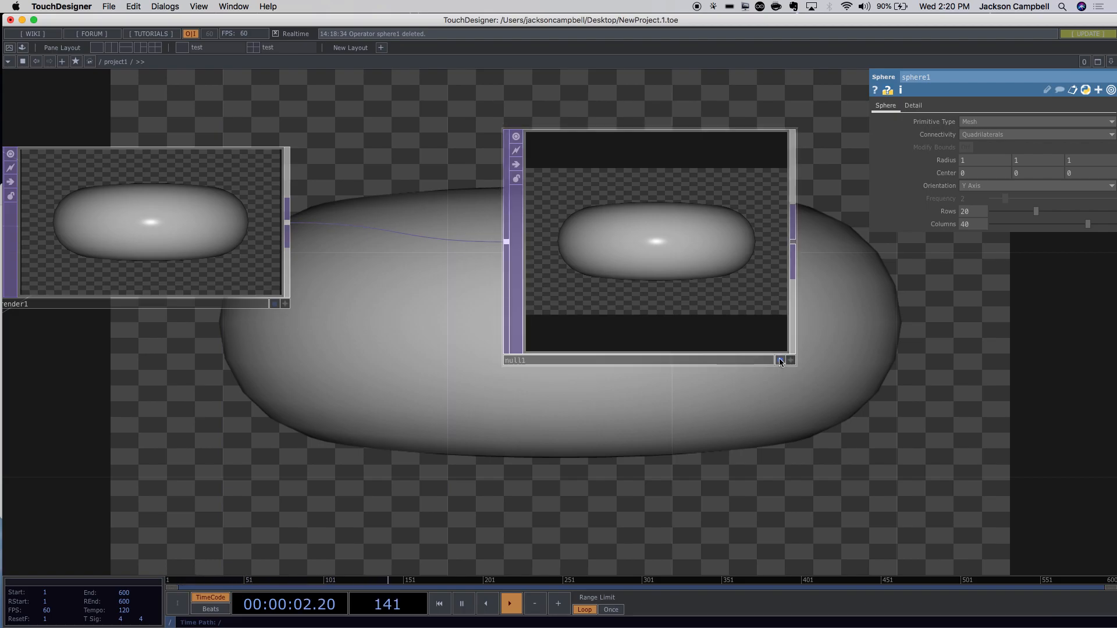
pyautogui.scroll(-6, 808, 437)
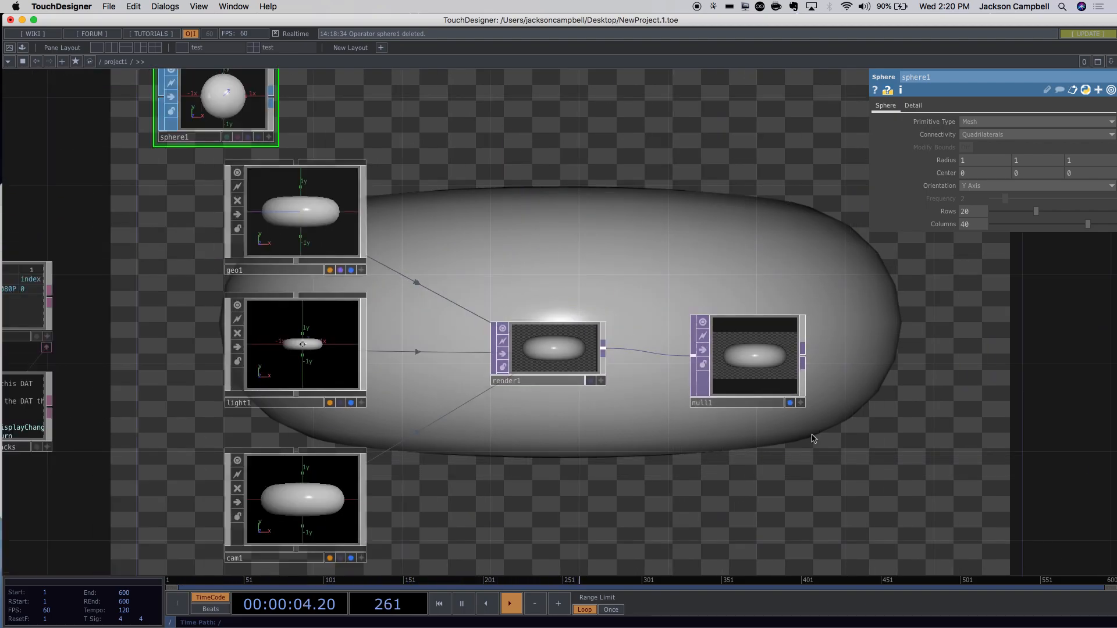
pyautogui.click(591, 381)
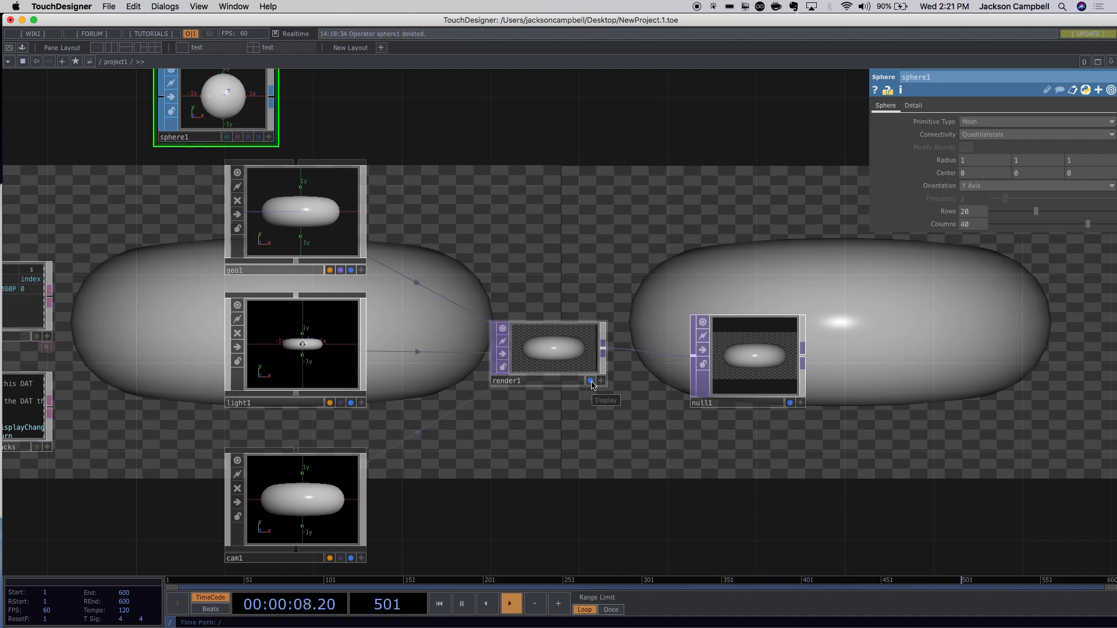
# Line up null1 beside render1, turn off render1's background display, and reattach their wire.
pyautogui.scroll(5, 639, 421)
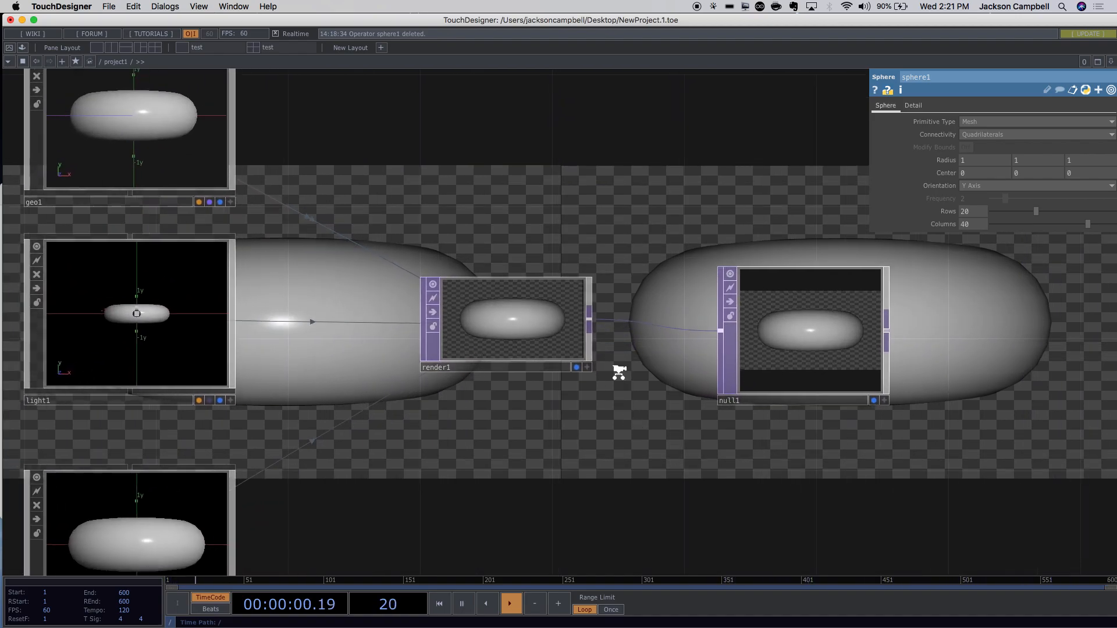
pyautogui.scroll(2, 619, 373)
pyautogui.moveTo(806, 359); pyautogui.dragTo(728, 340)
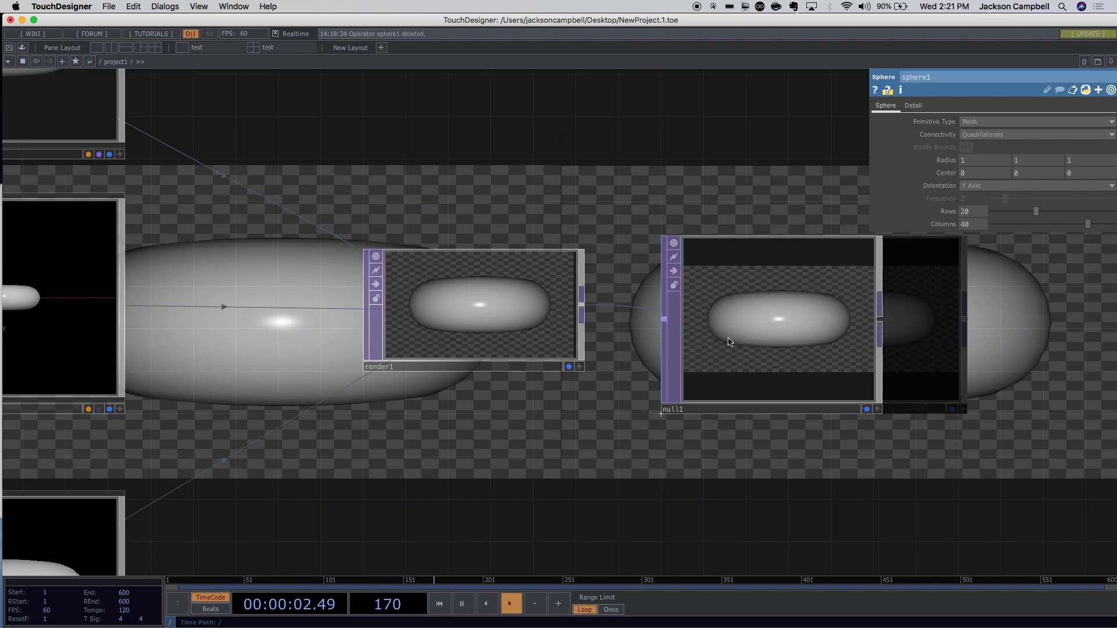
pyautogui.click(471, 300)
pyautogui.moveTo(700, 316); pyautogui.dragTo(671, 272)
pyautogui.moveTo(715, 419); pyautogui.dragTo(516, 469)
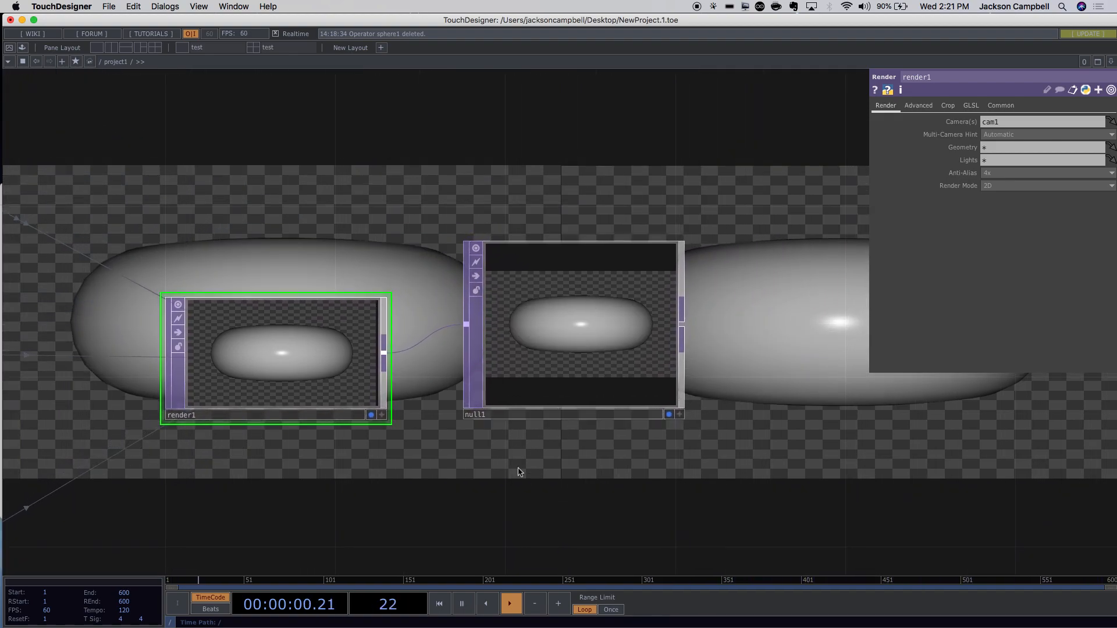
pyautogui.moveTo(503, 342); pyautogui.dragTo(650, 365)
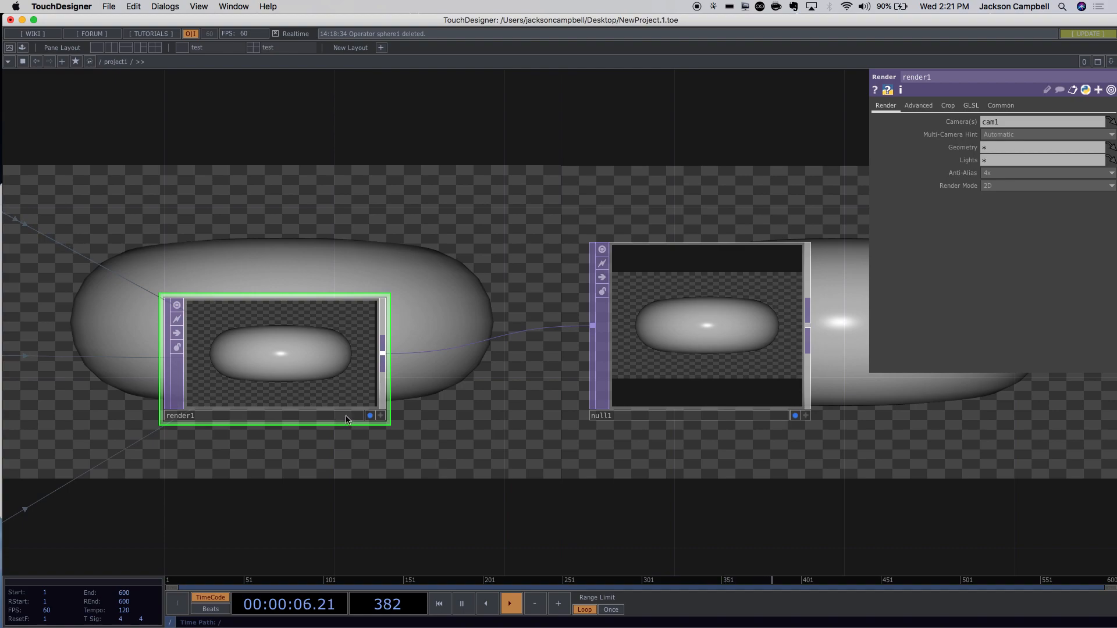
pyautogui.moveTo(237, 389); pyautogui.dragTo(302, 349)
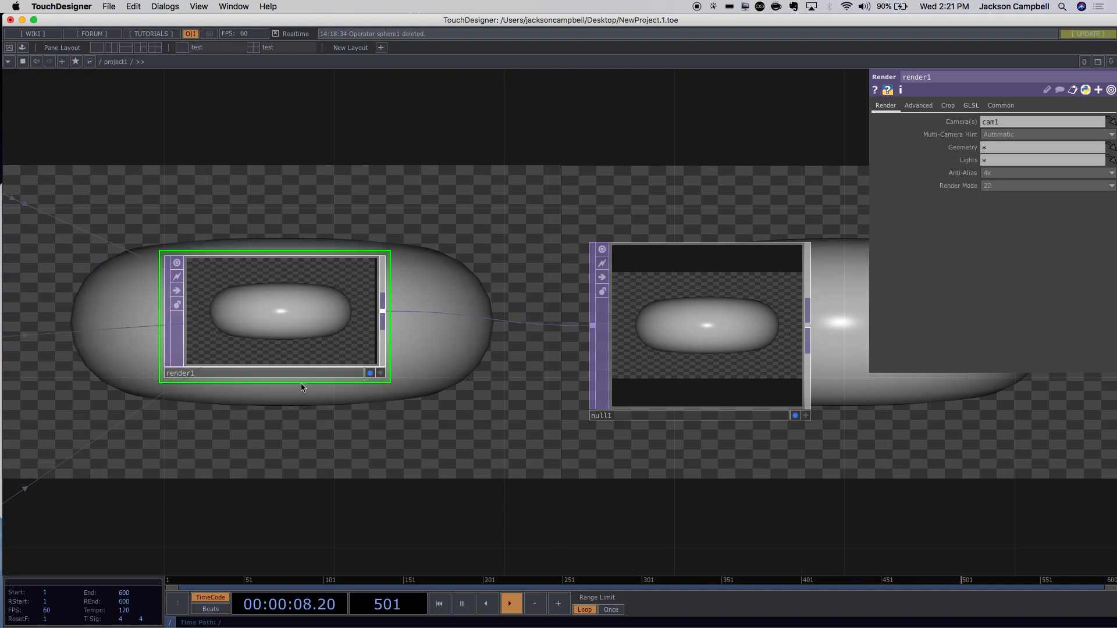
pyautogui.click(371, 374)
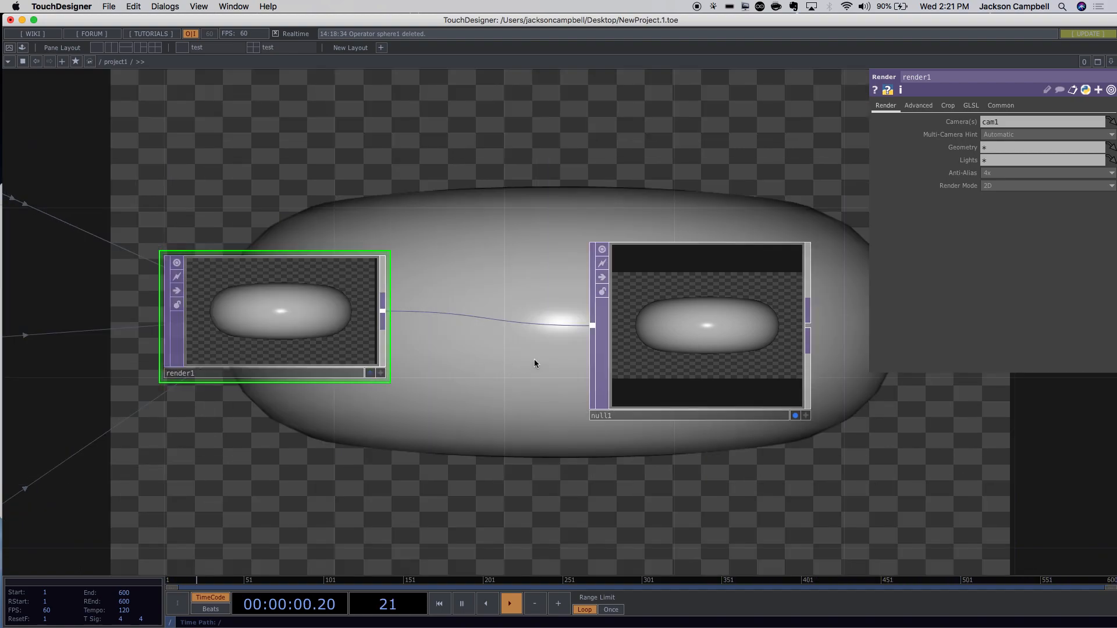
pyautogui.moveTo(649, 313); pyautogui.dragTo(668, 289)
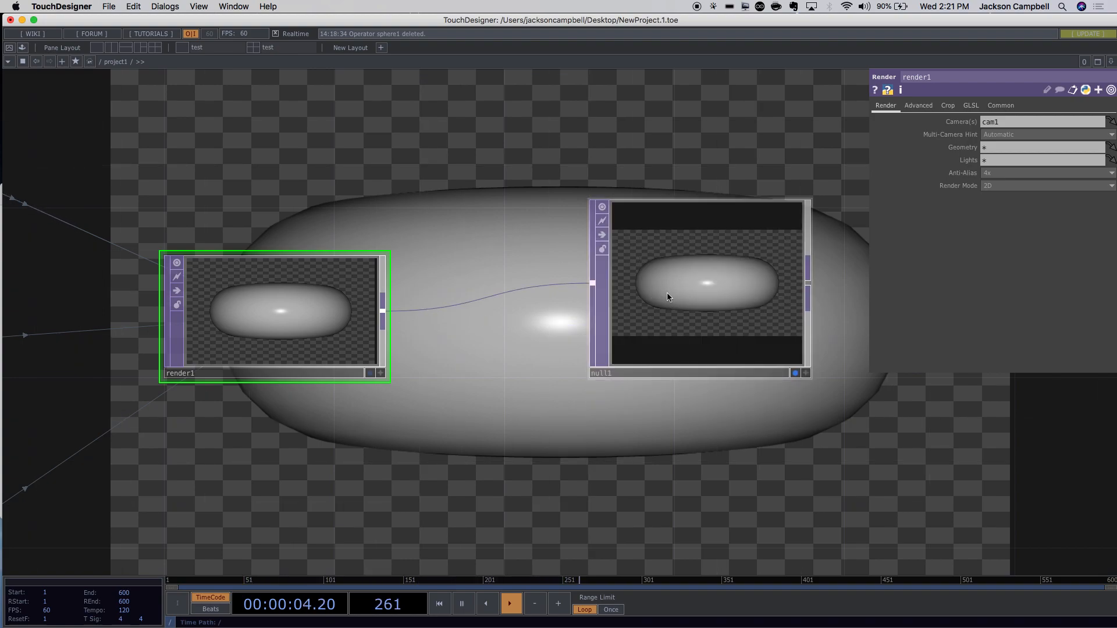
pyautogui.moveTo(702, 301); pyautogui.dragTo(771, 300)
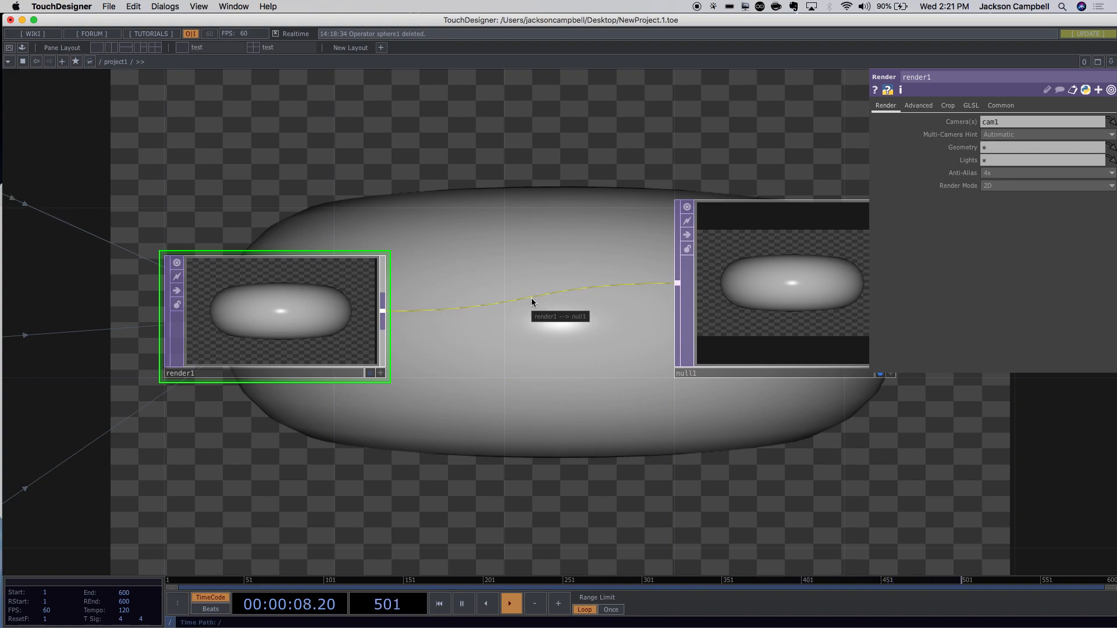
pyautogui.moveTo(779, 300); pyautogui.dragTo(803, 326)
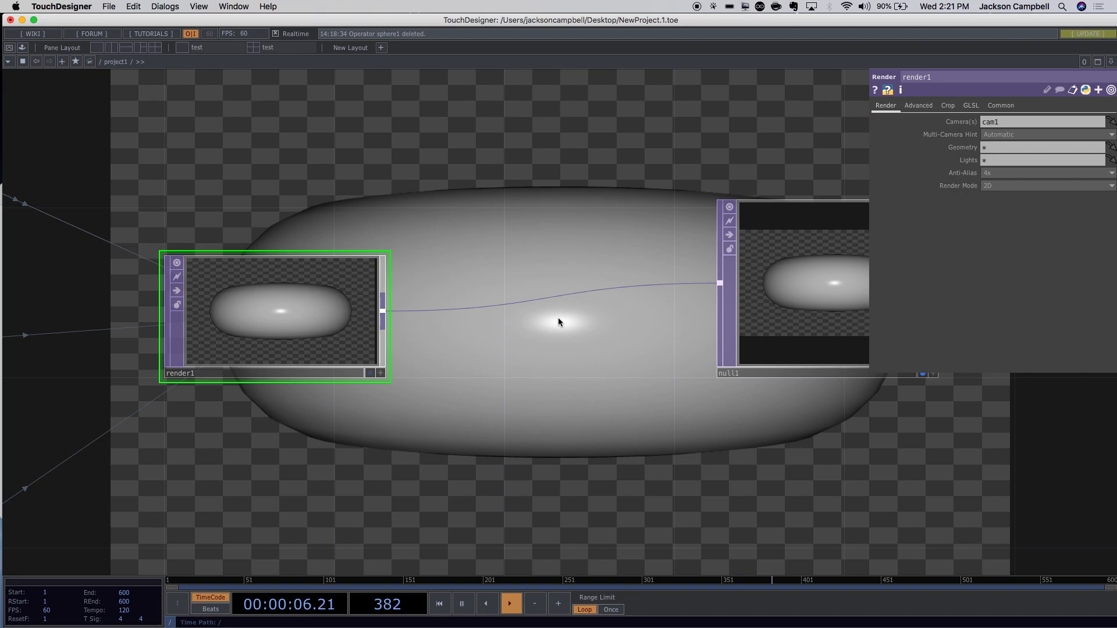
pyautogui.moveTo(526, 305); pyautogui.dragTo(386, 312)
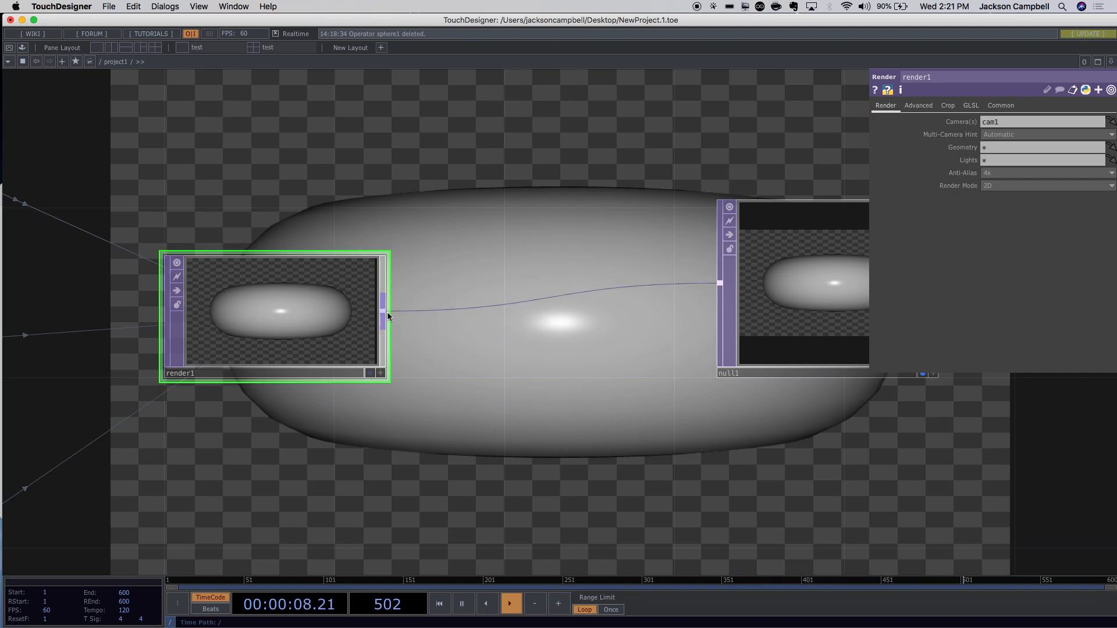
# Insert a Blur TOP, blur1, between render1 and null1.
pyautogui.rightClick(383, 312)
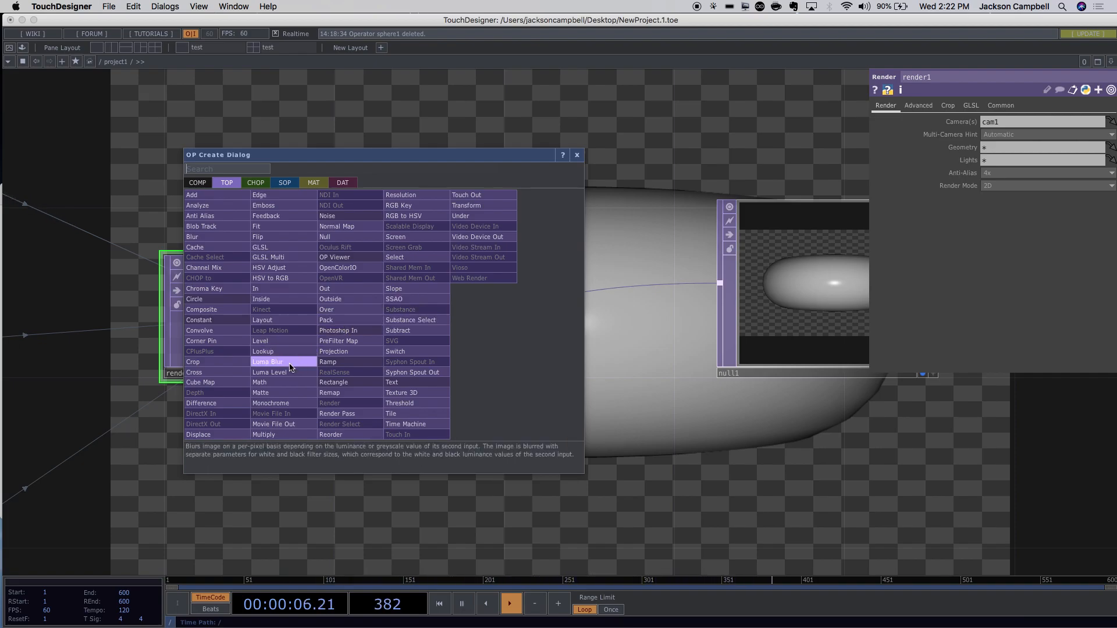
pyautogui.click(198, 247)
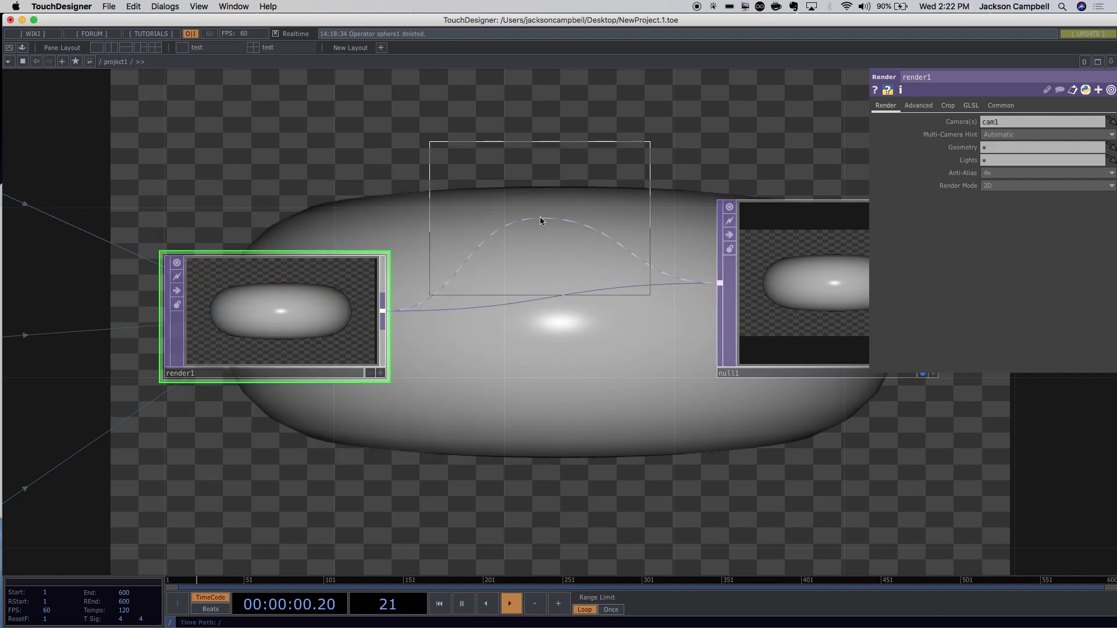
pyautogui.click(533, 163)
pyautogui.moveTo(533, 164); pyautogui.dragTo(546, 319)
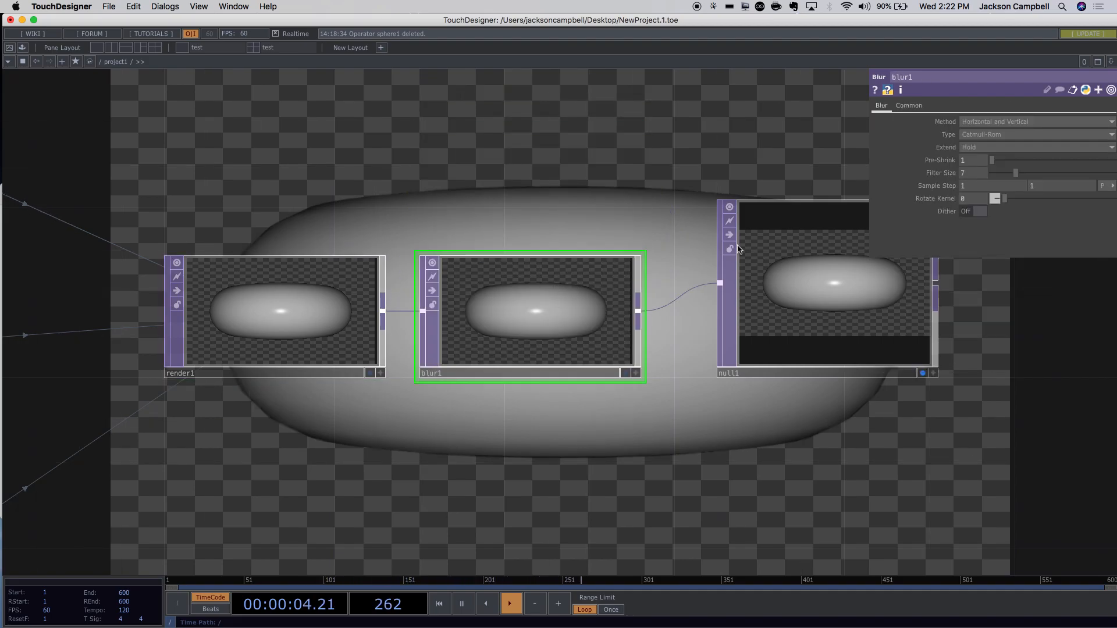
# Set blur1's Filter Size to 32 and Pre-Shrink to 6.
pyautogui.moveTo(1018, 175); pyautogui.dragTo(1116, 175)
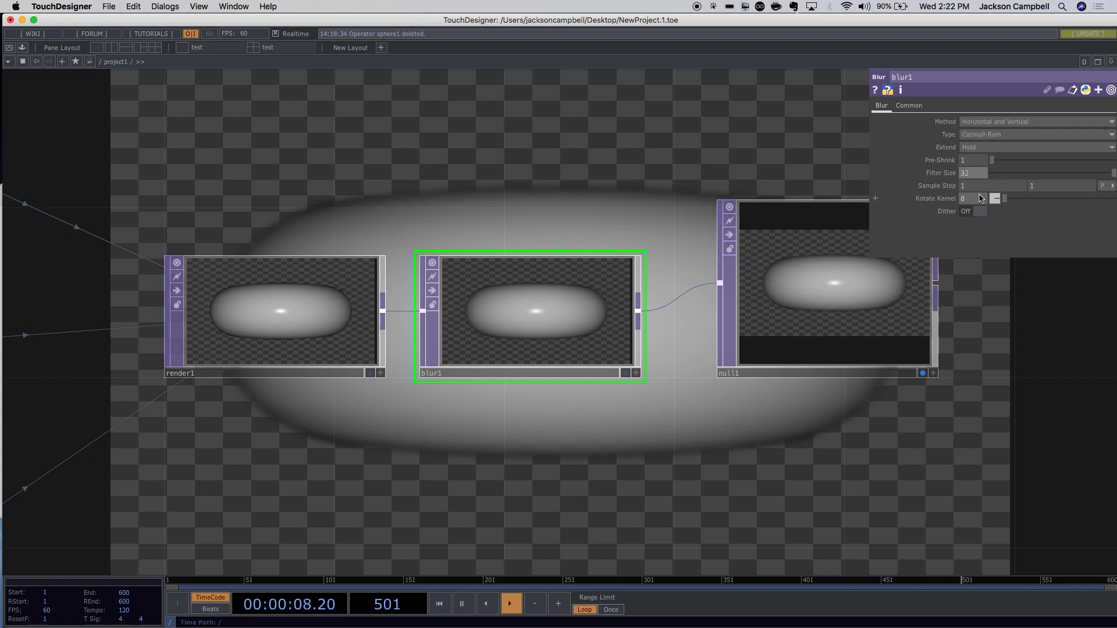
pyautogui.moveTo(992, 161); pyautogui.dragTo(1080, 162)
pyautogui.moveTo(1006, 334); pyautogui.dragTo(721, 352)
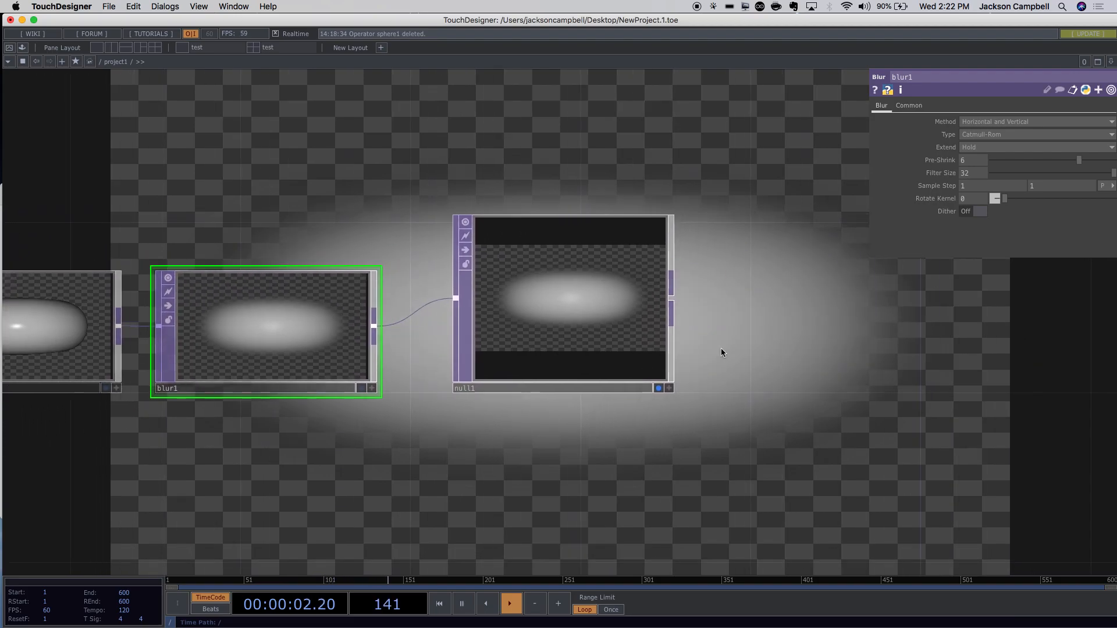
pyautogui.scroll(4, 730, 337)
pyautogui.scroll(-5, 652, 324)
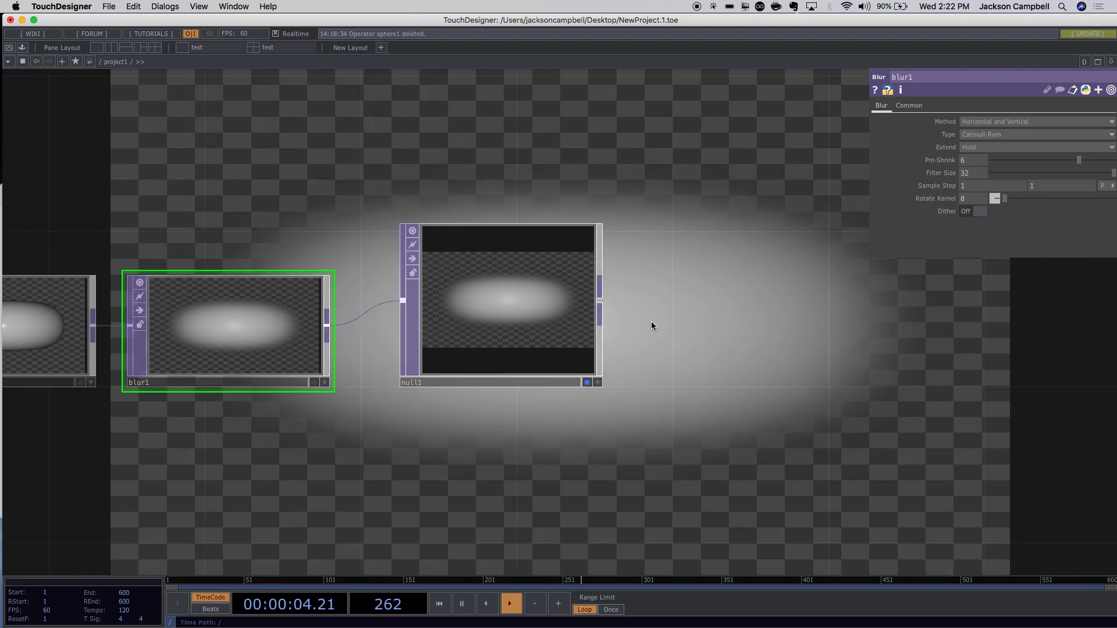
# Move null1 further right of blur1 and pan to show sphere1 and the whole network.
pyautogui.moveTo(532, 331); pyautogui.dragTo(688, 292)
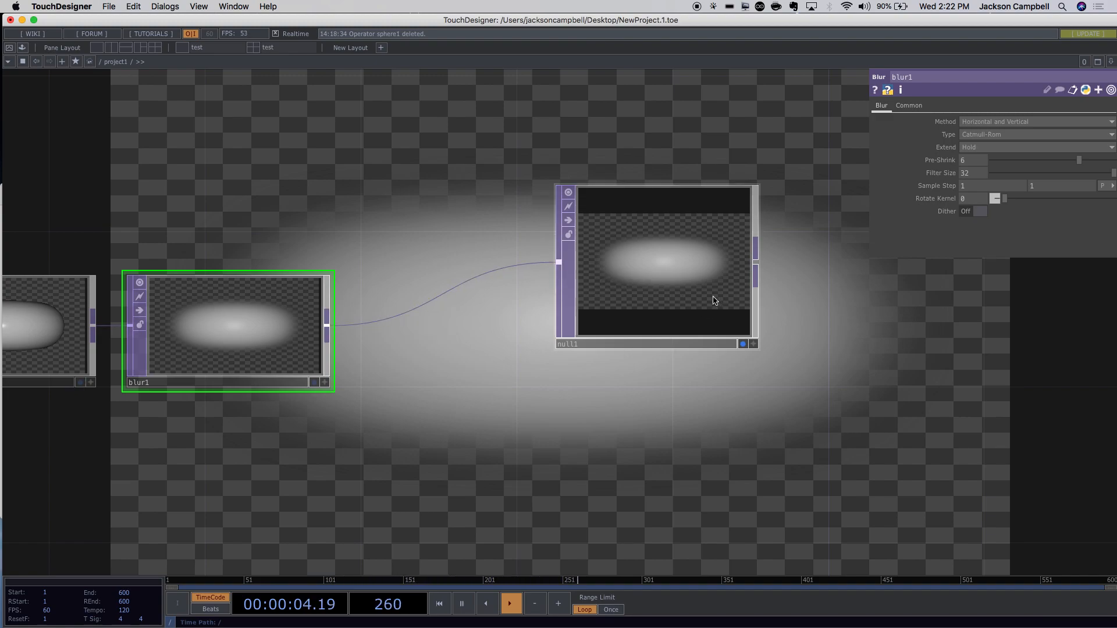
pyautogui.moveTo(698, 309); pyautogui.dragTo(790, 334)
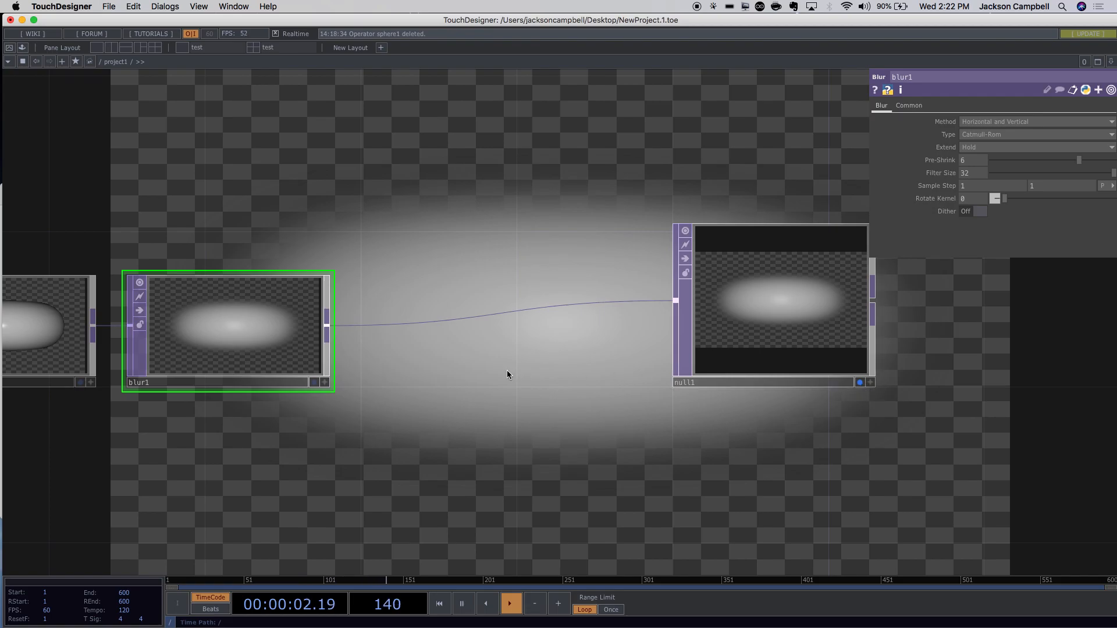
pyautogui.scroll(1, 510, 372)
pyautogui.scroll(-6, 512, 371)
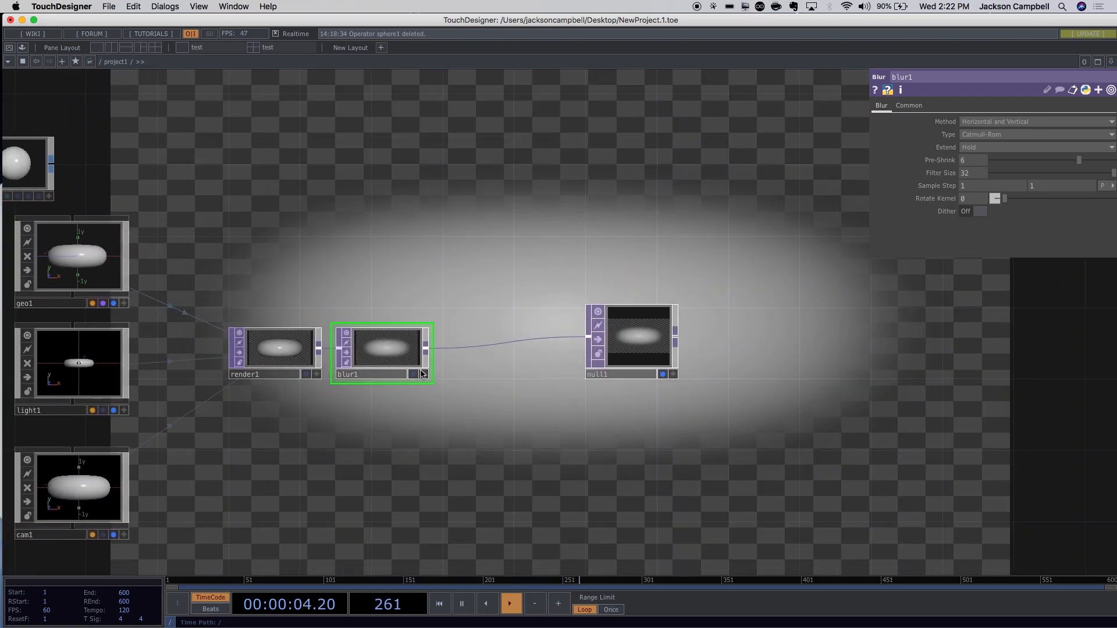
pyautogui.moveTo(479, 411); pyautogui.dragTo(613, 414)
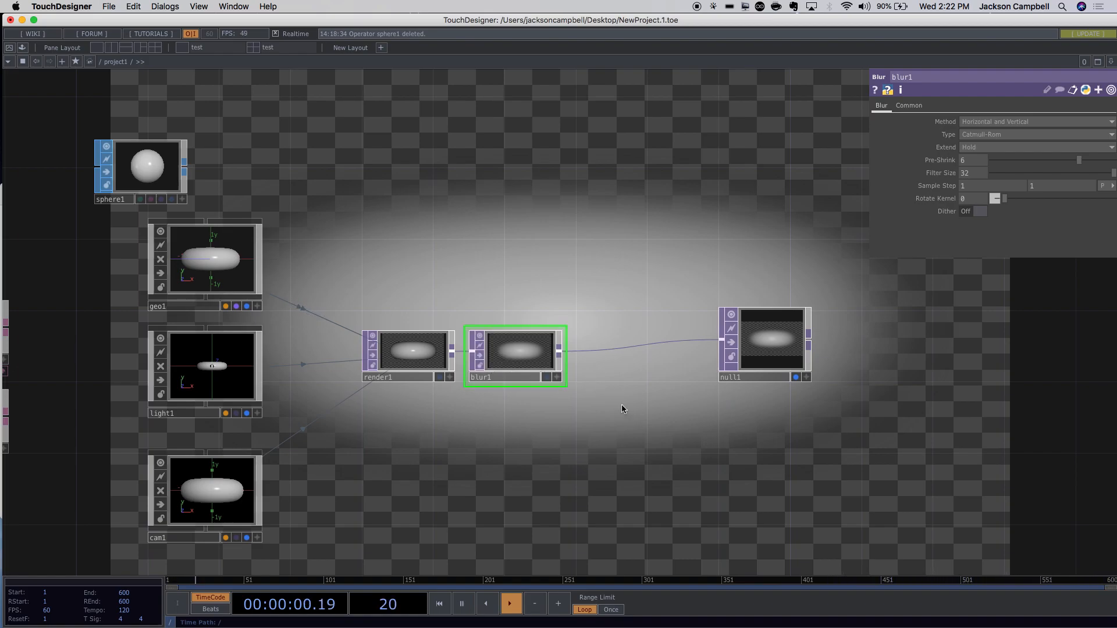
# Delete blur1, slide null1 next to render1, and select geo1.
pyautogui.press('BackSpace')
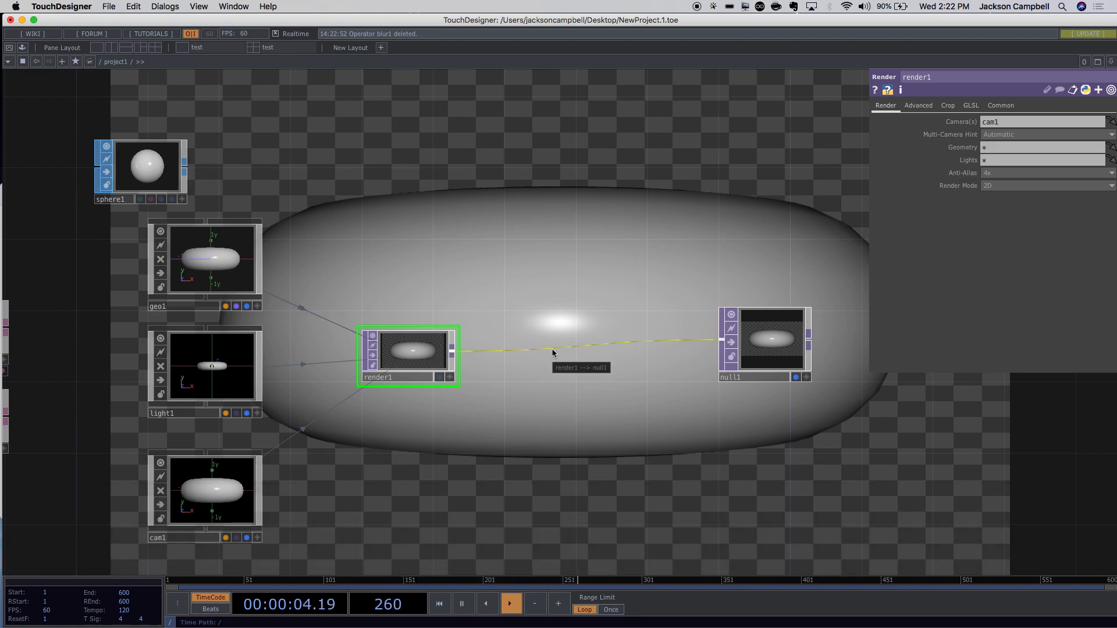
pyautogui.moveTo(761, 346); pyautogui.dragTo(563, 362)
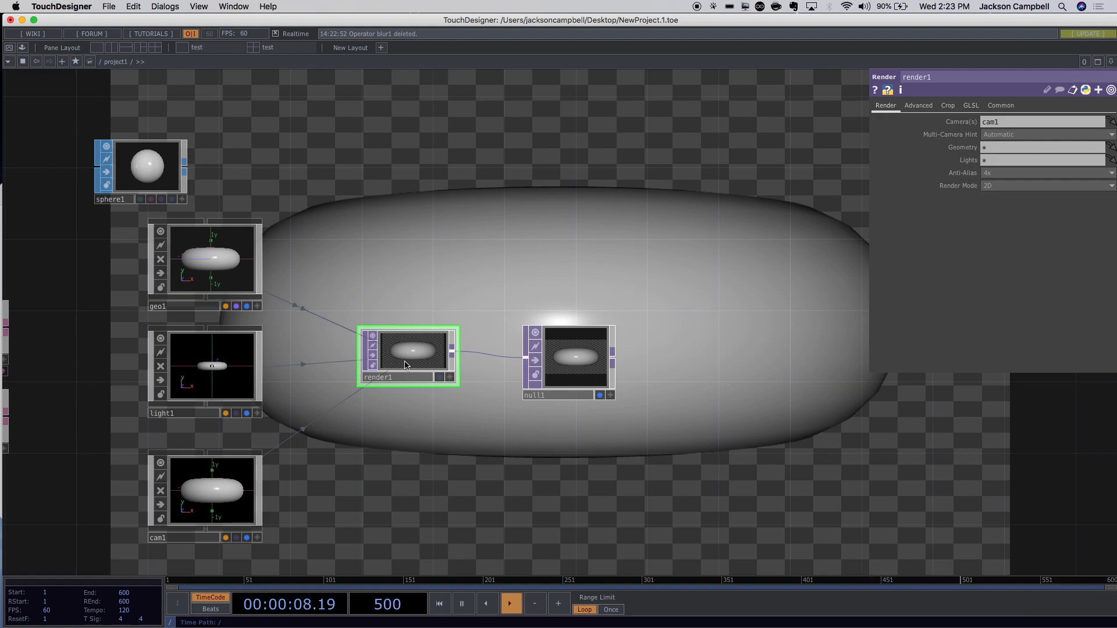
pyautogui.click(214, 258)
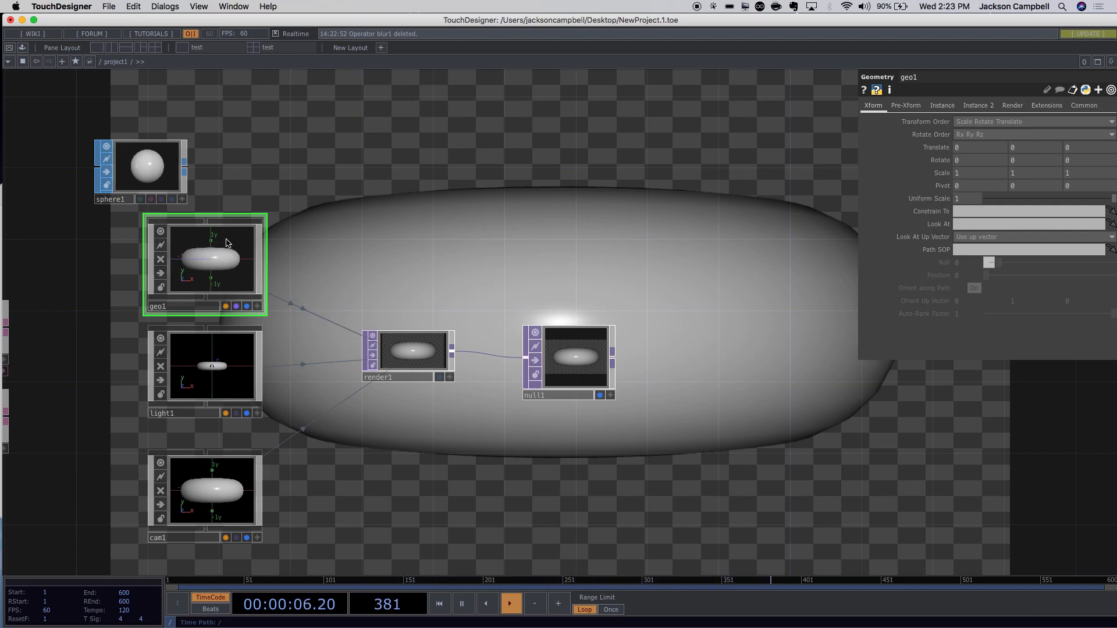
# Cut sphere1 from the top-level network and step inside geo1, fitting its network to view.
pyautogui.click(162, 171)
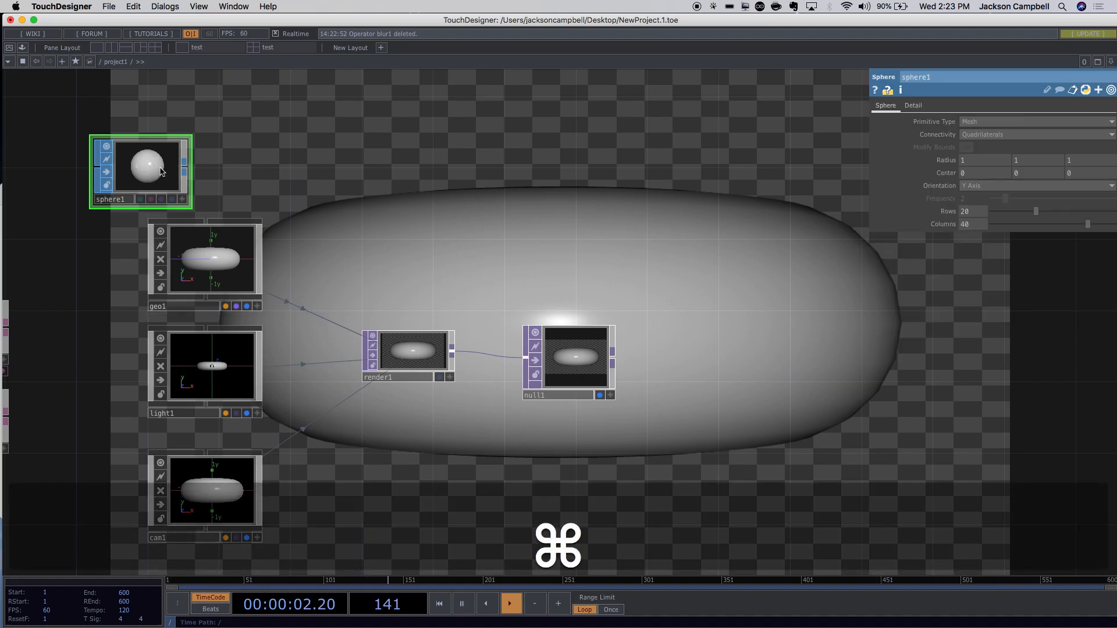
pyautogui.press('super+x')
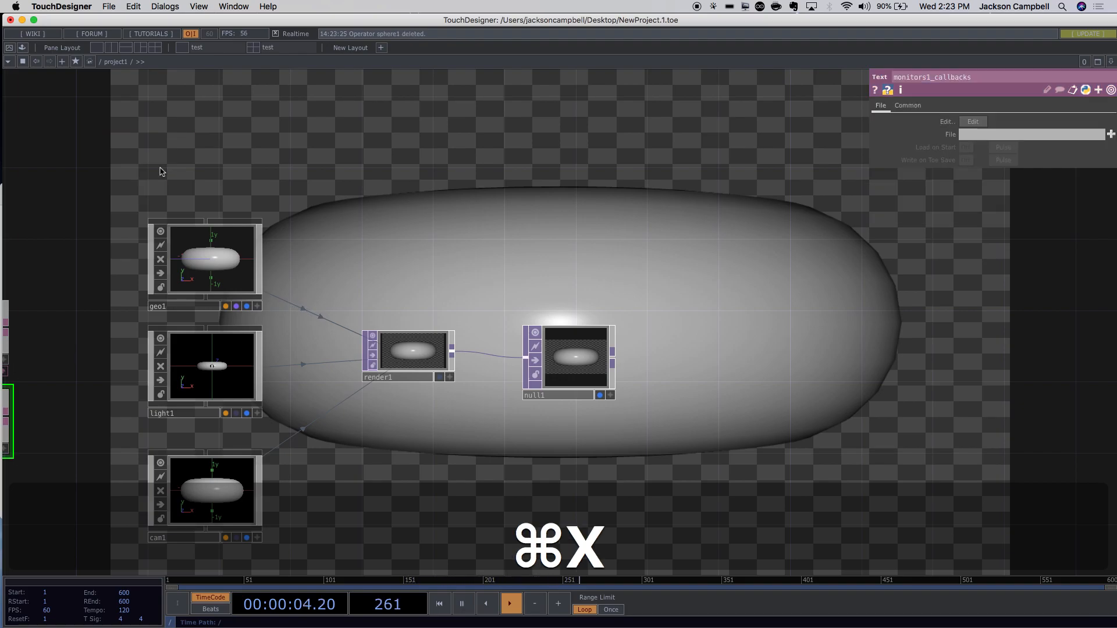
pyautogui.click(226, 254)
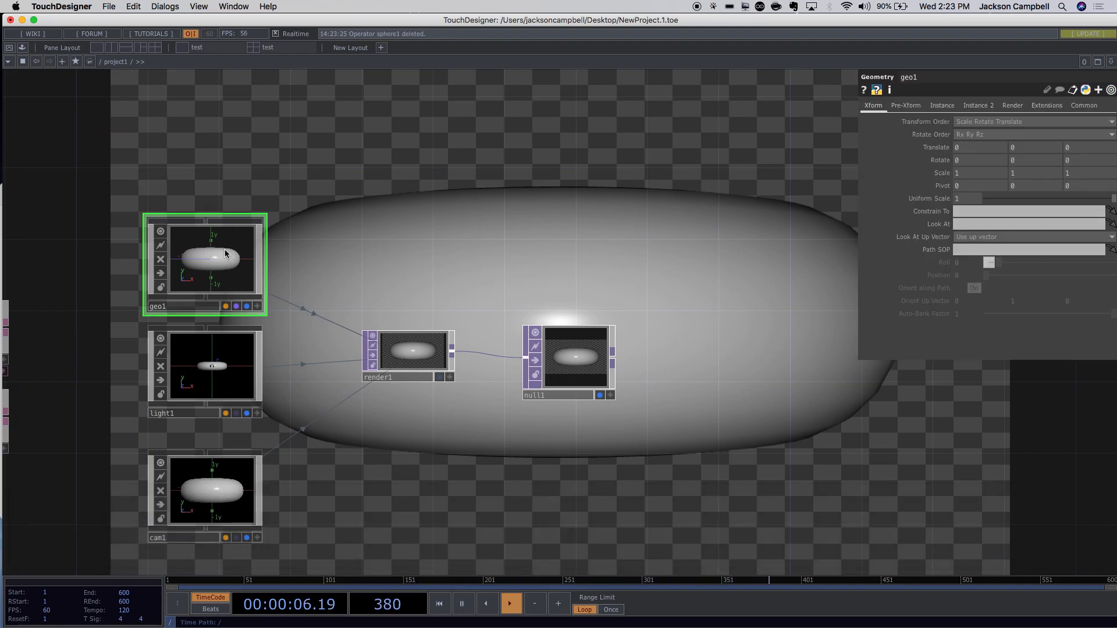
pyautogui.press('i')
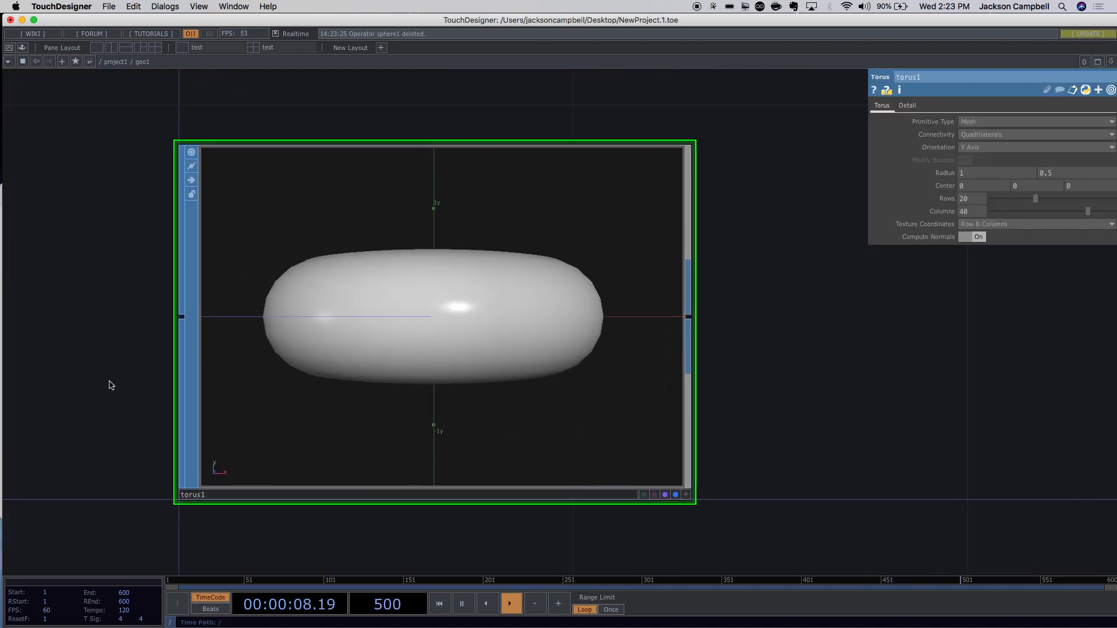
pyautogui.scroll(-5, 121, 372)
pyautogui.scroll(3, 144, 386)
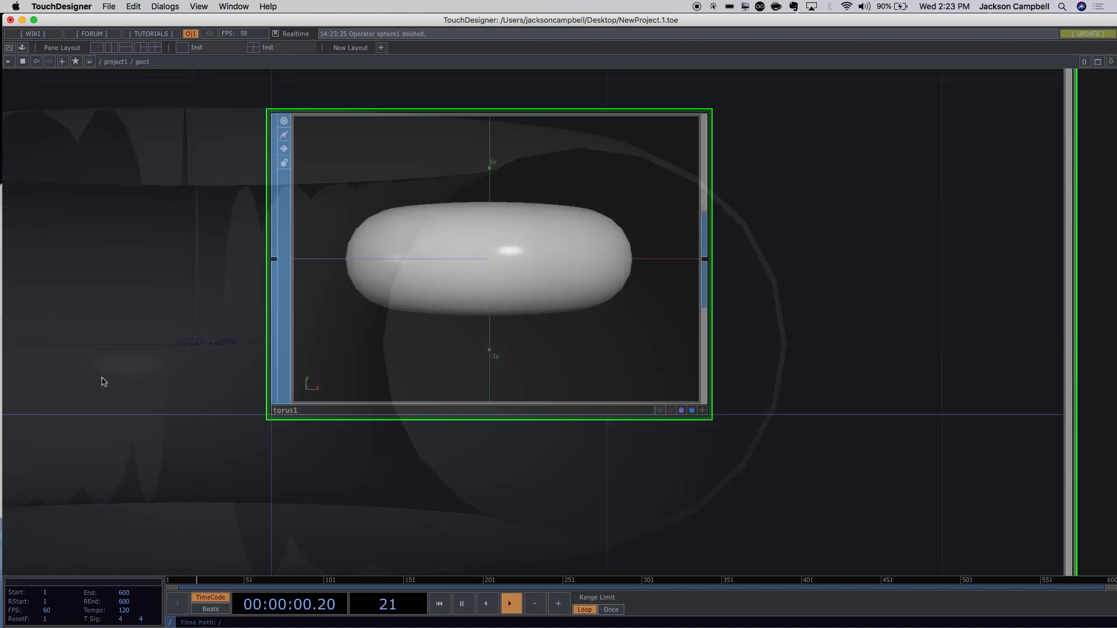
pyautogui.moveTo(117, 371); pyautogui.dragTo(397, 334)
pyautogui.scroll(-3, 397, 354)
pyautogui.scroll(-5, 396, 354)
pyautogui.scroll(5, 395, 353)
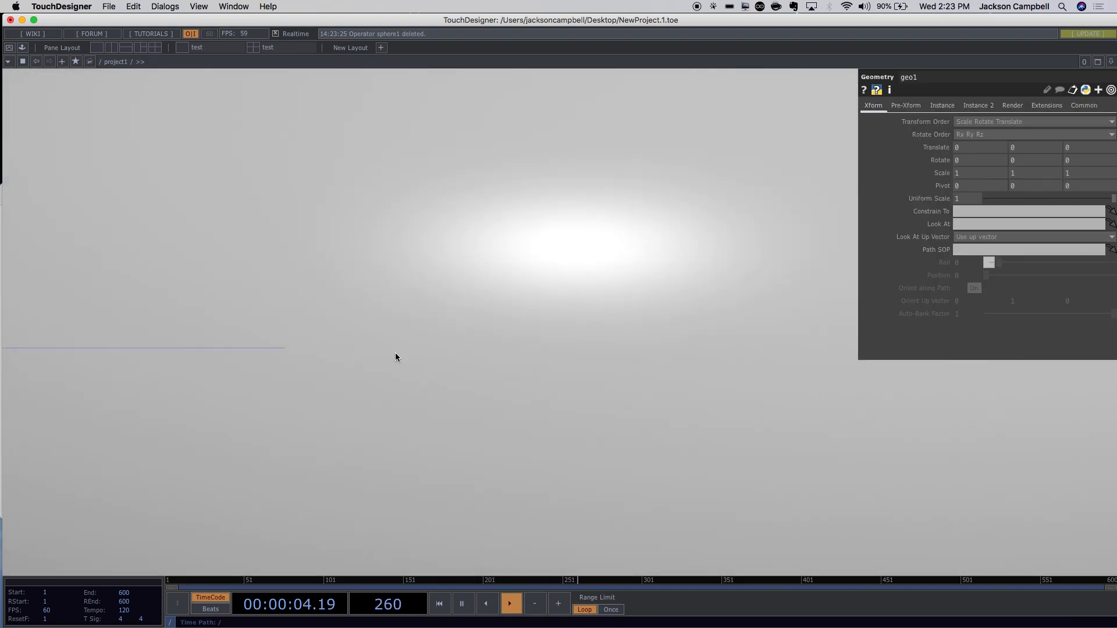
pyautogui.scroll(2, 395, 353)
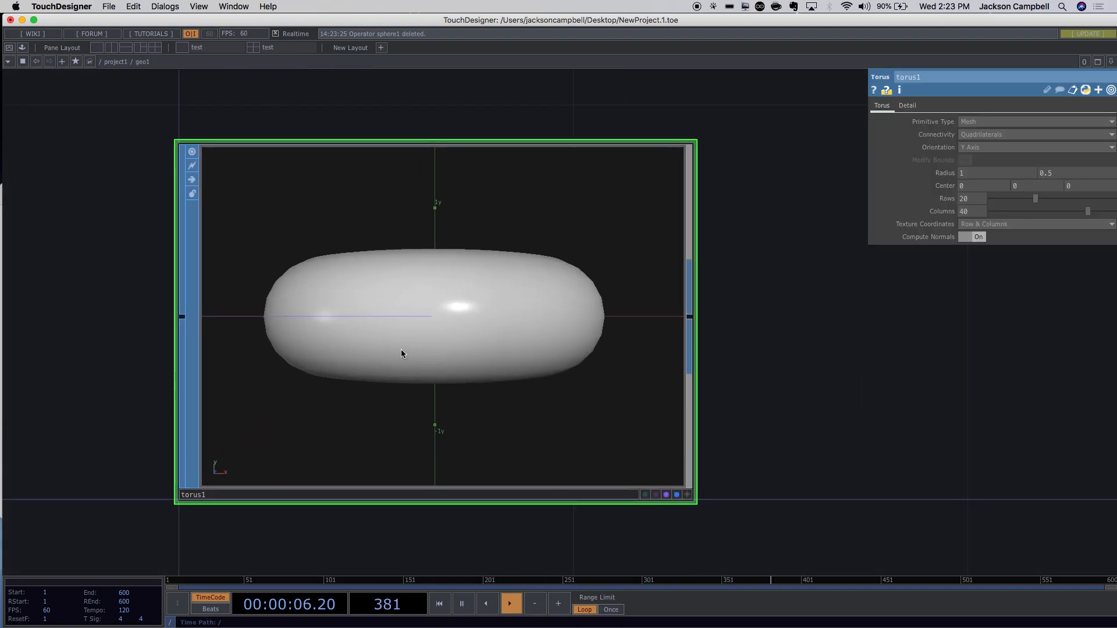
pyautogui.press('h')
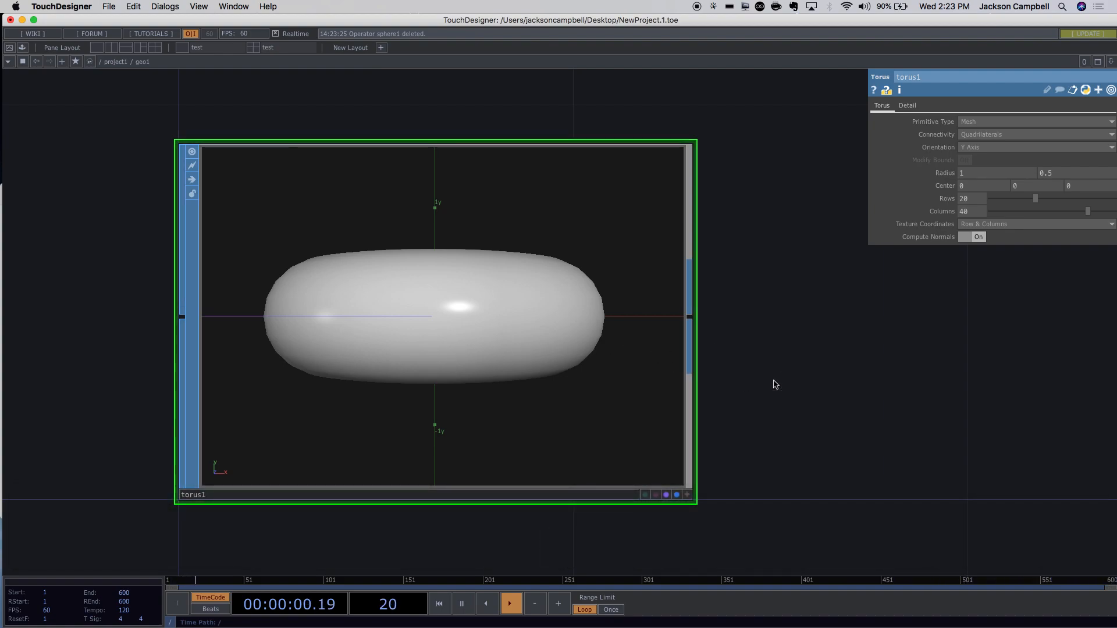
# Paste sphere1 into geo1 beside torus1, then delete torus1.
pyautogui.press('super+v')
pyautogui.moveTo(863, 349); pyautogui.dragTo(393, 618)
pyautogui.scroll(-10, 544, 93)
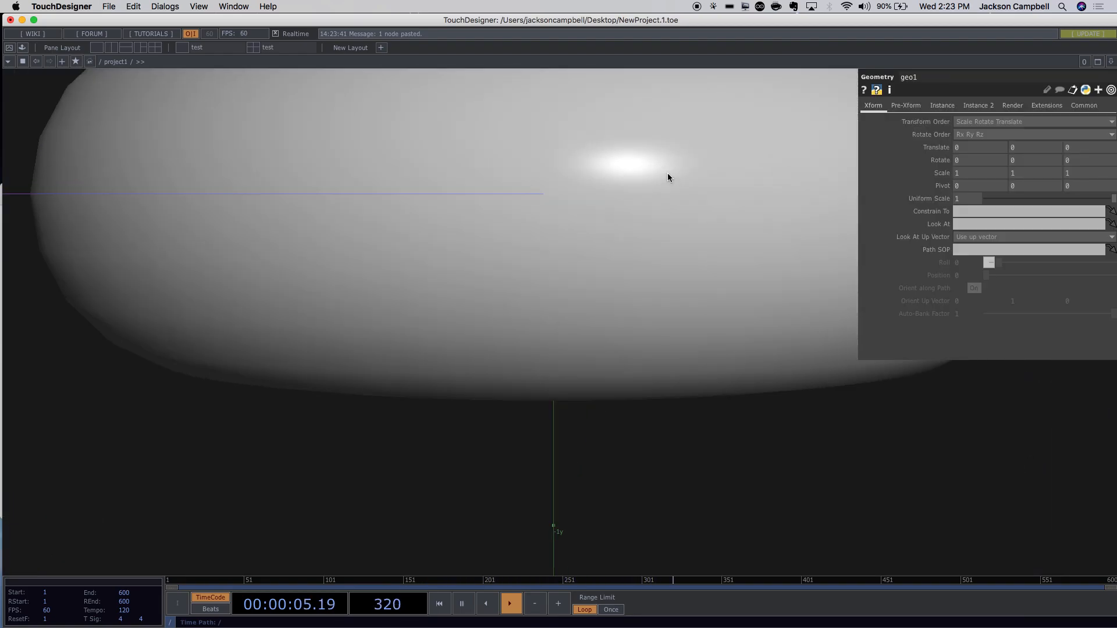
pyautogui.scroll(5, 668, 173)
pyautogui.moveTo(624, 227); pyautogui.dragTo(624, 314)
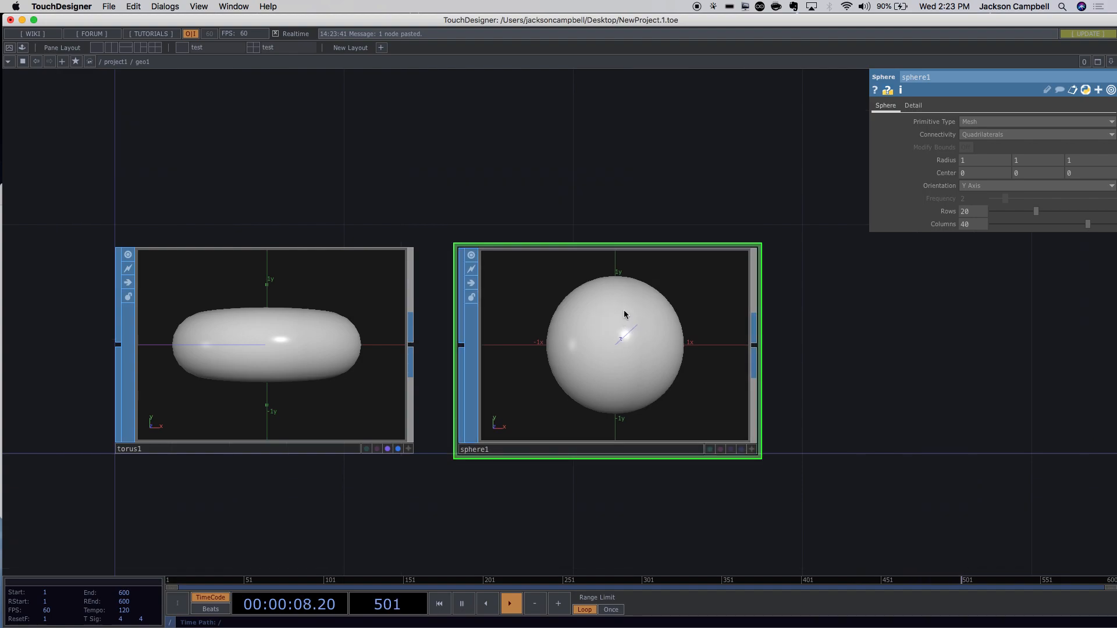
pyautogui.click(362, 334)
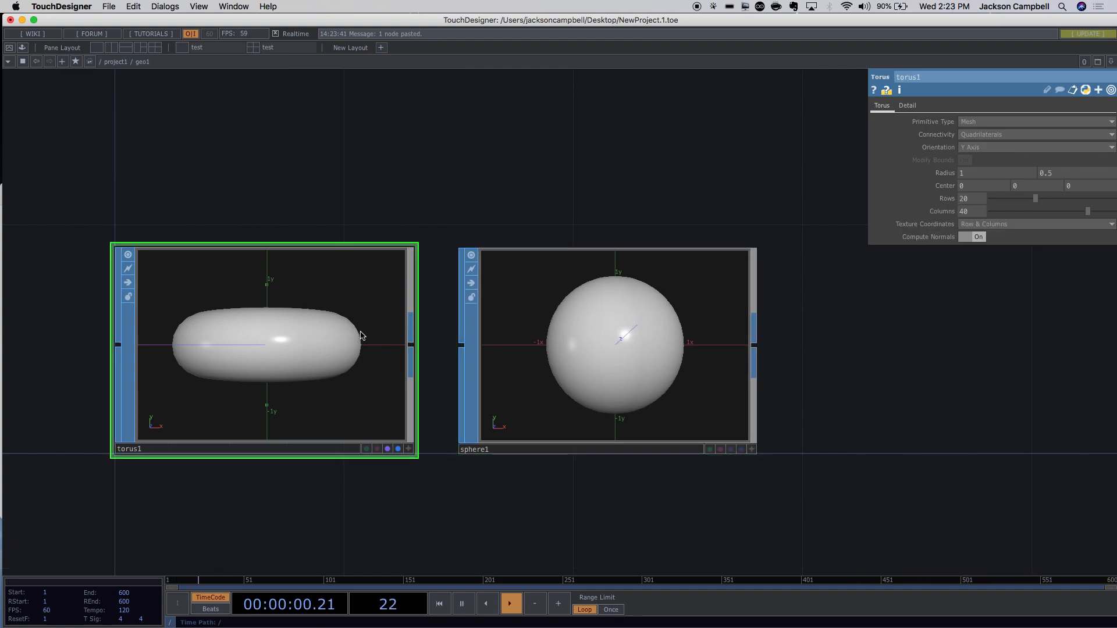
pyautogui.press('BackSpace')
# Browse geo1's Xform, Pre-Xform, Instance 2 and Render parameter pages.
pyautogui.scroll(-6, 350, 345)
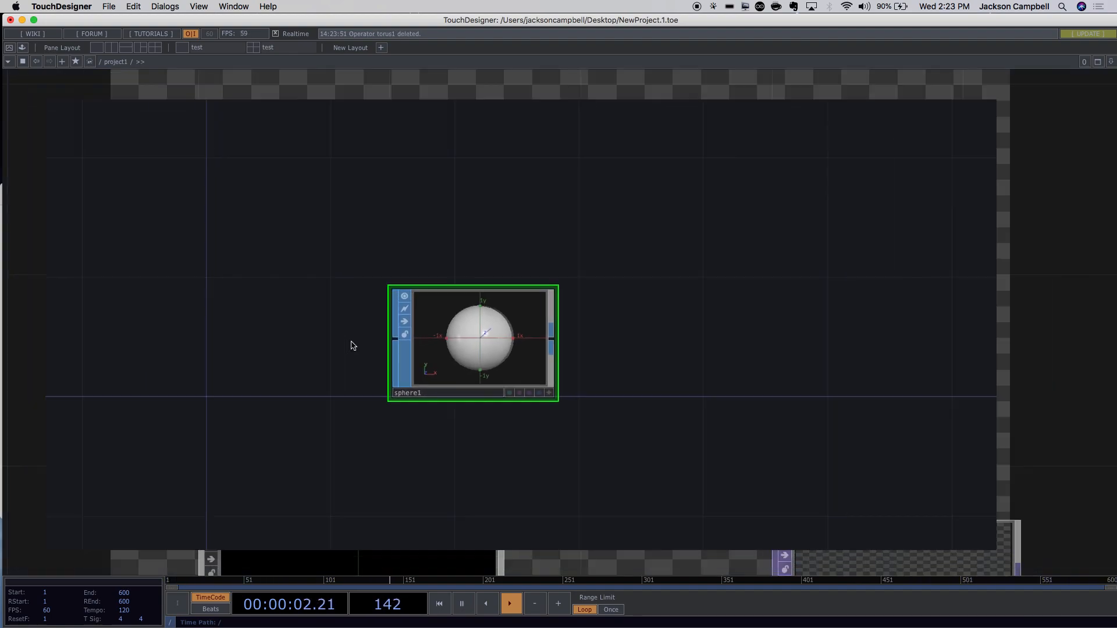
pyautogui.scroll(-4, 563, 338)
pyautogui.scroll(5, 563, 339)
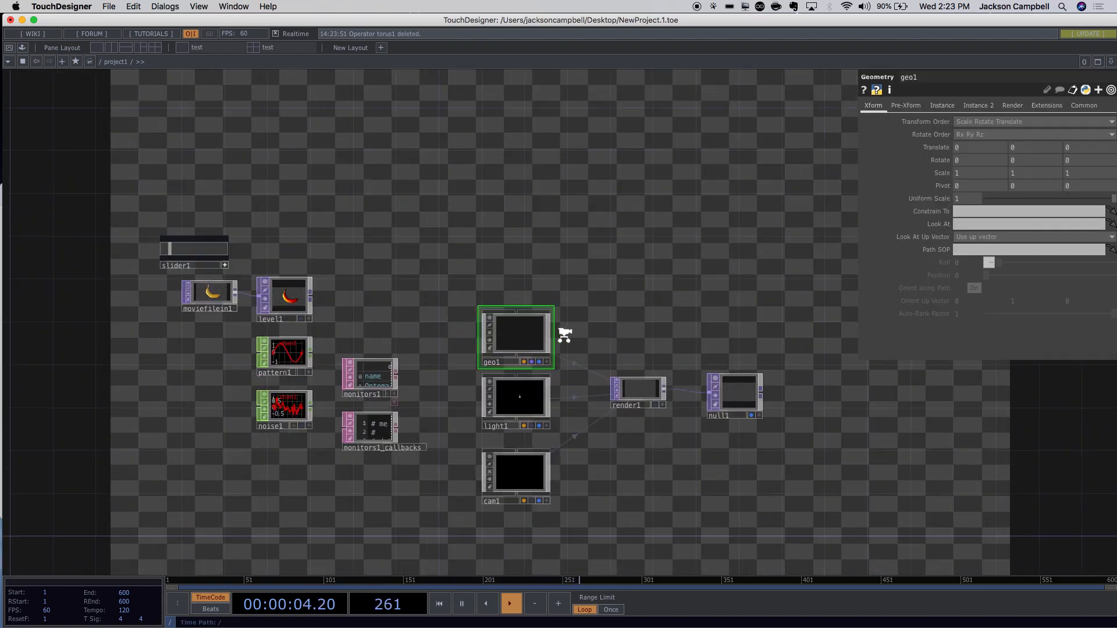
pyautogui.scroll(-2, 576, 305)
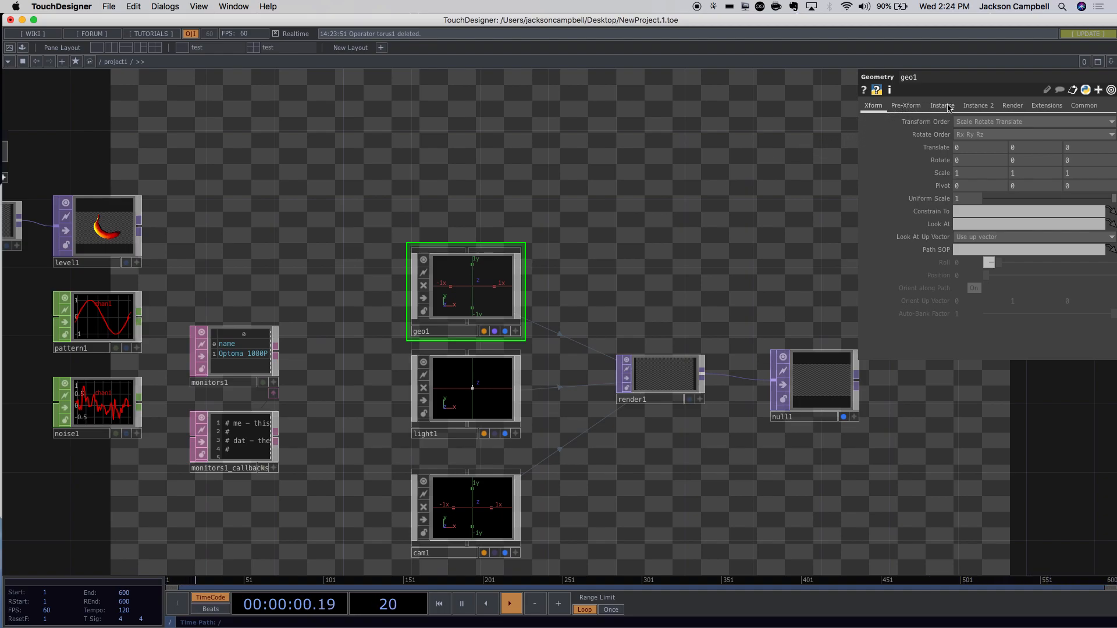
pyautogui.click(909, 106)
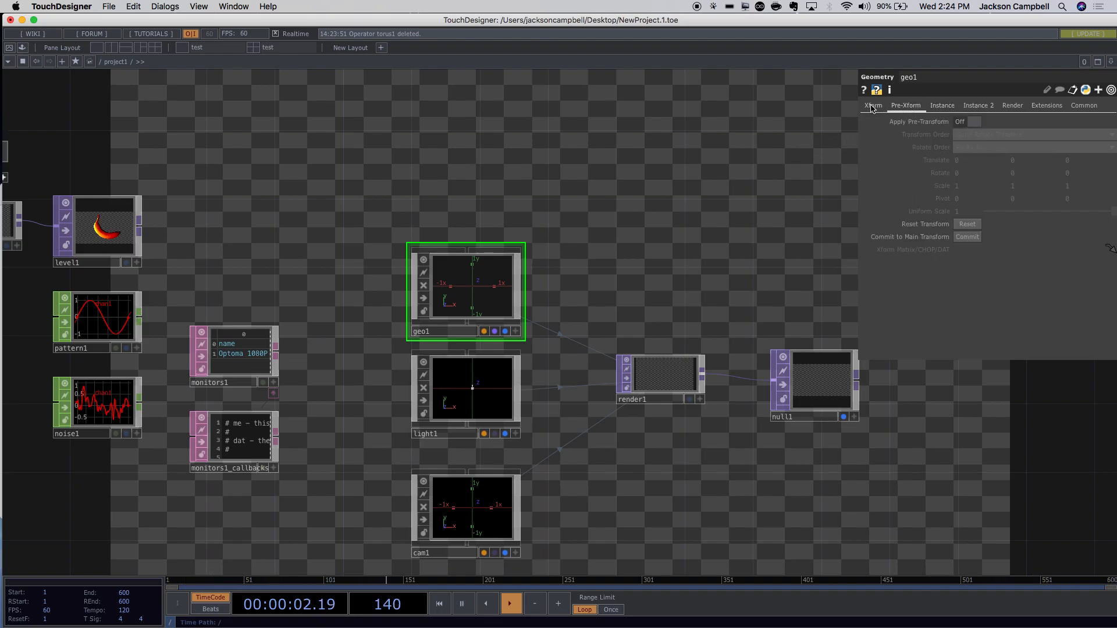
pyautogui.click(871, 107)
pyautogui.click(910, 107)
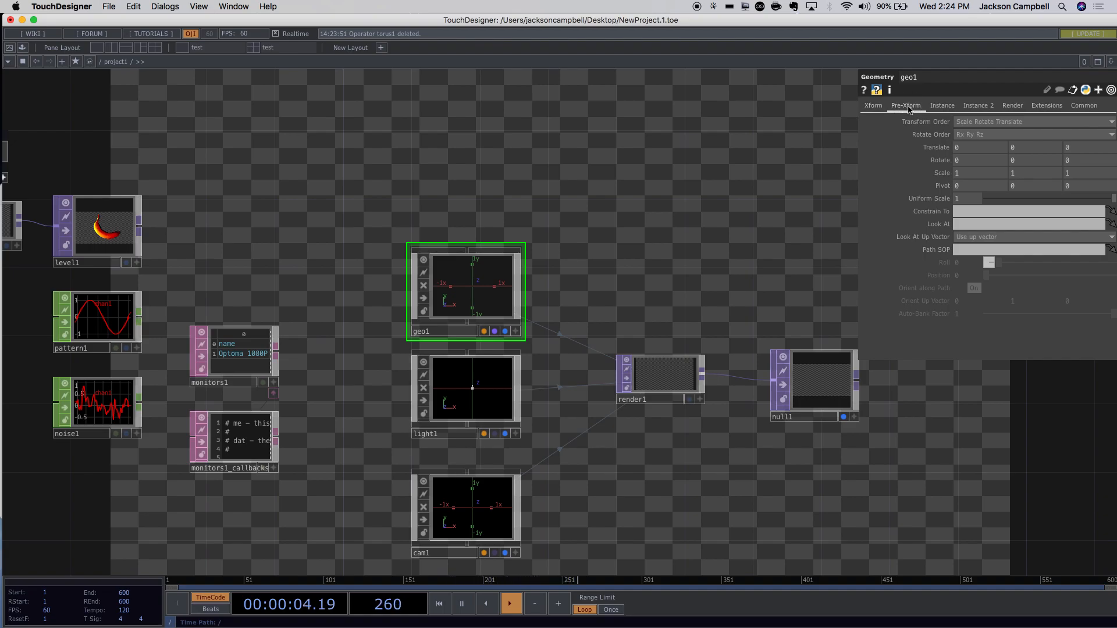
pyautogui.click(967, 107)
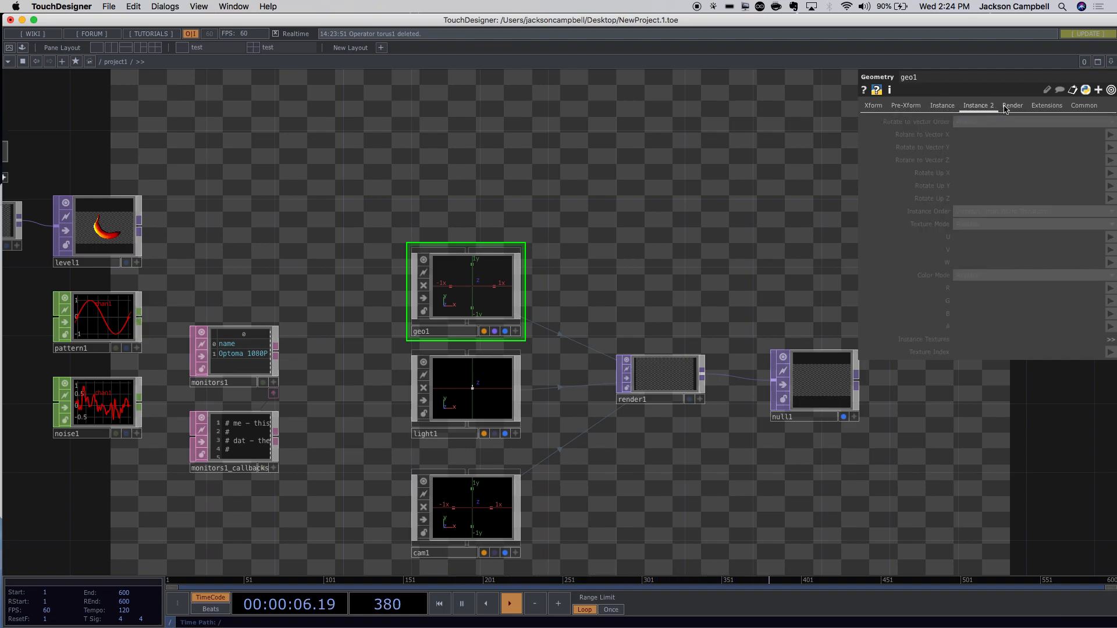
pyautogui.click(1012, 107)
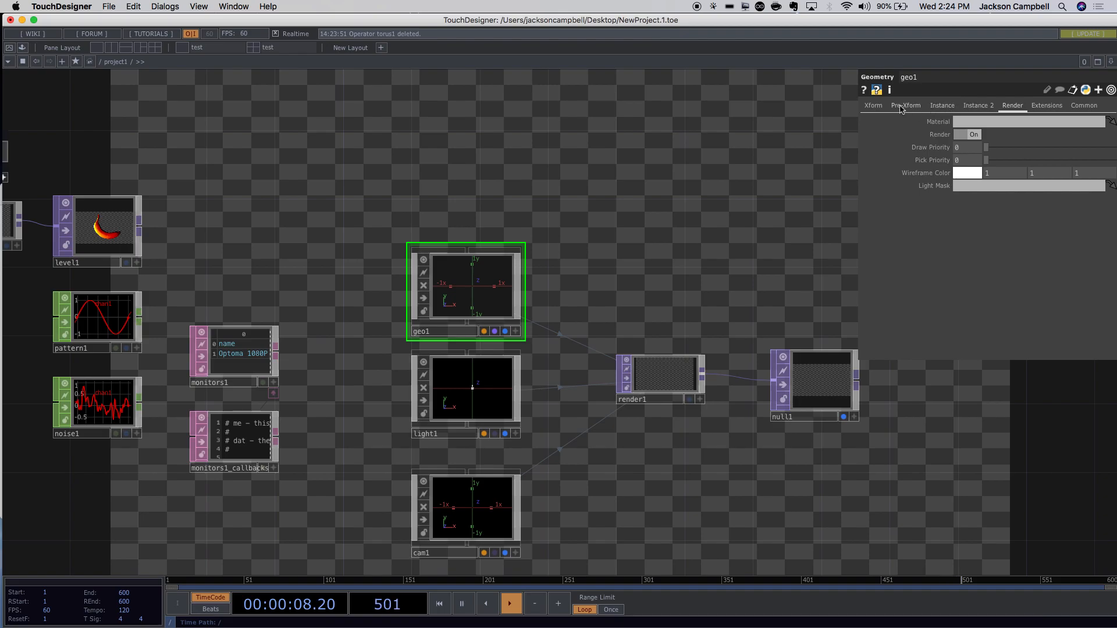
pyautogui.scroll(-1, 501, 283)
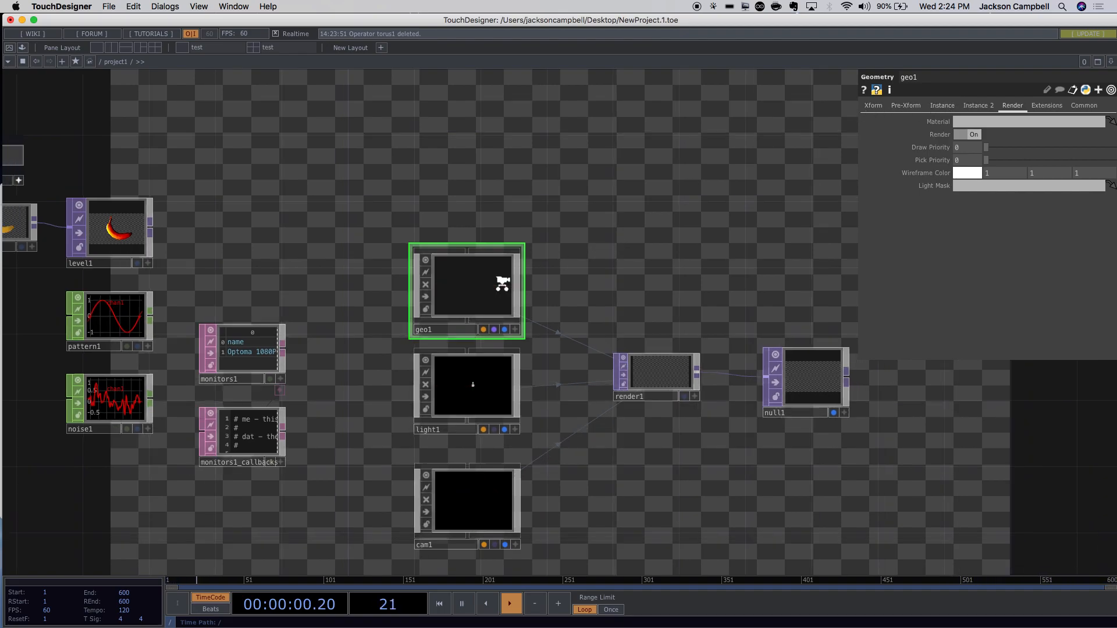
pyautogui.scroll(10, 502, 284)
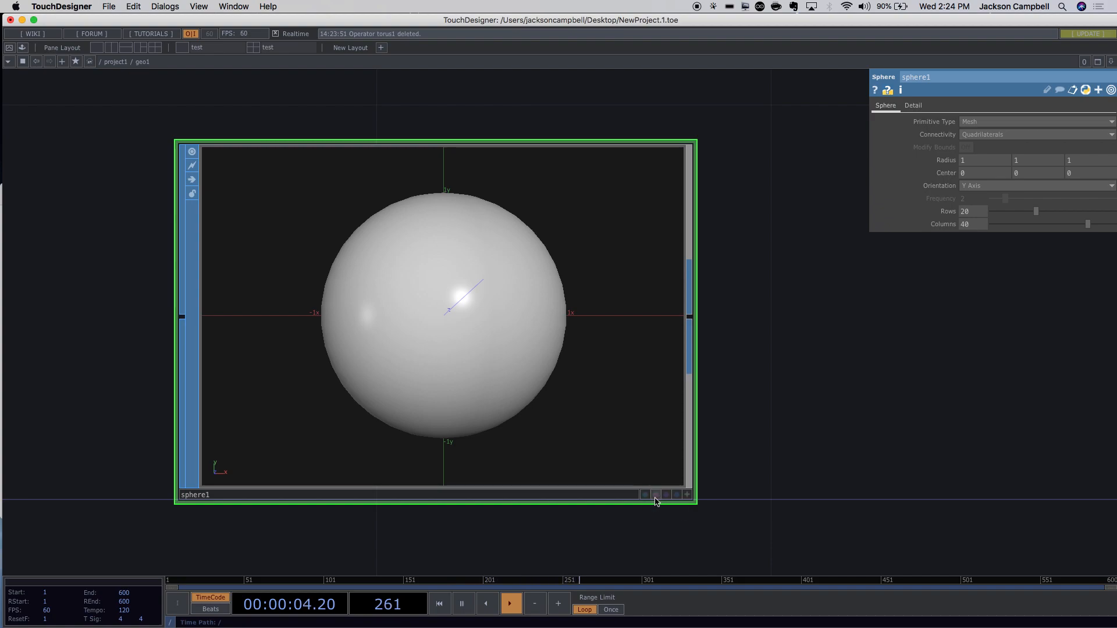
# Turn on sphere1's Display and Render flags inside geo1.
pyautogui.scroll(5, 698, 491)
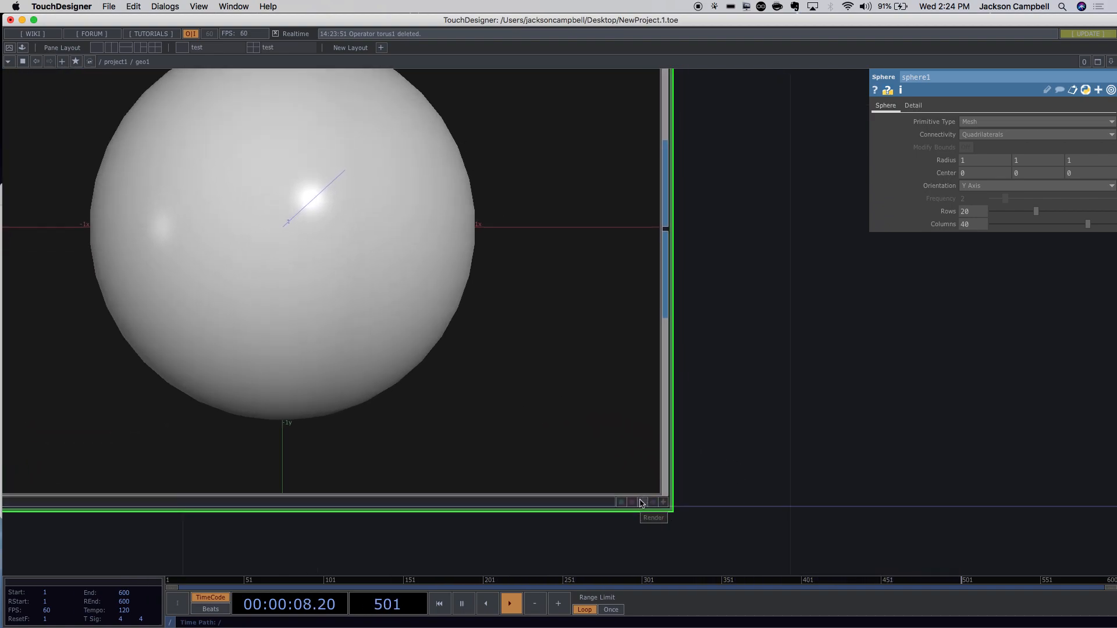
pyautogui.click(642, 502)
pyautogui.click(655, 504)
pyautogui.scroll(-5, 732, 499)
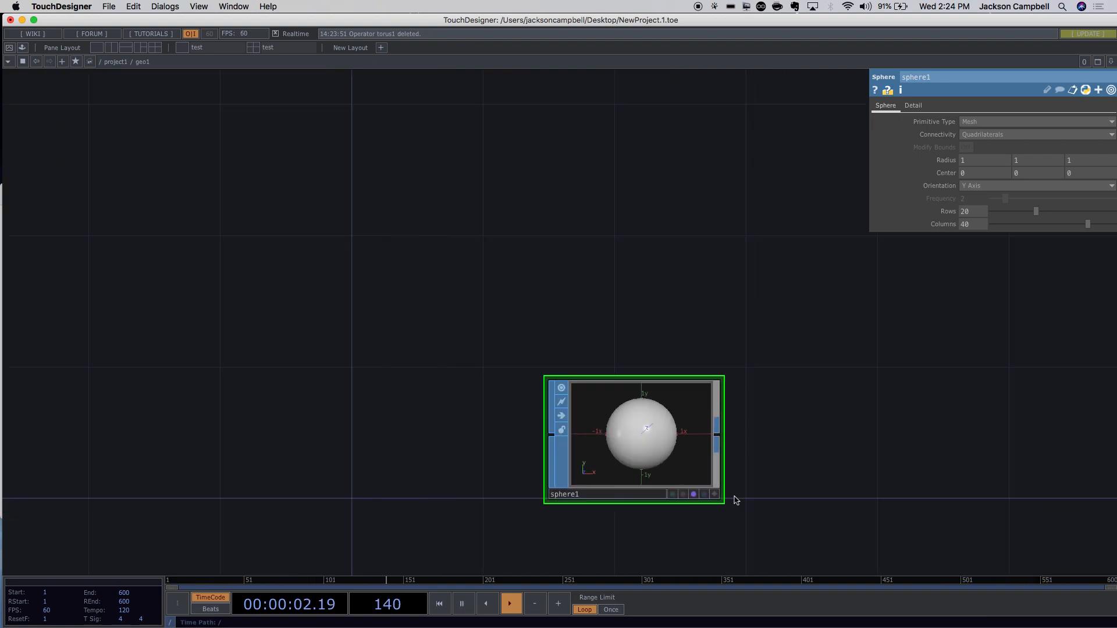
pyautogui.scroll(-3, 735, 500)
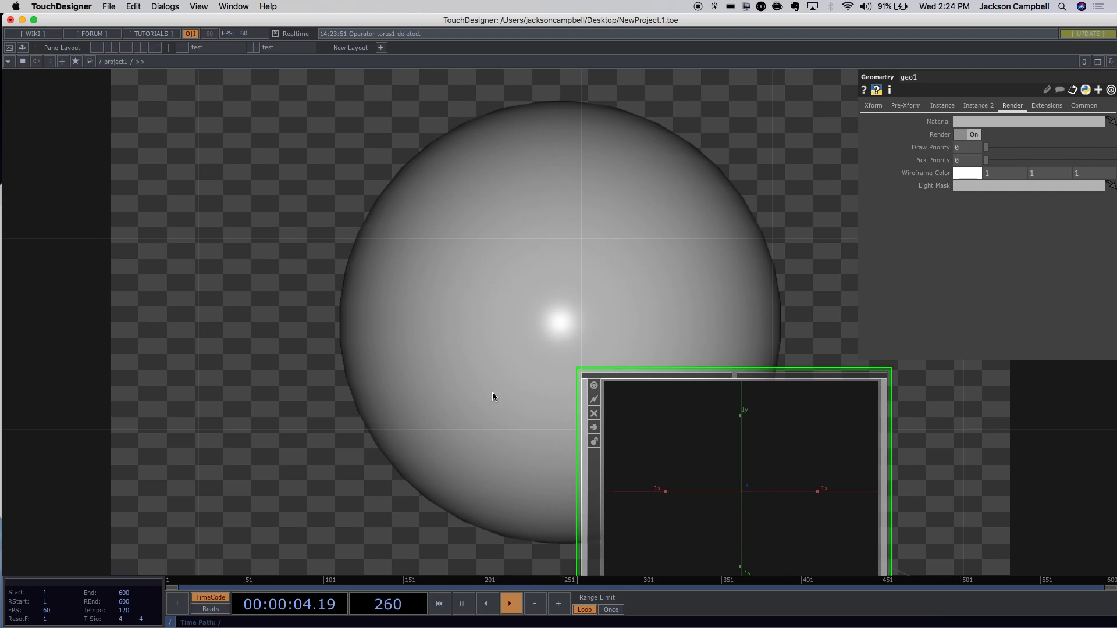
# Zoom to geo1 and light1, enter geo1, and drag sphere1 up and to the left.
pyautogui.scroll(-6, 492, 394)
pyautogui.moveTo(686, 401); pyautogui.dragTo(472, 190)
pyautogui.scroll(8, 592, 366)
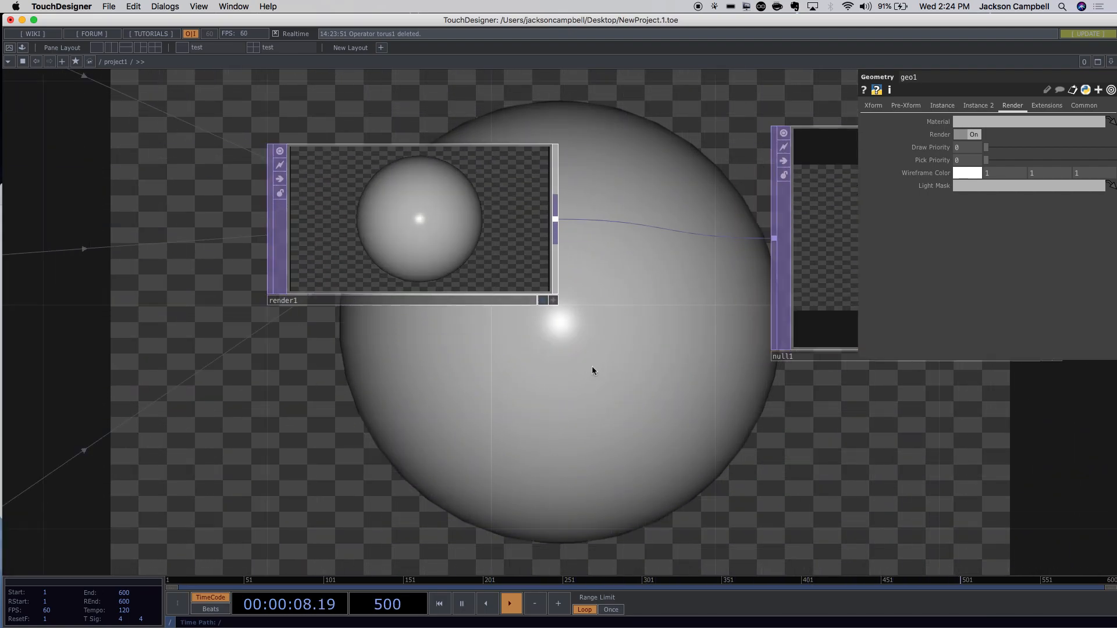
pyautogui.scroll(-5, 592, 366)
pyautogui.moveTo(455, 224); pyautogui.dragTo(707, 407)
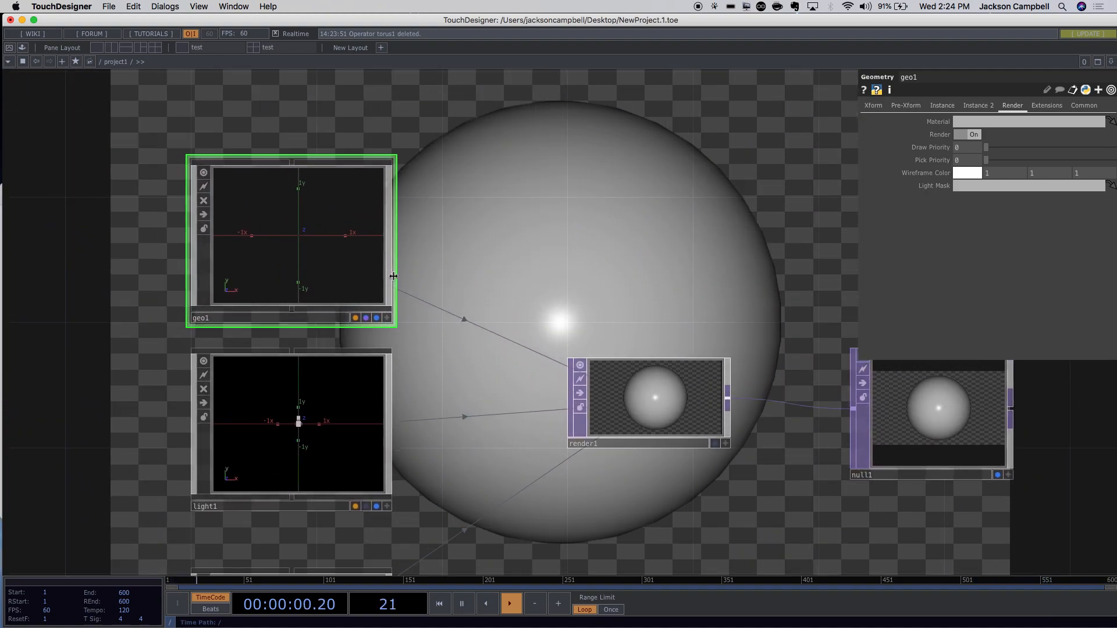
pyautogui.press('i')
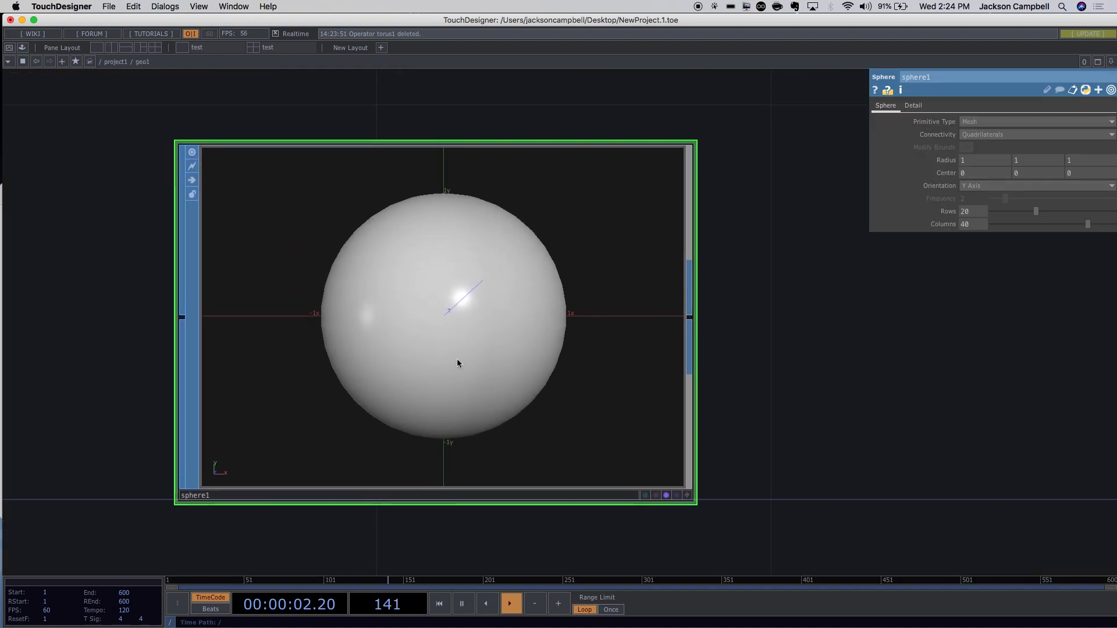
pyautogui.scroll(-5, 766, 389)
pyautogui.moveTo(663, 407); pyautogui.dragTo(474, 239)
# Create a Torus SOP named torus1 below sphere1 in geo1 and turn on its Render flag.
pyautogui.doubleClick(487, 324)
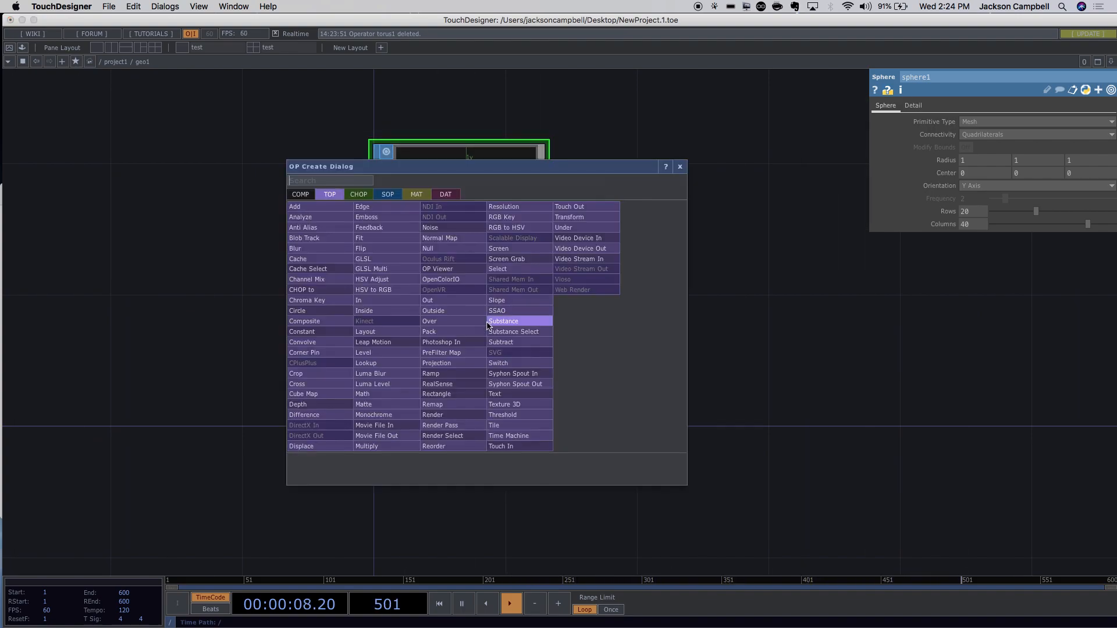
pyautogui.click(387, 194)
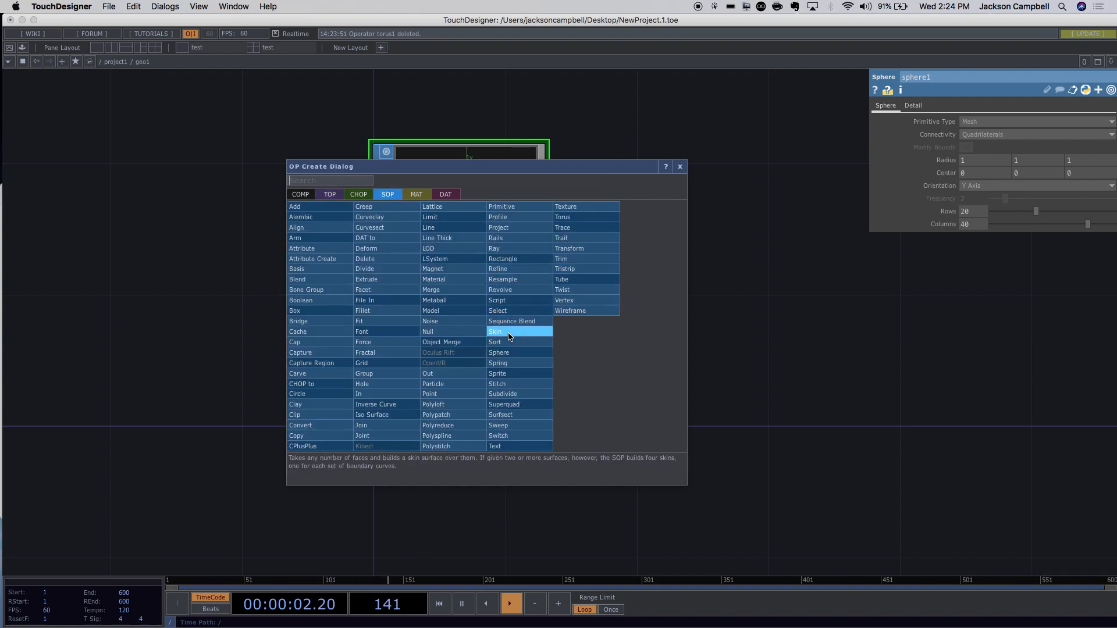
pyautogui.write('t')
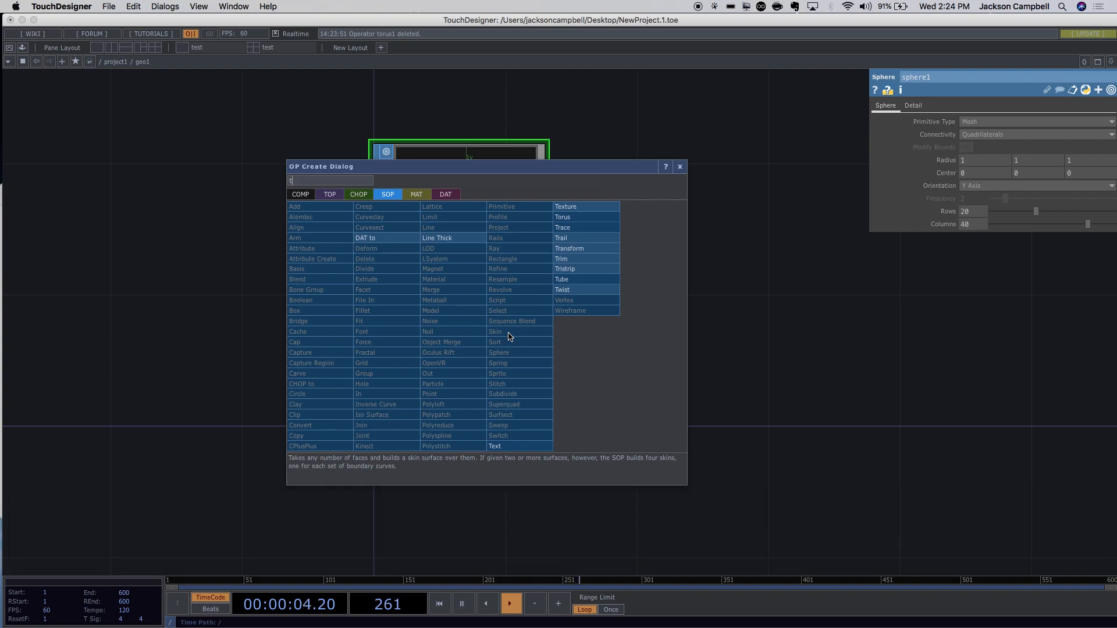
pyautogui.write('or')
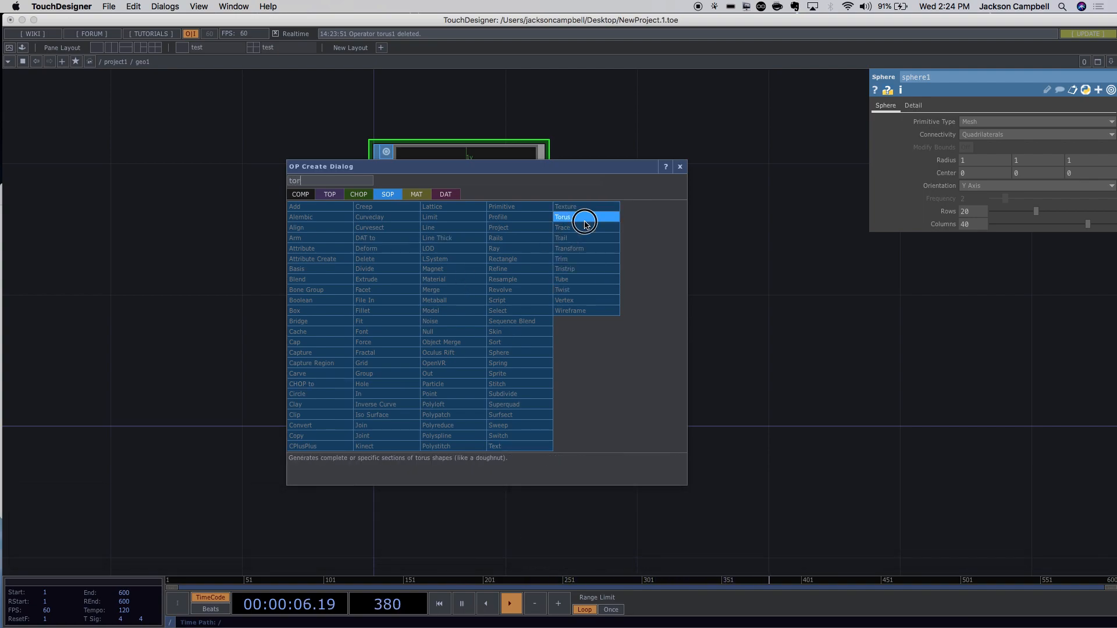
pyautogui.click(585, 224)
pyautogui.click(450, 372)
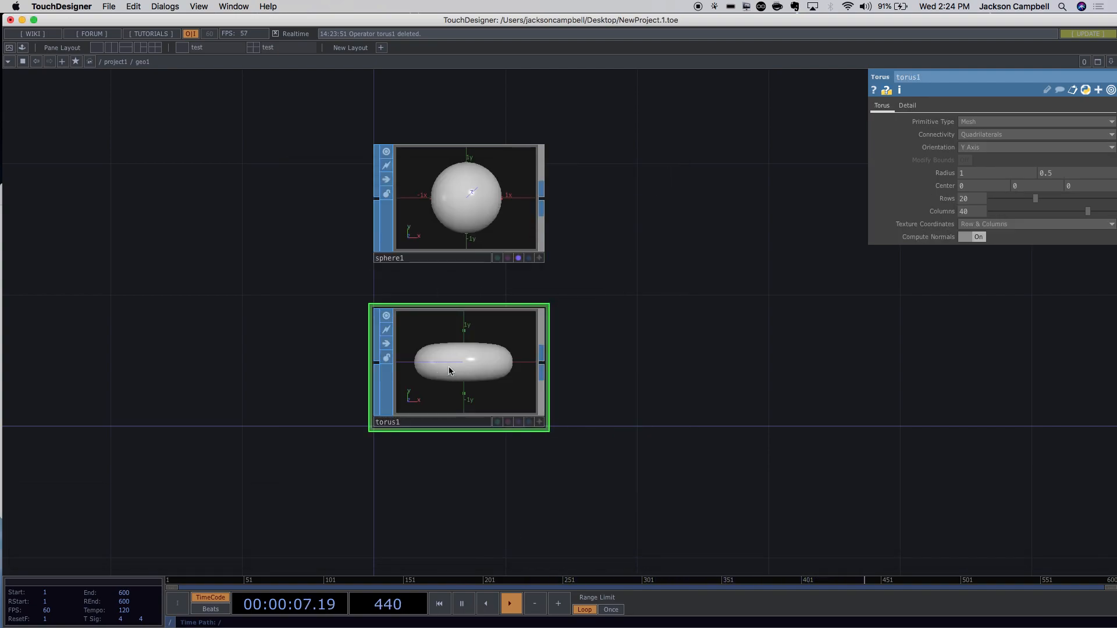
pyautogui.click(518, 428)
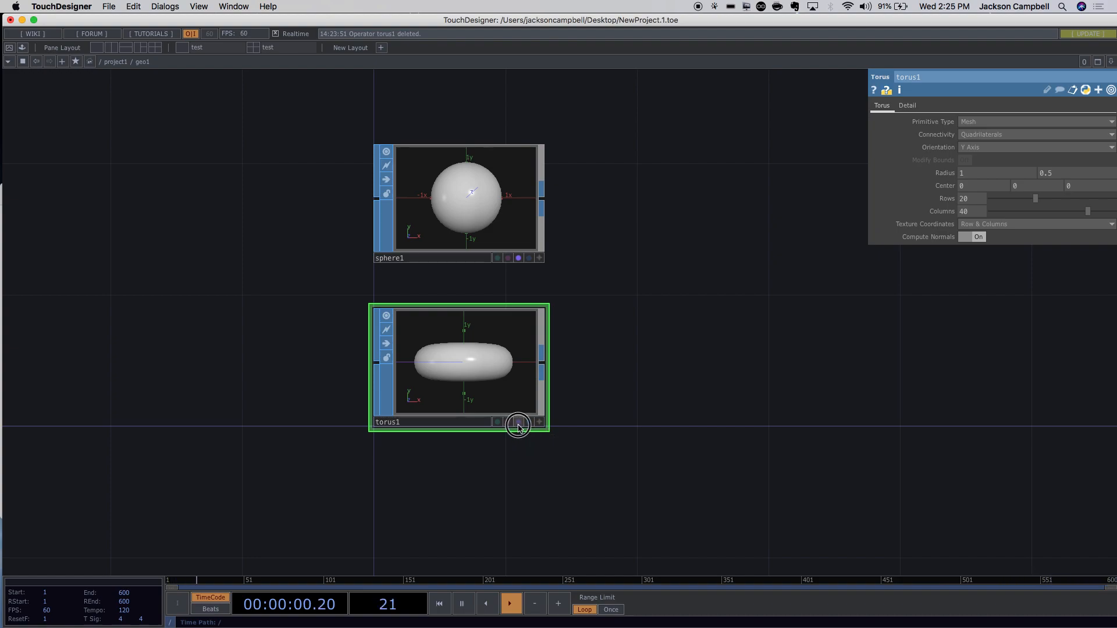
# Go up to the project1 network and display geo1's Xform parameters.
pyautogui.press('u')
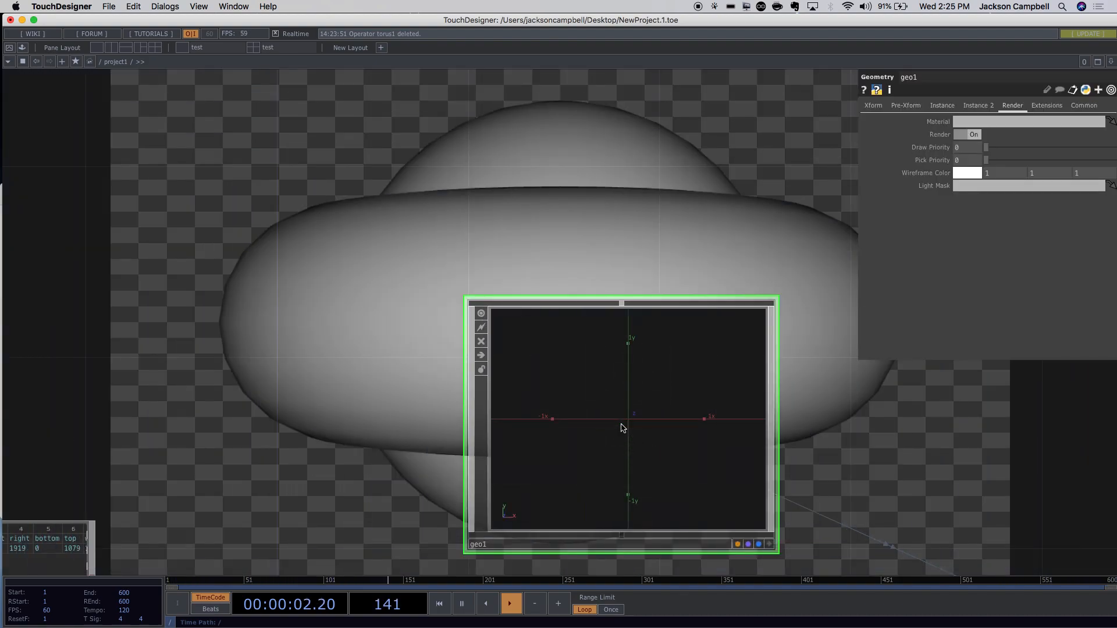
pyautogui.scroll(-2, 418, 314)
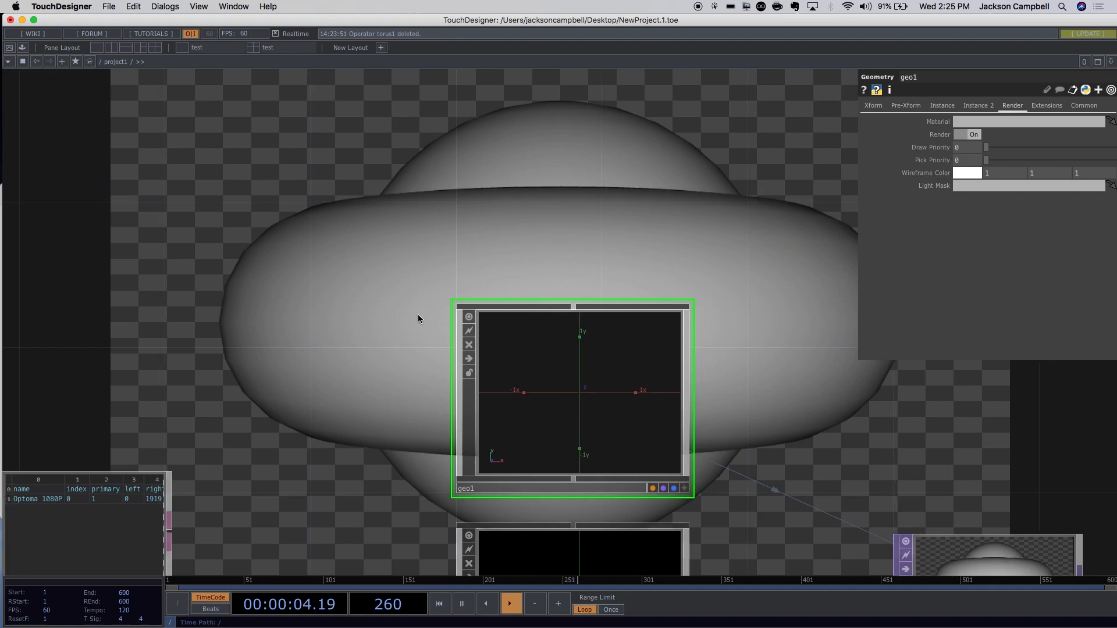
pyautogui.scroll(-4, 417, 314)
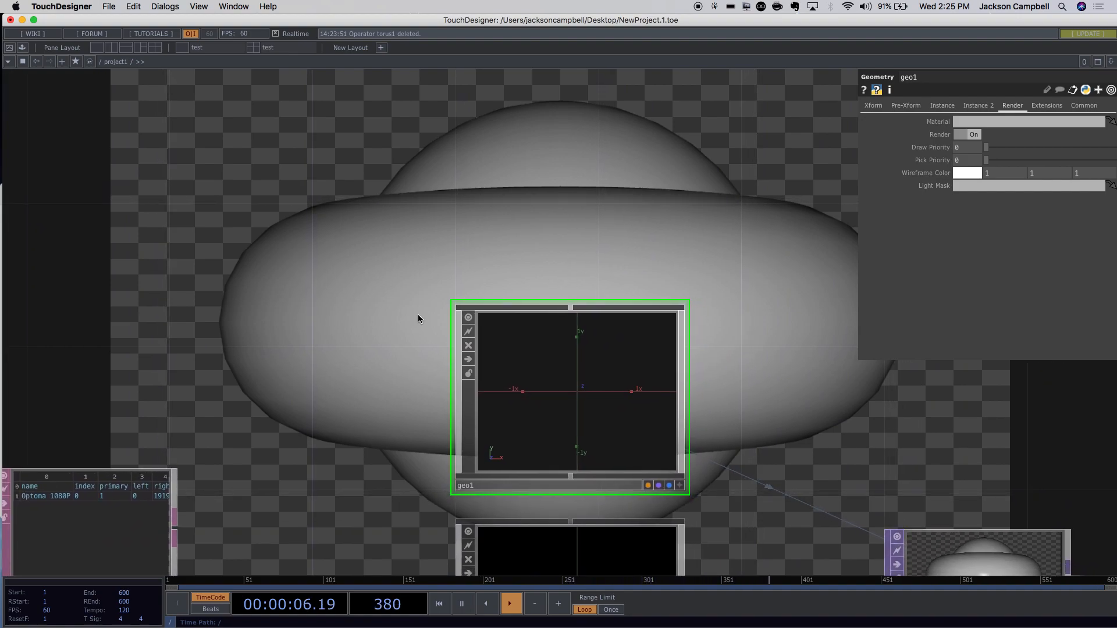
pyautogui.scroll(1, 417, 314)
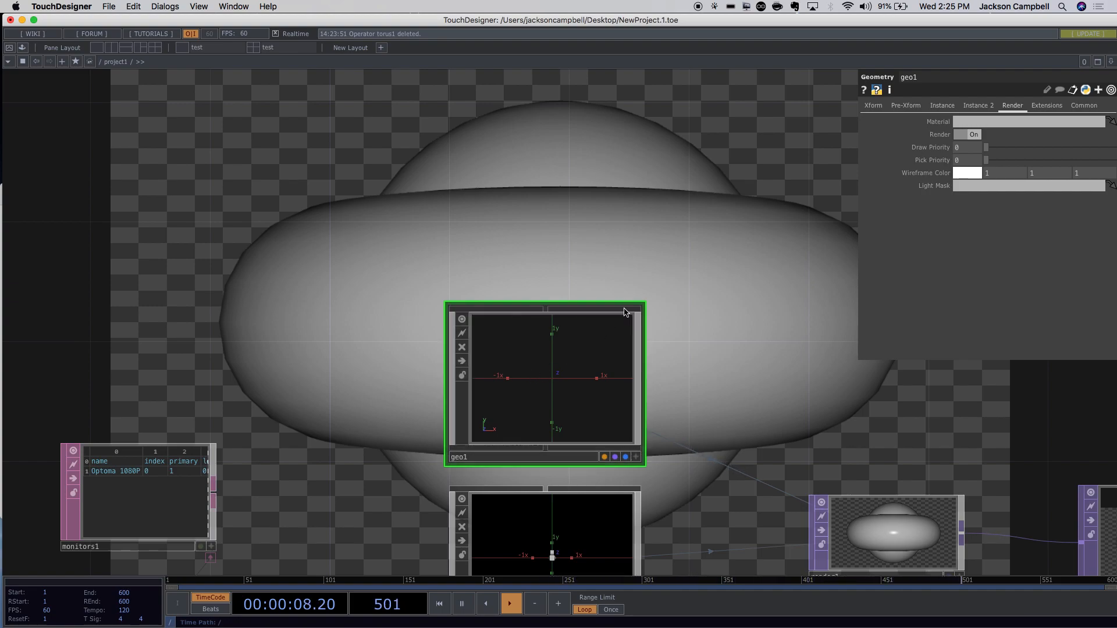
pyautogui.click(878, 108)
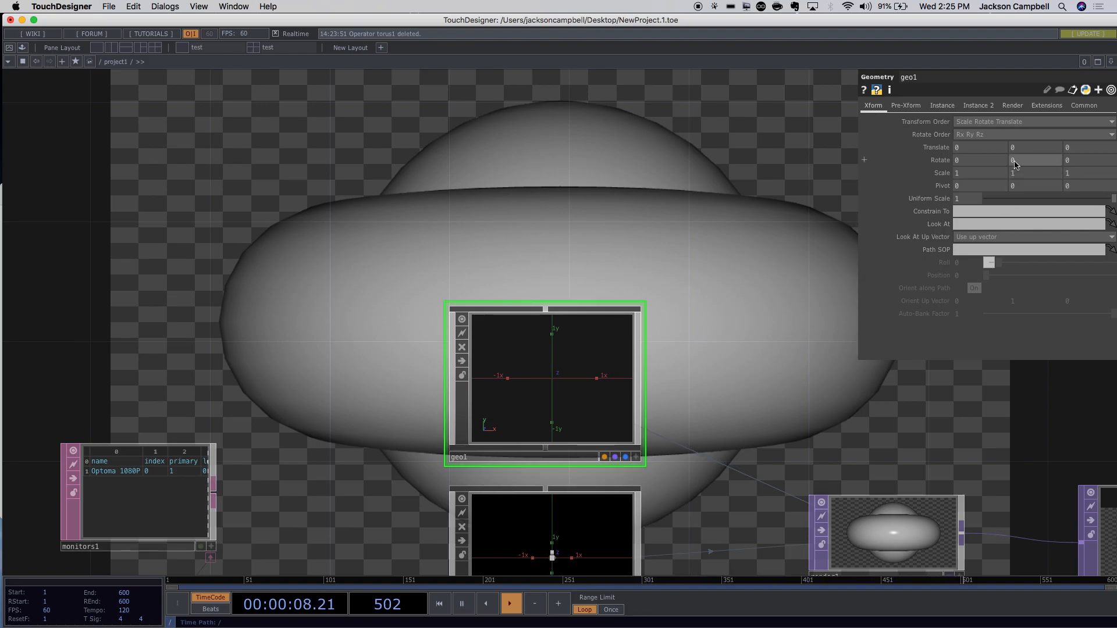
# Set geo1's Rotate X to 45 to tilt the sphere-and-torus render.
pyautogui.click(965, 160)
pyautogui.write('45')
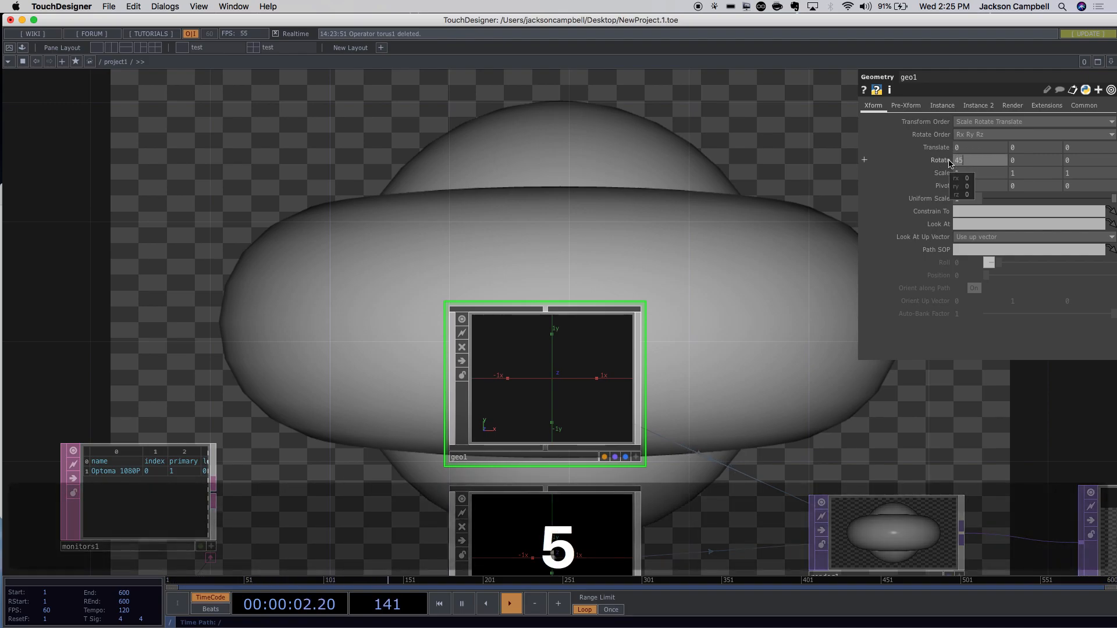
pyautogui.press('Return')
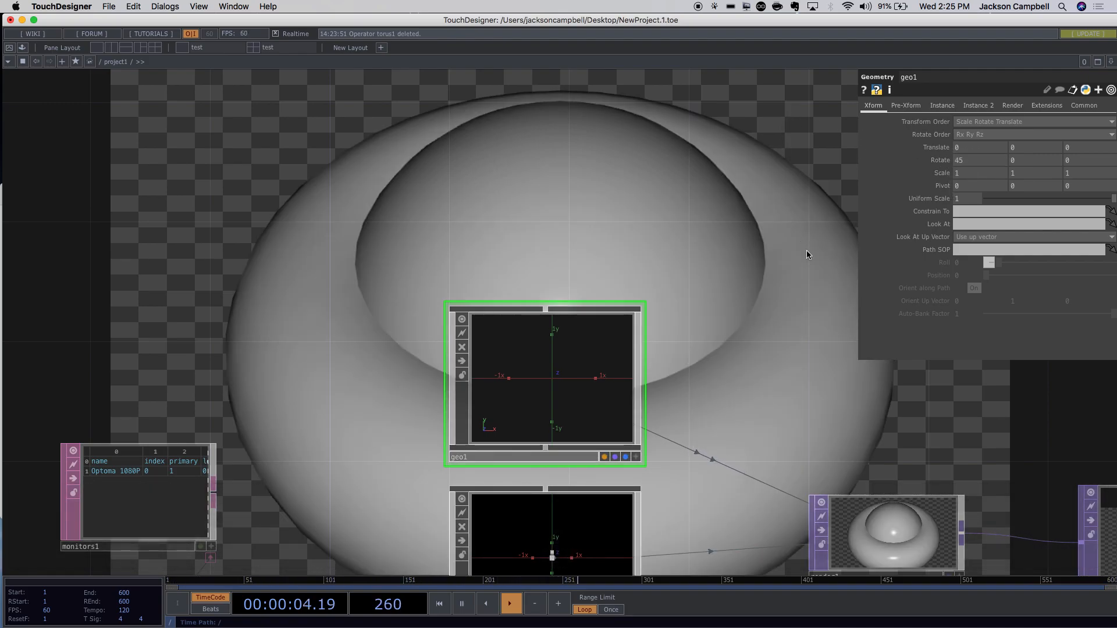
pyautogui.scroll(-5, 820, 261)
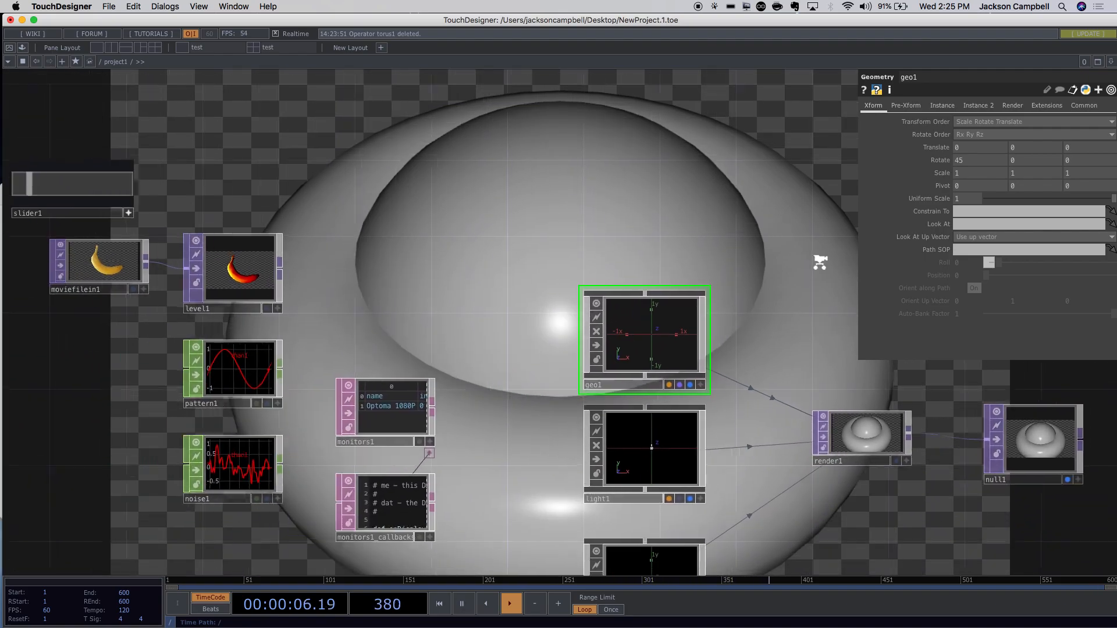
pyautogui.scroll(-1, 820, 262)
pyautogui.moveTo(1035, 430); pyautogui.dragTo(704, 239)
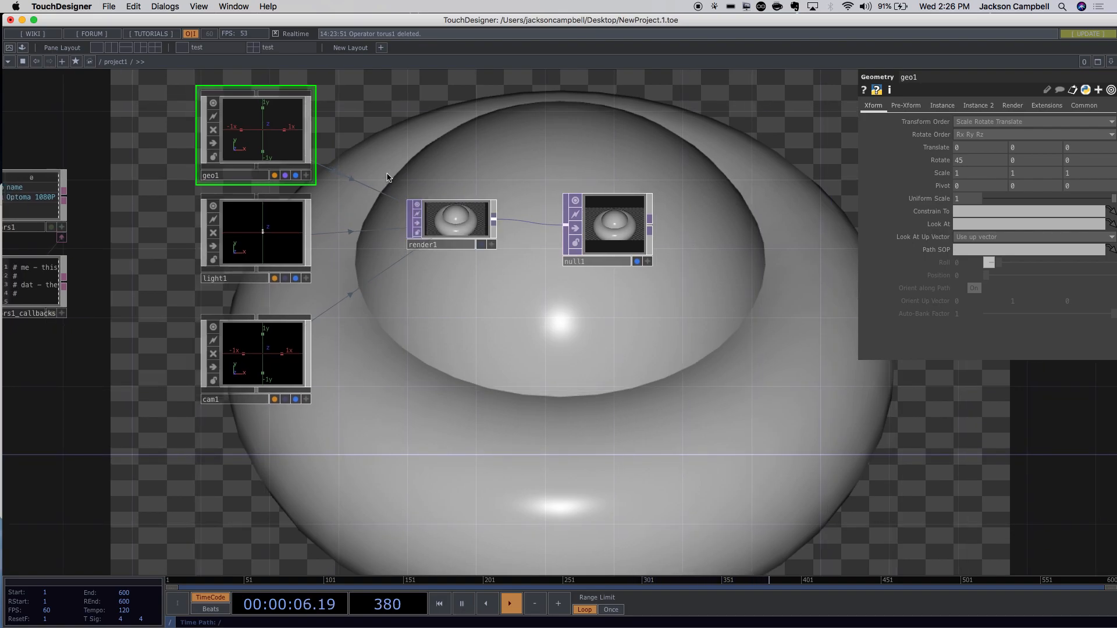
# Bring the banana image nodes into view and move moviefilein1 down beside level1.
pyautogui.scroll(3, 384, 169)
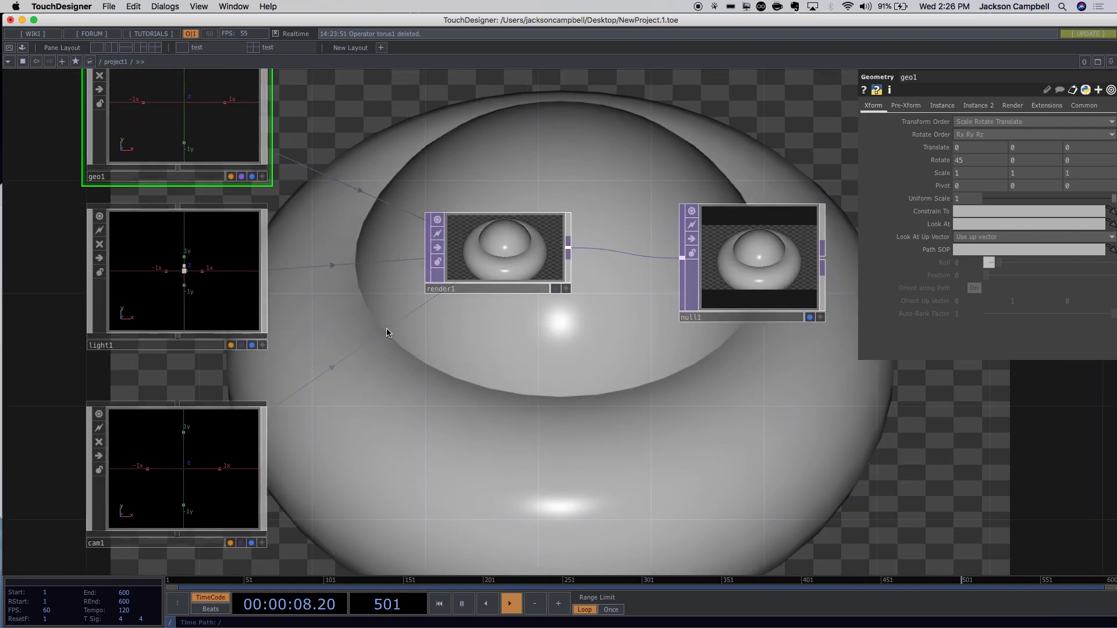
pyautogui.scroll(-6, 391, 330)
pyautogui.scroll(5, 392, 334)
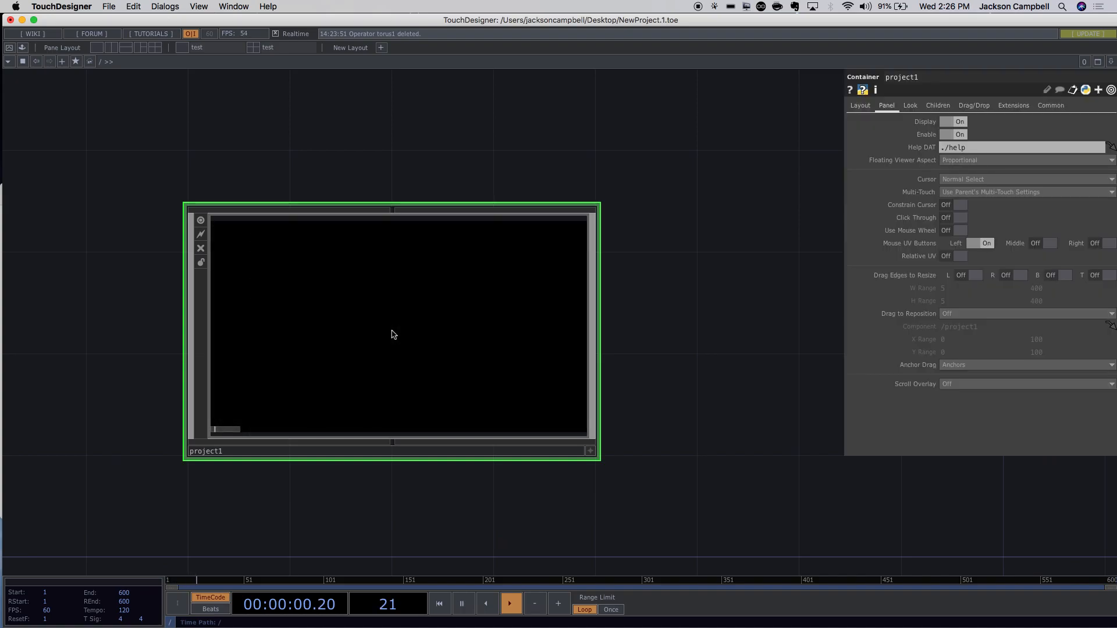
pyautogui.scroll(-2, 379, 226)
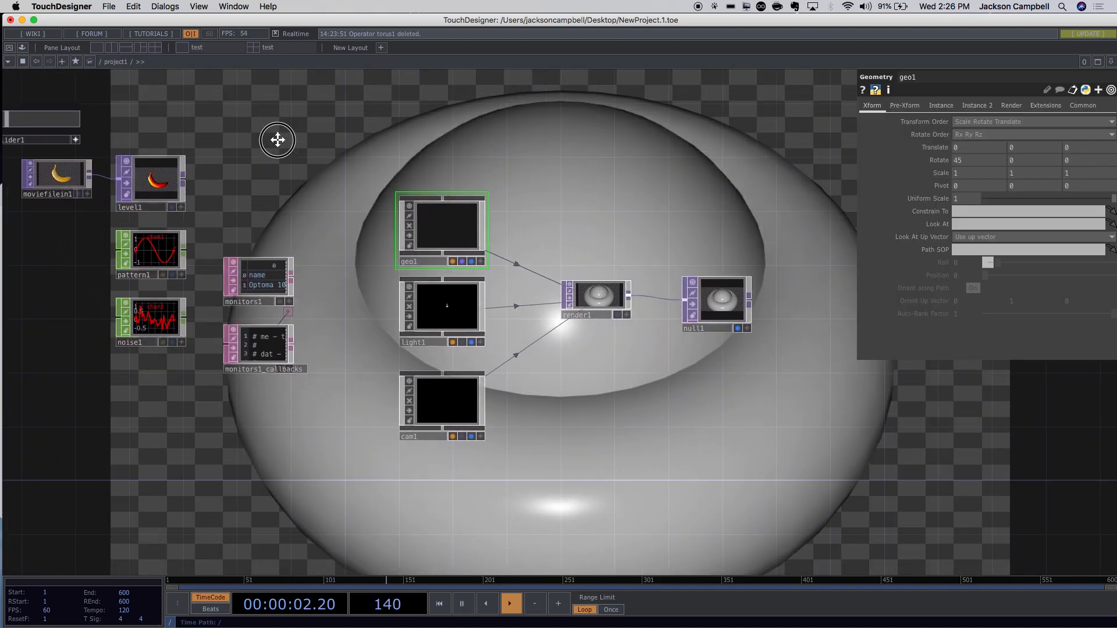
pyautogui.scroll(3, 515, 302)
pyautogui.scroll(2, 520, 305)
pyautogui.scroll(1, 519, 308)
pyautogui.moveTo(518, 312); pyautogui.dragTo(867, 372)
pyautogui.moveTo(146, 209); pyautogui.dragTo(217, 319)
pyautogui.moveTo(452, 253); pyautogui.dragTo(367, 317)
pyautogui.scroll(5, 401, 300)
pyautogui.moveTo(472, 299); pyautogui.dragTo(667, 282)
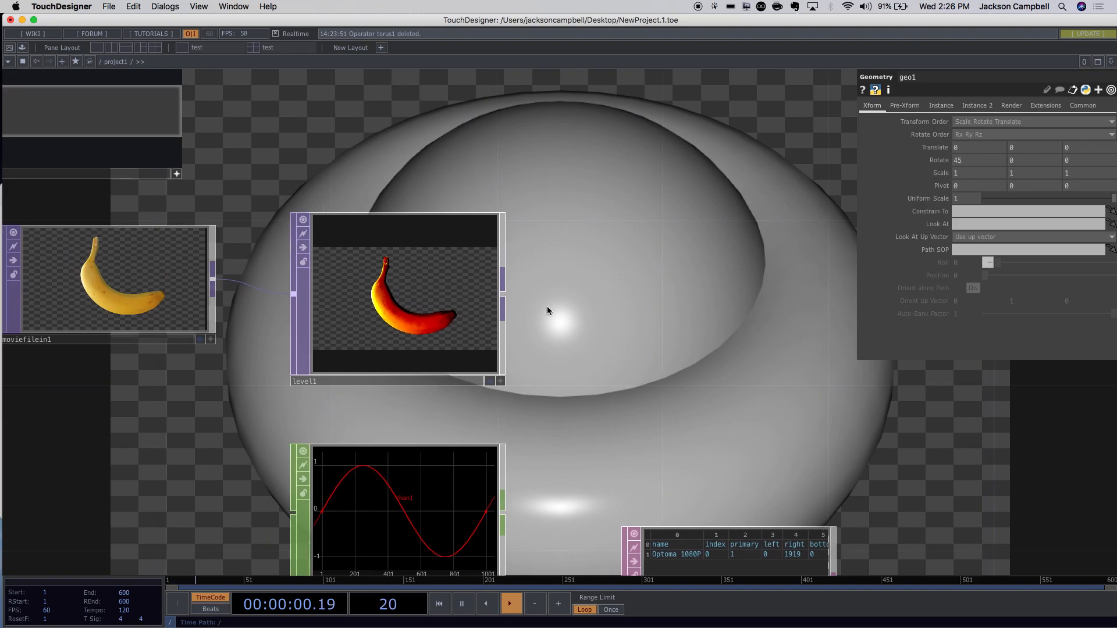
pyautogui.moveTo(135, 314); pyautogui.dragTo(122, 363)
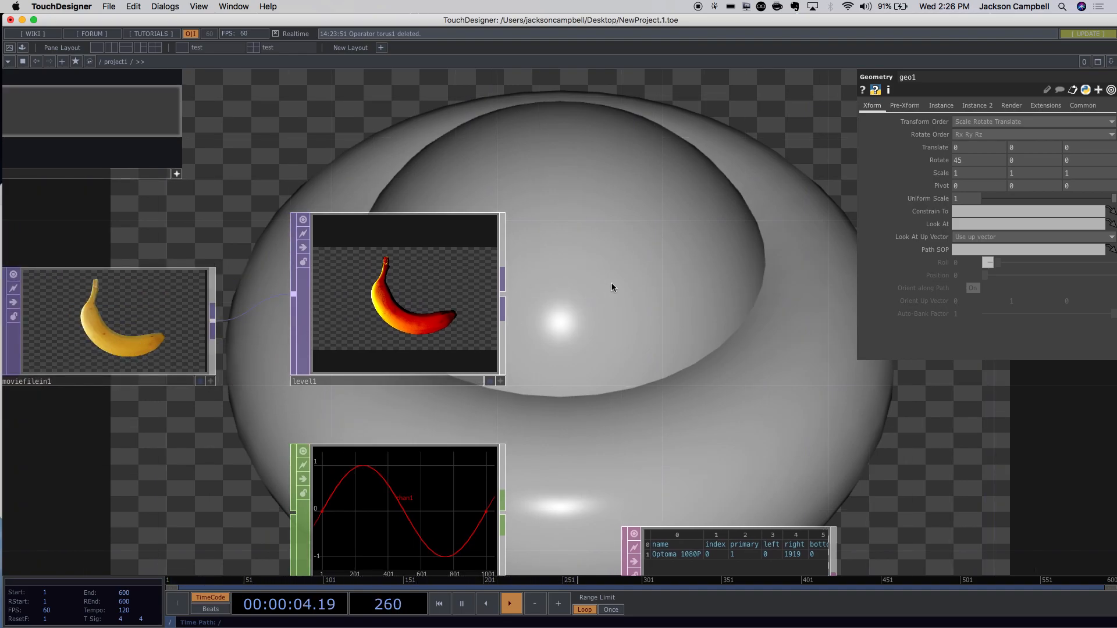
# Add a Null TOP named null2, wire level1 into it, and place it right of level1.
pyautogui.press('Tab')
pyautogui.click(456, 147)
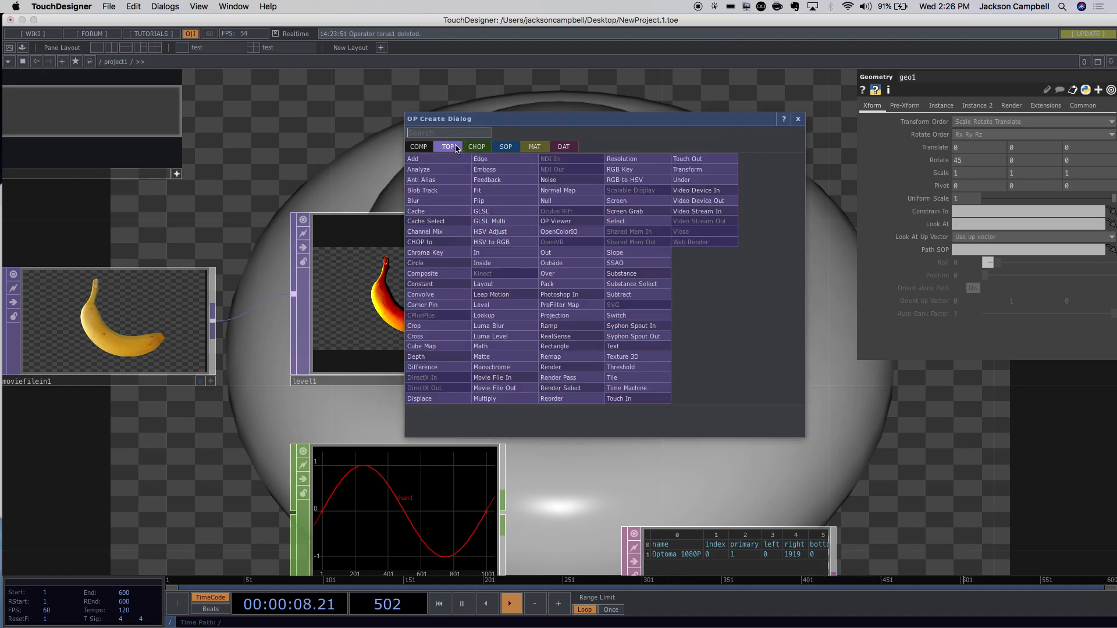
pyautogui.write('nul')
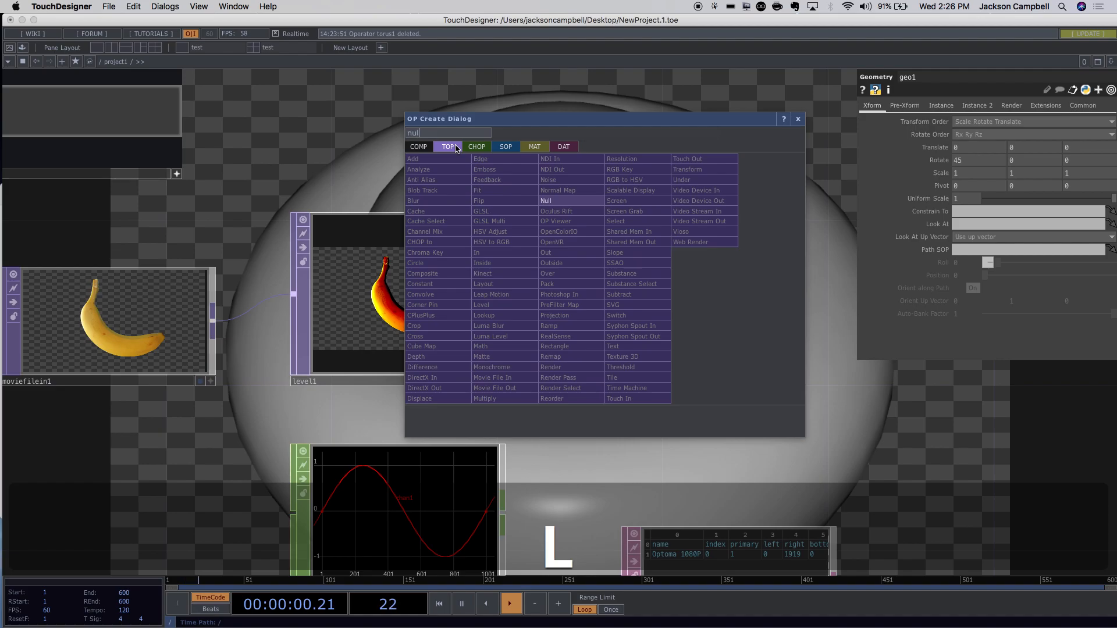
pyautogui.press('Return')
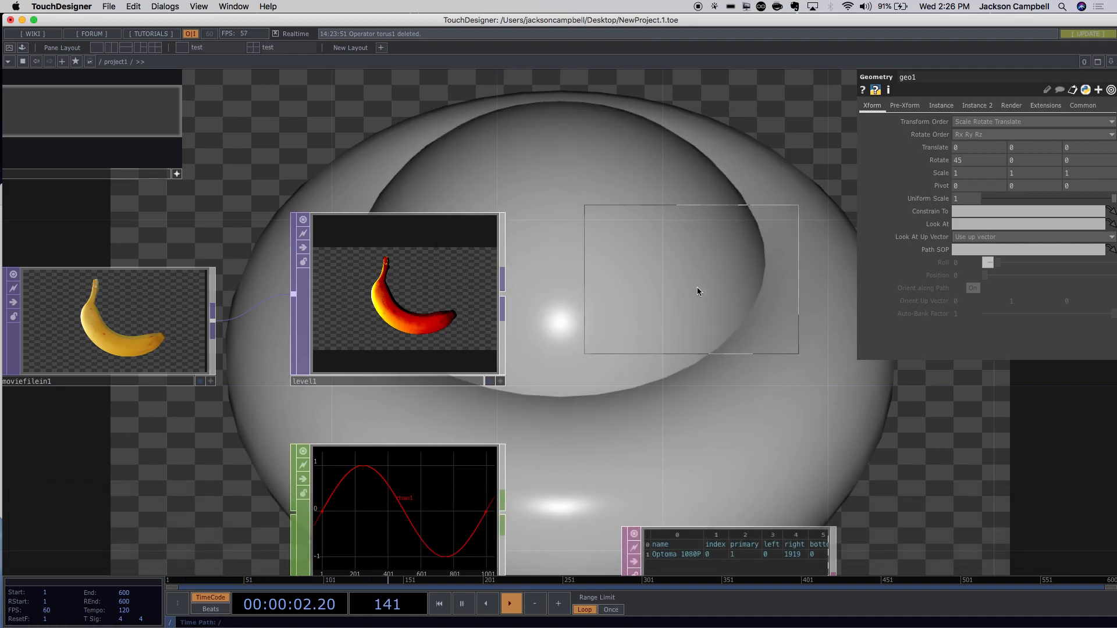
pyautogui.click(700, 311)
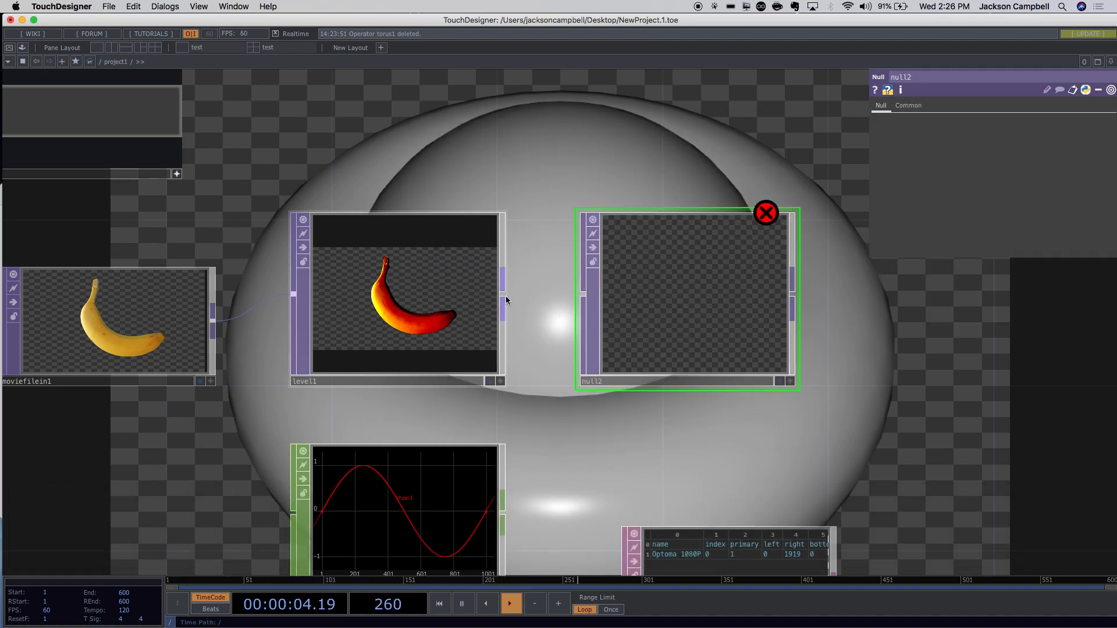
pyautogui.moveTo(504, 297); pyautogui.dragTo(580, 296)
pyautogui.moveTo(673, 324); pyautogui.dragTo(746, 324)
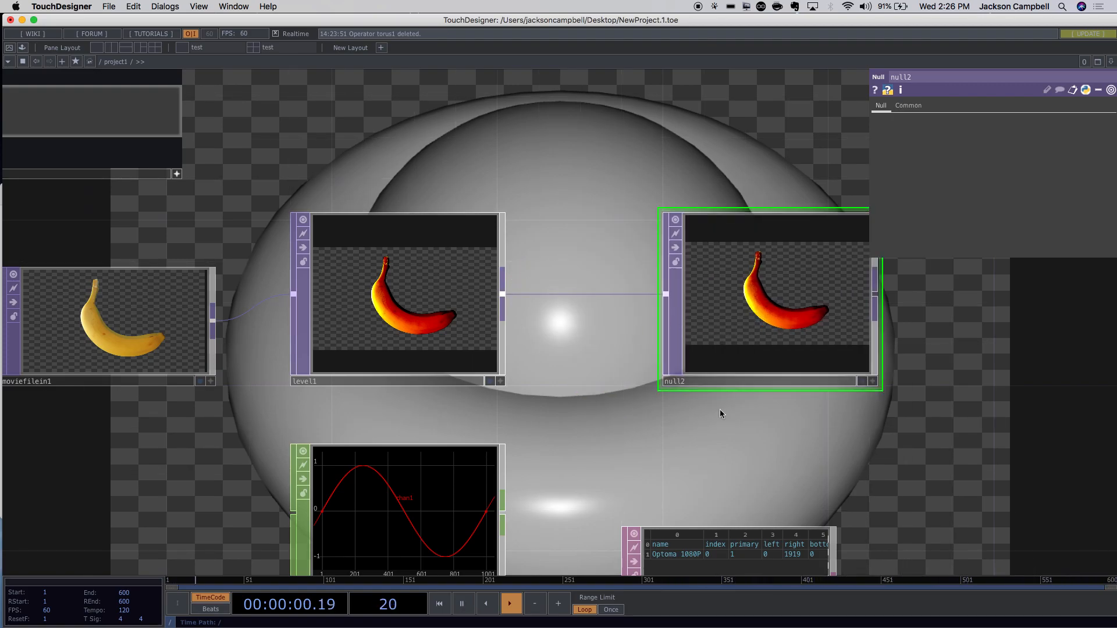
# Turn off null1's display flag so its render no longer shows behind the network.
pyautogui.scroll(3, 601, 327)
pyautogui.scroll(-10, 601, 327)
pyautogui.scroll(8, 752, 401)
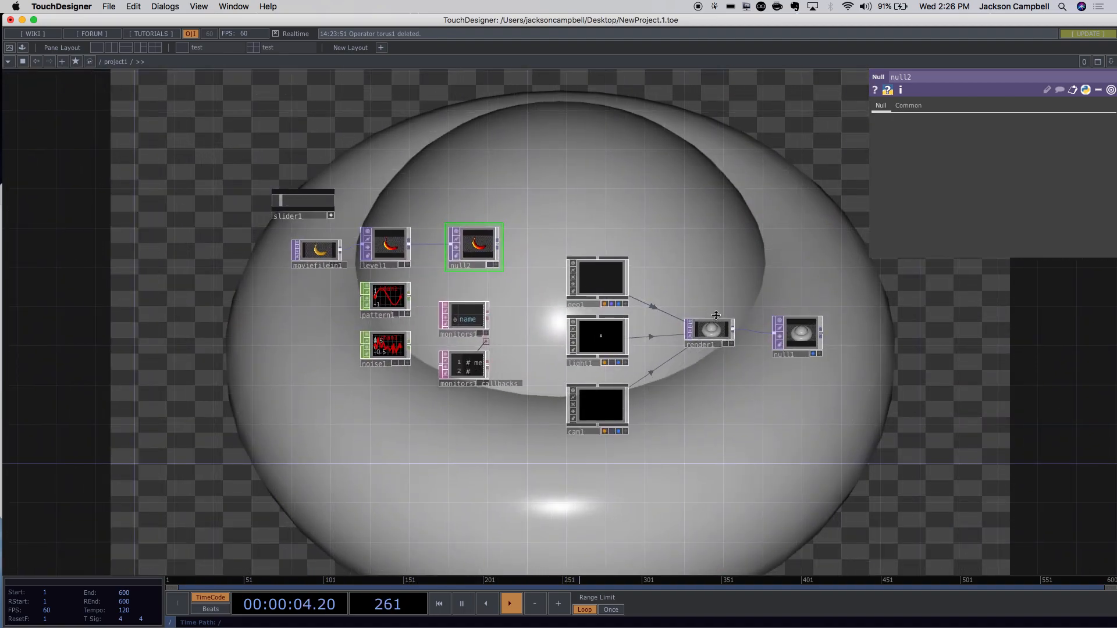
pyautogui.scroll(4, 896, 401)
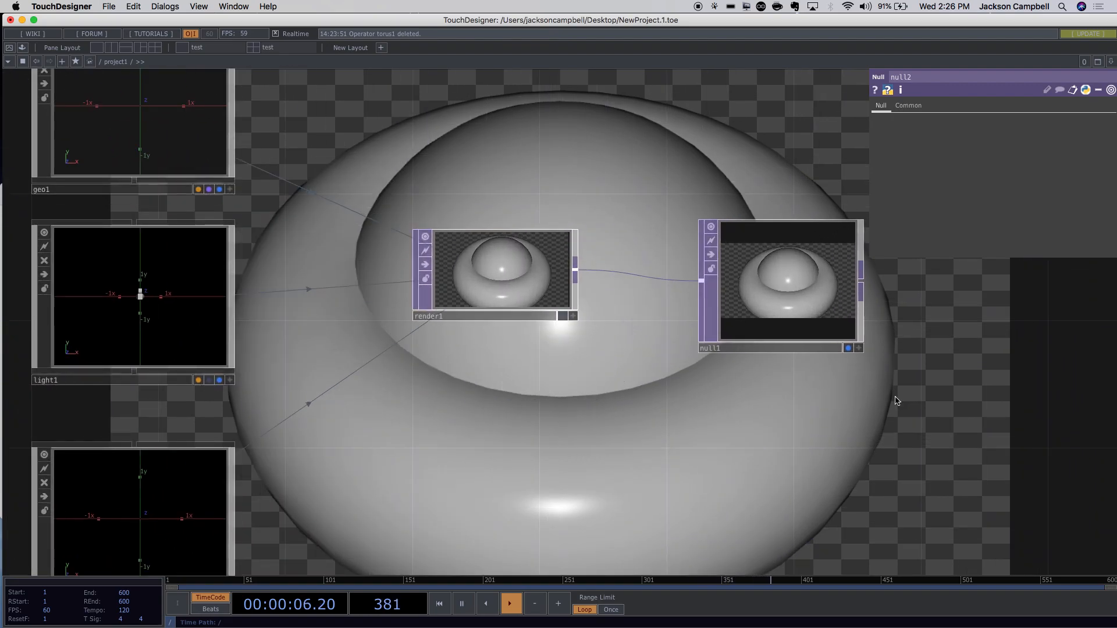
pyautogui.click(849, 348)
pyautogui.moveTo(721, 422); pyautogui.dragTo(1116, 472)
pyautogui.moveTo(310, 333); pyautogui.dragTo(482, 513)
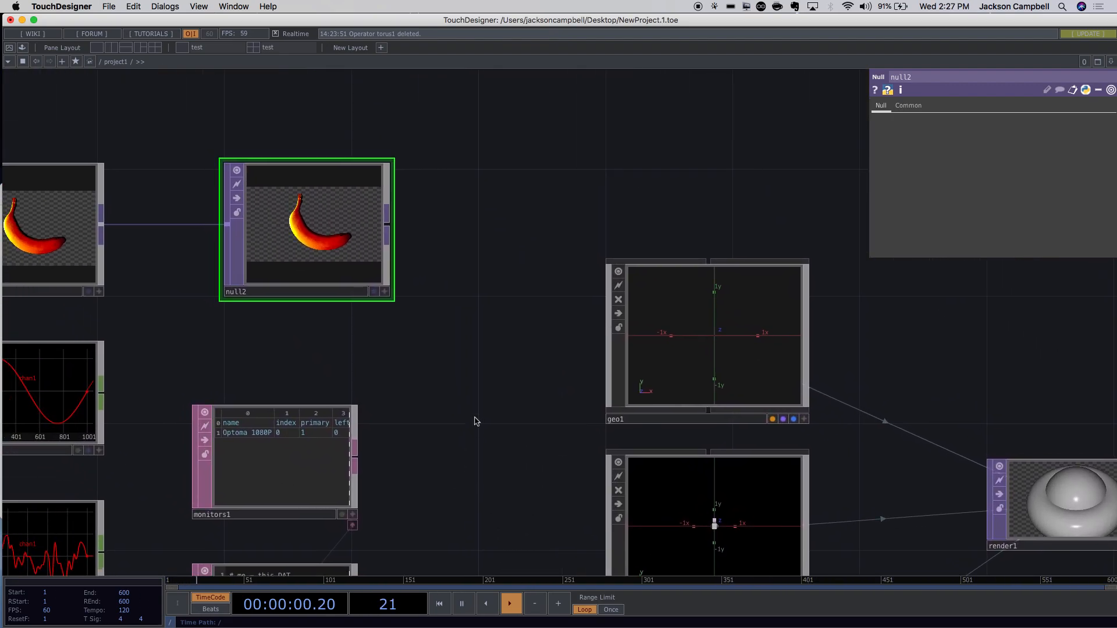
pyautogui.moveTo(167, 301); pyautogui.dragTo(569, 426)
pyautogui.scroll(5, 569, 425)
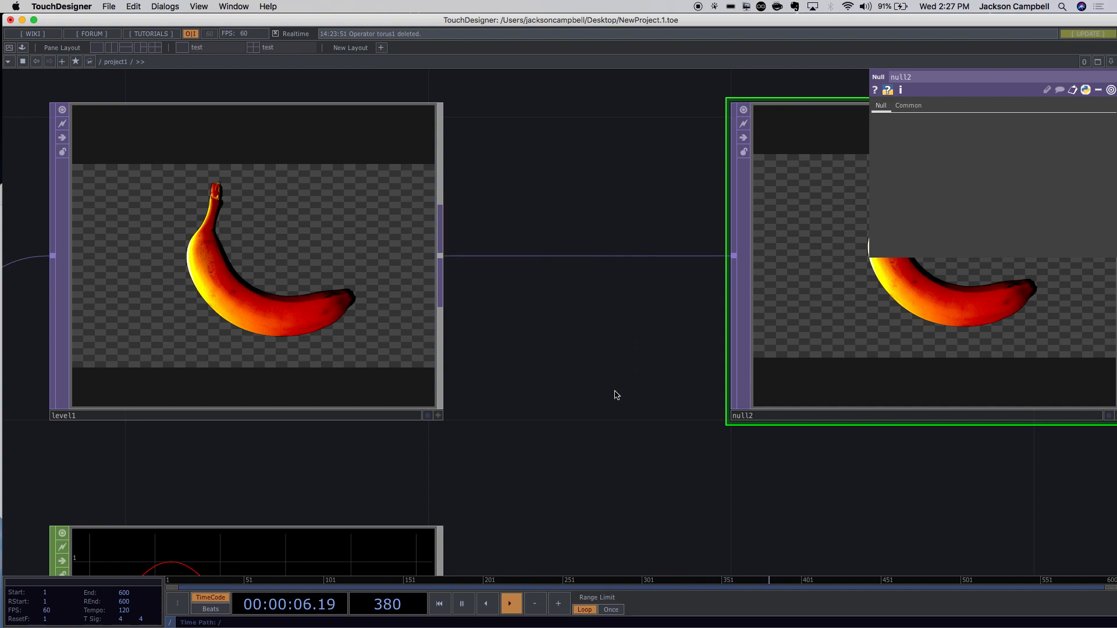
# Set level1's Black Level to 0.505 and show level1's operator info.
pyautogui.click(416, 347)
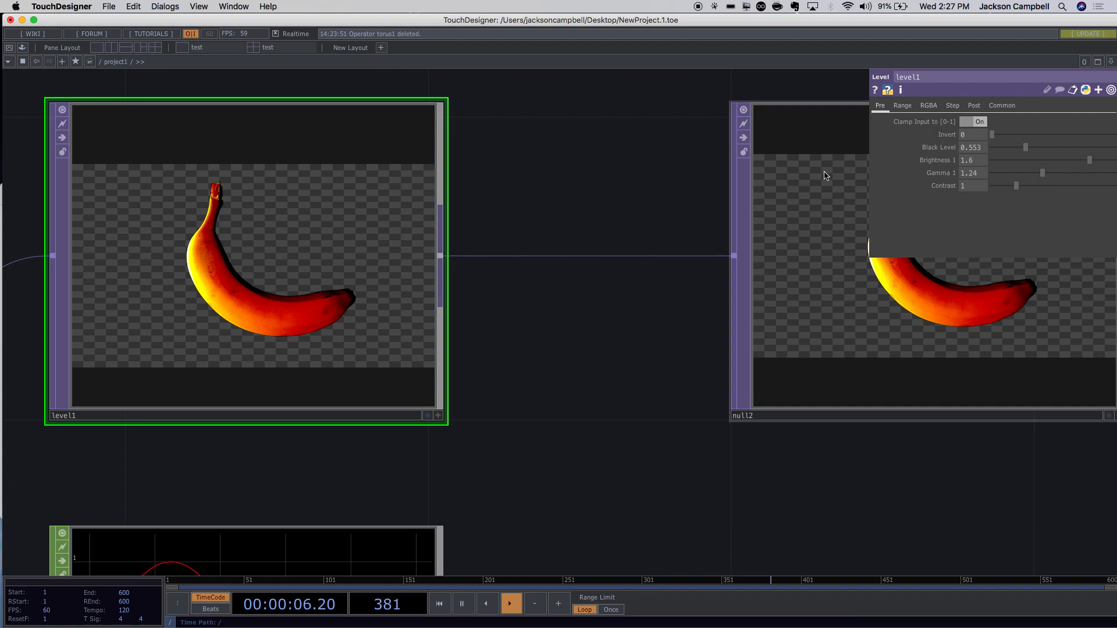
pyautogui.scroll(1, 417, 174)
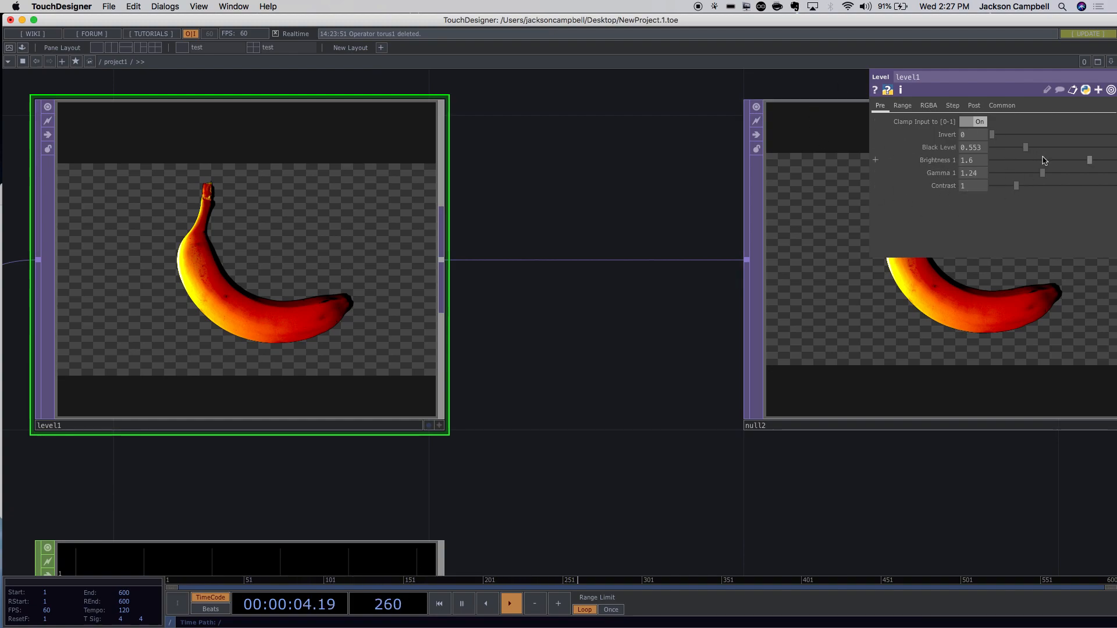
pyautogui.moveTo(1025, 148); pyautogui.dragTo(980, 156)
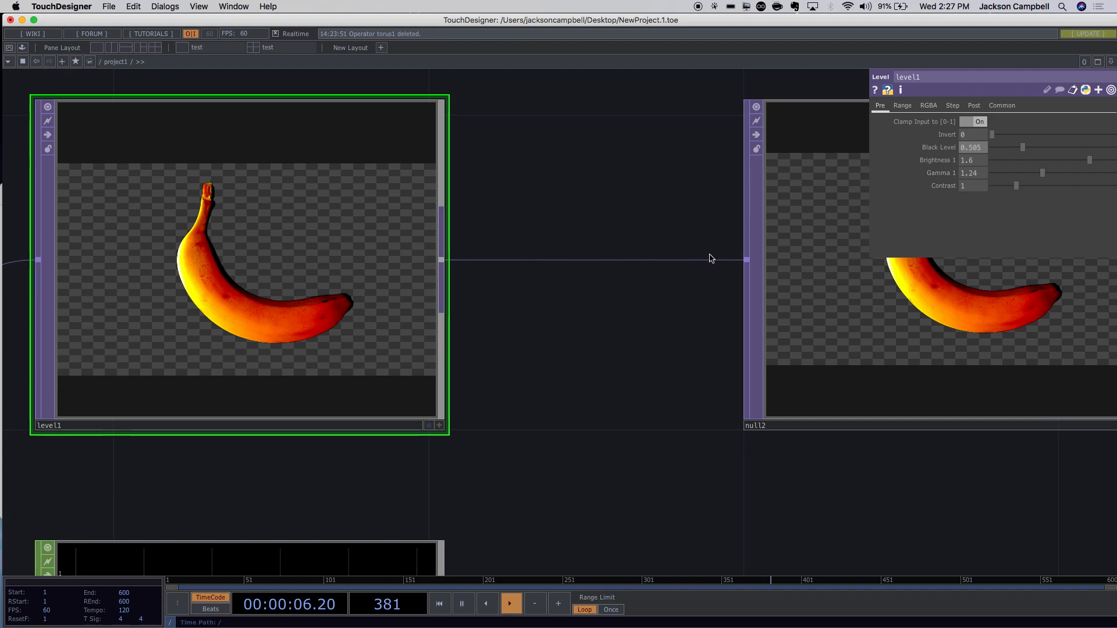
pyautogui.moveTo(581, 341); pyautogui.dragTo(813, 370)
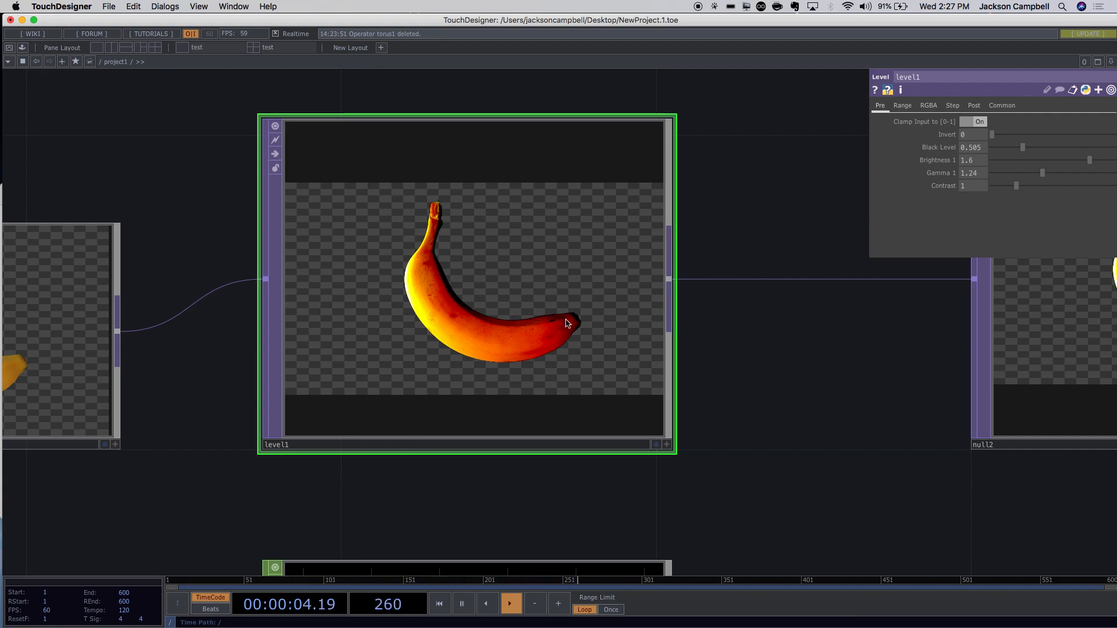
pyautogui.click(901, 92)
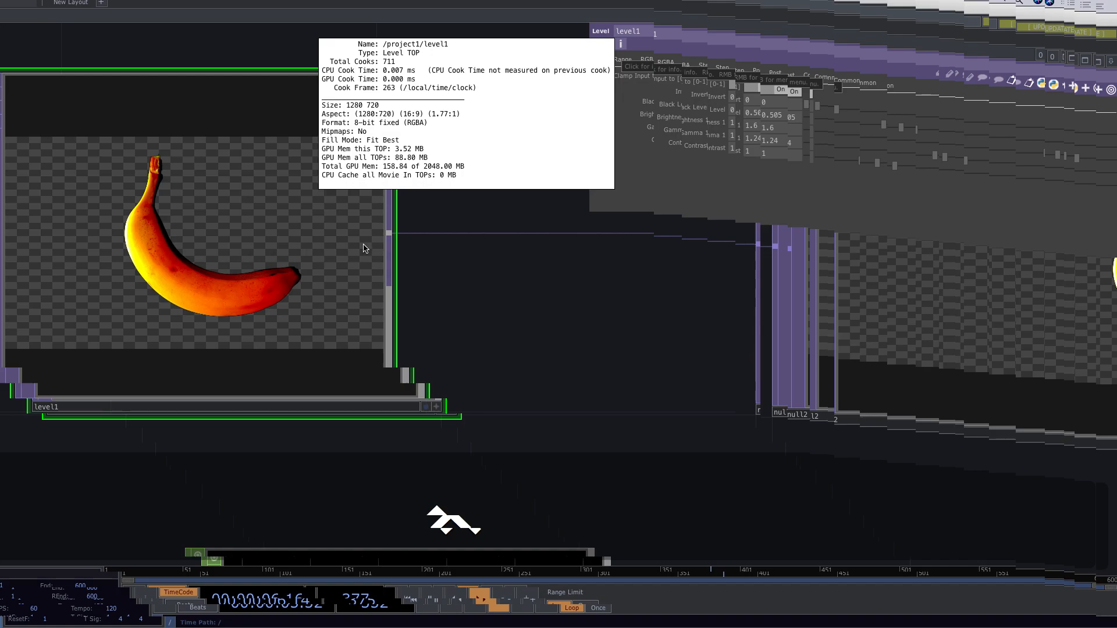
# Select moviefilein1 and show its operator info, a 1280x720 8-bit RGBA movie.
pyautogui.scroll(-5, 440, 252)
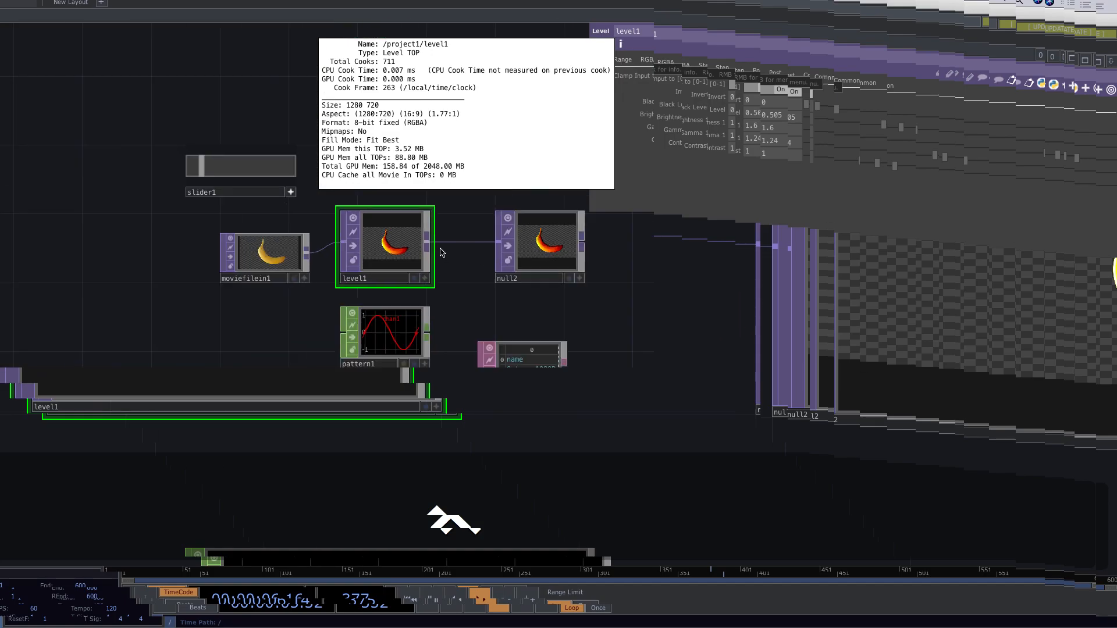
pyautogui.scroll(-3, 441, 251)
pyautogui.scroll(4, 388, 270)
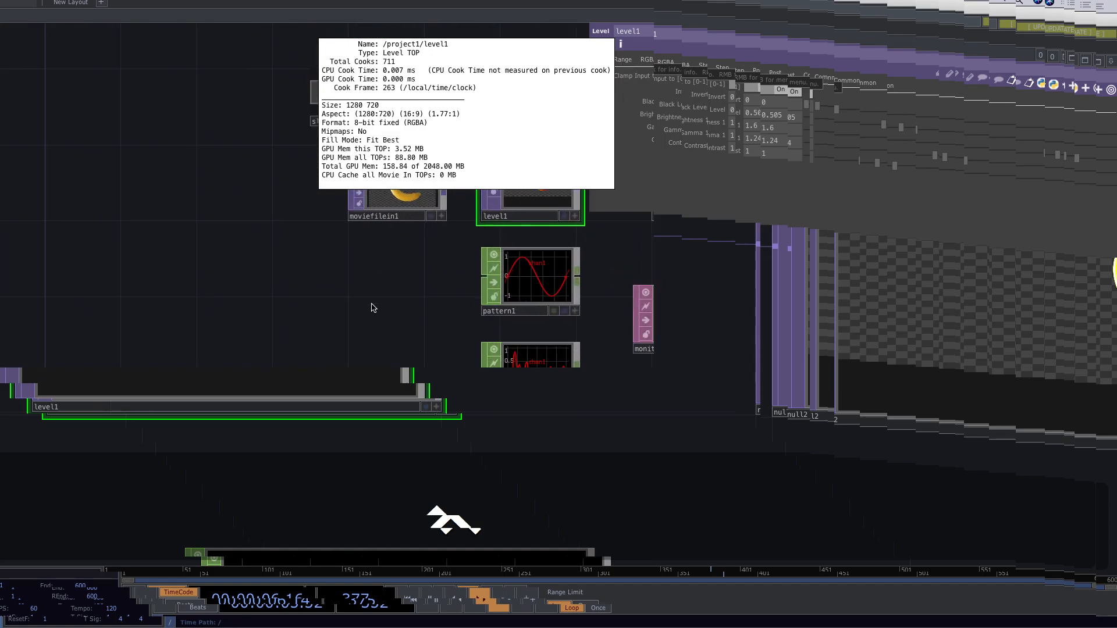
pyautogui.click(434, 170)
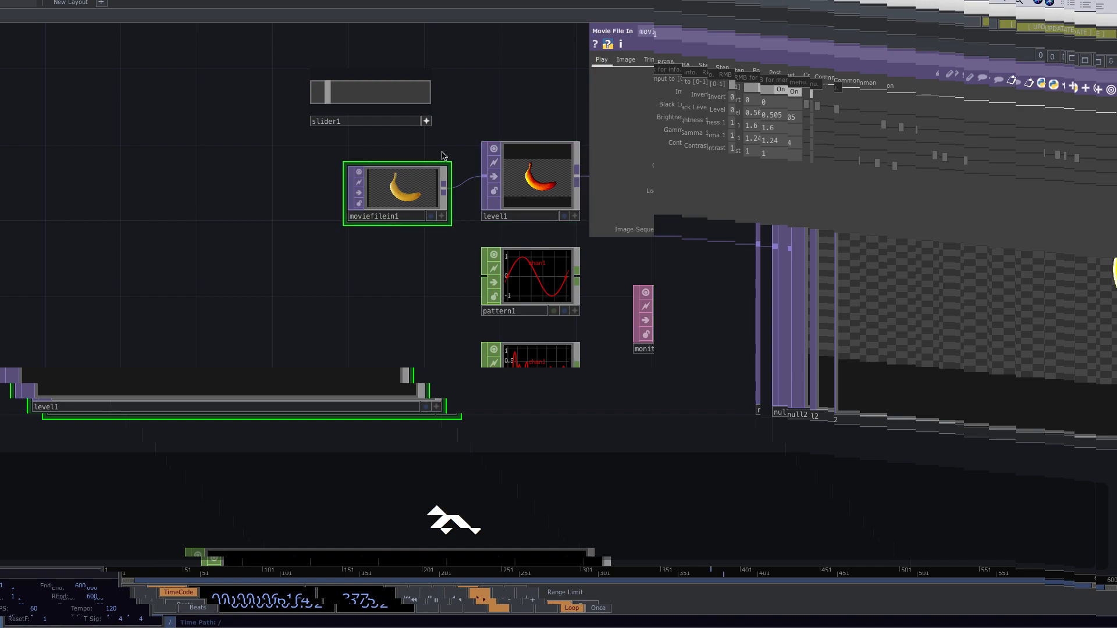
pyautogui.moveTo(543, 84); pyautogui.dragTo(508, 86)
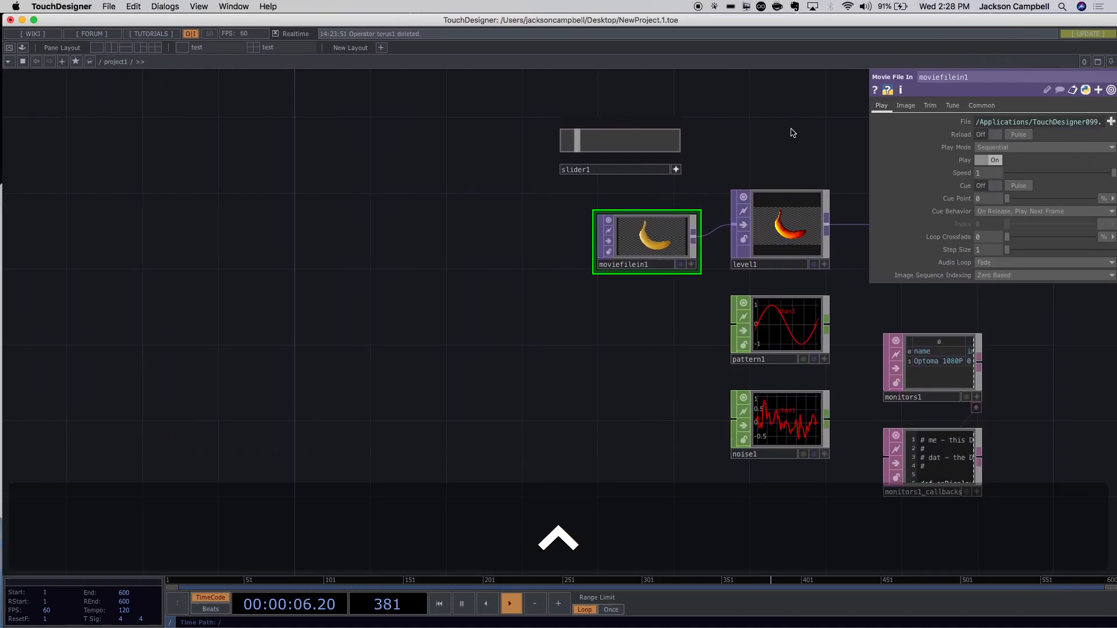
pyautogui.moveTo(772, 137); pyautogui.dragTo(640, 187)
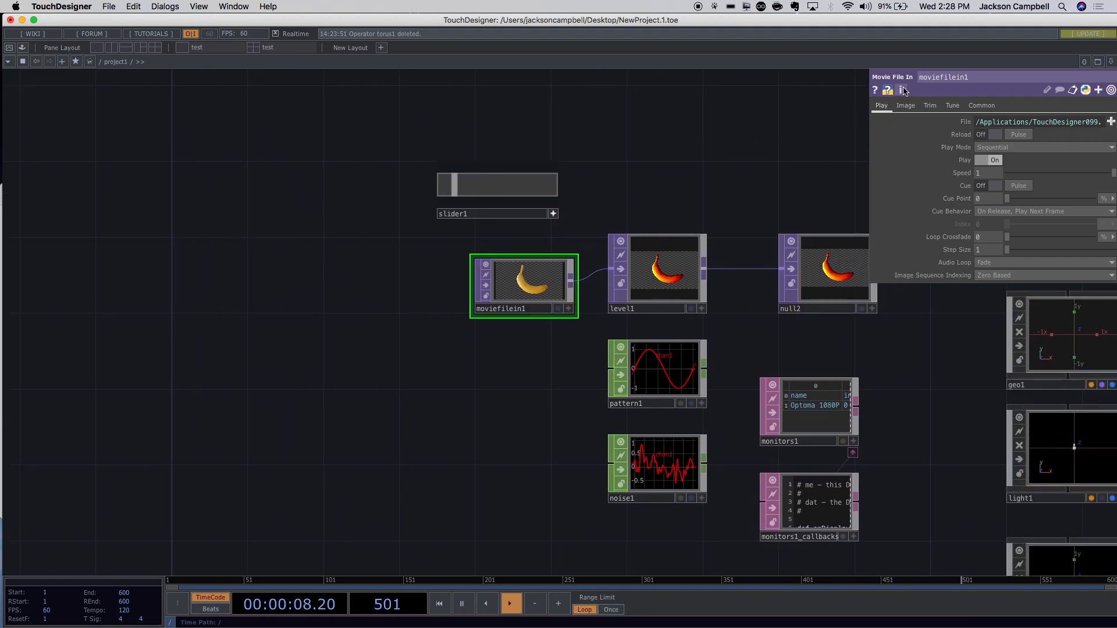
pyautogui.click(902, 90)
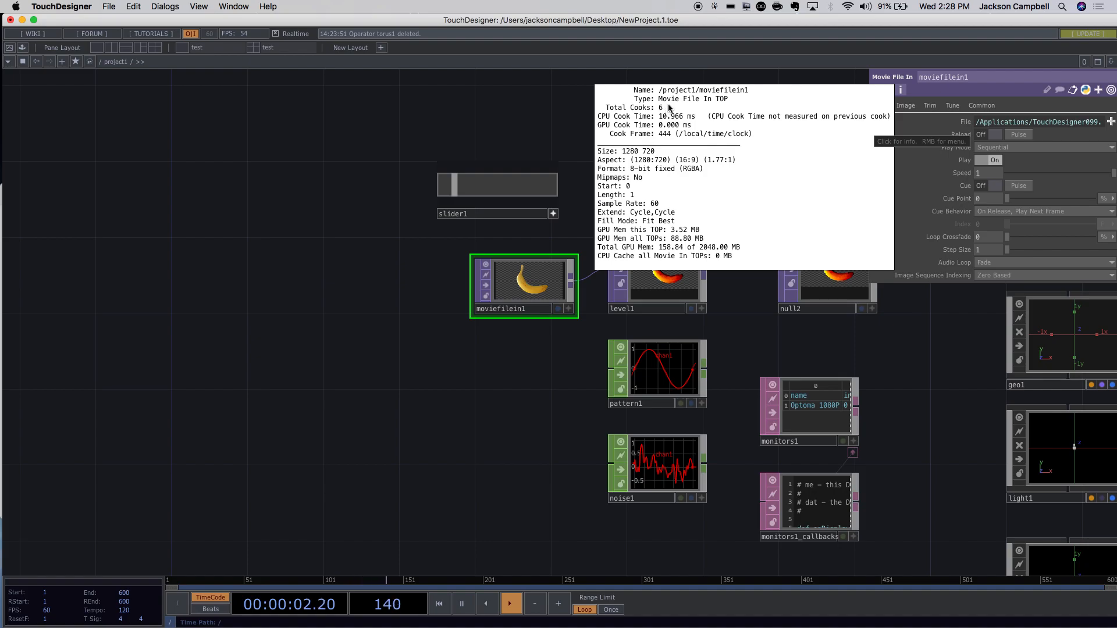
pyautogui.scroll(4, 669, 108)
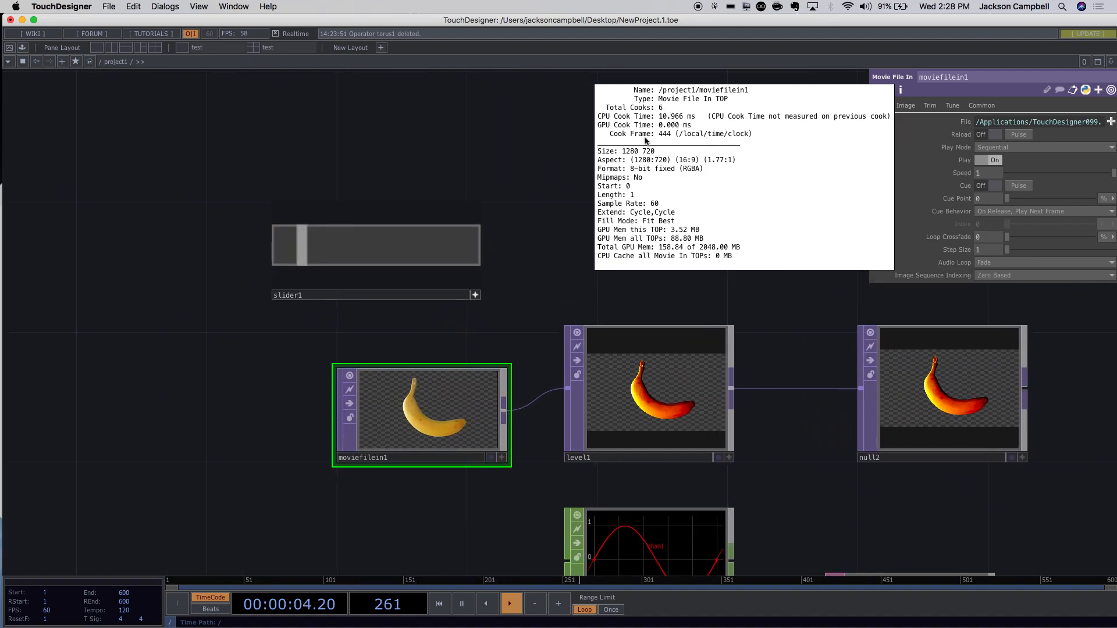
# Close the info popup, recentre the moviefilein1 → level1 → null2 chain, and open the File menu.
pyautogui.moveTo(518, 347); pyautogui.dragTo(465, 260)
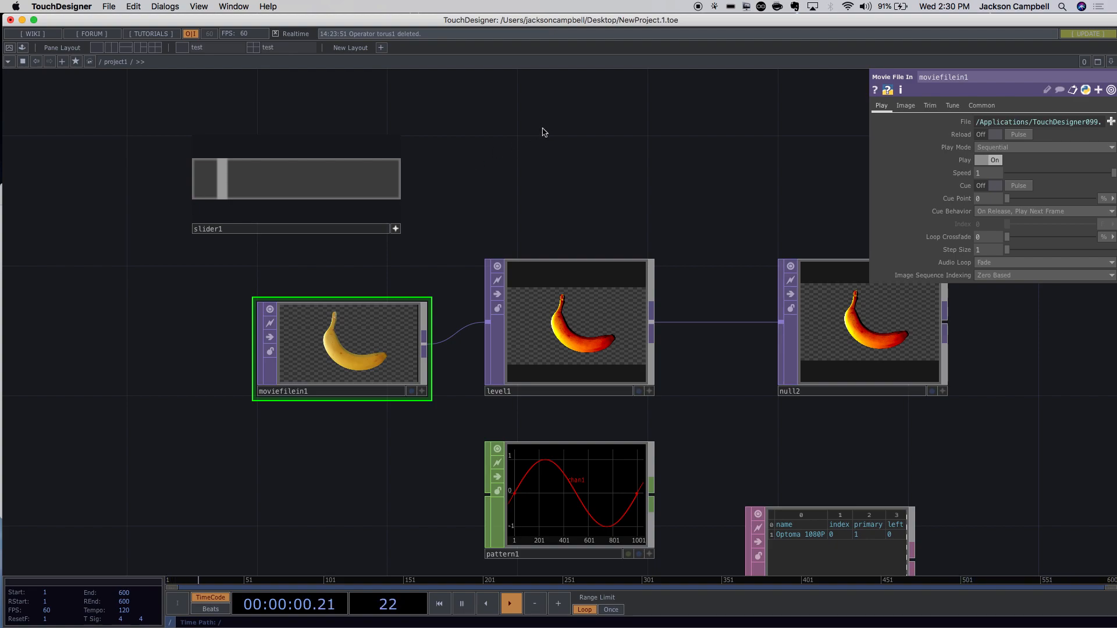
pyautogui.moveTo(556, 184); pyautogui.dragTo(441, 181)
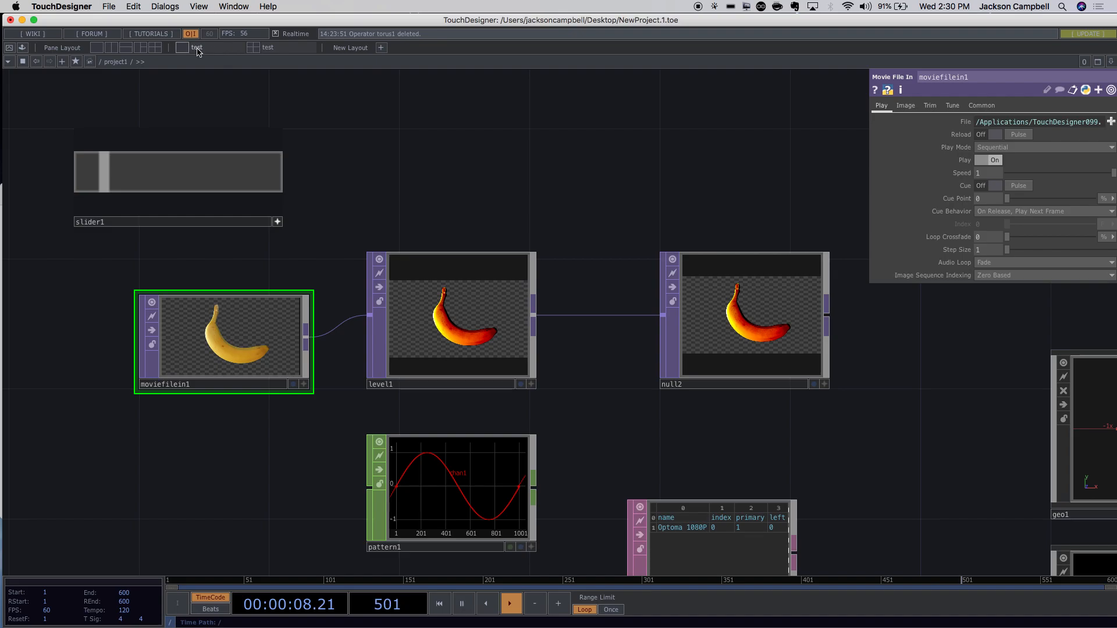
pyautogui.click(109, 6)
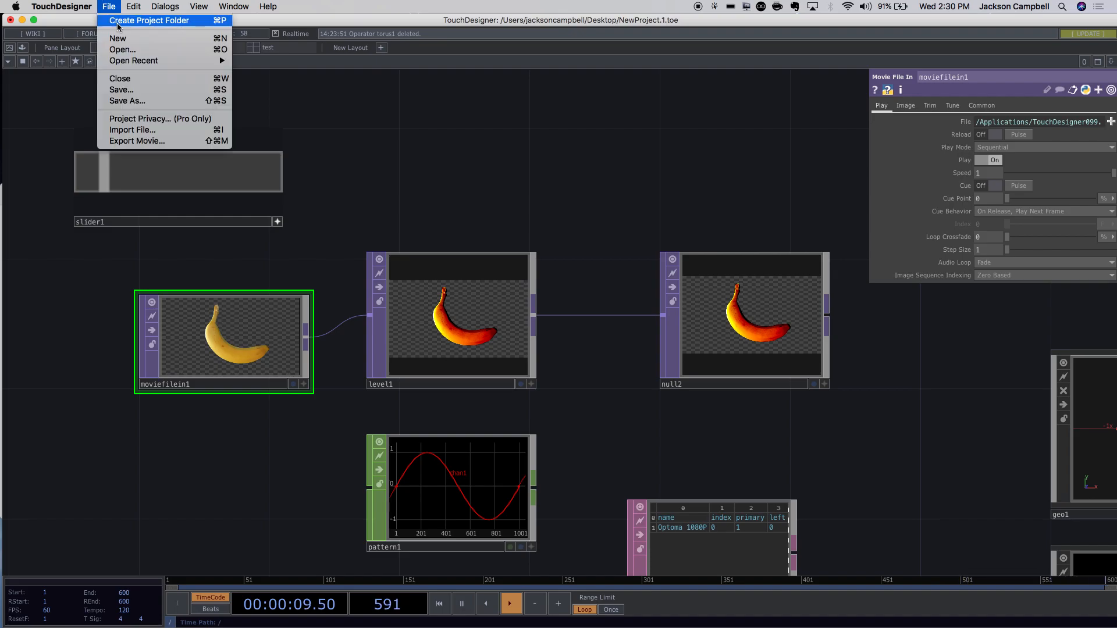
# Save the project to the Desktop as TouchOverview.toe.
pyautogui.click(138, 90)
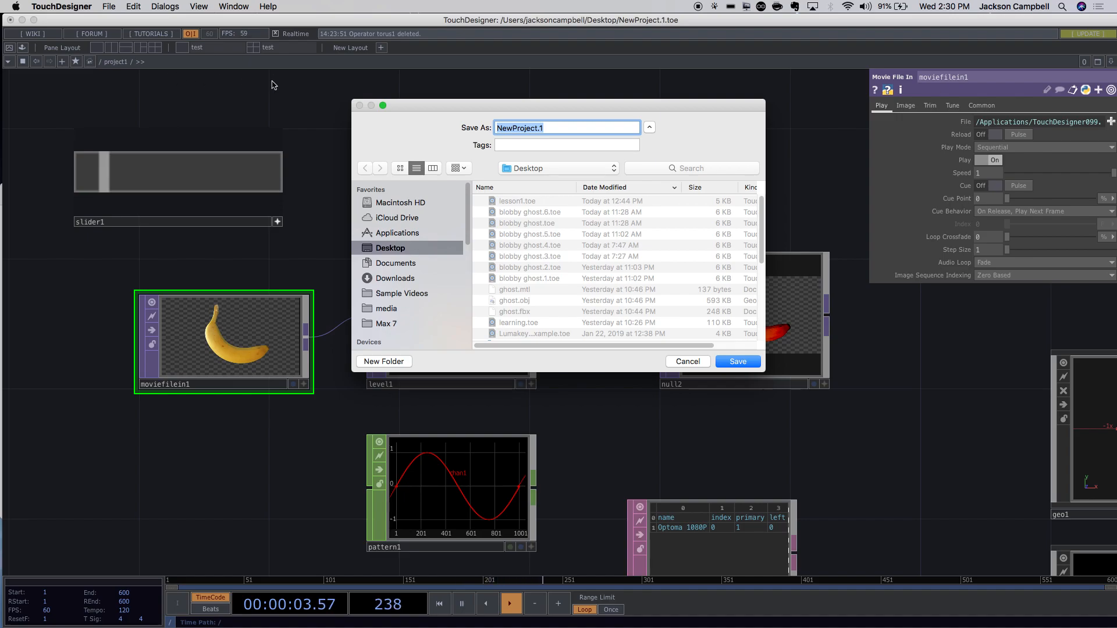
pyautogui.write('TouchO')
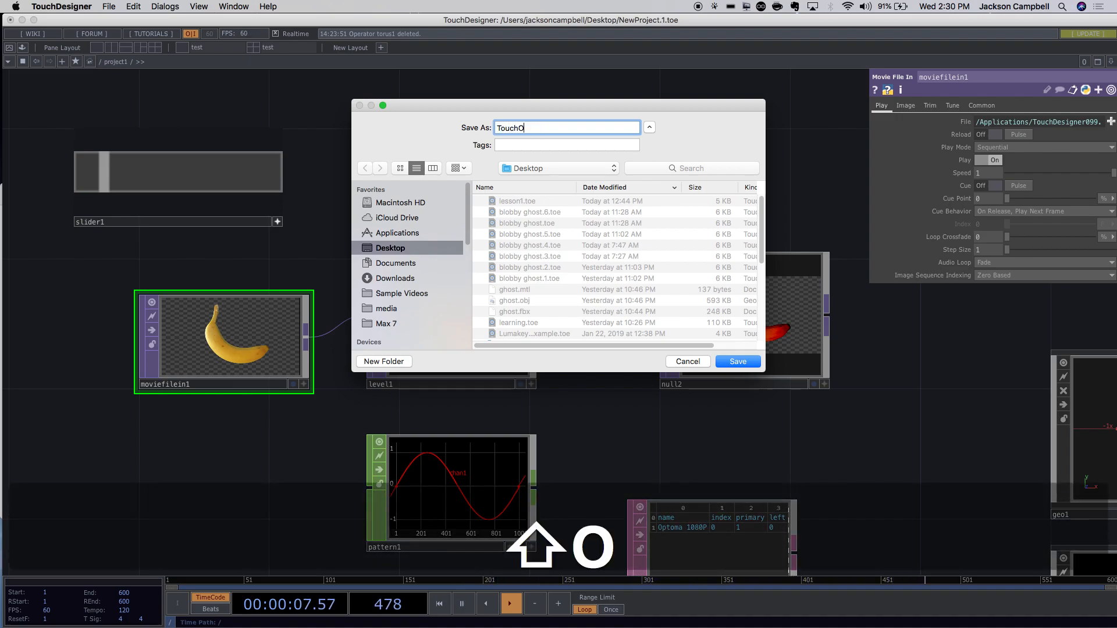
pyautogui.write('verview')
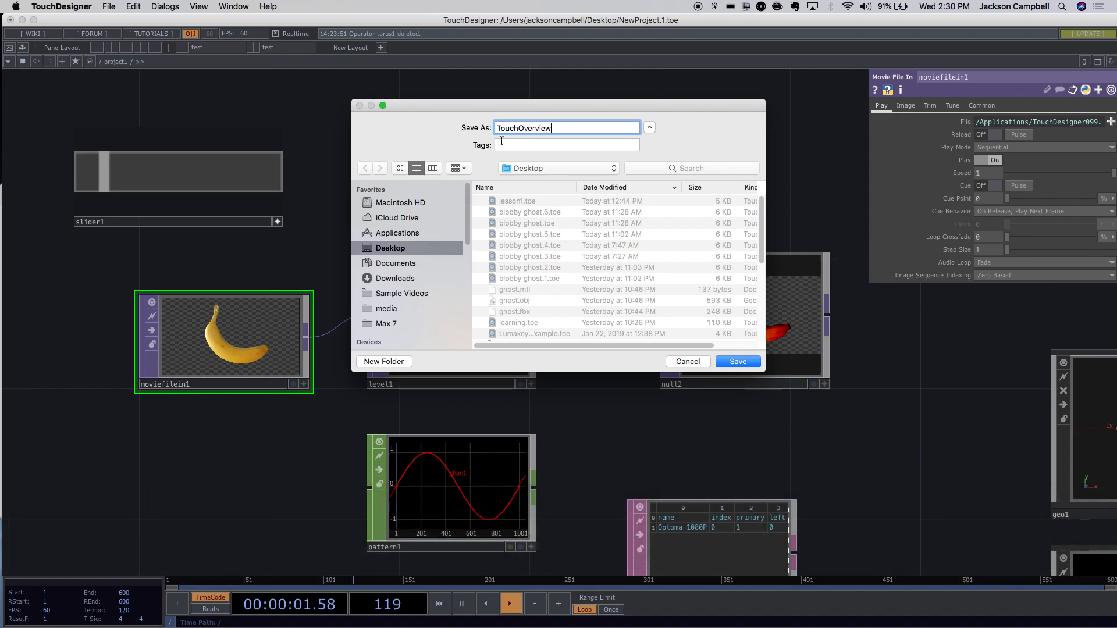
pyautogui.click(738, 362)
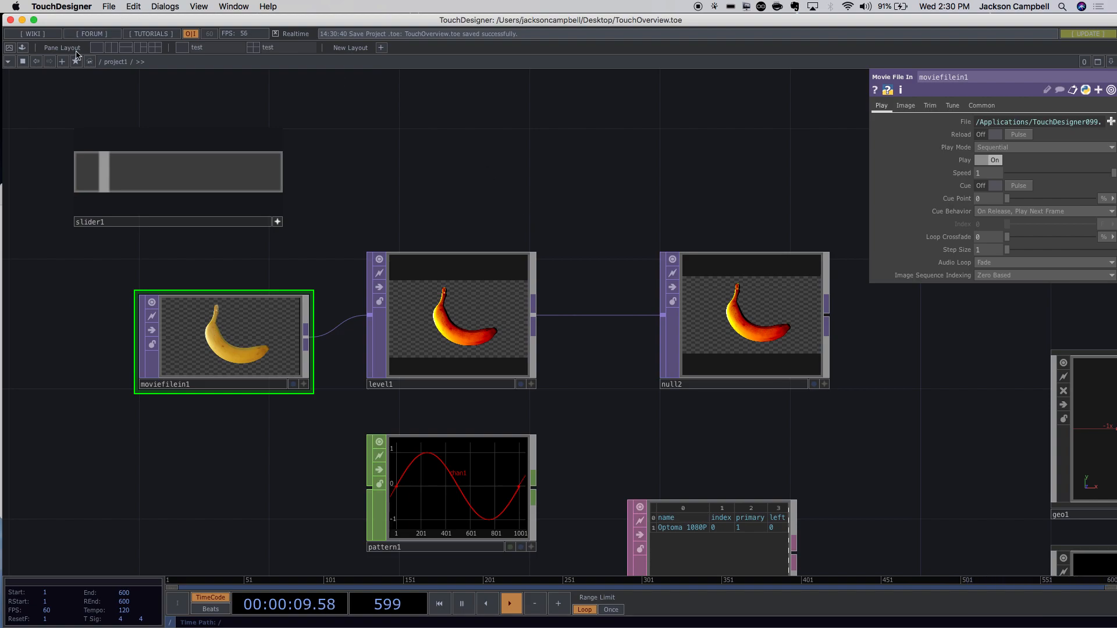
# Close the TouchDesigner project window and relaunch TouchDesigner from its Dock icon.
pyautogui.click(11, 20)
pyautogui.moveTo(617, 618)
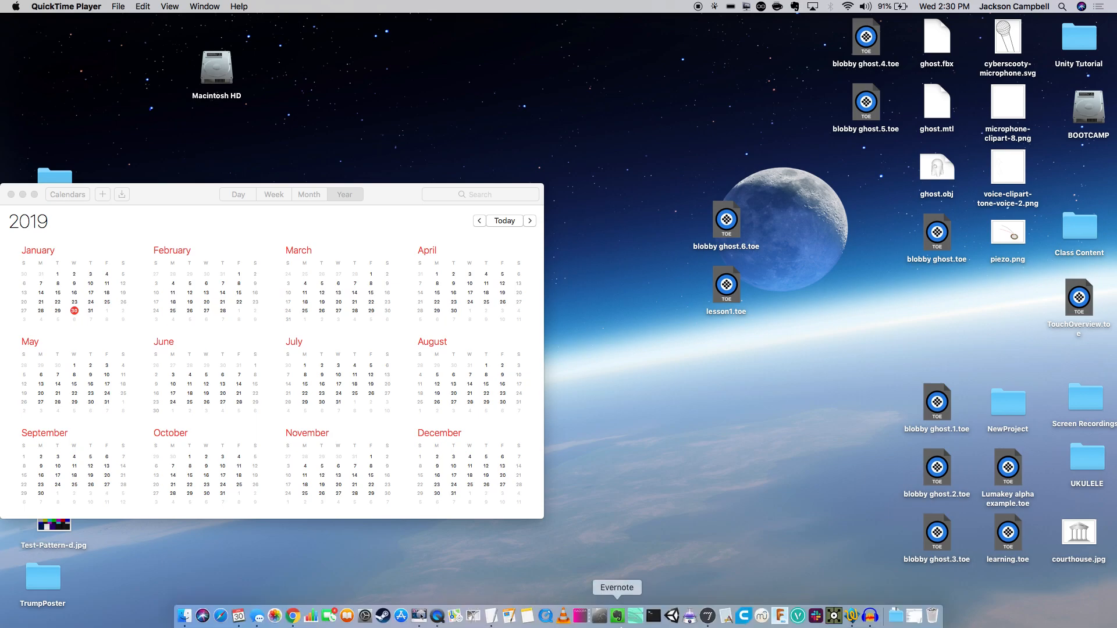
pyautogui.rightClick(832, 620)
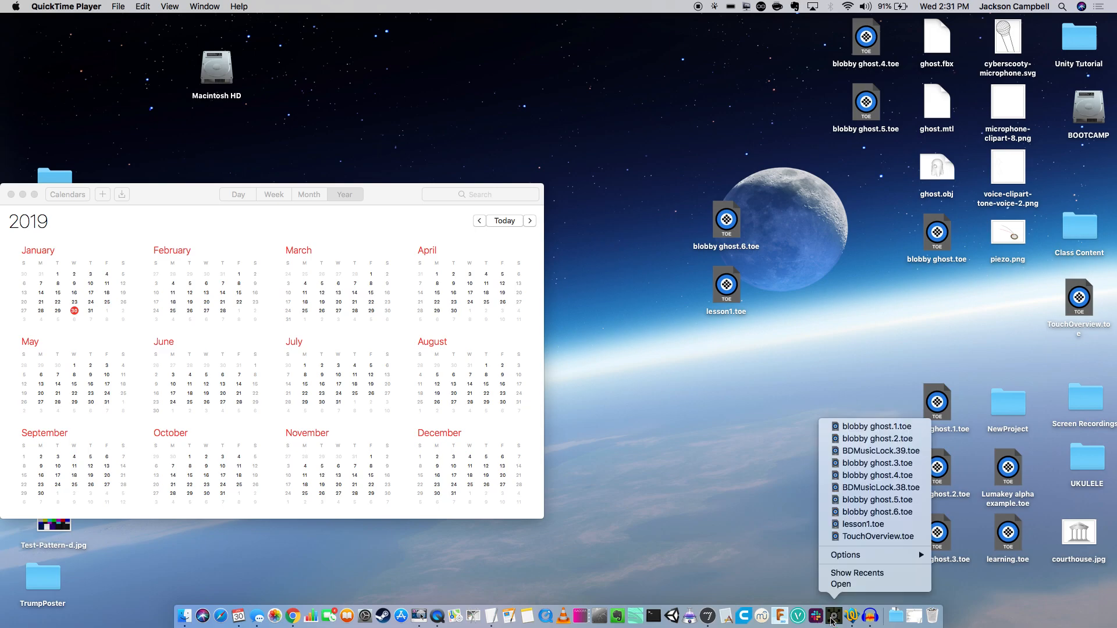
pyautogui.click(784, 556)
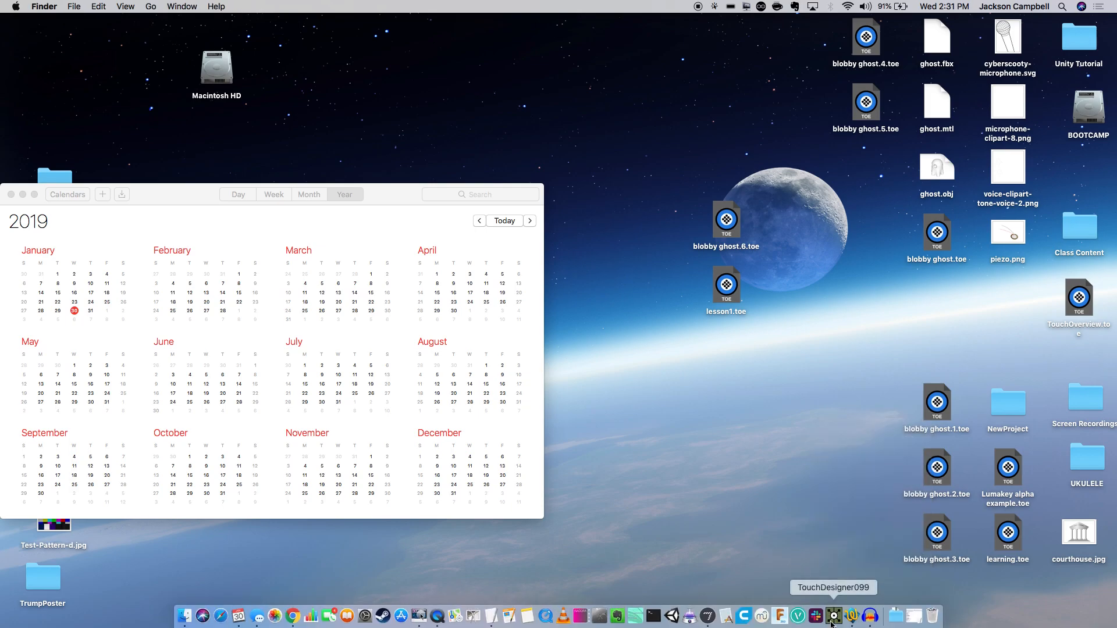
pyautogui.rightClick(832, 620)
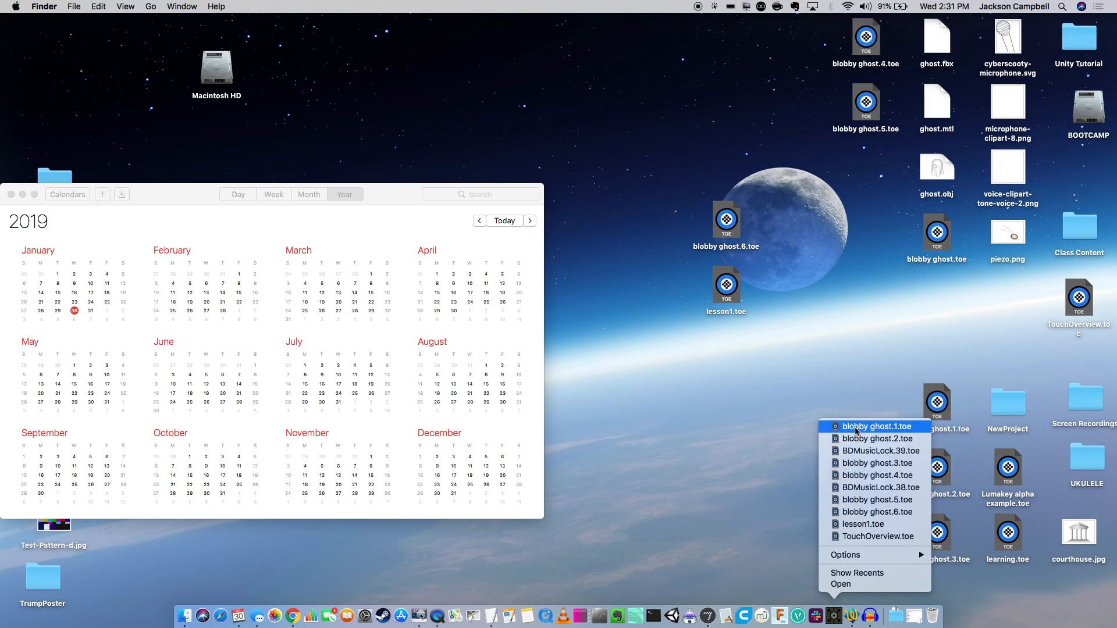
pyautogui.click(838, 610)
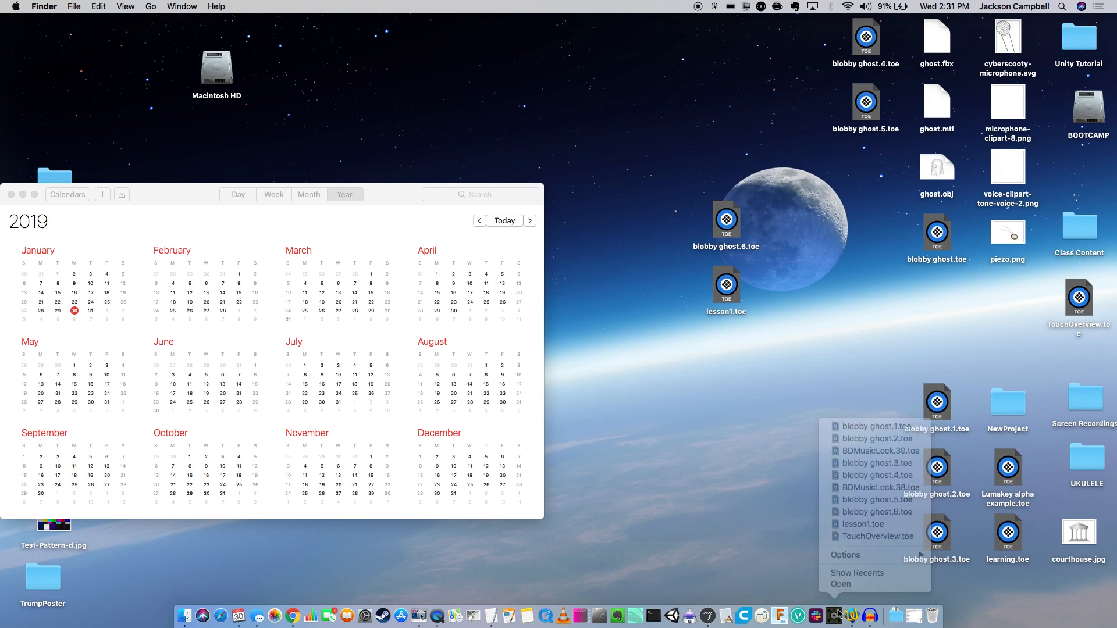
pyautogui.click(837, 610)
# Bring the fresh TouchDesigner project forward and look over its moviefilein1, displace1, geo1 and out1 network.
pyautogui.click(838, 614)
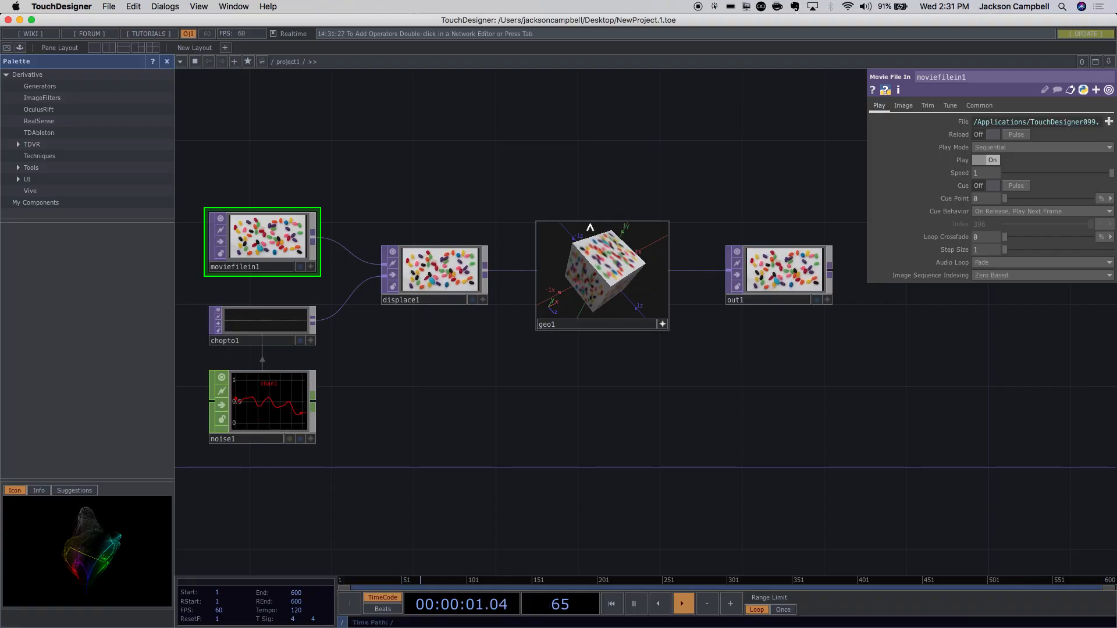
pyautogui.scroll(-5, 507, 276)
pyautogui.scroll(-3, 508, 275)
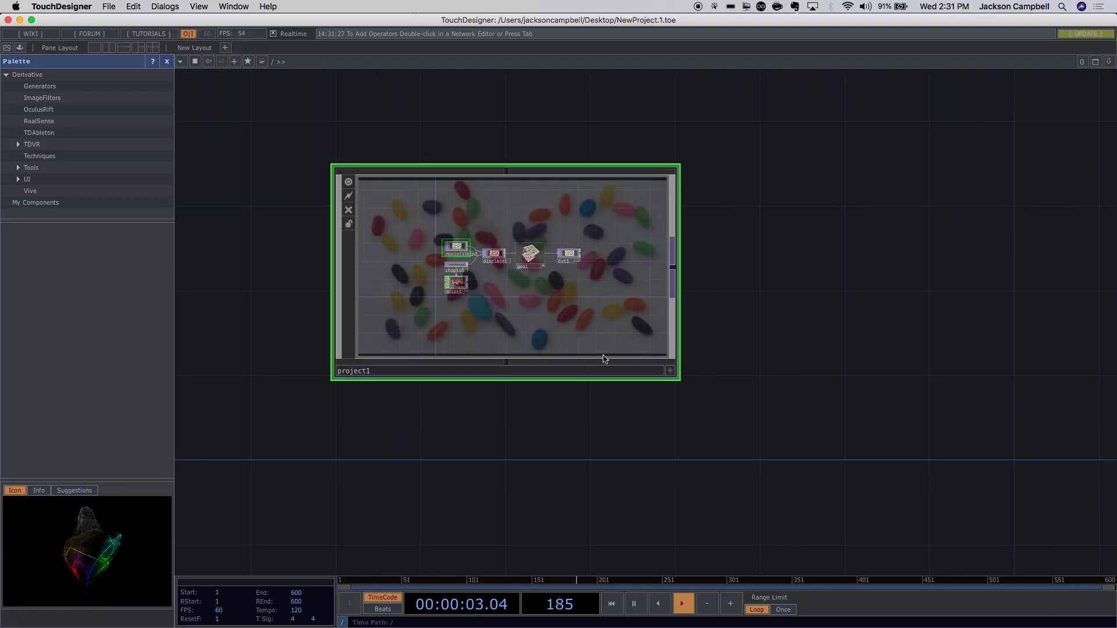
pyautogui.scroll(8, 511, 260)
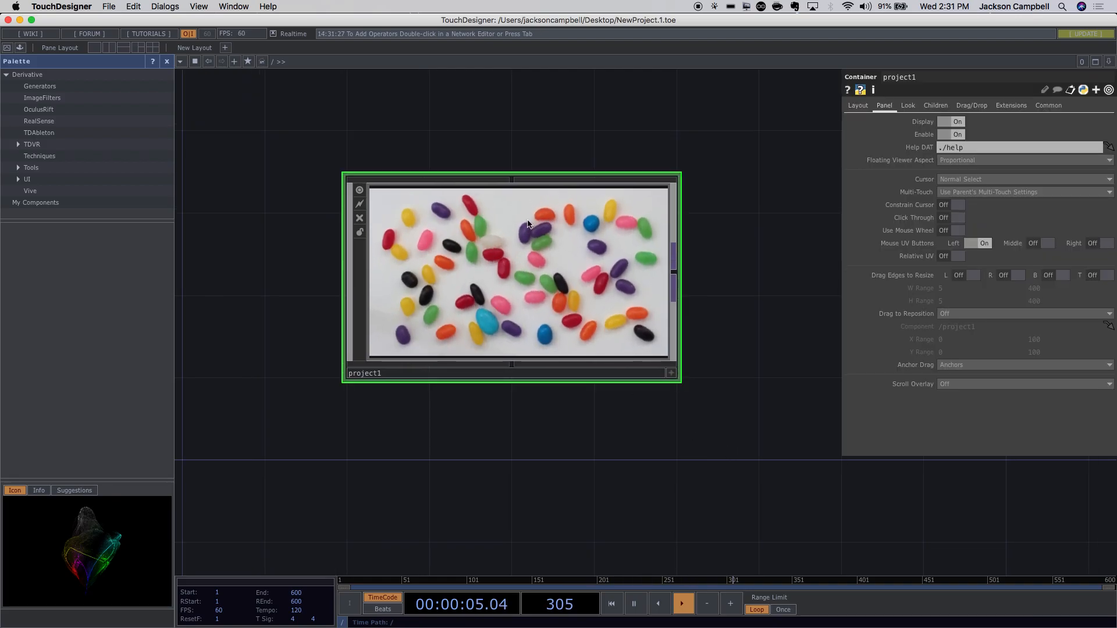
pyautogui.press('p')
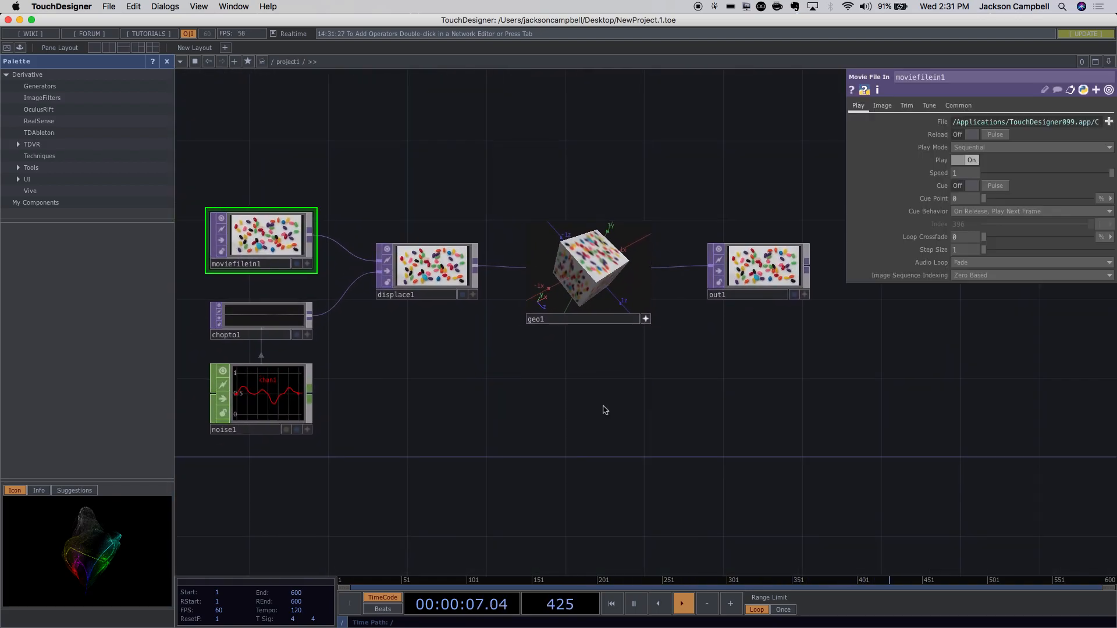
pyautogui.moveTo(606, 434); pyautogui.dragTo(619, 365)
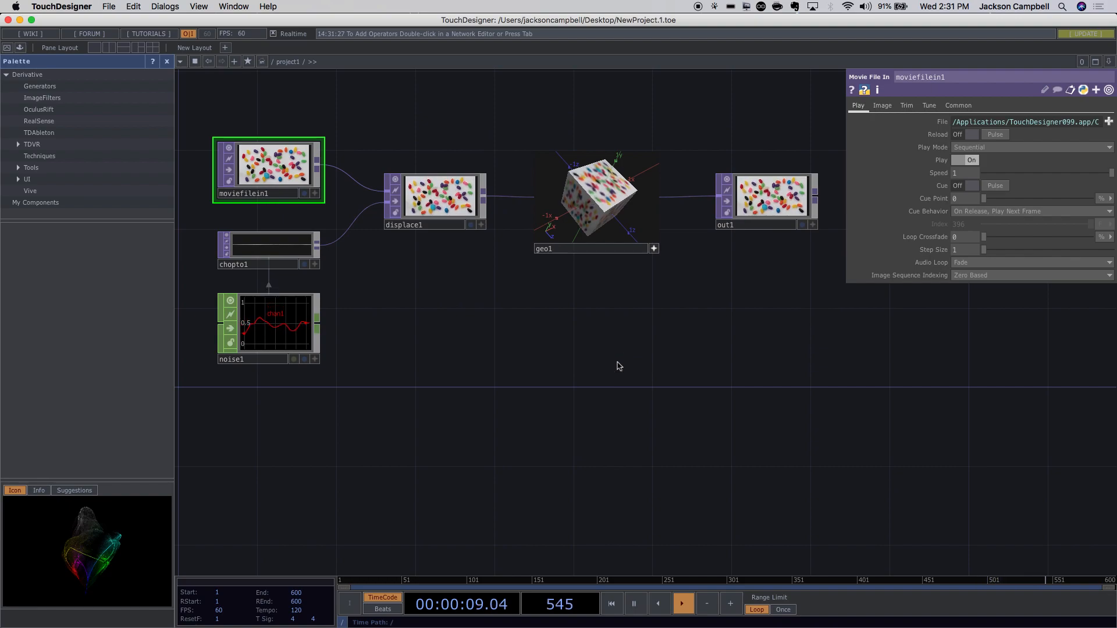
pyautogui.click(71, 7)
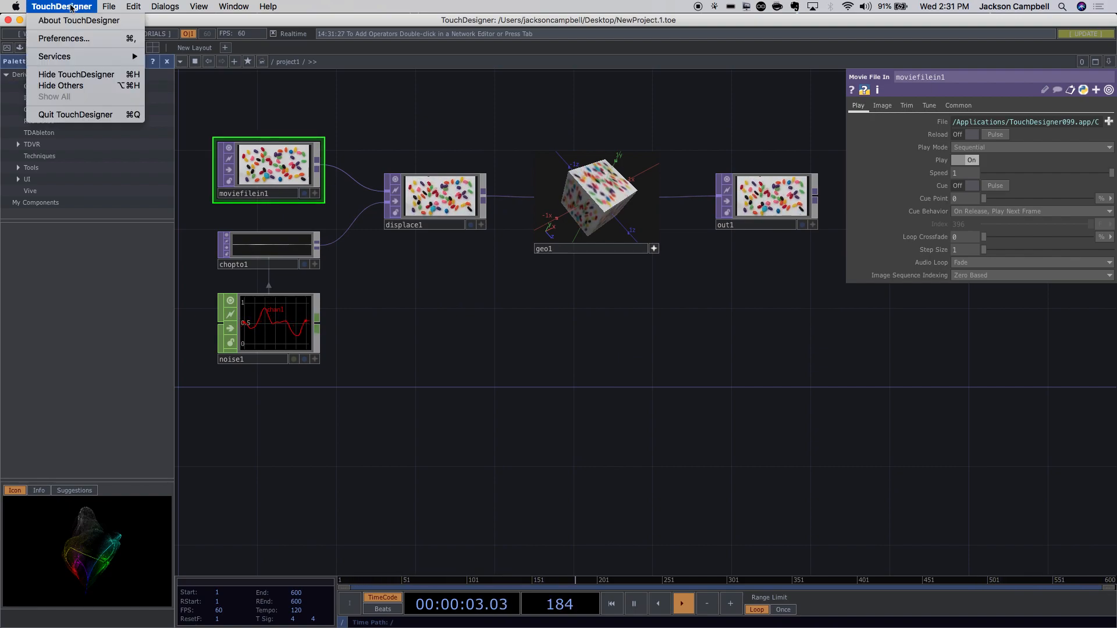
pyautogui.moveTo(105, 9)
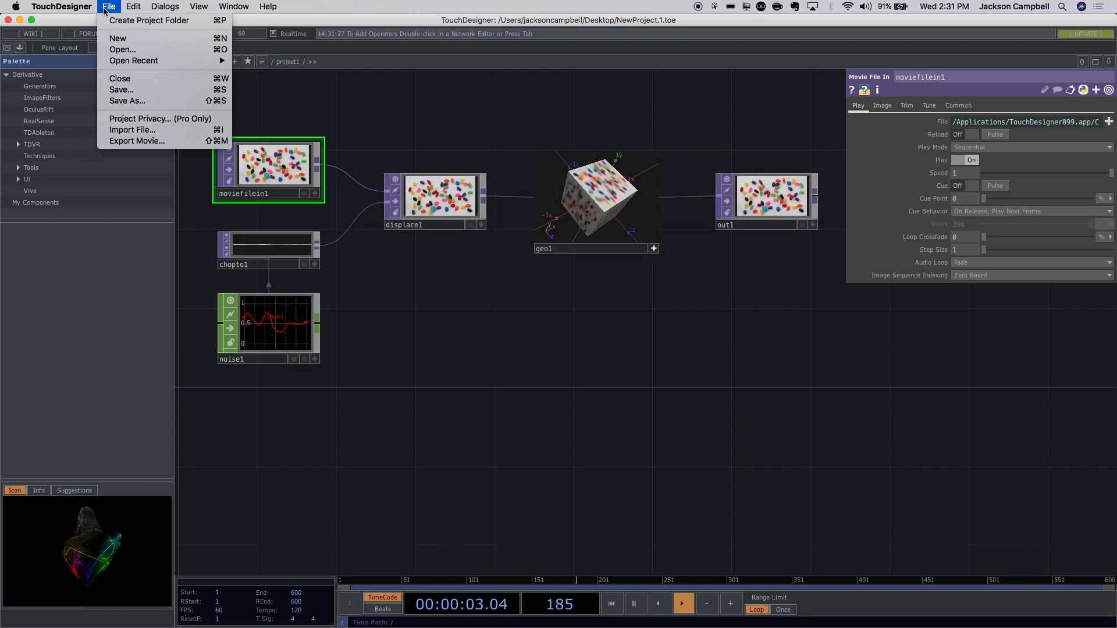
pyautogui.click(437, 79)
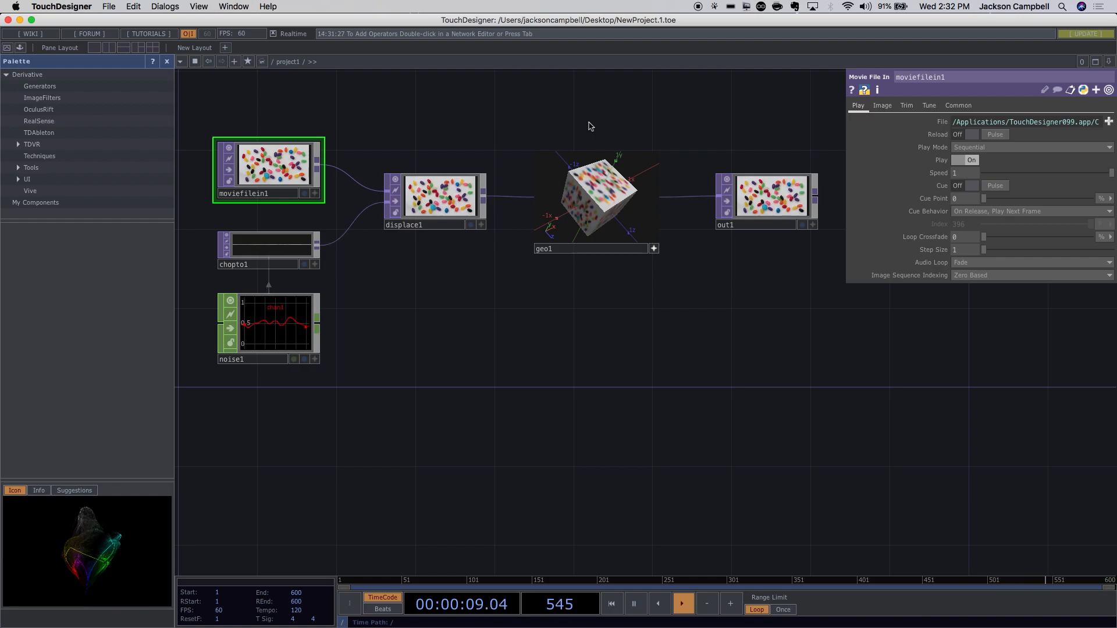
# Zoom into project1 to see moviefilein1, chopto1, noise1, displace1, geo1 and out1 together.
pyautogui.scroll(-5, 618, 251)
pyautogui.scroll(-3, 618, 251)
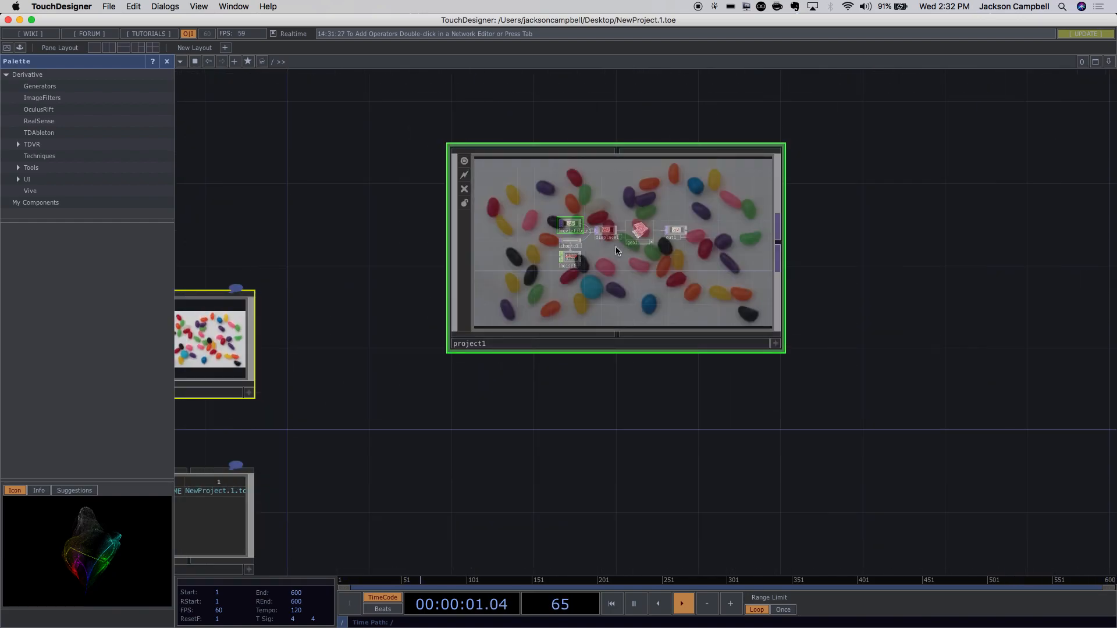
pyautogui.scroll(-5, 736, 367)
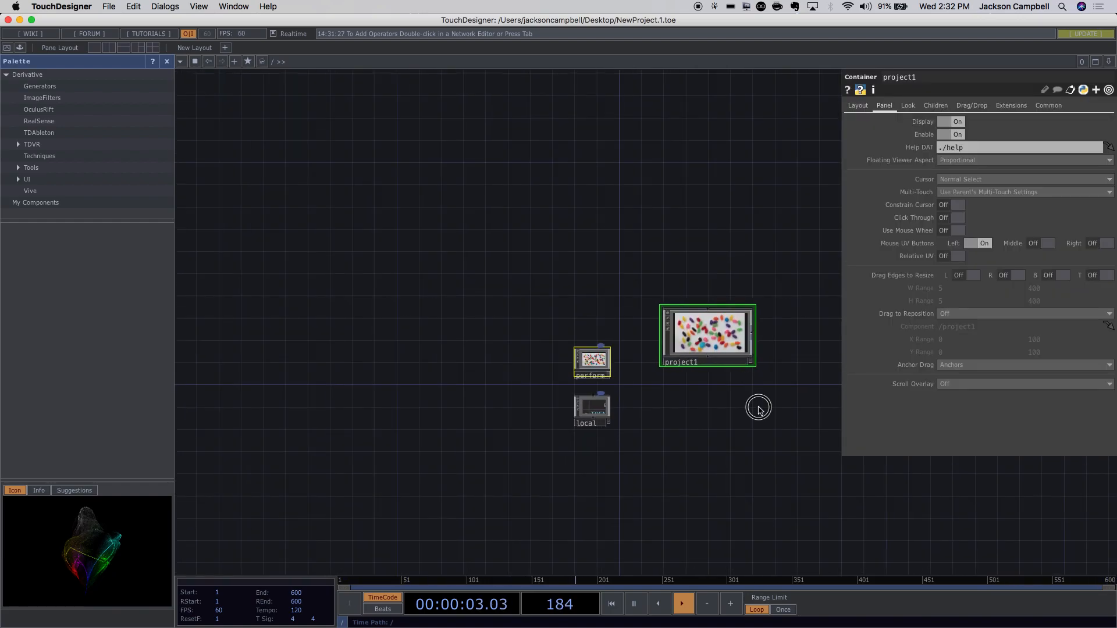
pyautogui.moveTo(756, 406); pyautogui.dragTo(641, 388)
pyautogui.scroll(5, 643, 391)
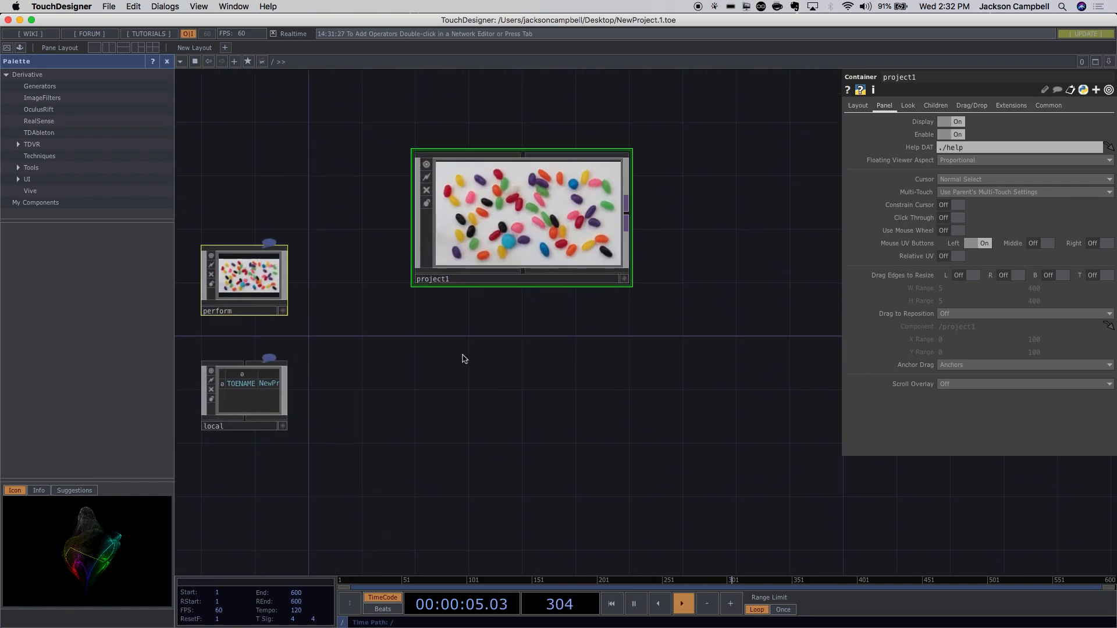
pyautogui.scroll(-1, 539, 429)
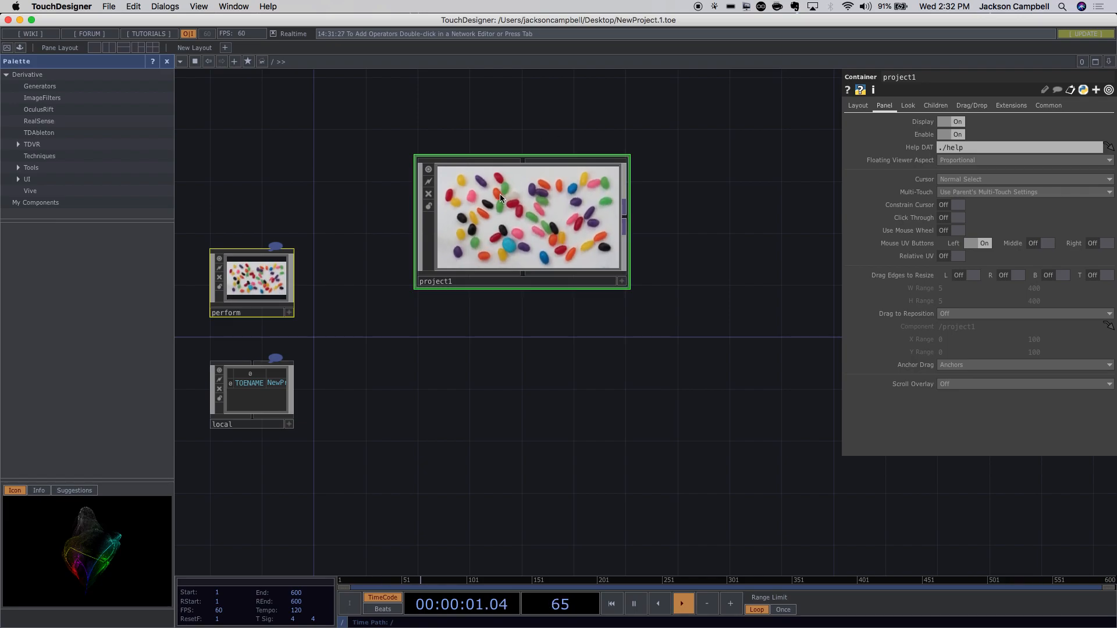
pyautogui.scroll(6, 502, 198)
pyautogui.scroll(2, 502, 203)
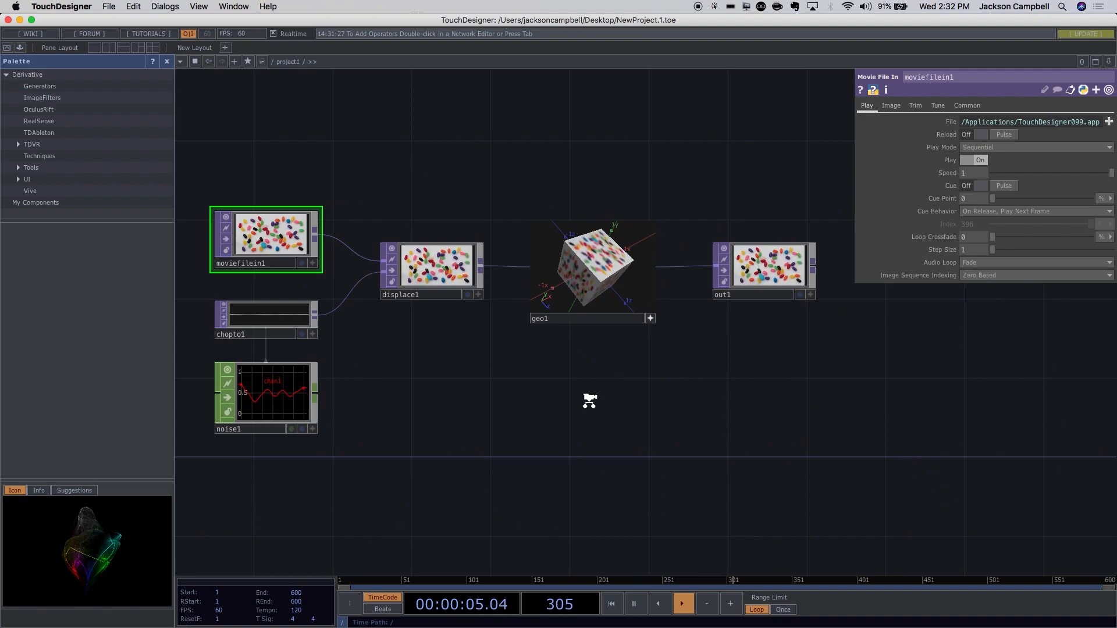
pyautogui.scroll(-3, 590, 403)
pyautogui.scroll(-1, 590, 404)
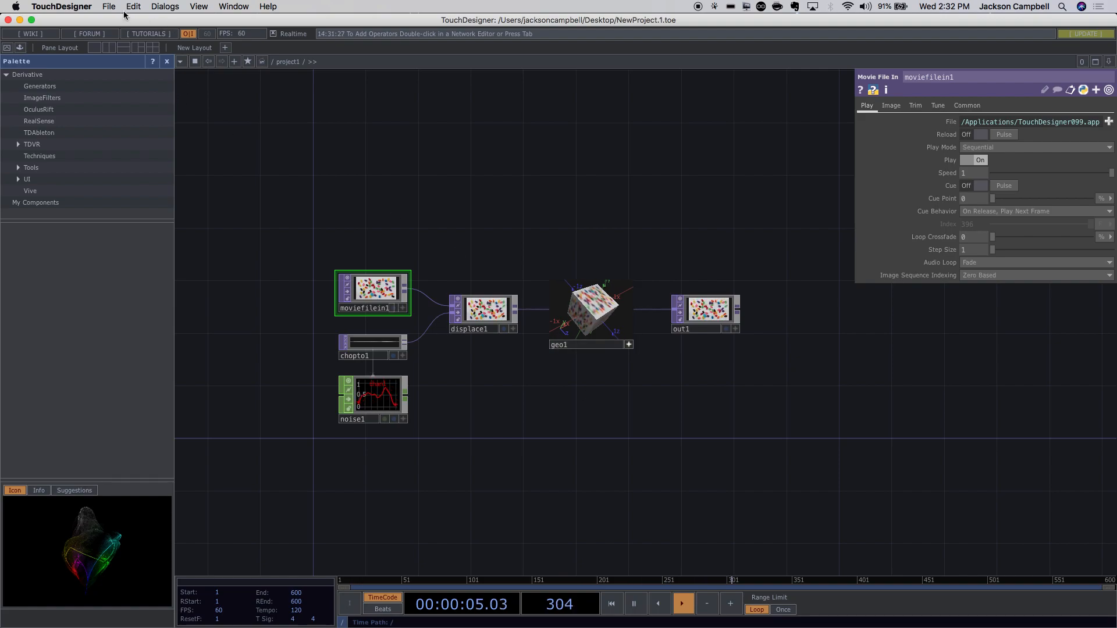
pyautogui.click(107, 6)
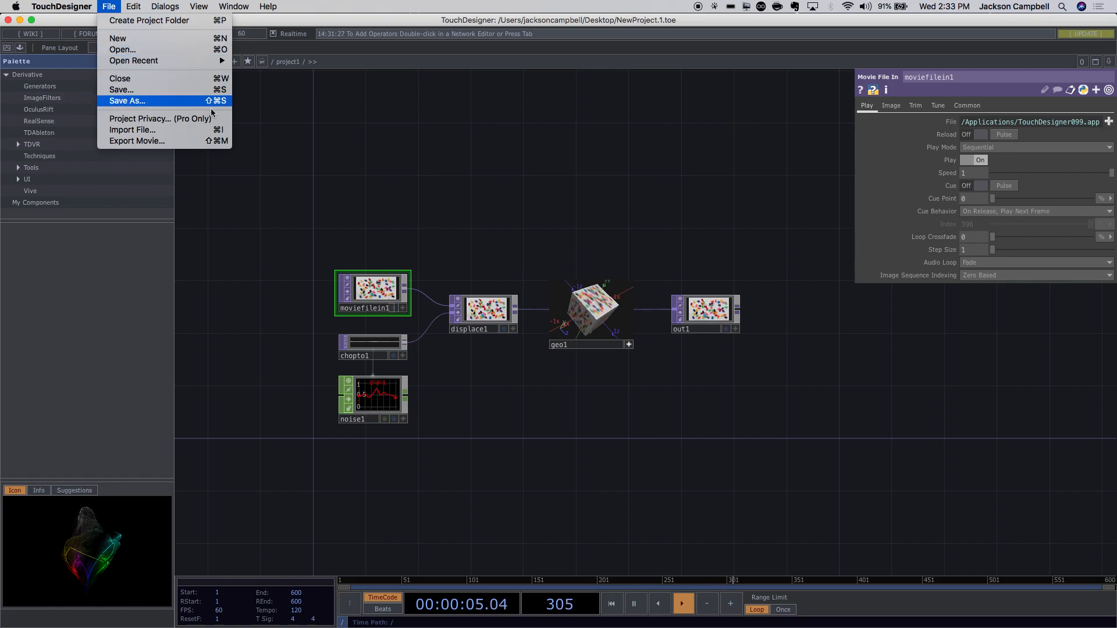
# Select all six default operators in project1 and delete them.
pyautogui.click(584, 227)
pyautogui.click(762, 236)
pyautogui.moveTo(763, 237); pyautogui.dragTo(768, 274)
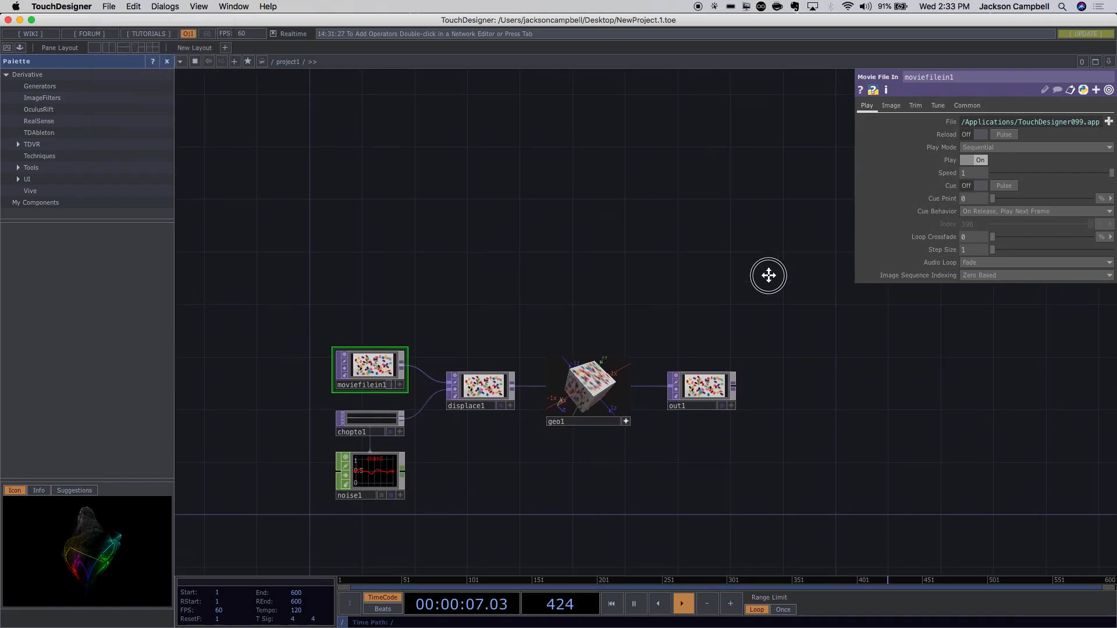
pyautogui.press('super+a')
pyautogui.press('BackSpace')
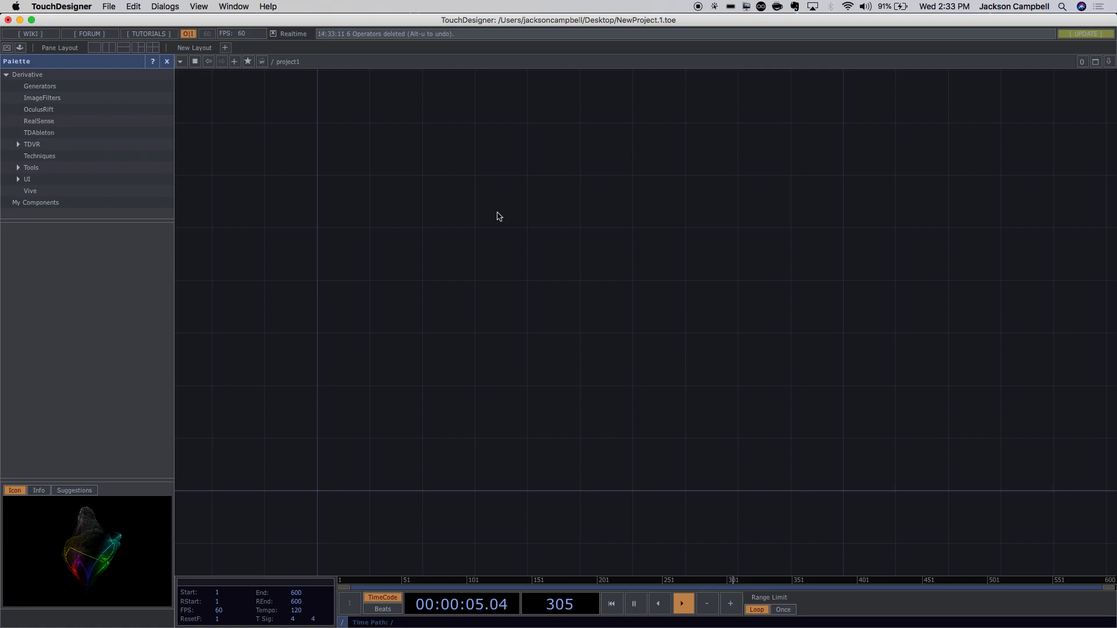
# Add Geometry, Light and Camera COMPs (geo1, light1, cam1) in one go.
pyautogui.doubleClick(432, 193)
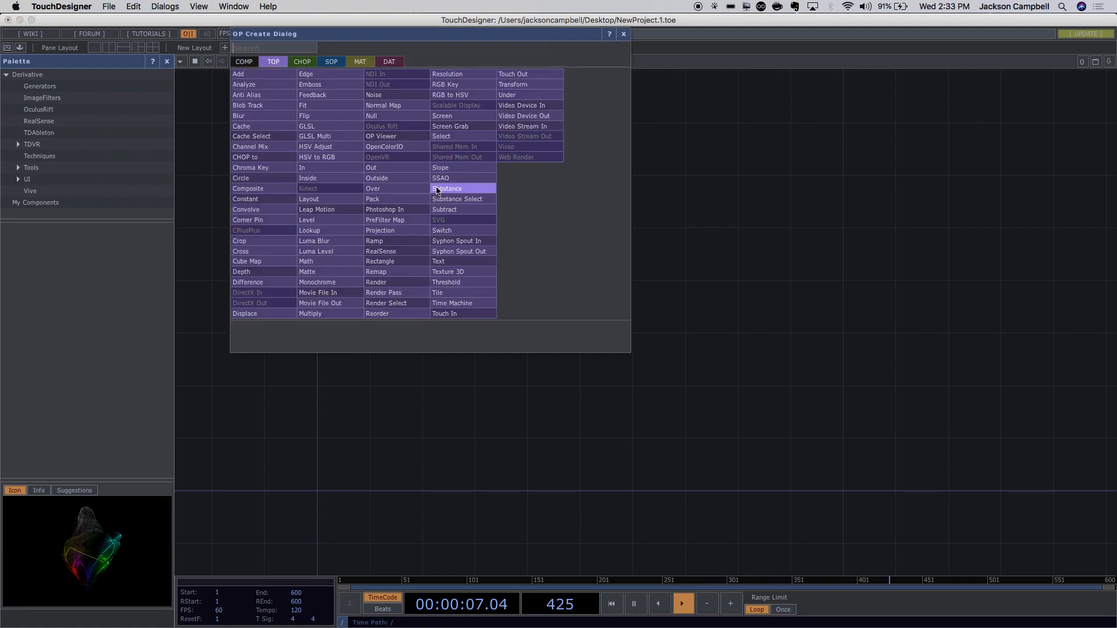
pyautogui.click(245, 63)
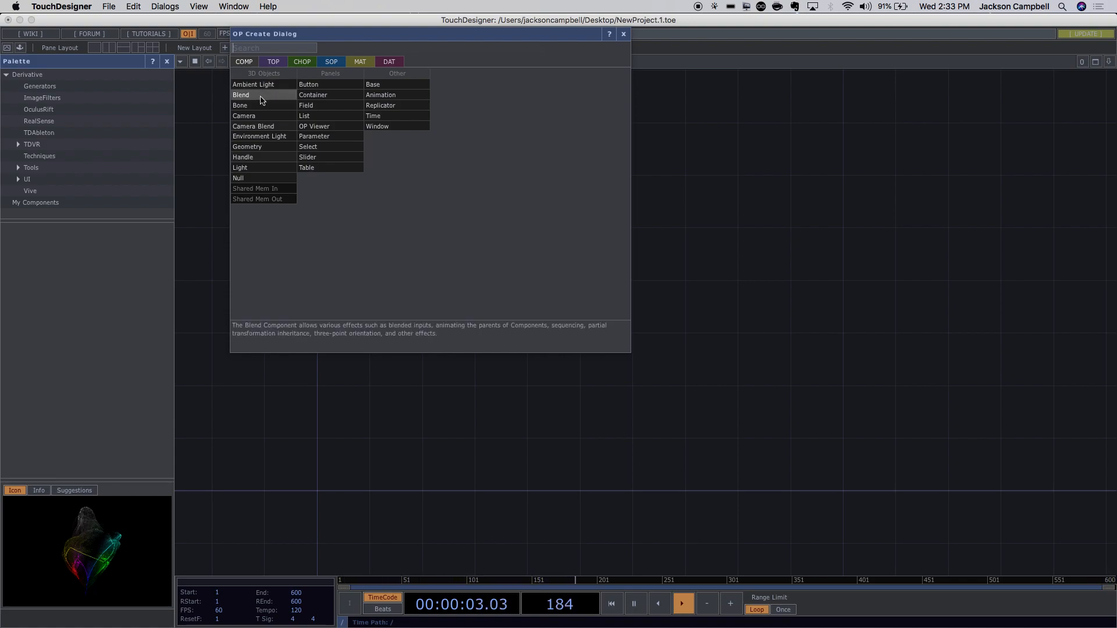
pyautogui.press('shift')
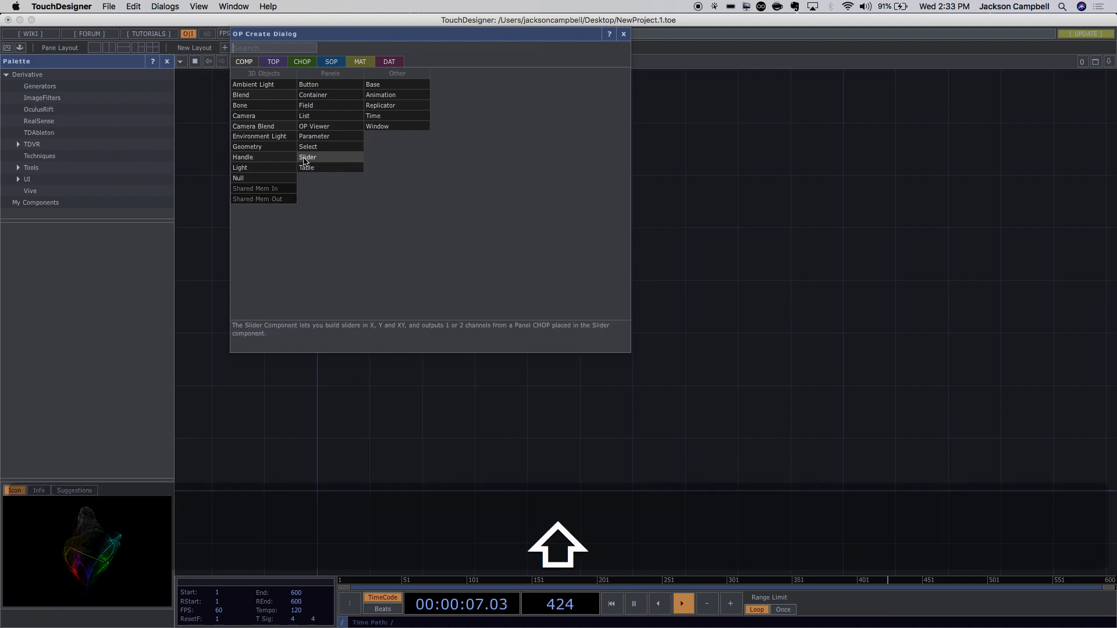
pyautogui.keyDown('shift'); pyautogui.click(256, 147); pyautogui.keyUp('shift')
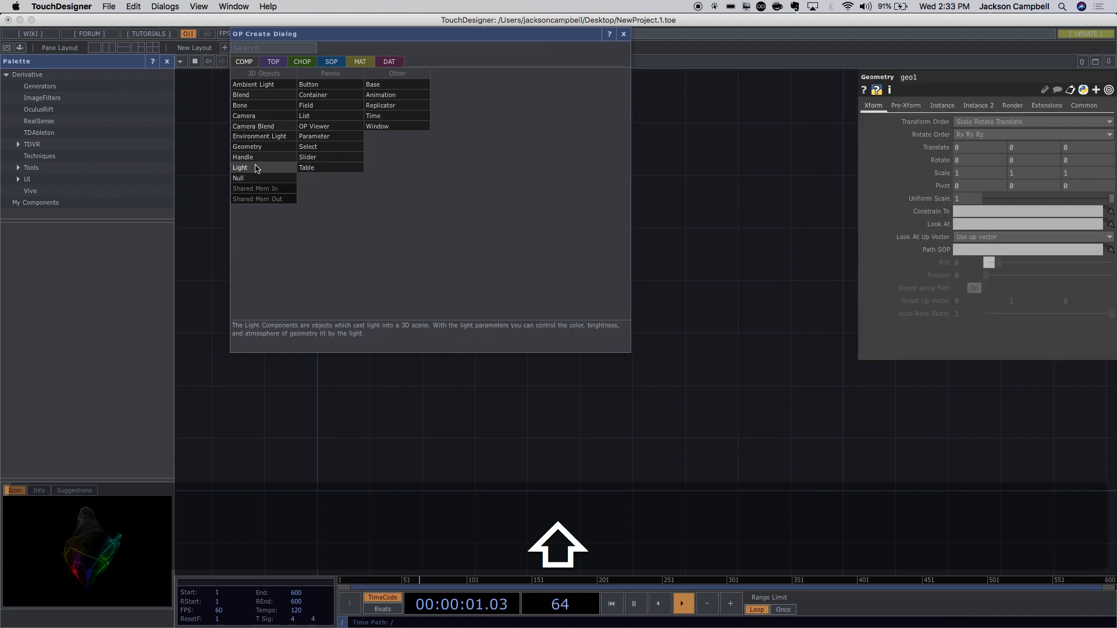
pyautogui.keyDown('shift'); pyautogui.click(256, 168); pyautogui.keyUp('shift')
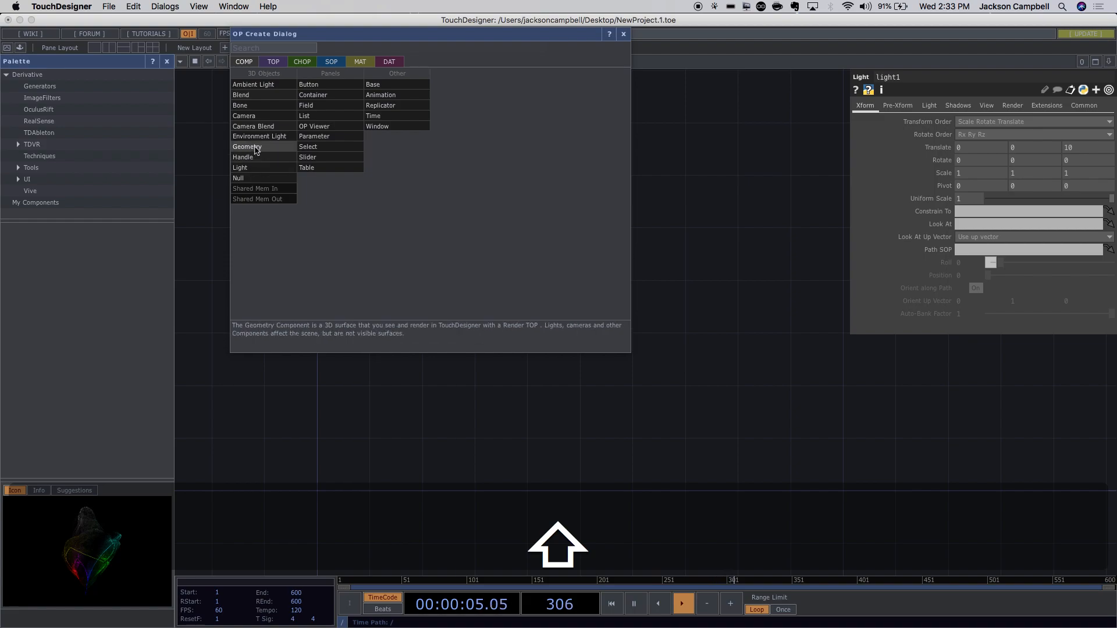
pyautogui.keyDown('shift'); pyautogui.click(247, 115); pyautogui.keyUp('shift')
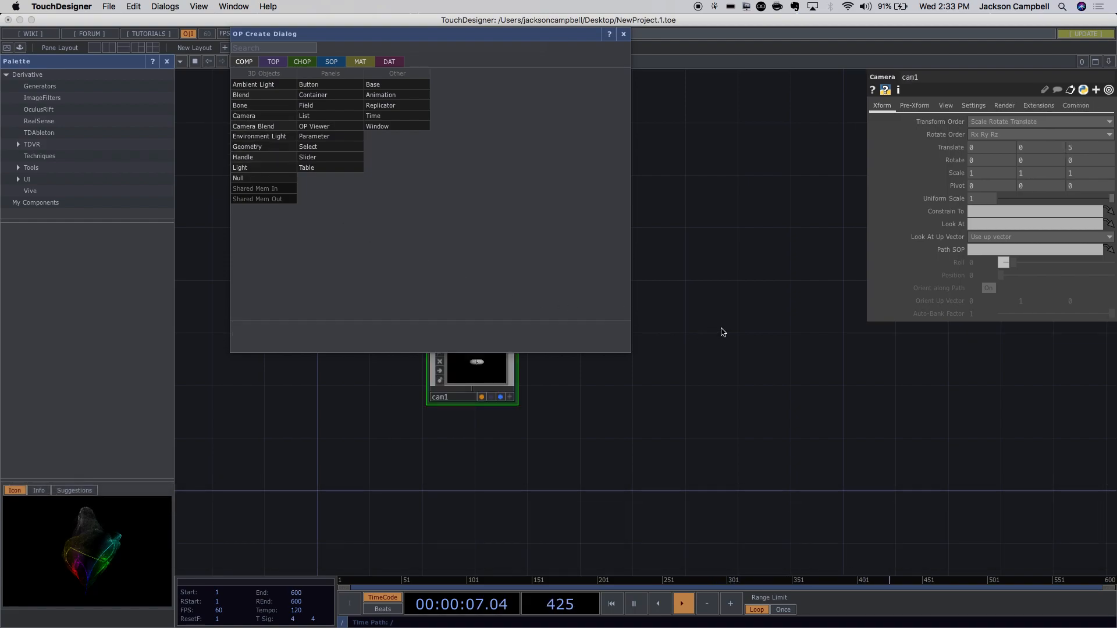
pyautogui.press('Escape')
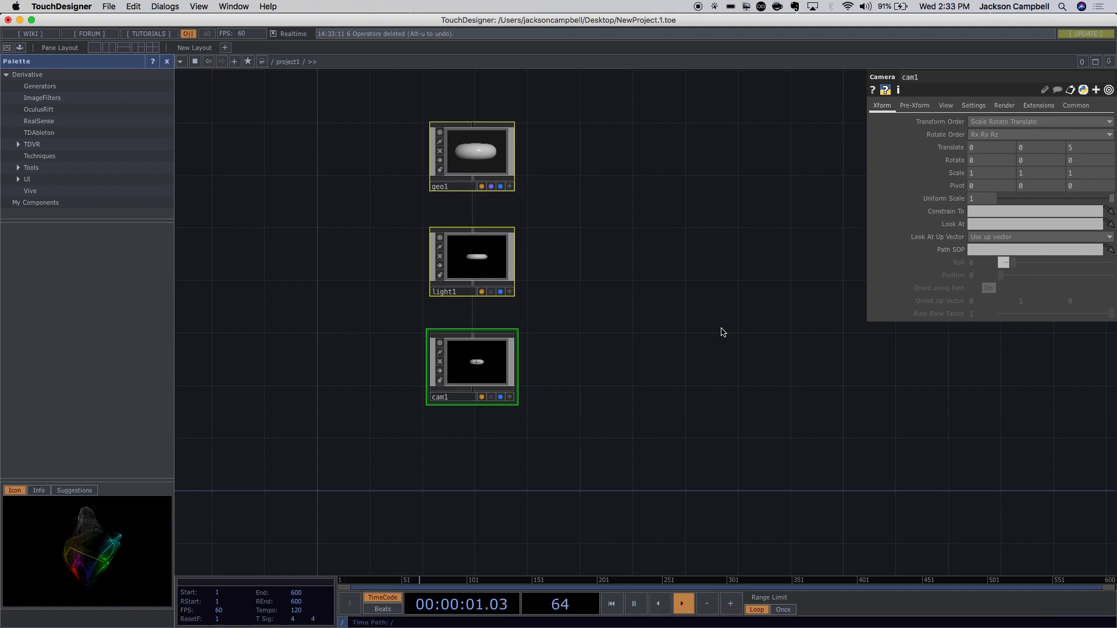
# Add a Render TOP, render1, to the network.
pyautogui.doubleClick(695, 258)
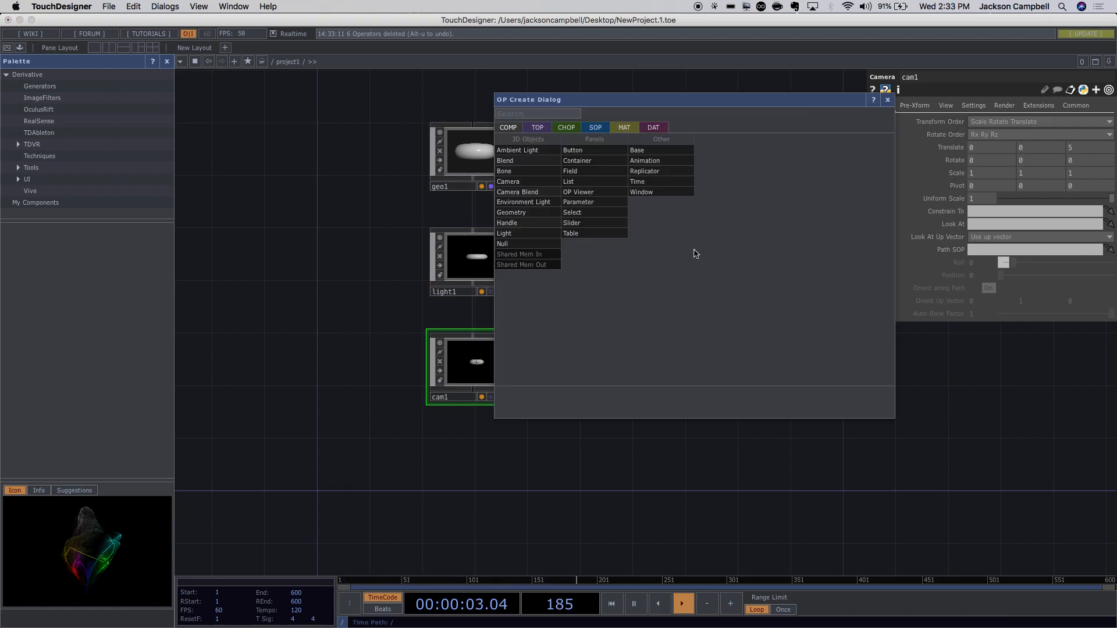
pyautogui.click(539, 129)
pyautogui.write('ren')
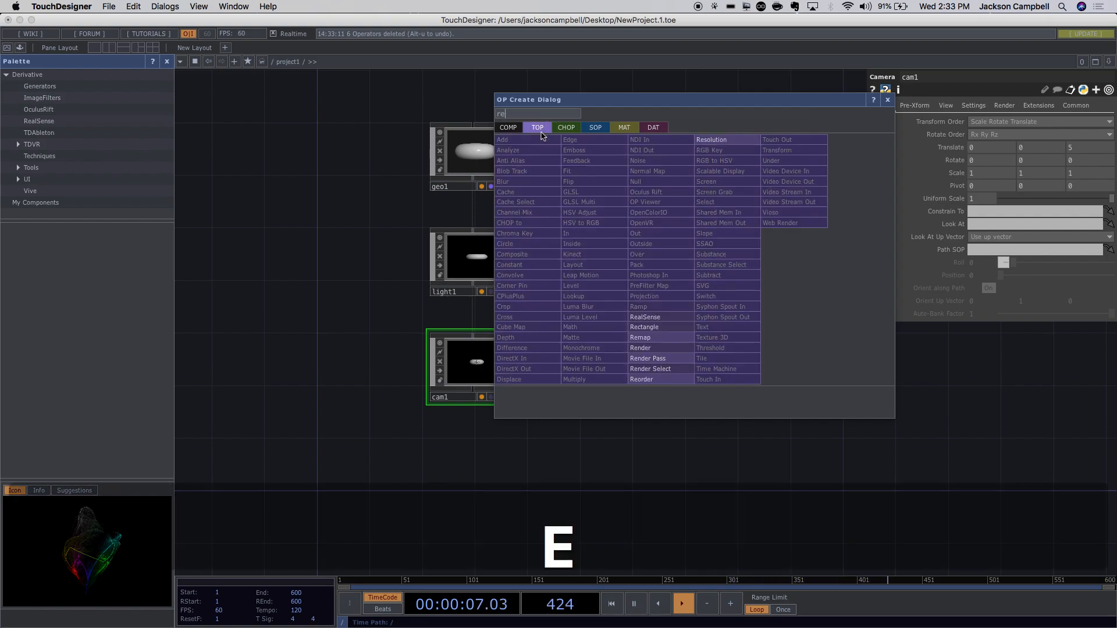
pyautogui.click(645, 348)
pyautogui.click(690, 270)
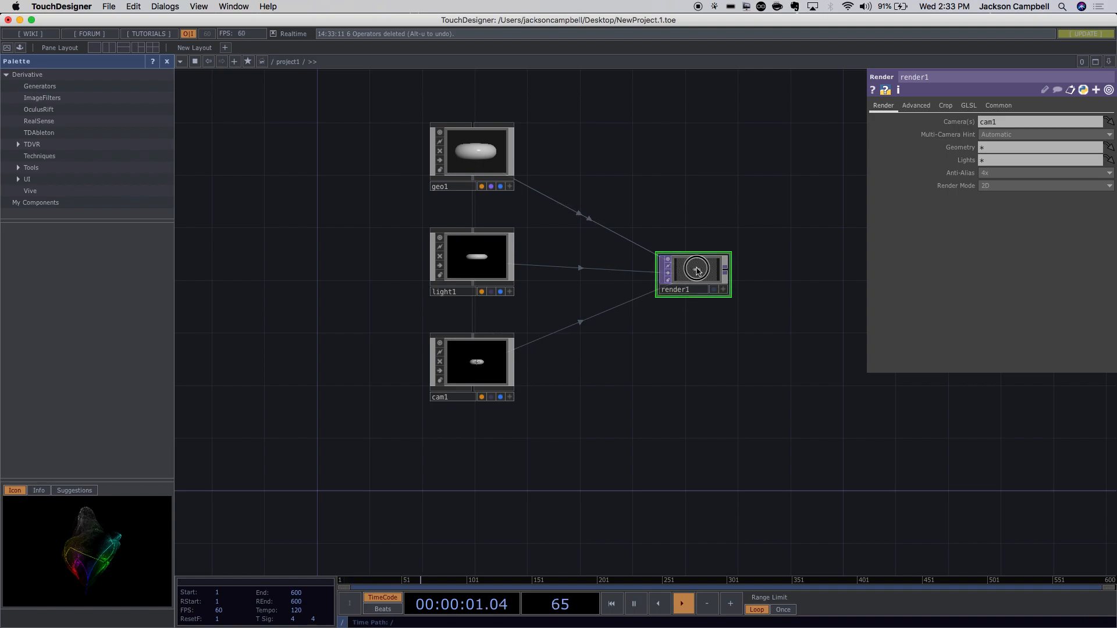
pyautogui.moveTo(692, 271); pyautogui.dragTo(652, 271)
pyautogui.scroll(5, 705, 276)
pyautogui.scroll(-3, 706, 274)
pyautogui.scroll(-5, 796, 368)
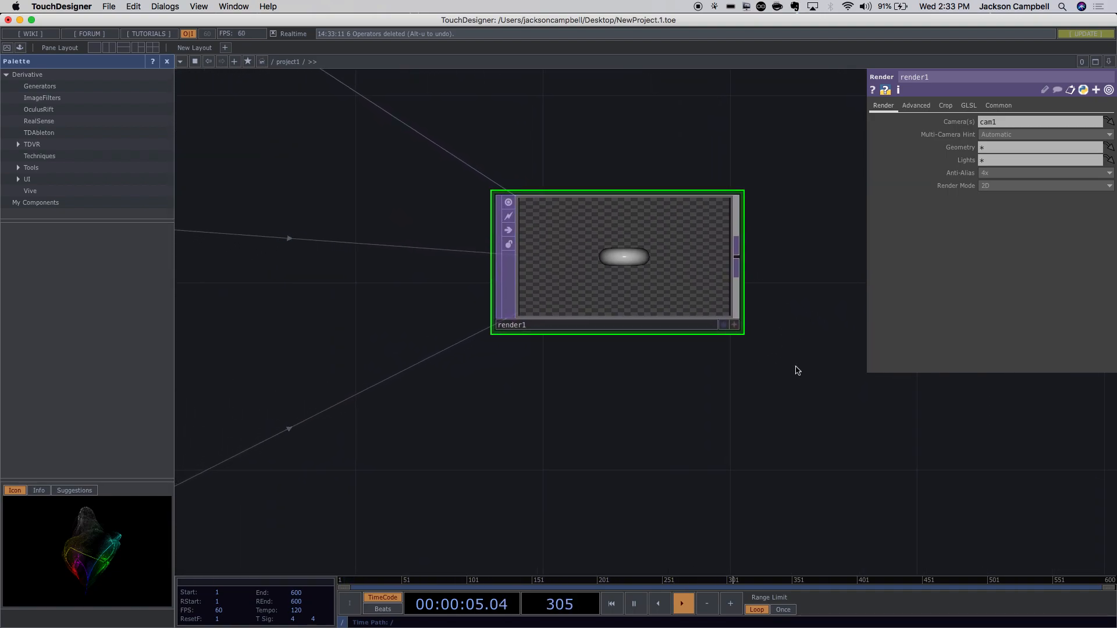
pyautogui.moveTo(805, 390); pyautogui.dragTo(681, 401)
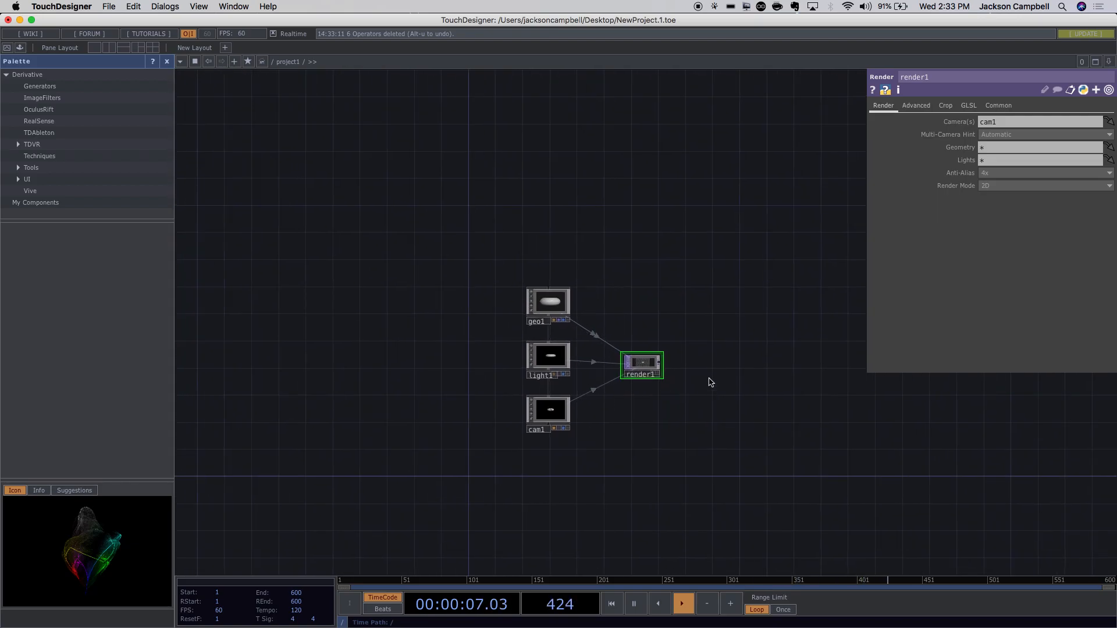
# Add a Null TOP, null1, beside render1.
pyautogui.press('Tab')
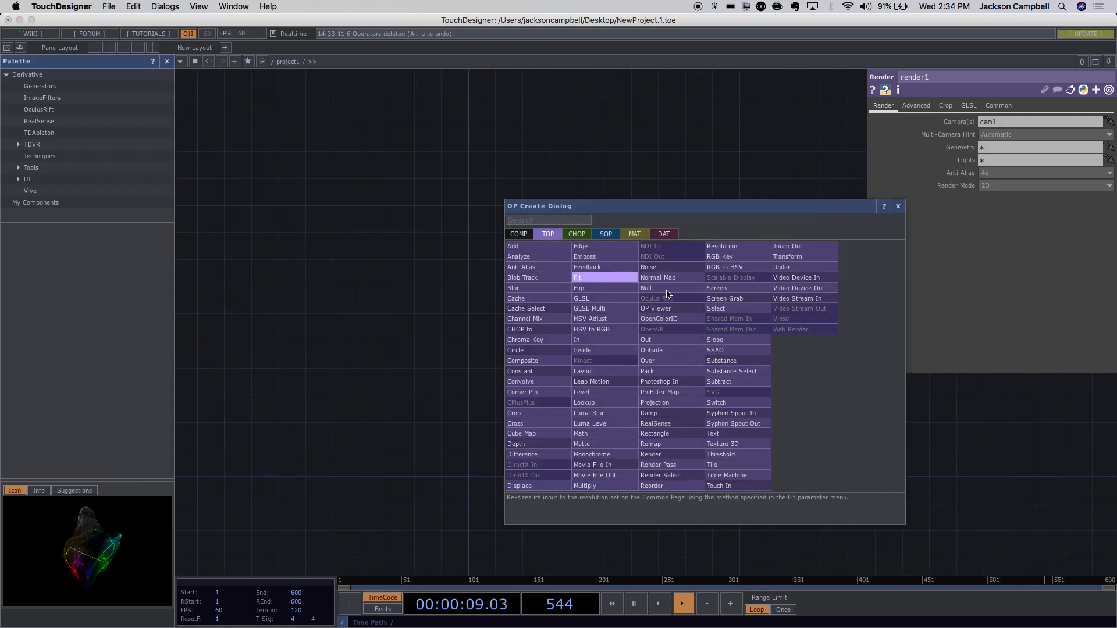
pyautogui.press('u')
pyautogui.press('l')
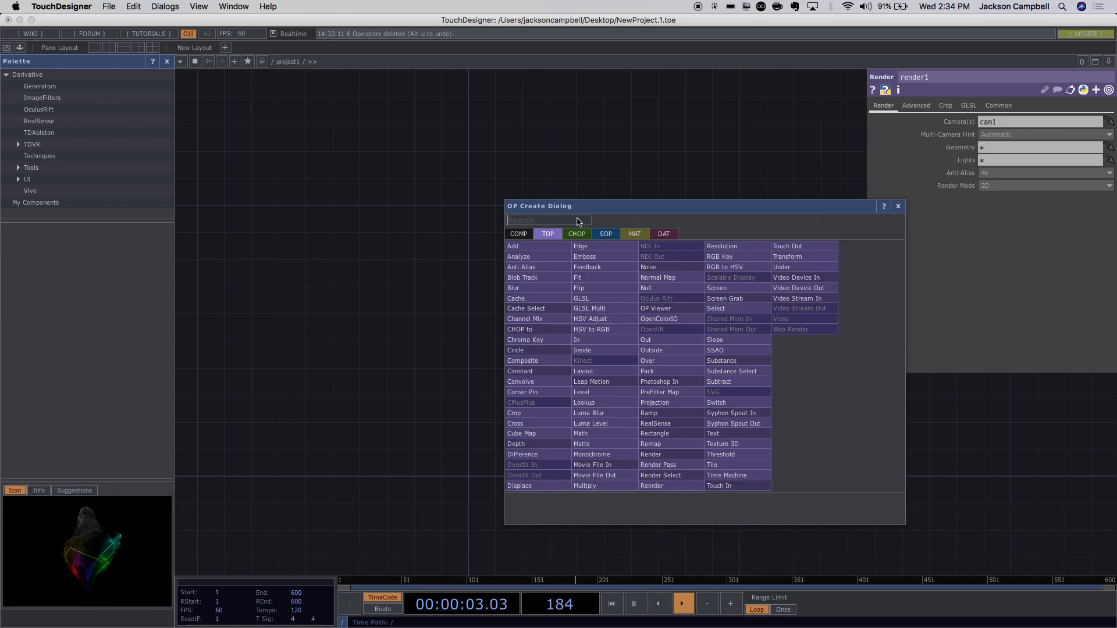
pyautogui.write('null')
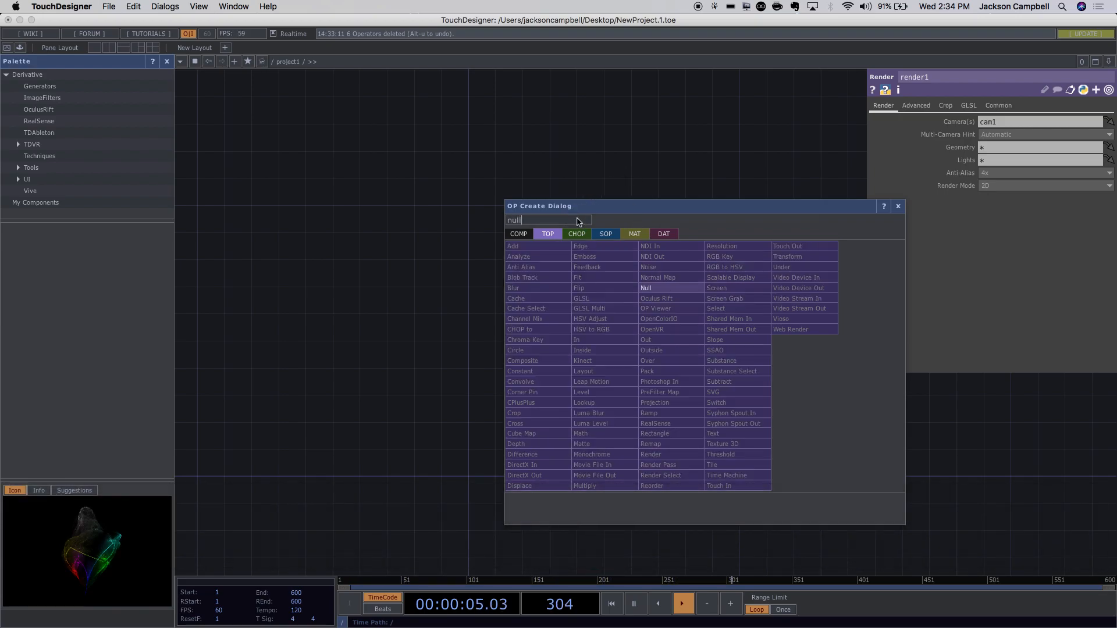
pyautogui.click(658, 291)
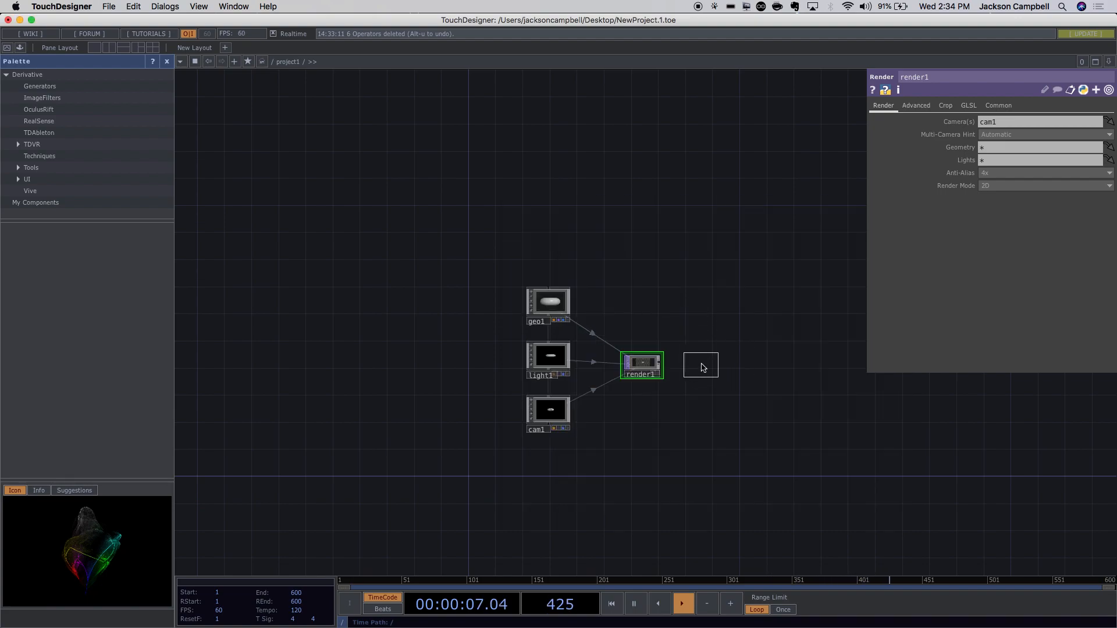
pyautogui.click(703, 362)
# Wire render1's output into null1 and reposition null1.
pyautogui.scroll(2, 674, 382)
pyautogui.scroll(2, 674, 383)
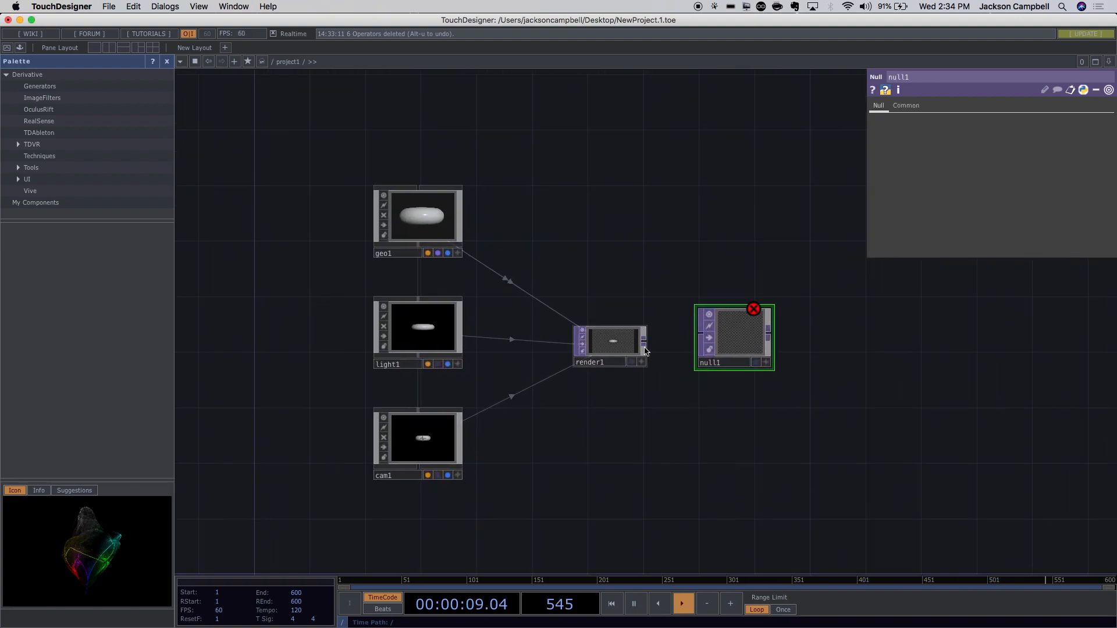
pyautogui.click(648, 343)
pyautogui.moveTo(648, 344); pyautogui.dragTo(703, 338)
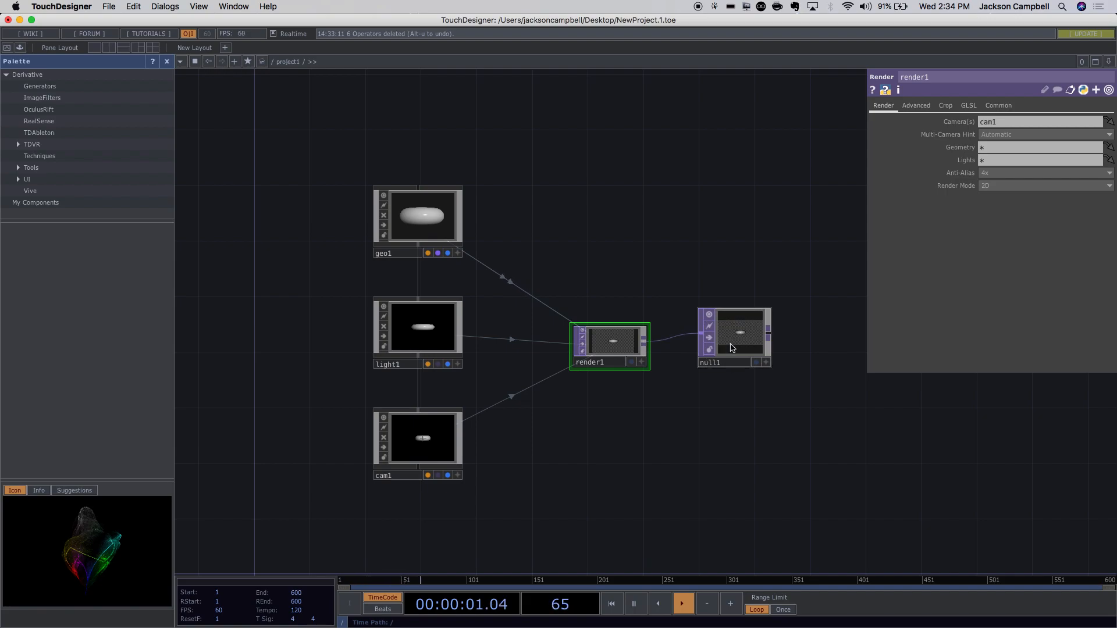
pyautogui.scroll(3, 813, 412)
pyautogui.moveTo(605, 309); pyautogui.dragTo(658, 307)
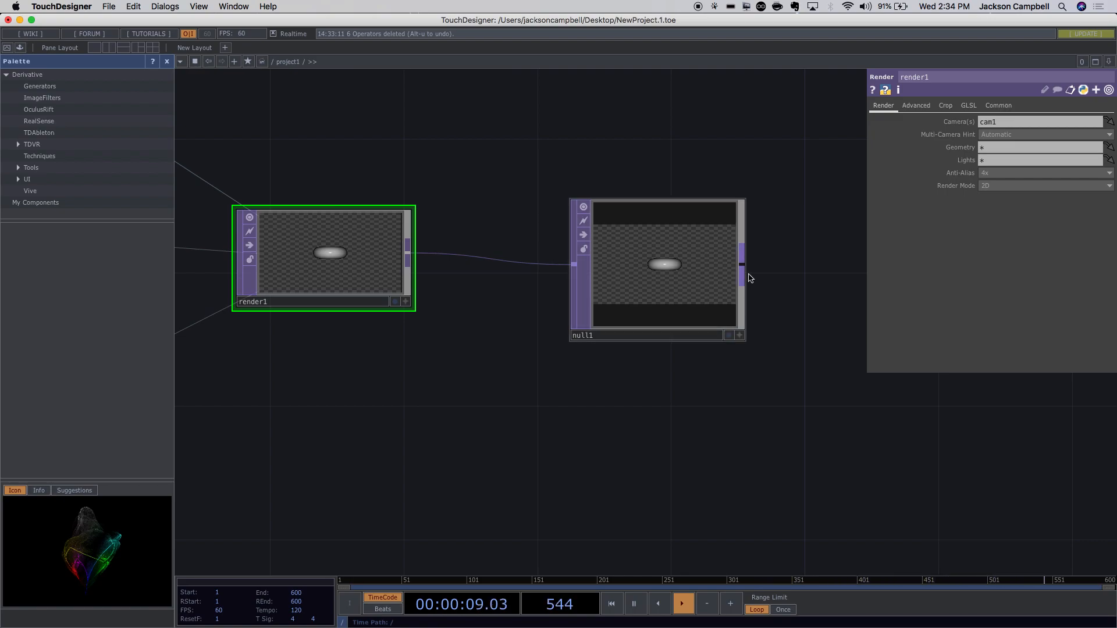
pyautogui.moveTo(669, 315); pyautogui.dragTo(673, 276)
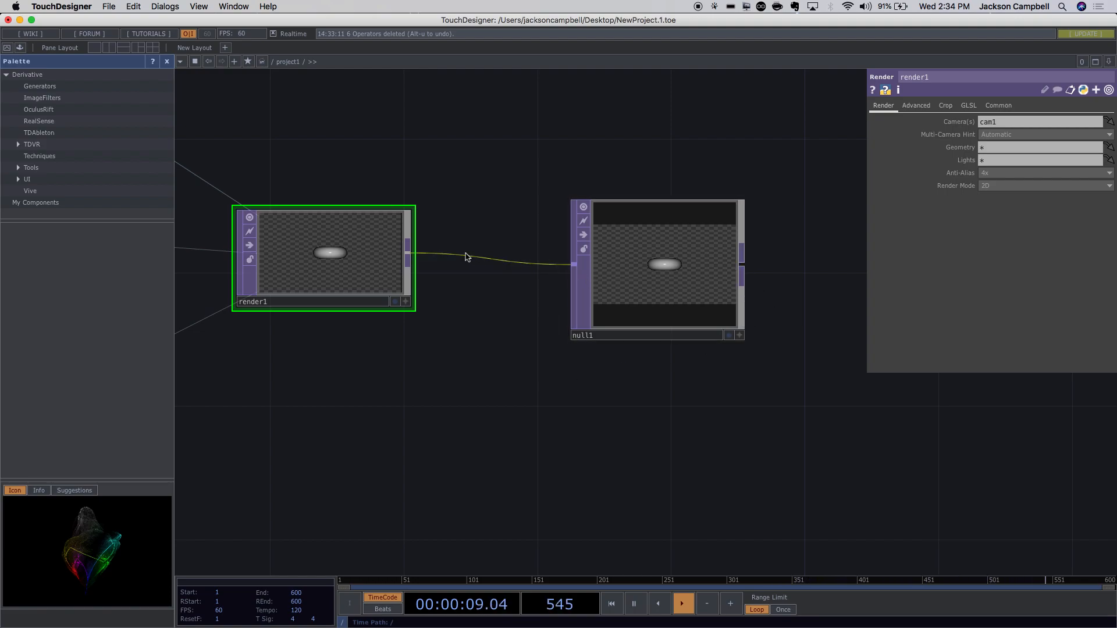
pyautogui.rightClick(413, 256)
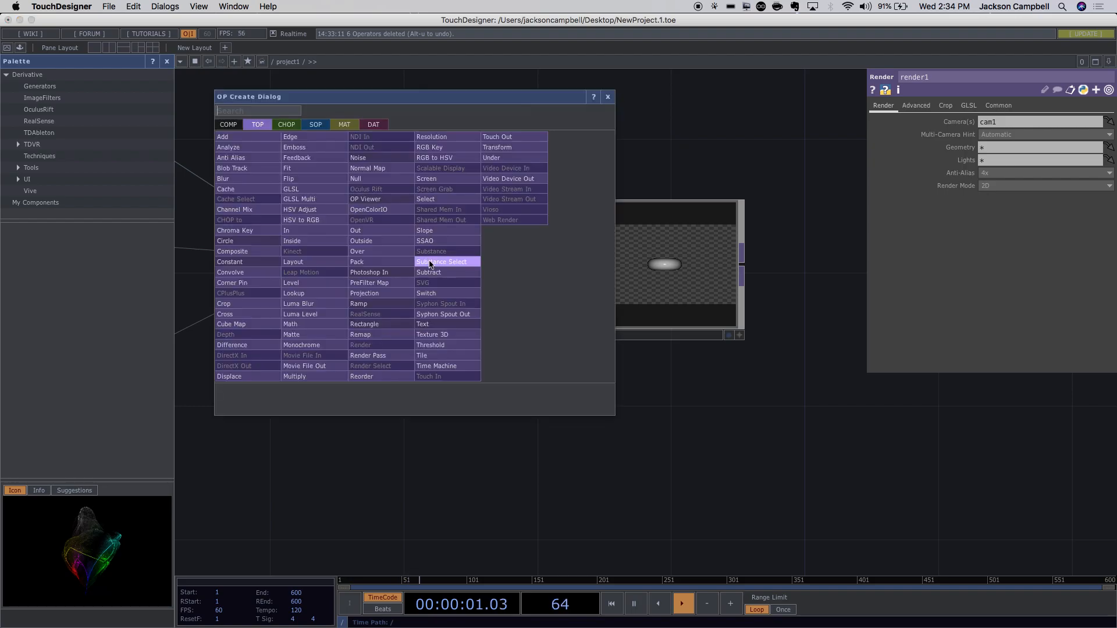
# Insert a Slope TOP after render1, then delete slope1 again.
pyautogui.click(455, 241)
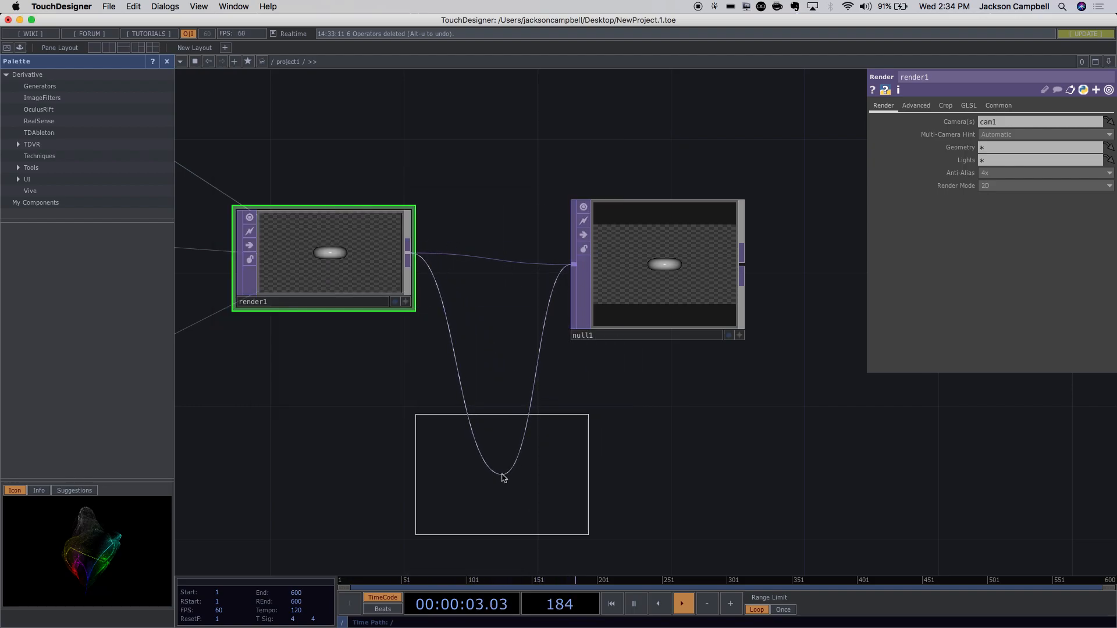
pyautogui.click(501, 477)
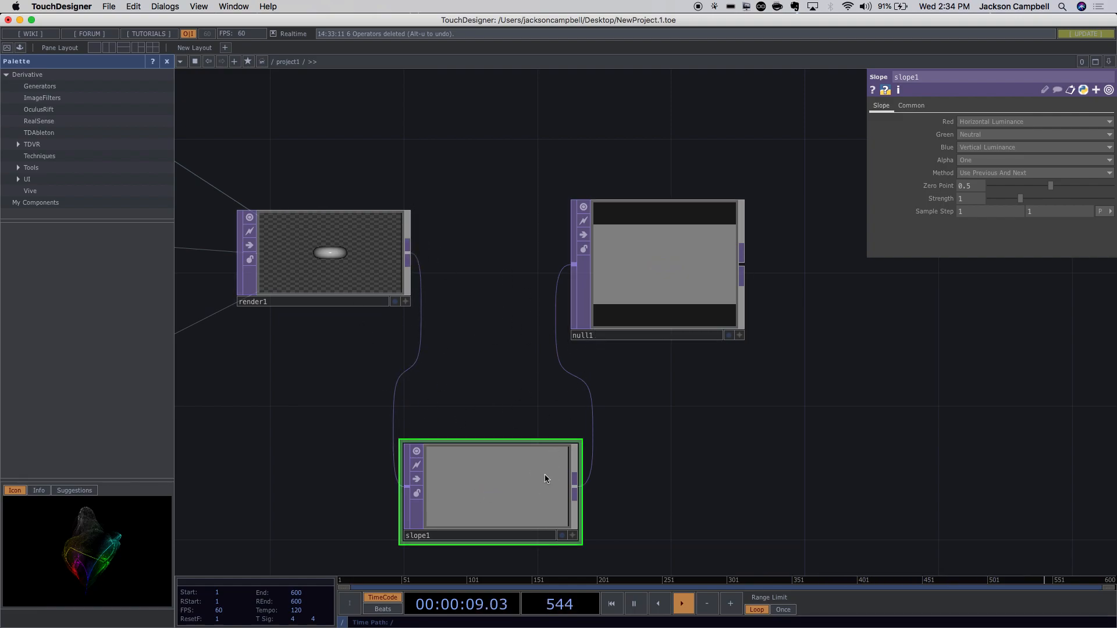
pyautogui.press('BackSpace')
# Add a temporary null2 wired after null1, delete it, and nudge null1 right.
pyautogui.press('Tab')
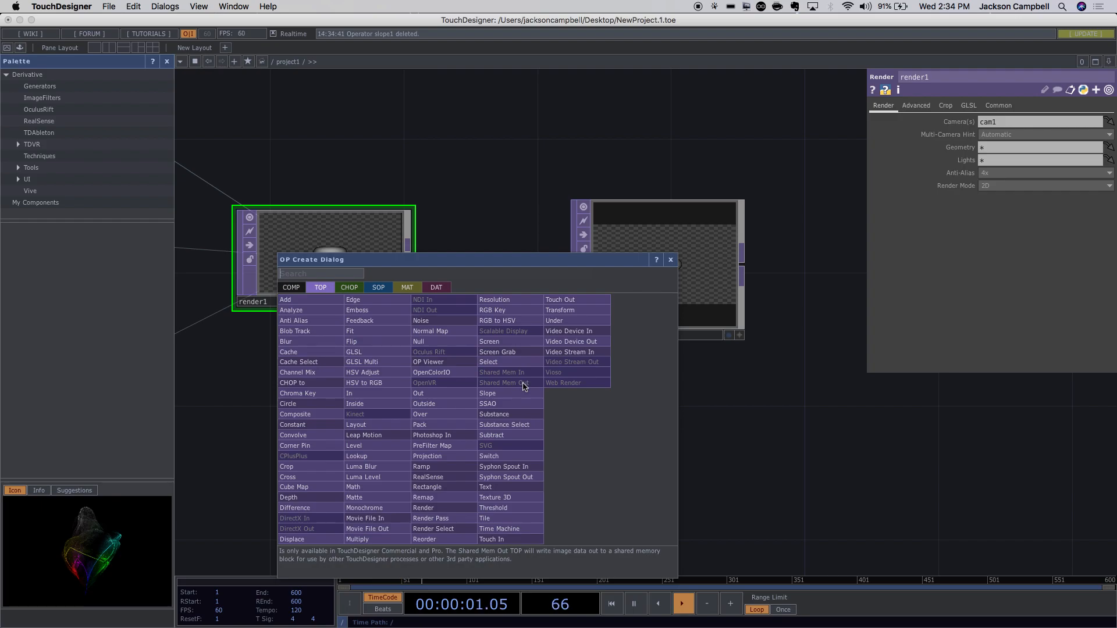
pyautogui.write('nu')
pyautogui.click(433, 342)
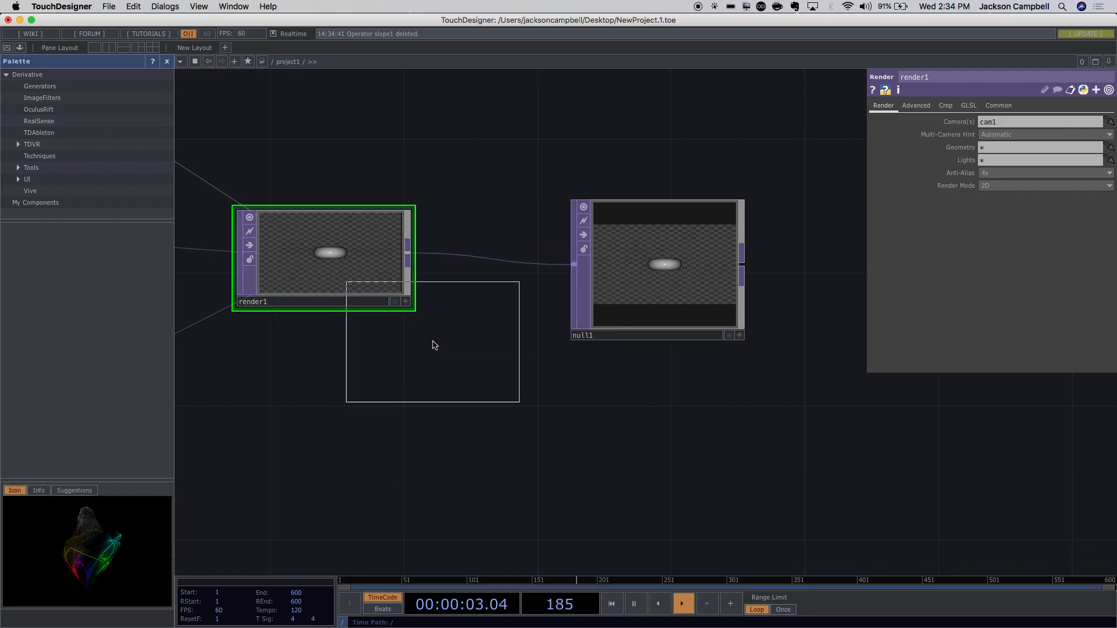
pyautogui.click(590, 470)
pyautogui.moveTo(638, 444); pyautogui.dragTo(859, 413)
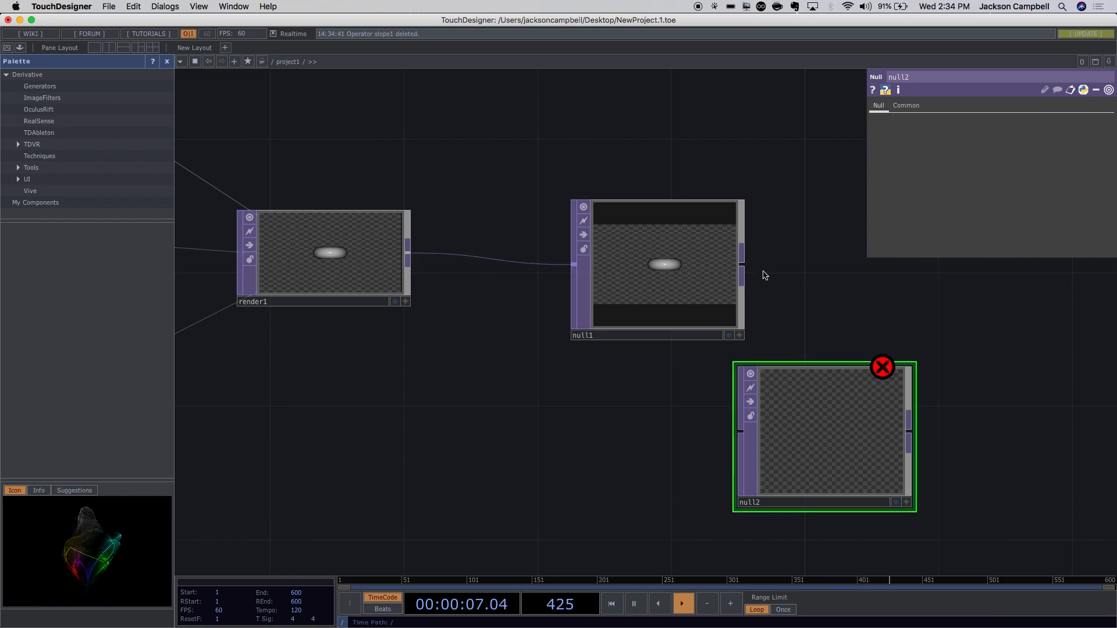
pyautogui.moveTo(744, 262); pyautogui.dragTo(732, 442)
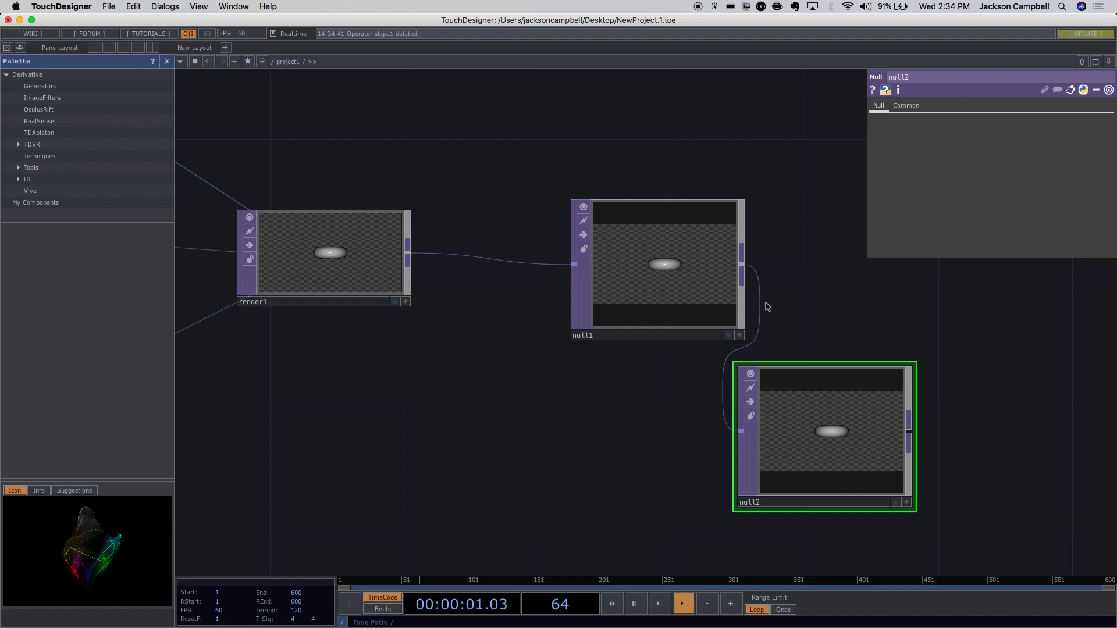
pyautogui.moveTo(763, 307)
pyautogui.press('BackSpace')
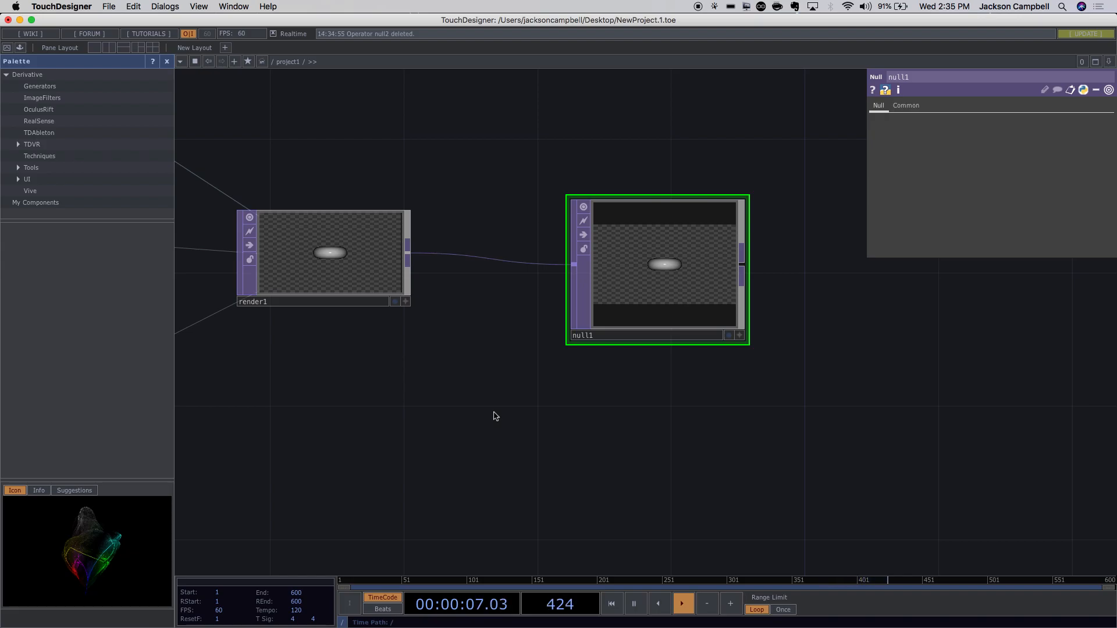
pyautogui.moveTo(635, 314); pyautogui.dragTo(669, 311)
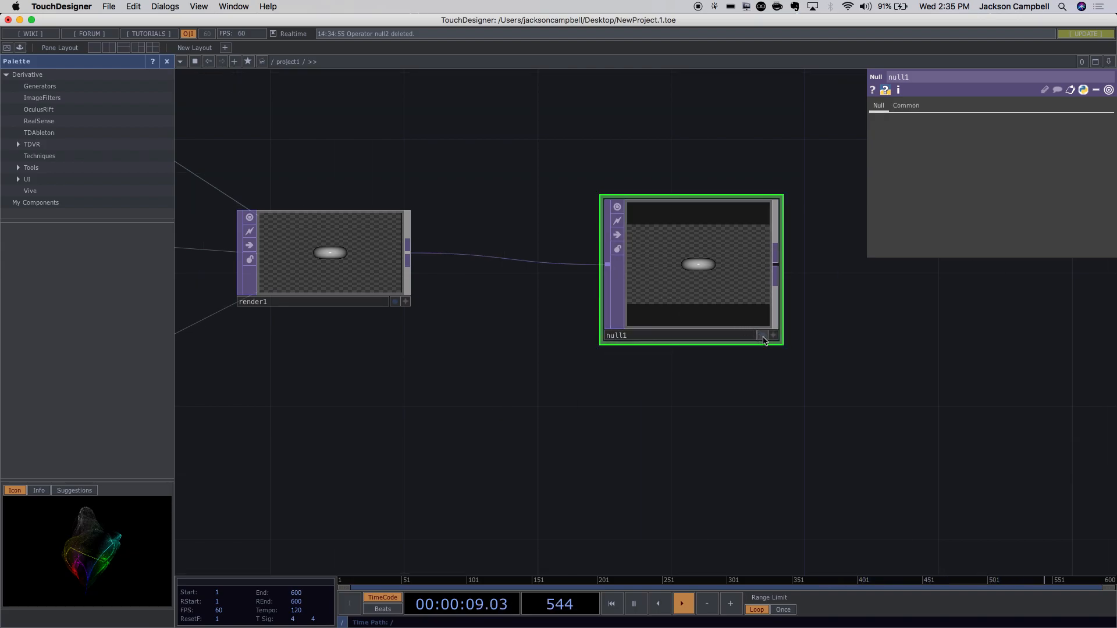
# Turn on null1's display flag to show its render as the network background.
pyautogui.click(762, 335)
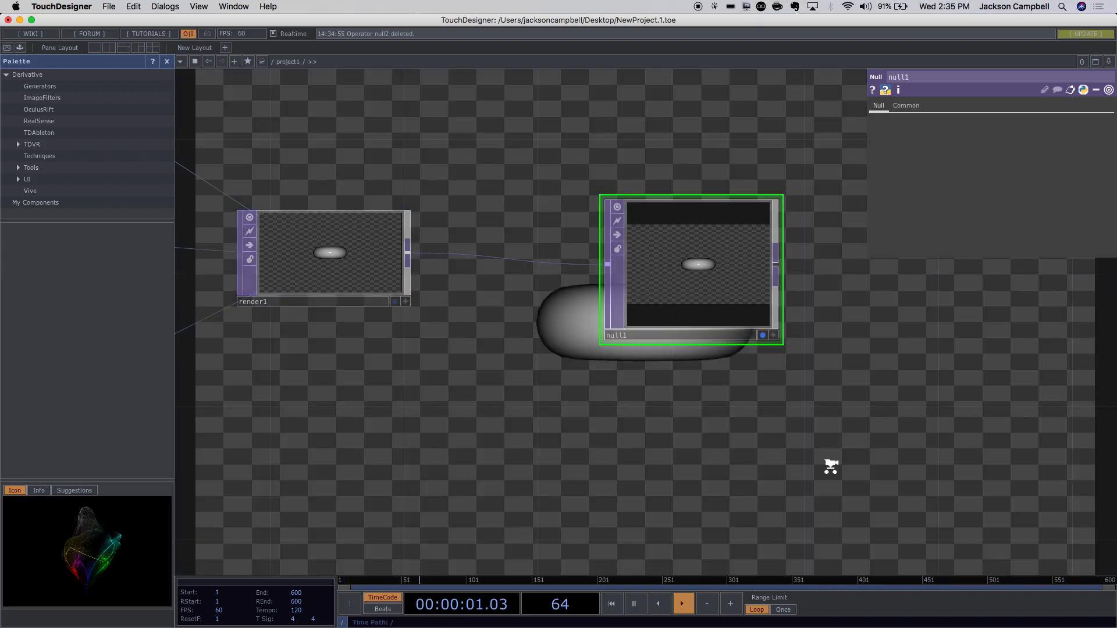
pyautogui.scroll(-5, 831, 467)
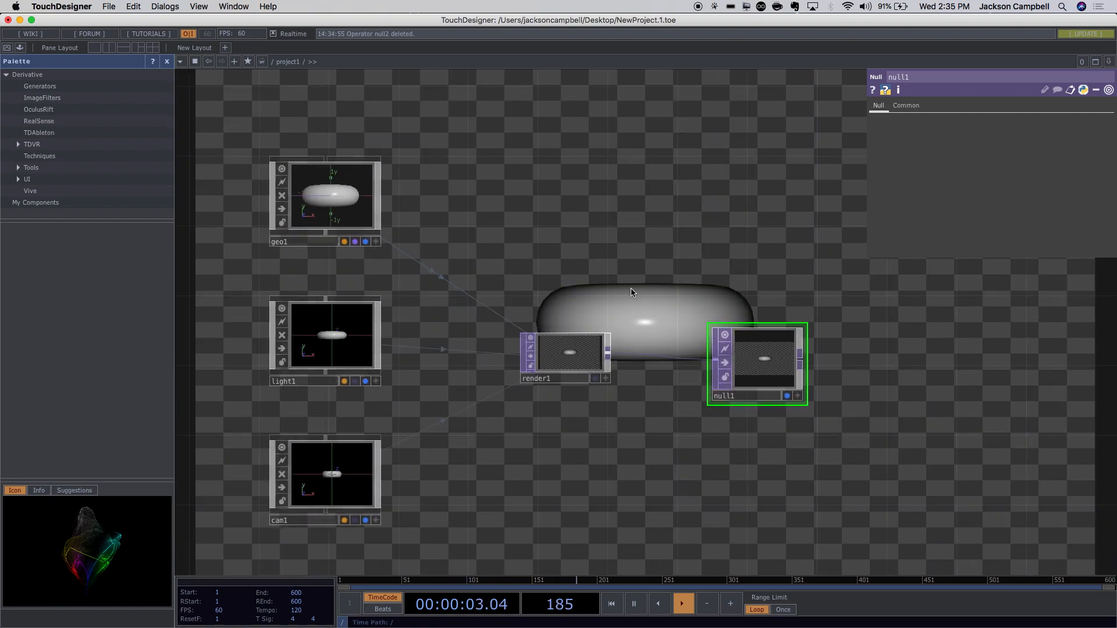
pyautogui.scroll(-2, 633, 292)
pyautogui.moveTo(649, 420); pyautogui.dragTo(765, 404)
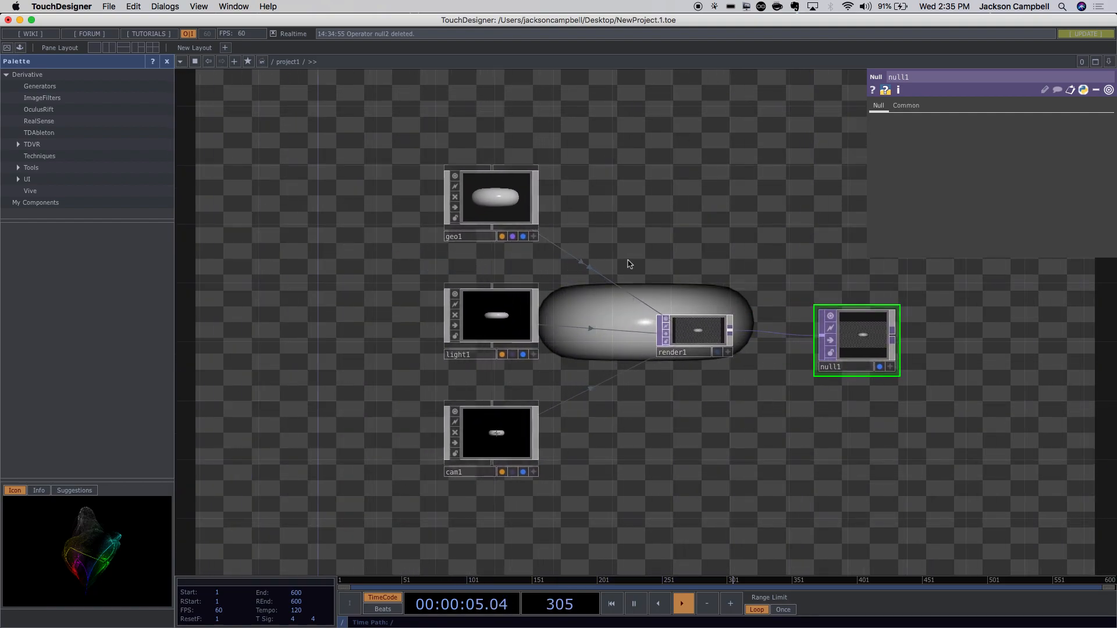
pyautogui.scroll(3, 640, 256)
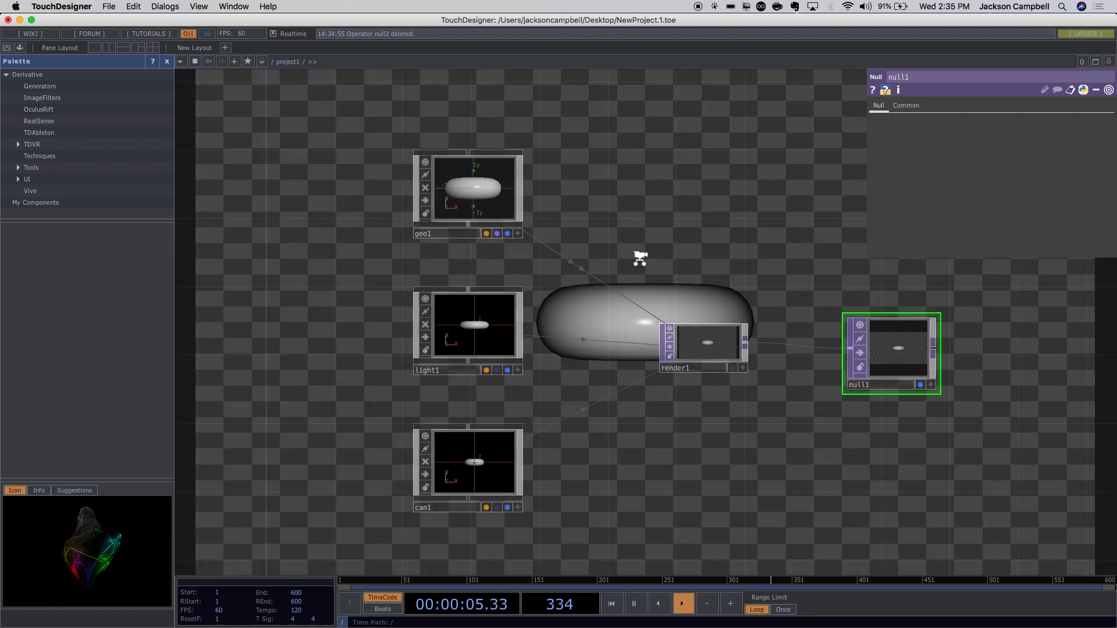
# Dive inside geo1 to view its default torus1.
pyautogui.click(445, 191)
pyautogui.press('i')
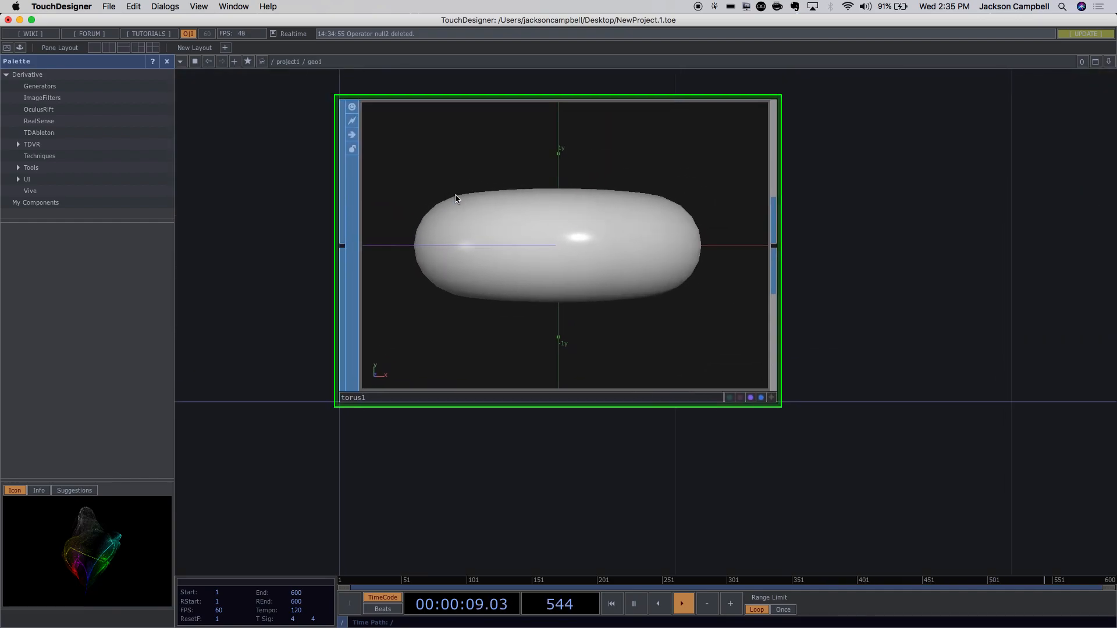
pyautogui.scroll(-5, 695, 362)
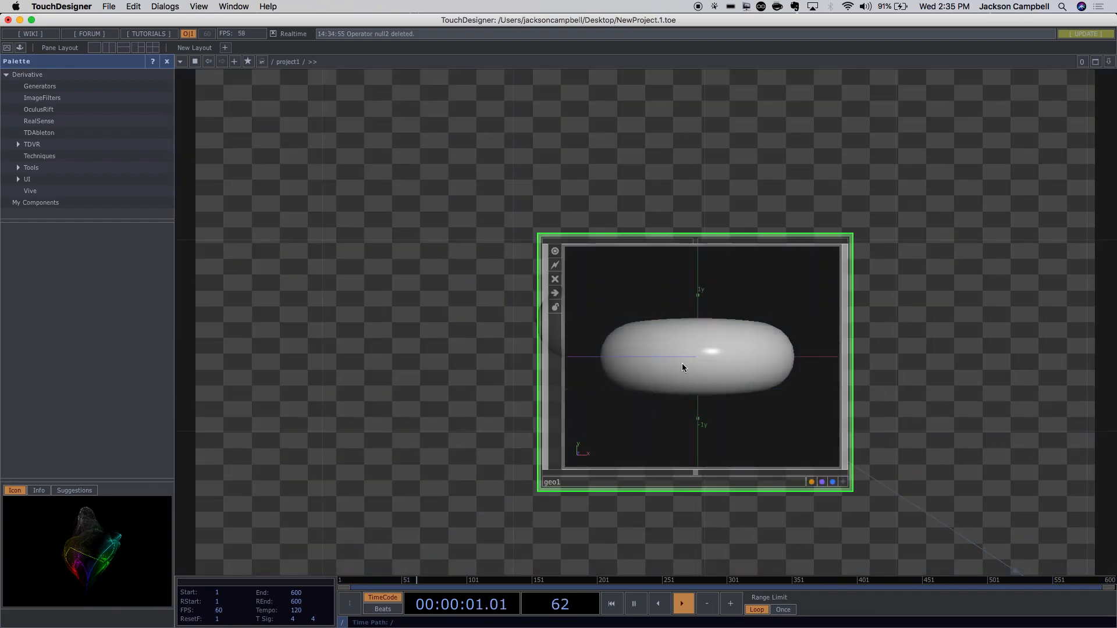
pyautogui.scroll(5, 636, 375)
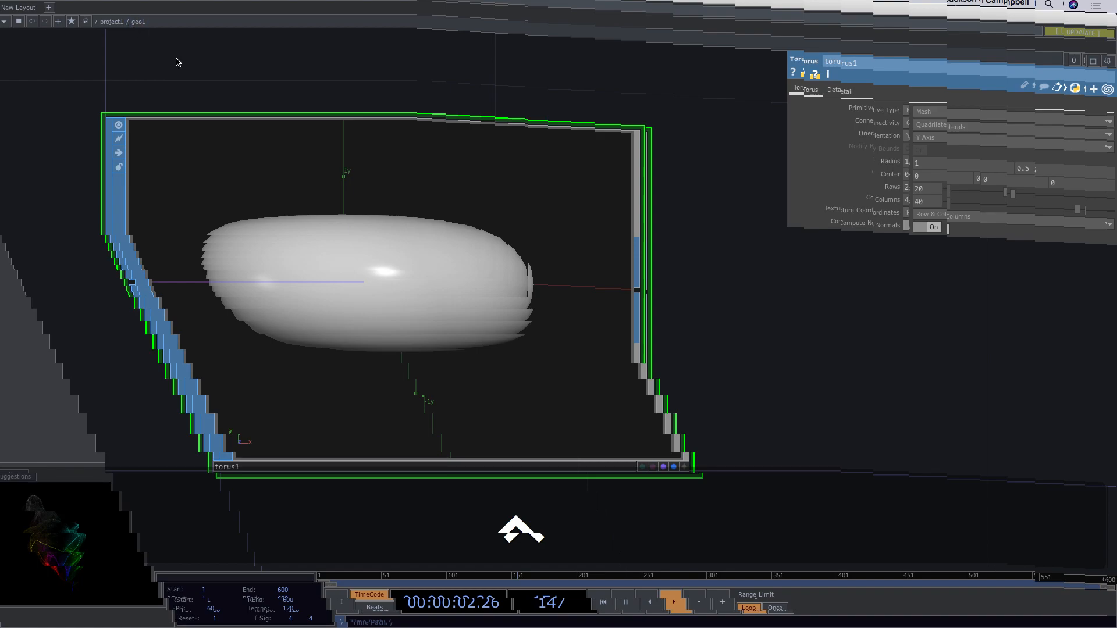
pyautogui.scroll(3, 177, 59)
pyautogui.scroll(-8, 176, 58)
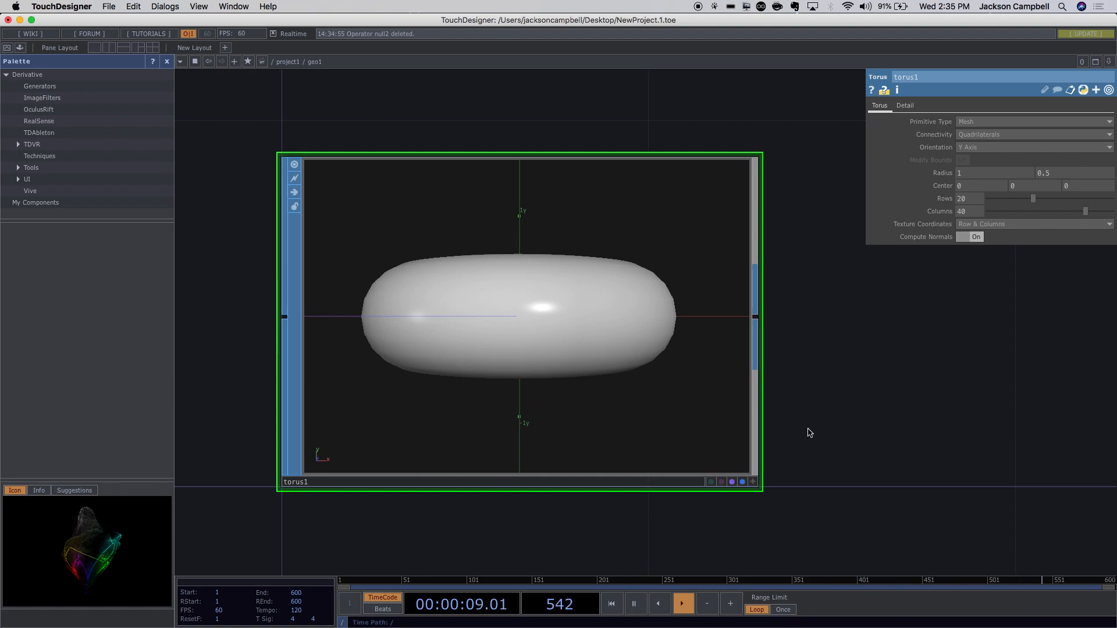
pyautogui.scroll(-10, 751, 343)
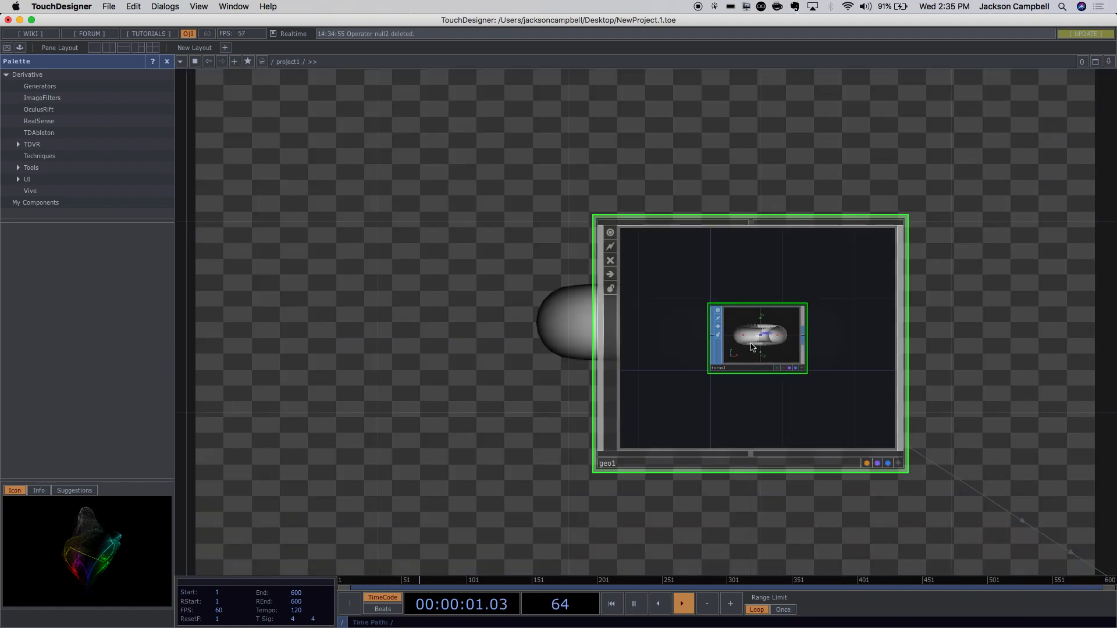
pyautogui.scroll(10, 778, 361)
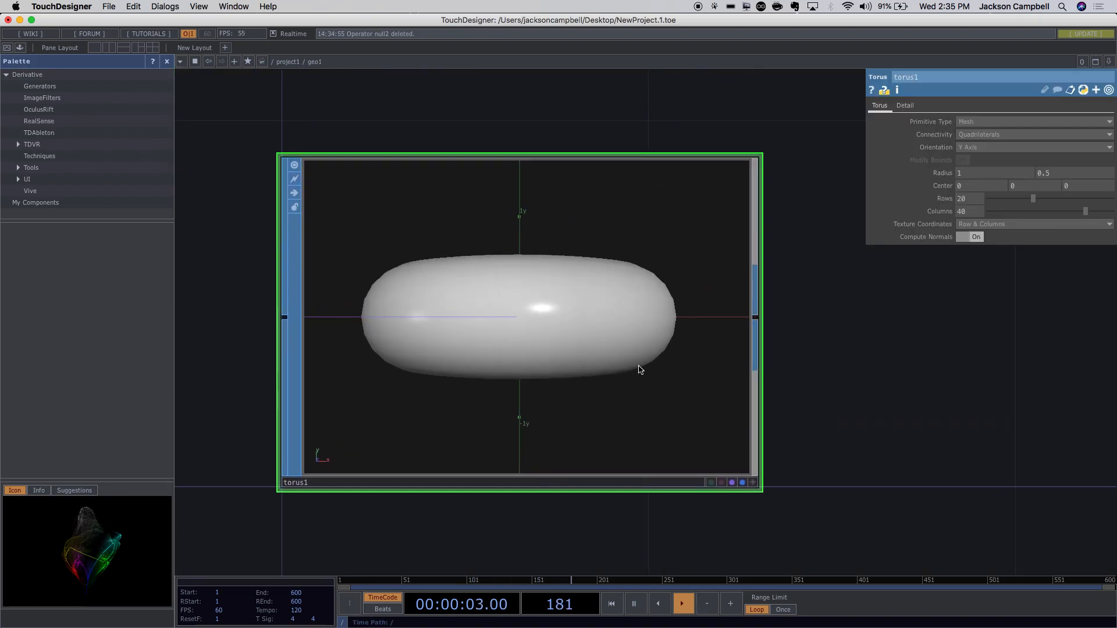
pyautogui.moveTo(638, 365)
pyautogui.mouseDown()
pyautogui.moveTo(624, 281)
pyautogui.moveTo(635, 349)
pyautogui.mouseUp()
# Delete torus1, add a Sphere SOP named sphere1, and turn on its Render flag.
pyautogui.press('BackSpace')
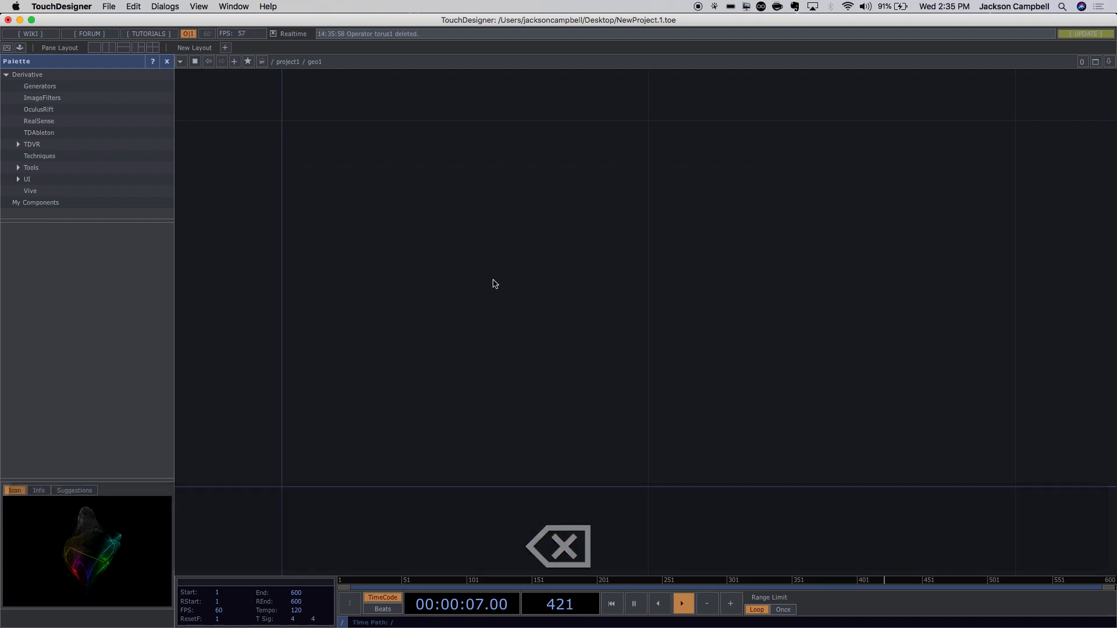
pyautogui.press('Tab')
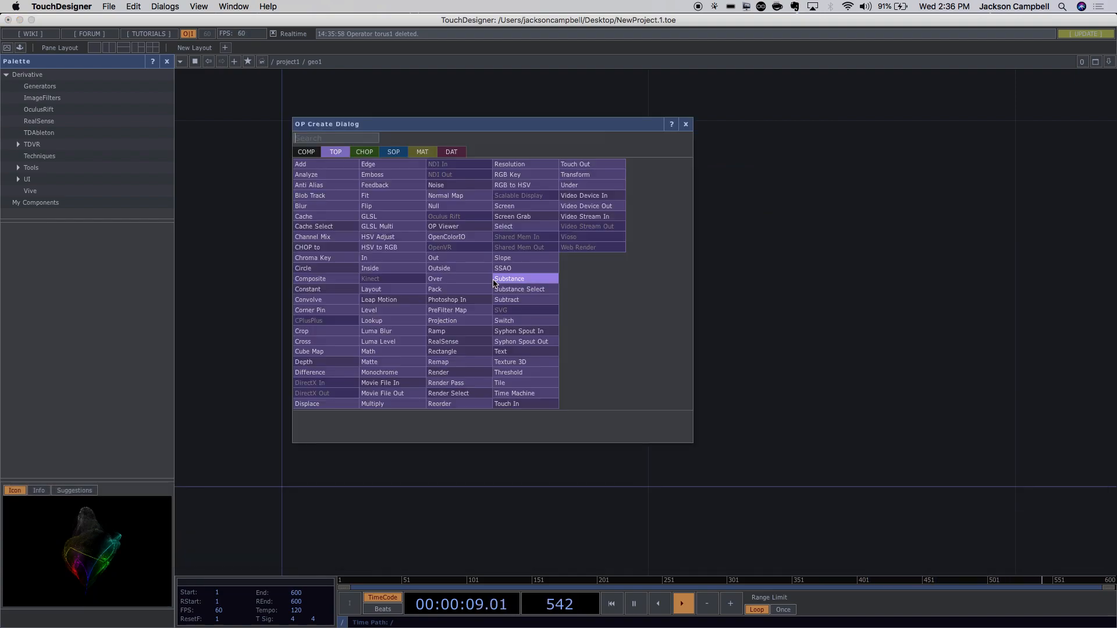
pyautogui.click(390, 153)
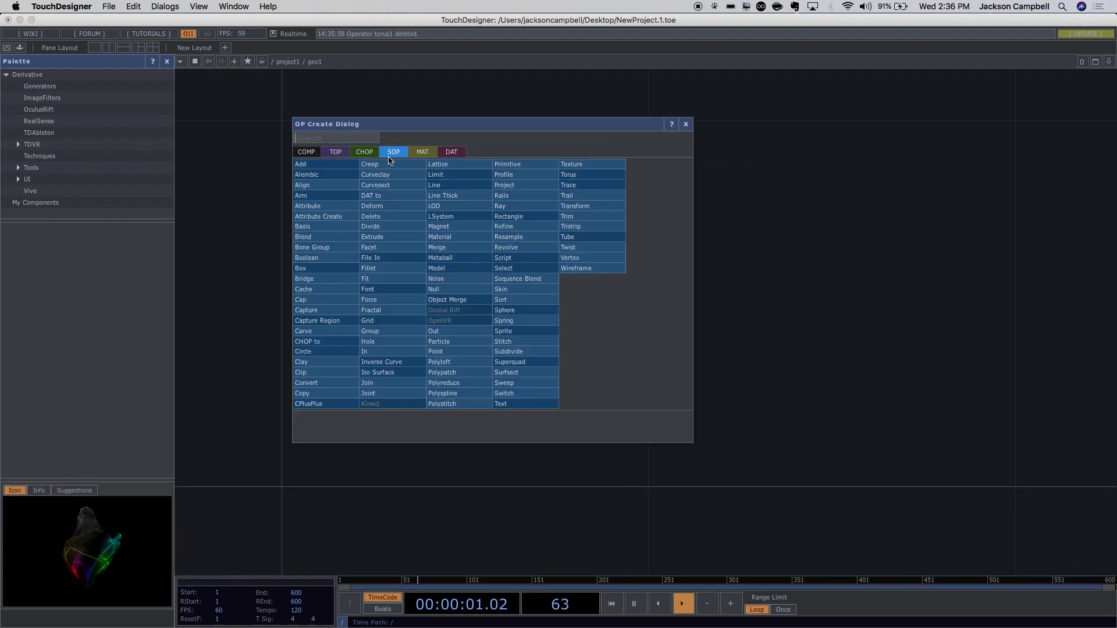
pyautogui.write('sph')
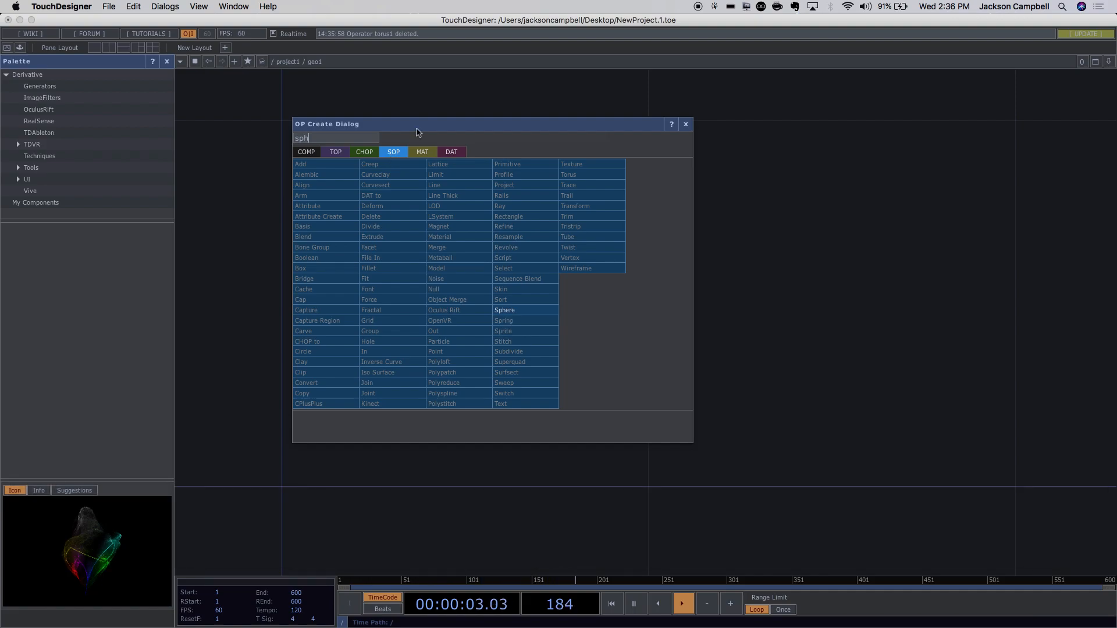
pyautogui.click(505, 310)
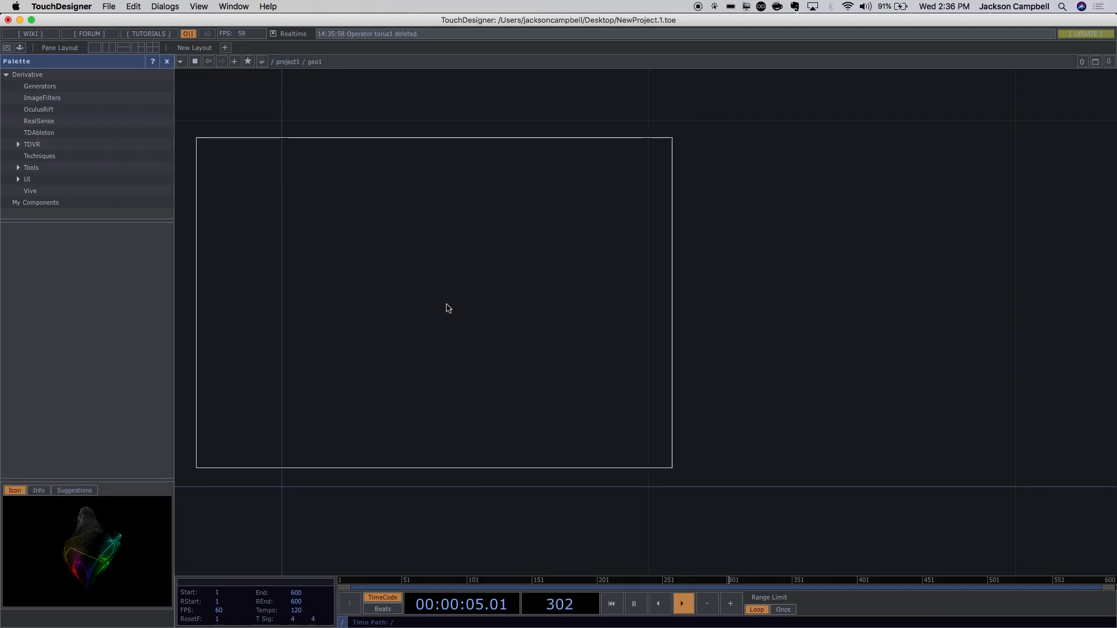
pyautogui.click(447, 308)
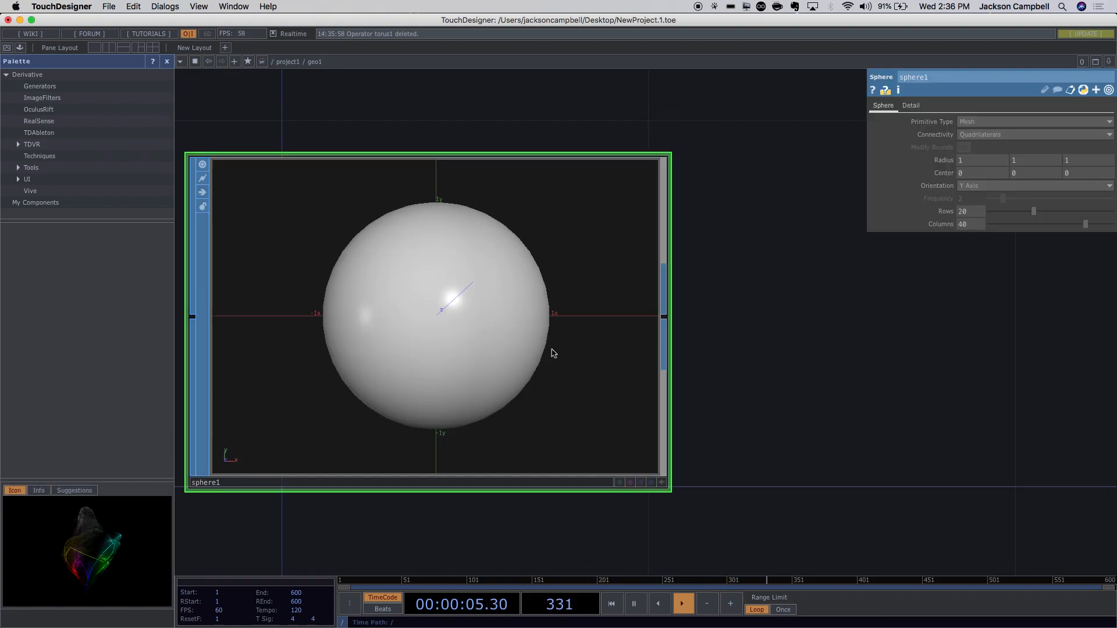
pyautogui.click(641, 483)
pyautogui.scroll(-5, 778, 465)
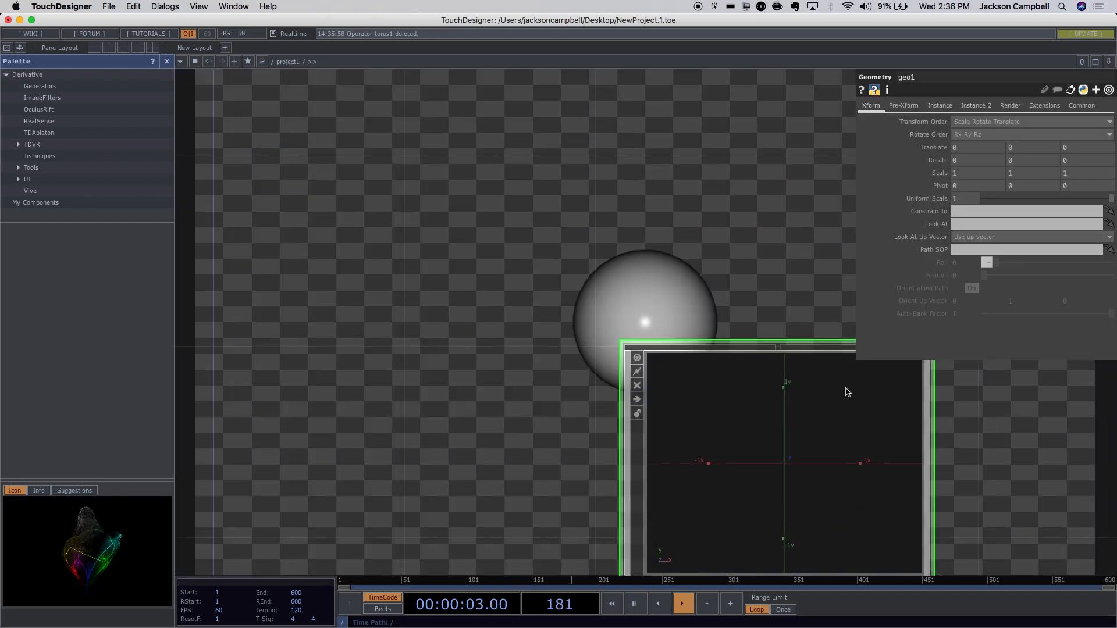
pyautogui.moveTo(710, 279); pyautogui.dragTo(383, 170)
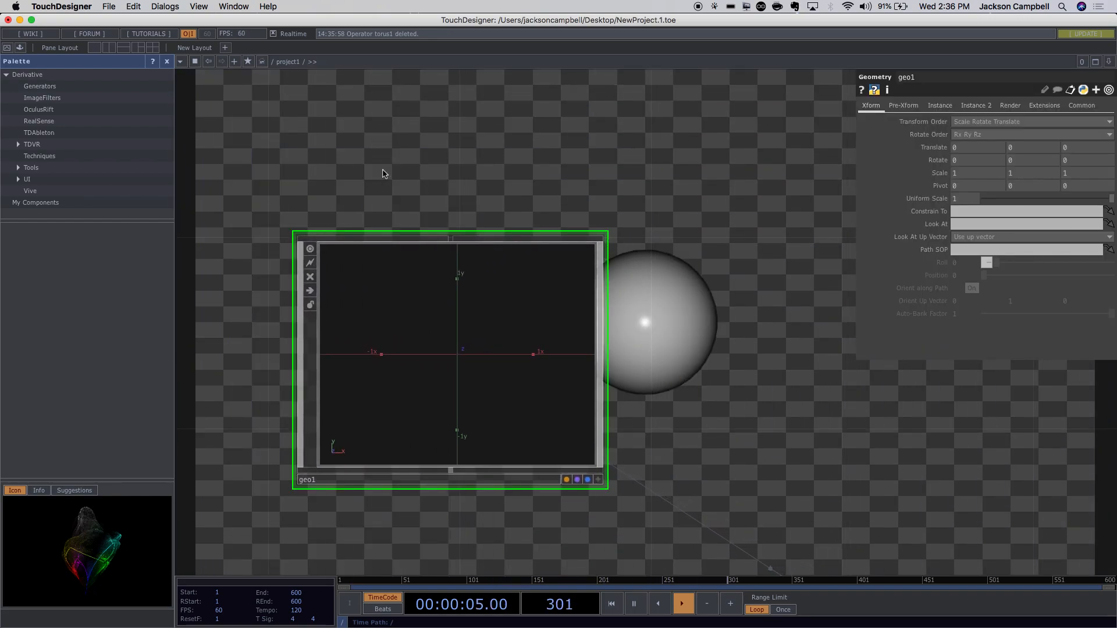
pyautogui.scroll(4, 444, 351)
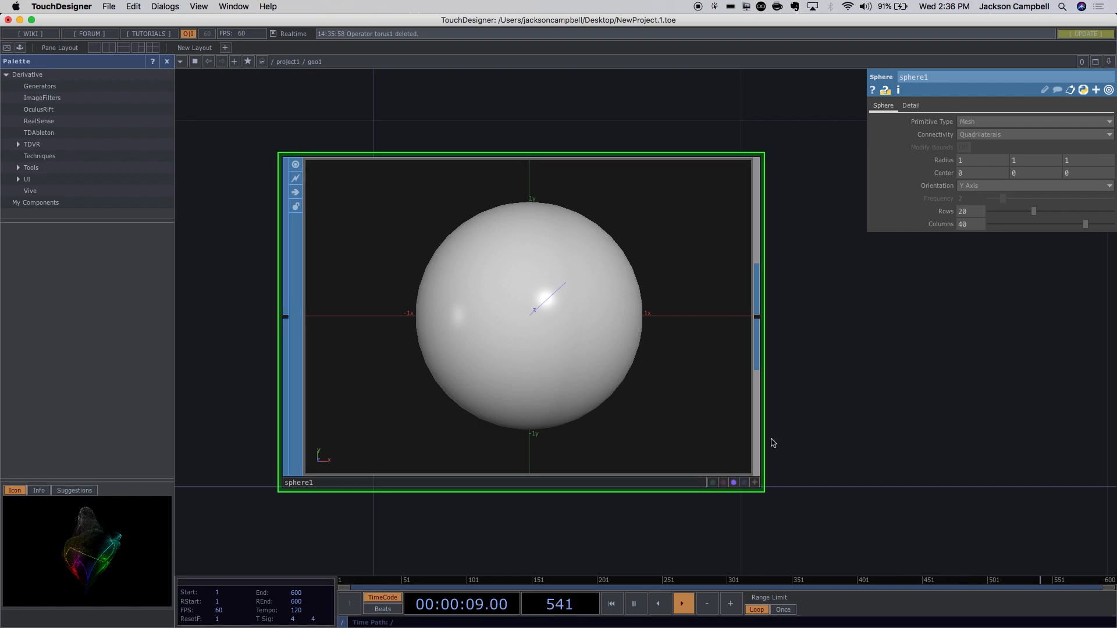
pyautogui.moveTo(696, 407); pyautogui.dragTo(623, 444)
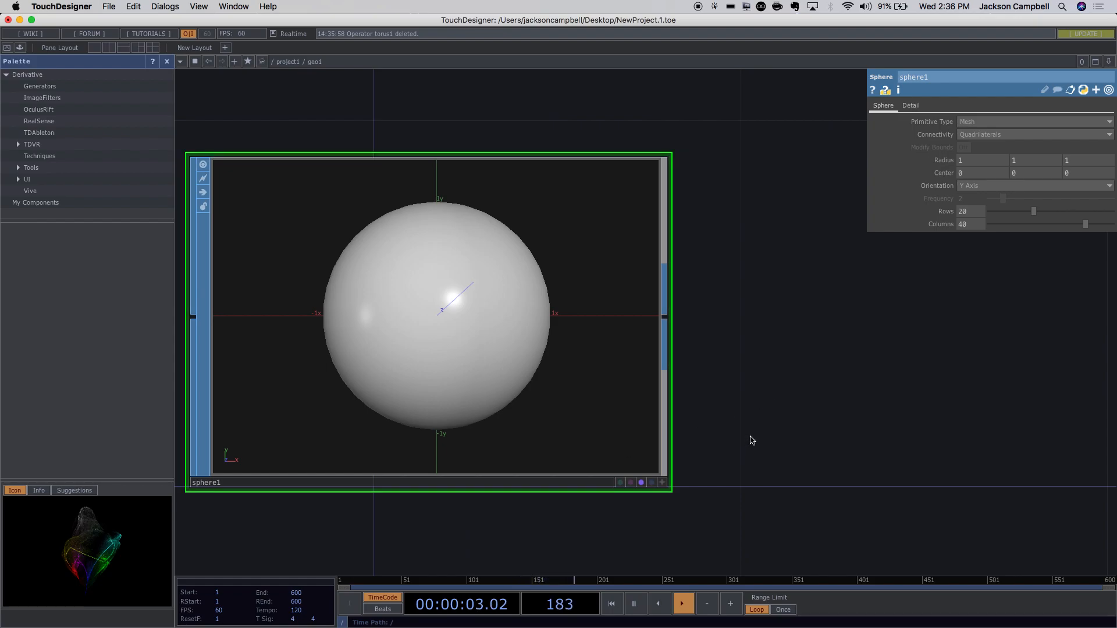
pyautogui.scroll(-3, 750, 440)
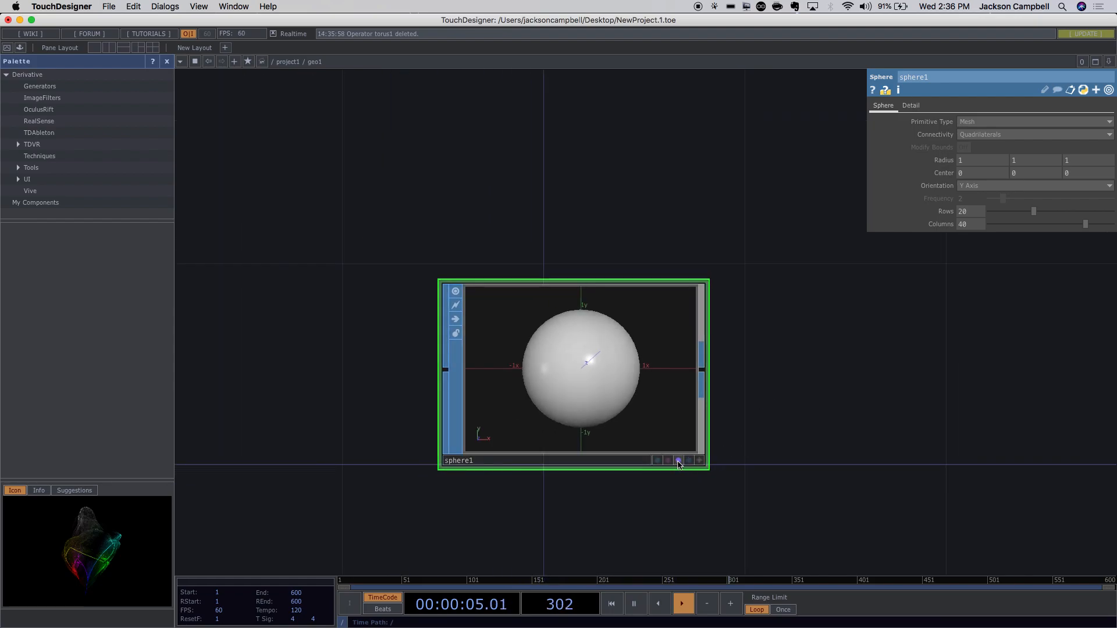
# Add a Null SOP, null1, wired after sphere1 and placed to its right.
pyautogui.press('Tab')
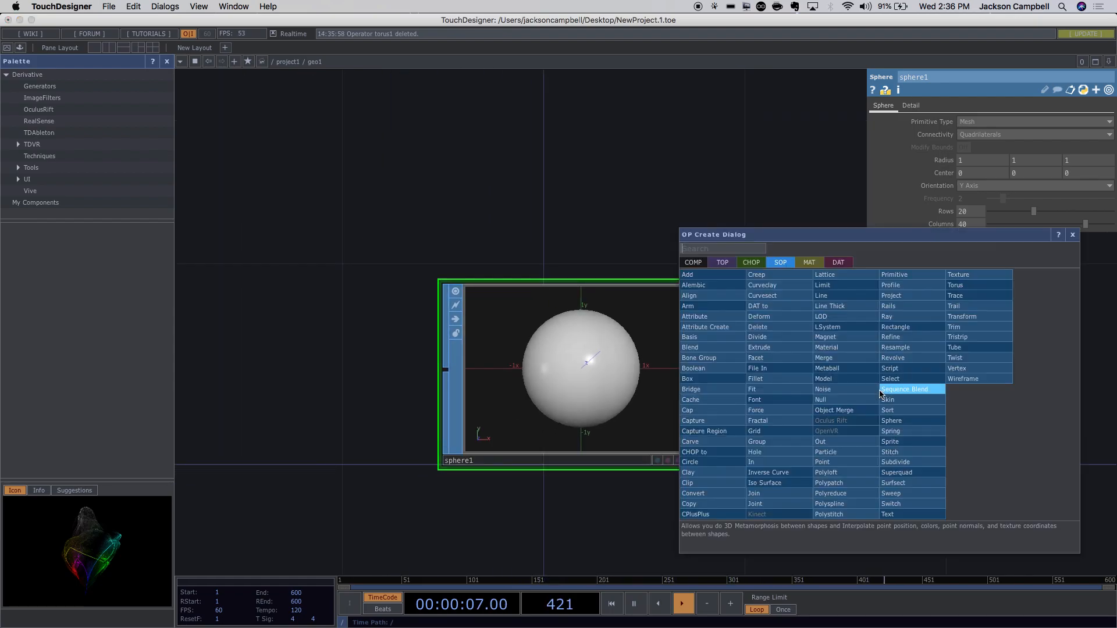
pyautogui.write('null')
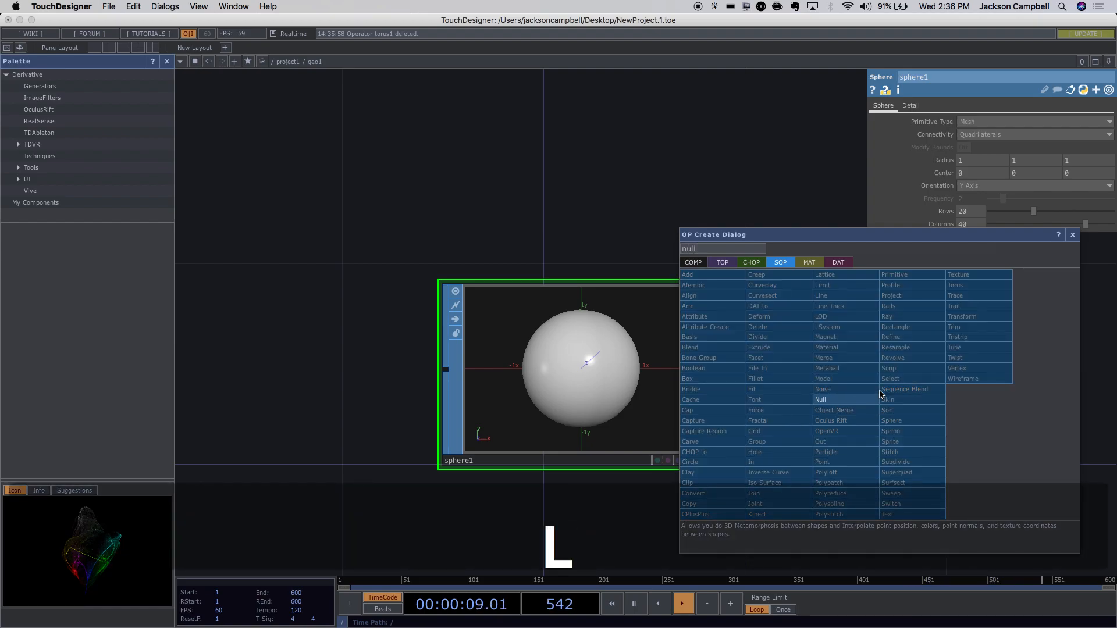
pyautogui.press('Return')
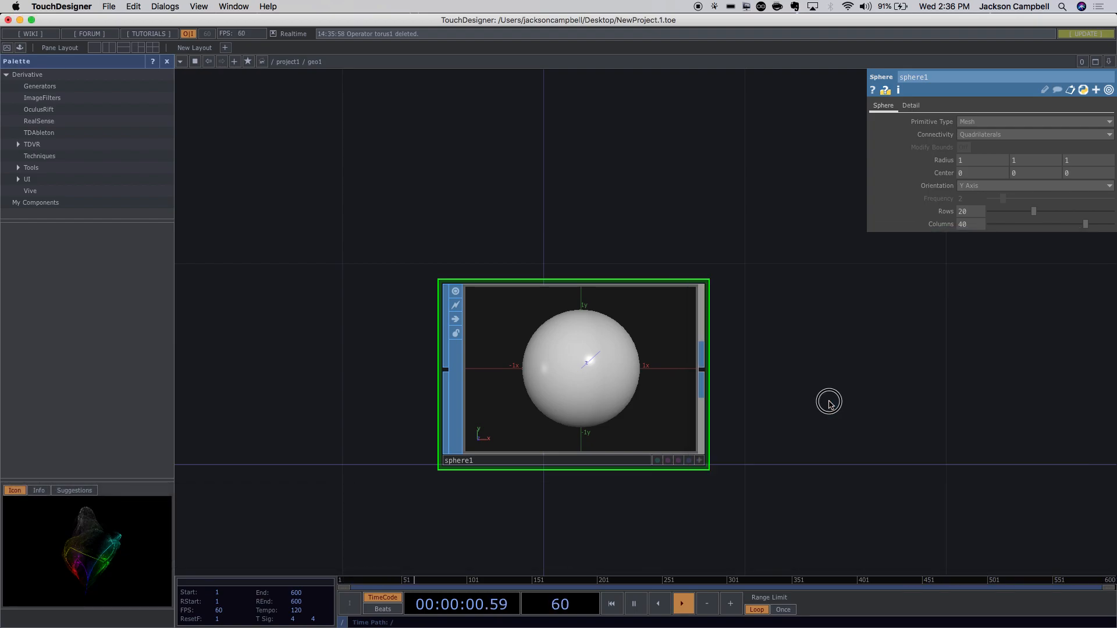
pyautogui.click(1002, 353)
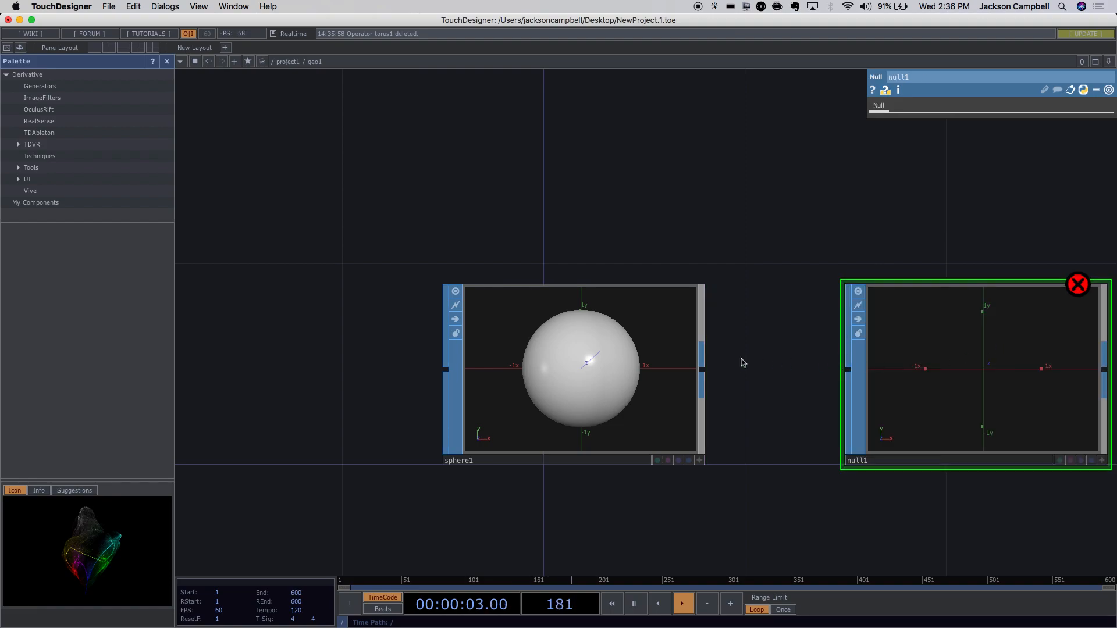
pyautogui.moveTo(704, 372); pyautogui.dragTo(846, 370)
pyautogui.moveTo(941, 393); pyautogui.dragTo(1043, 368)
pyautogui.moveTo(577, 391); pyautogui.dragTo(377, 392)
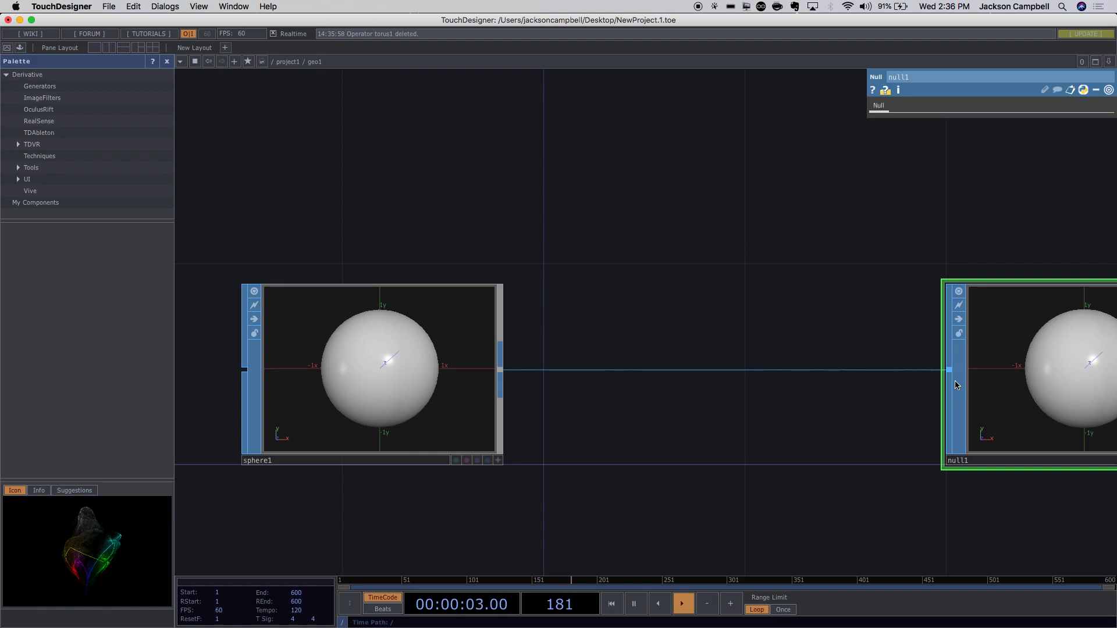
pyautogui.moveTo(889, 453); pyautogui.dragTo(662, 436)
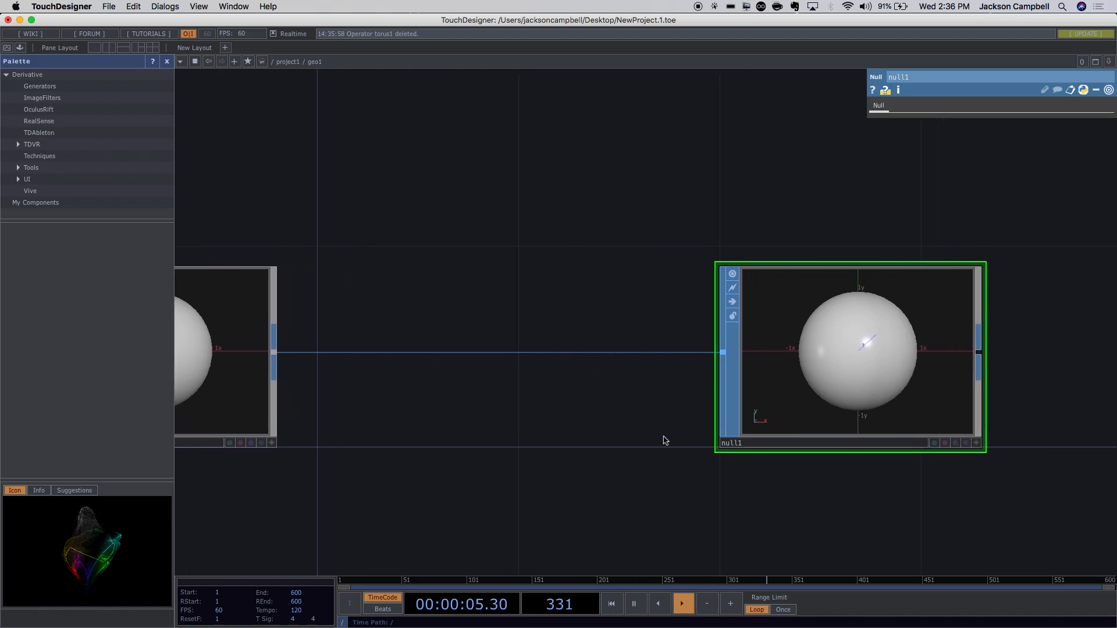
# Make null1 the rendered geometry and search the operator list for 'noi'.
pyautogui.click(957, 445)
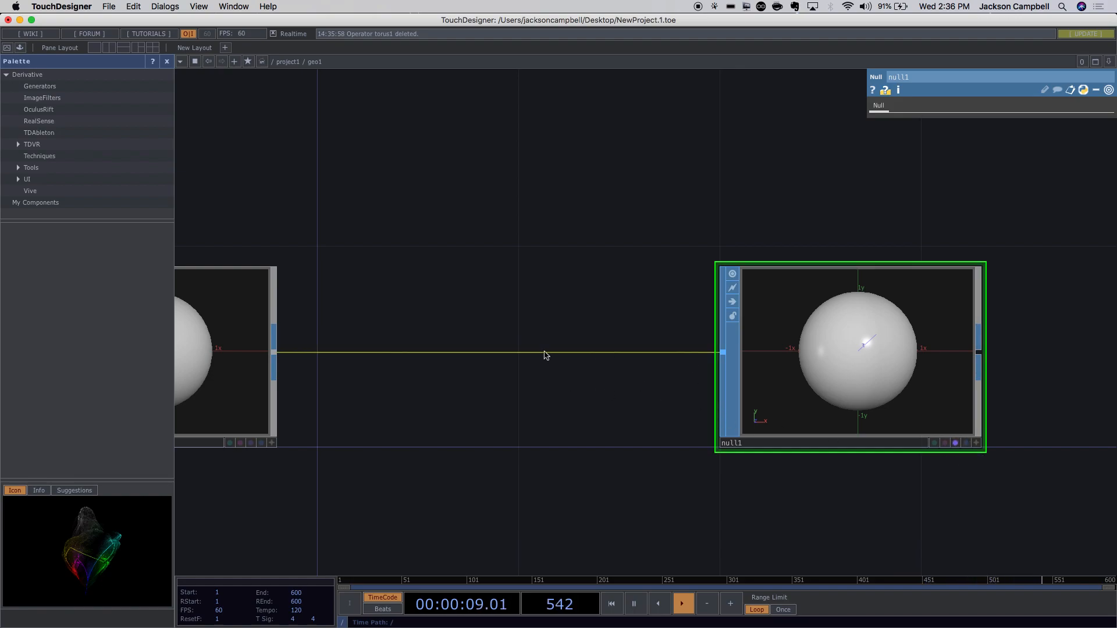
pyautogui.moveTo(568, 482); pyautogui.dragTo(869, 507)
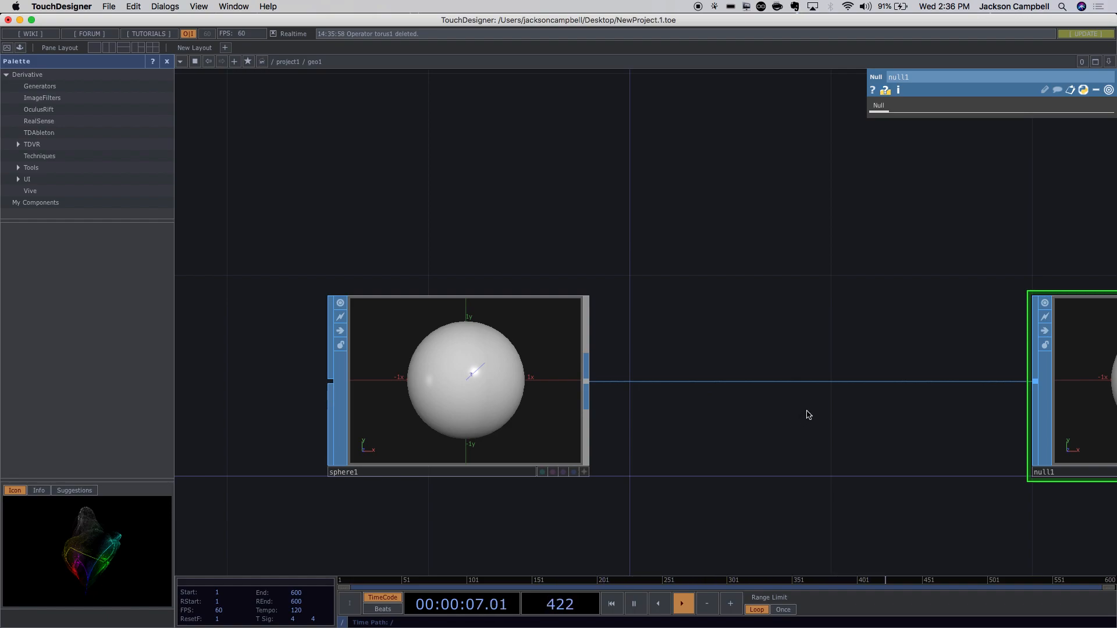
pyautogui.doubleClick(746, 447)
pyautogui.write('noi')
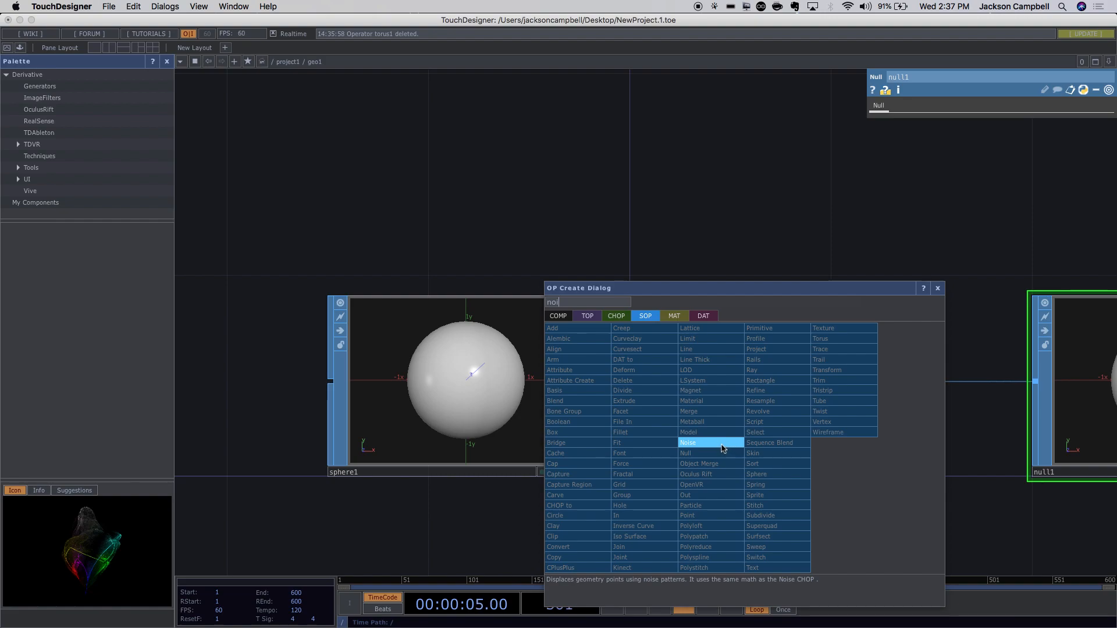
# Place a Noise SOP twice, deleting the misplaced noise1 each time.
pyautogui.click(721, 444)
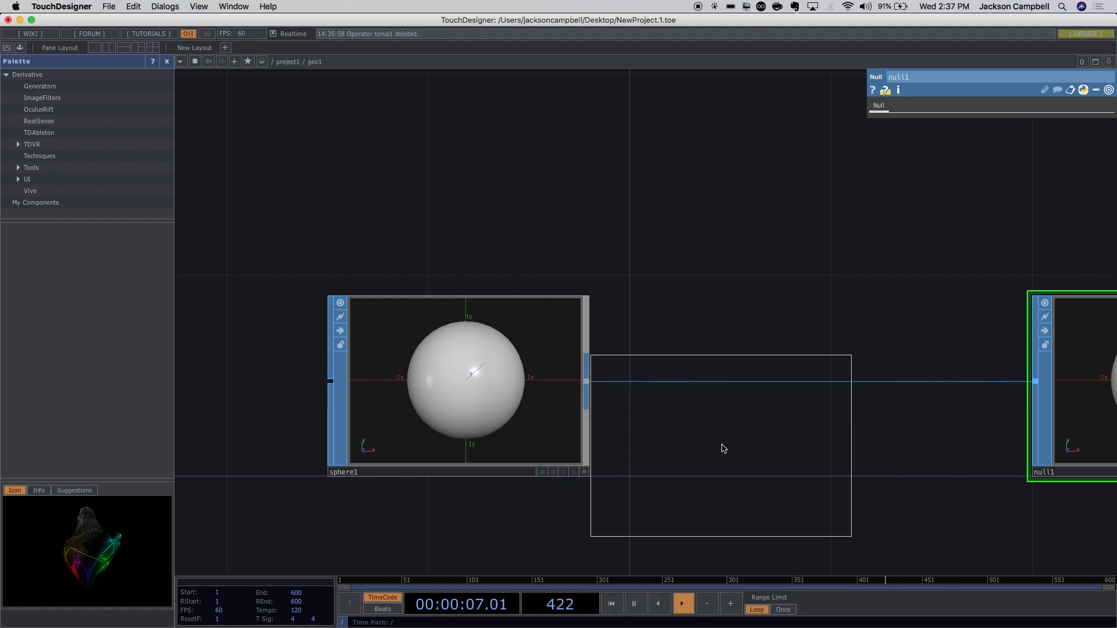
pyautogui.click(800, 269)
pyautogui.moveTo(851, 445); pyautogui.dragTo(794, 503)
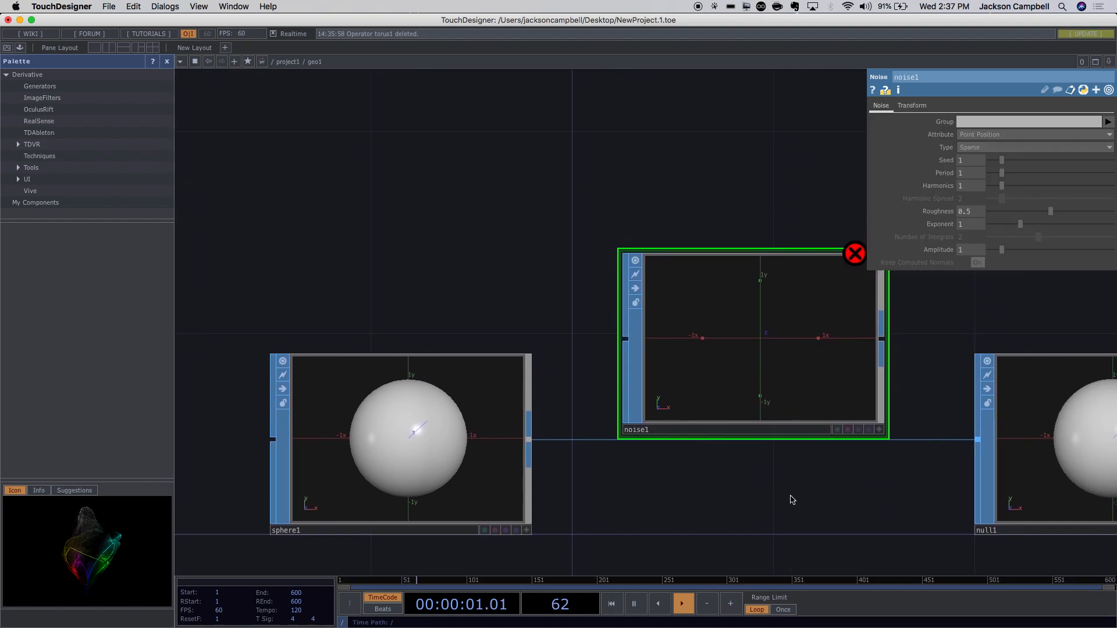
pyautogui.press('BackSpace')
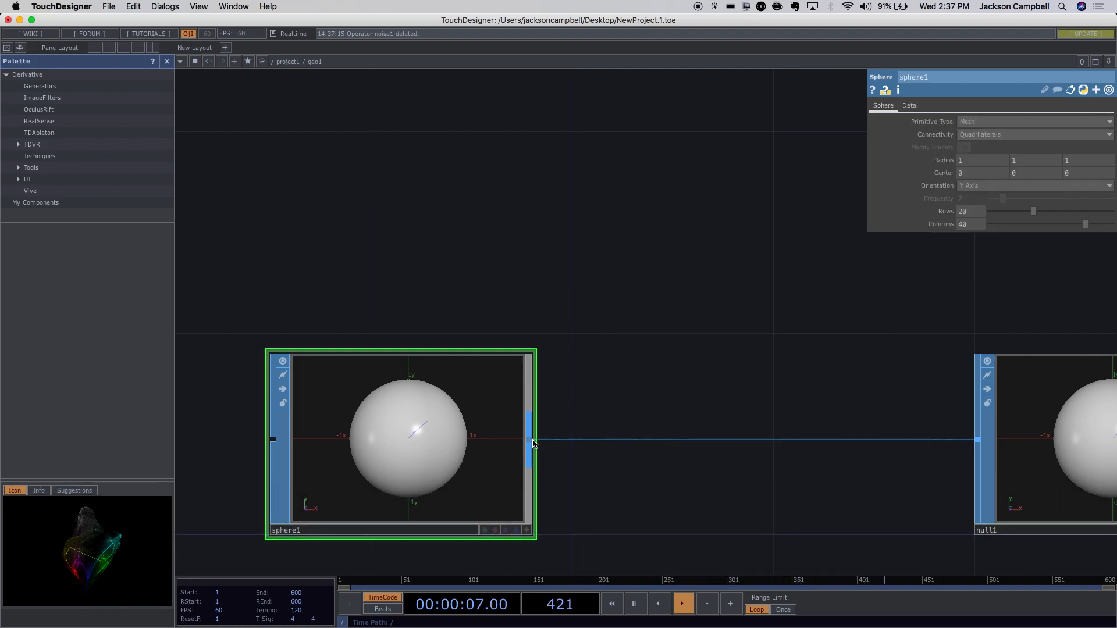
pyautogui.rightClick(534, 444)
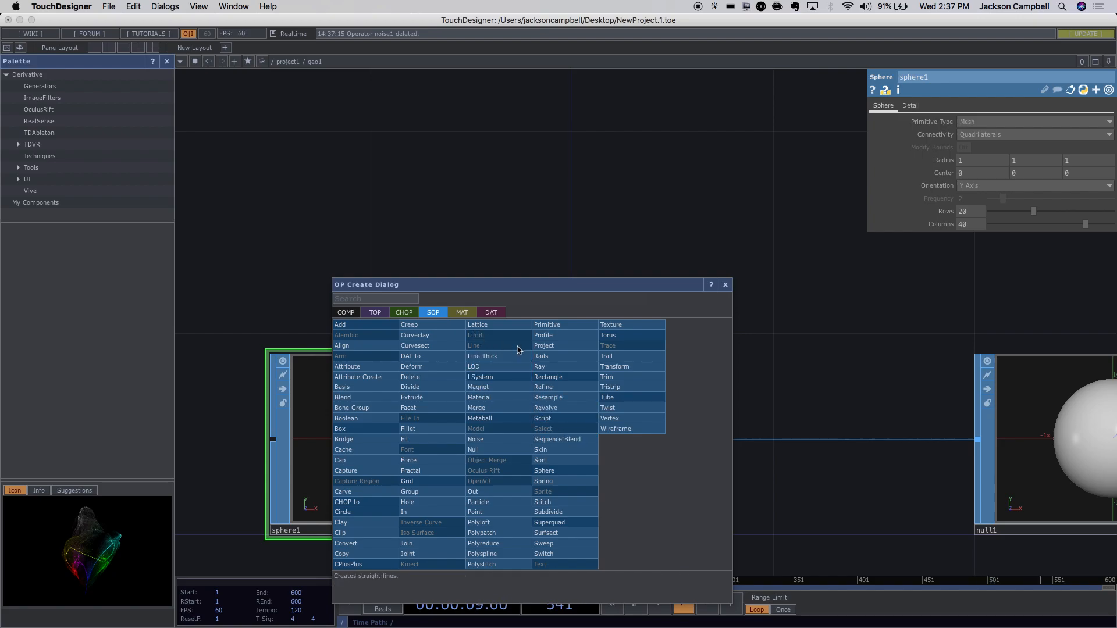
pyautogui.click(504, 440)
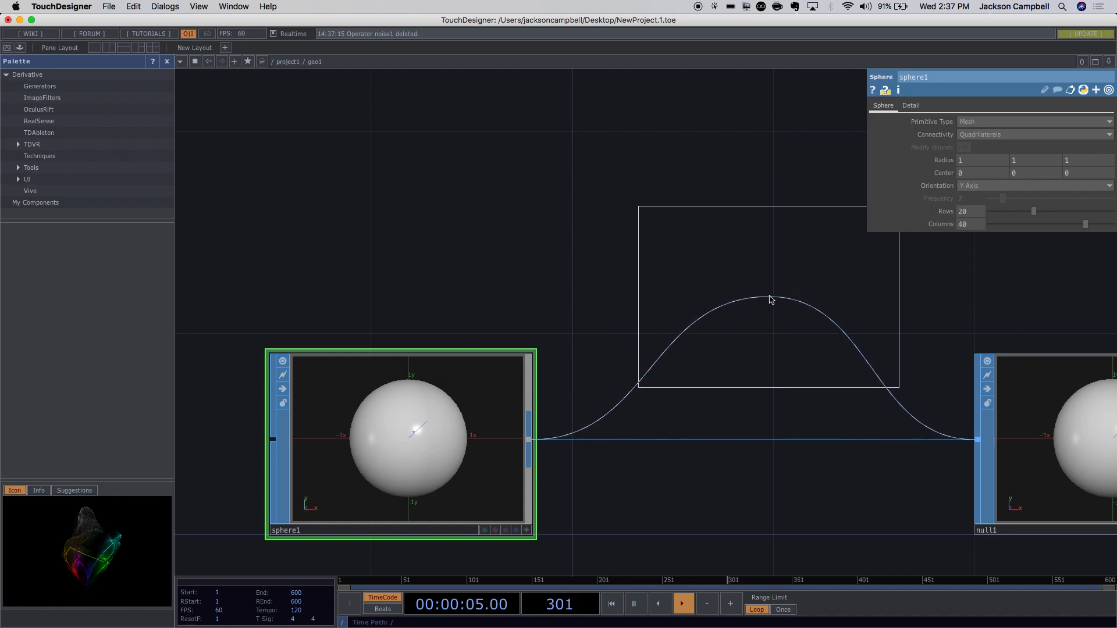
pyautogui.click(771, 300)
pyautogui.moveTo(770, 299); pyautogui.dragTo(773, 392)
pyautogui.press('BackSpace')
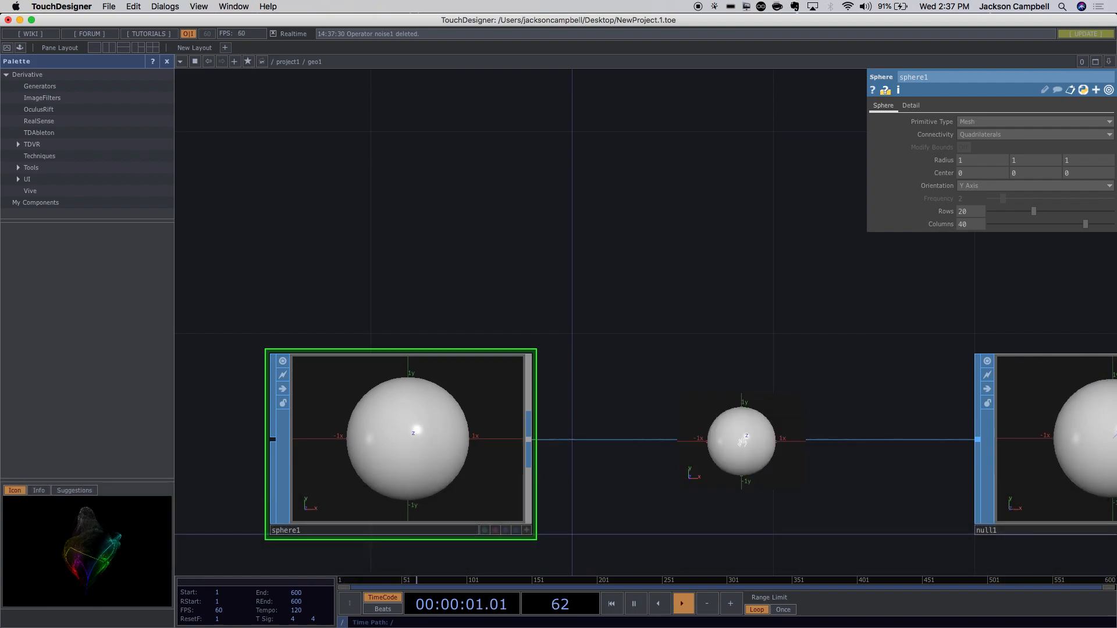
# Insert noise1 into the sphere1–null1 connection and line it up with null1.
pyautogui.rightClick(766, 439)
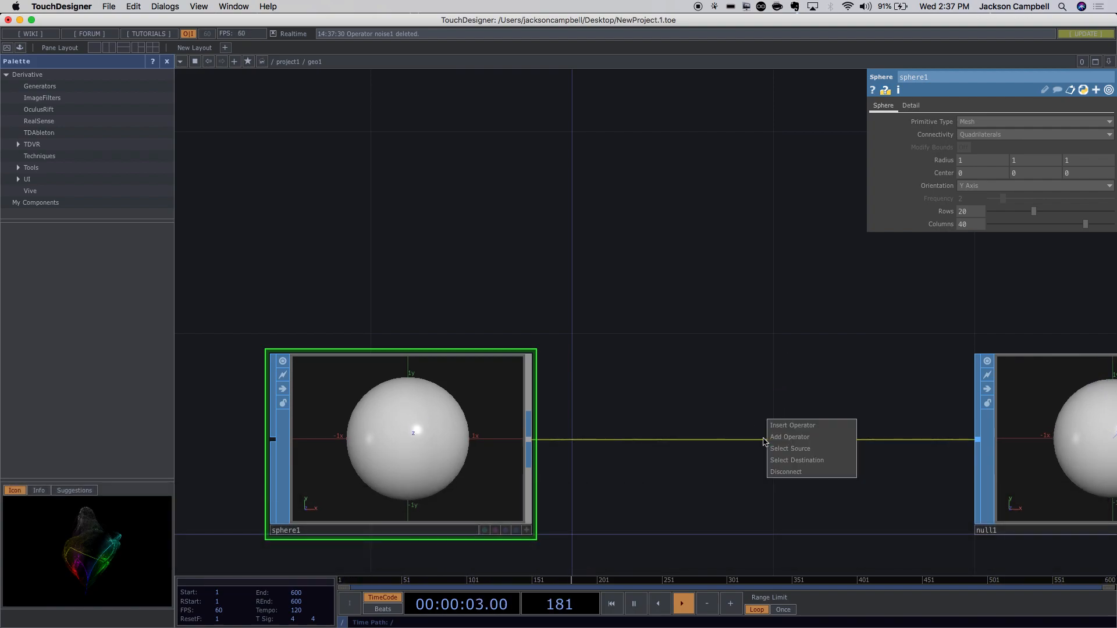
pyautogui.click(791, 425)
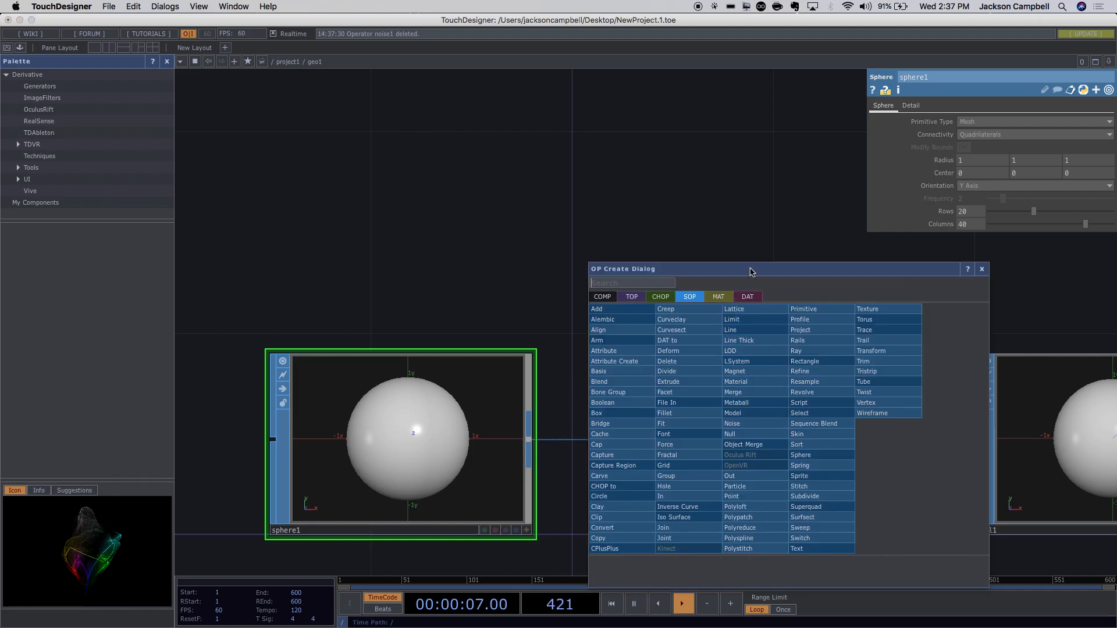
pyautogui.write('o')
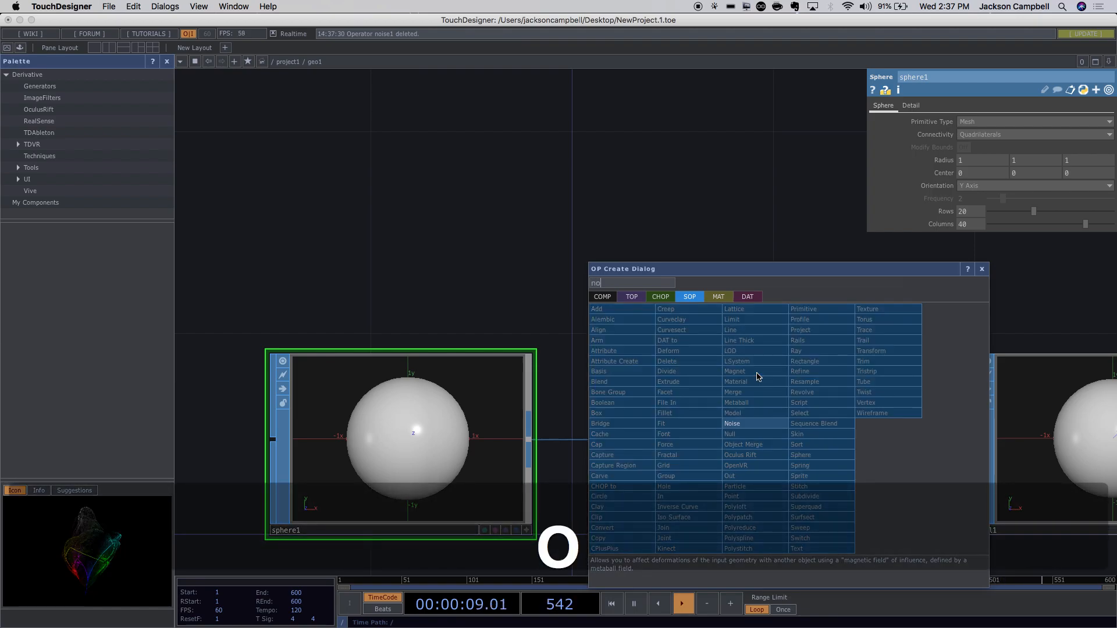
pyautogui.click(756, 374)
pyautogui.click(750, 426)
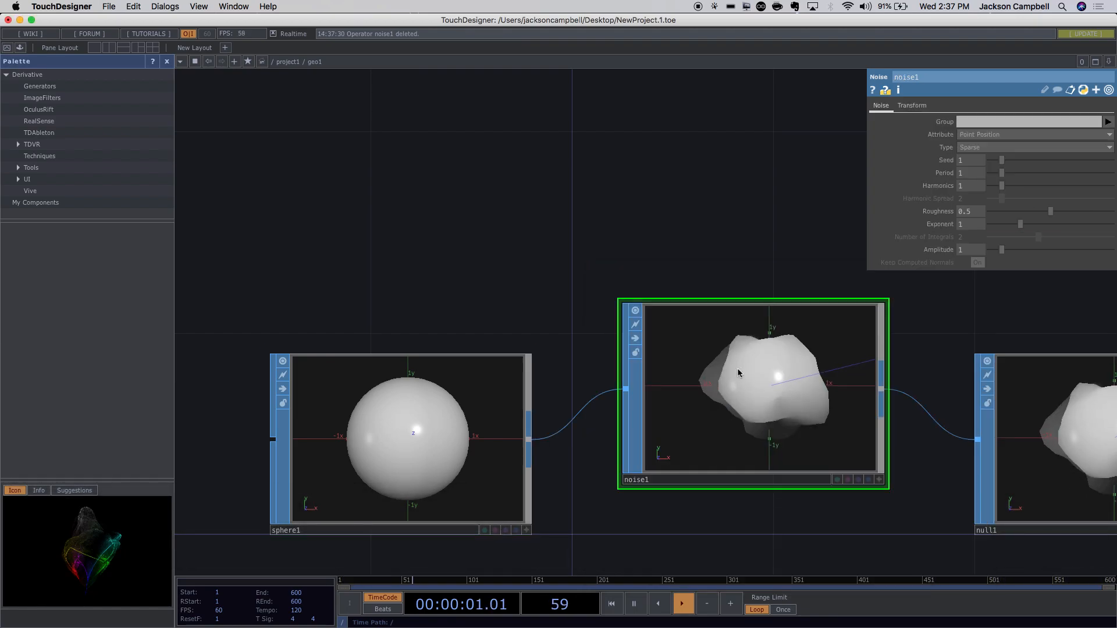
pyautogui.moveTo(850, 437); pyautogui.dragTo(546, 376)
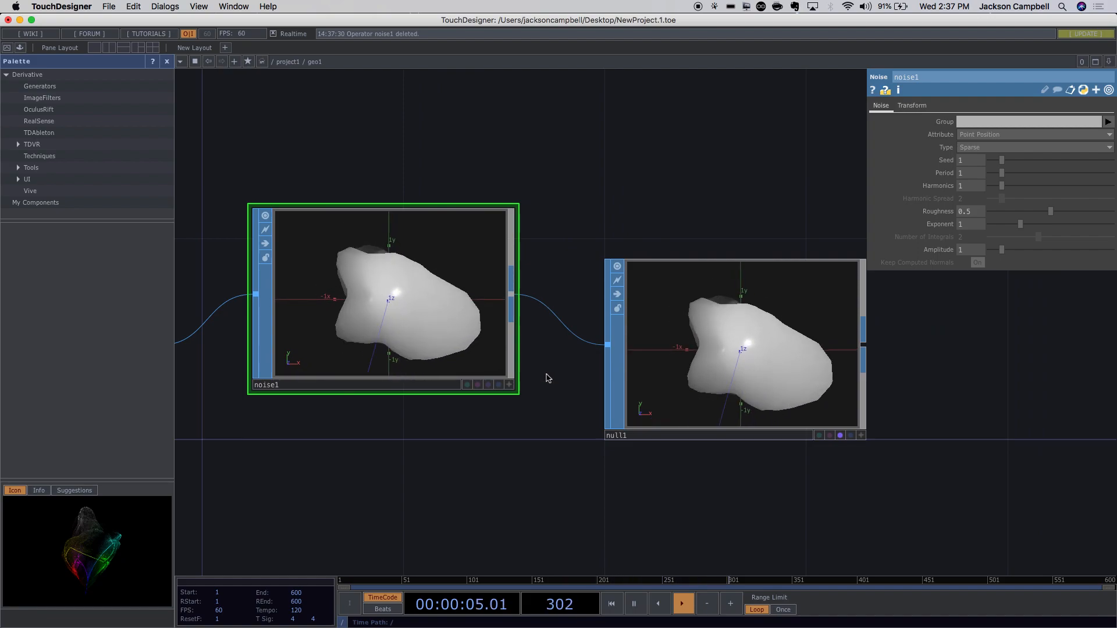
pyautogui.moveTo(386, 324); pyautogui.dragTo(403, 367)
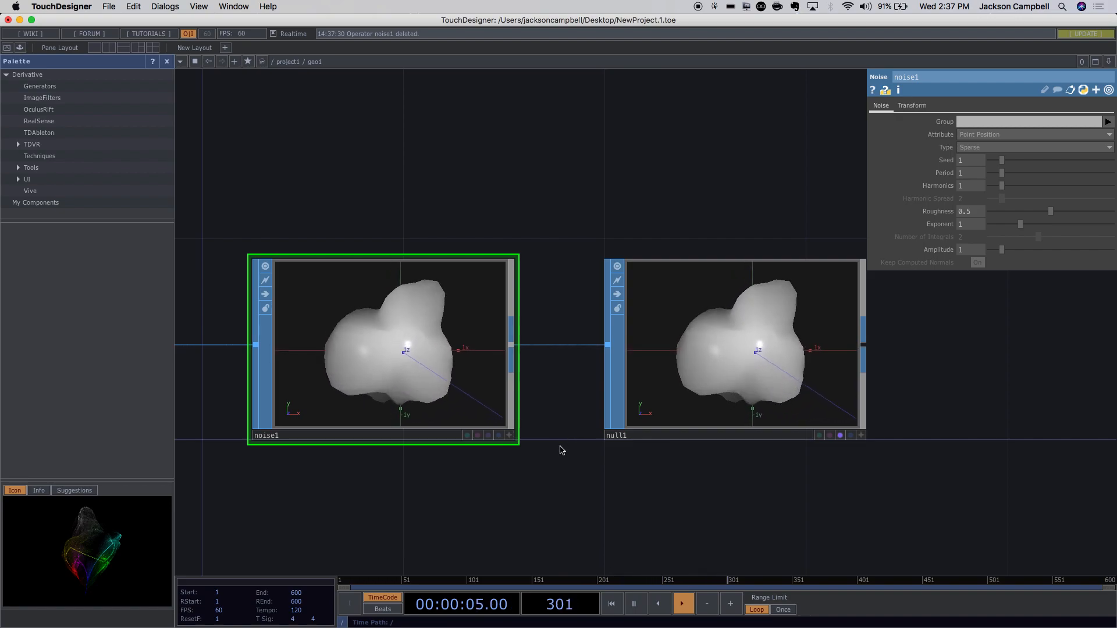
# Frame the sphere1, noise1, null1 chain showing the lumpy deformed sphere.
pyautogui.click(562, 483)
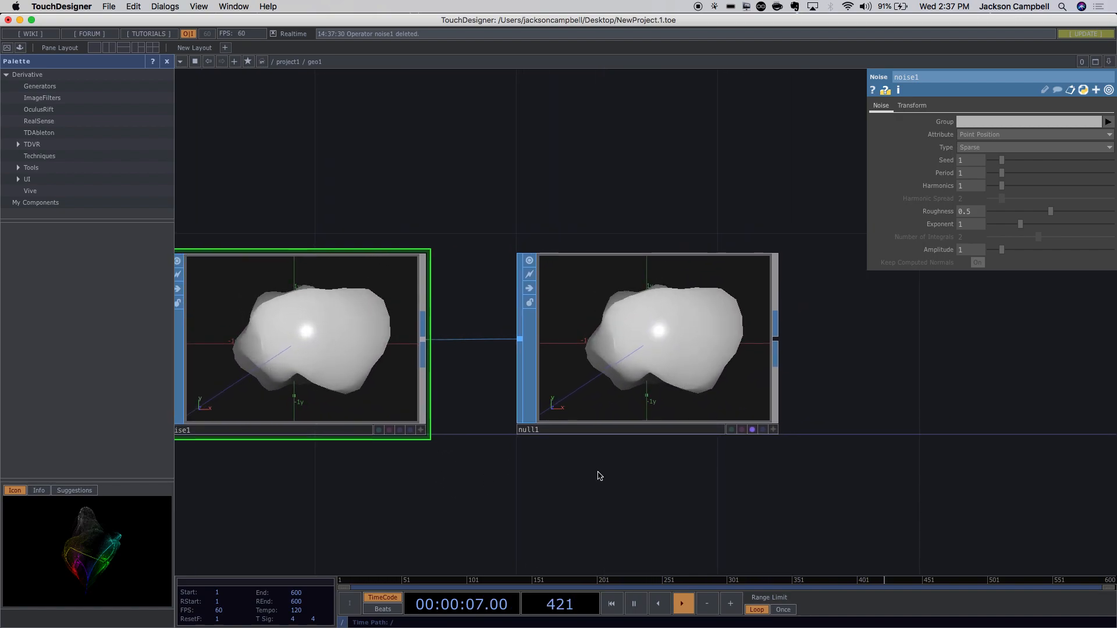
pyautogui.scroll(-5, 595, 475)
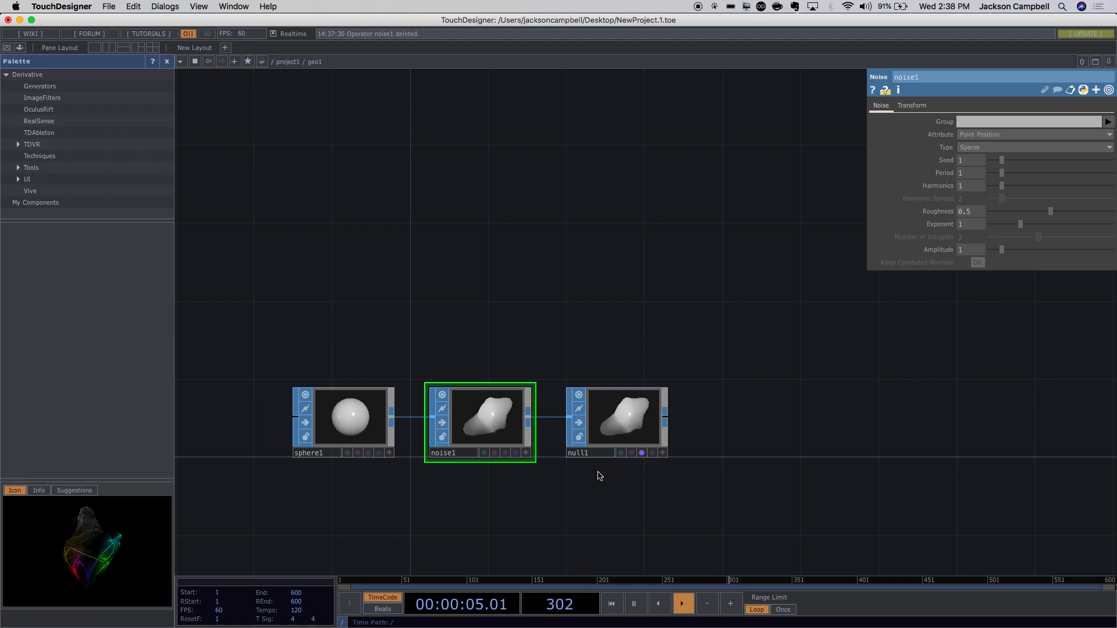
pyautogui.moveTo(631, 517); pyautogui.dragTo(612, 428)
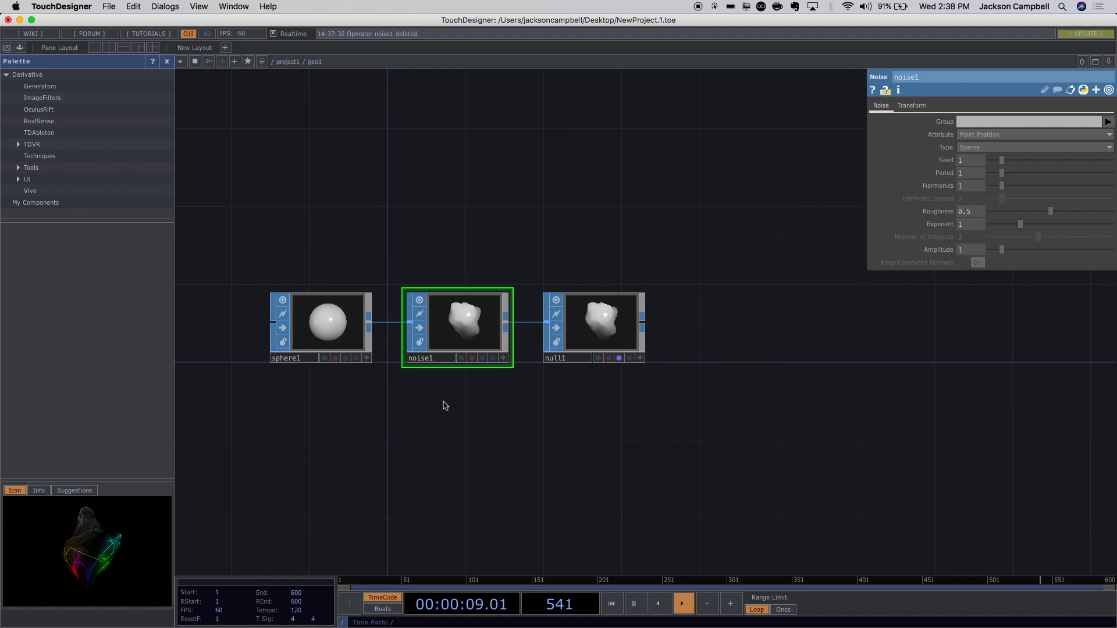
pyautogui.scroll(3, 443, 405)
pyautogui.scroll(10, 429, 267)
pyautogui.scroll(-2, 428, 266)
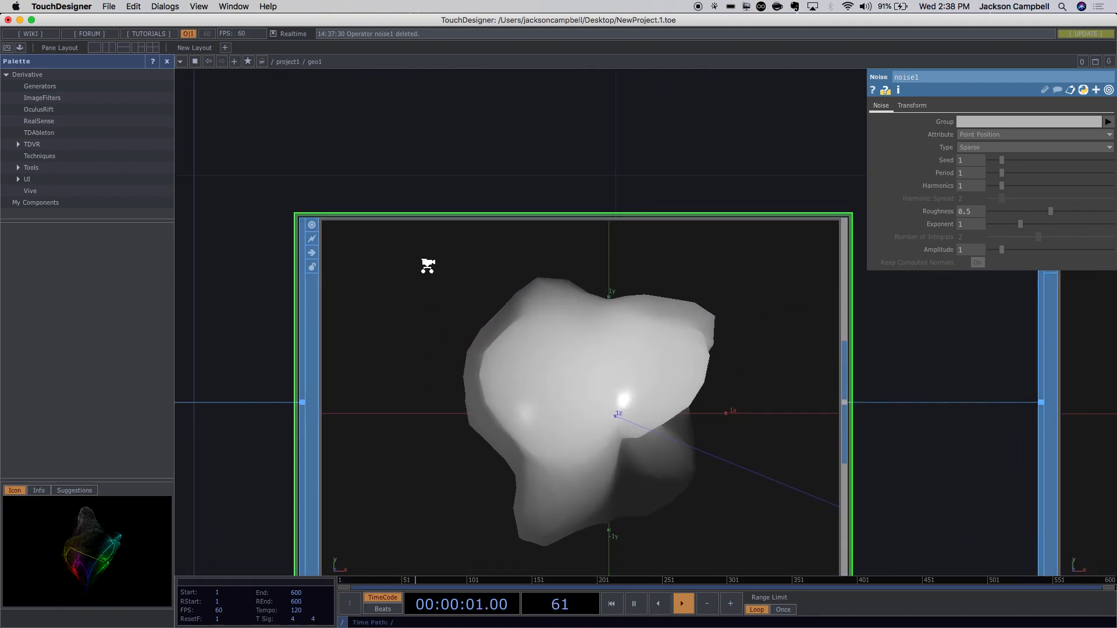
pyautogui.scroll(-5, 432, 275)
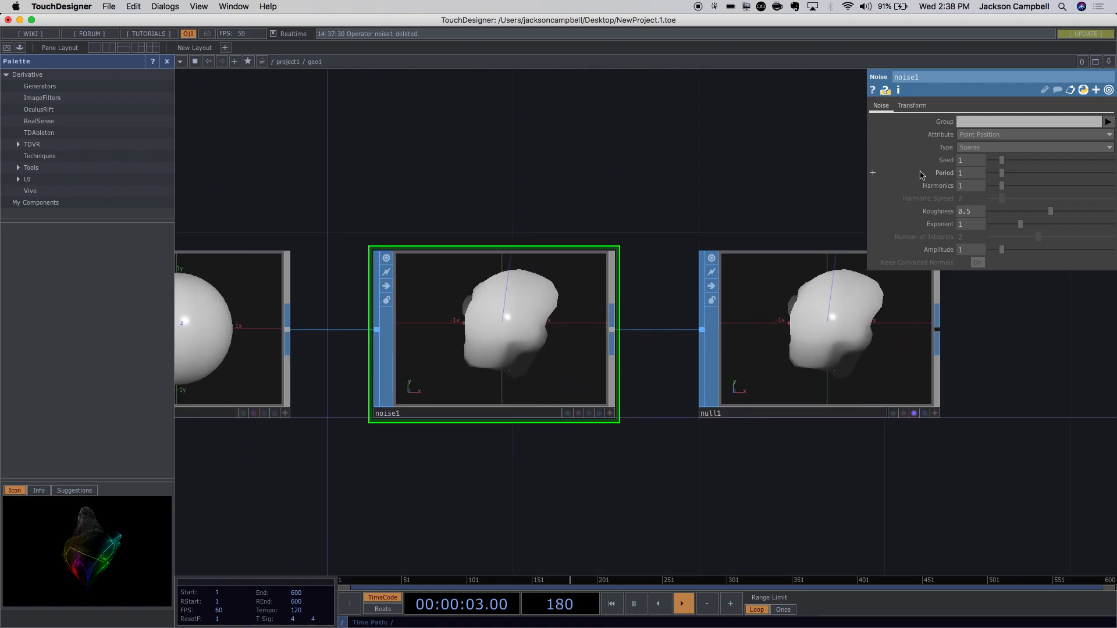
# Set noise1 to Alligator noise with Period 4.38, Exponent 0.62 and Amplitude 0.9.
pyautogui.click(992, 148)
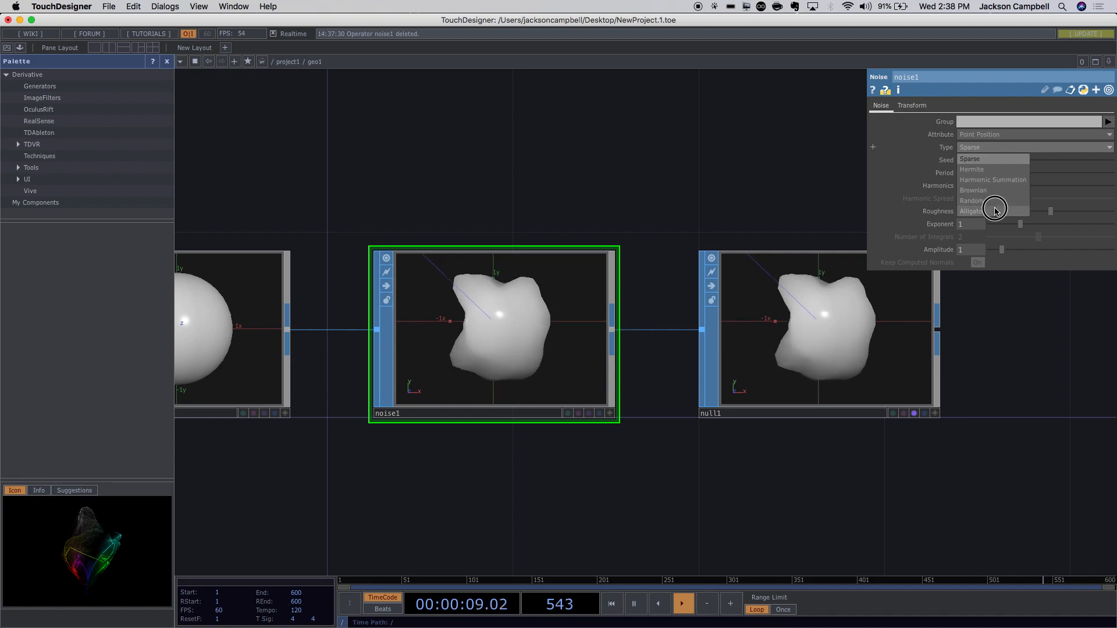
pyautogui.click(995, 211)
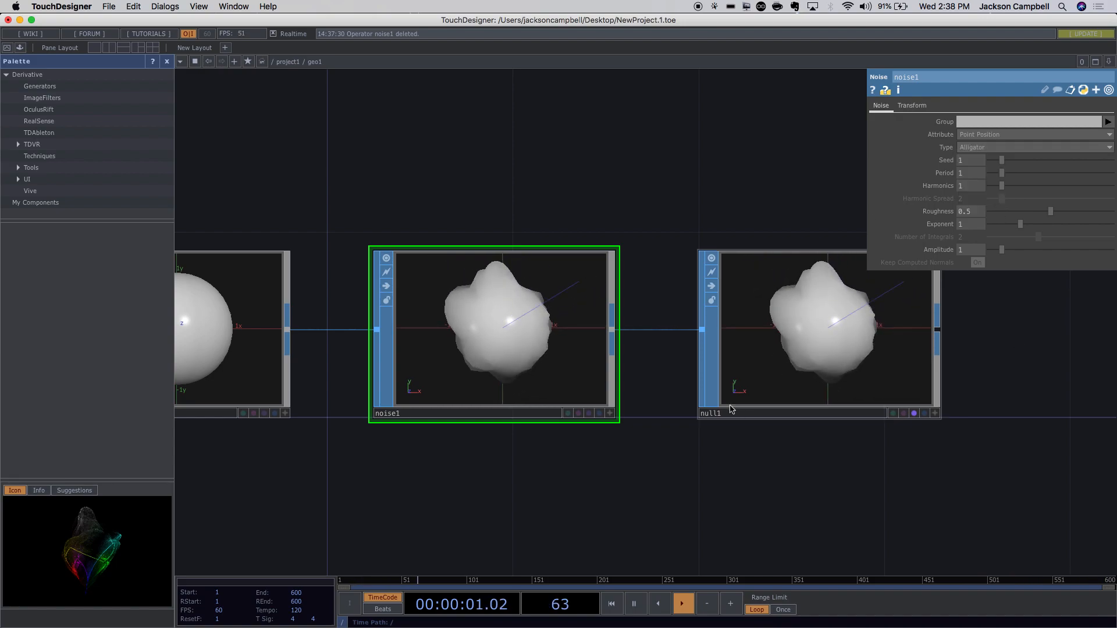
pyautogui.scroll(5, 661, 375)
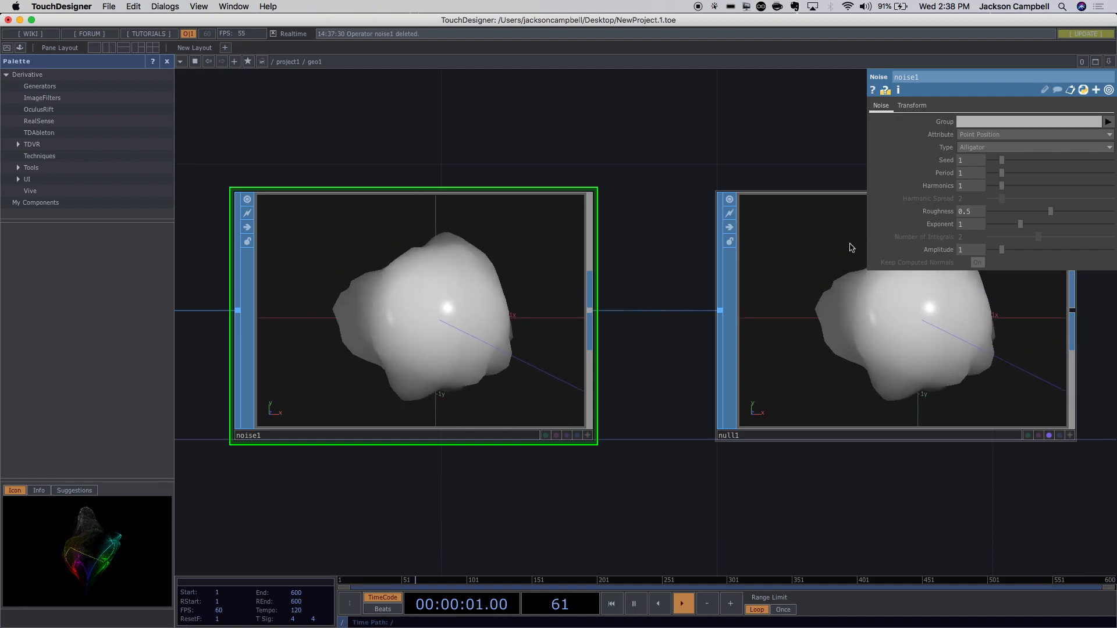
pyautogui.moveTo(1002, 173); pyautogui.dragTo(1044, 173)
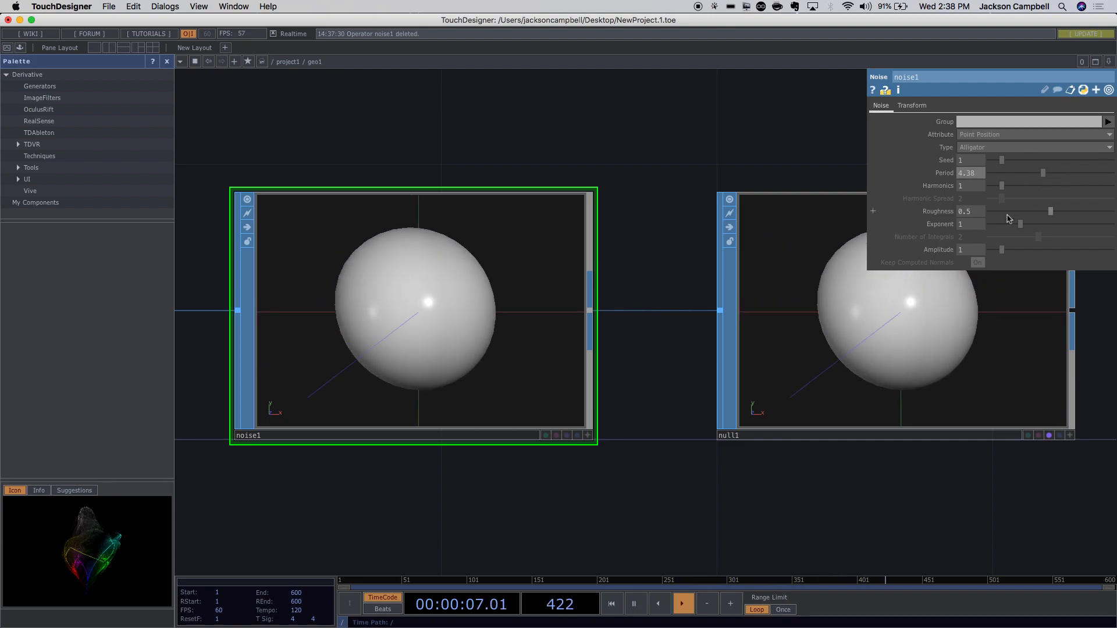
pyautogui.moveTo(1022, 228); pyautogui.dragTo(1001, 258)
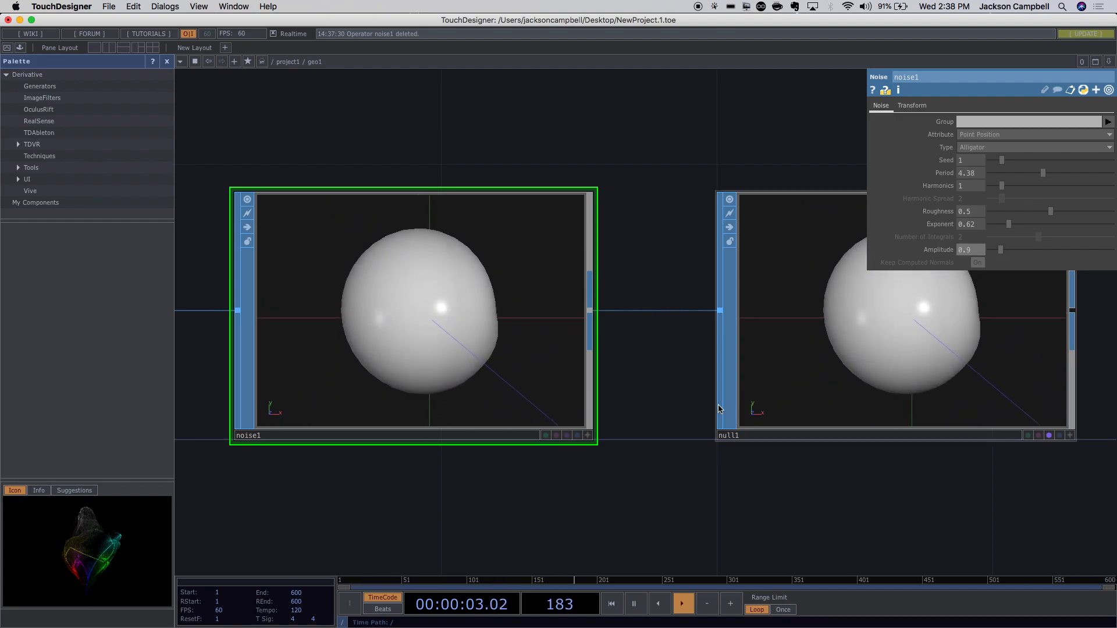
pyautogui.scroll(-5, 671, 418)
pyautogui.moveTo(885, 486); pyautogui.dragTo(764, 456)
pyautogui.moveTo(481, 224); pyautogui.dragTo(609, 343)
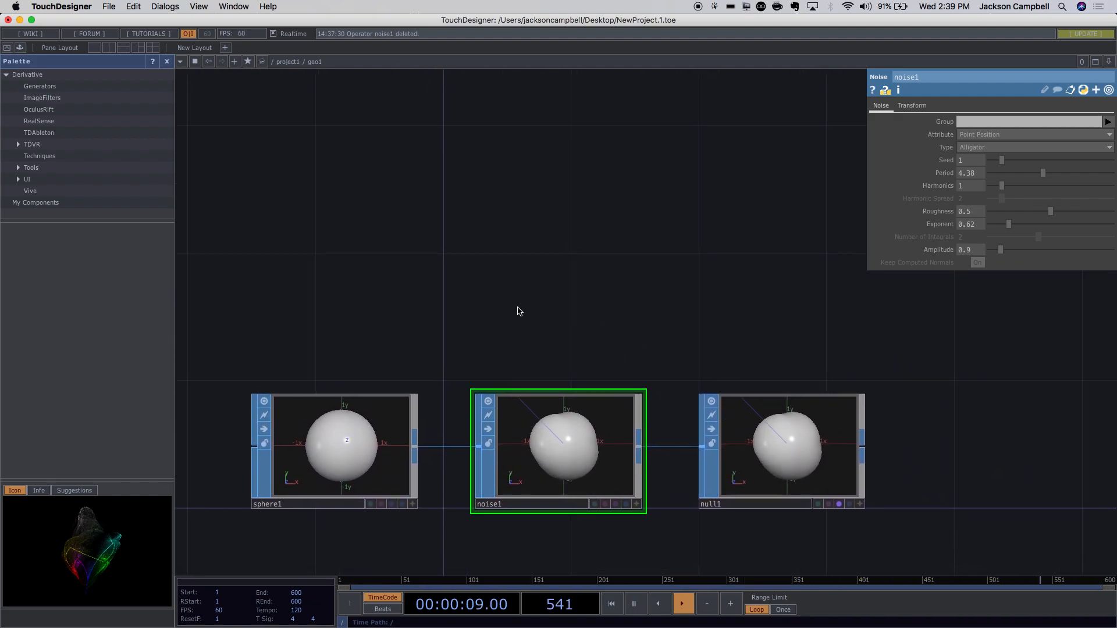
pyautogui.moveTo(564, 252); pyautogui.dragTo(591, 287)
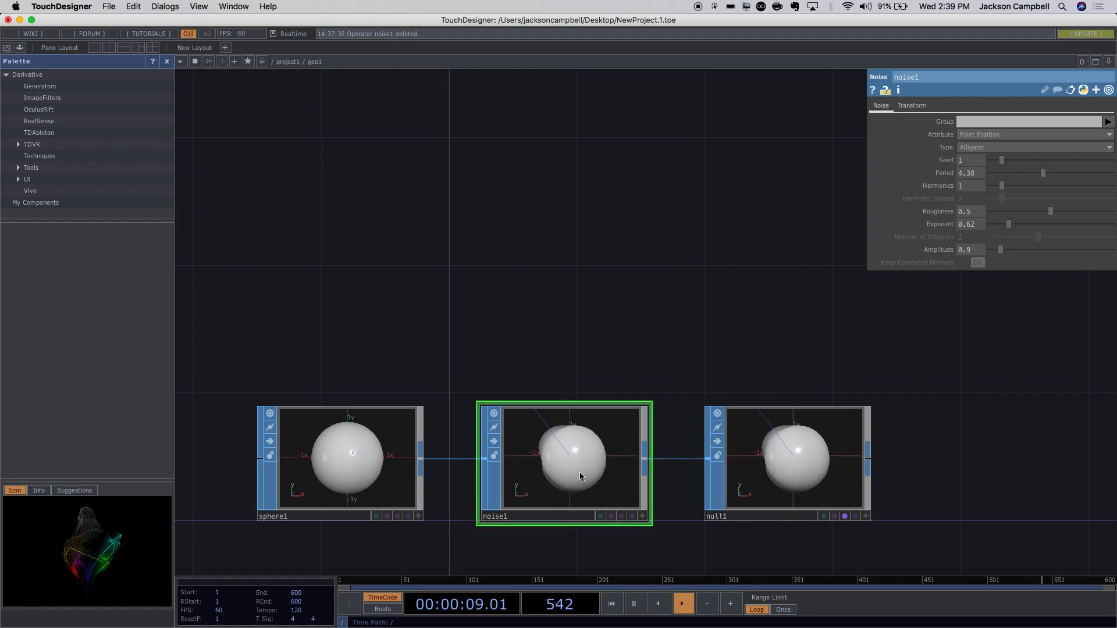
# Create a Material node from the operator list, then delete the misplaced material1.
pyautogui.press('Tab')
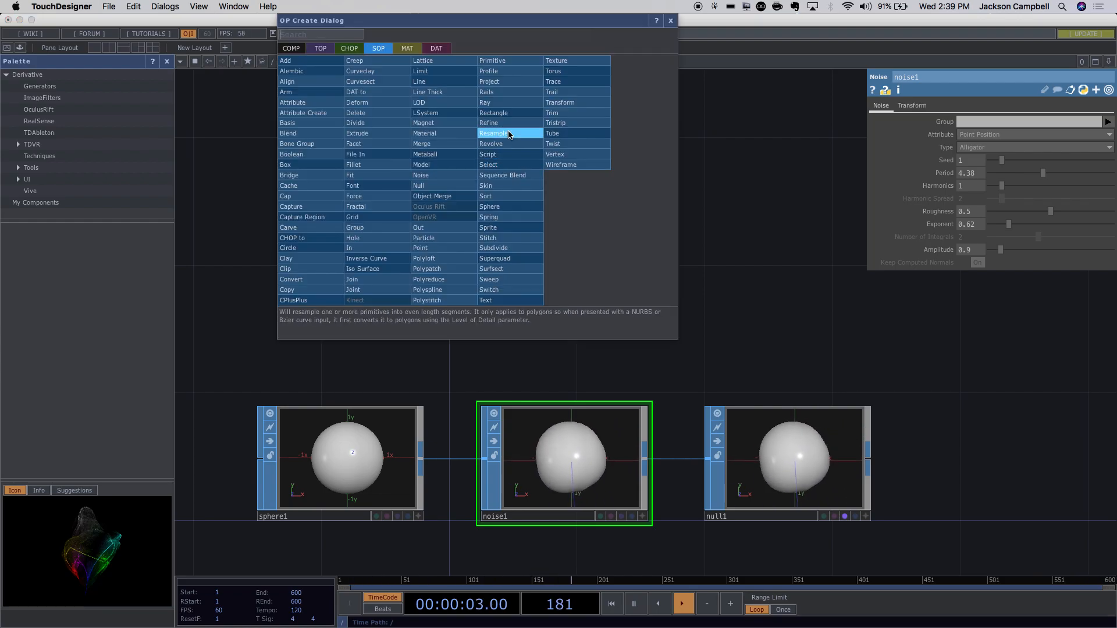
pyautogui.click(443, 133)
pyautogui.click(532, 279)
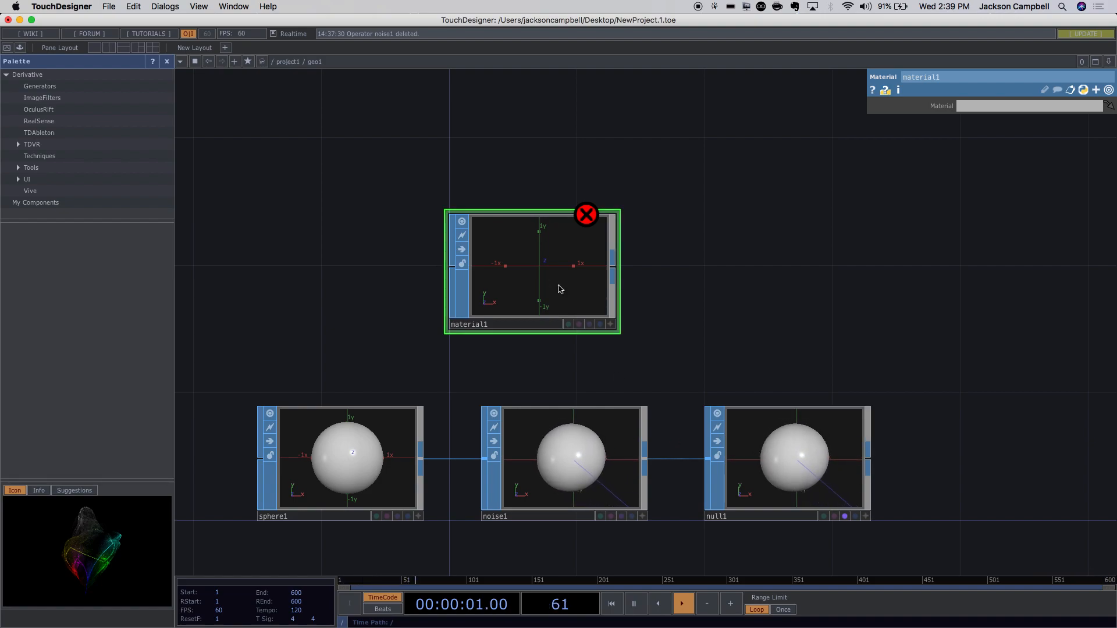
pyautogui.press('BackSpace')
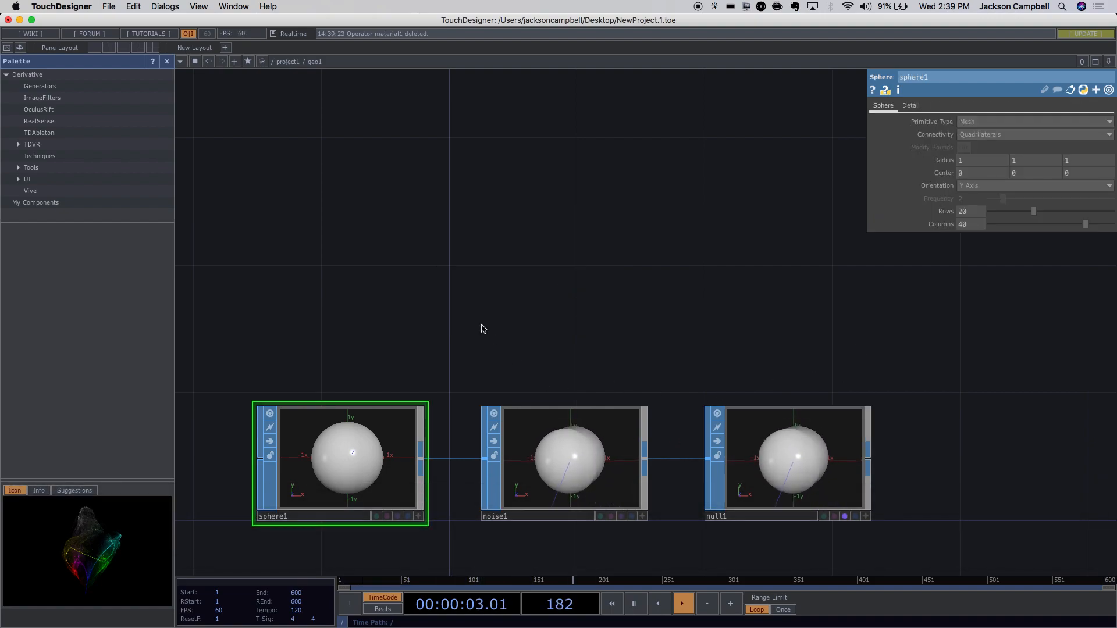
# Shift noise1 and null1 right and insert a Material SOP inline after sphere1.
pyautogui.moveTo(473, 335); pyautogui.dragTo(948, 530)
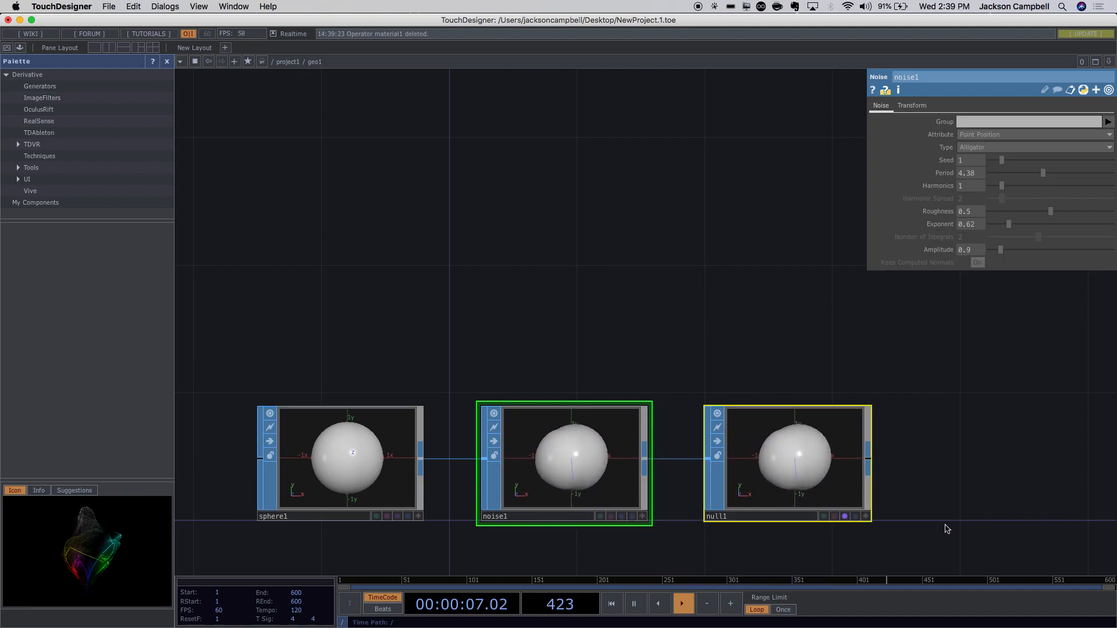
pyautogui.moveTo(558, 474); pyautogui.dragTo(769, 494)
pyautogui.moveTo(581, 381); pyautogui.dragTo(558, 281)
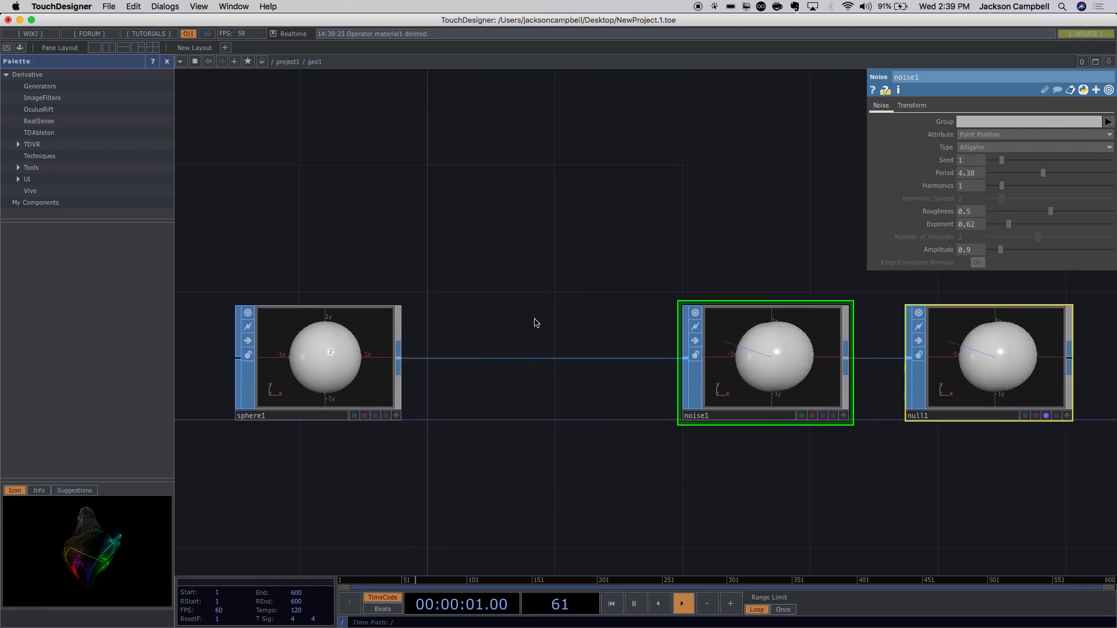
pyautogui.rightClick(400, 363)
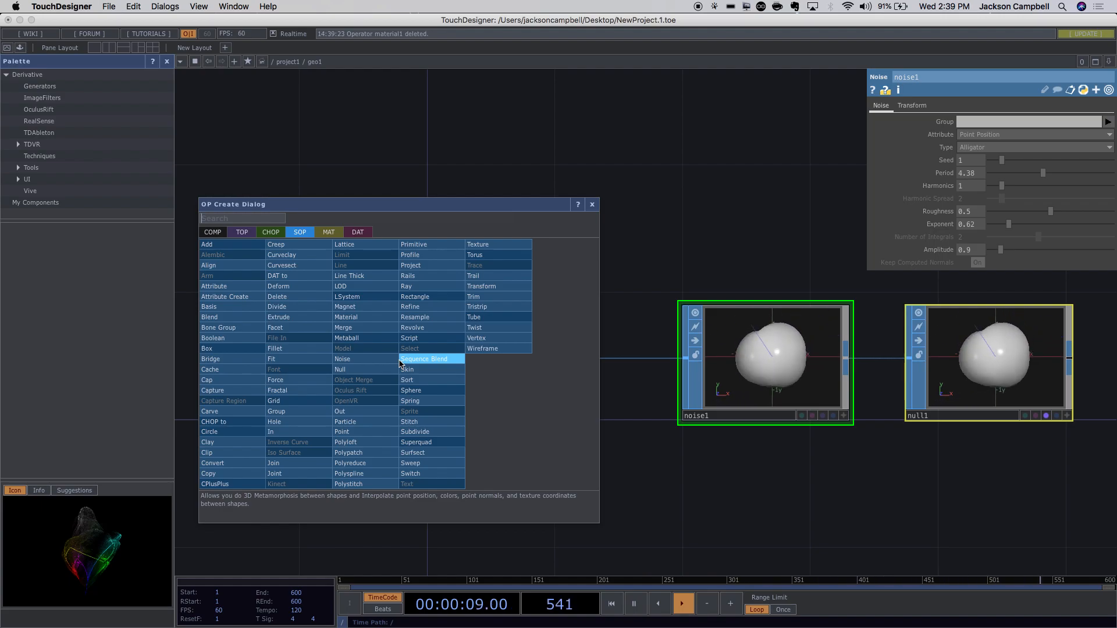
pyautogui.write('mat')
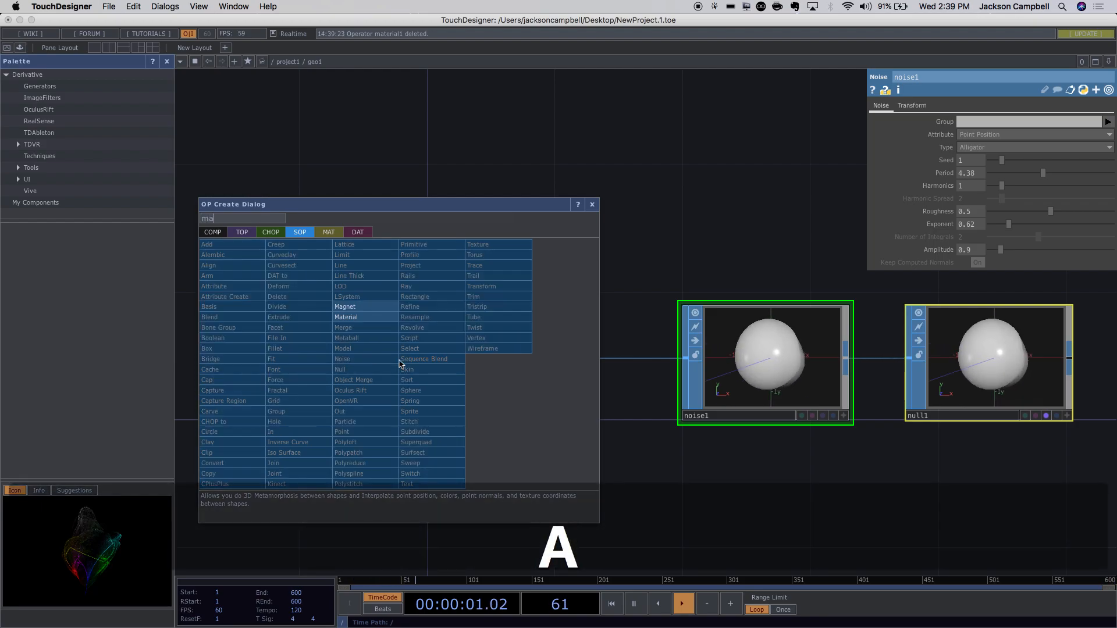
pyautogui.click(371, 320)
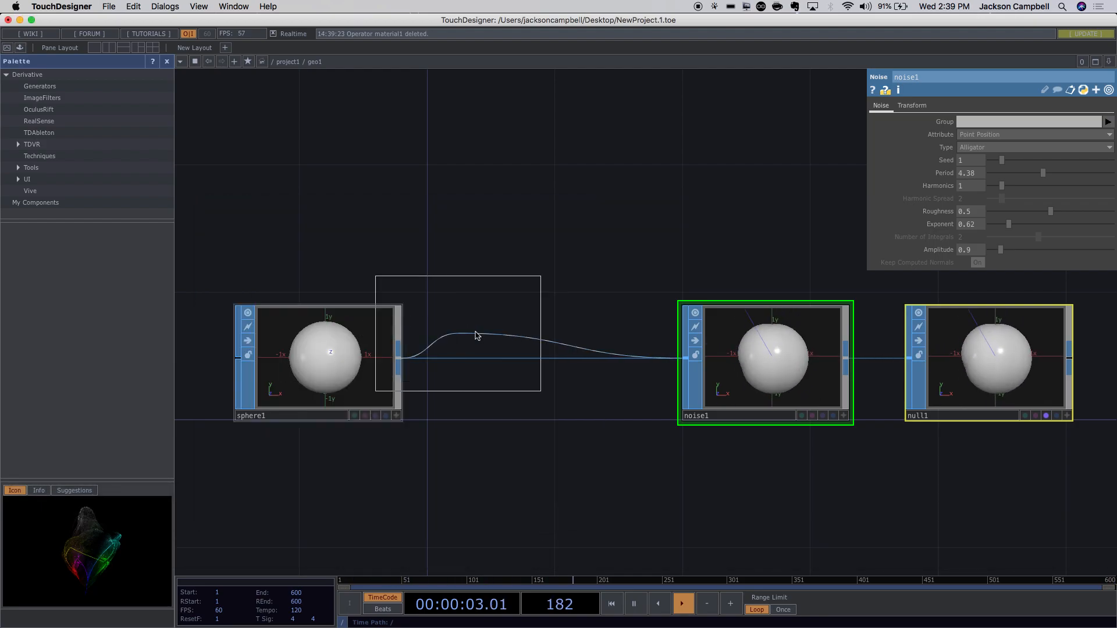
pyautogui.click(509, 309)
pyautogui.moveTo(534, 318); pyautogui.dragTo(532, 356)
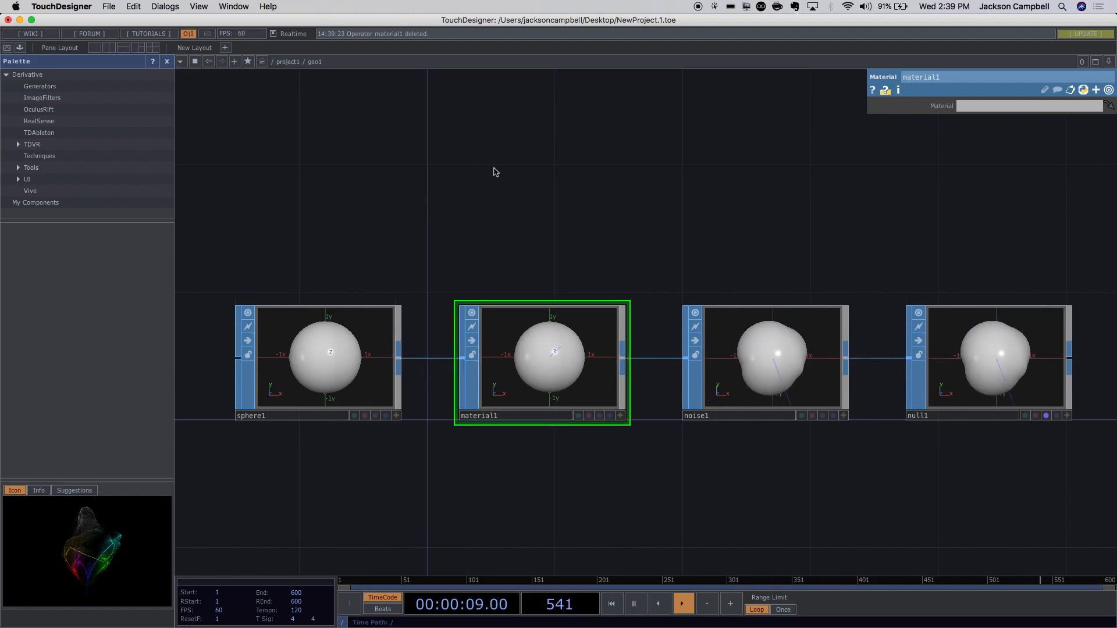
# Add a Phong MAT above the chain with diffuse colour blue (0, 0.18431, 1).
pyautogui.press('Tab')
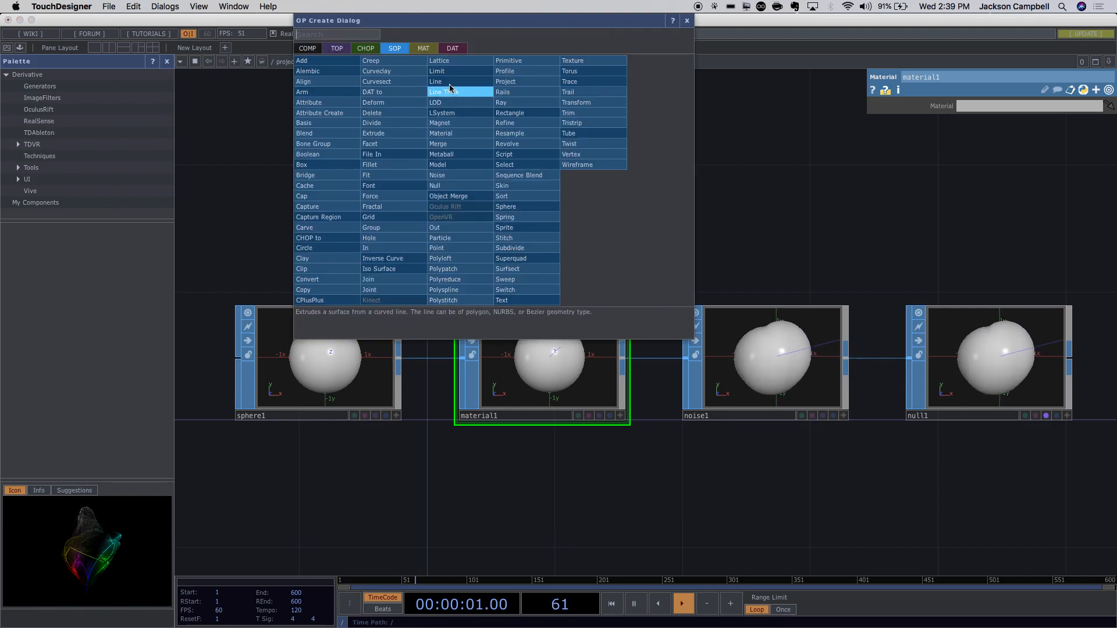
pyautogui.press('Tab')
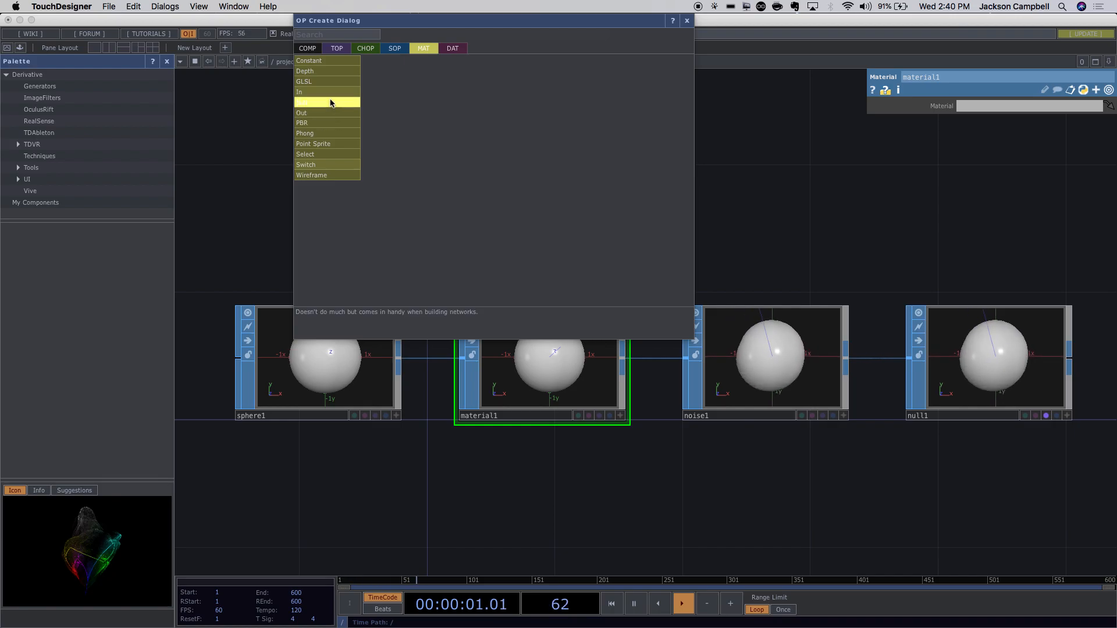
pyautogui.click(317, 133)
pyautogui.click(501, 183)
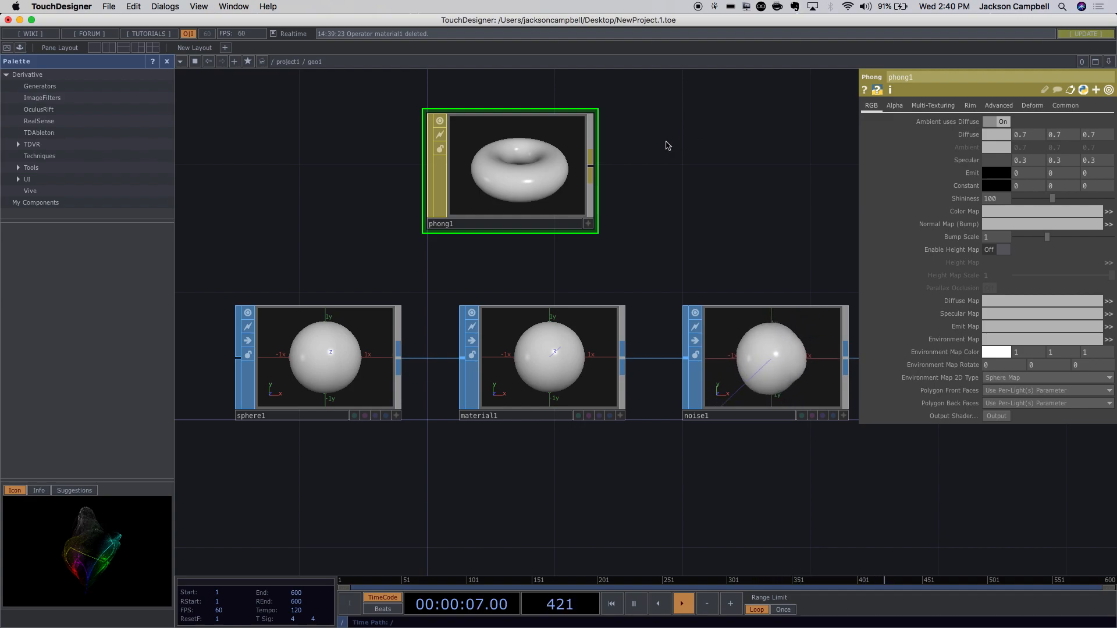
pyautogui.click(993, 135)
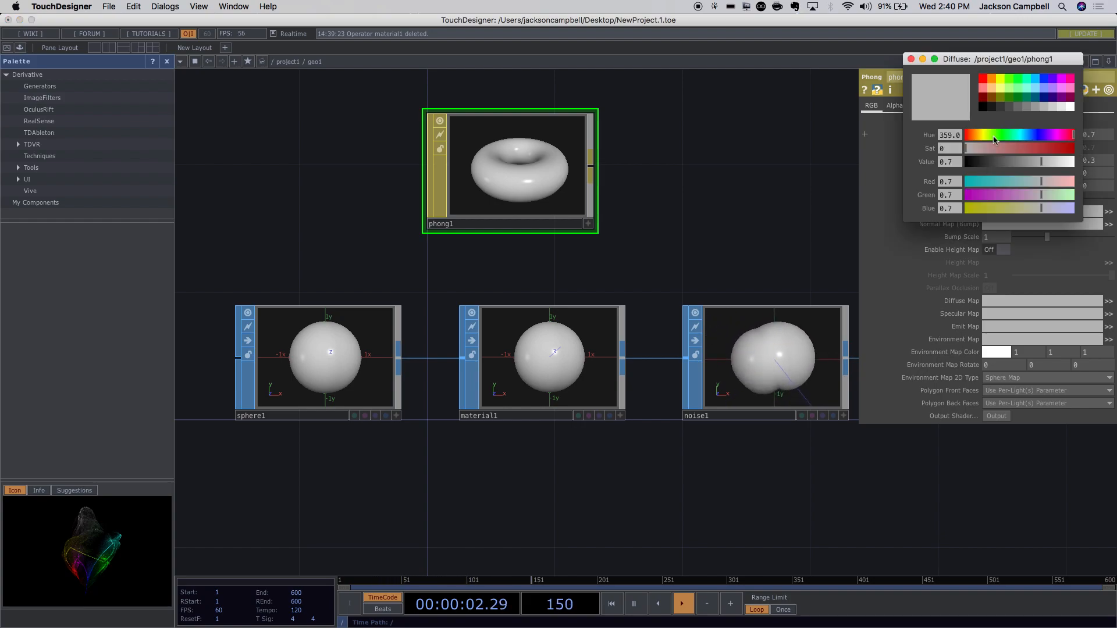
pyautogui.click(1043, 80)
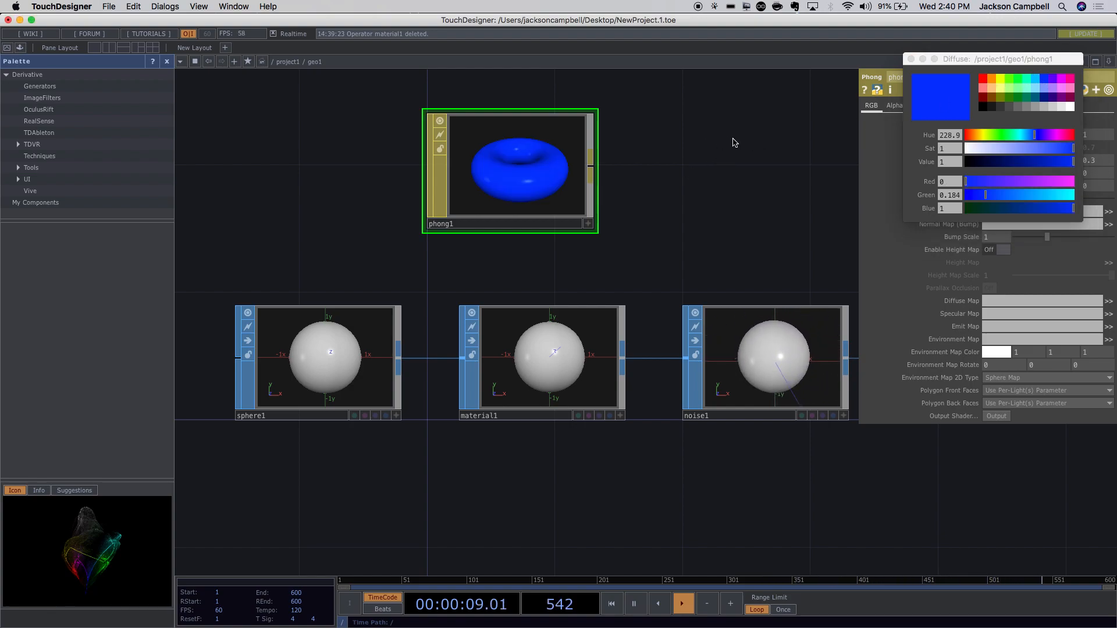
pyautogui.click(911, 59)
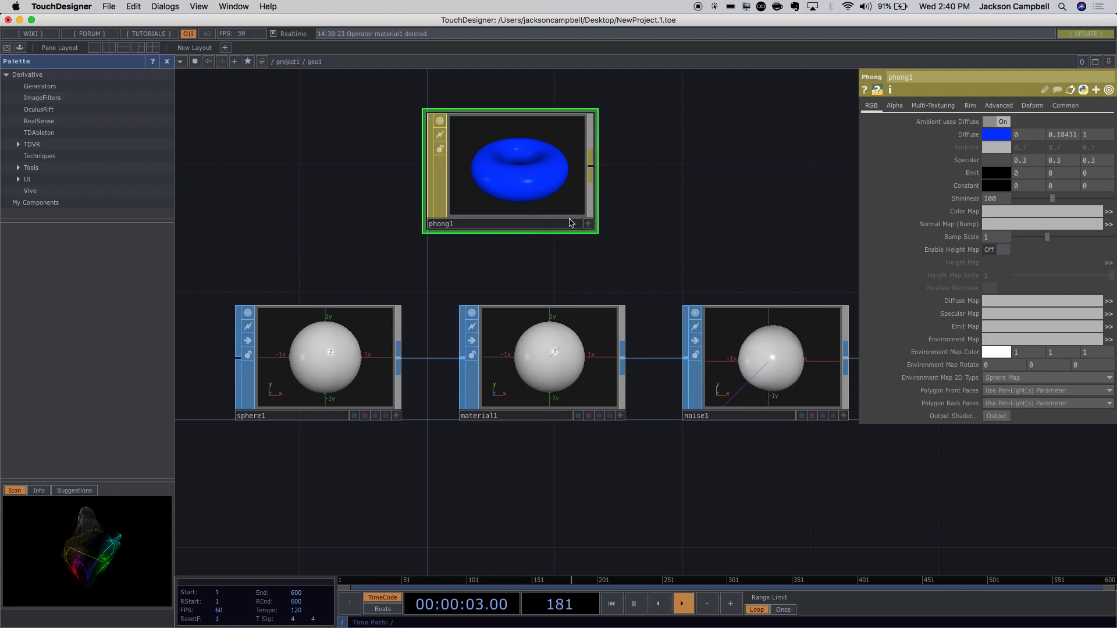
# Rename phong1 to 'blue' and select material1.
pyautogui.click(569, 352)
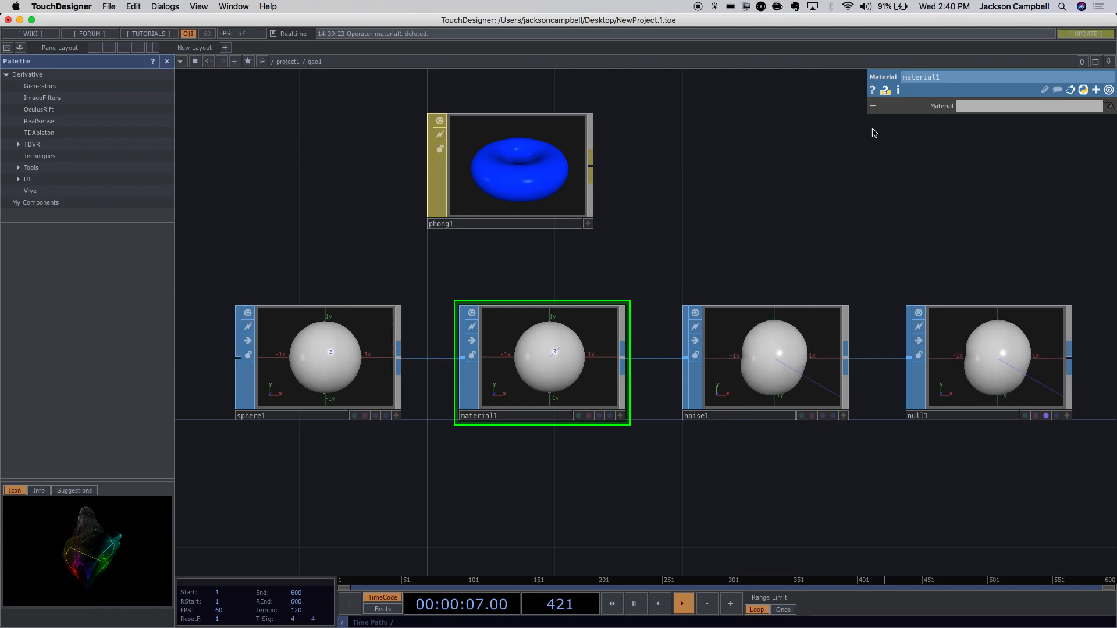
pyautogui.click(455, 226)
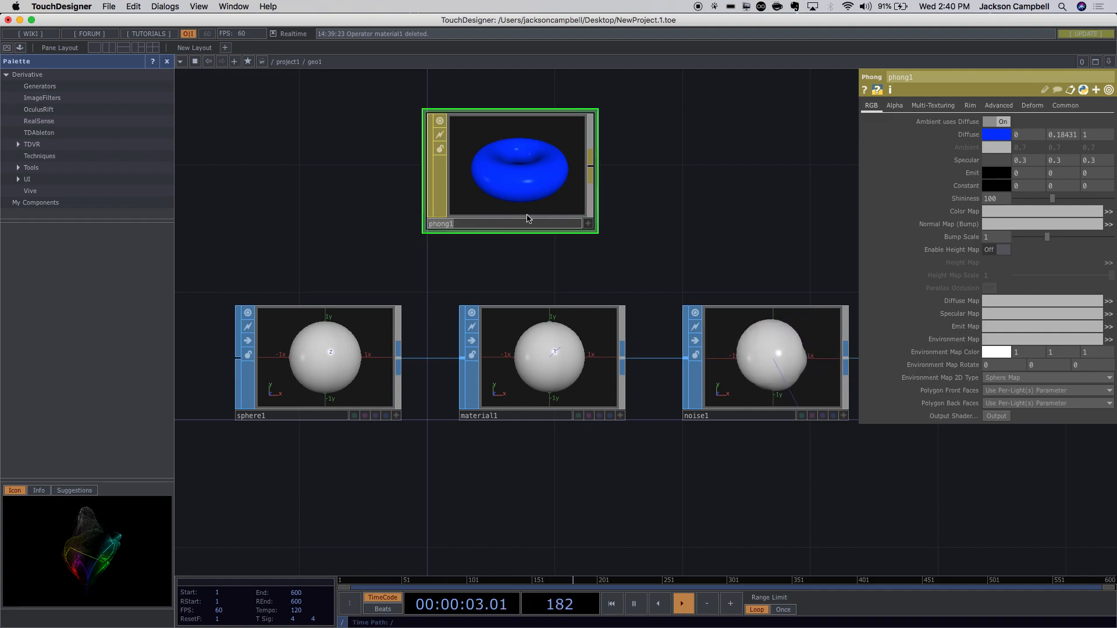
pyautogui.write('blue')
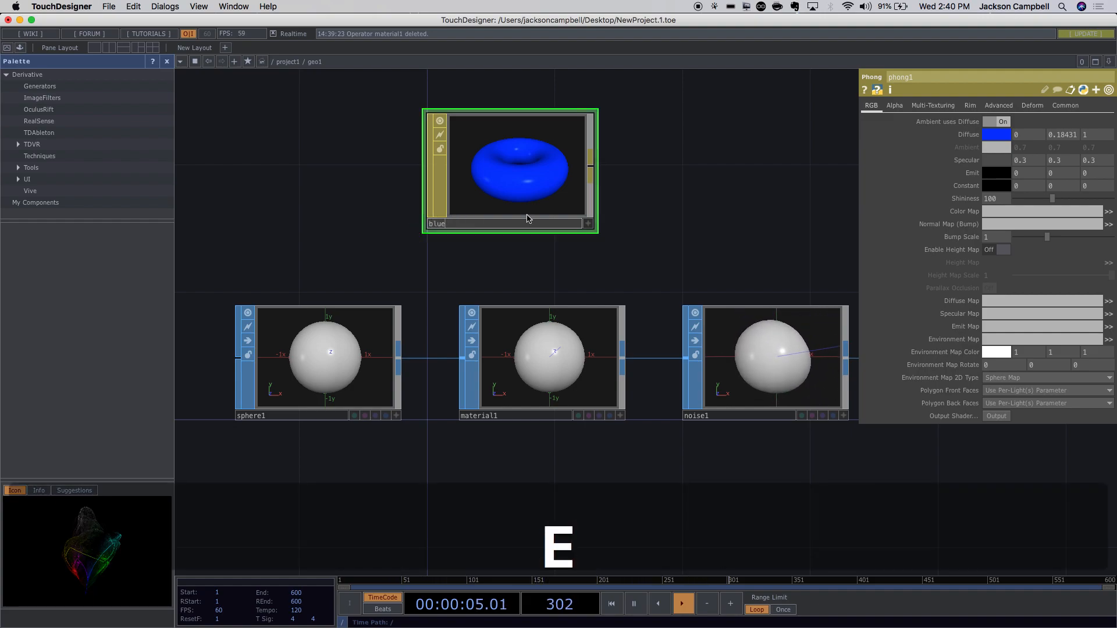
pyautogui.click(702, 240)
pyautogui.click(581, 340)
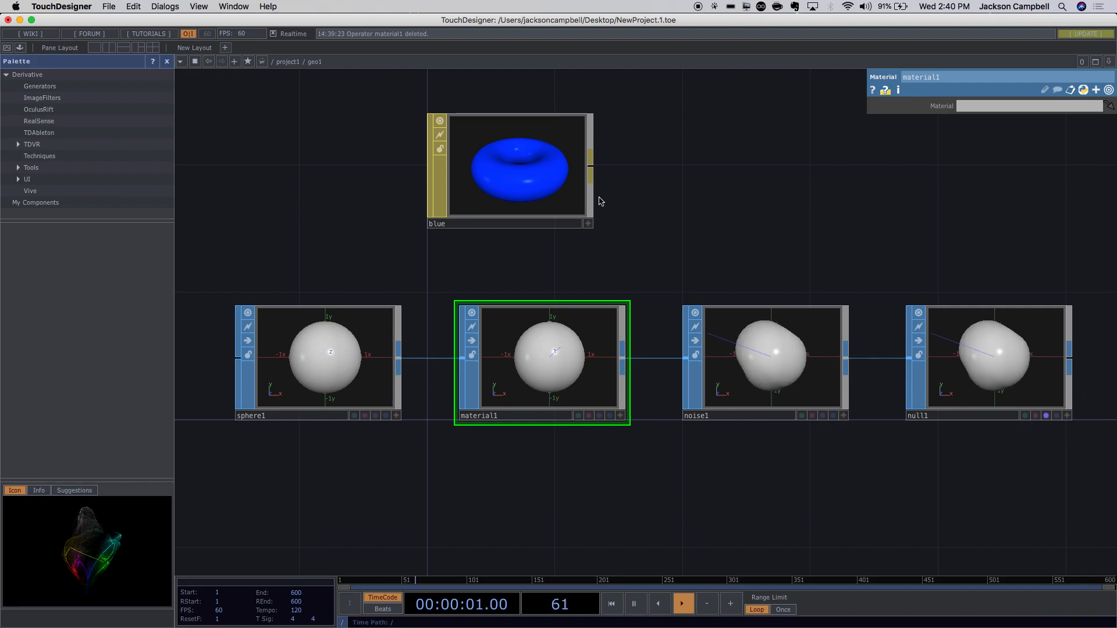
# Drop the blue MAT onto material1's Material field, then shift the blue node left.
pyautogui.moveTo(521, 180); pyautogui.dragTo(551, 373)
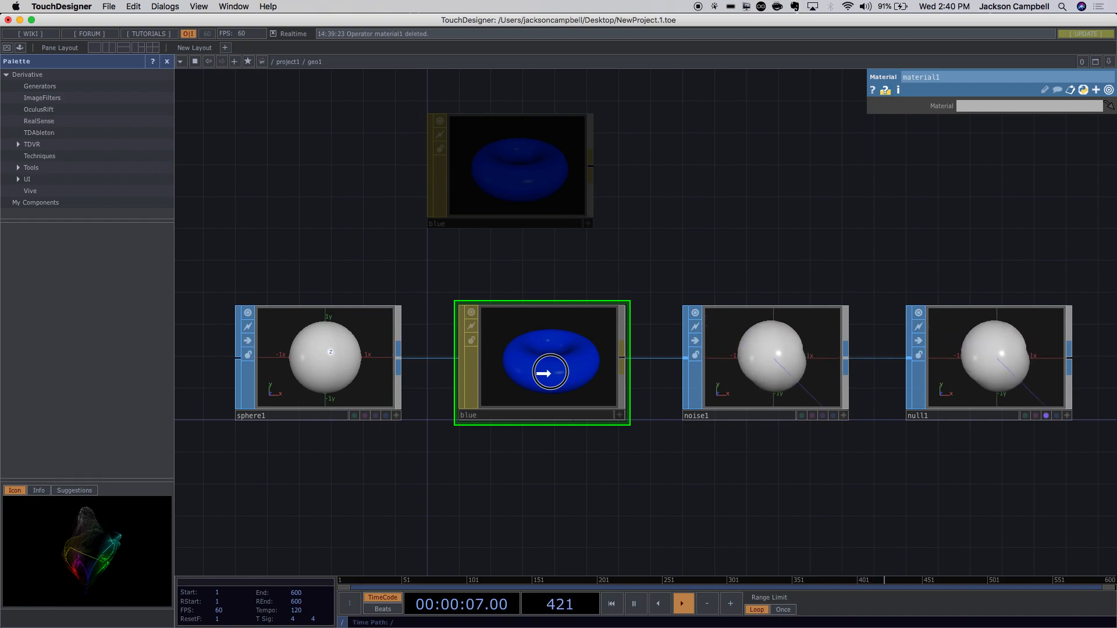
pyautogui.moveTo(549, 373); pyautogui.dragTo(550, 373)
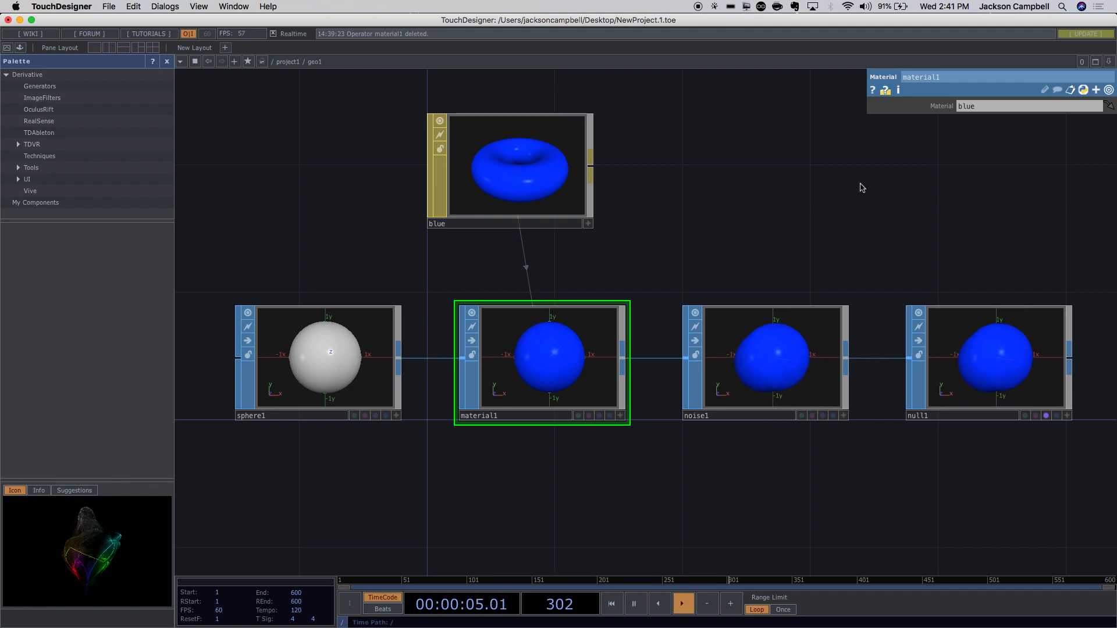
pyautogui.moveTo(512, 171); pyautogui.dragTo(384, 172)
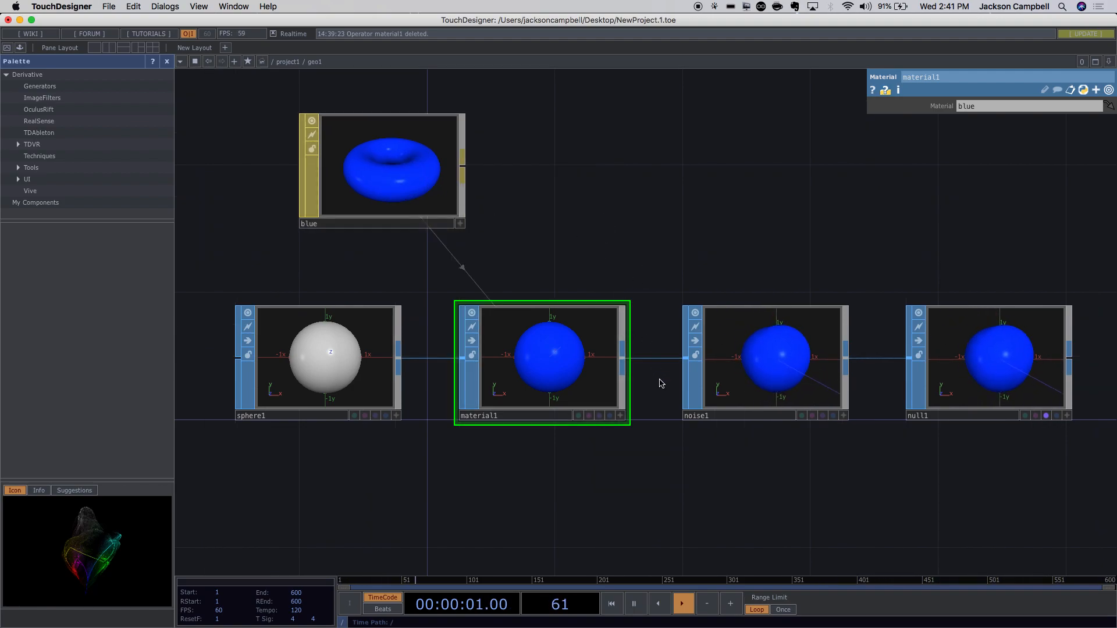
# Position the blue node down-left beside the chain and zoom the network to fit.
pyautogui.scroll(-6, 662, 384)
pyautogui.scroll(4, 661, 382)
pyautogui.scroll(3, 662, 382)
pyautogui.moveTo(430, 218); pyautogui.dragTo(373, 219)
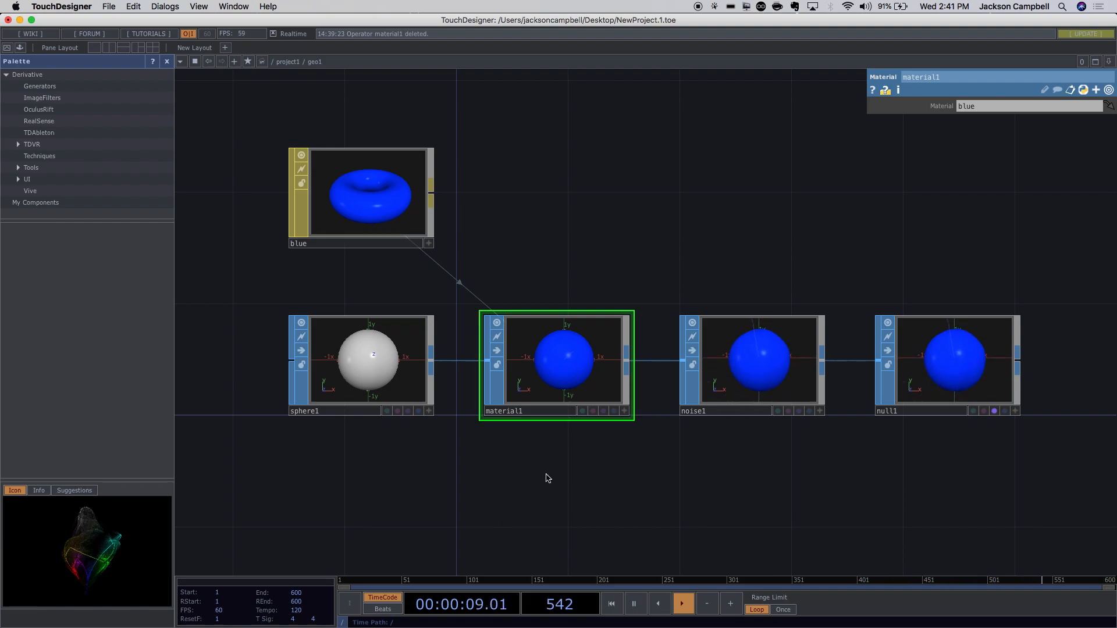
pyautogui.scroll(-3, 547, 478)
pyautogui.moveTo(563, 617)
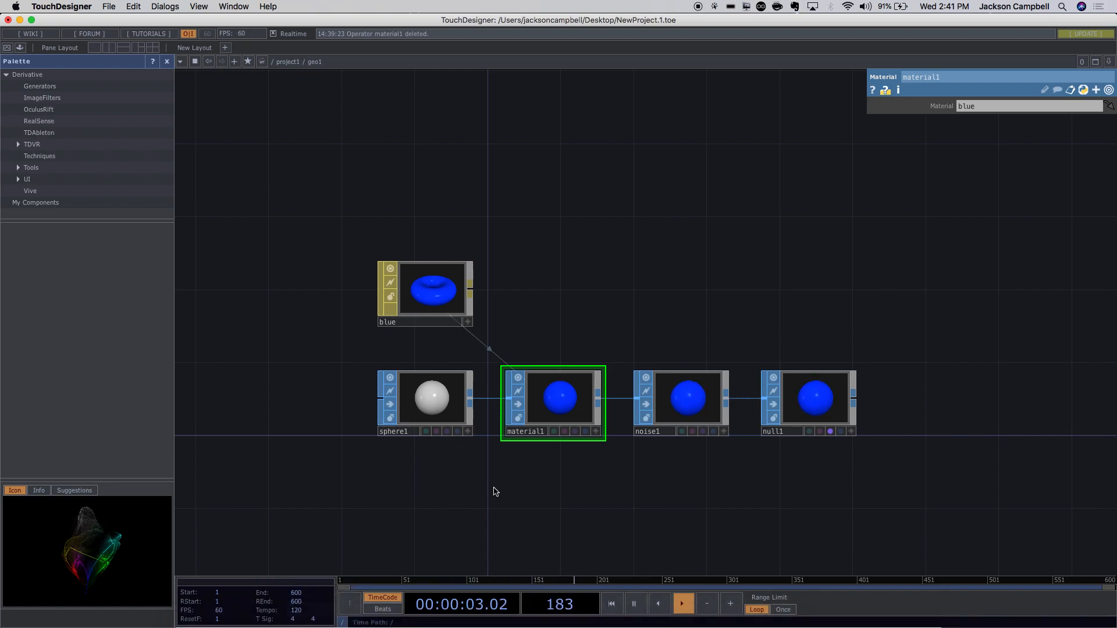
pyautogui.moveTo(364, 617)
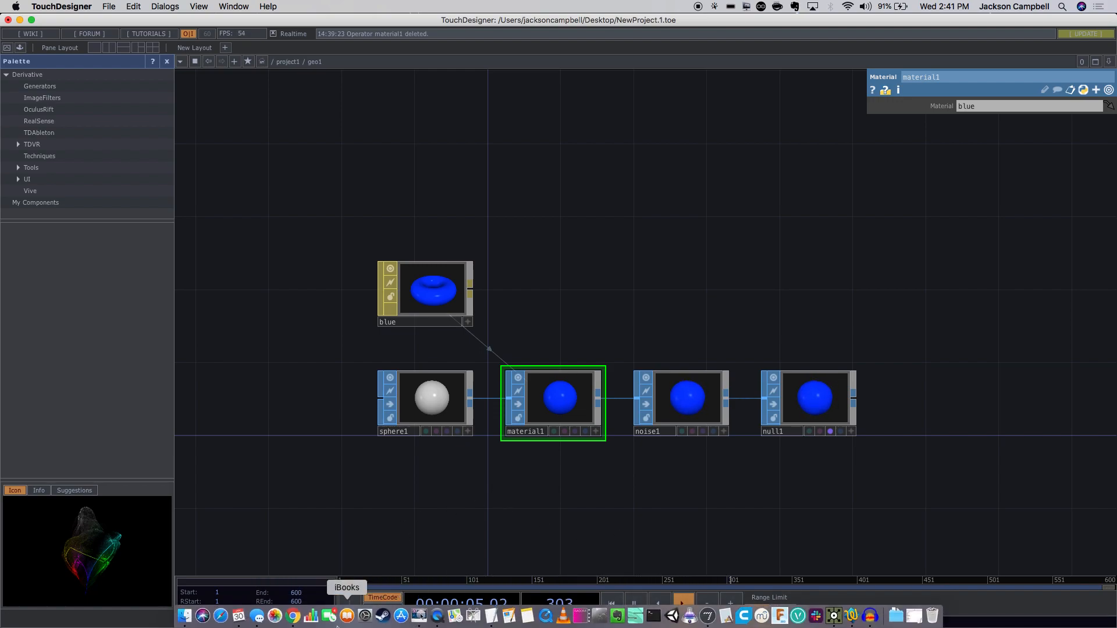
# Switch to Chrome and load the Video Programming: TouchDesigner course site's Syllabus page.
pyautogui.click(293, 616)
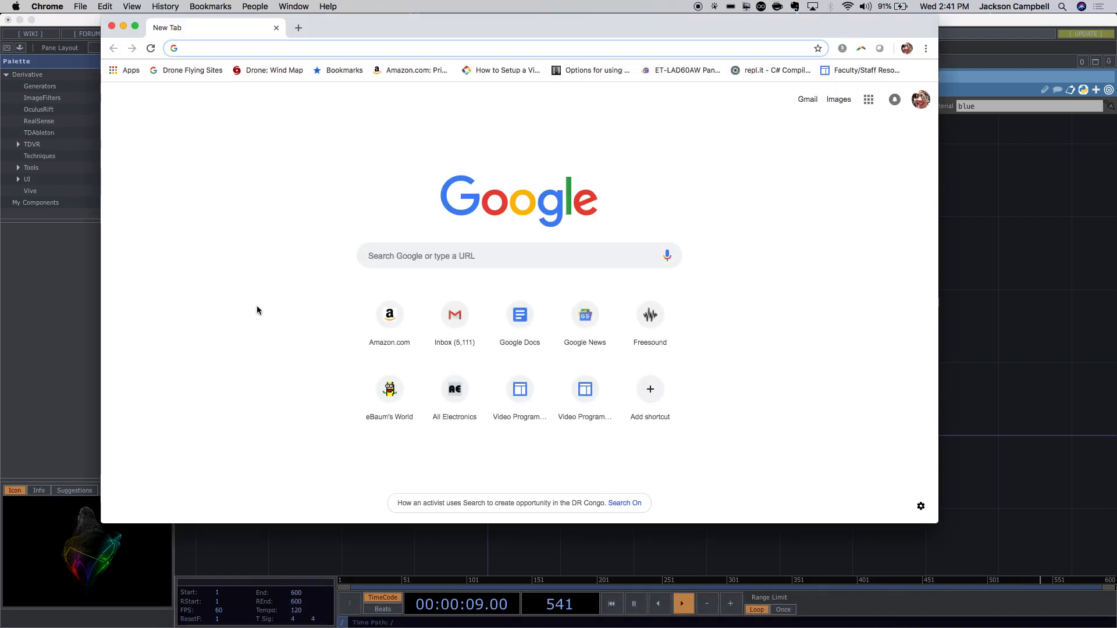
pyautogui.write('sit')
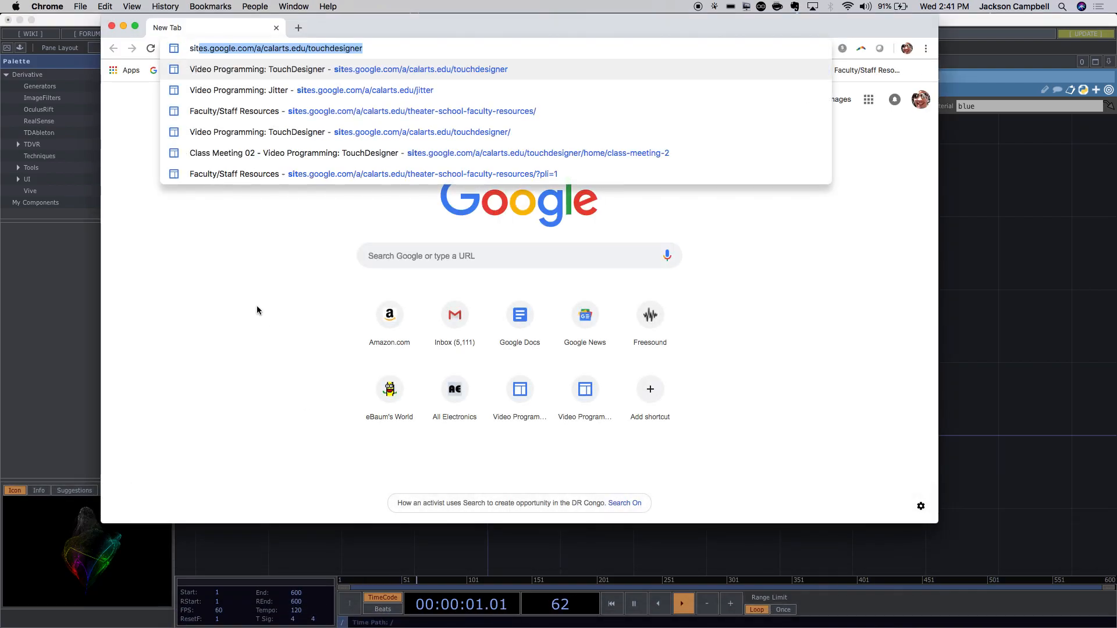
pyautogui.press('Return')
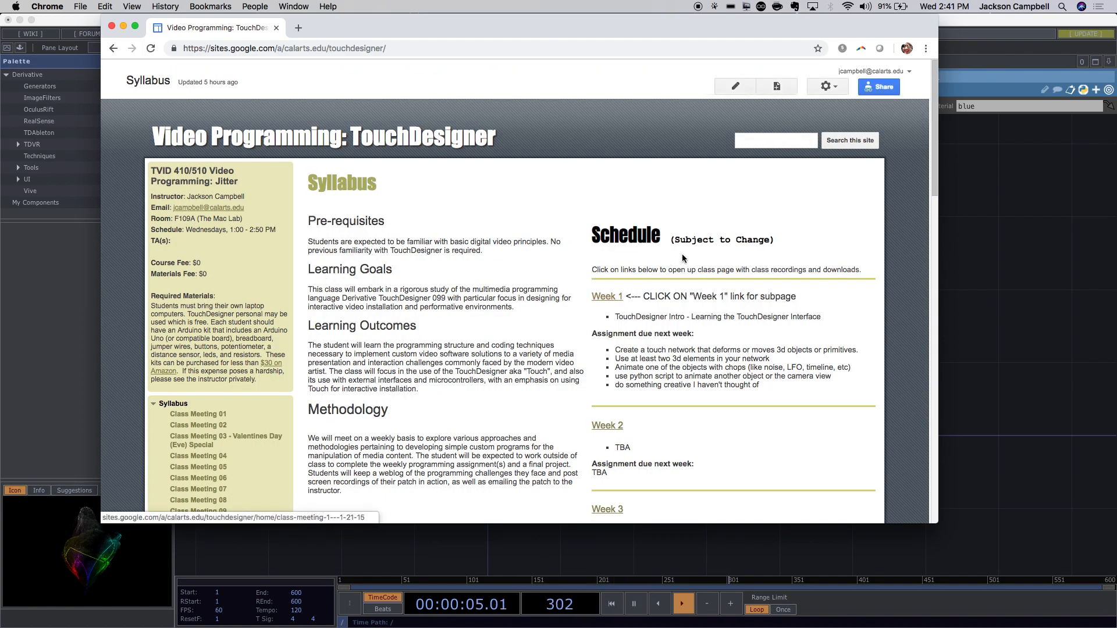
pyautogui.scroll(-3, 681, 254)
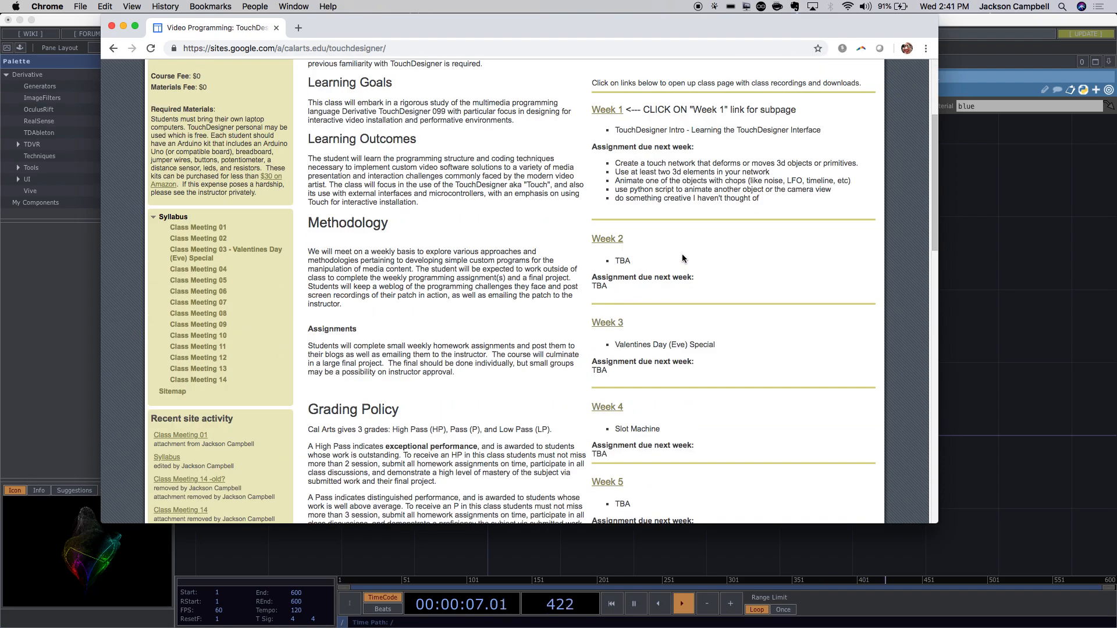
pyautogui.scroll(1, 682, 254)
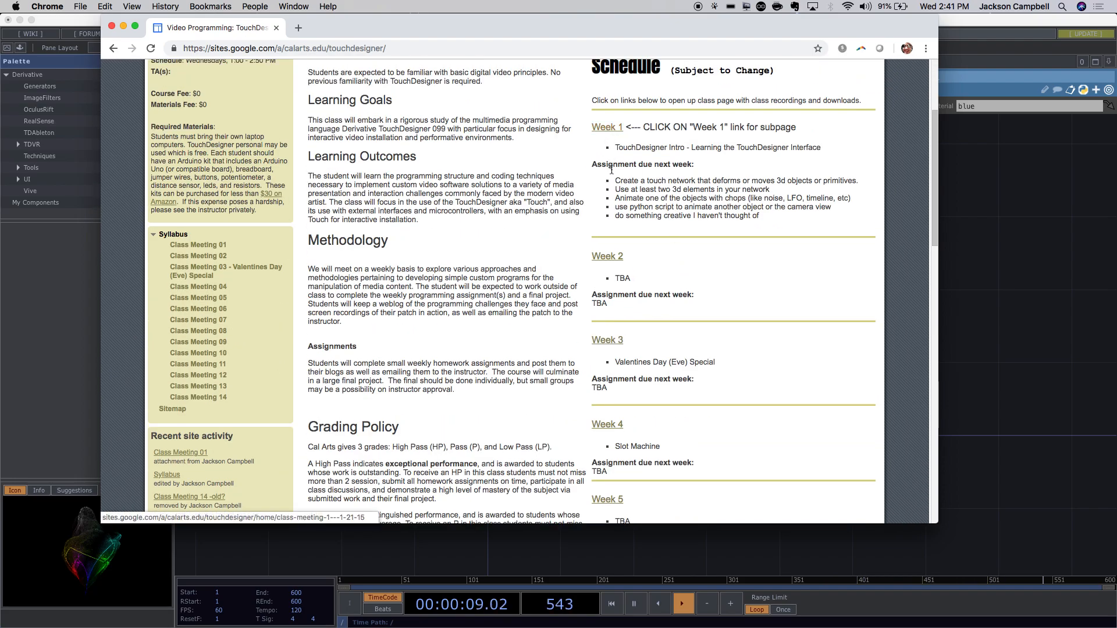
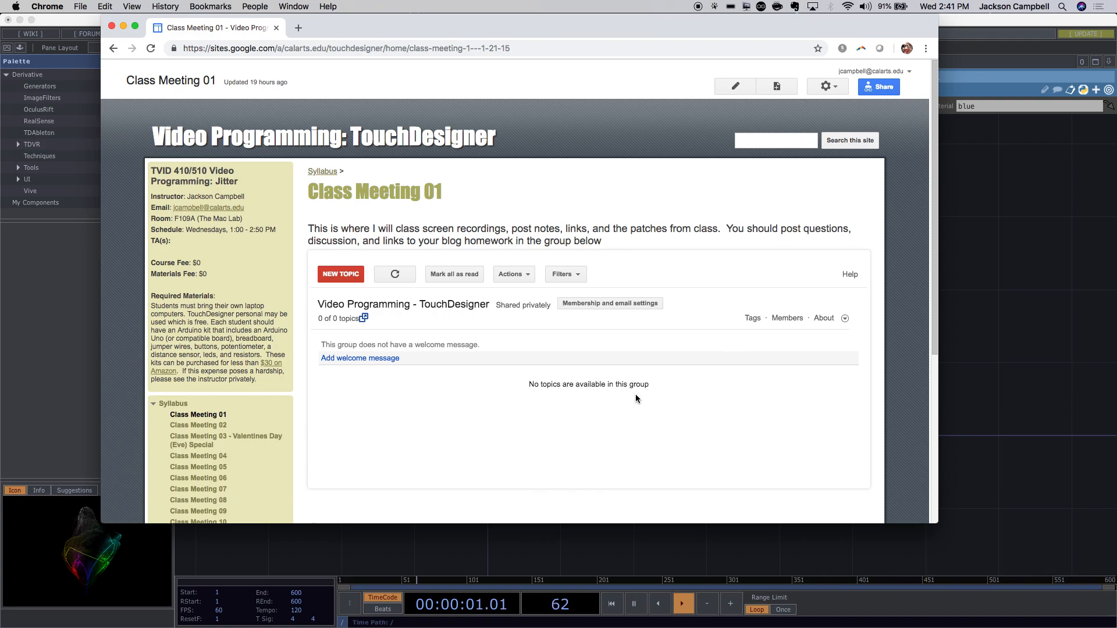
# Download the Material.001 Diffuse Color.png texture and ghost2.obj model from the class page attachments.
pyautogui.scroll(-2, 687, 327)
pyautogui.scroll(-7, 691, 329)
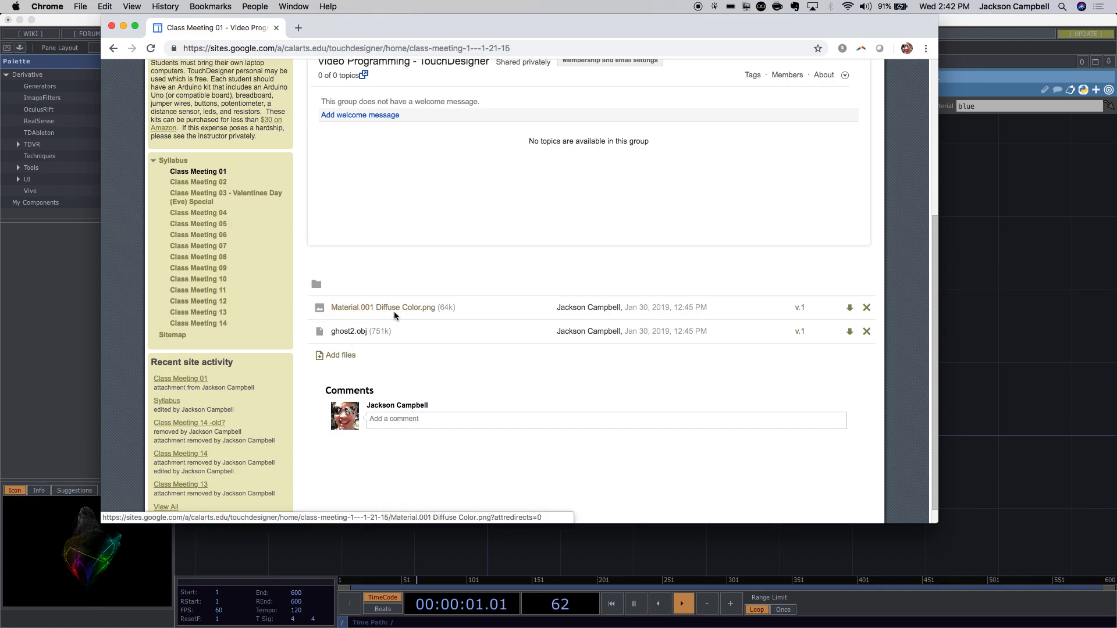
pyautogui.click(849, 309)
pyautogui.click(849, 332)
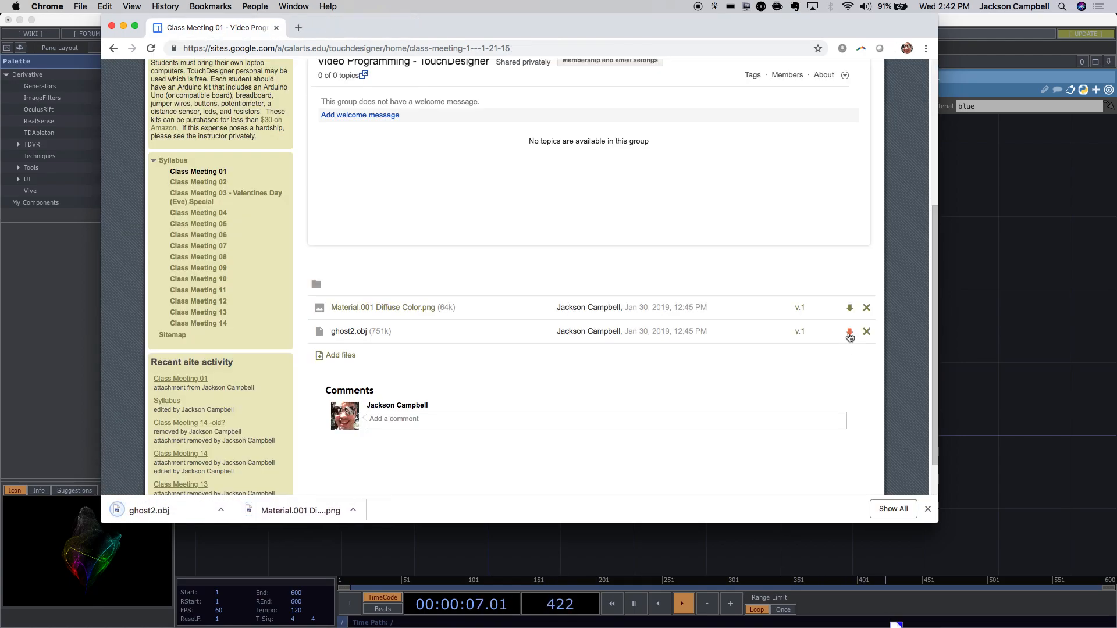
# Close Chrome and drag ghost2.obj from Finder's Downloads folder into the TouchDesigner network.
pyautogui.click(112, 27)
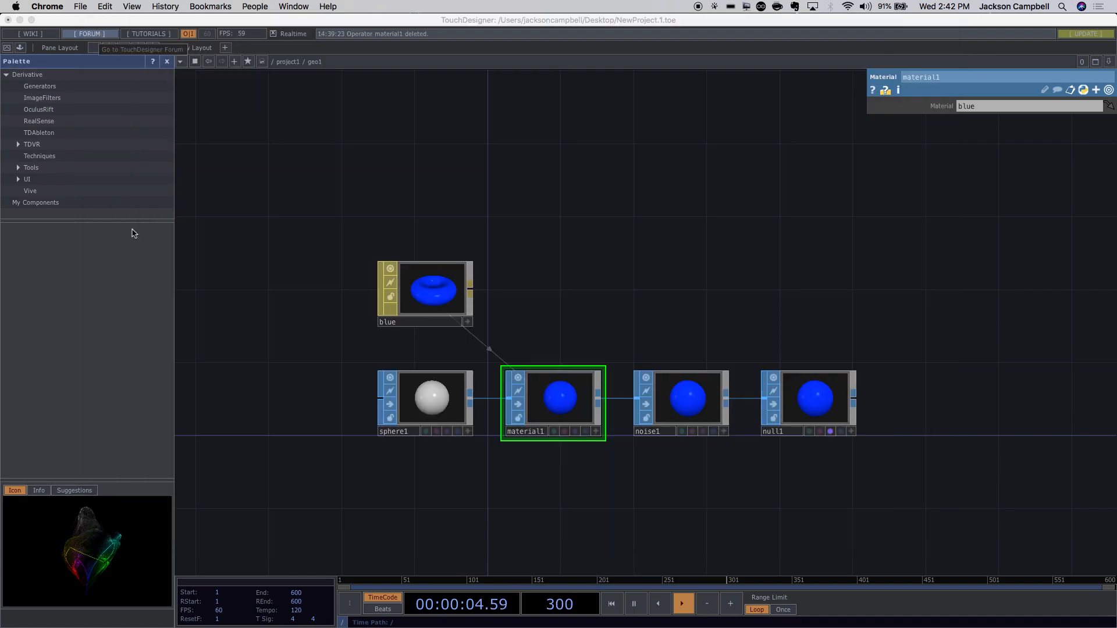
pyautogui.click(178, 623)
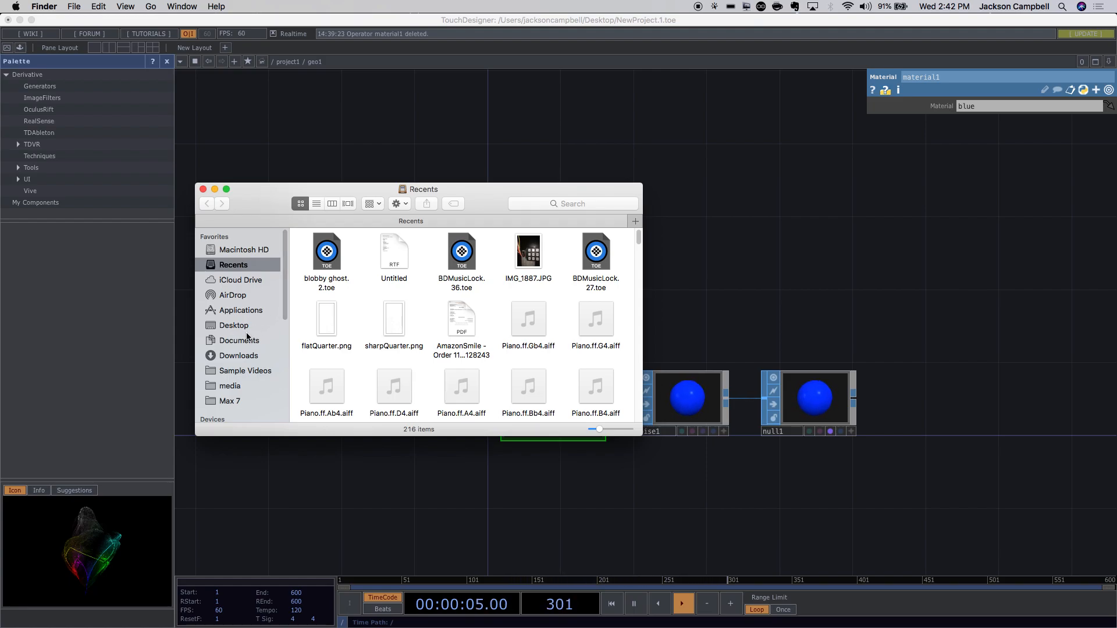
pyautogui.click(227, 355)
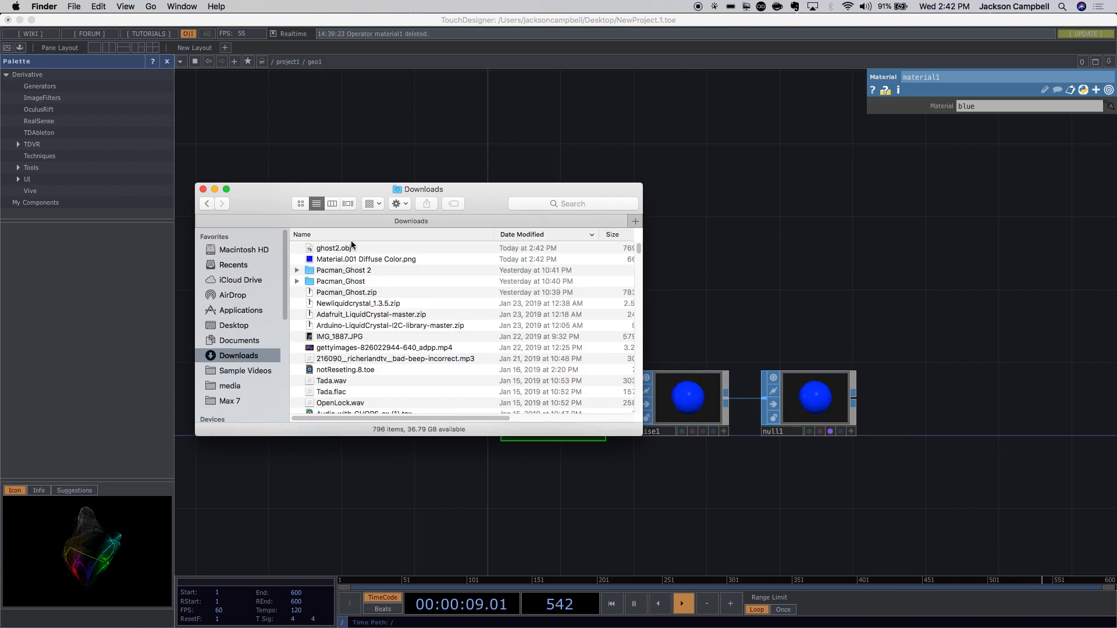
pyautogui.click(339, 250)
pyautogui.moveTo(272, 189); pyautogui.dragTo(287, 282)
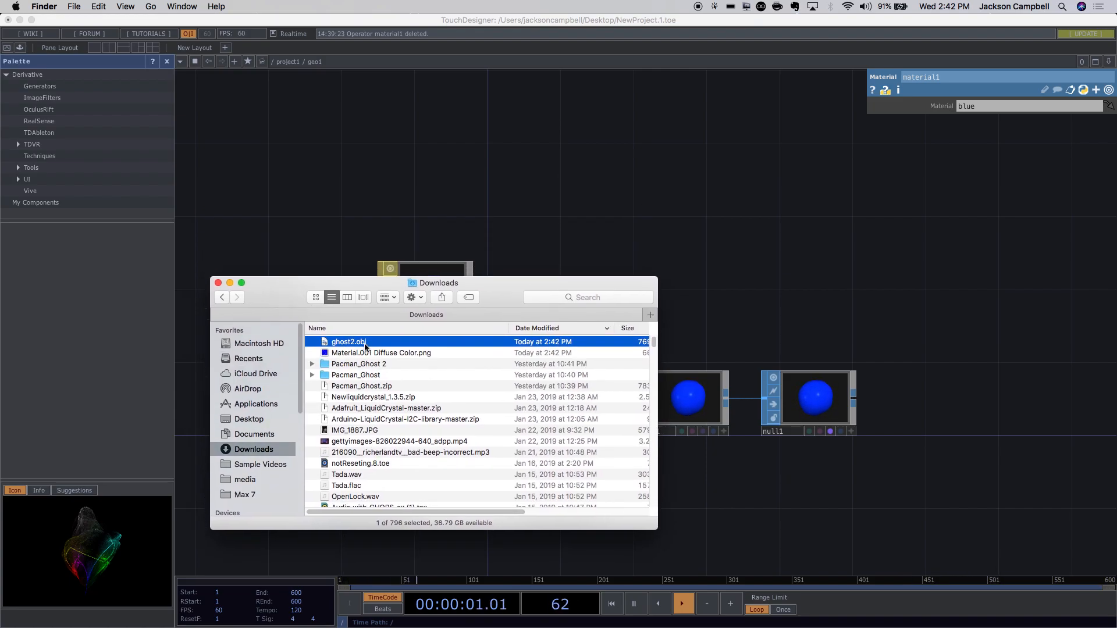
pyautogui.moveTo(354, 334); pyautogui.dragTo(336, 154)
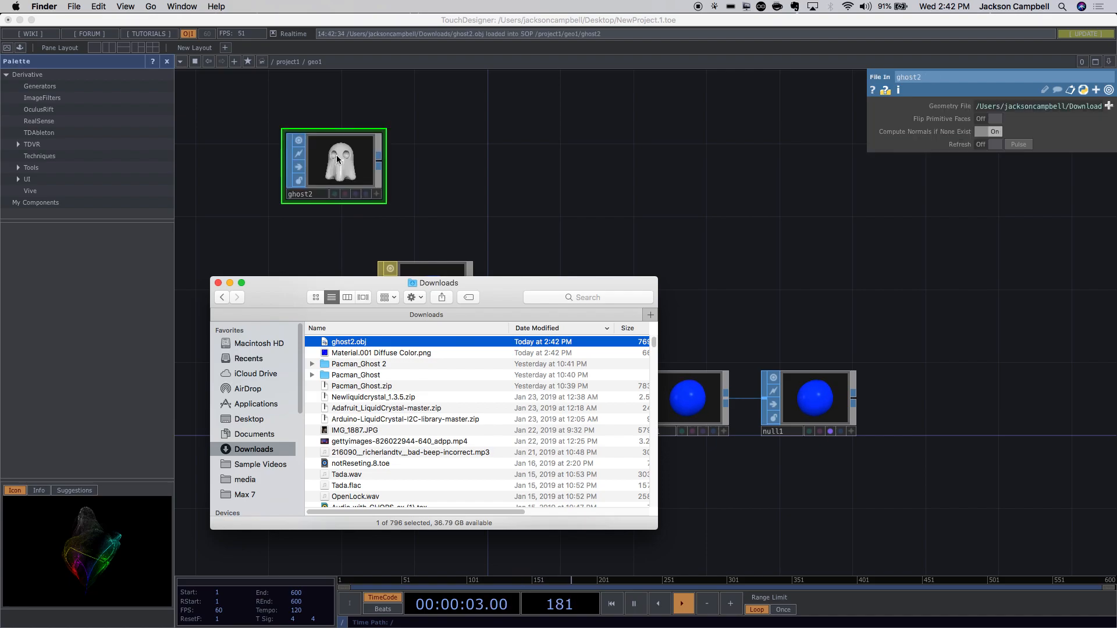
# Move the new ghost2 File In node to the lower right of the network.
pyautogui.scroll(3, 472, 152)
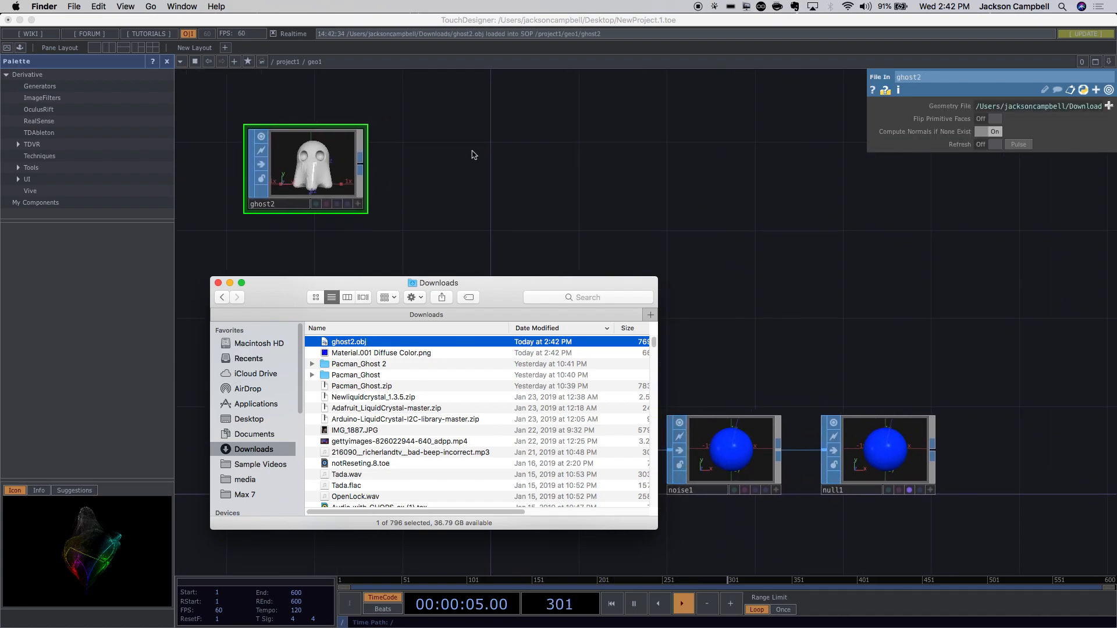
pyautogui.moveTo(301, 171); pyautogui.dragTo(587, 239)
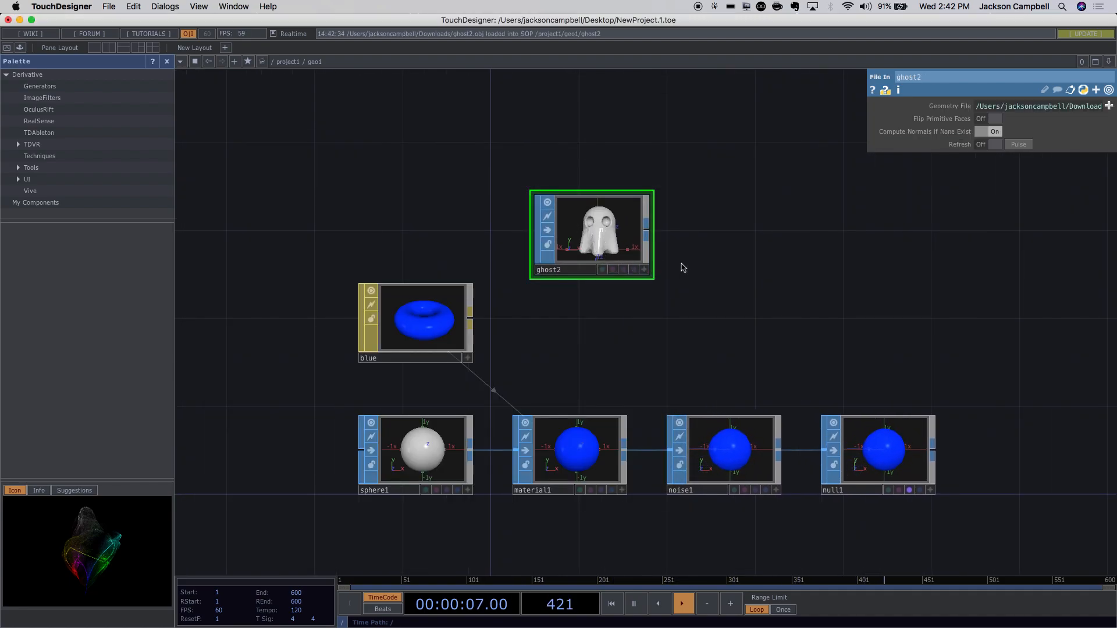
pyautogui.scroll(3, 685, 262)
pyautogui.scroll(-2, 542, 369)
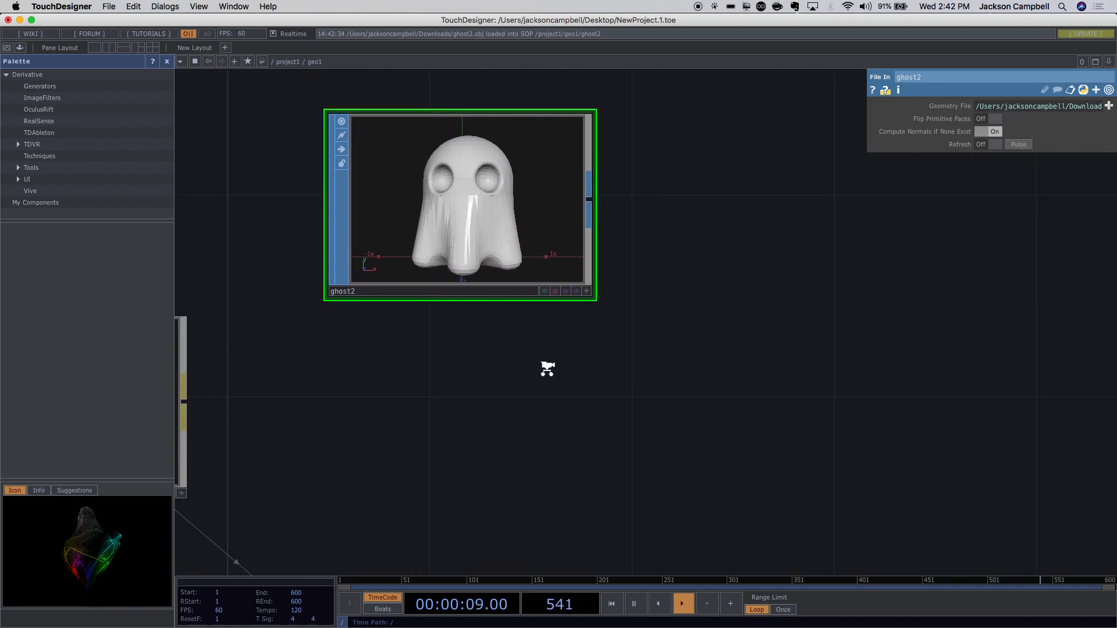
pyautogui.scroll(3, 454, 211)
pyautogui.scroll(5, 448, 208)
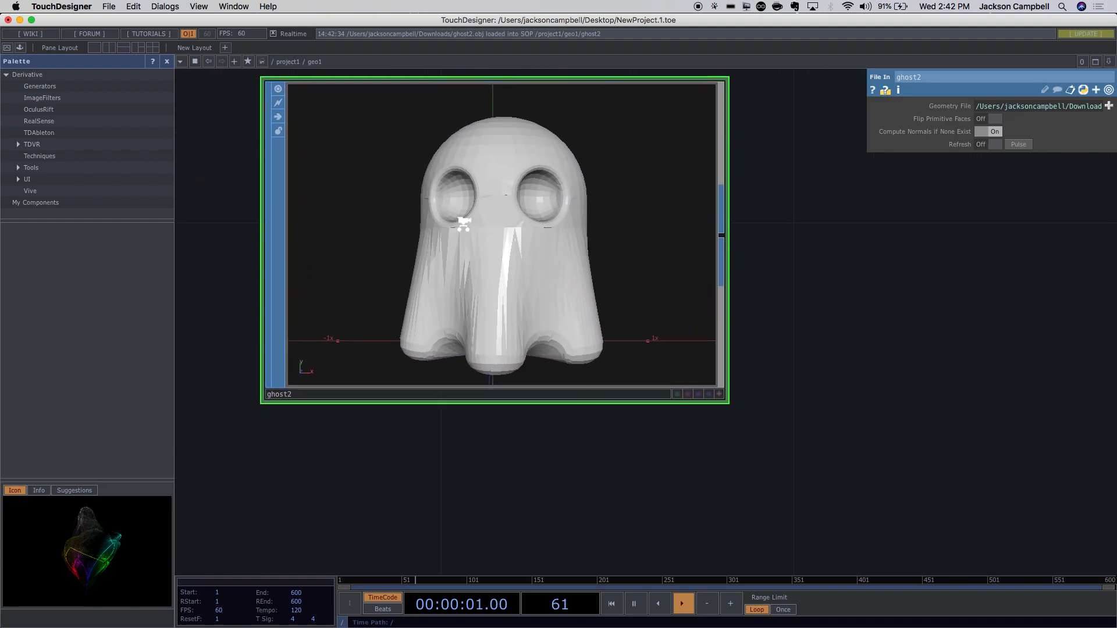
pyautogui.scroll(-6, 463, 224)
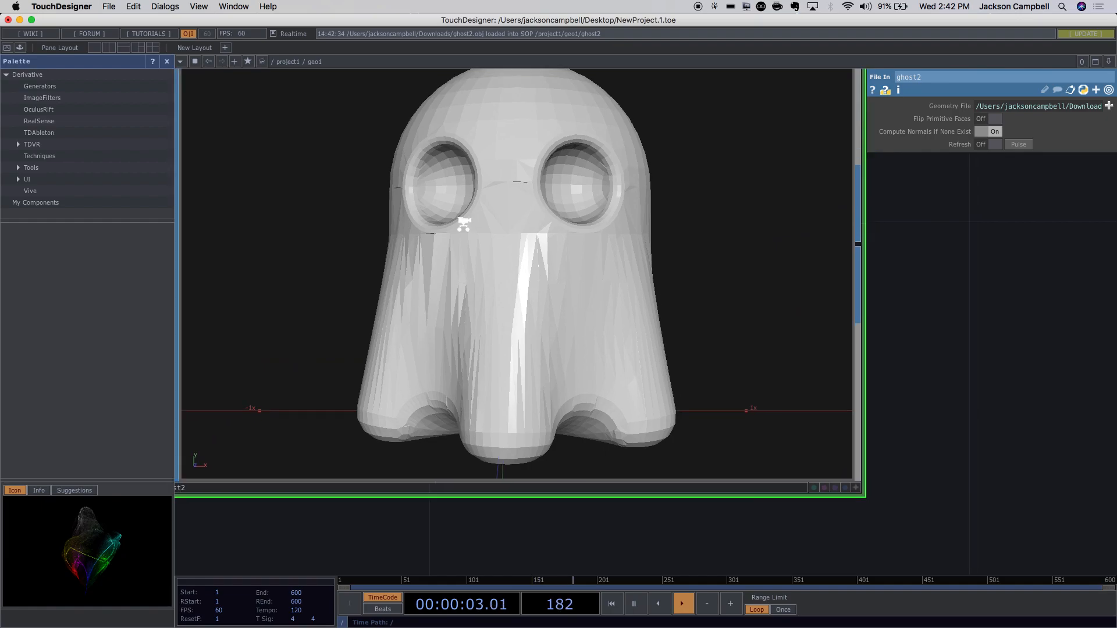
pyautogui.scroll(4, 464, 227)
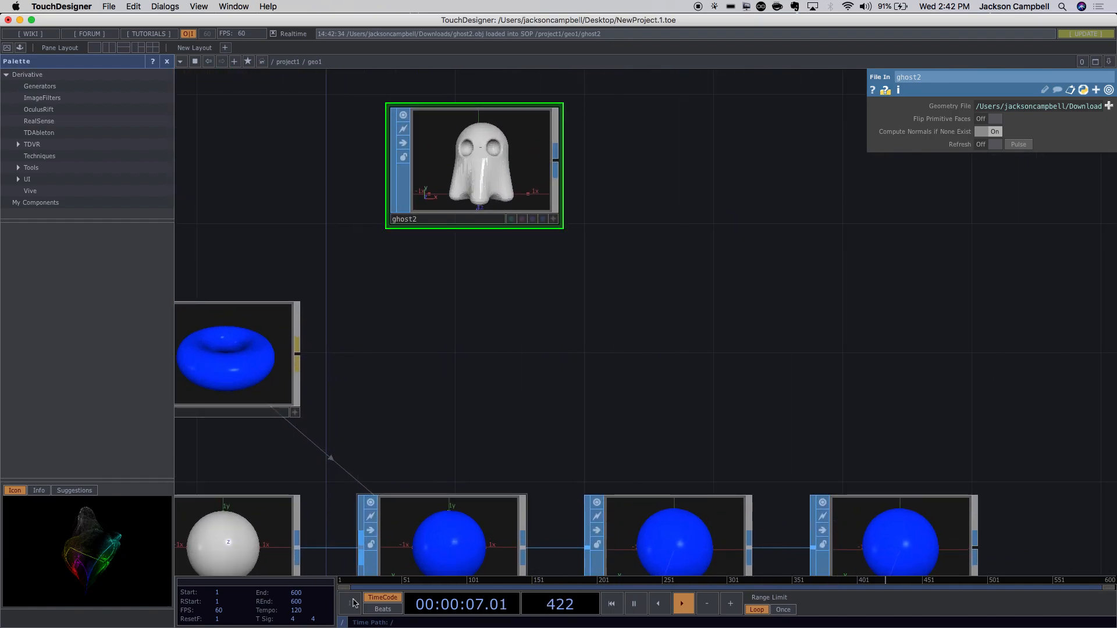
# Drag Material.001 Diffuse Color.png from Downloads into the network and place it at the left.
pyautogui.moveTo(347, 620)
pyautogui.click(185, 616)
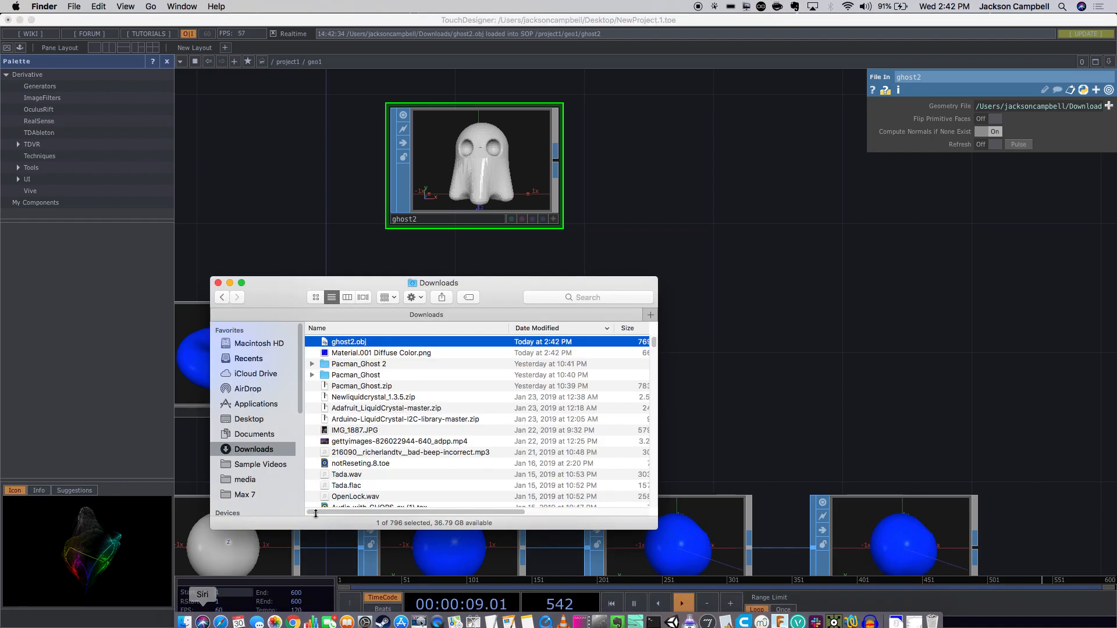
pyautogui.click(363, 353)
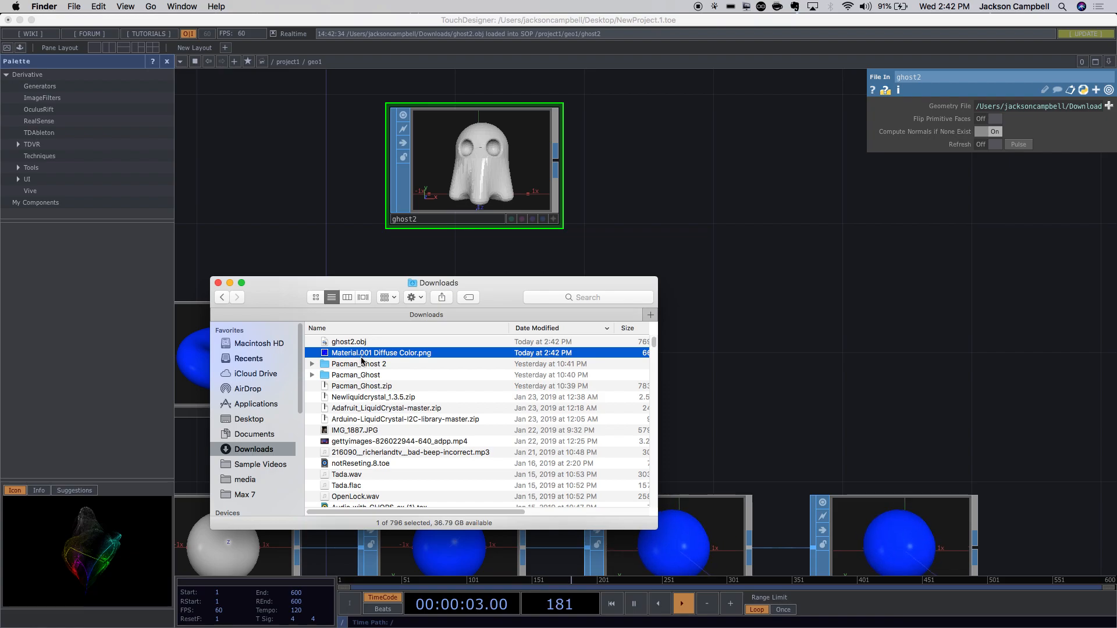
pyautogui.moveTo(364, 356); pyautogui.dragTo(669, 152)
pyautogui.click(811, 204)
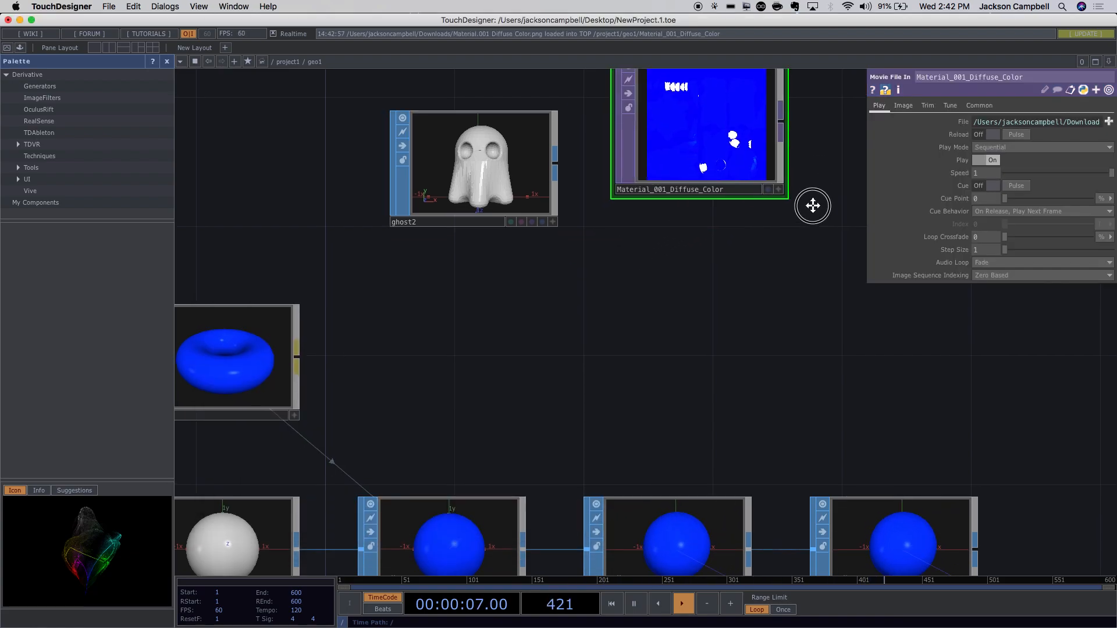
pyautogui.moveTo(810, 204); pyautogui.dragTo(785, 253)
pyautogui.moveTo(656, 269); pyautogui.dragTo(236, 262)
pyautogui.moveTo(502, 375); pyautogui.dragTo(604, 317)
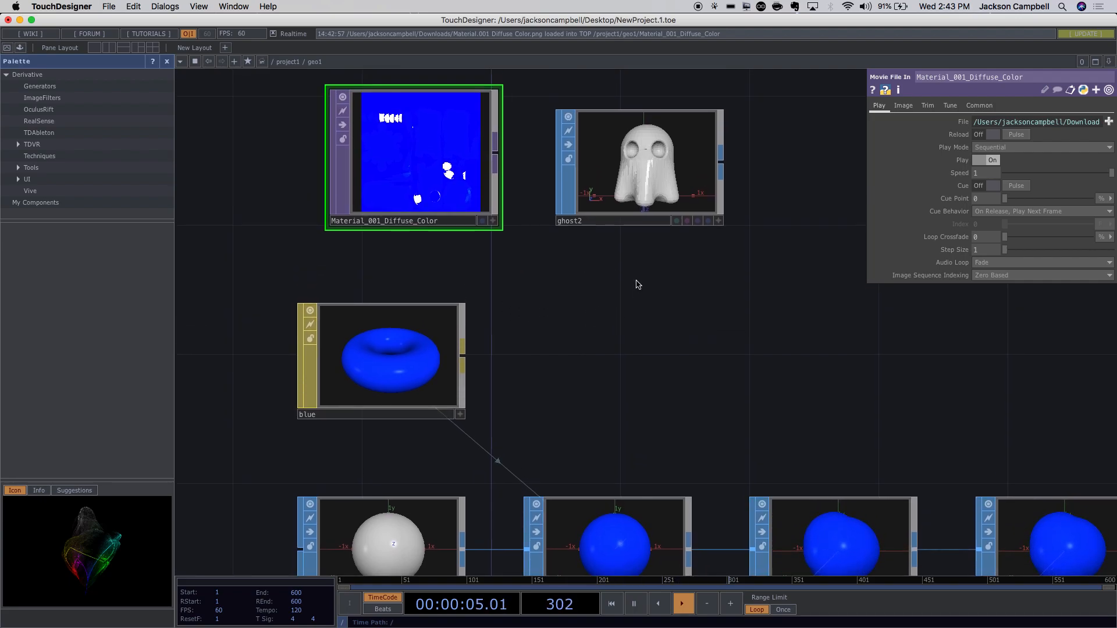
# Add a Phong material to the network and rename it ghost.
pyautogui.doubleClick(626, 340)
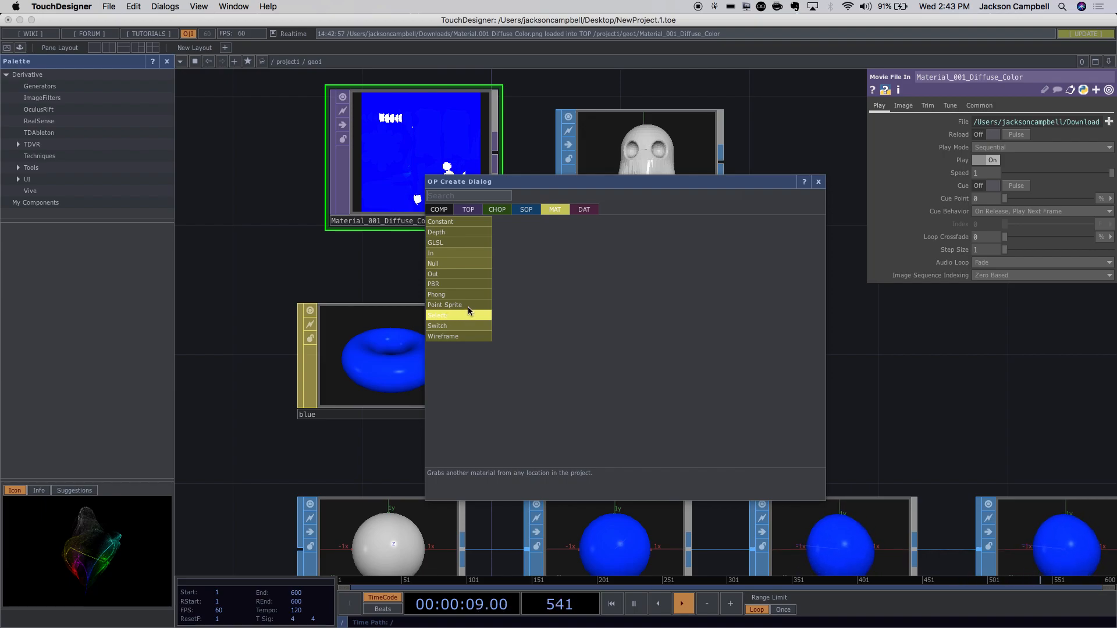
pyautogui.click(448, 294)
pyautogui.click(655, 334)
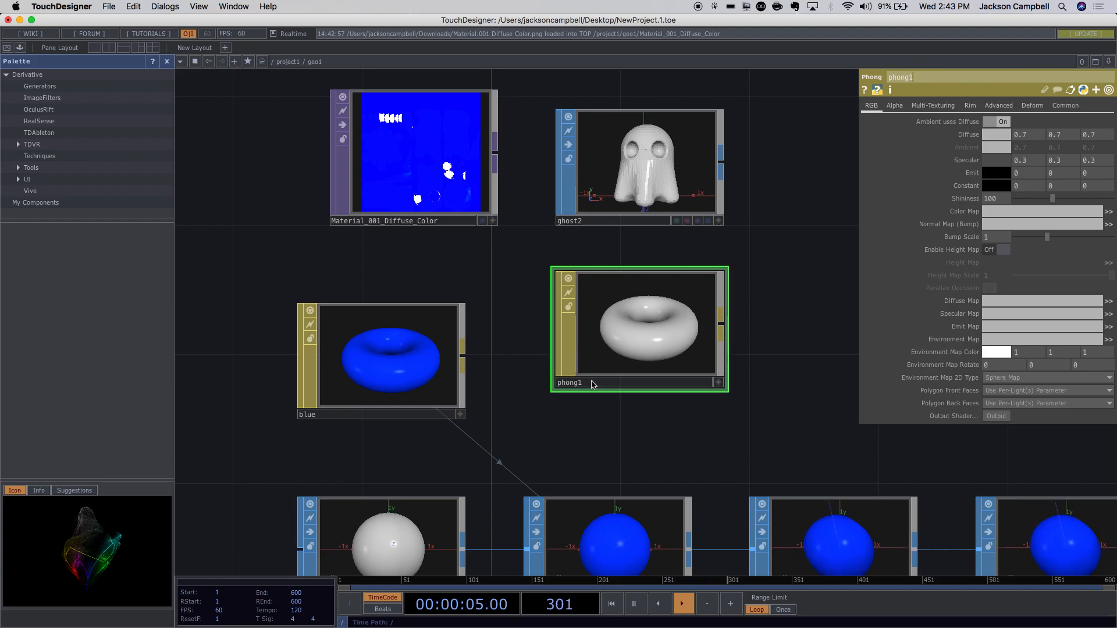
pyautogui.moveTo(932, 76); pyautogui.dragTo(878, 73)
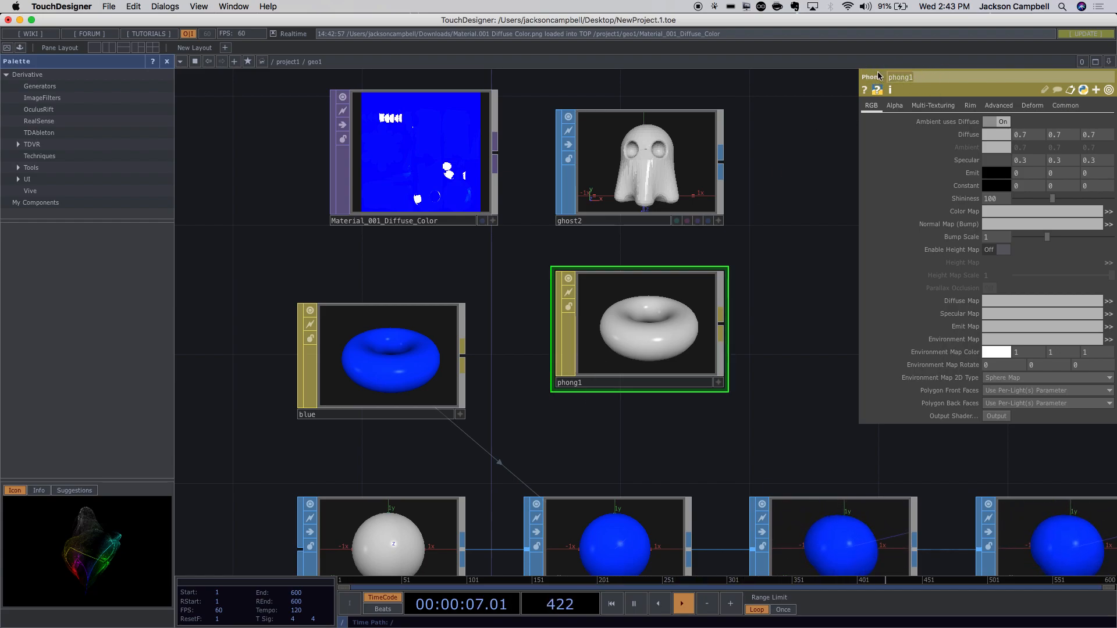
pyautogui.write('ghost')
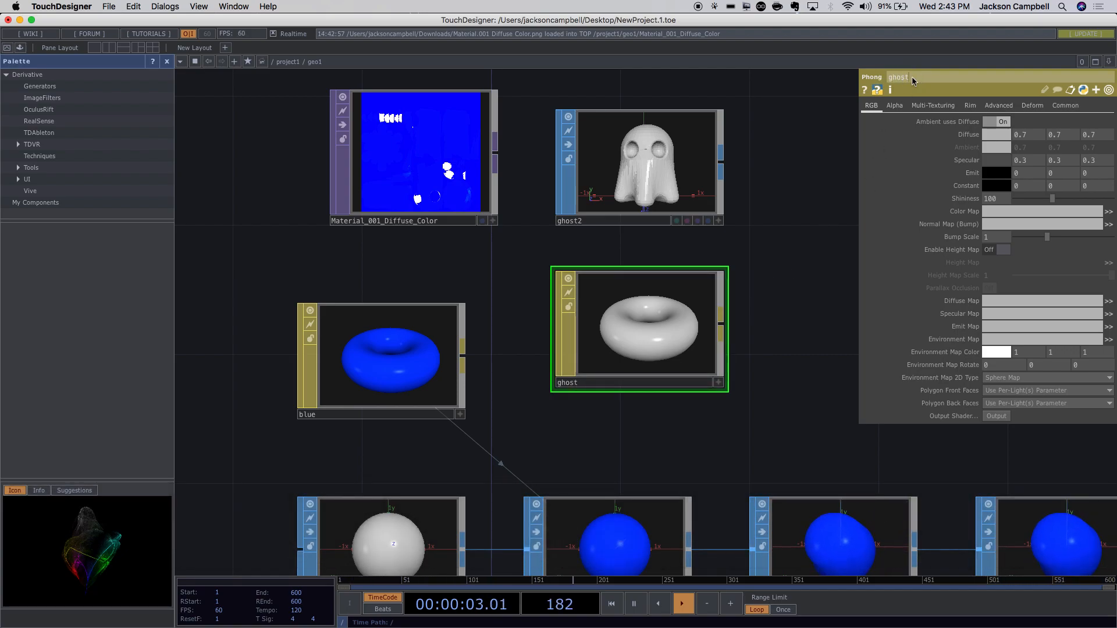
pyautogui.click(570, 385)
pyautogui.click(581, 386)
pyautogui.moveTo(582, 385); pyautogui.dragTo(555, 386)
pyautogui.click(586, 386)
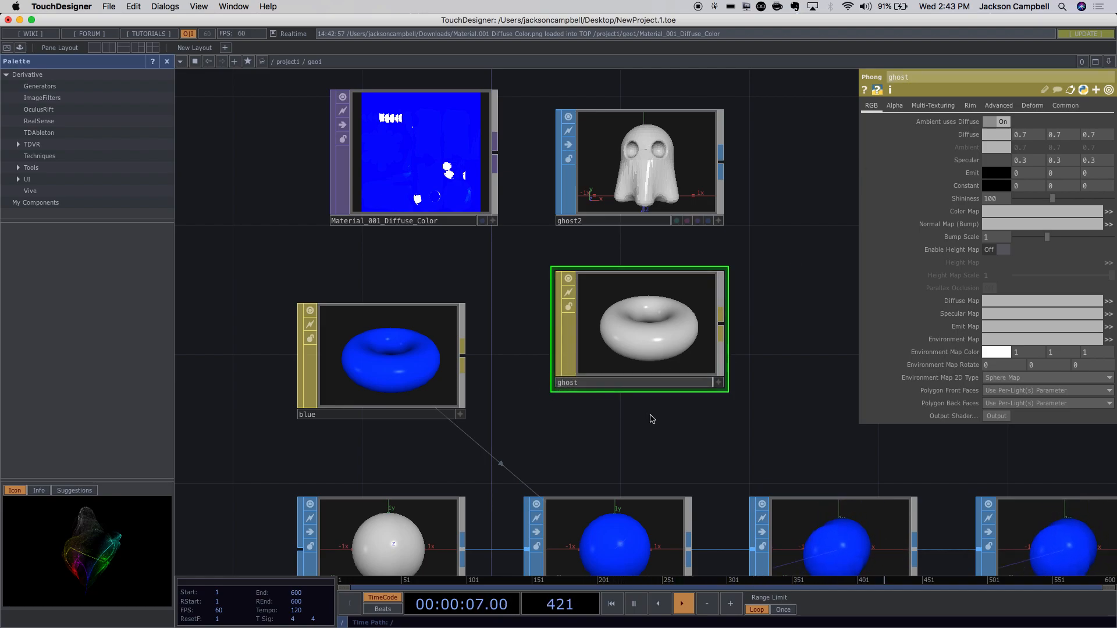
pyautogui.moveTo(658, 342); pyautogui.dragTo(626, 374)
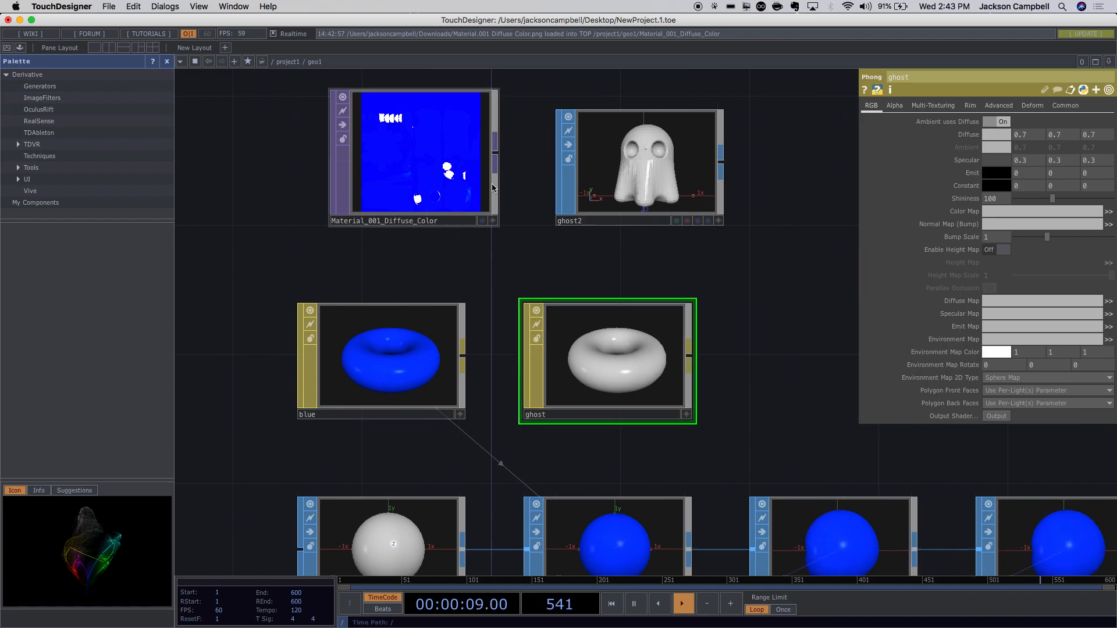
# Drop the Material_001_Diffuse_Color texture onto ghost as its Color Map.
pyautogui.click(399, 144)
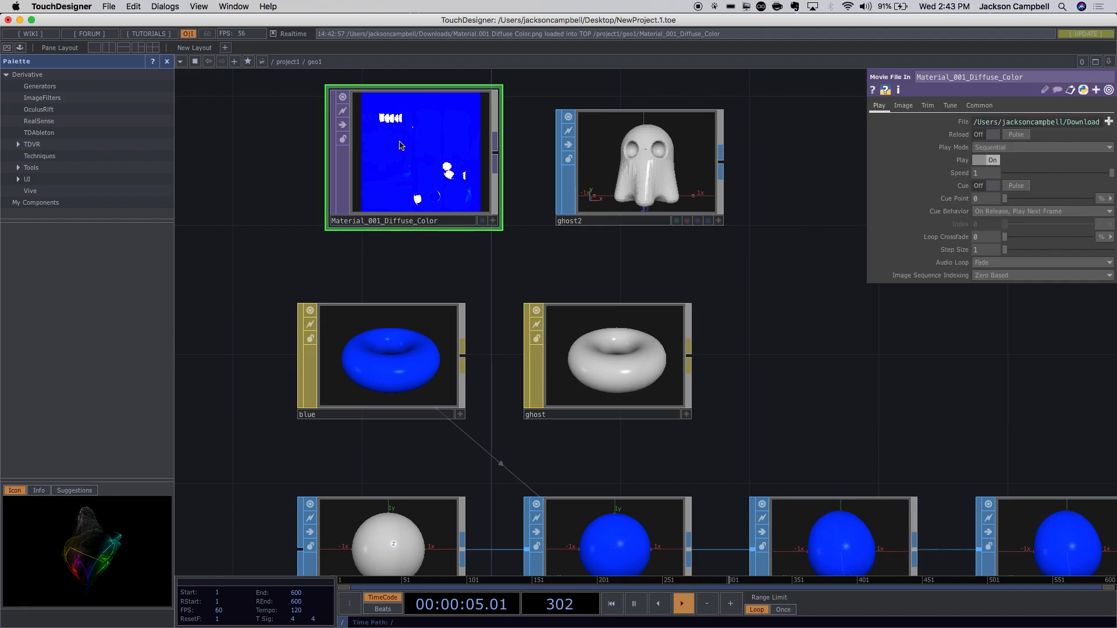
pyautogui.moveTo(432, 150); pyautogui.dragTo(618, 356)
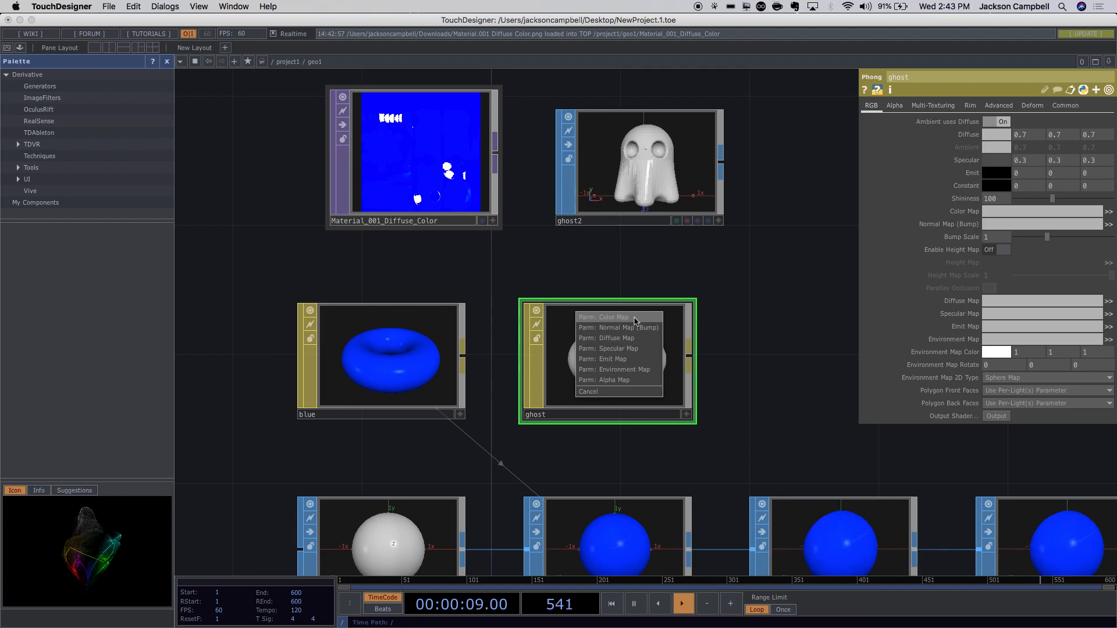
pyautogui.click(634, 321)
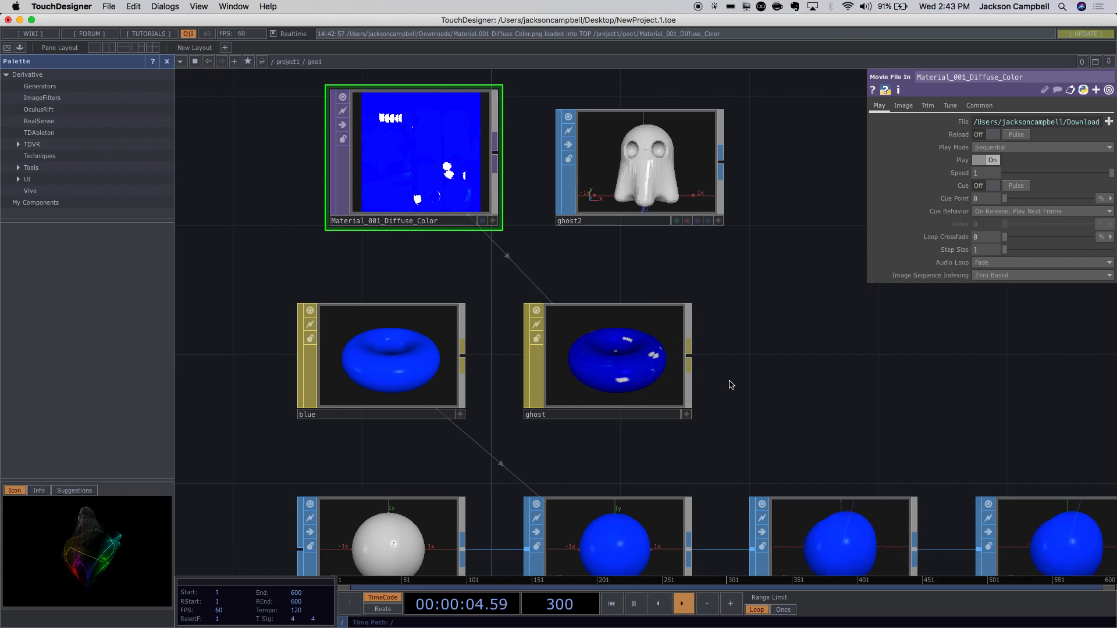
pyautogui.scroll(10, 734, 390)
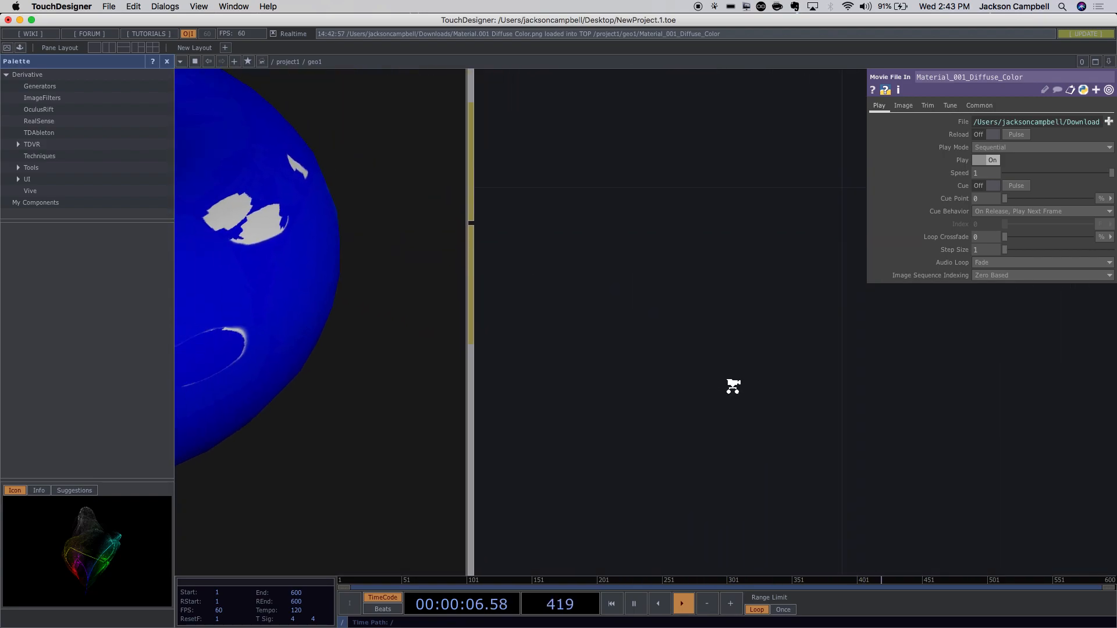
# Move the ghost2 node beside the ghost material and check its file settings.
pyautogui.scroll(-10, 734, 390)
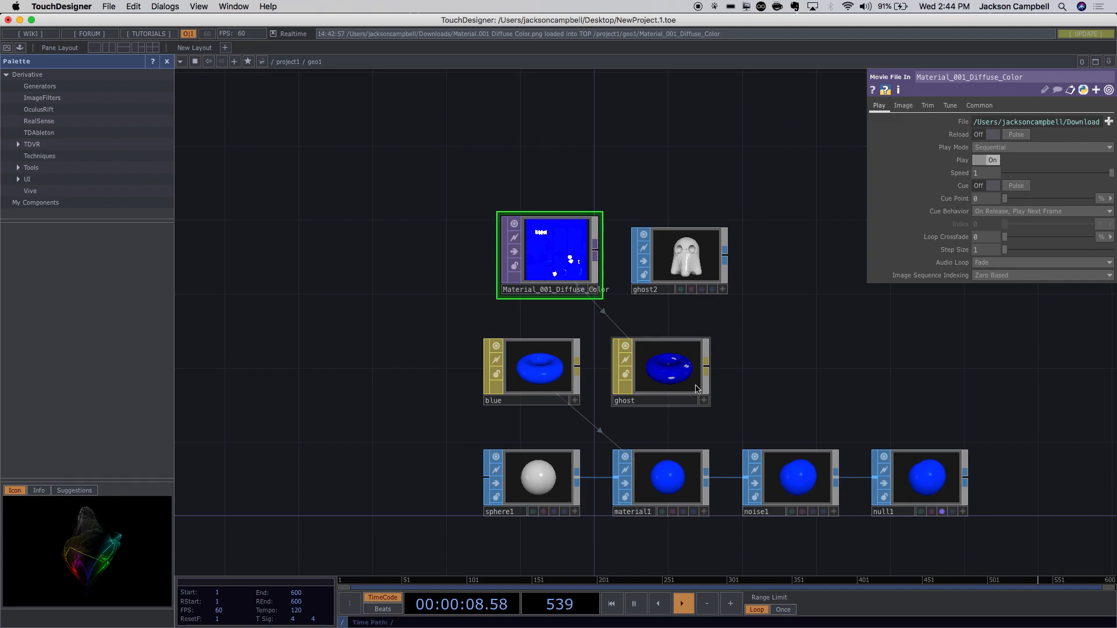
pyautogui.scroll(3, 693, 384)
pyautogui.moveTo(750, 381); pyautogui.dragTo(656, 292)
pyautogui.scroll(-3, 673, 324)
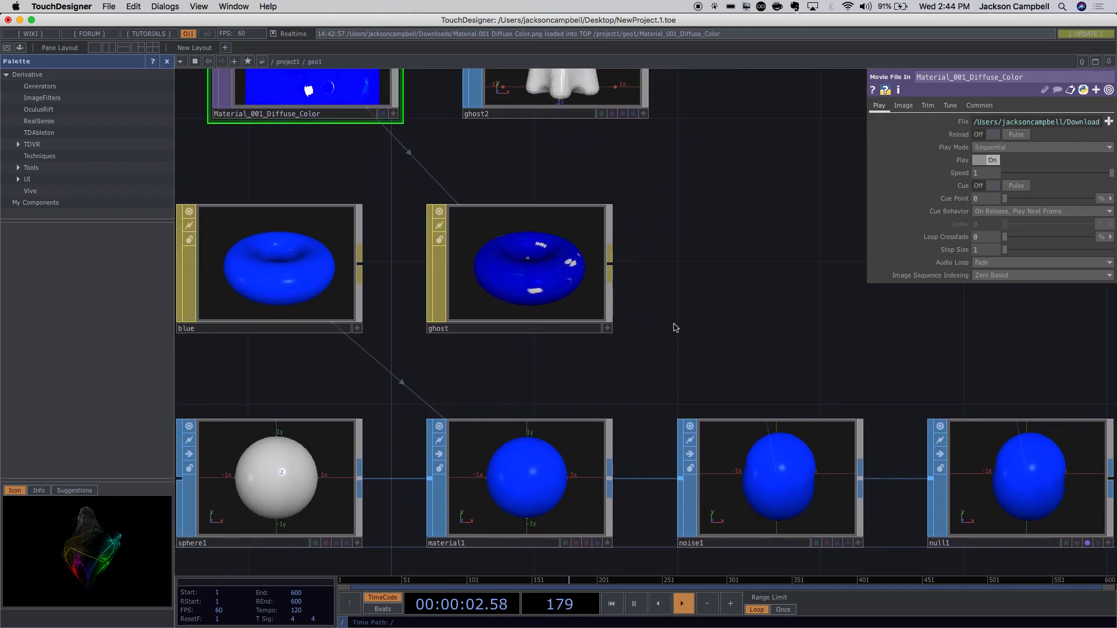
pyautogui.moveTo(568, 142); pyautogui.dragTo(785, 329)
pyautogui.moveTo(748, 375); pyautogui.dragTo(643, 433)
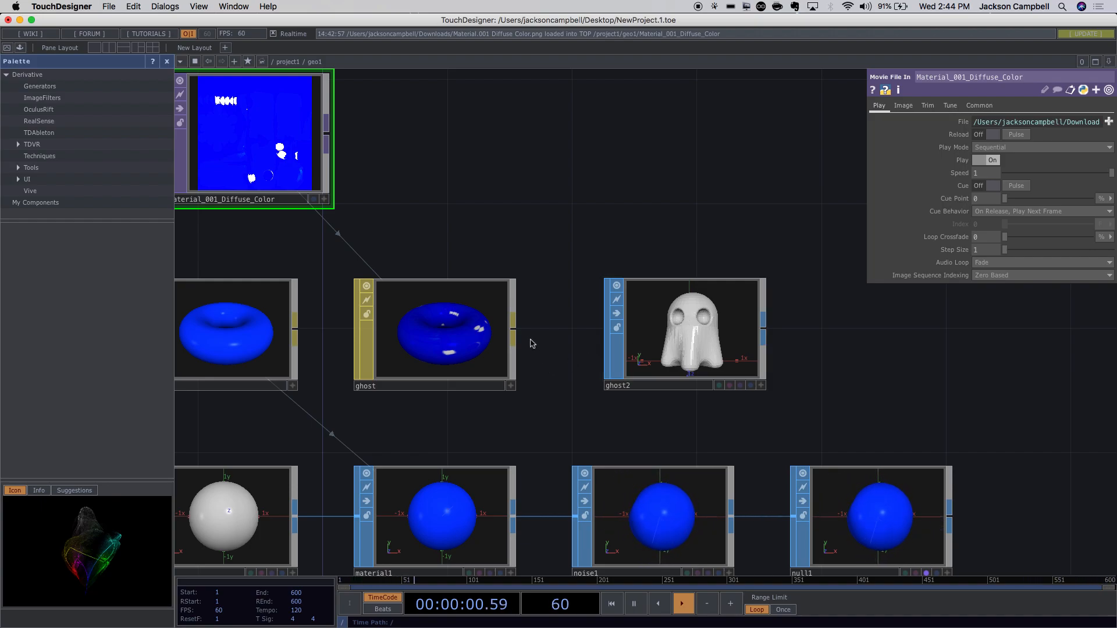
pyautogui.click(669, 323)
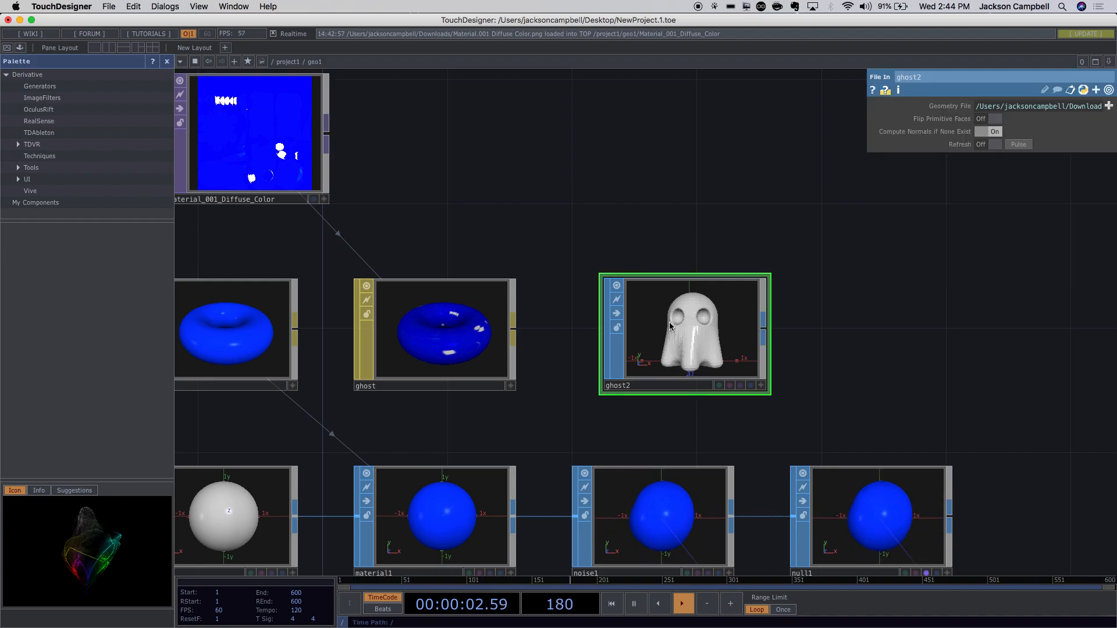
pyautogui.moveTo(669, 322); pyautogui.dragTo(668, 292)
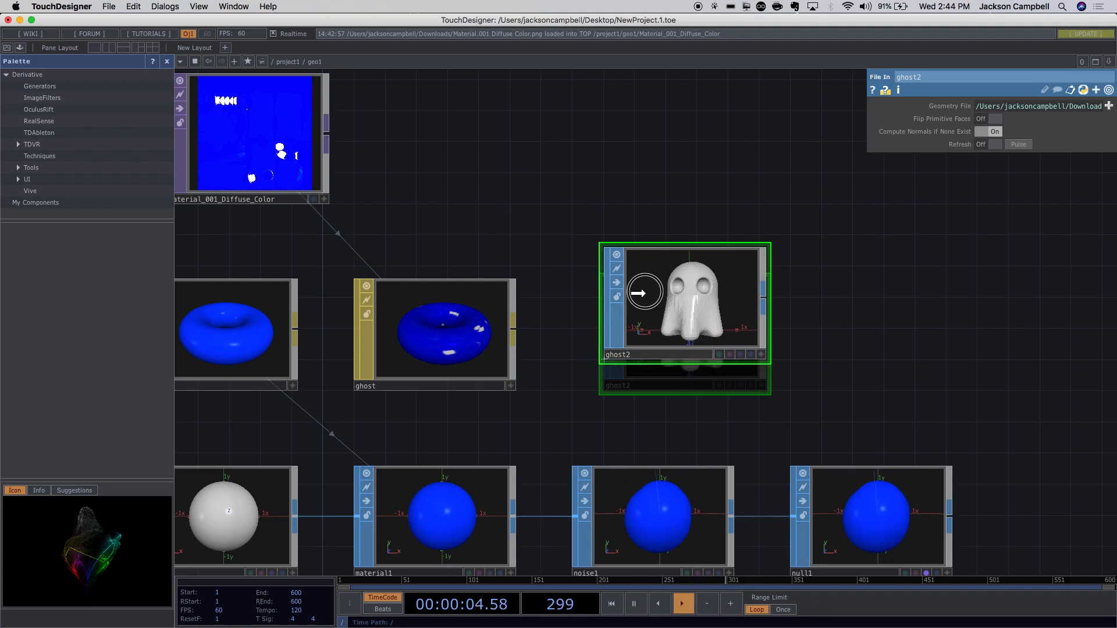
# Delete the sphere1 node from the material chain.
pyautogui.moveTo(522, 404); pyautogui.dragTo(644, 309)
pyautogui.moveTo(381, 448); pyautogui.dragTo(332, 424)
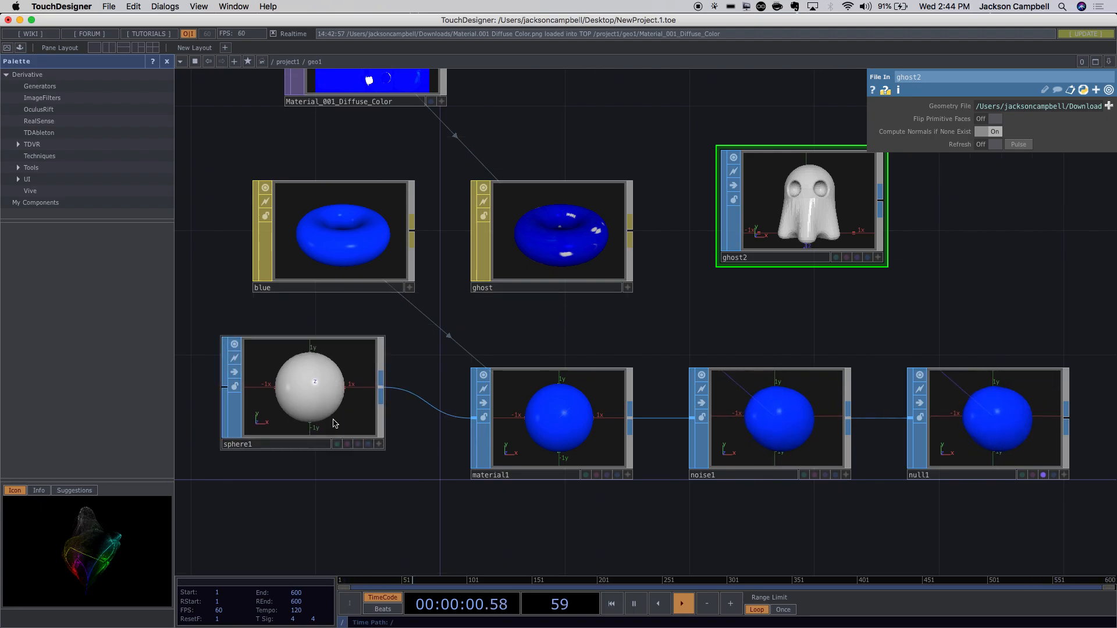
pyautogui.click(330, 414)
pyautogui.press('BackSpace')
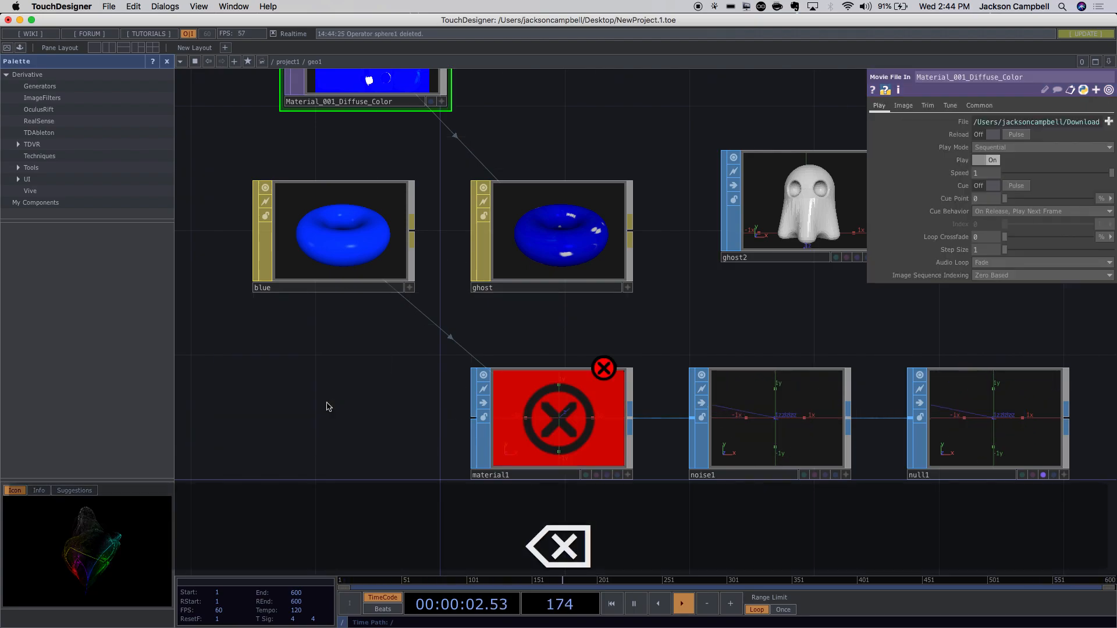
# Wire ghost2 into material1 and drop the ghost material onto material1.
pyautogui.moveTo(778, 230); pyautogui.dragTo(311, 449)
pyautogui.moveTo(412, 420); pyautogui.dragTo(470, 420)
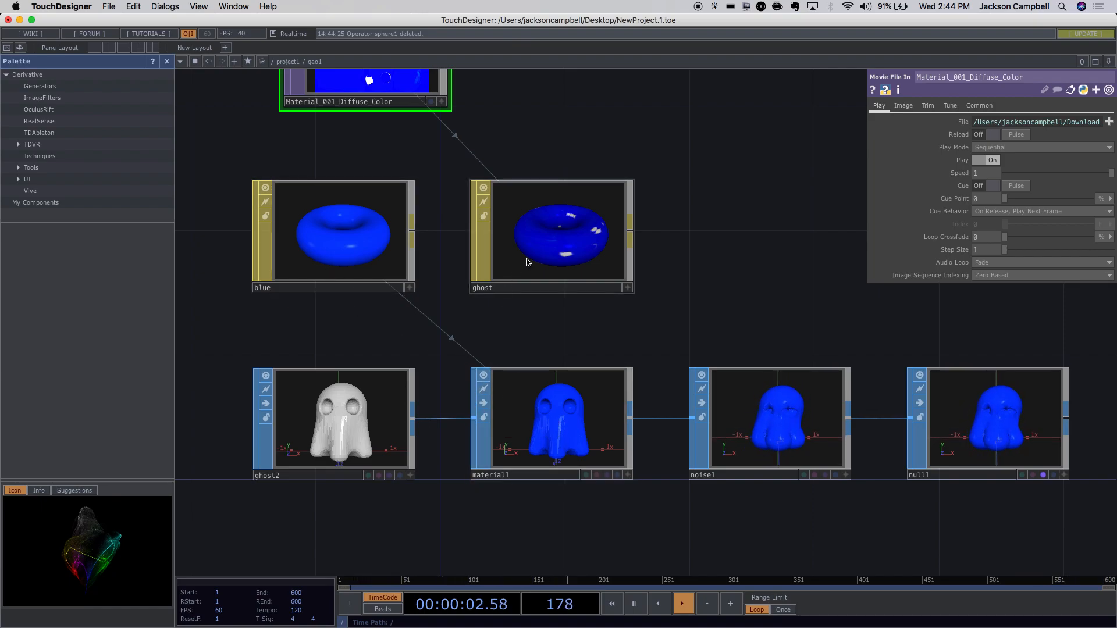
pyautogui.moveTo(559, 252); pyautogui.dragTo(578, 443)
pyautogui.moveTo(571, 445); pyautogui.dragTo(565, 445)
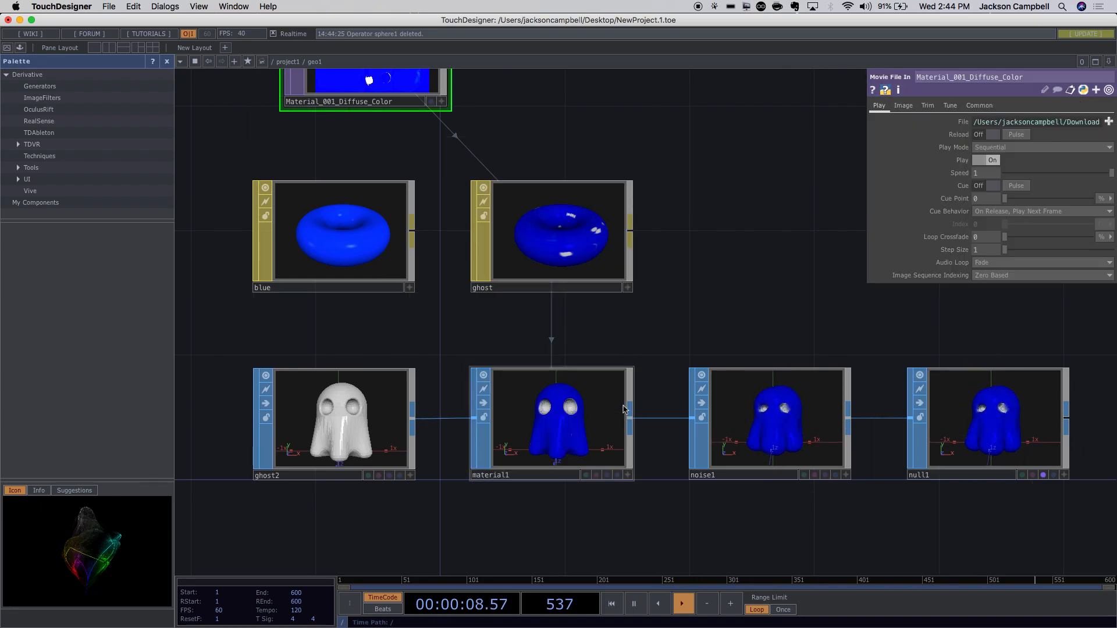
# Give noise1 Period 7.19, Exponent 2.26 and Amplitude 2 to smooth the ghost.
pyautogui.scroll(4, 570, 445)
pyautogui.scroll(5, 566, 428)
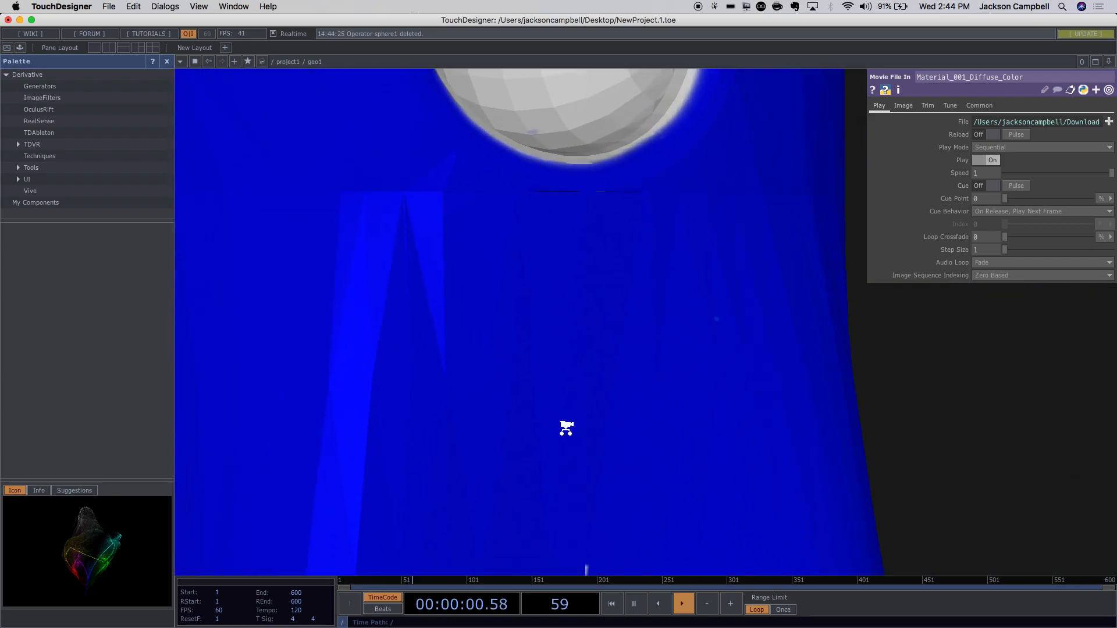
pyautogui.scroll(-3, 567, 431)
pyautogui.scroll(-5, 567, 431)
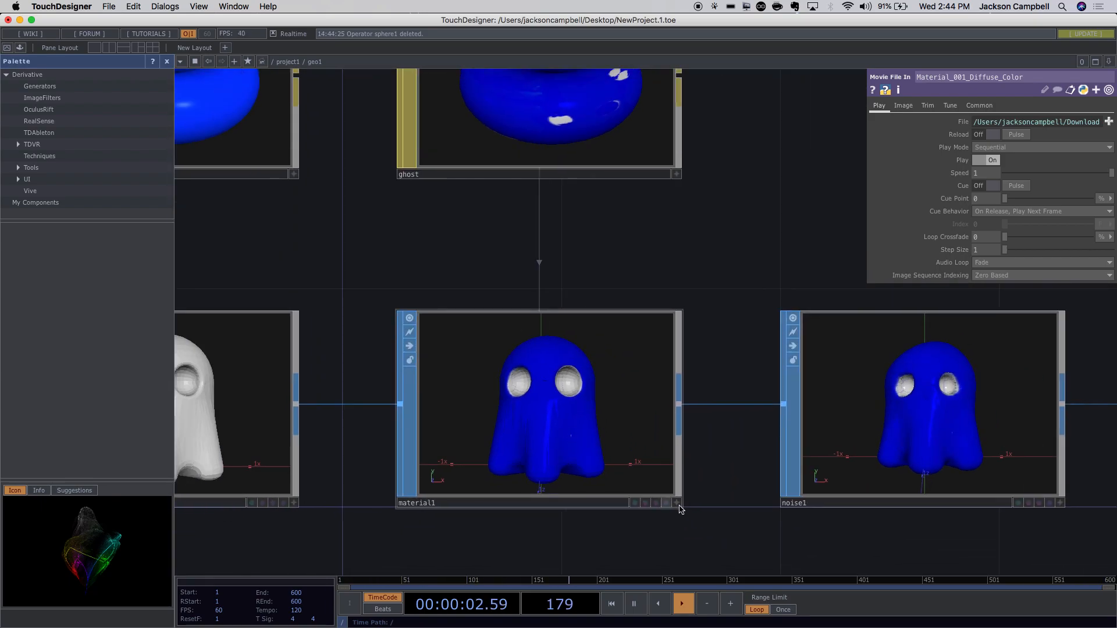
pyautogui.moveTo(672, 523); pyautogui.dragTo(506, 506)
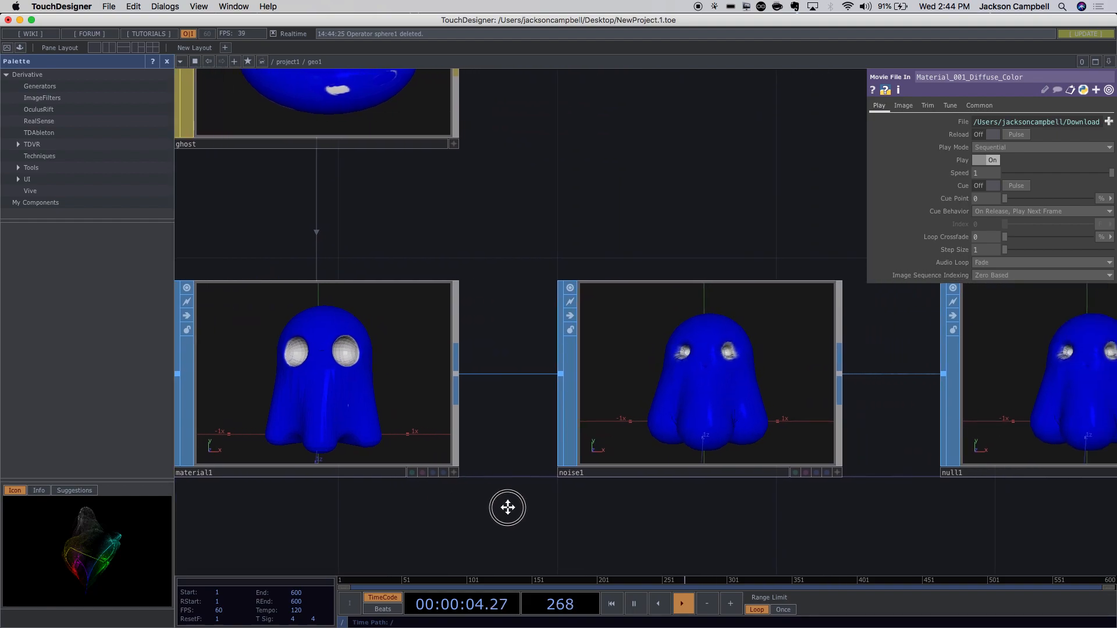
pyautogui.click(602, 431)
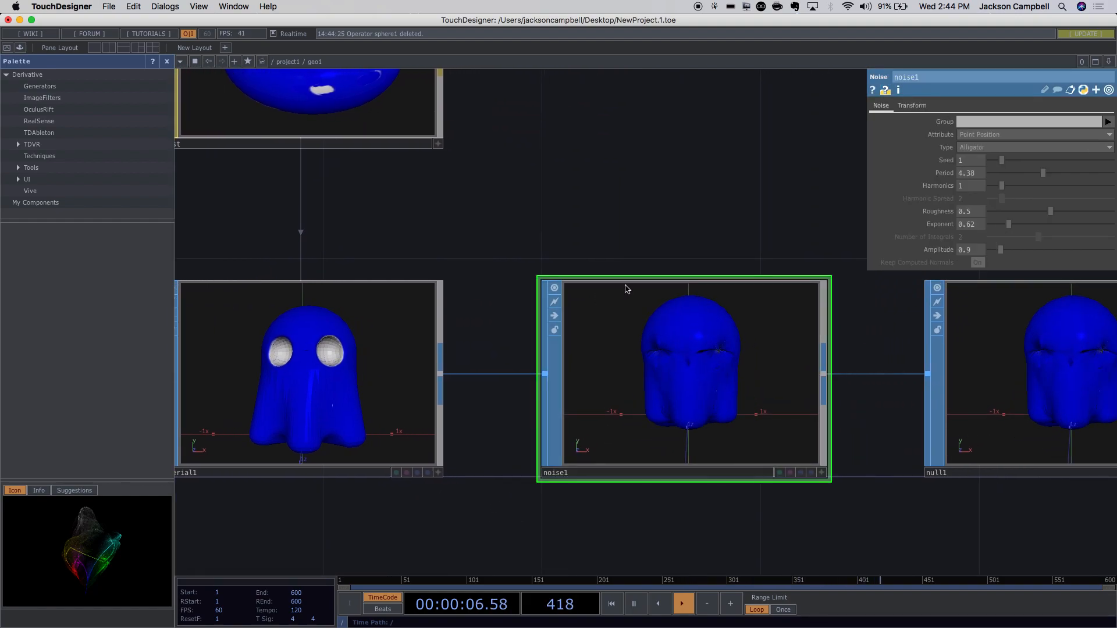
pyautogui.moveTo(701, 232); pyautogui.dragTo(544, 215)
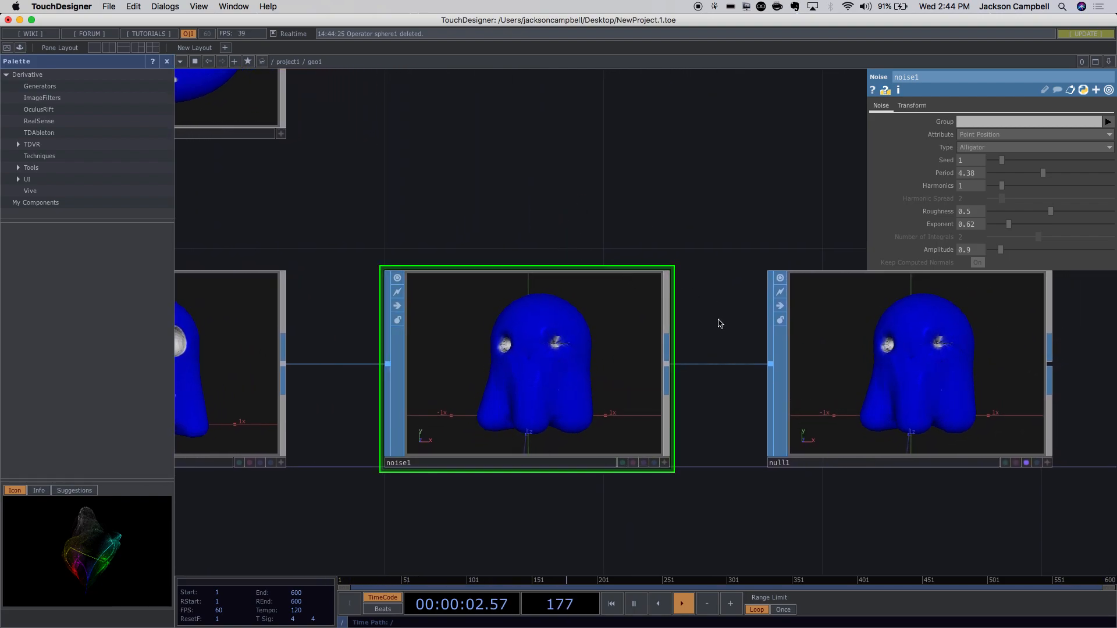
pyautogui.moveTo(718, 320); pyautogui.dragTo(673, 274)
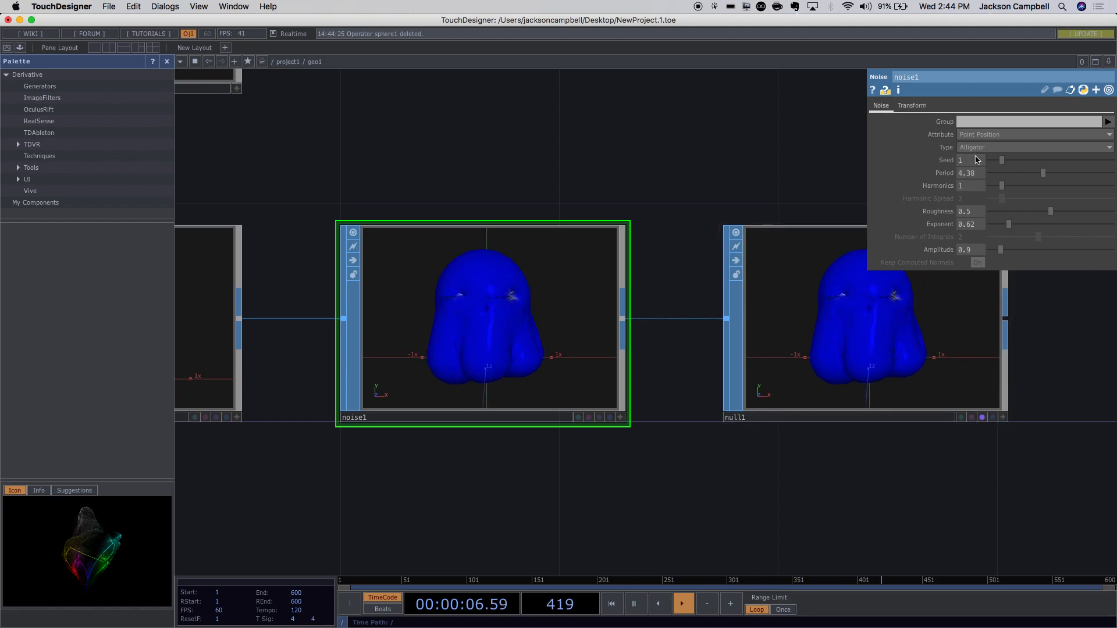
pyautogui.moveTo(1045, 178); pyautogui.dragTo(1078, 177)
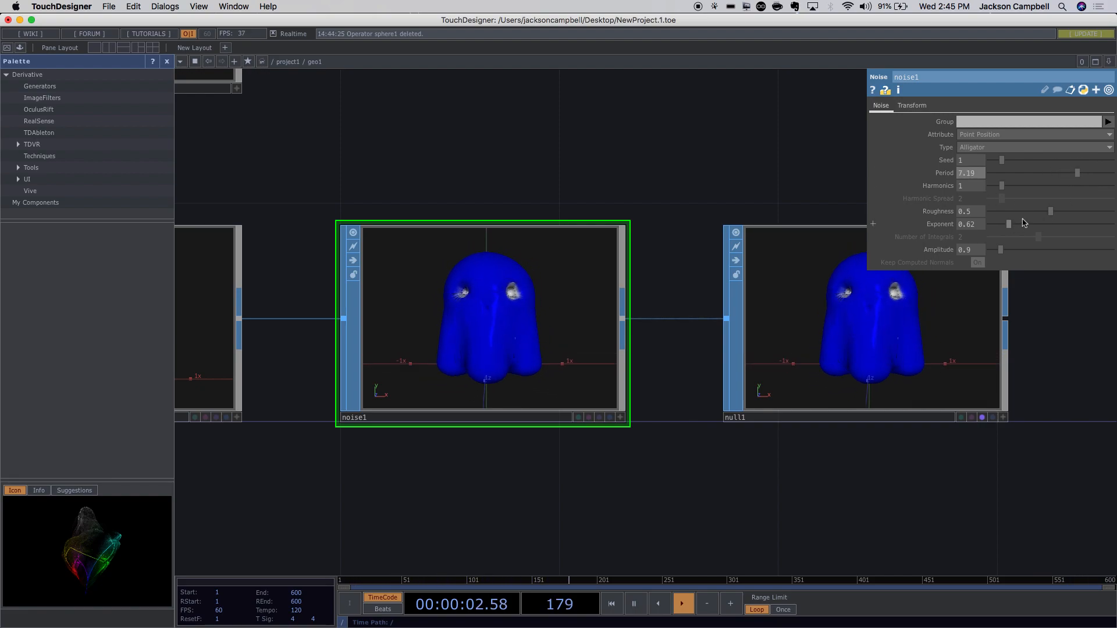
pyautogui.moveTo(1010, 229); pyautogui.dragTo(1017, 251)
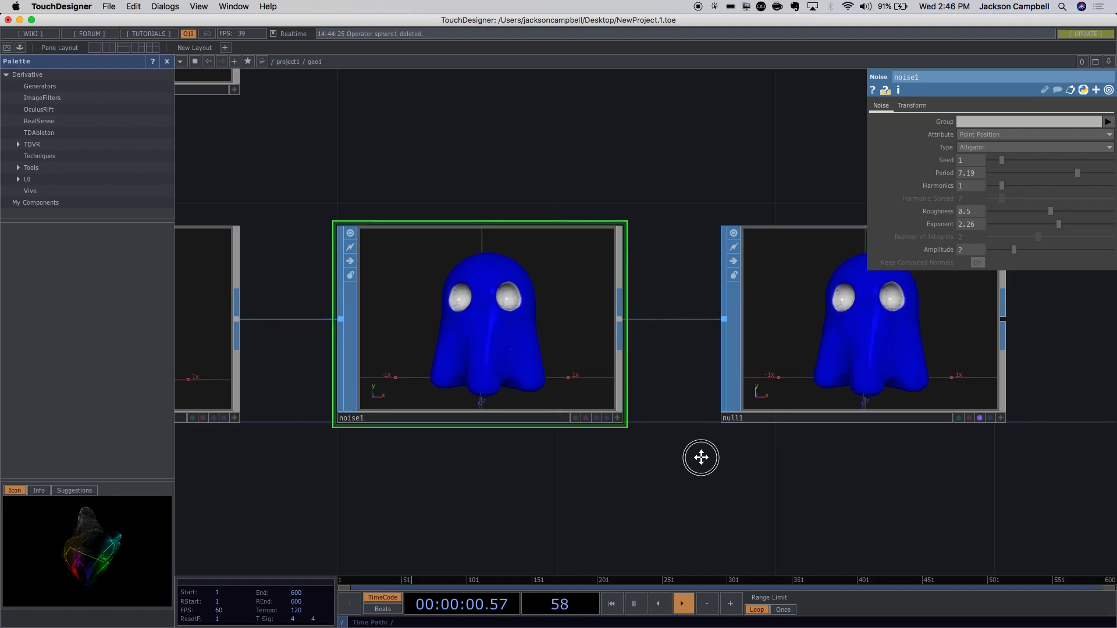
# Zoom out to the project1 network and bring the geo1 tile into view.
pyautogui.moveTo(701, 456); pyautogui.dragTo(624, 447)
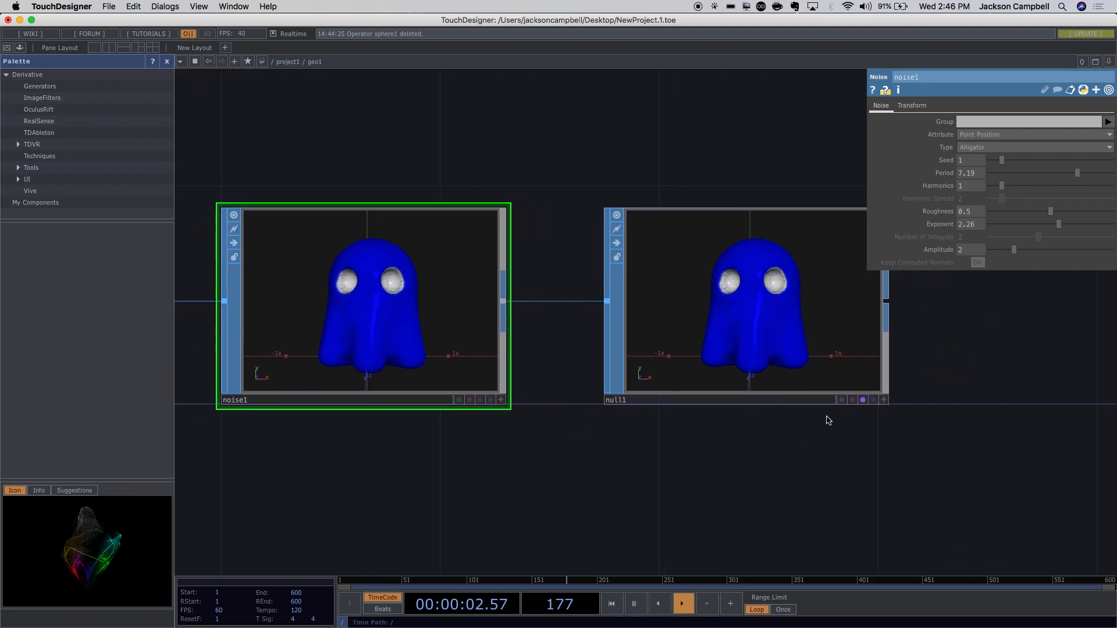
pyautogui.scroll(-1, 789, 453)
pyautogui.scroll(-8, 789, 452)
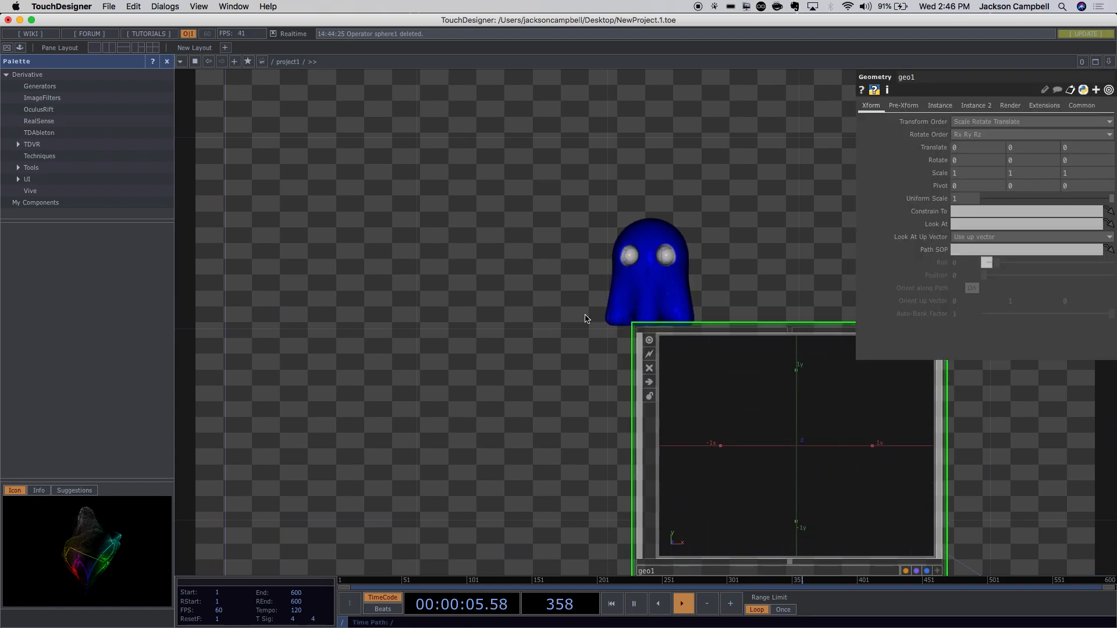
pyautogui.moveTo(726, 294); pyautogui.dragTo(396, 157)
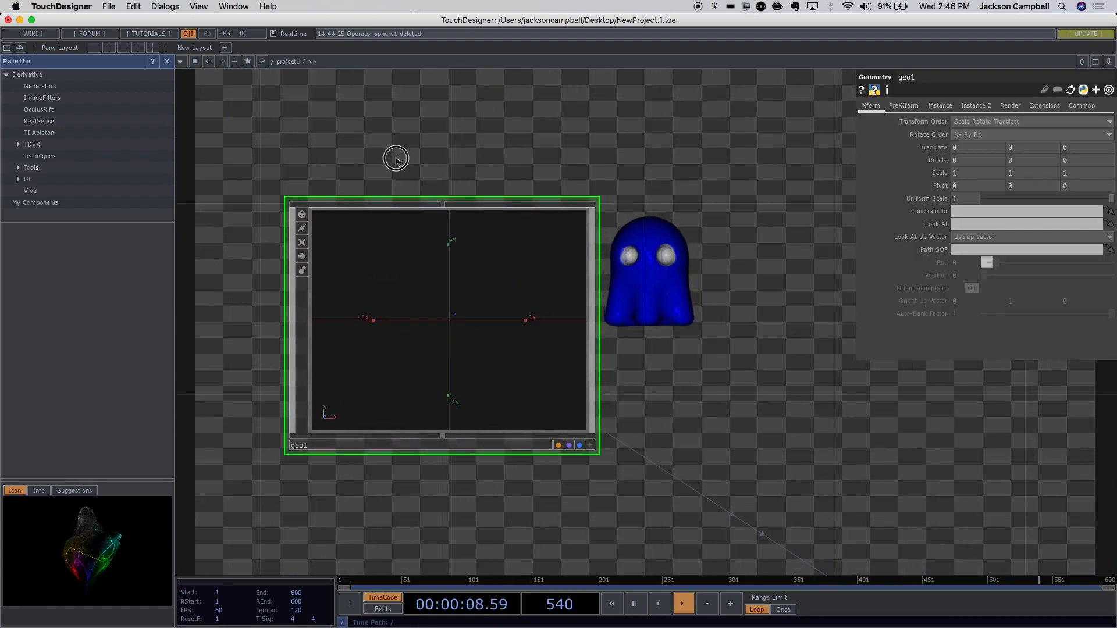
pyautogui.click(7, 47)
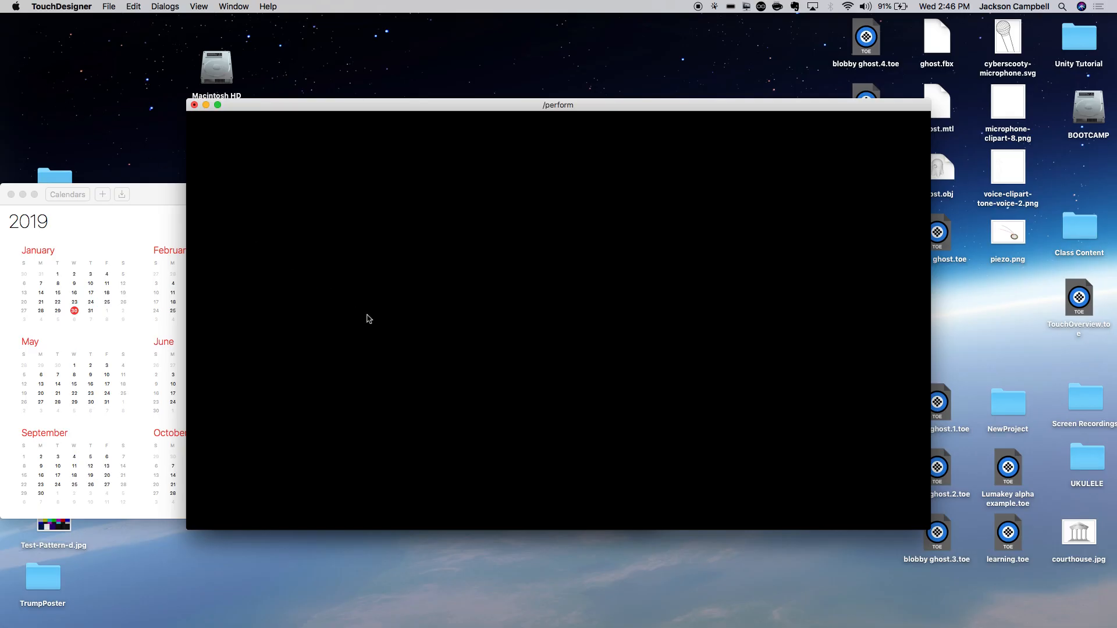
pyautogui.press('Escape')
pyautogui.moveTo(679, 392); pyautogui.dragTo(652, 314)
pyautogui.moveTo(792, 369); pyautogui.dragTo(427, 306)
pyautogui.scroll(-5, 667, 370)
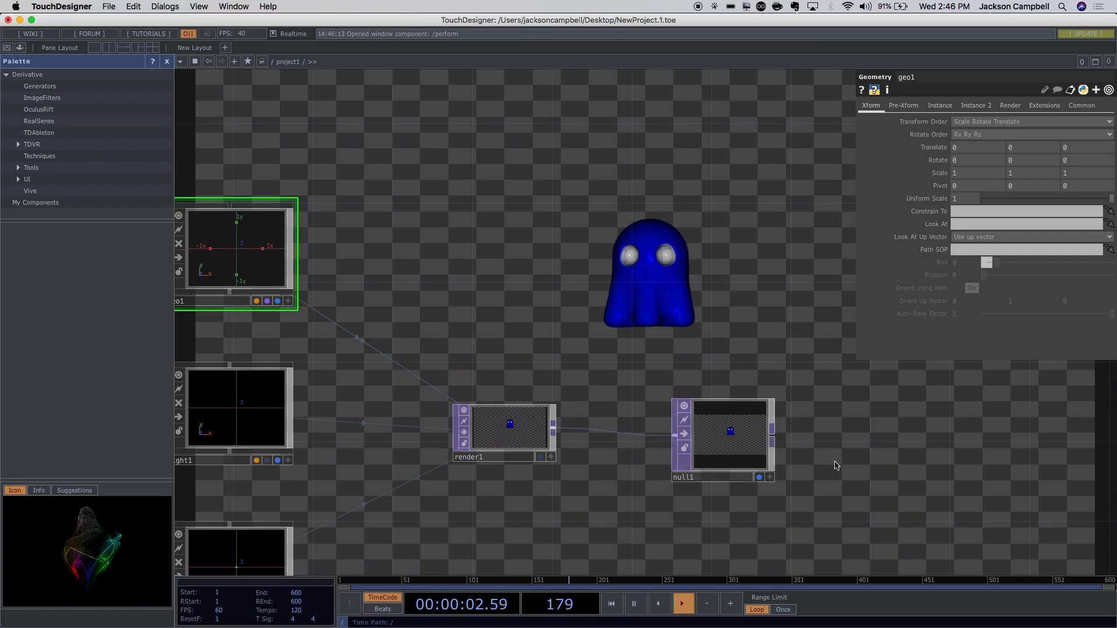
pyautogui.scroll(5, 553, 501)
pyautogui.scroll(-2, 553, 500)
pyautogui.scroll(-3, 553, 500)
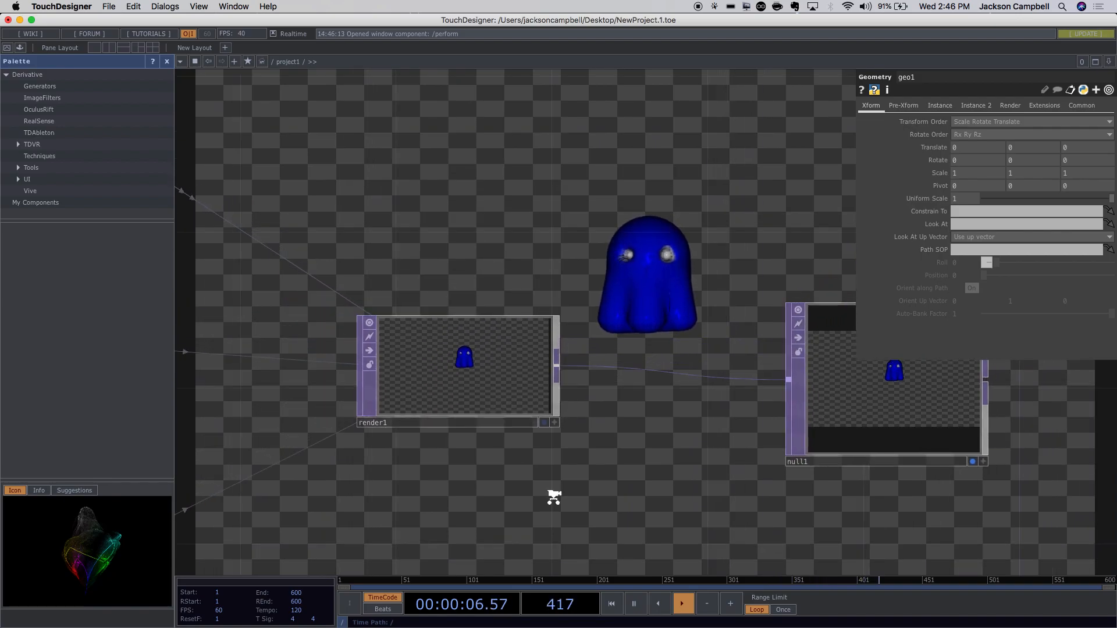
pyautogui.moveTo(609, 474); pyautogui.dragTo(553, 514)
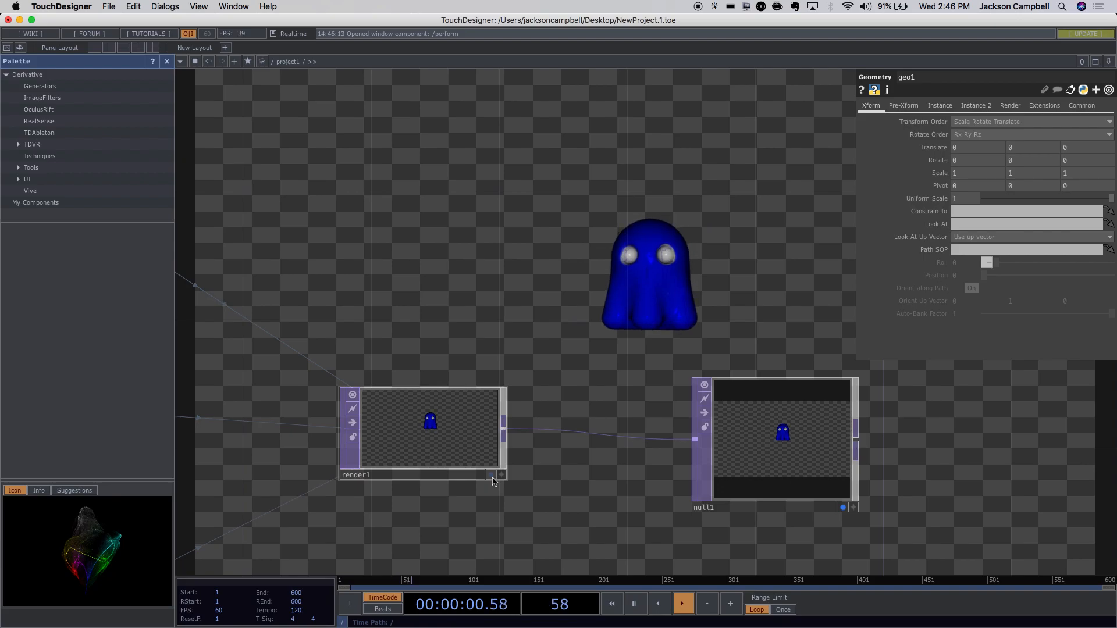
pyautogui.click(7, 48)
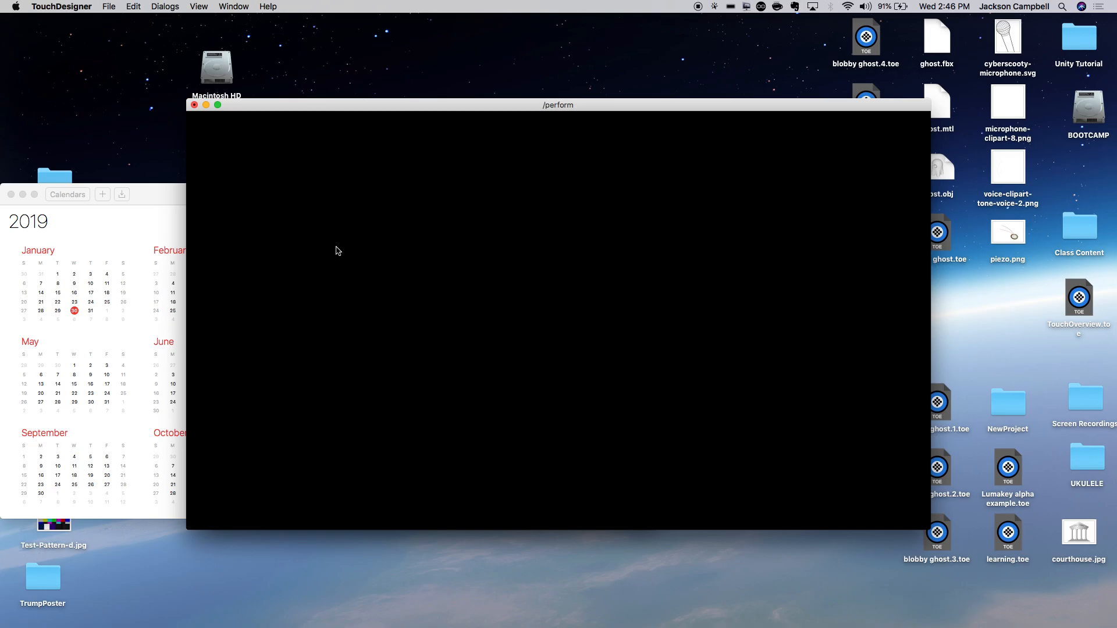
pyautogui.press('Escape')
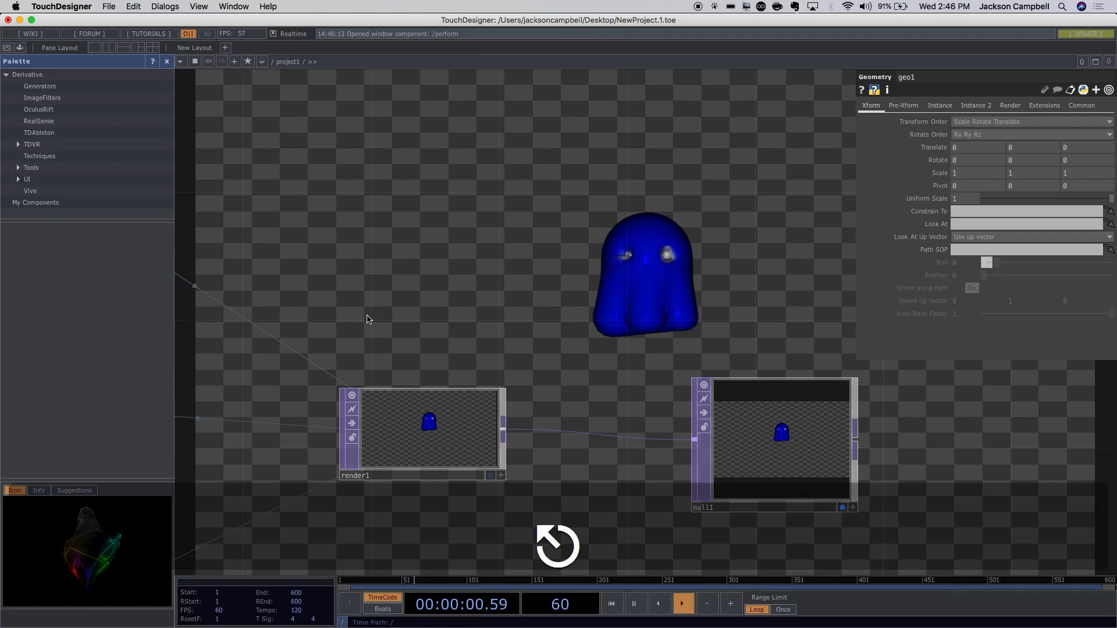
pyautogui.moveTo(438, 285); pyautogui.dragTo(622, 309)
pyautogui.scroll(-3, 593, 325)
pyautogui.scroll(-5, 595, 324)
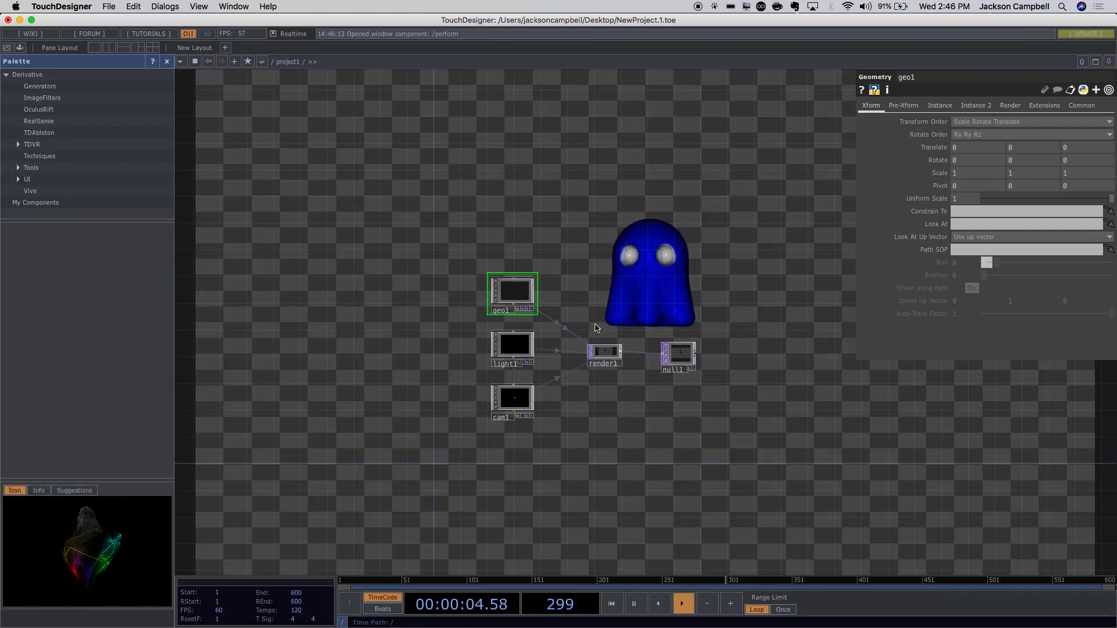
pyautogui.scroll(8, 601, 321)
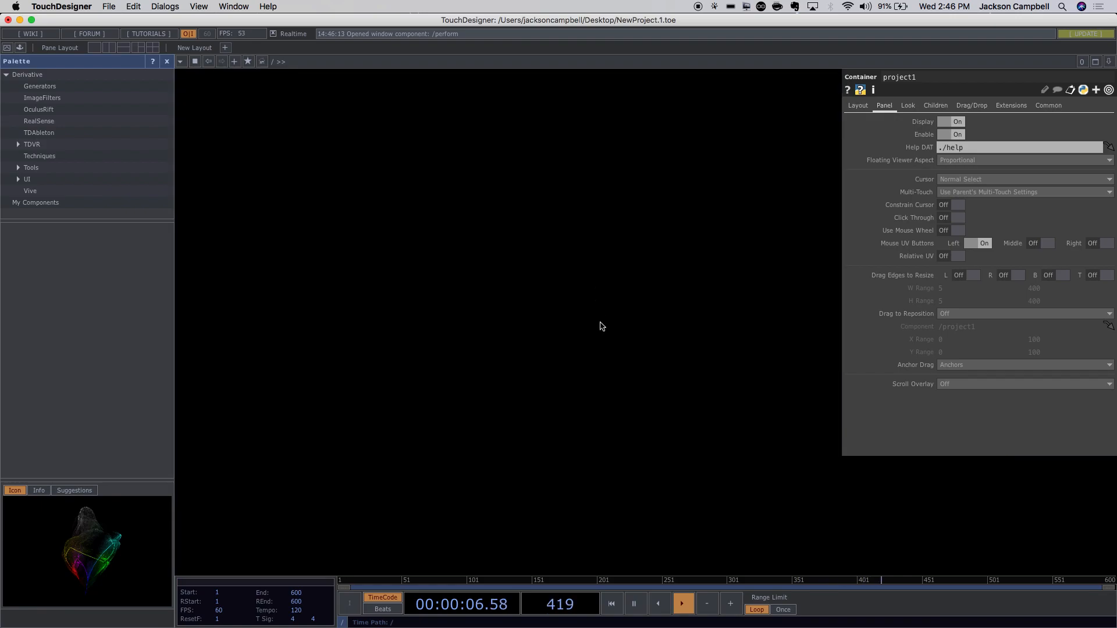
pyautogui.moveTo(640, 461); pyautogui.dragTo(557, 473)
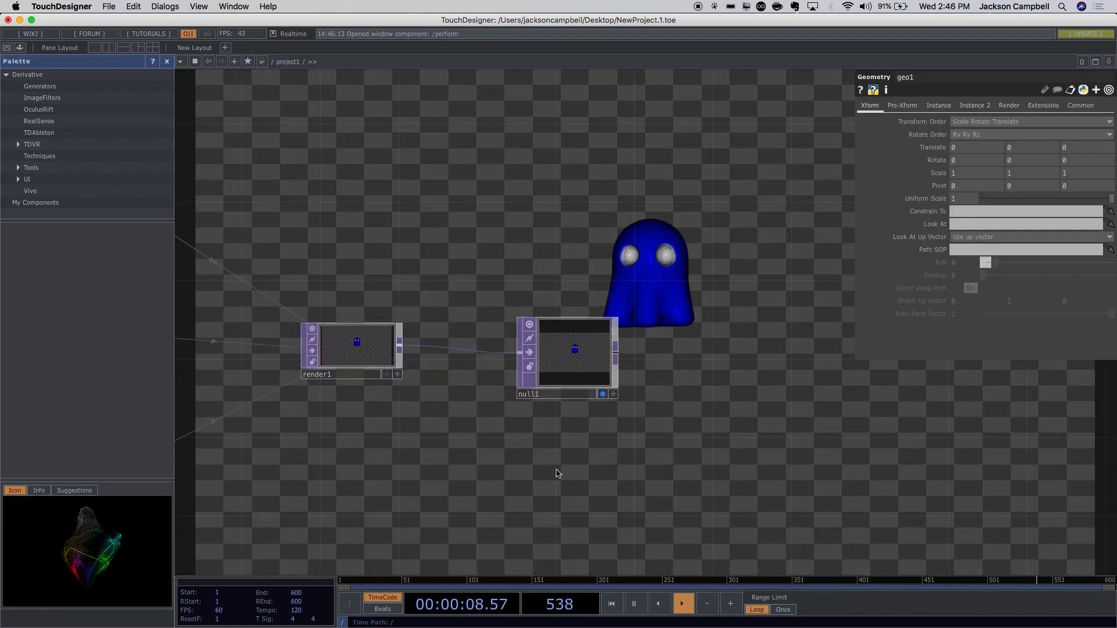
# Add an out1 TOP beside null1 and wire null1 into it.
pyautogui.press('Tab')
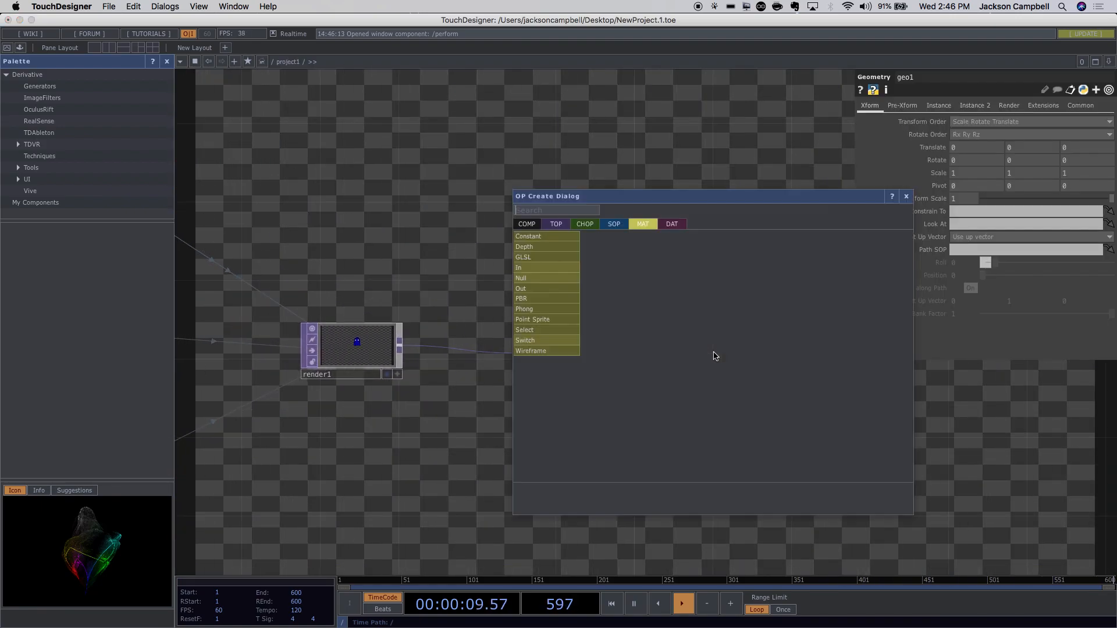
pyautogui.click(556, 225)
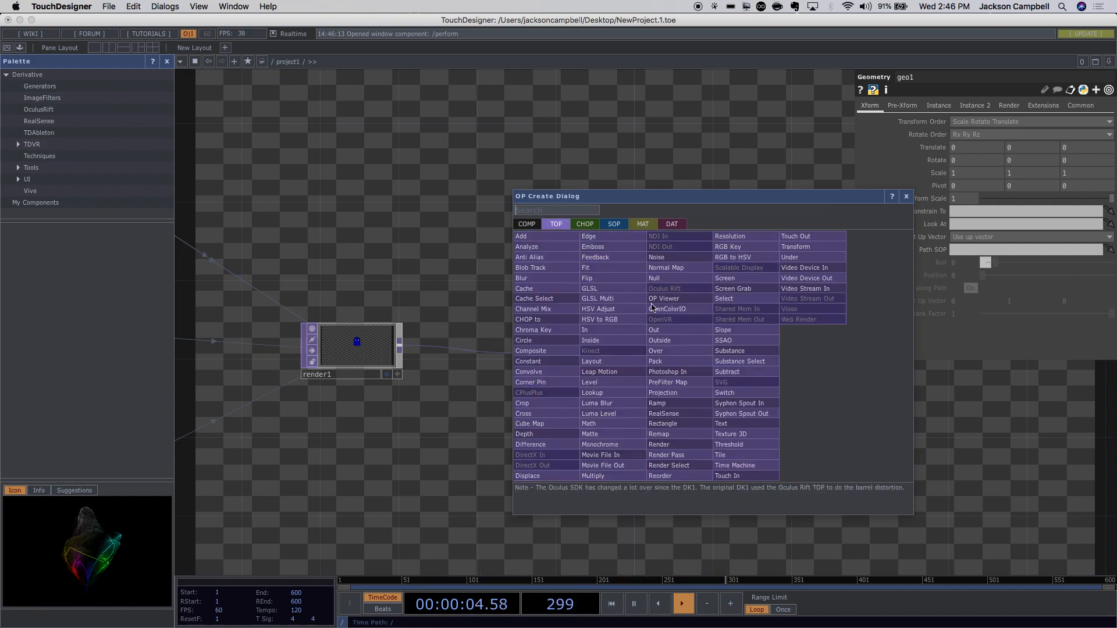
pyautogui.click(656, 330)
pyautogui.click(739, 355)
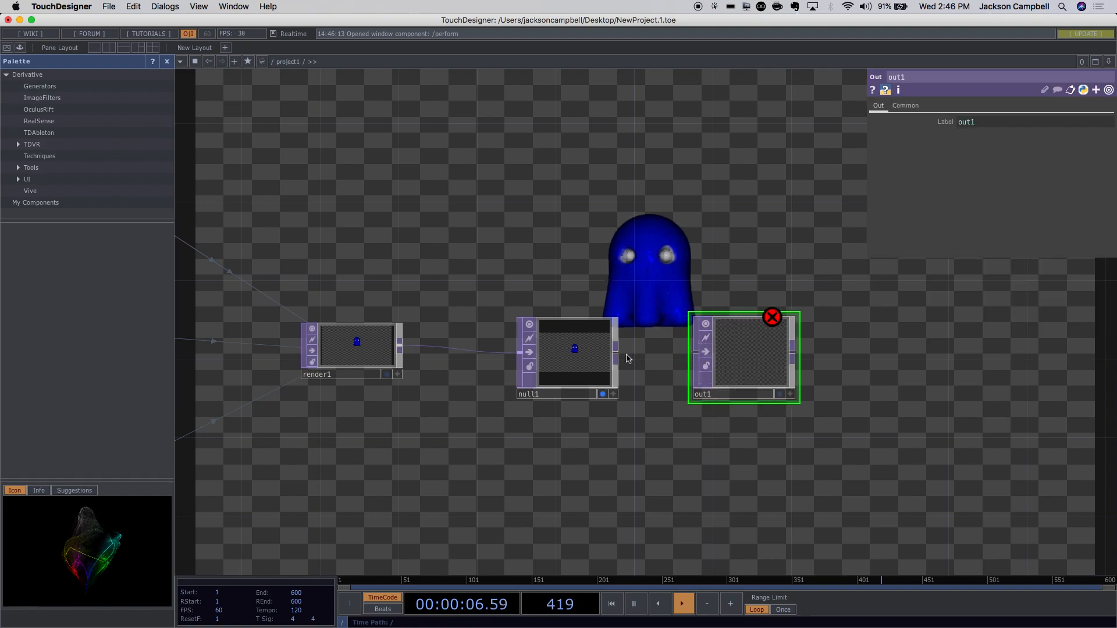
pyautogui.moveTo(616, 352); pyautogui.dragTo(696, 352)
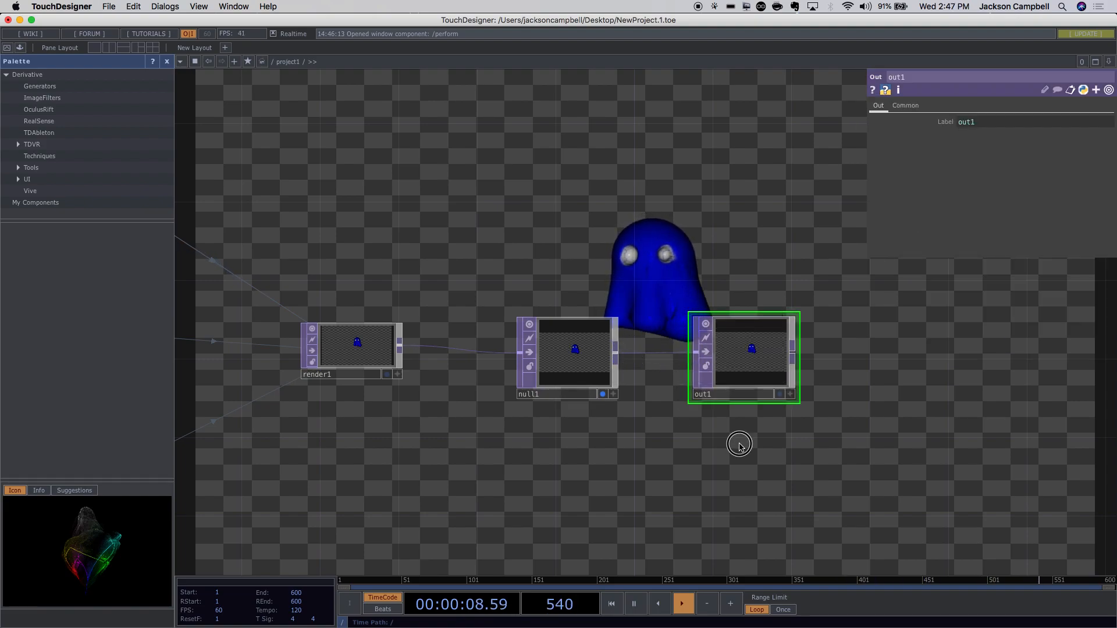
# Preview the ghost render in Perform Mode, then exit back to the network.
pyautogui.click(7, 47)
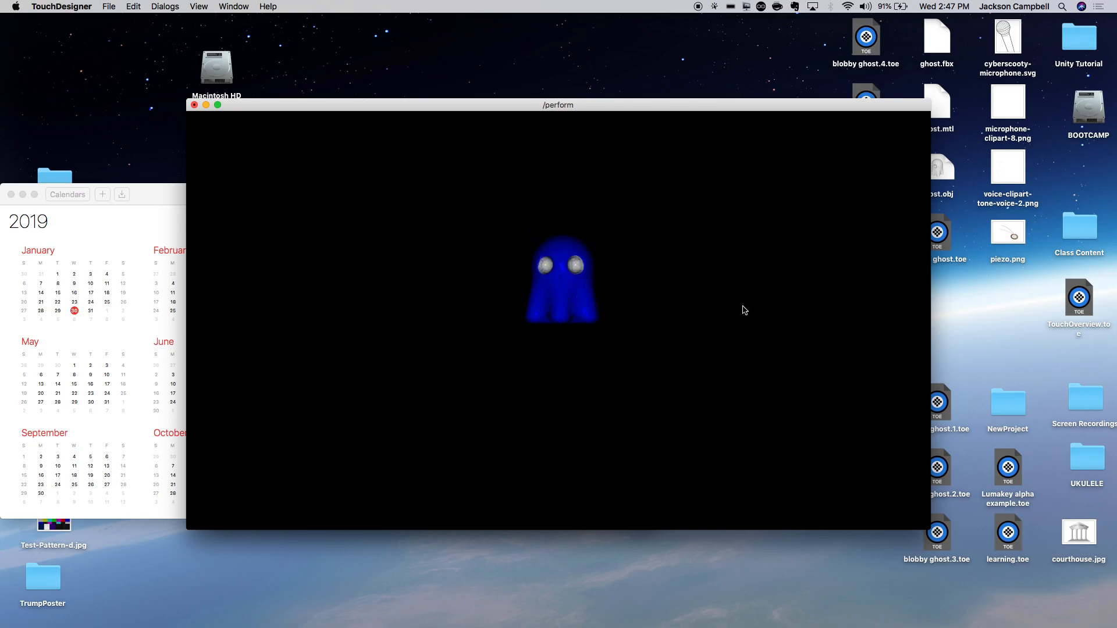
pyautogui.press('Escape')
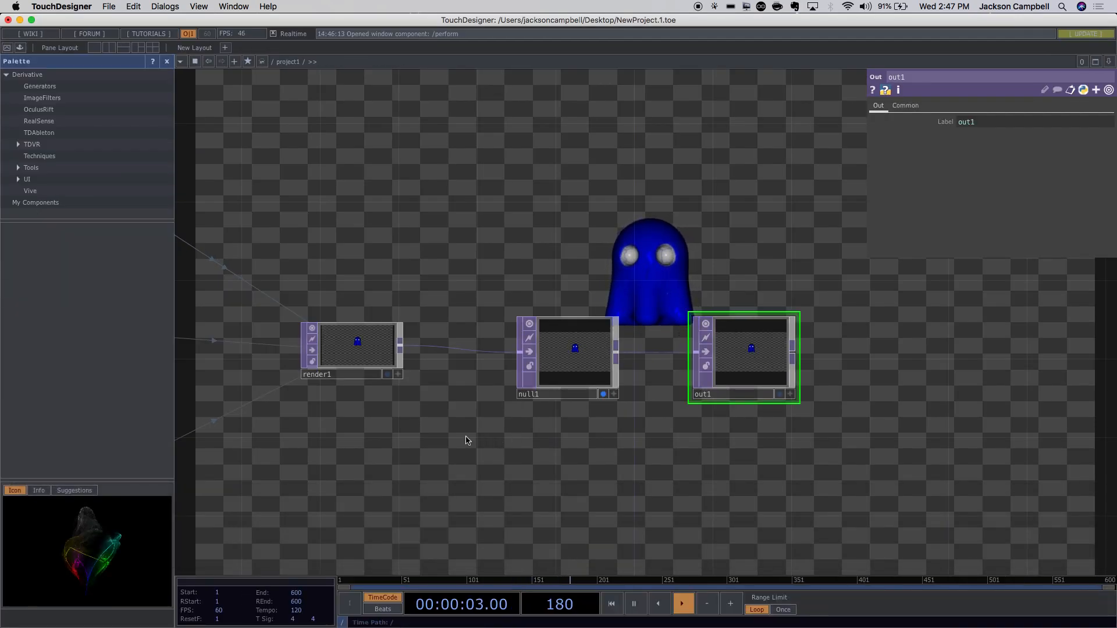
pyautogui.moveTo(600, 437); pyautogui.dragTo(808, 473)
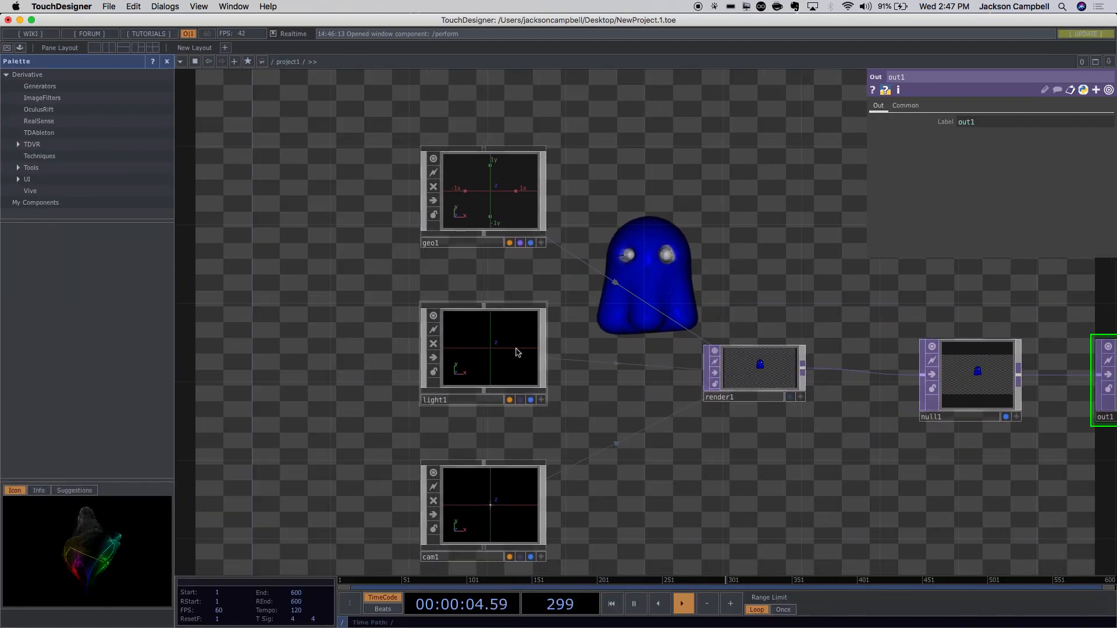
# Select cam1 and change its Translate Z from 5 to 10.
pyautogui.click(514, 382)
pyautogui.click(520, 468)
pyautogui.moveTo(717, 500); pyautogui.dragTo(620, 412)
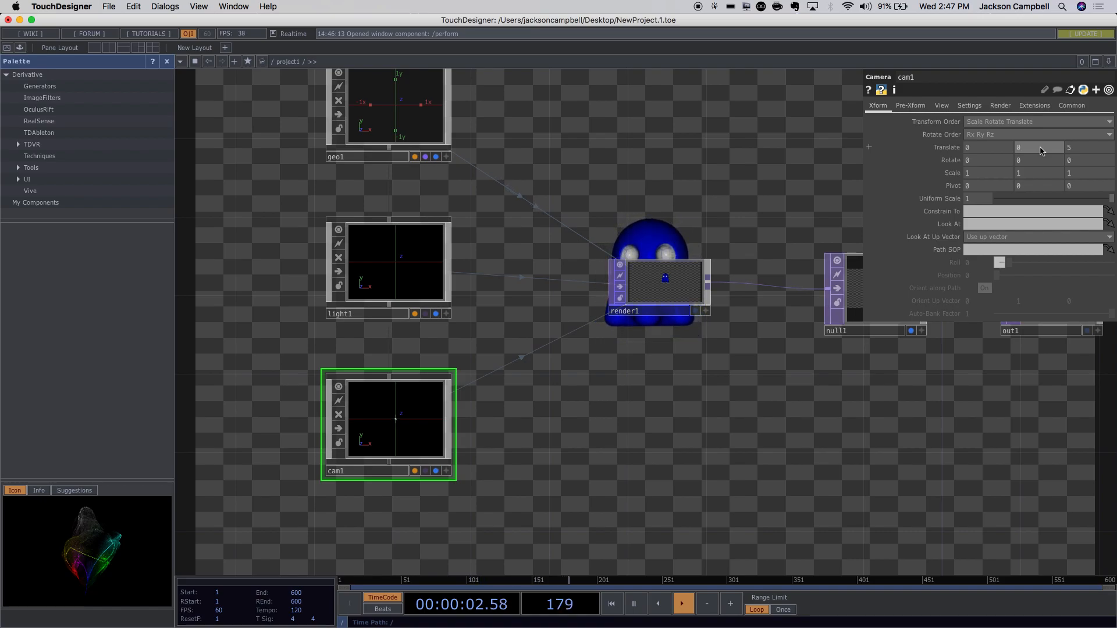
pyautogui.click(1086, 150)
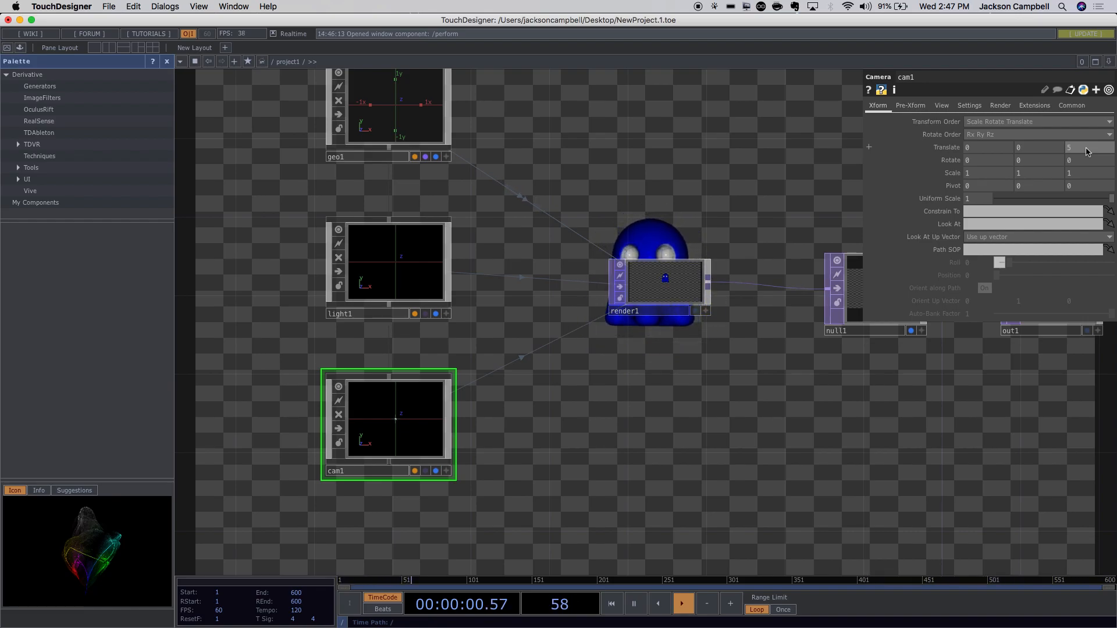
pyautogui.moveTo(1087, 149); pyautogui.dragTo(1068, 148)
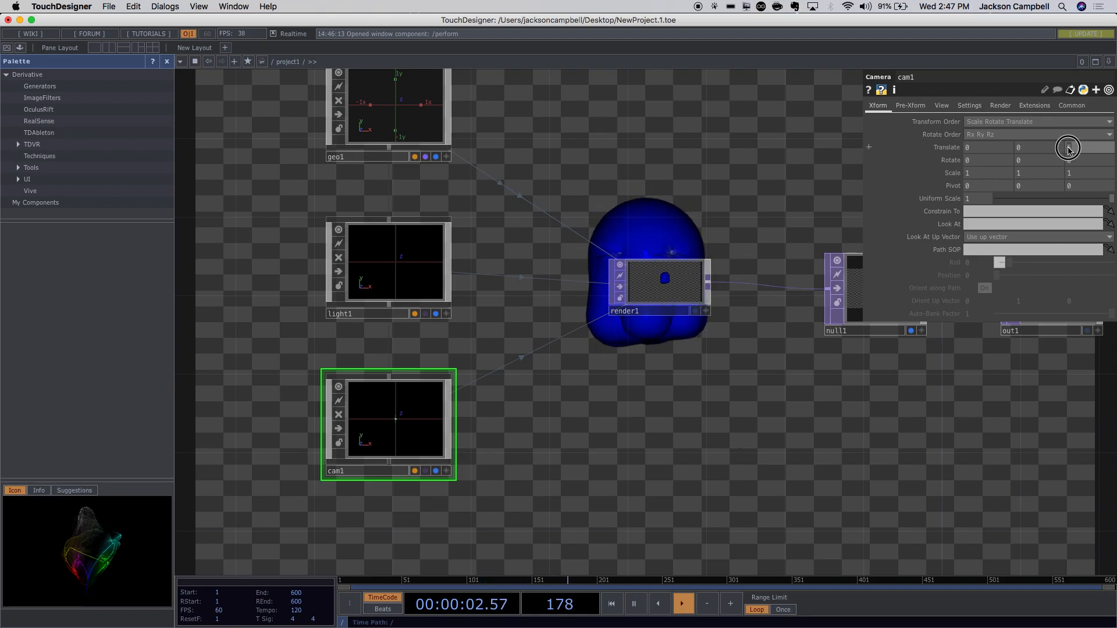
pyautogui.write('10')
pyautogui.click(739, 158)
# Push cam1's Translate Z out to 100.
pyautogui.moveTo(637, 392); pyautogui.dragTo(550, 392)
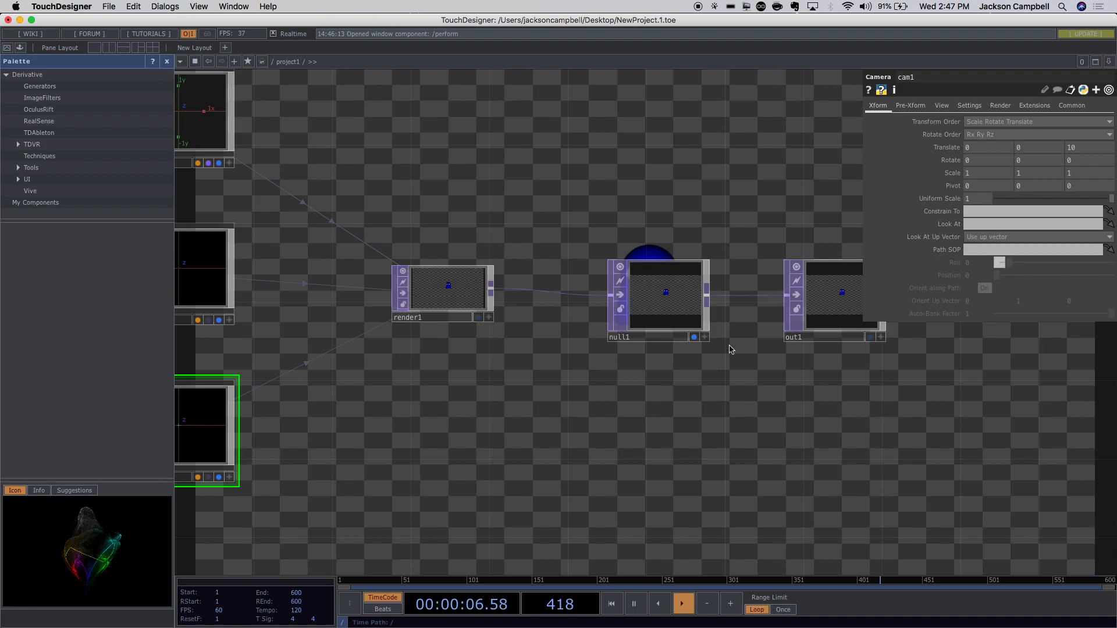
pyautogui.moveTo(863, 363); pyautogui.dragTo(635, 444)
pyautogui.scroll(1, 970, 205)
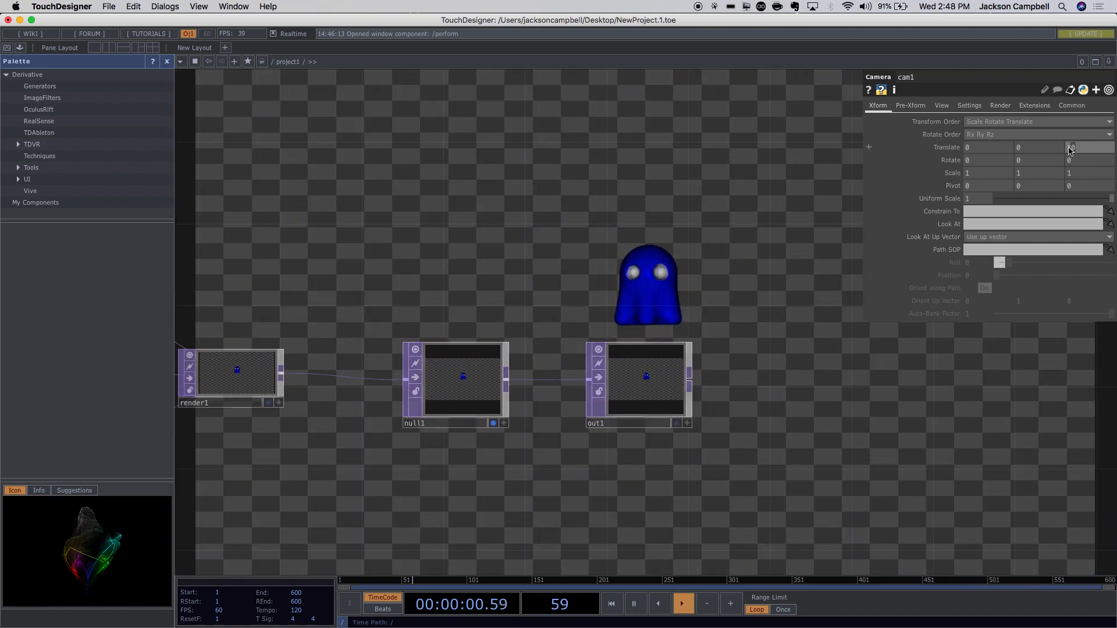
pyautogui.write('0')
pyautogui.press('BackSpace')
pyautogui.write('0')
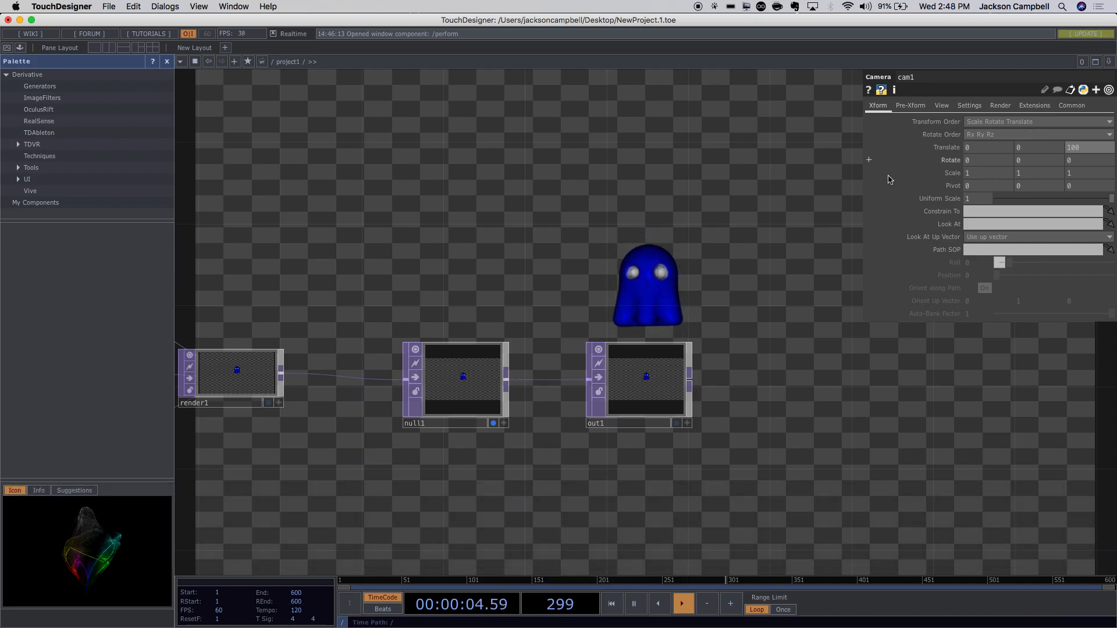
pyautogui.press('Return')
# Drag cam1's Translate Z with the value ladder down to 3.
pyautogui.moveTo(800, 330); pyautogui.dragTo(684, 311)
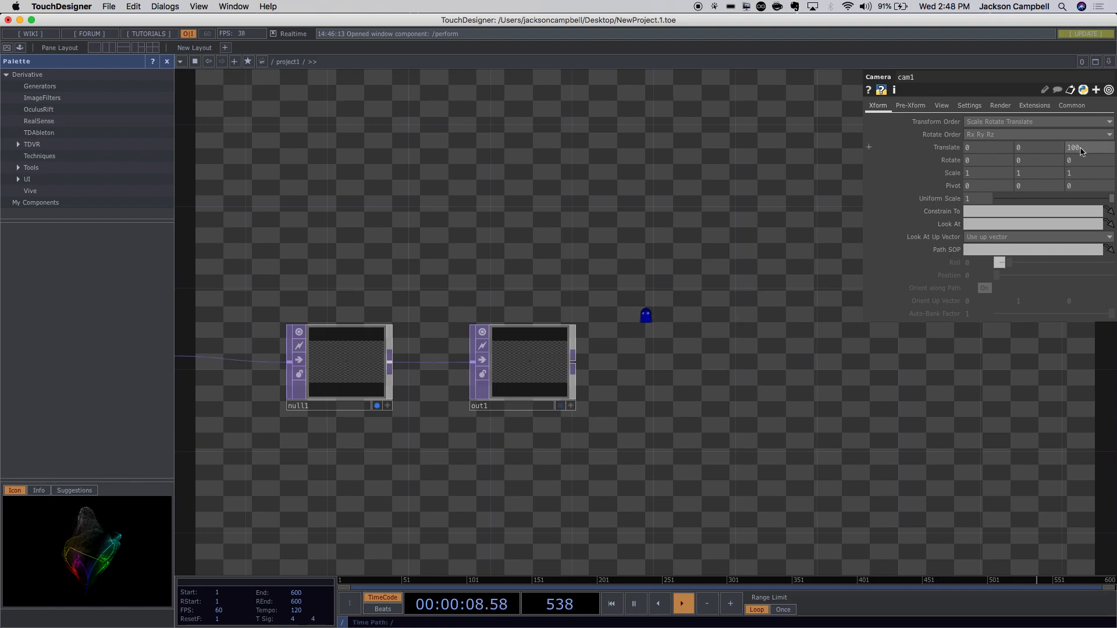
pyautogui.moveTo(1080, 151); pyautogui.dragTo(1082, 151, button='middle')
pyautogui.moveTo(1081, 151); pyautogui.dragTo(1080, 150, button='middle')
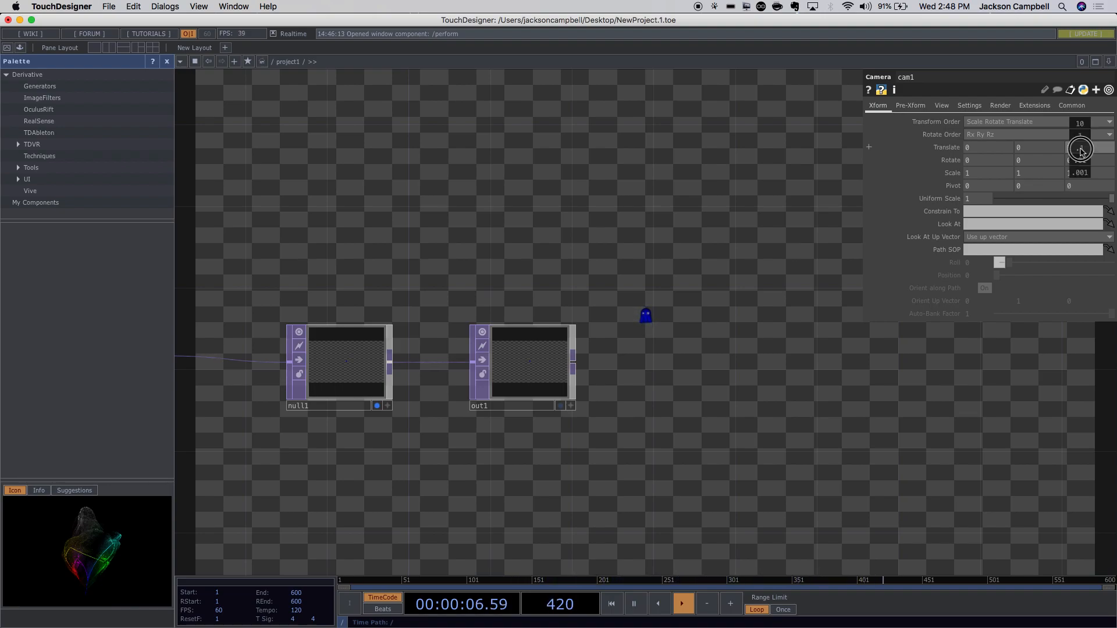
pyautogui.moveTo(1080, 150); pyautogui.dragTo(1081, 127, button='middle')
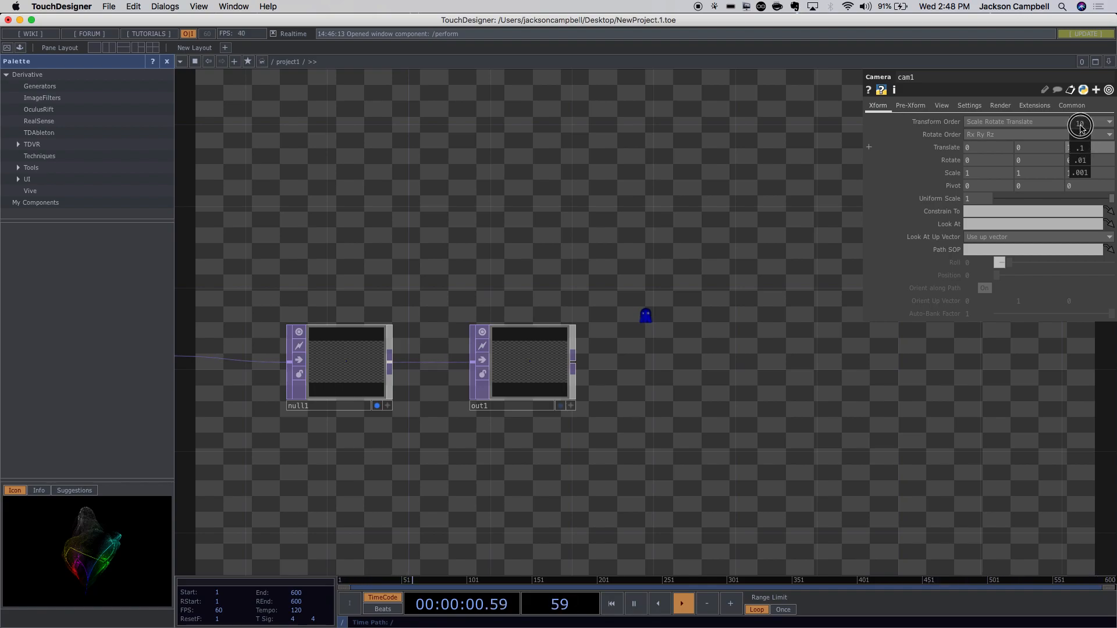
pyautogui.moveTo(1081, 127)
pyautogui.mouseDown(button='middle')
pyautogui.moveTo(1088, 148)
pyautogui.moveTo(1083, 129)
pyautogui.mouseUp(button='middle')
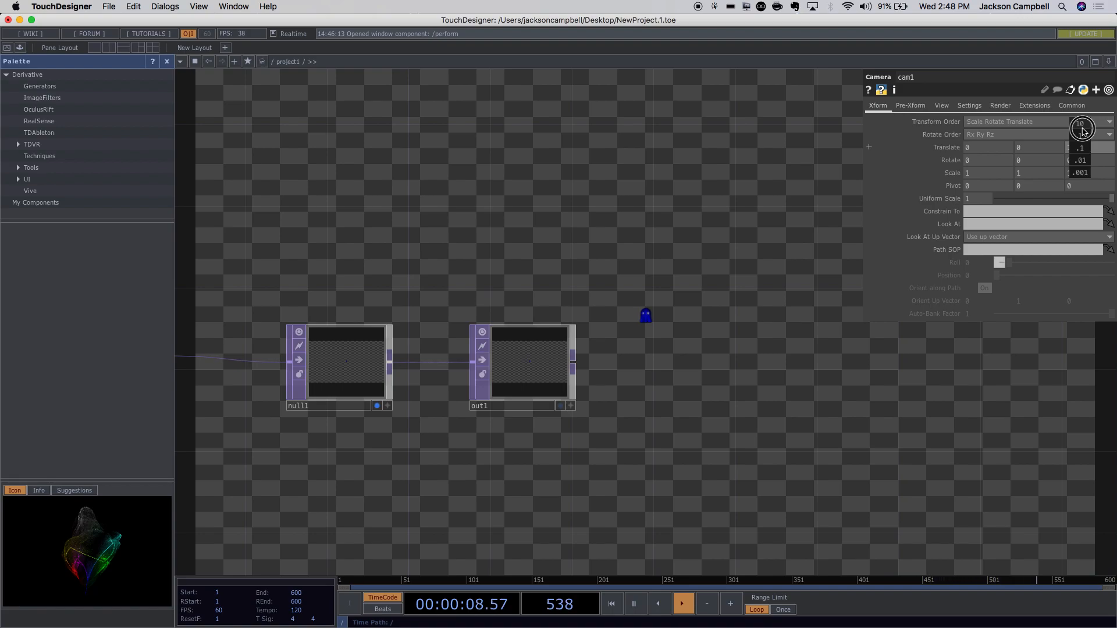
pyautogui.moveTo(1083, 128); pyautogui.dragTo(1098, 129, button='middle')
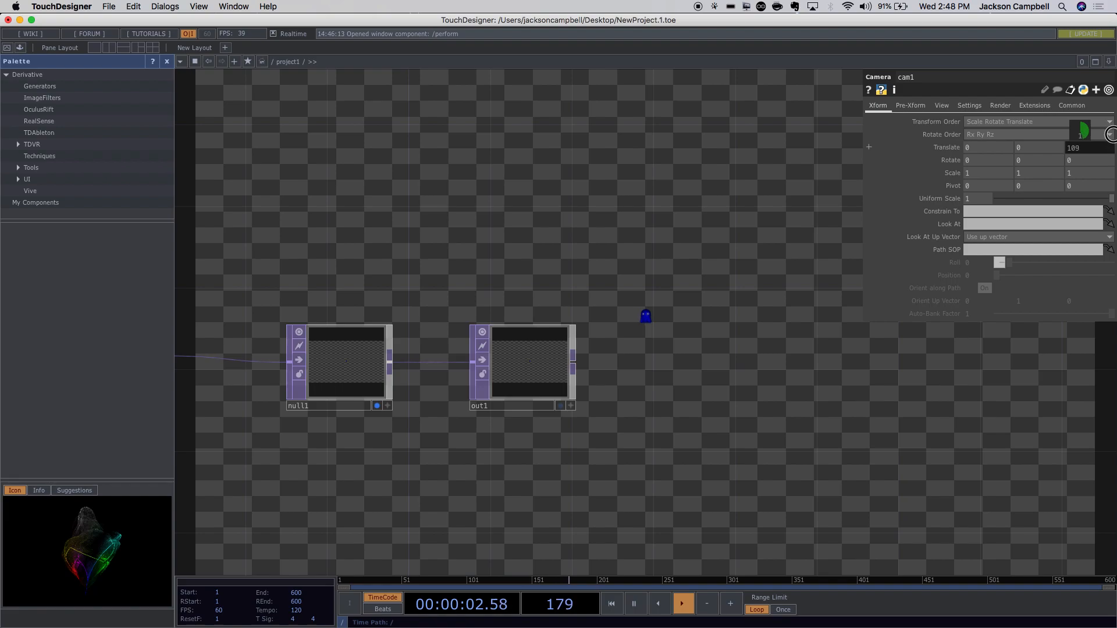
pyautogui.moveTo(726, 176); pyautogui.dragTo(530, 175, button='middle')
pyautogui.moveTo(1074, 150); pyautogui.dragTo(790, 142, button='middle')
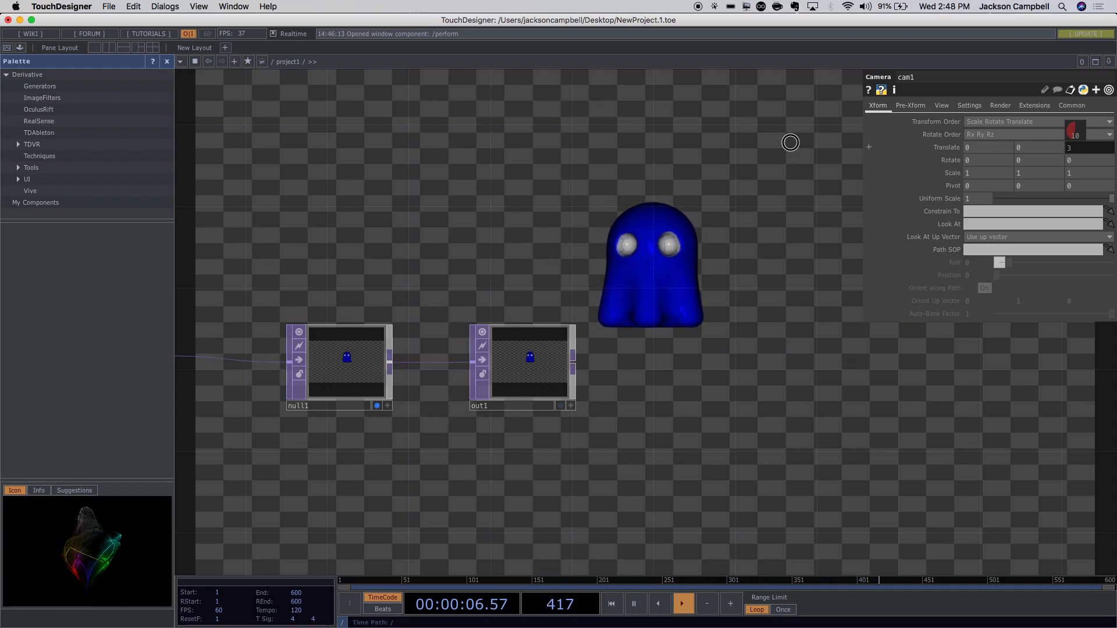
pyautogui.moveTo(782, 142); pyautogui.dragTo(782, 142, button='middle')
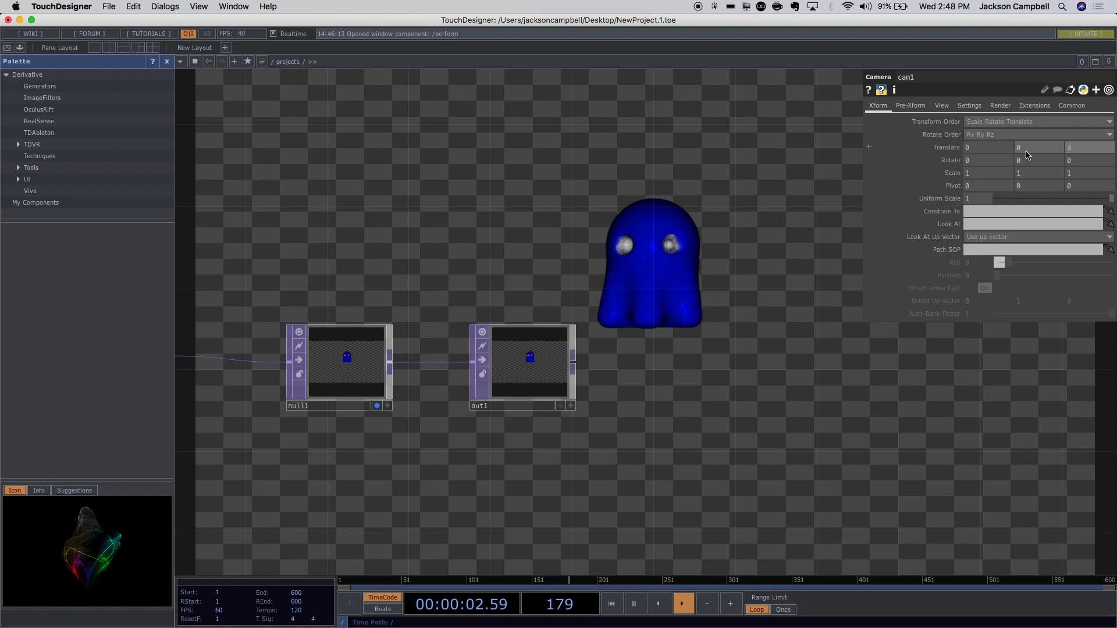
# Raise cam1's Translate Y to 1 so the ghost sits lower.
pyautogui.moveTo(1027, 151); pyautogui.dragTo(1024, 126, button='middle')
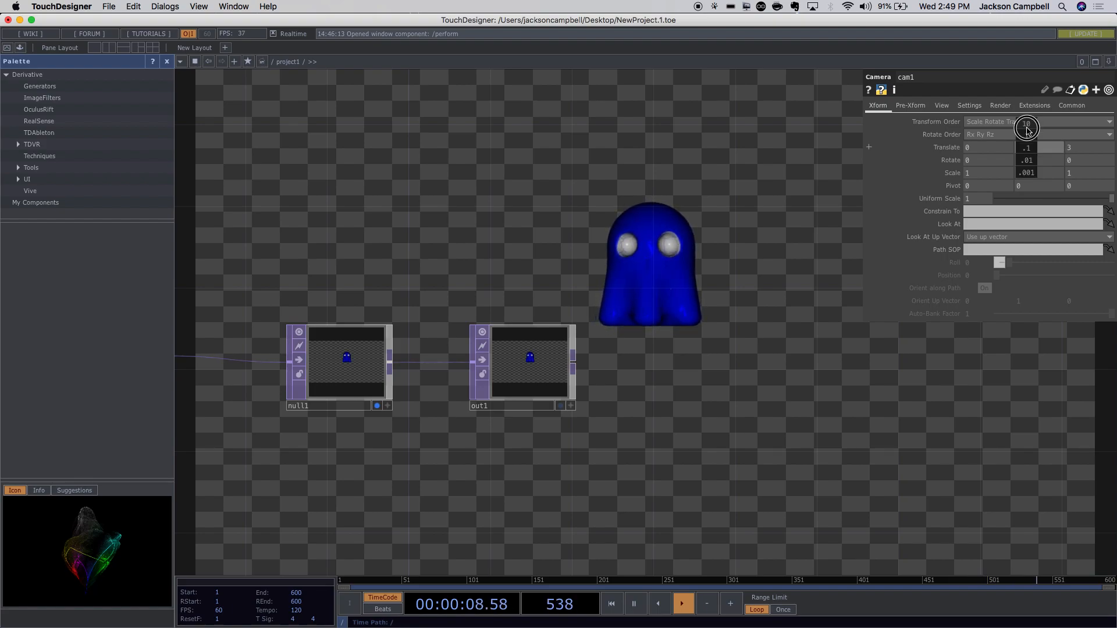
pyautogui.moveTo(1032, 138)
pyautogui.mouseDown(button='middle')
pyautogui.moveTo(1111, 155)
pyautogui.moveTo(1047, 152)
pyautogui.mouseUp(button='middle')
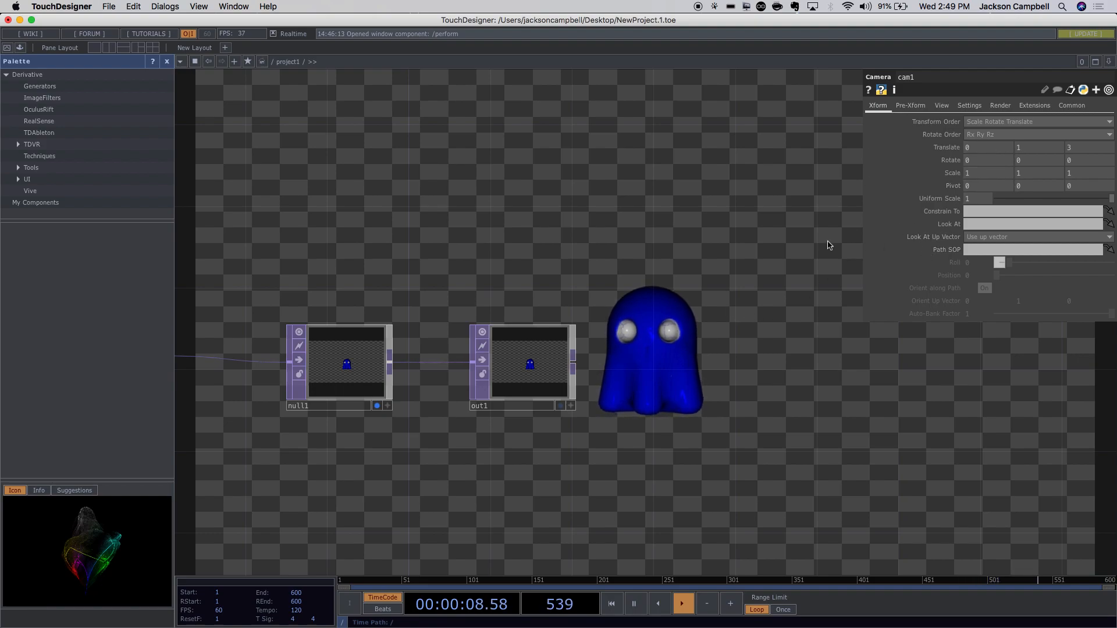
pyautogui.hscroll(10, 814, 272)
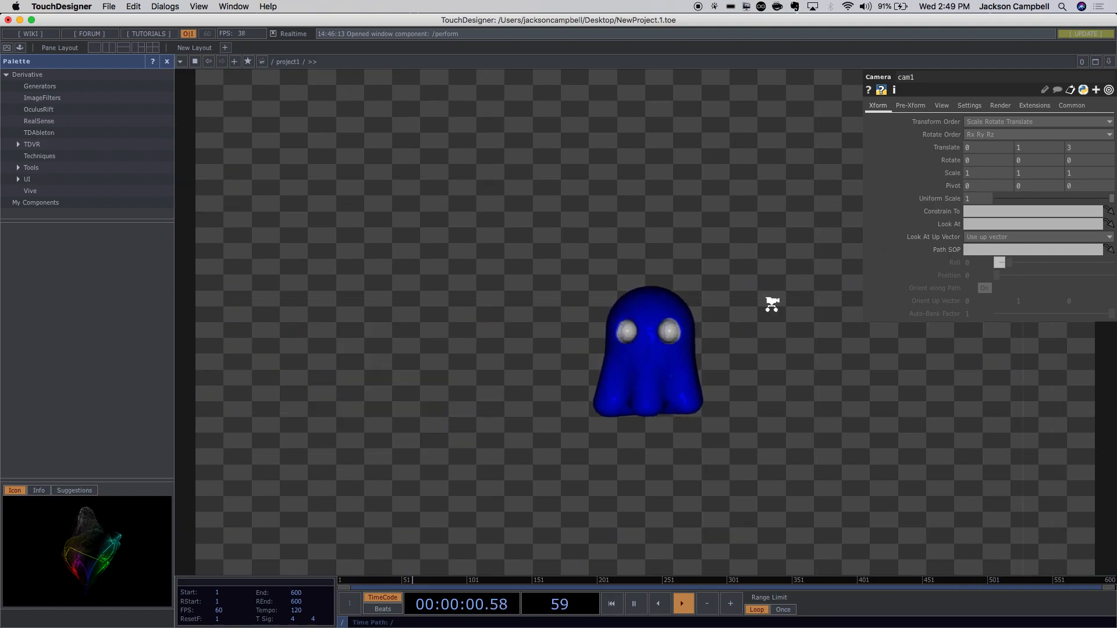
pyautogui.press('h')
pyautogui.scroll(6, 564, 357)
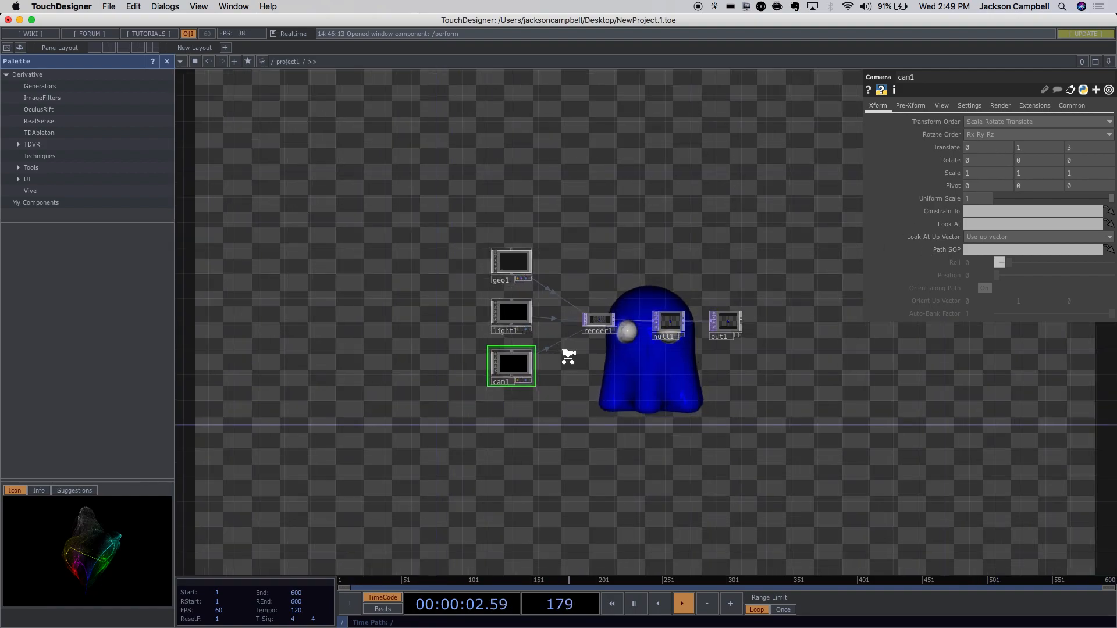
pyautogui.moveTo(577, 378); pyautogui.dragTo(571, 392)
pyautogui.click(416, 136)
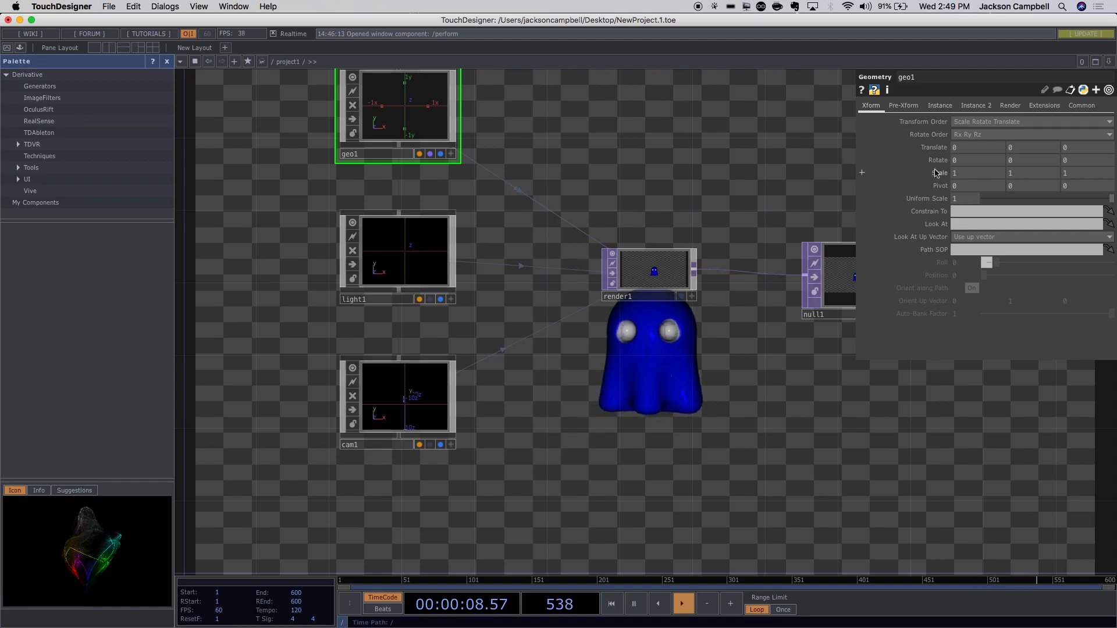
pyautogui.click(971, 172)
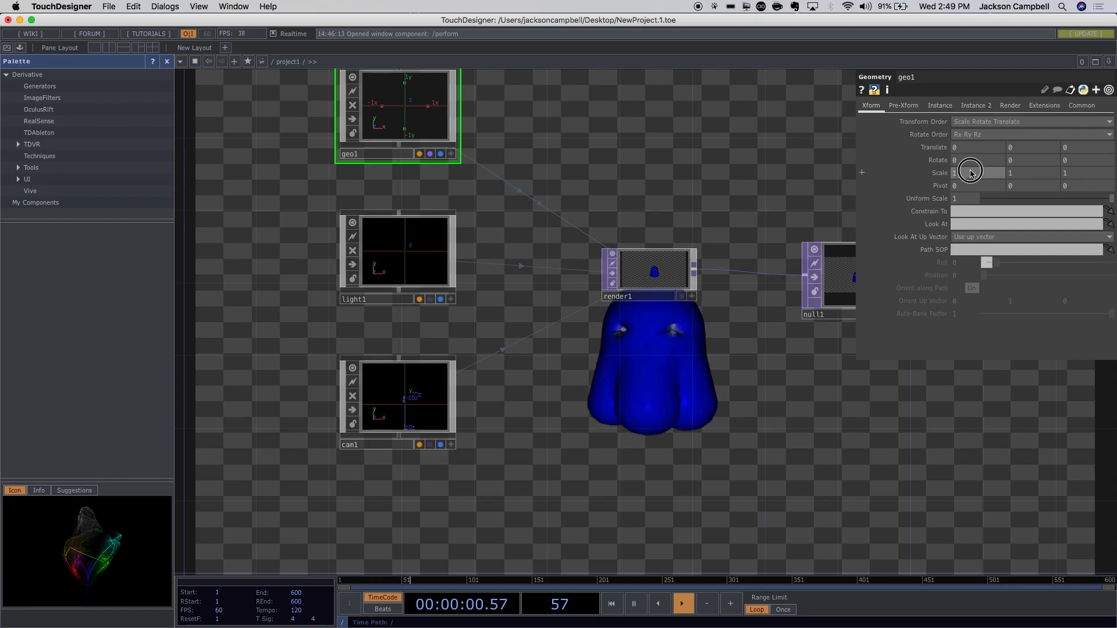
pyautogui.moveTo(971, 173); pyautogui.dragTo(954, 176)
pyautogui.write('2')
pyautogui.click(1011, 174)
pyautogui.write('2')
pyautogui.click(1062, 174)
pyautogui.write('2')
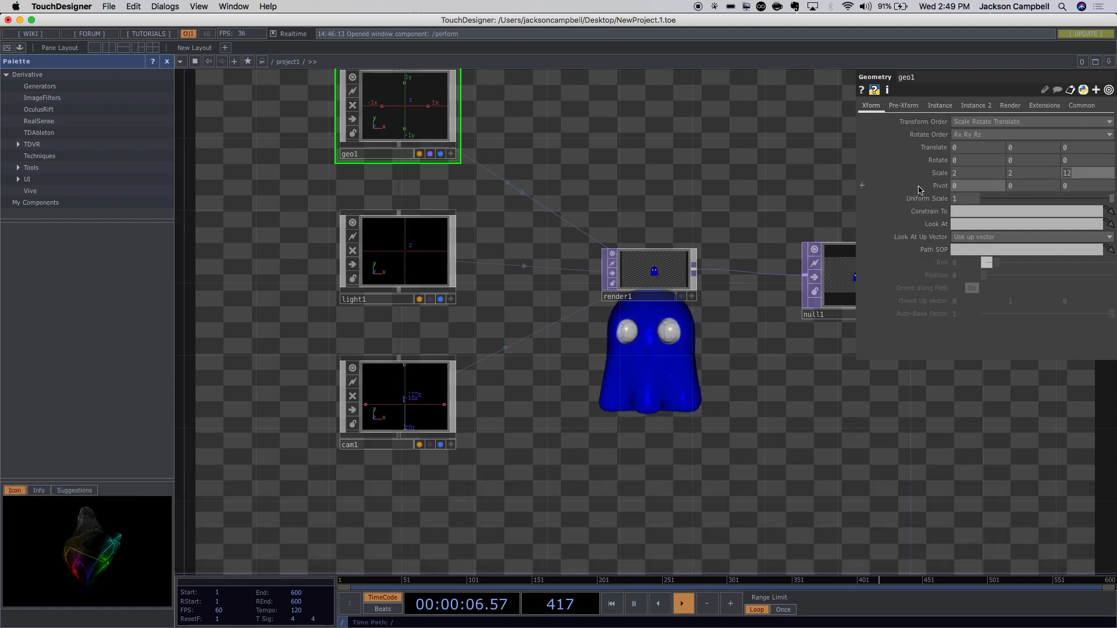
pyautogui.press('BackSpace')
pyautogui.write('2')
pyautogui.click(781, 179)
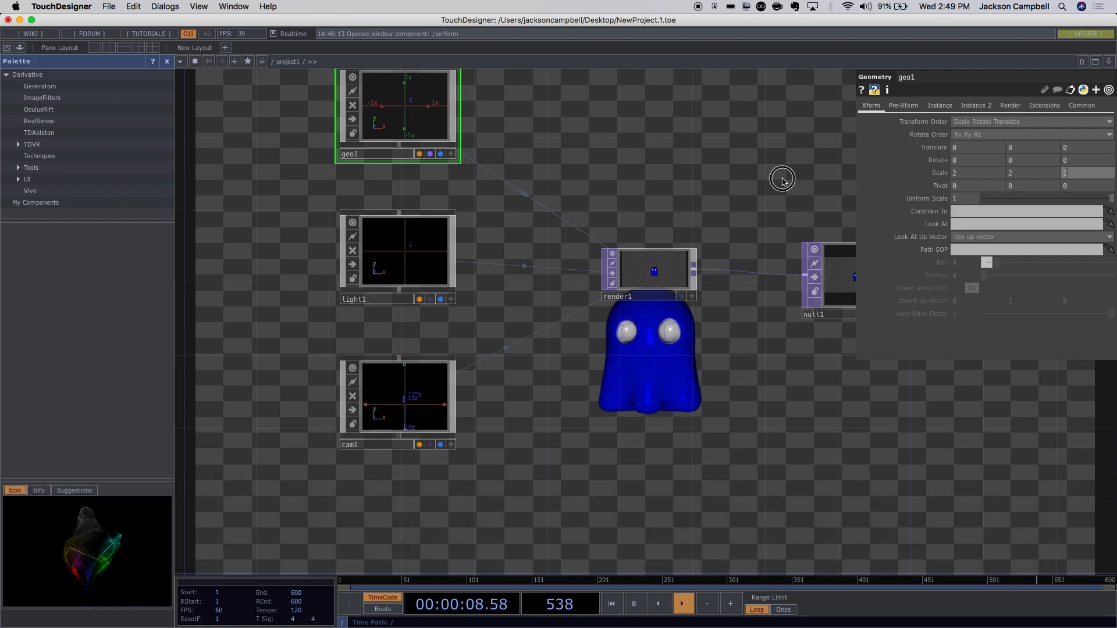
pyautogui.click(945, 176)
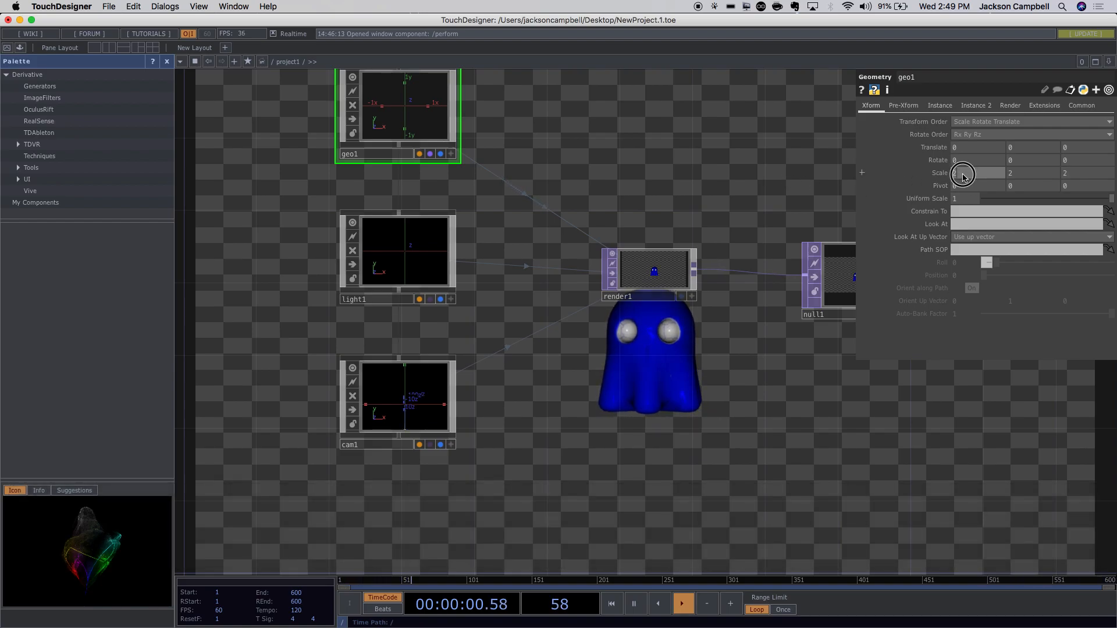
pyautogui.write('1')
pyautogui.click(1010, 174)
pyautogui.write('1')
pyautogui.click(1060, 177)
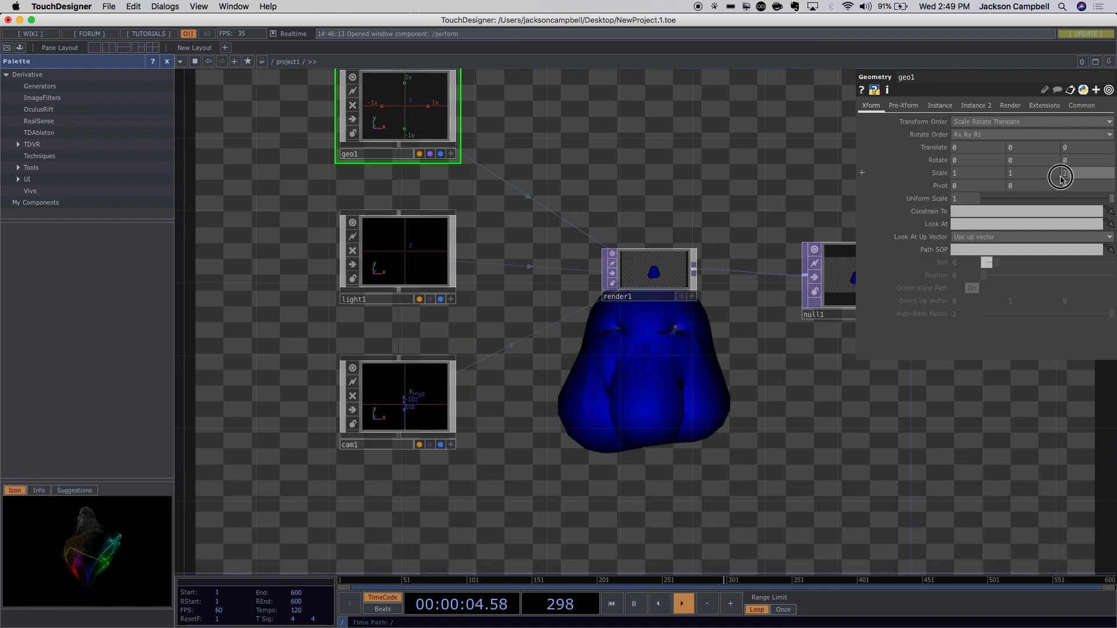
pyautogui.write('1')
pyautogui.click(779, 193)
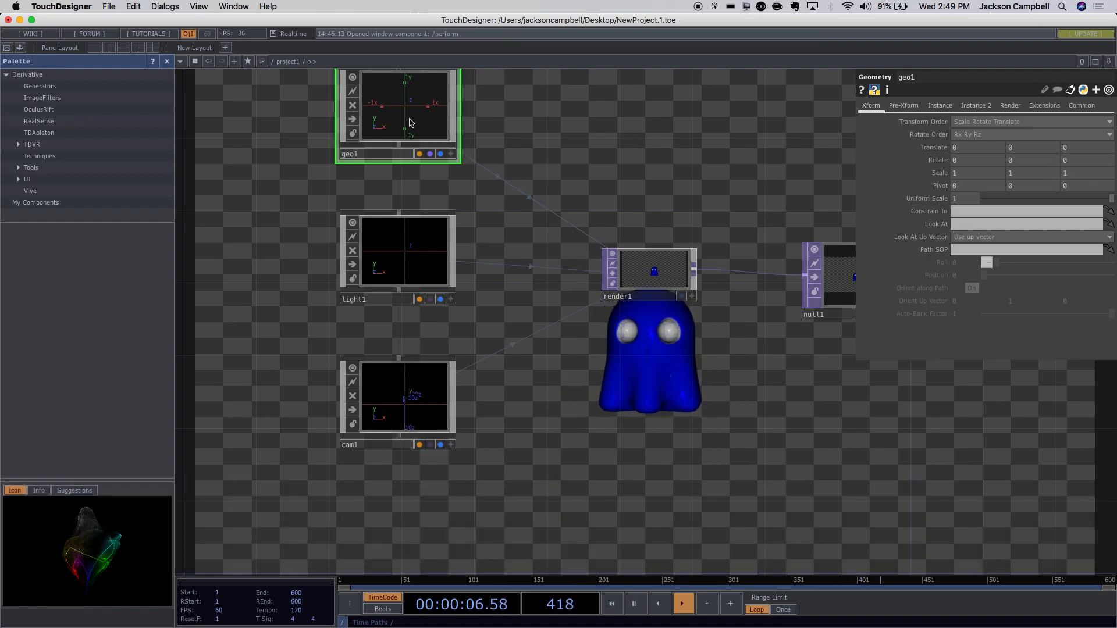
# Shift material1, noise1 and null1 right to make room after ghost2.
pyautogui.scroll(-3, 430, 138)
pyautogui.scroll(12, 434, 141)
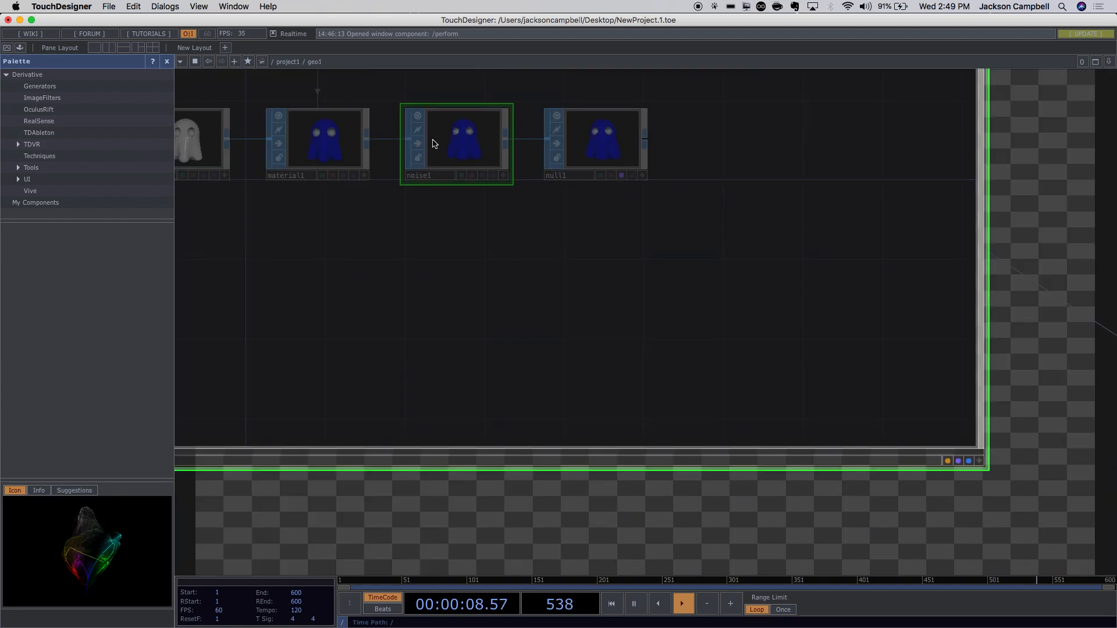
pyautogui.press('p')
pyautogui.moveTo(594, 302); pyautogui.dragTo(558, 162)
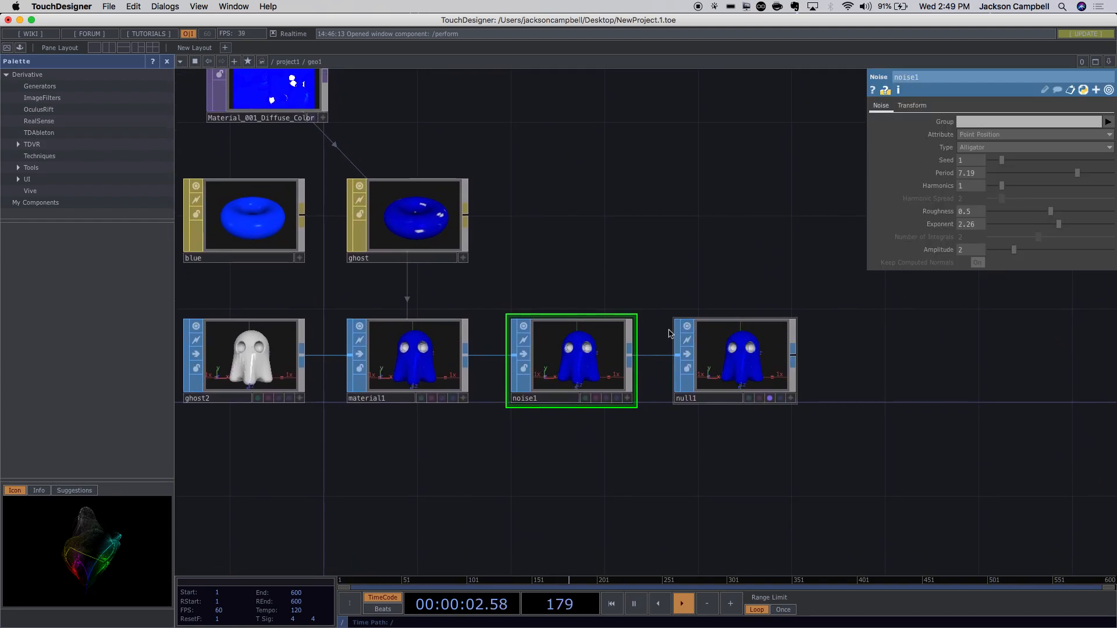
pyautogui.click(428, 377)
pyautogui.keyDown('shift'); pyautogui.moveTo(845, 312); pyautogui.dragTo(558, 420); pyautogui.keyUp('shift')
pyautogui.moveTo(401, 372); pyautogui.dragTo(571, 373)
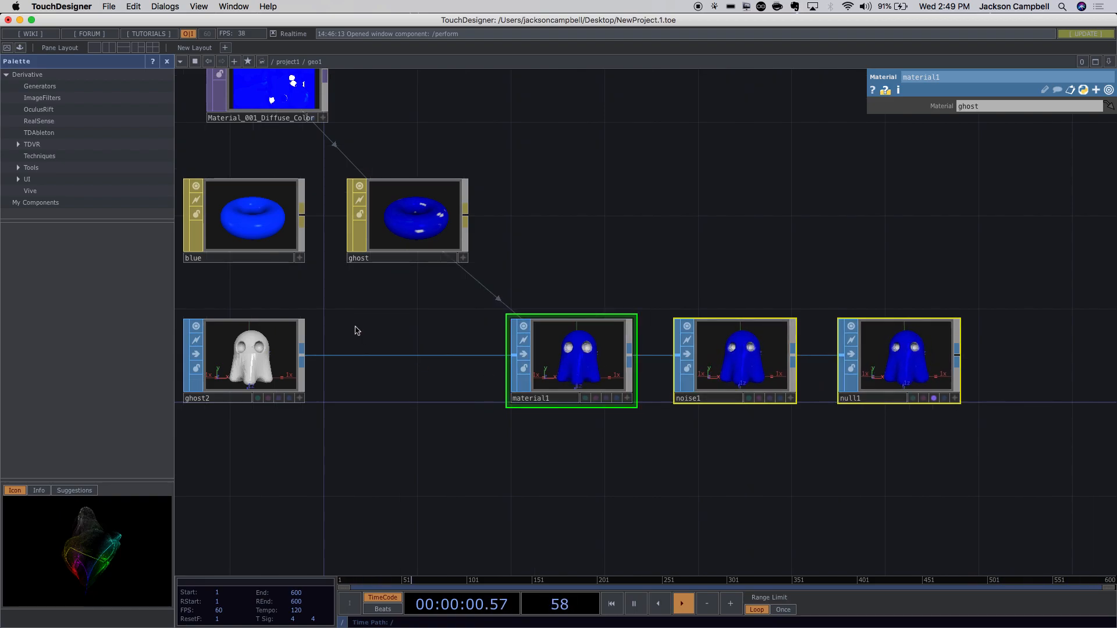
# Insert a Transform SOP between ghost2 and material1.
pyautogui.rightClick(302, 359)
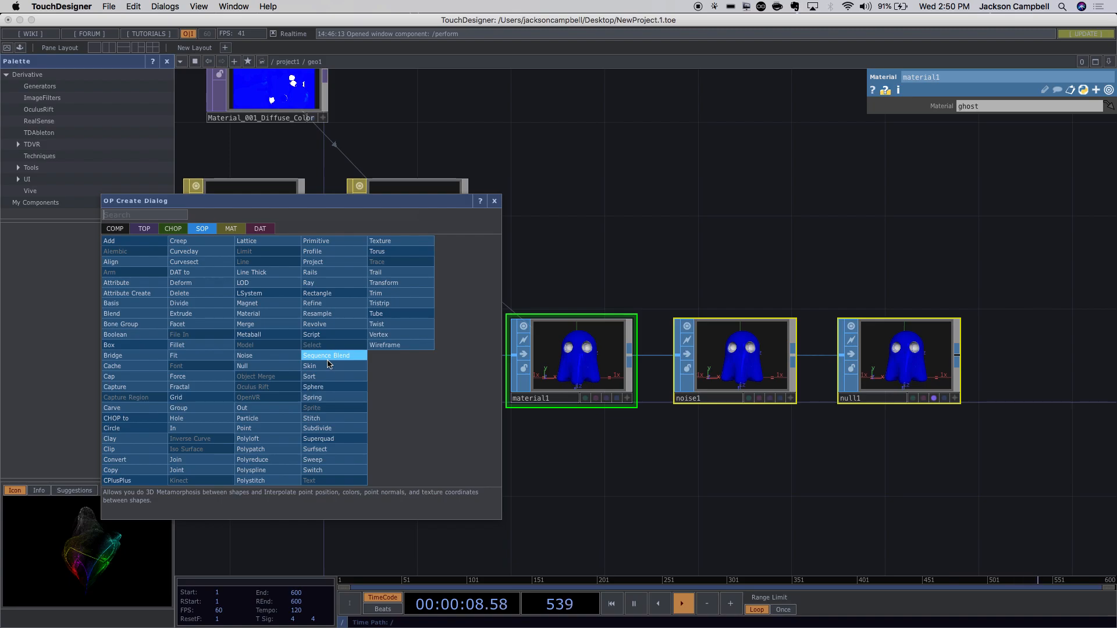
pyautogui.click(390, 283)
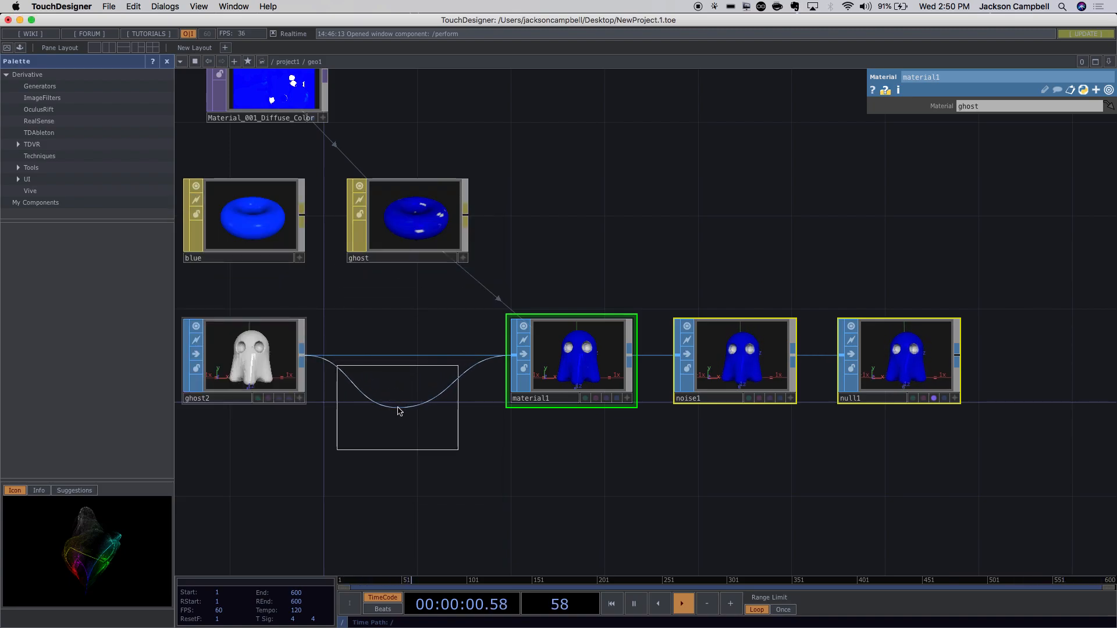
pyautogui.click(398, 411)
pyautogui.moveTo(401, 405); pyautogui.dragTo(402, 359)
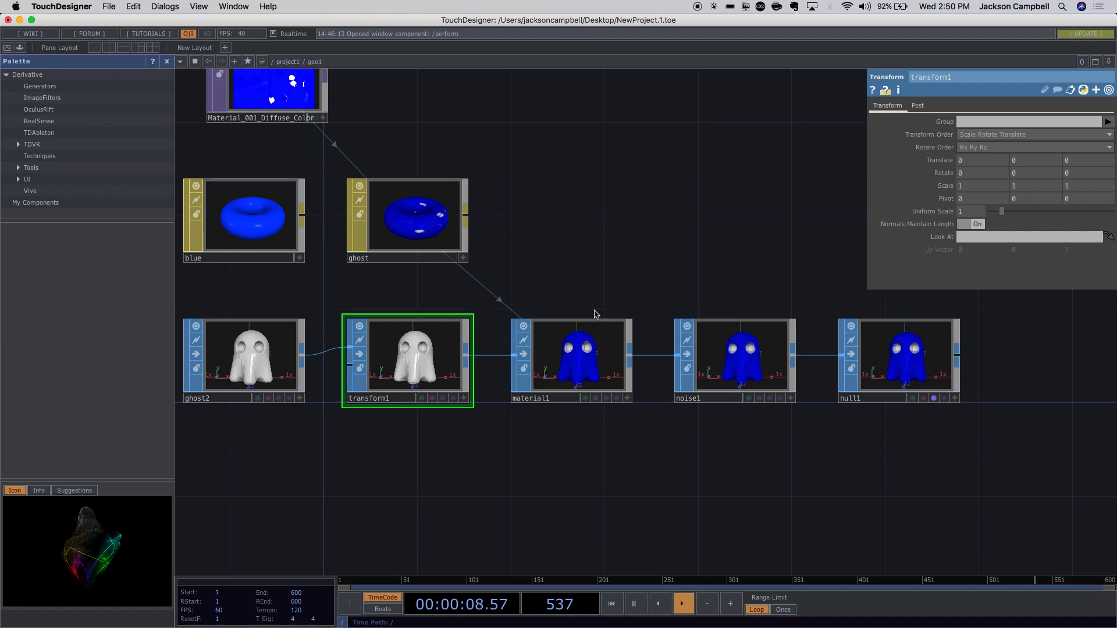
# Set transform1's Scale to 2, 2, 2.
pyautogui.moveTo(987, 188); pyautogui.dragTo(955, 188)
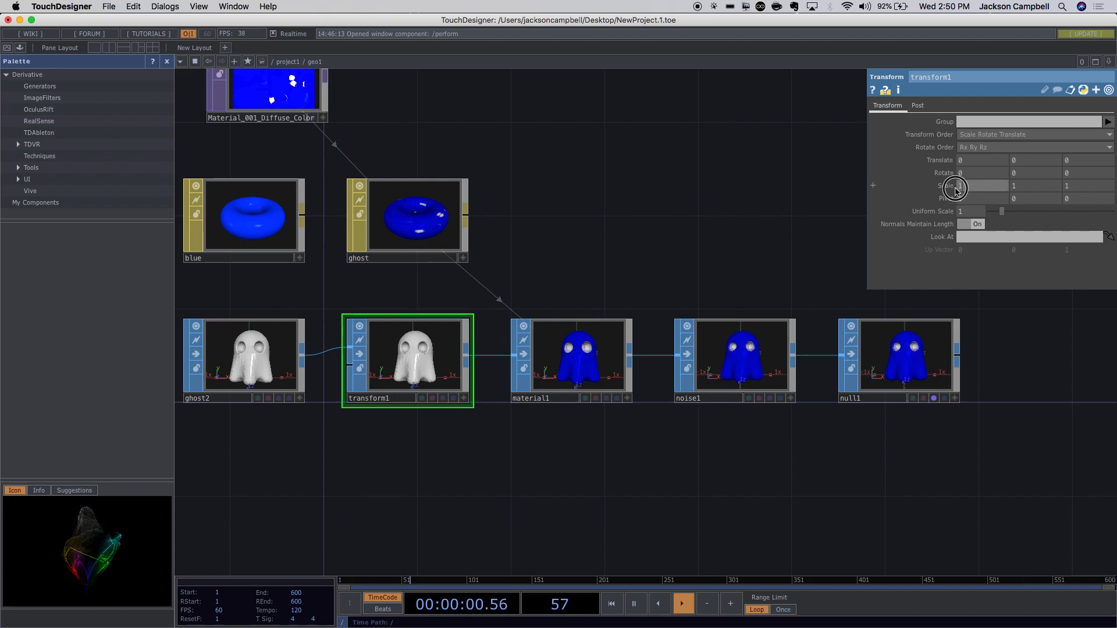
pyautogui.write('2')
pyautogui.moveTo(1030, 187); pyautogui.dragTo(1011, 184)
pyautogui.write('2')
pyautogui.press('Tab')
pyautogui.write('2')
pyautogui.press('Return')
pyautogui.scroll(-8, 703, 474)
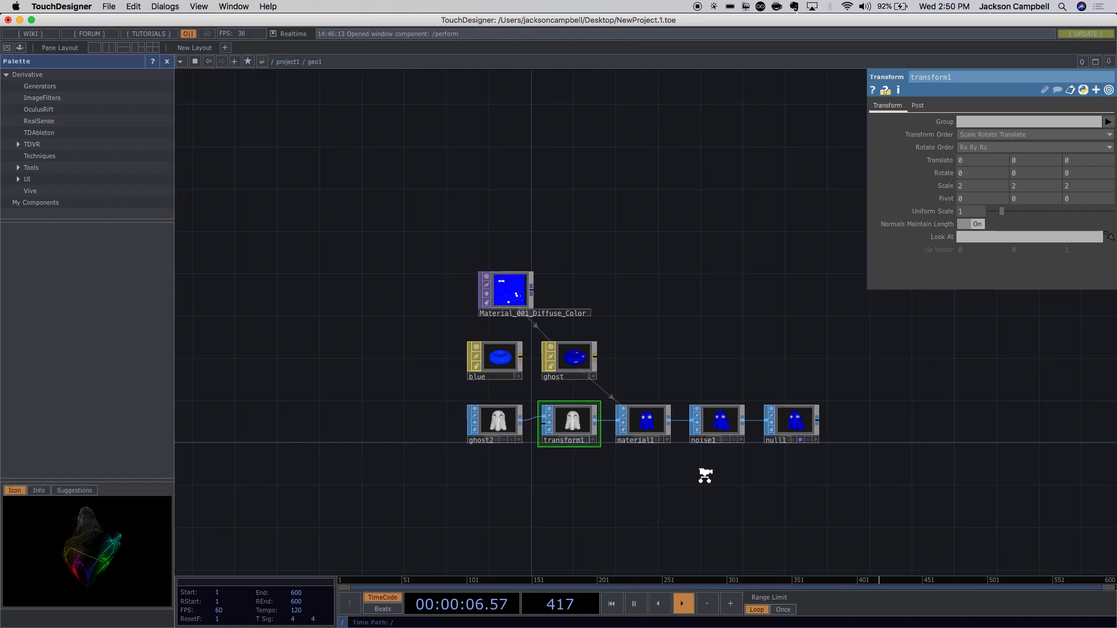
pyautogui.moveTo(739, 225); pyautogui.dragTo(623, 312)
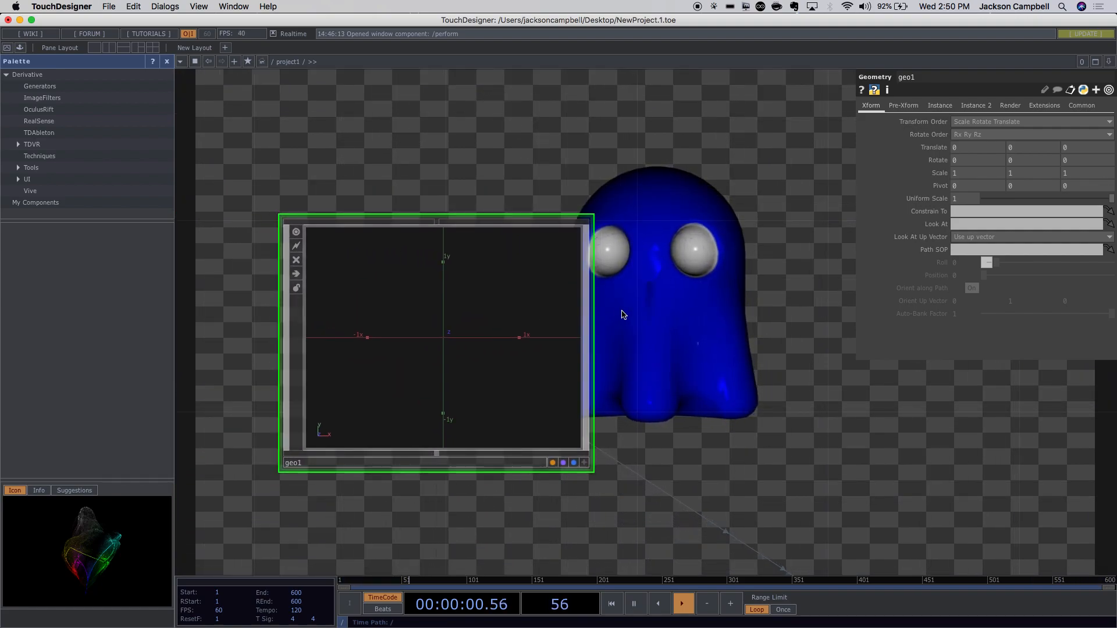
pyautogui.scroll(-3, 638, 319)
pyautogui.scroll(-1, 638, 319)
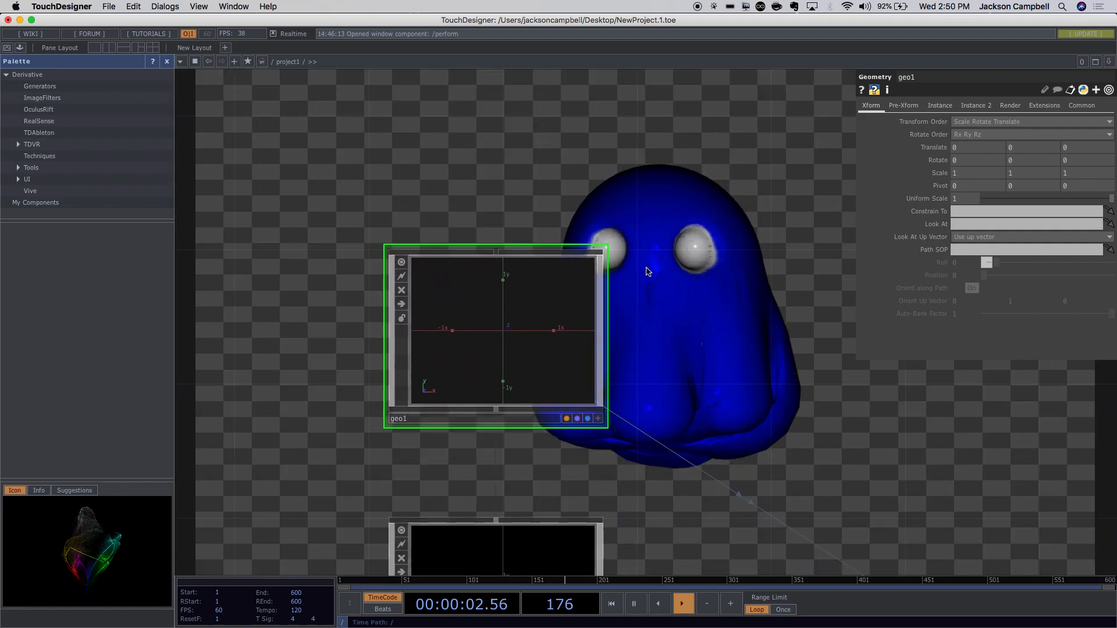
pyautogui.moveTo(845, 436); pyautogui.dragTo(619, 216)
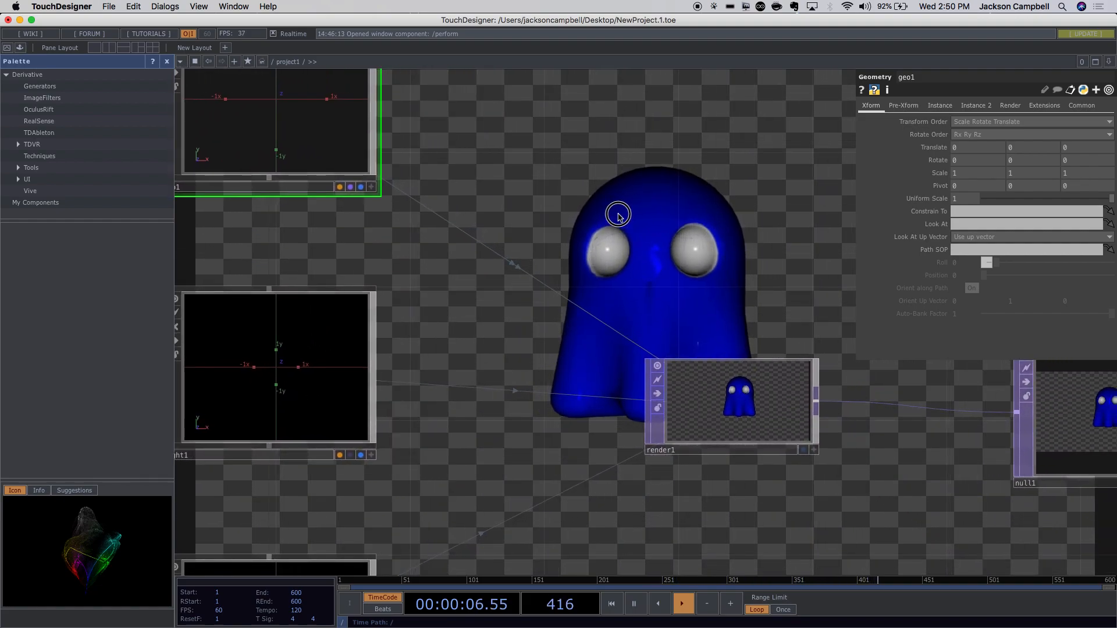
pyautogui.moveTo(757, 496); pyautogui.dragTo(658, 343)
pyautogui.scroll(5, 442, 438)
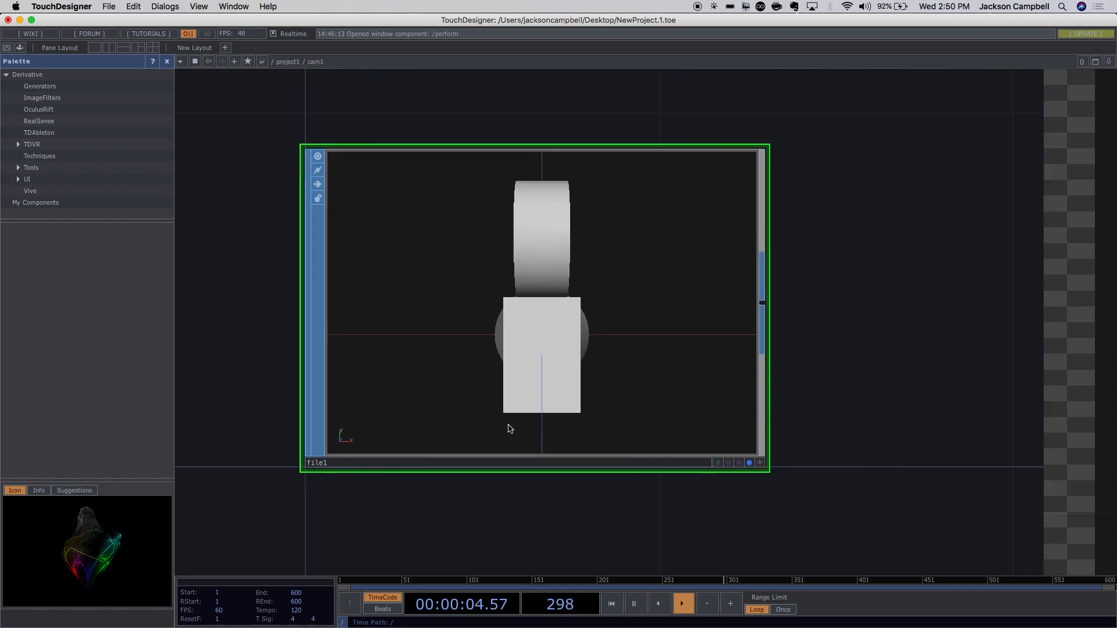
pyautogui.scroll(-8, 619, 447)
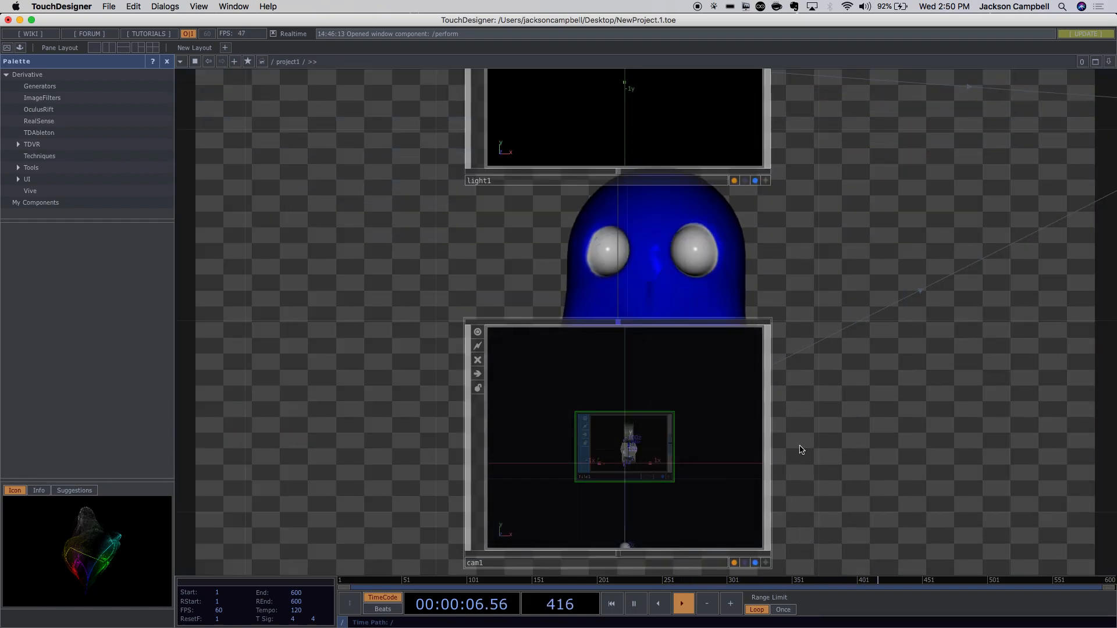
pyautogui.moveTo(800, 449); pyautogui.dragTo(693, 392)
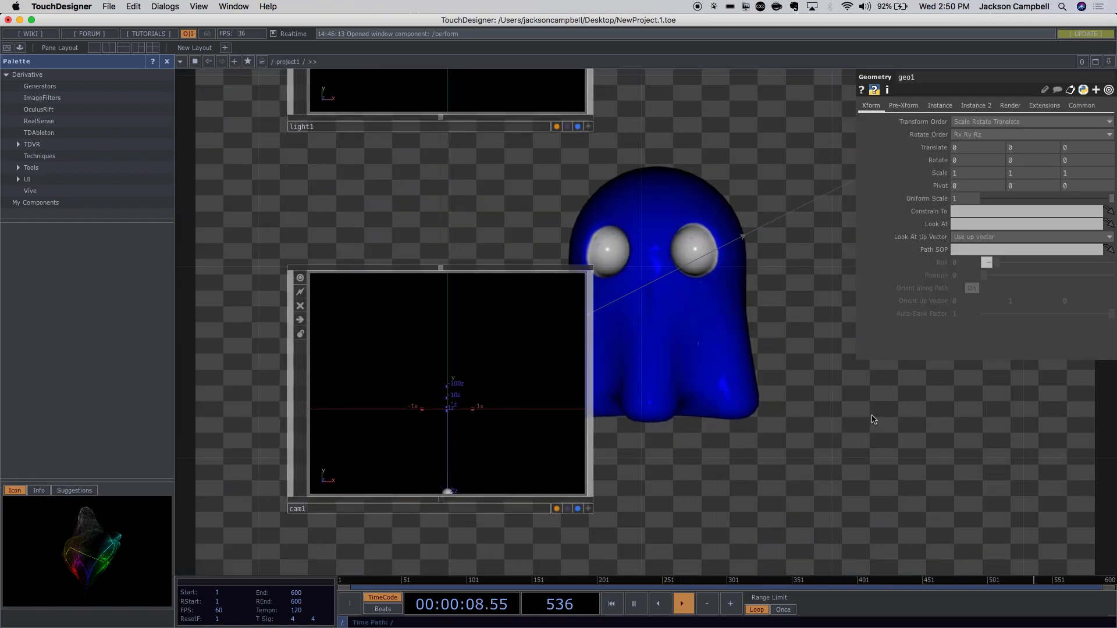
pyautogui.scroll(-5, 873, 413)
pyautogui.moveTo(873, 411); pyautogui.dragTo(756, 463)
pyautogui.moveTo(655, 217); pyautogui.dragTo(632, 223)
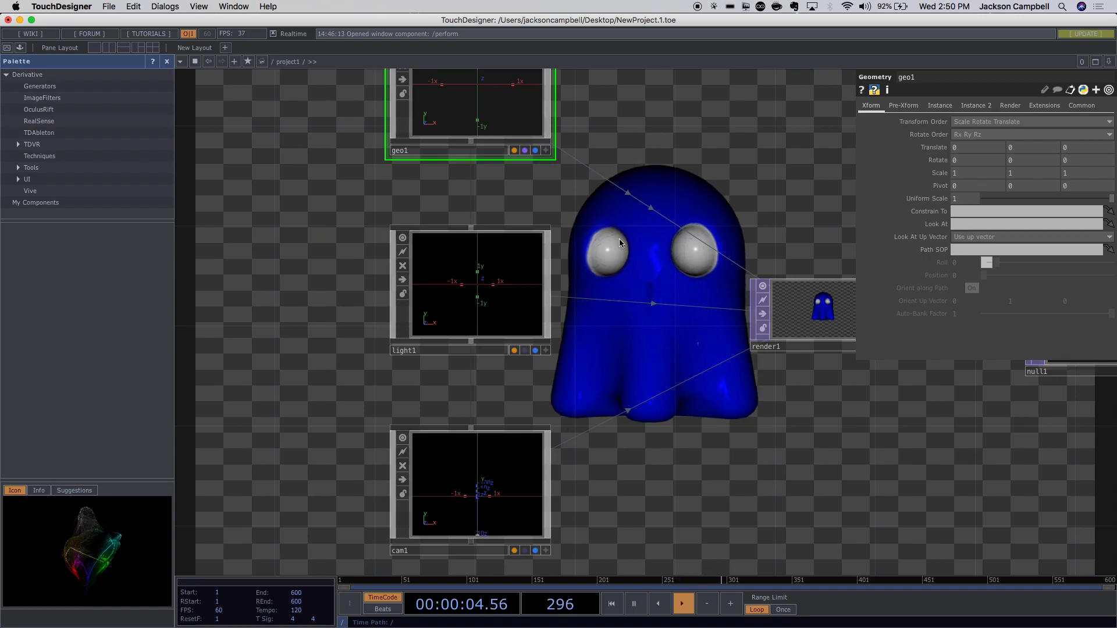
pyautogui.moveTo(666, 170); pyautogui.dragTo(677, 326)
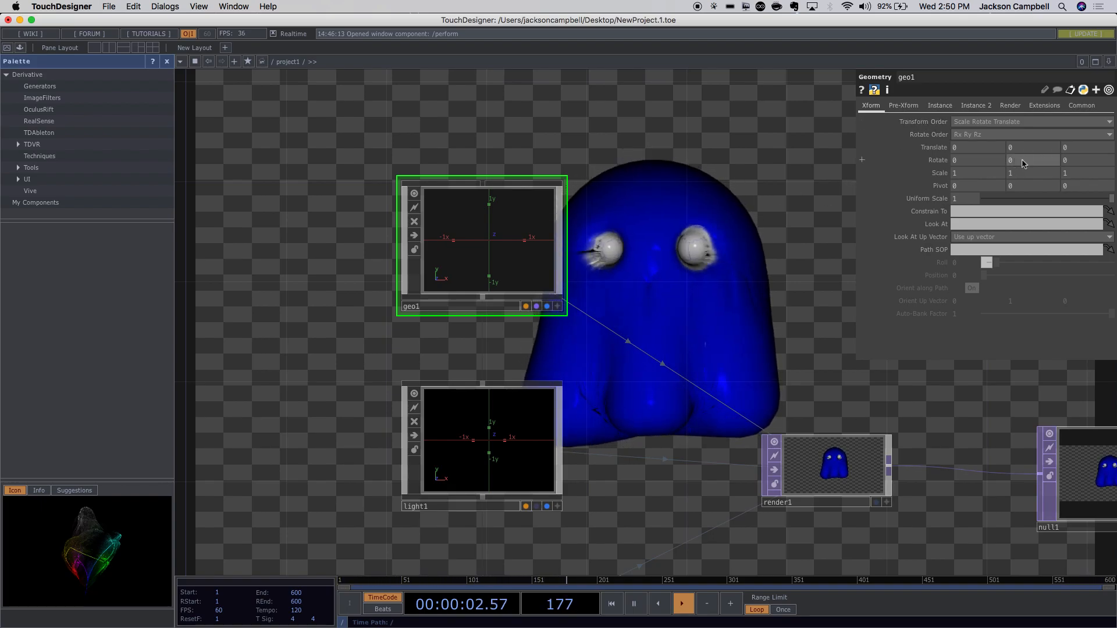
# Try a 45° Y rotation on geo1, then undo it.
pyautogui.click(863, 160)
pyautogui.click(863, 162)
pyautogui.click(864, 162)
pyautogui.click(864, 162)
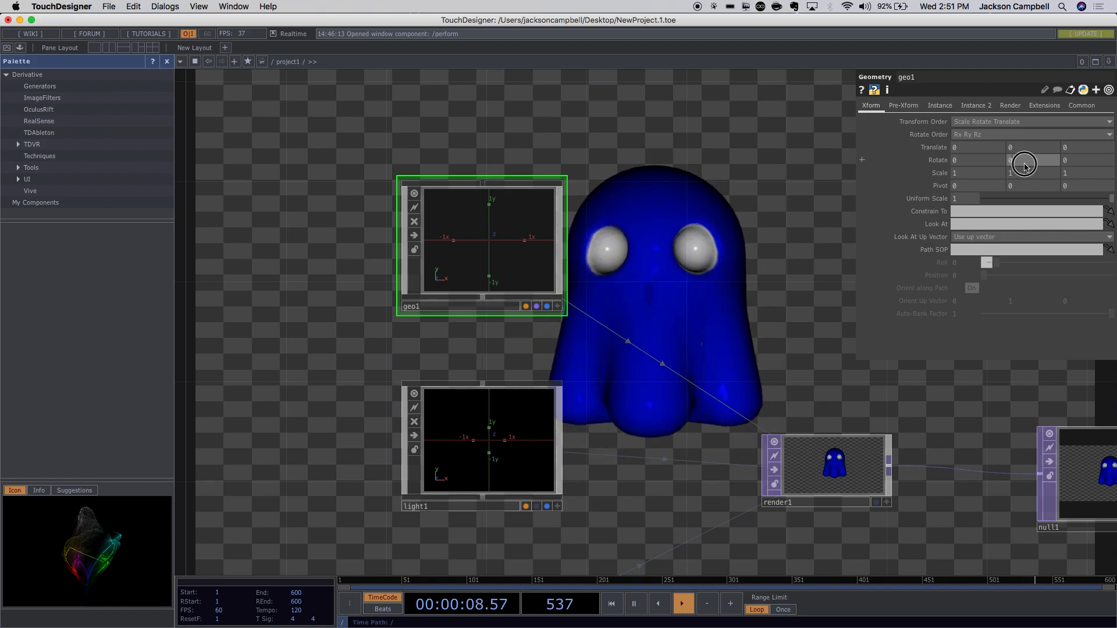
pyautogui.write('45')
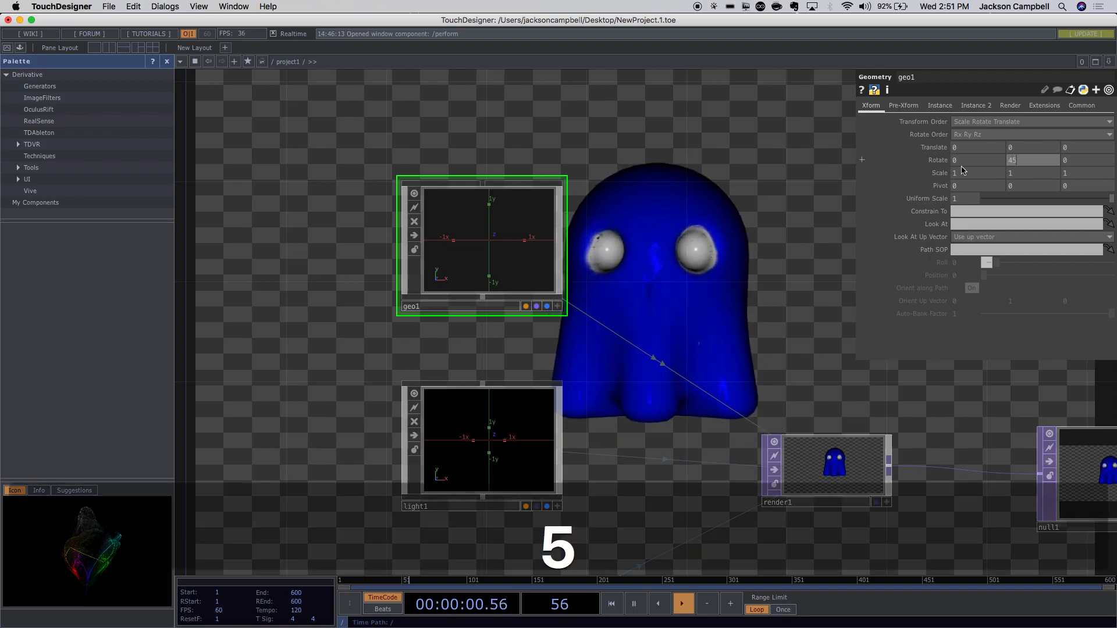
pyautogui.click(716, 141)
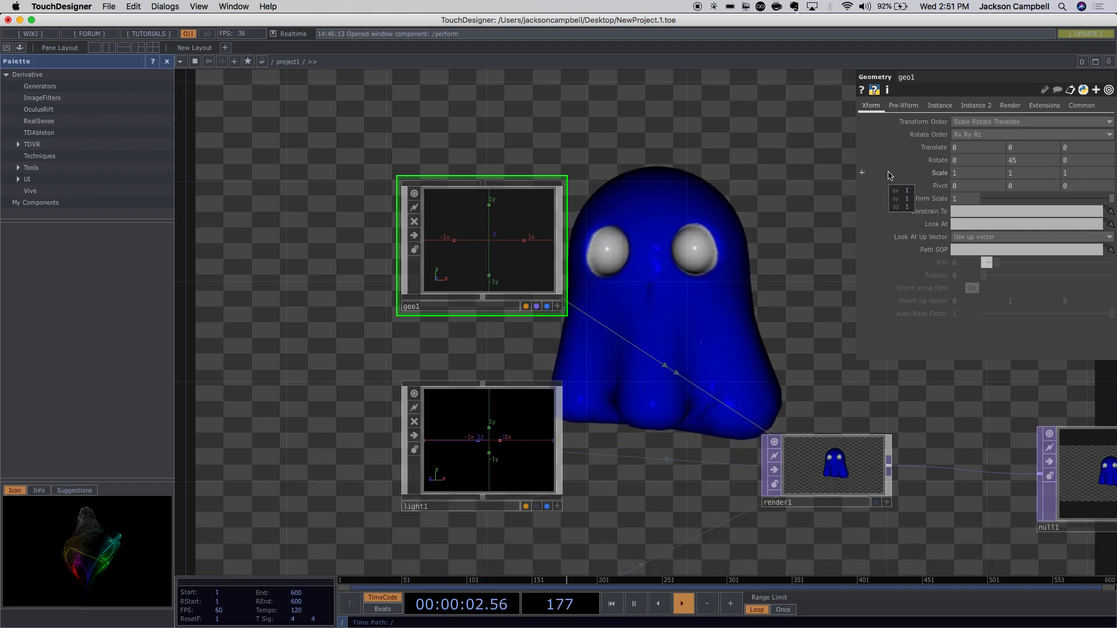
pyautogui.press('super+z')
pyautogui.click(802, 226)
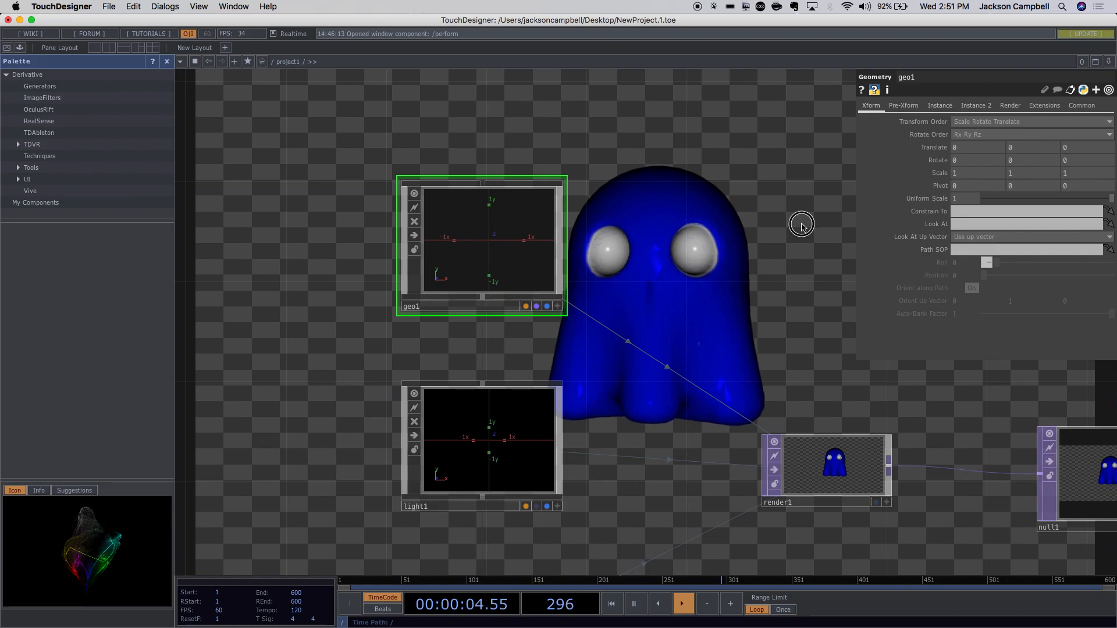
pyautogui.moveTo(758, 224); pyautogui.dragTo(745, 168)
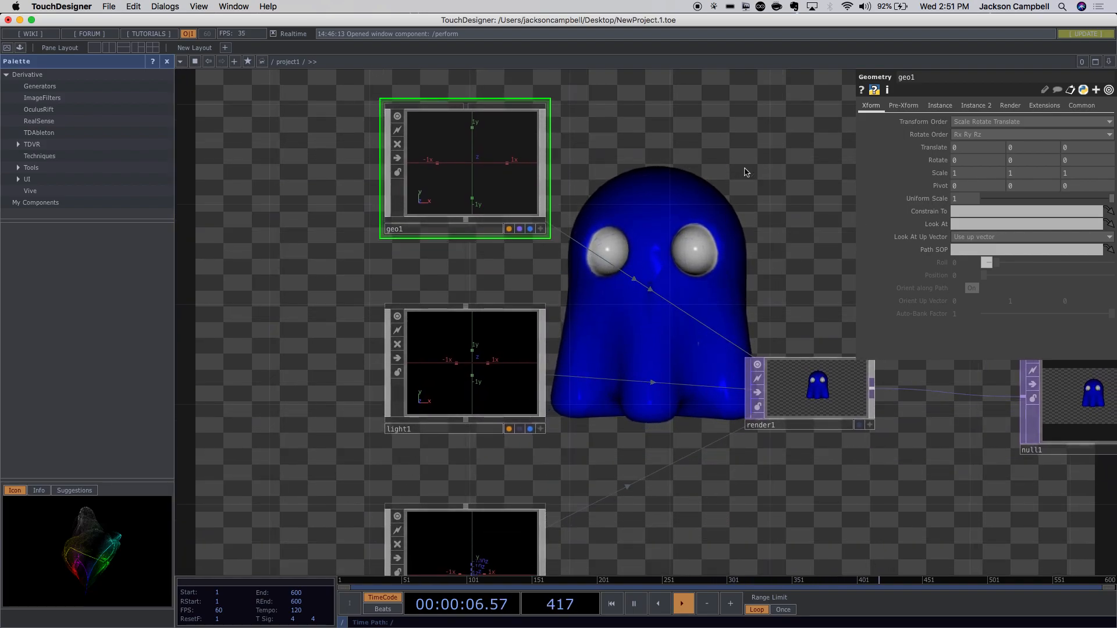
# Switch on geo1's Apply Pre-Transform, test Rotate Y 45, and reset it to 0.
pyautogui.click(903, 106)
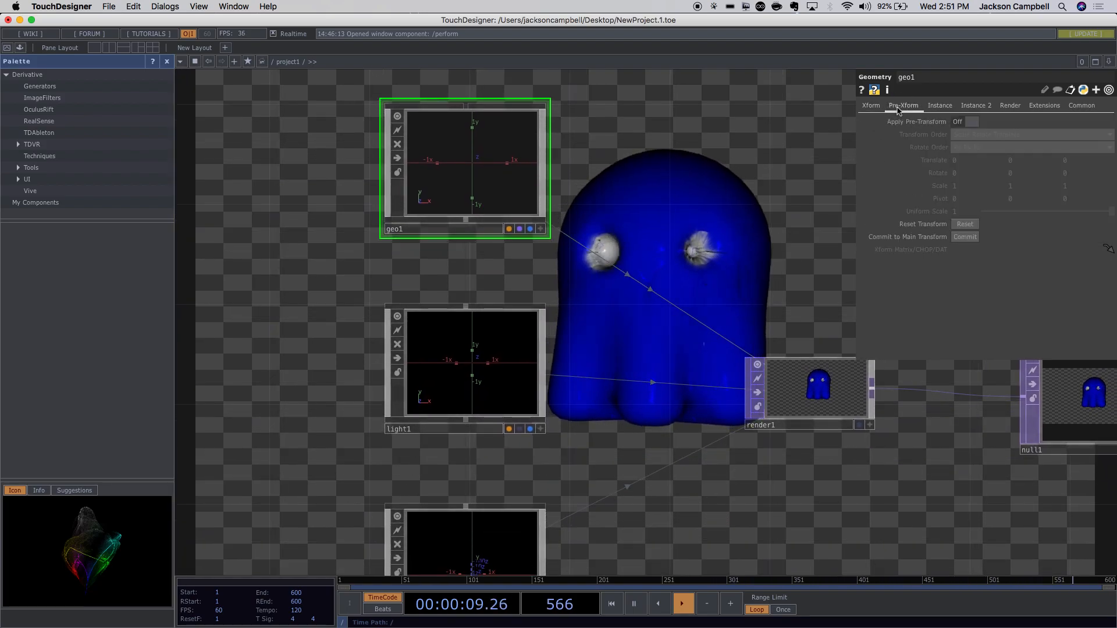
pyautogui.click(958, 124)
pyautogui.moveTo(1028, 175); pyautogui.dragTo(1012, 175)
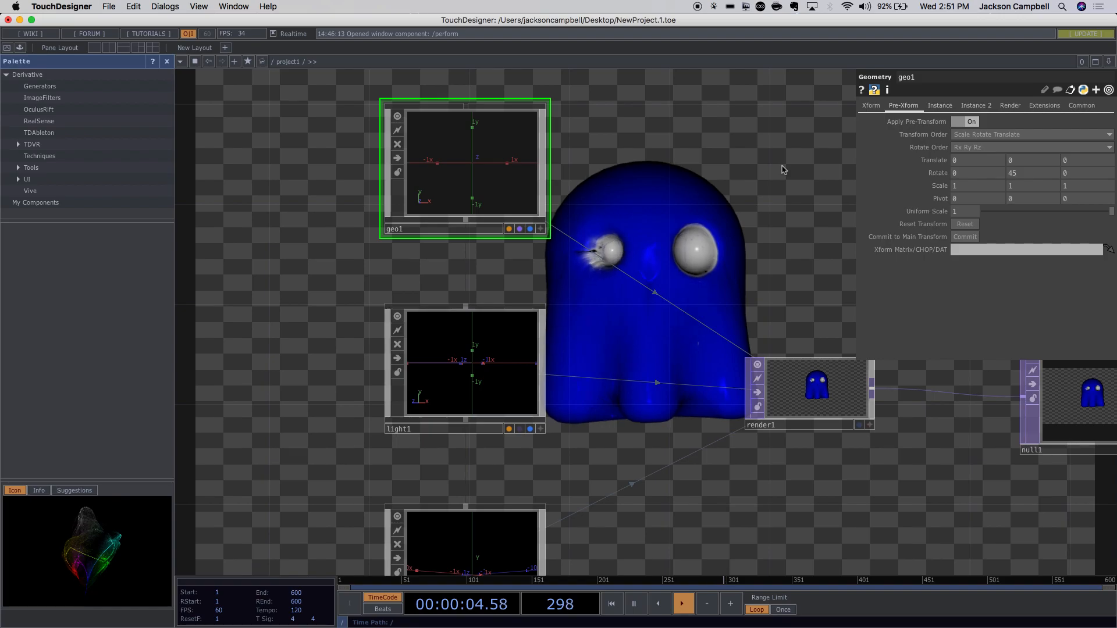
pyautogui.click(868, 107)
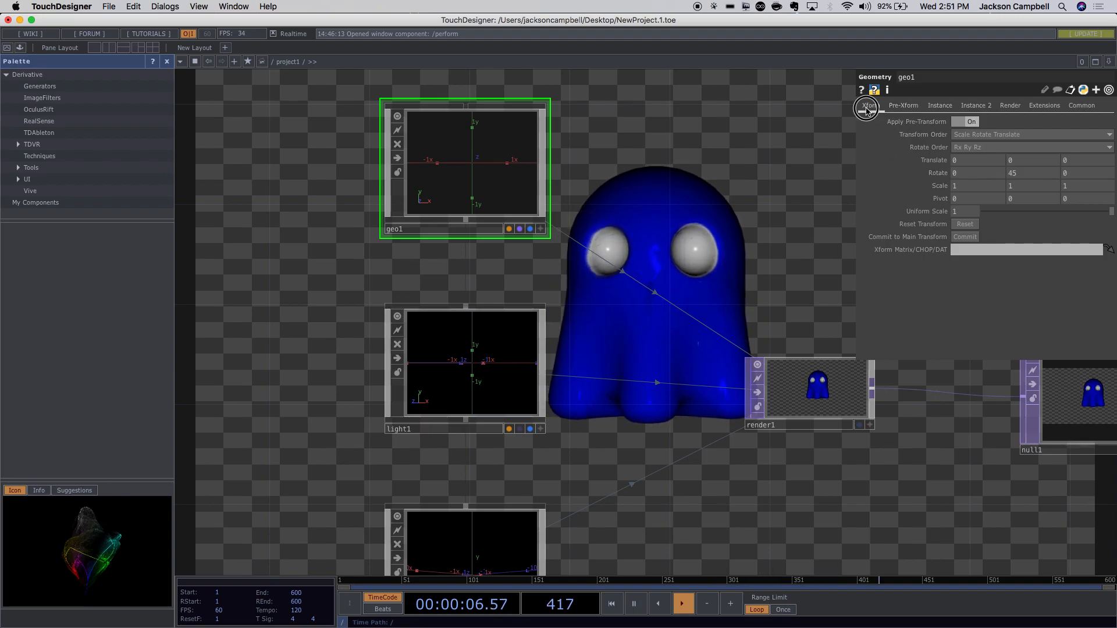
pyautogui.click(897, 106)
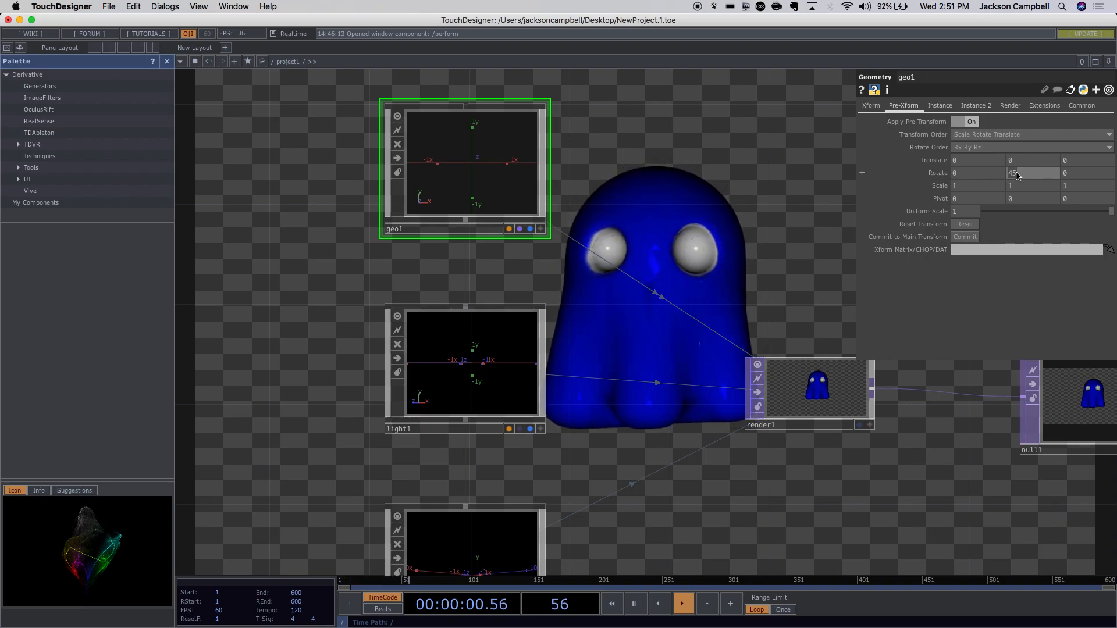
pyautogui.write('0')
pyautogui.click(782, 182)
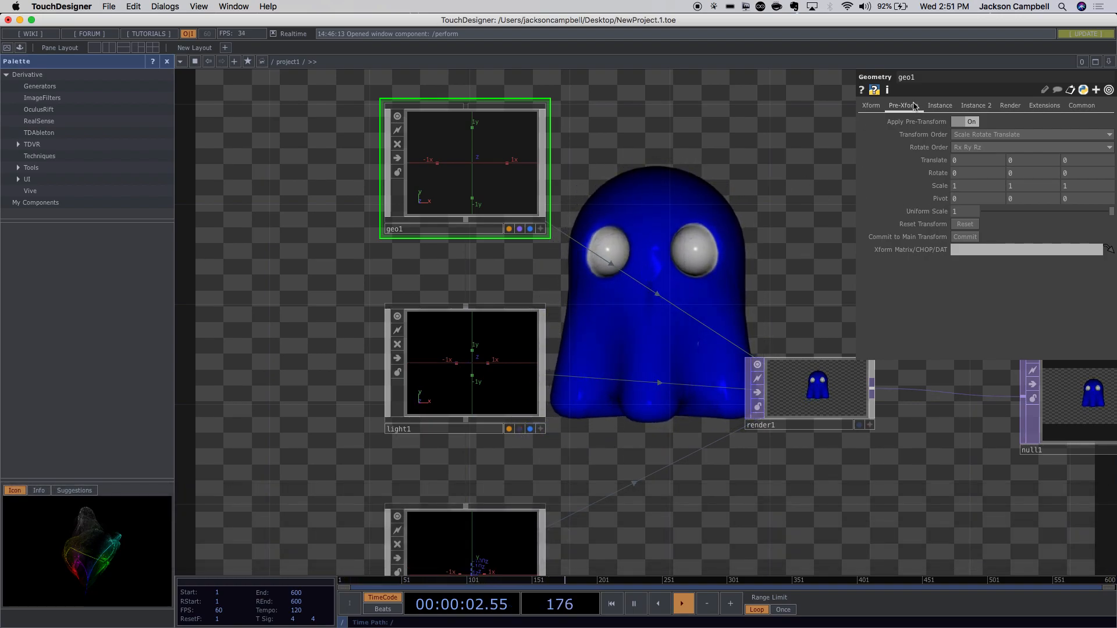
pyautogui.click(871, 107)
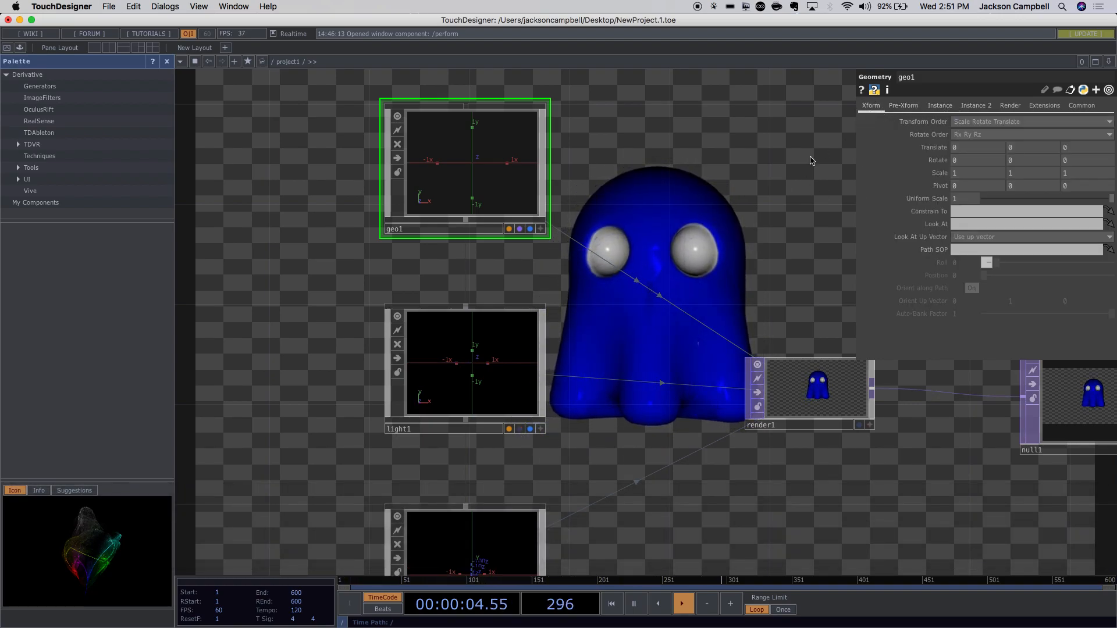
# Inspect the light1 and cam1 settings and bring geo1 fully into view.
pyautogui.click(461, 336)
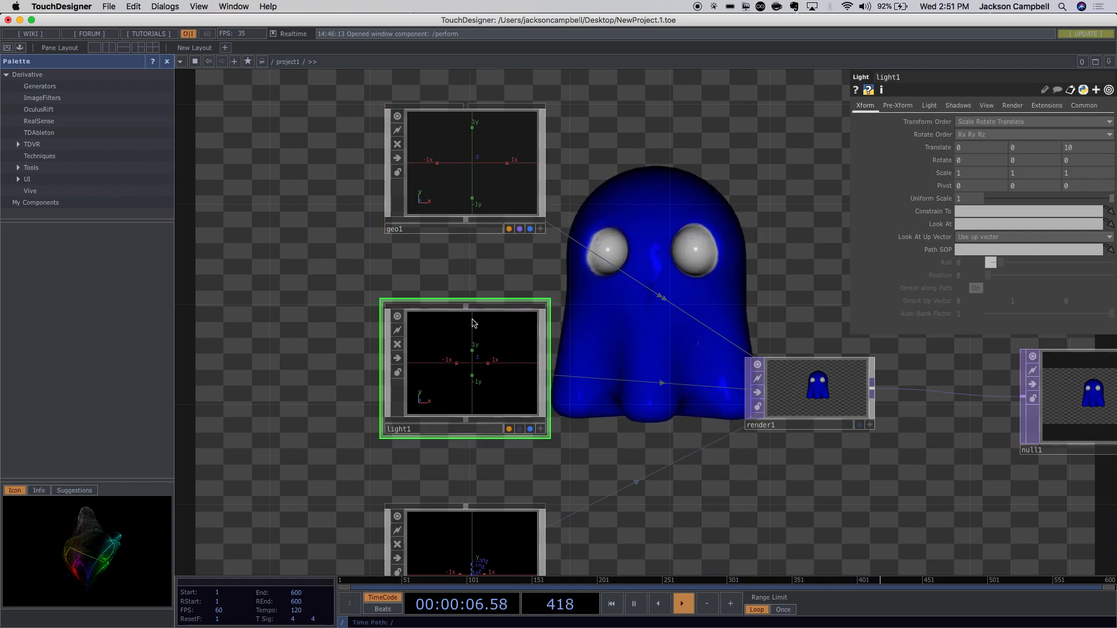
pyautogui.scroll(-5, 588, 153)
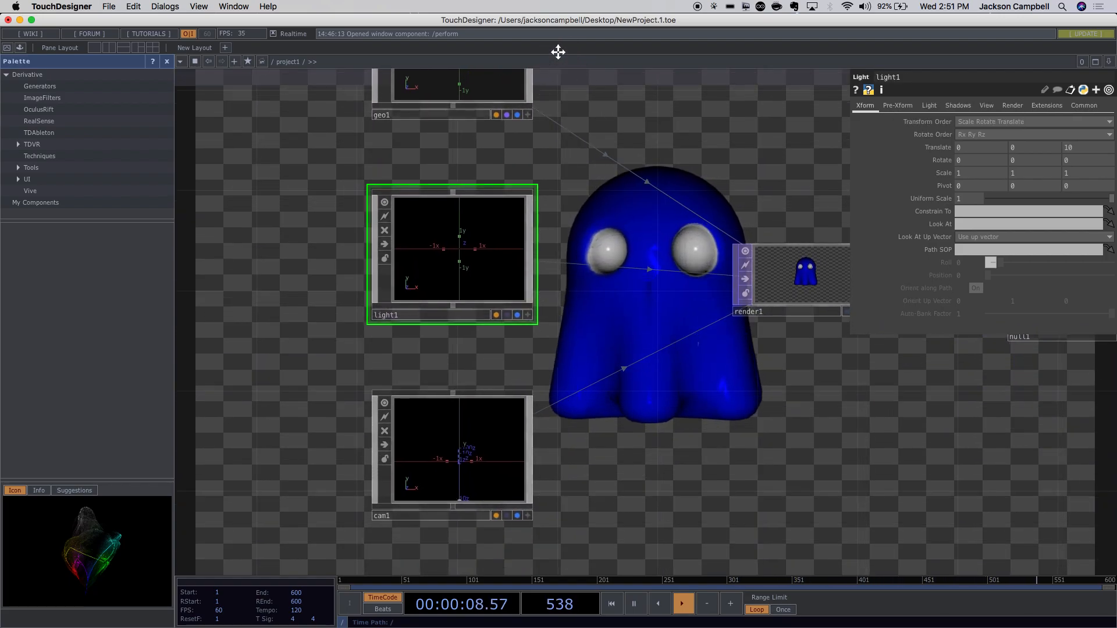
pyautogui.click(502, 420)
pyautogui.moveTo(626, 437); pyautogui.dragTo(689, 539)
# Dive into geo1, select the ghost2 file-in node, then return to project1.
pyautogui.click(517, 167)
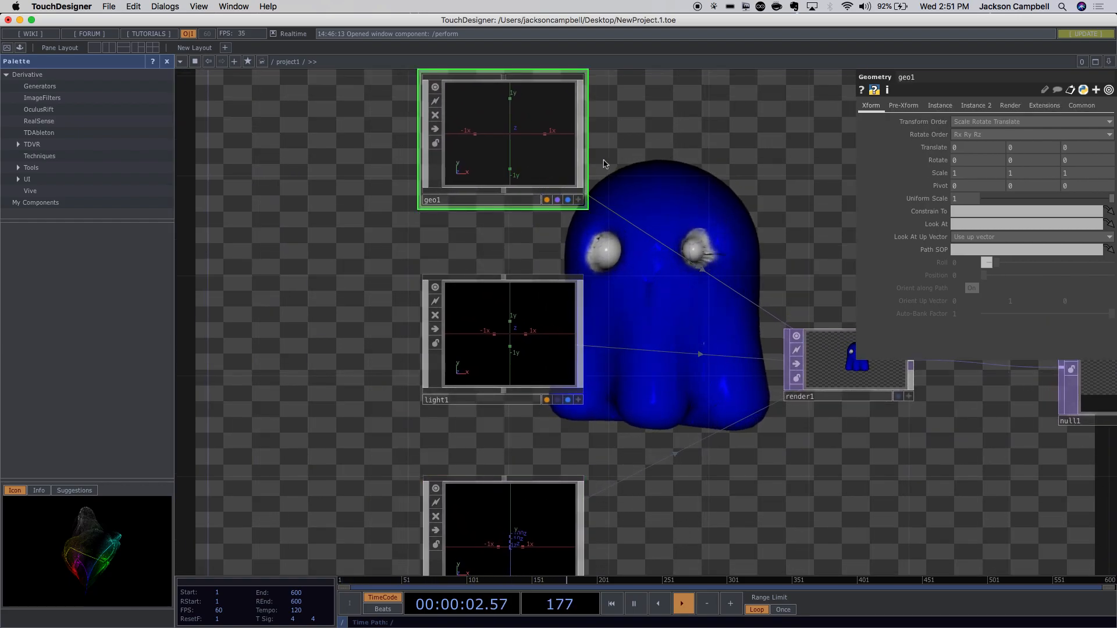
pyautogui.press('i')
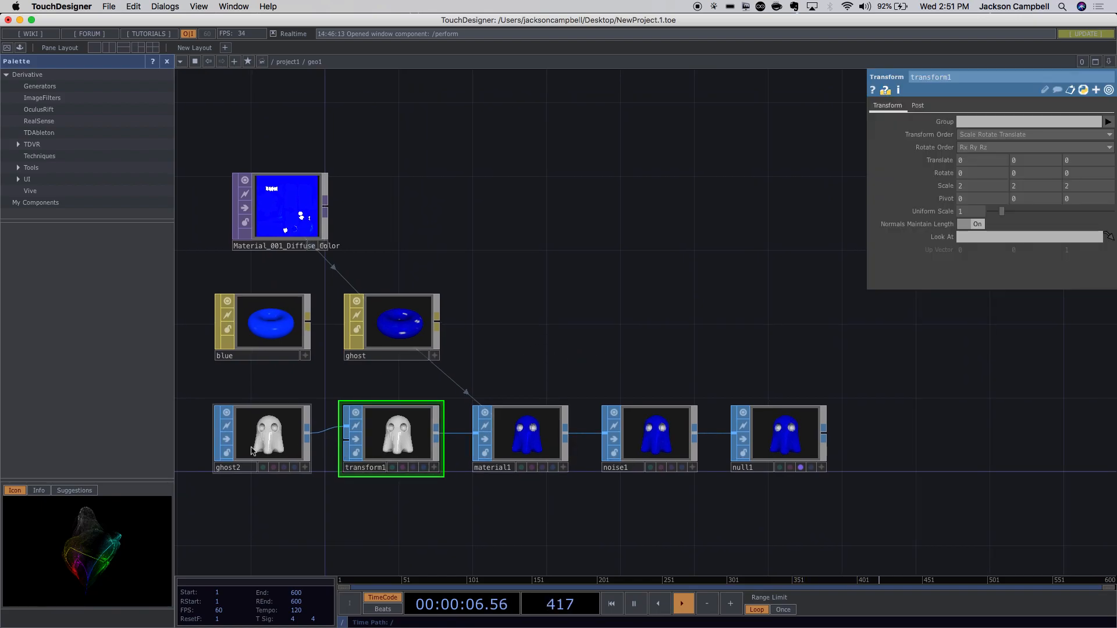
pyautogui.click(267, 434)
pyautogui.scroll(-5, 601, 399)
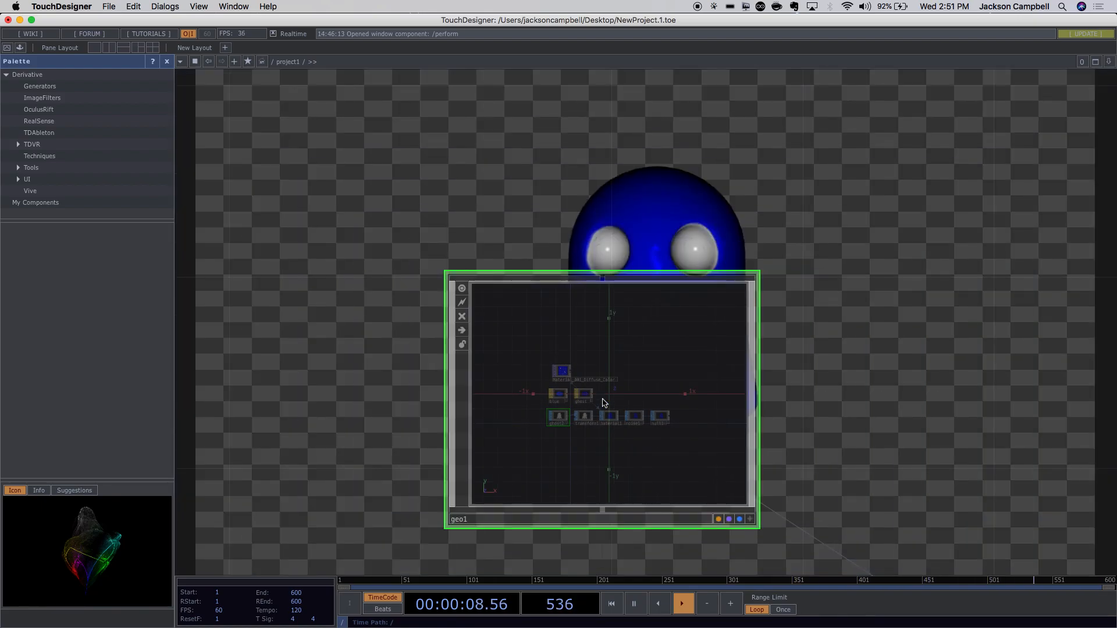
pyautogui.moveTo(847, 445); pyautogui.dragTo(598, 351)
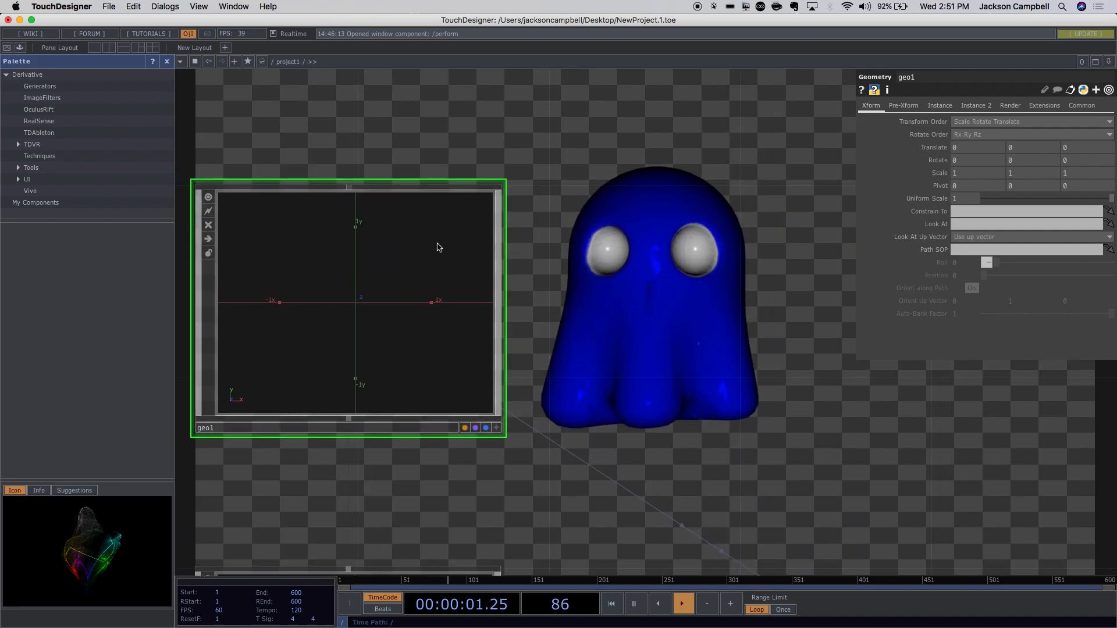
# Split the network into two stacked panes and show geo1's node chain in the top pane.
pyautogui.click(122, 49)
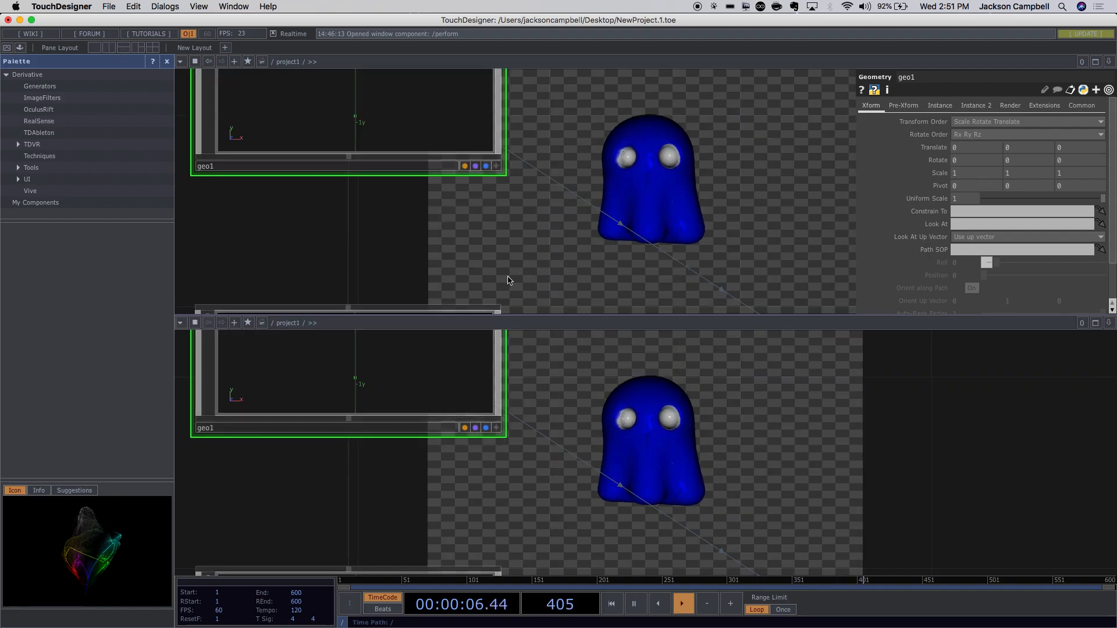
pyautogui.moveTo(488, 267); pyautogui.dragTo(516, 349)
pyautogui.moveTo(350, 282); pyautogui.dragTo(486, 348)
pyautogui.scroll(-1, 488, 349)
pyautogui.scroll(2, 440, 208)
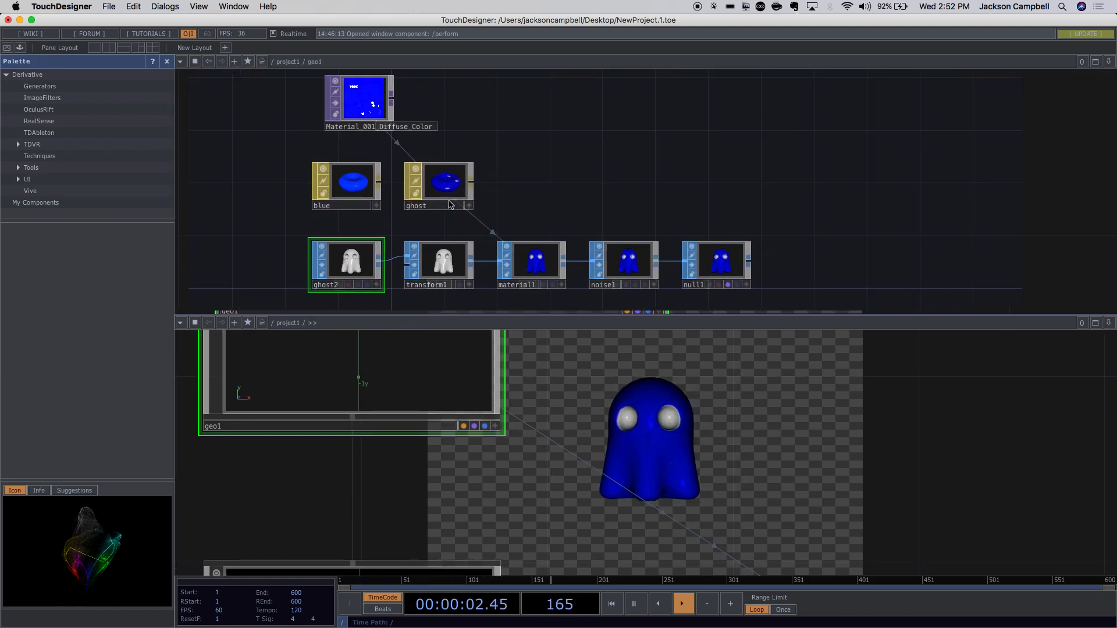
pyautogui.moveTo(564, 207); pyautogui.dragTo(530, 135)
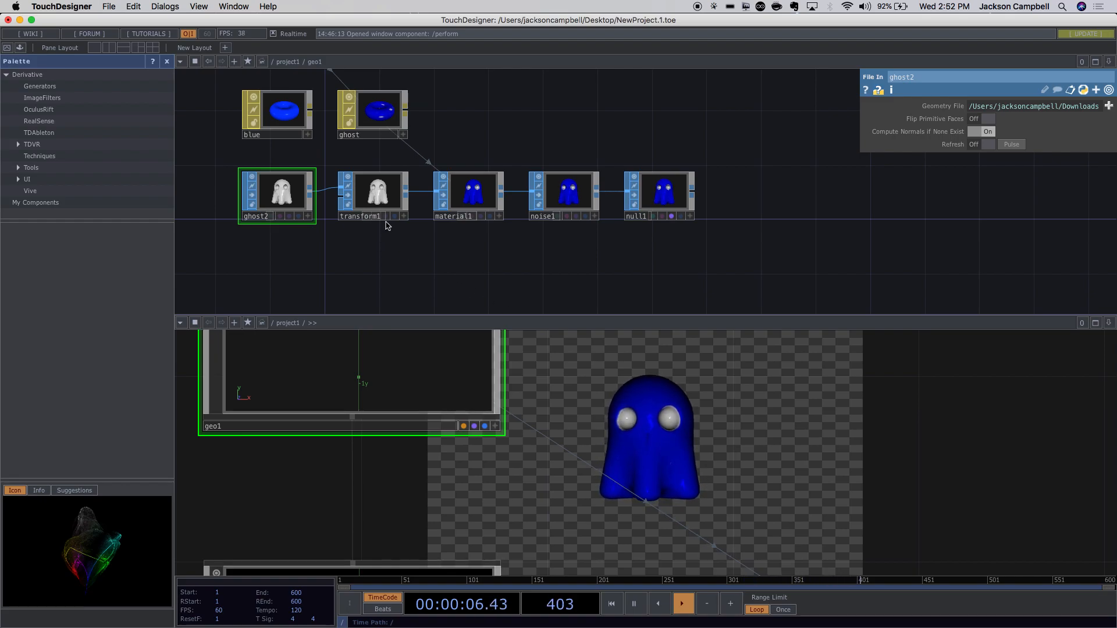
pyautogui.moveTo(721, 196); pyautogui.dragTo(800, 192)
# Move transform1, material1, noise1 and null1 further right, then select transform1.
pyautogui.click(466, 221)
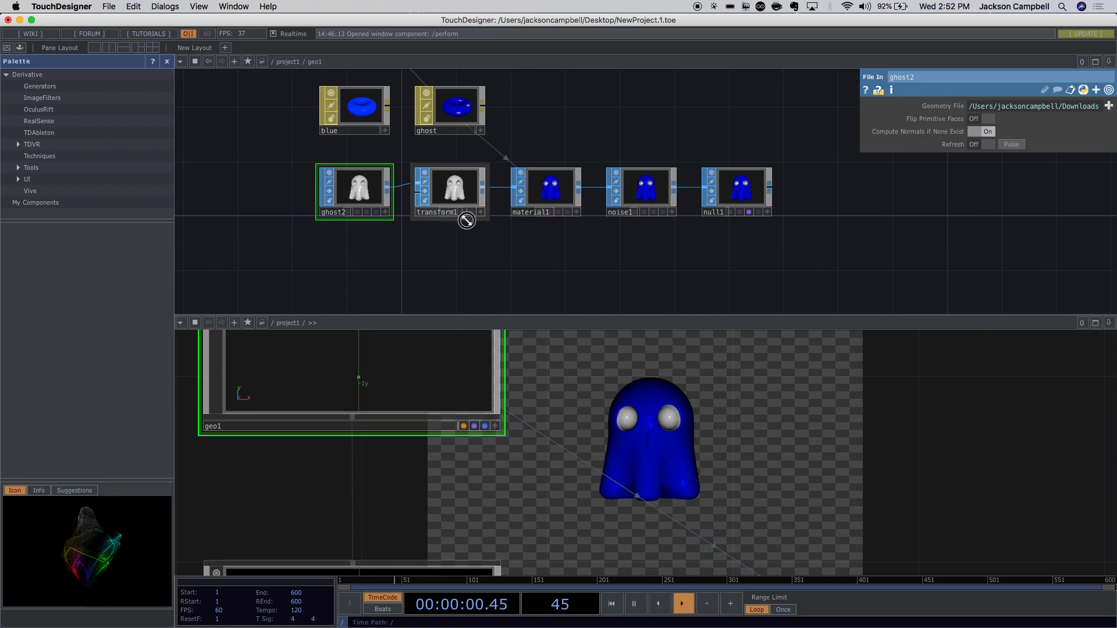
pyautogui.click(816, 190)
pyautogui.moveTo(795, 156); pyautogui.dragTo(450, 243, button='right')
pyautogui.moveTo(449, 192); pyautogui.dragTo(517, 205)
pyautogui.click(518, 204)
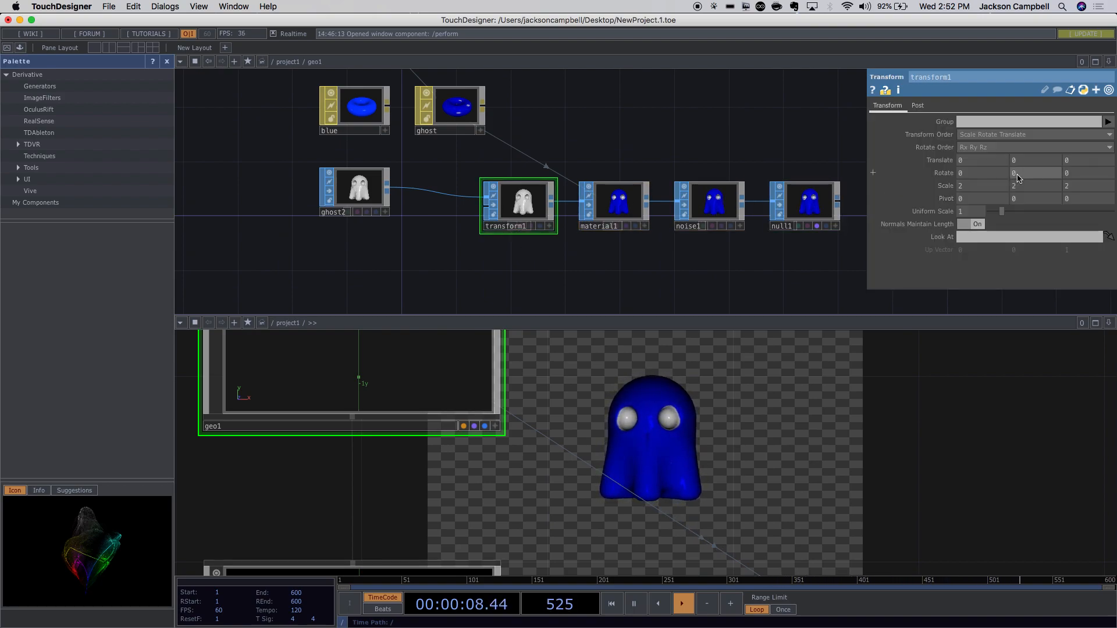
# Set transform1's Rotate Y to 45, then drive it with the expression me.time.frame.
pyautogui.click(872, 174)
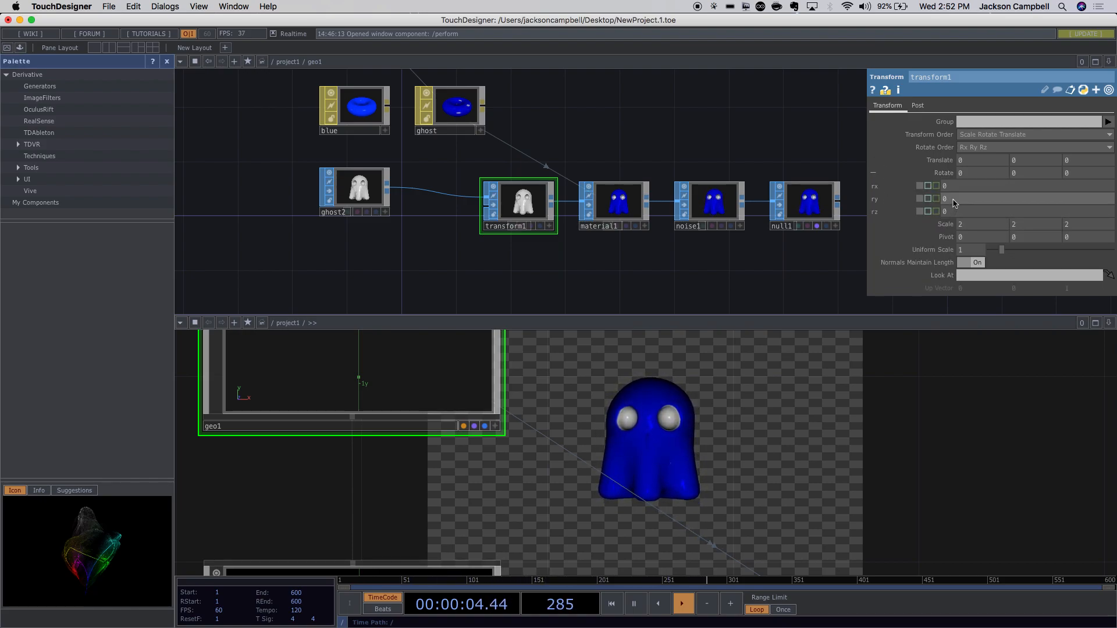
pyautogui.click(928, 199)
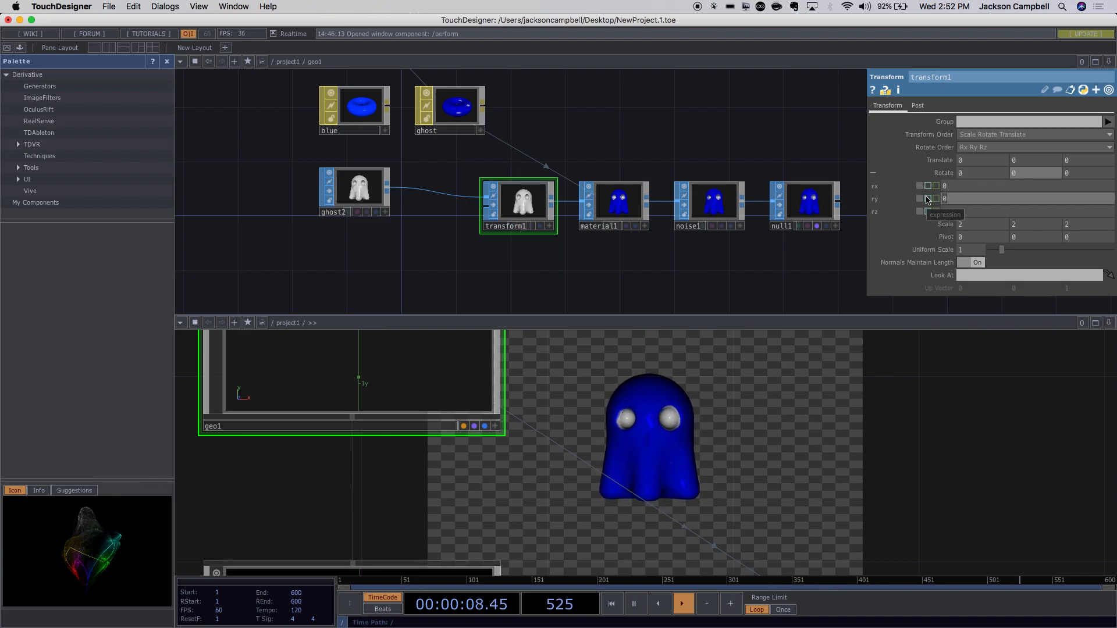
pyautogui.write('45')
pyautogui.press('Return')
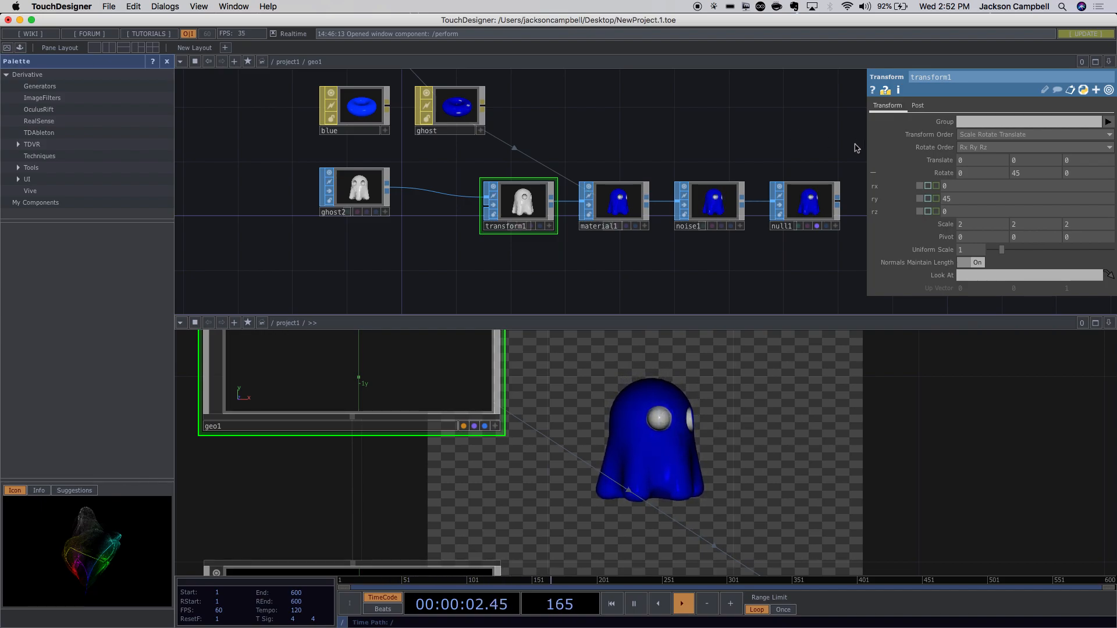
pyautogui.click(934, 200)
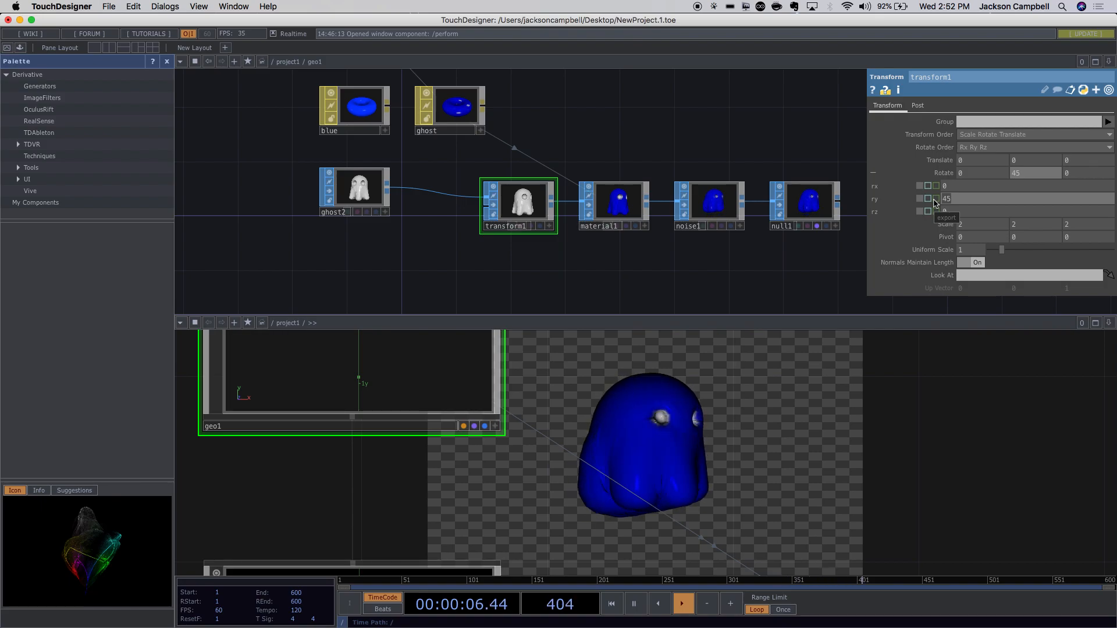
pyautogui.write('me.time.')
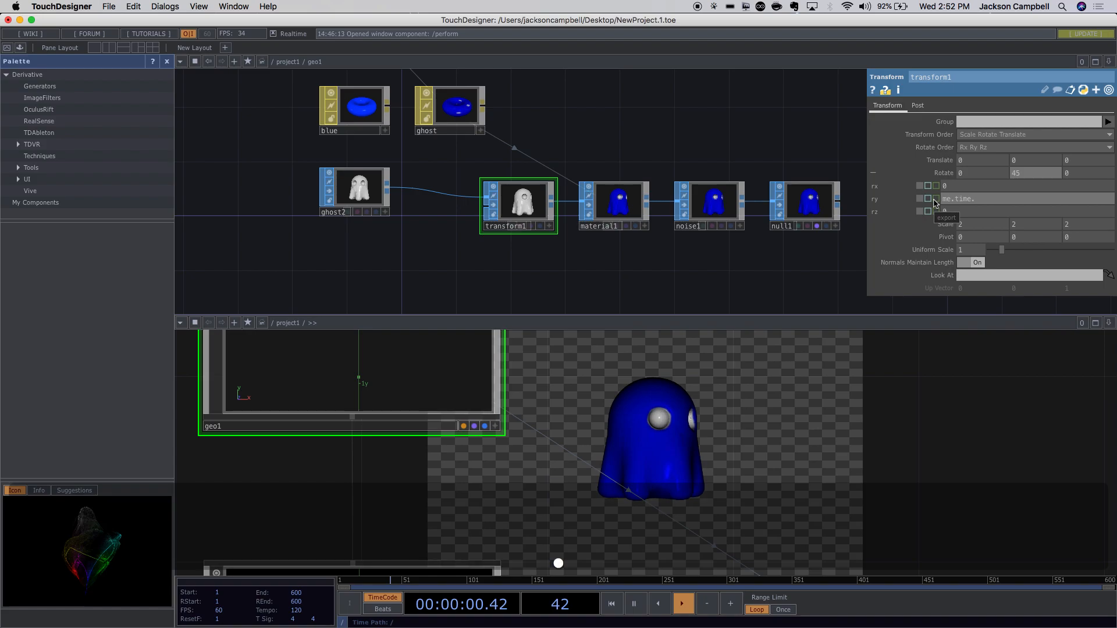
pyautogui.write('frame')
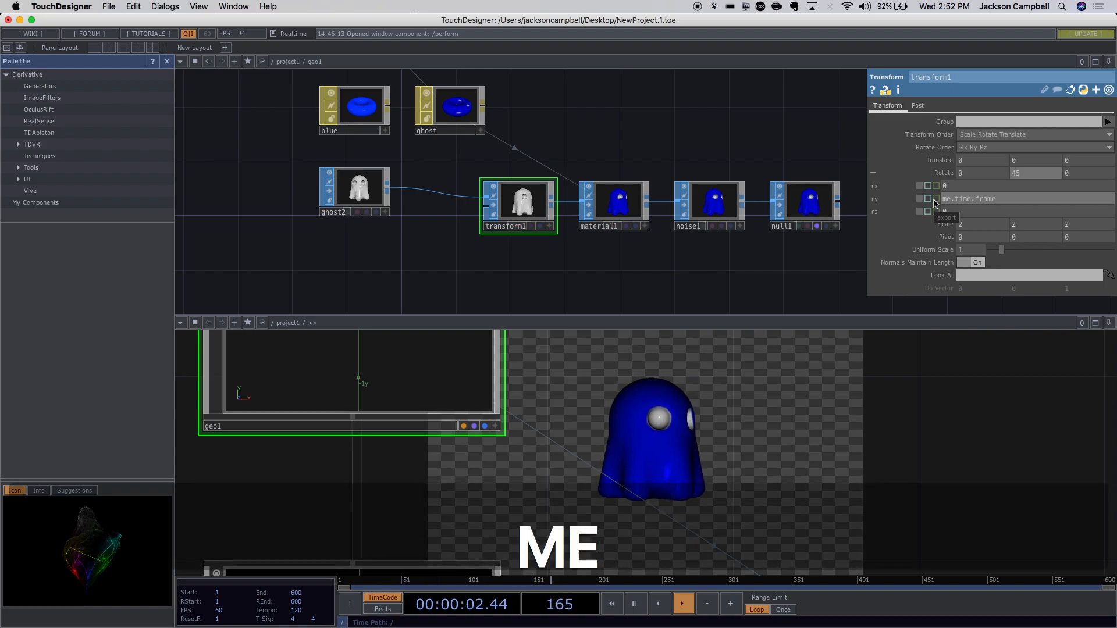
pyautogui.press('Return')
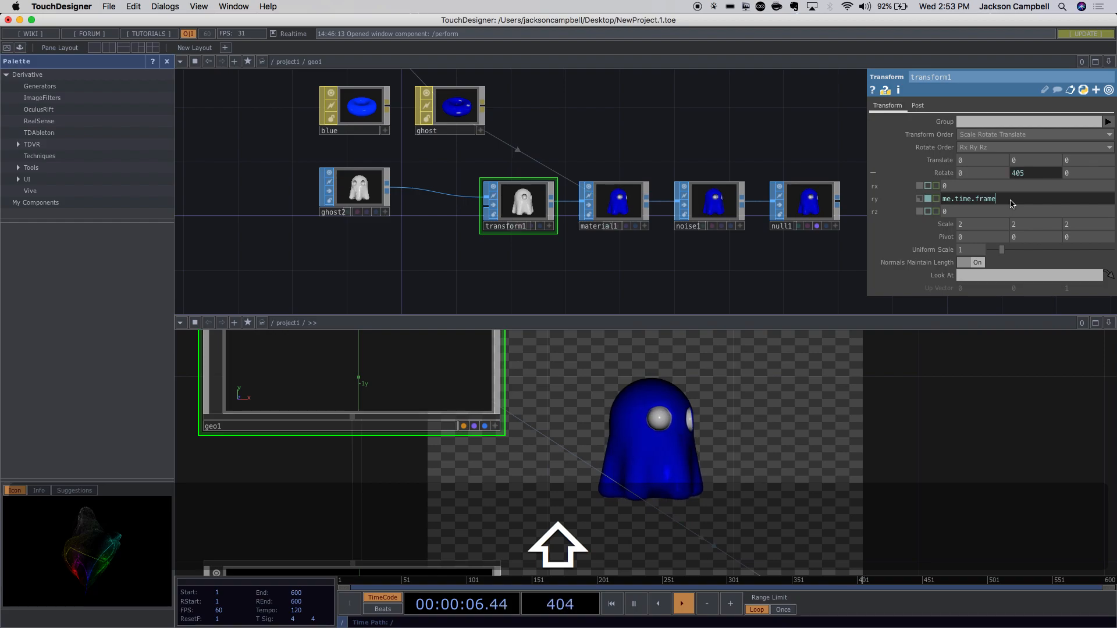
# Change the Rotate Y expression to me.time.frame/600*360. for one turn per 600 frames.
pyautogui.write(')')
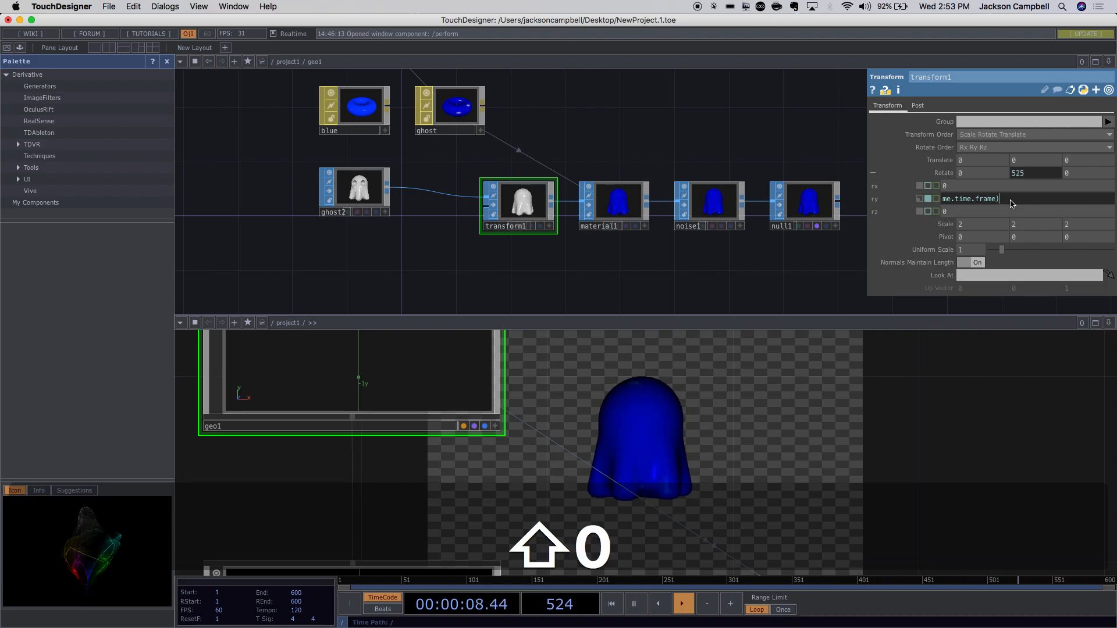
pyautogui.press('BackSpace')
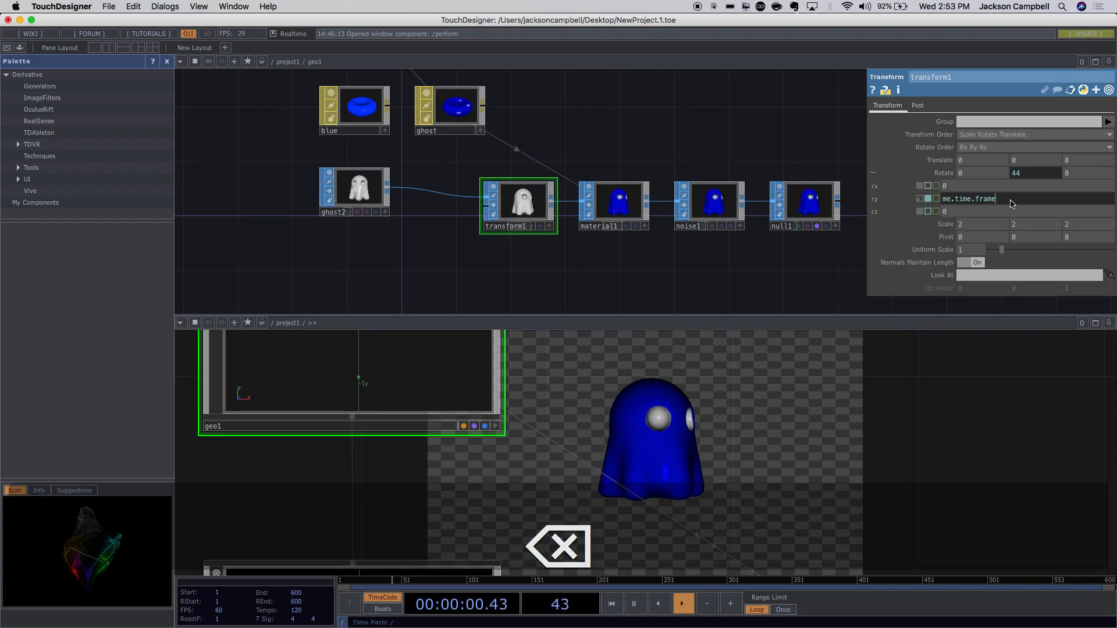
pyautogui.write('/600')
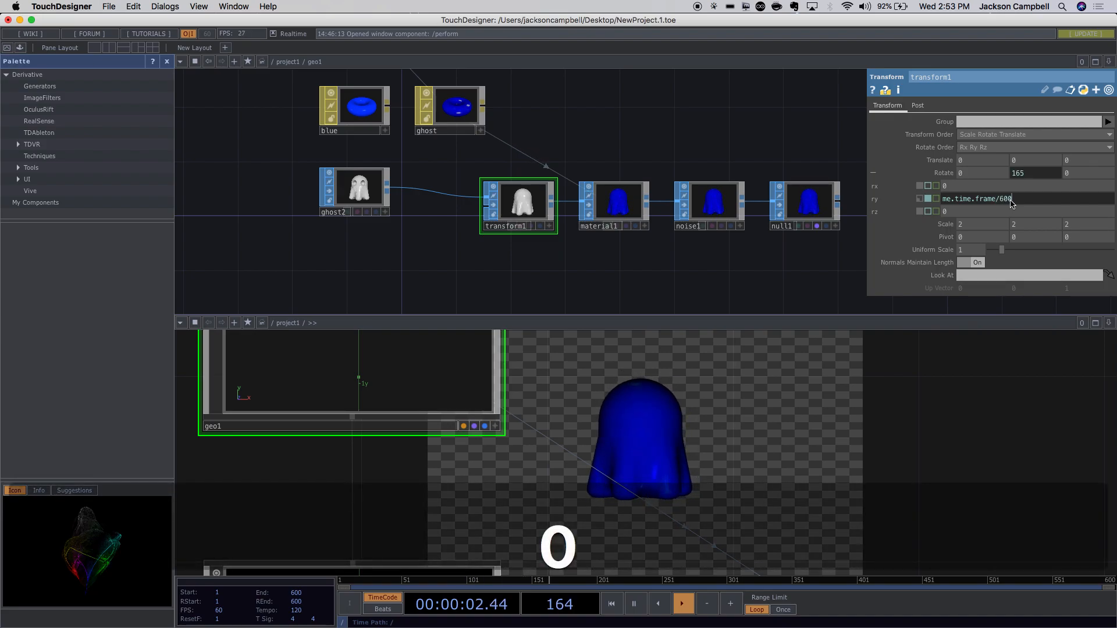
pyautogui.click(904, 429)
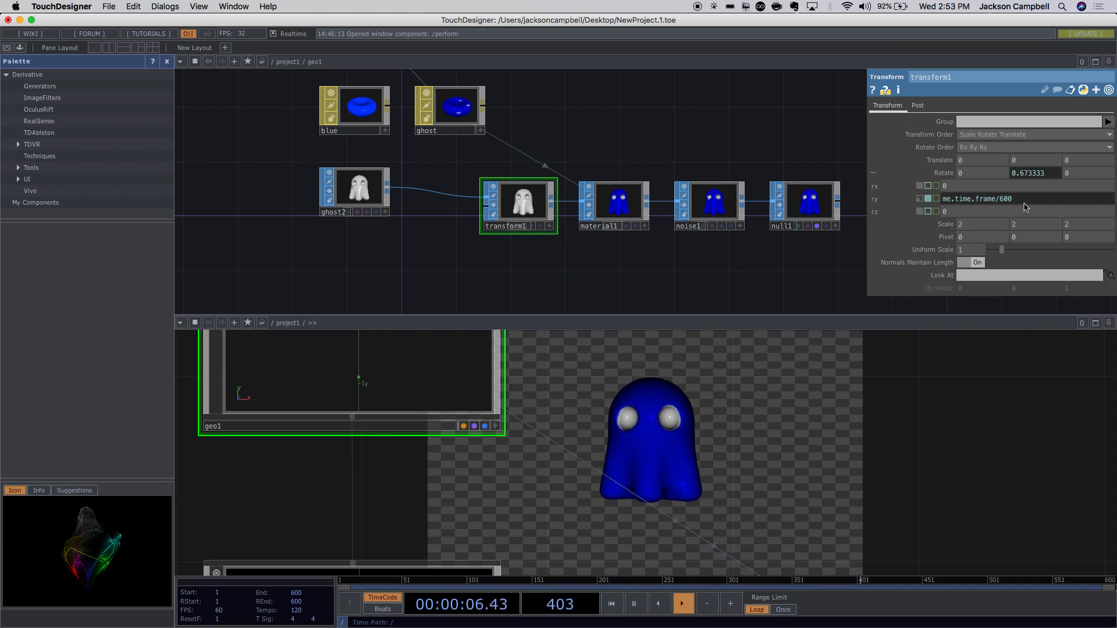
pyautogui.write('*')
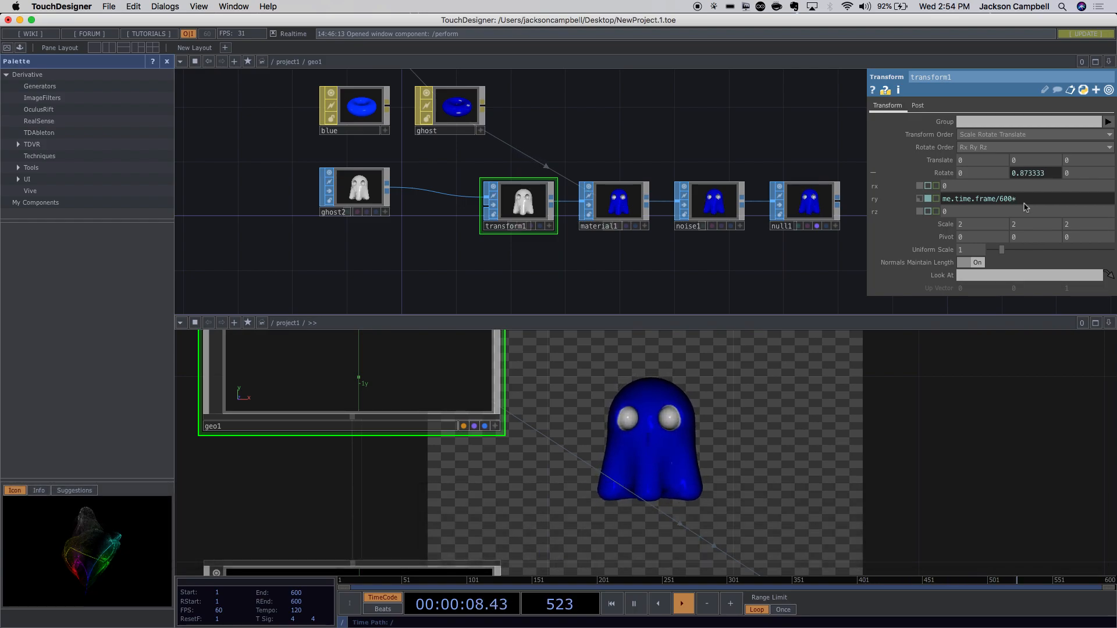
pyautogui.write('360.')
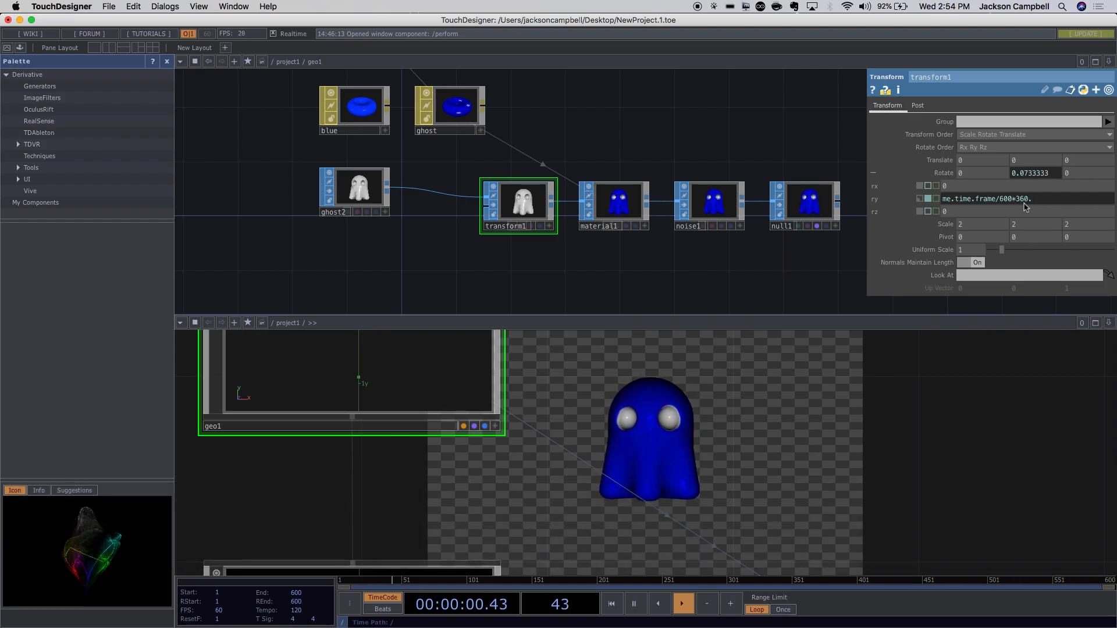
pyautogui.press('Return')
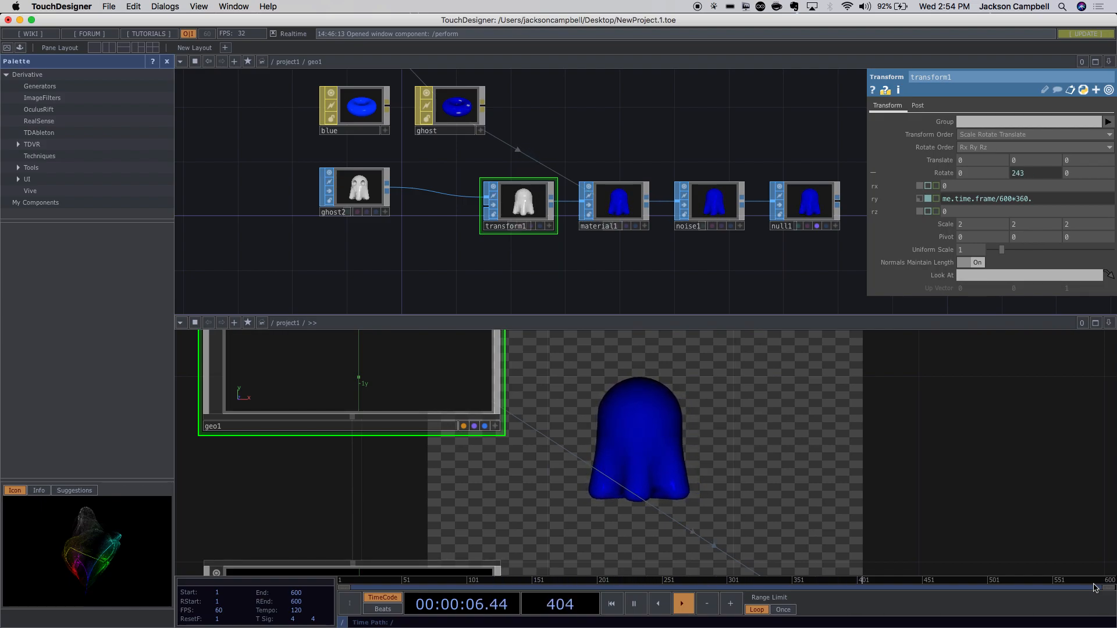
pyautogui.moveTo(1017, 627)
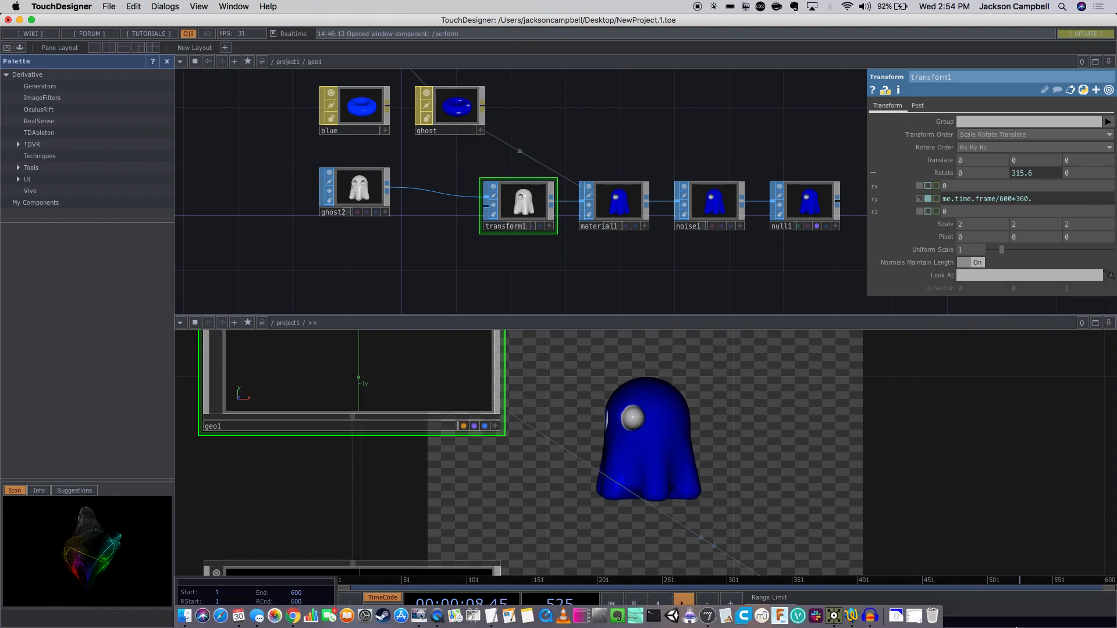
# Load the Video Programming: TouchDesigner class site in Chrome, then return to TouchDesigner.
pyautogui.click(294, 616)
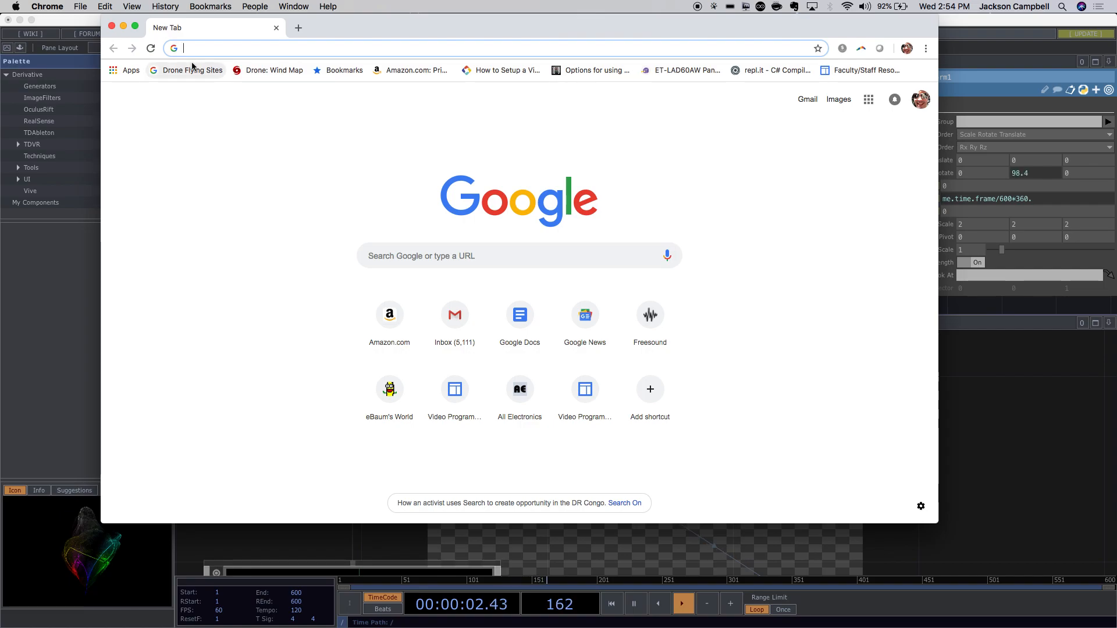
pyautogui.write('site')
pyautogui.press('Return')
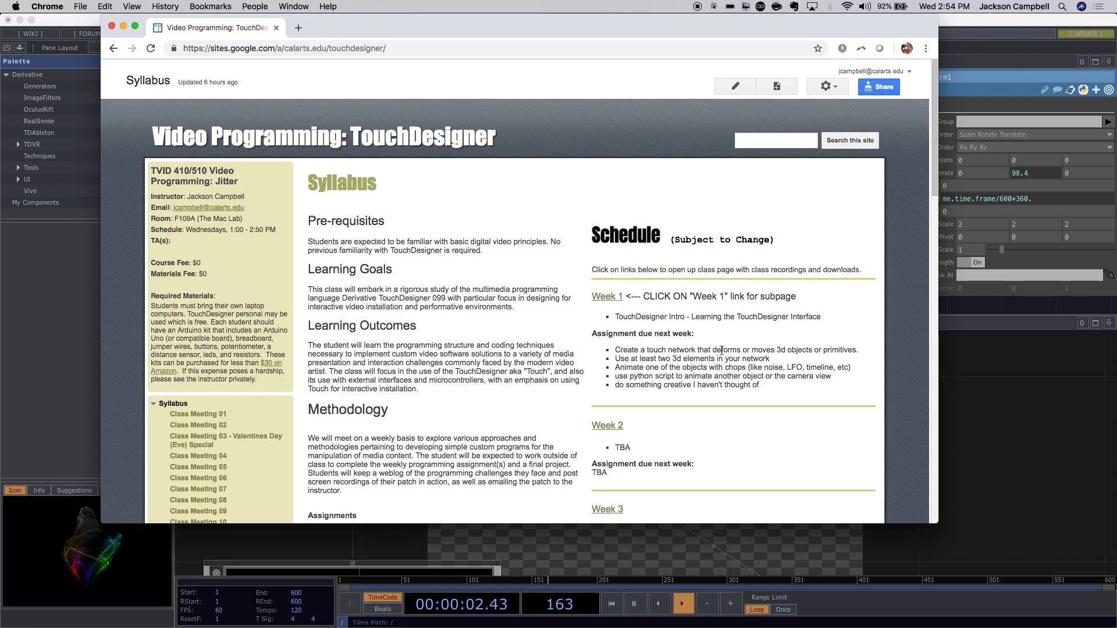
pyautogui.click(812, 543)
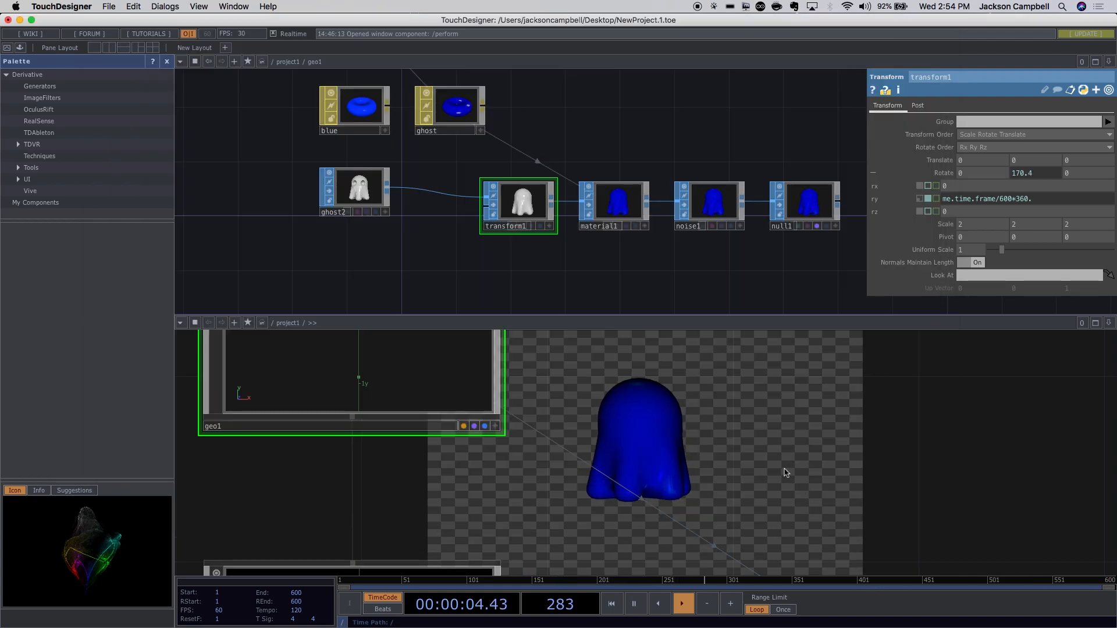
# Try Rotate Y in constant 45, export and expression modes, ending on me.time.frame/600*360.
pyautogui.doubleClick(1045, 199)
pyautogui.moveTo(1046, 199); pyautogui.dragTo(943, 199)
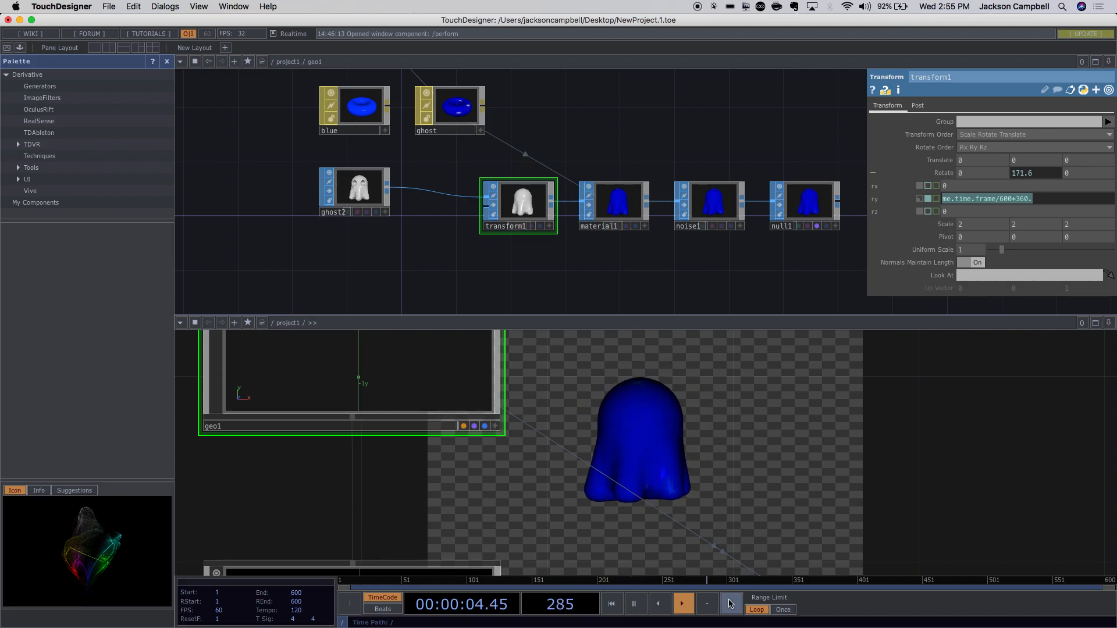
pyautogui.moveTo(707, 626)
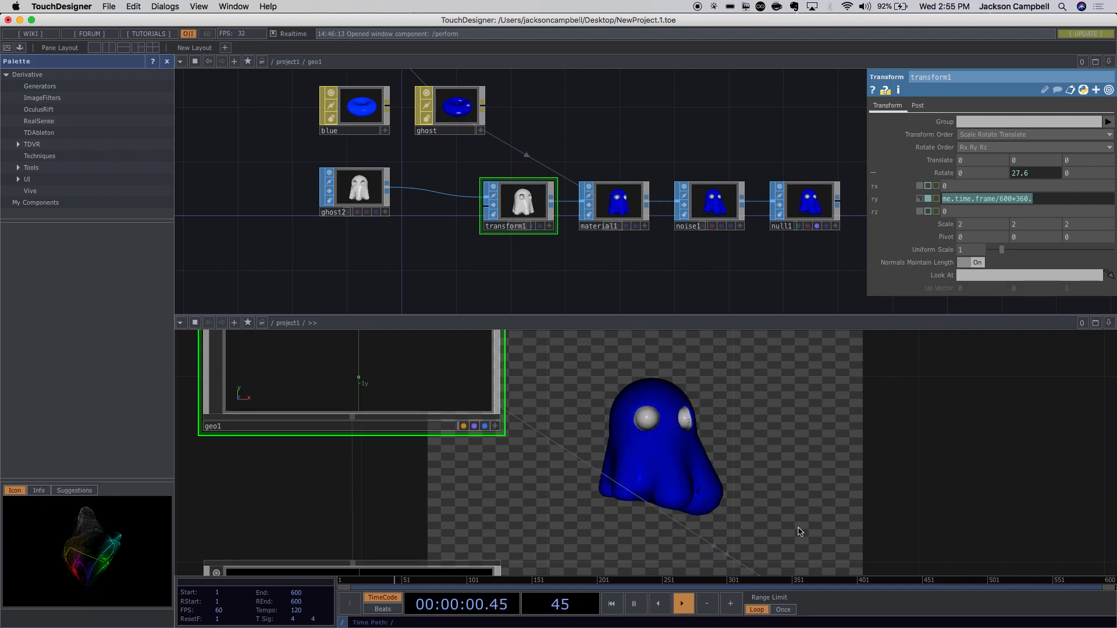
pyautogui.click(920, 200)
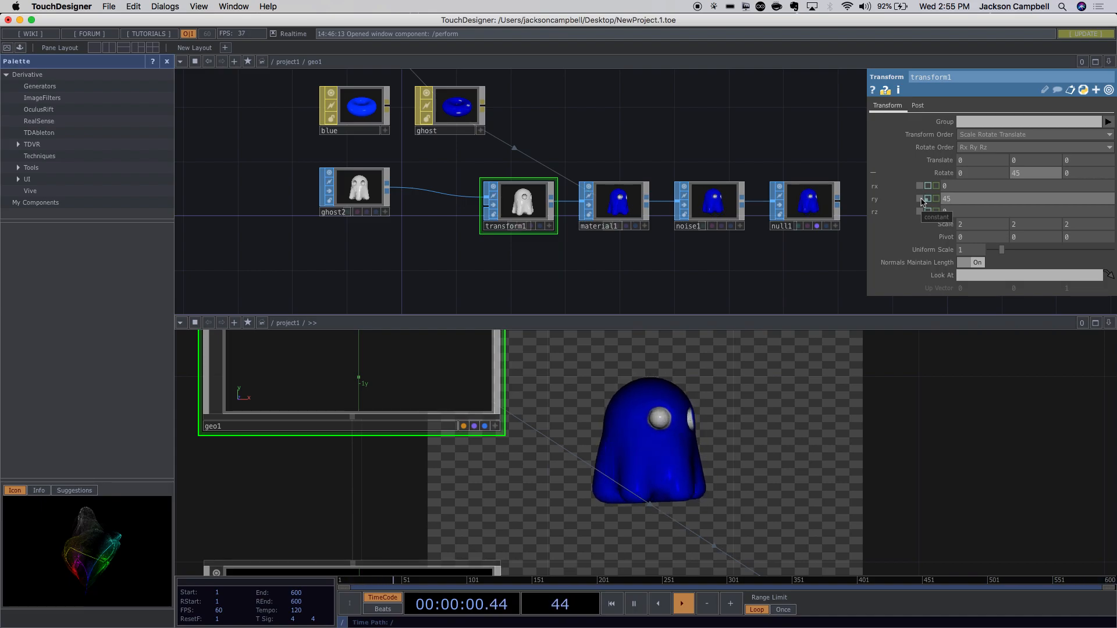
pyautogui.click(928, 199)
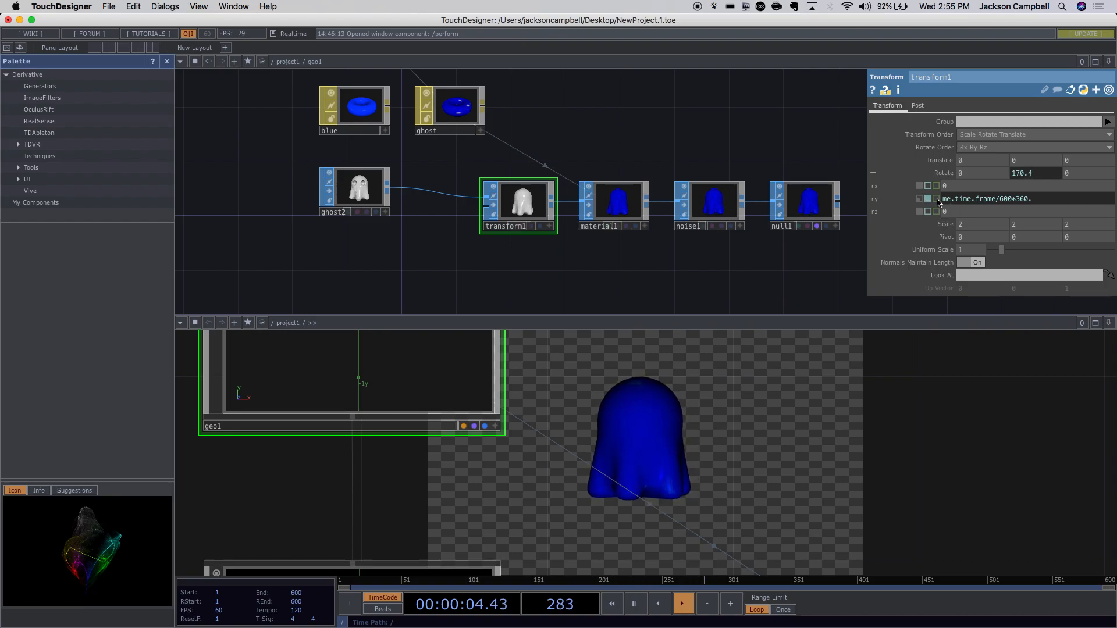
pyautogui.click(936, 199)
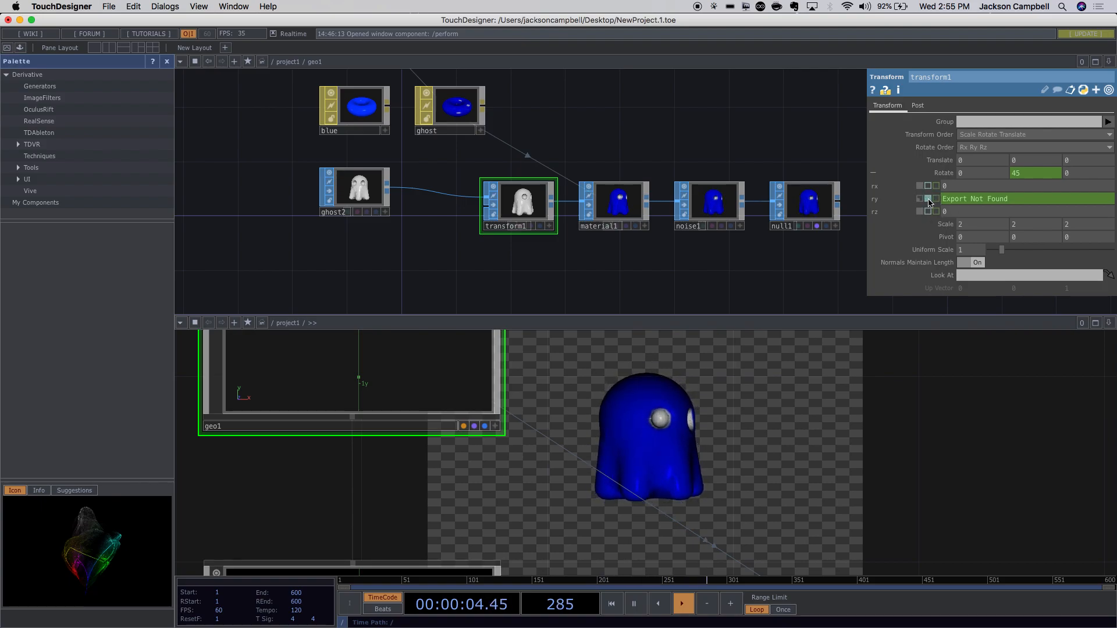
pyautogui.click(929, 201)
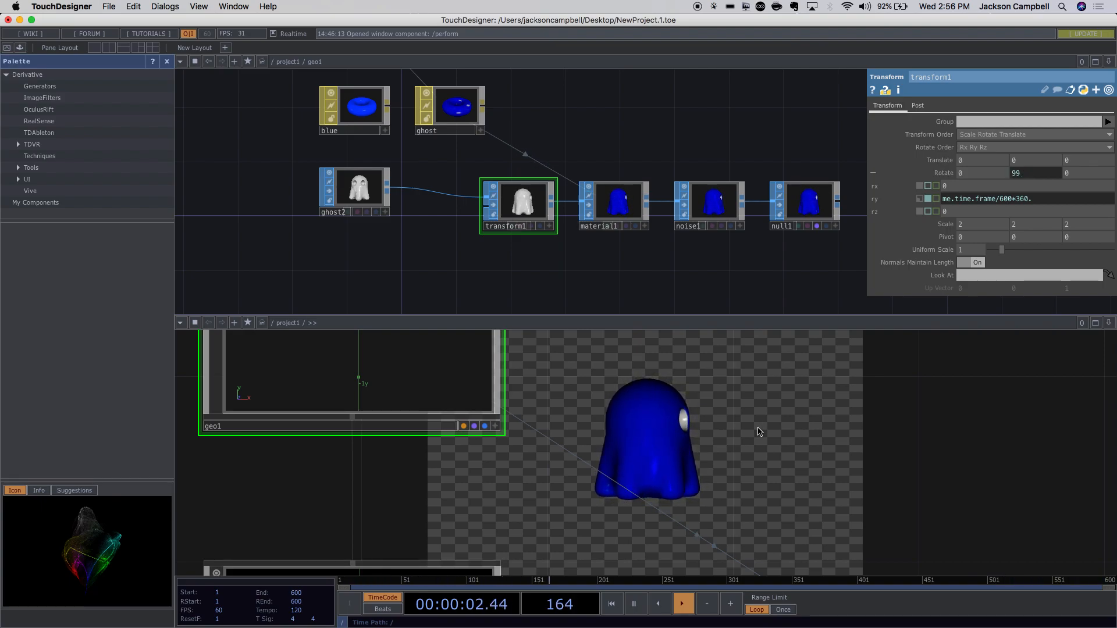
pyautogui.moveTo(558, 625)
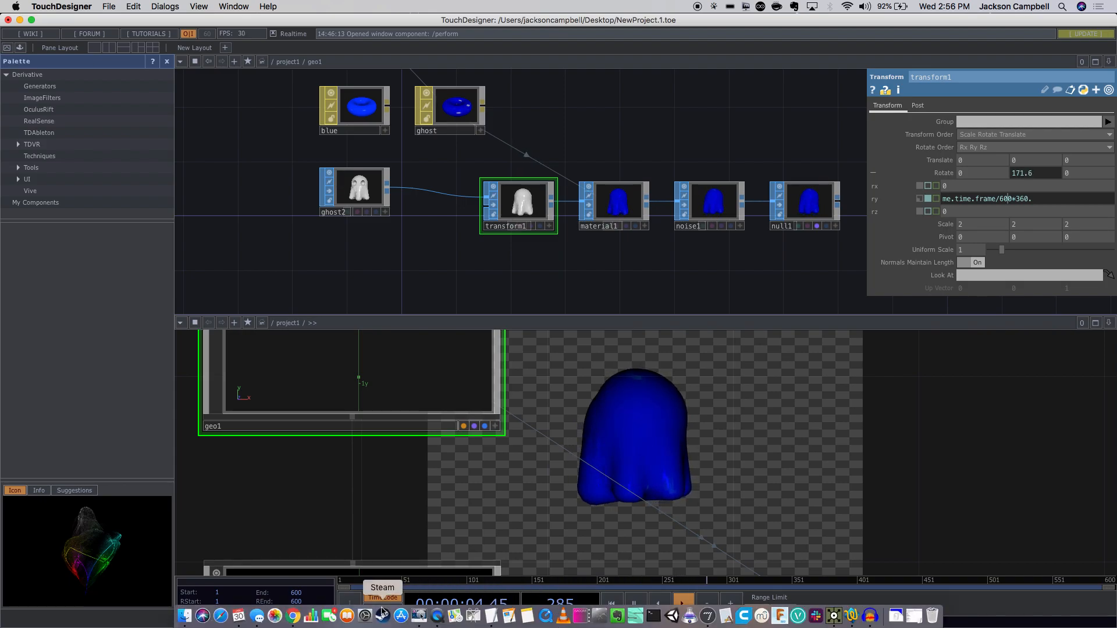
# Bring the syllabus page forward in Chrome and put it into edit mode.
pyautogui.click(294, 617)
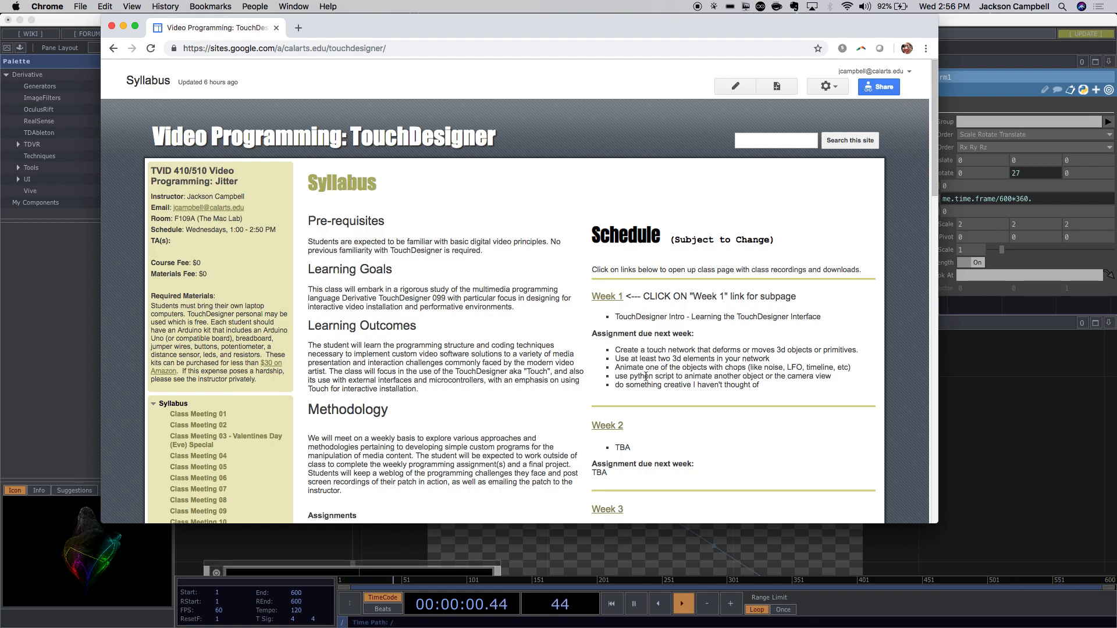
pyautogui.click(617, 351)
pyautogui.click(738, 97)
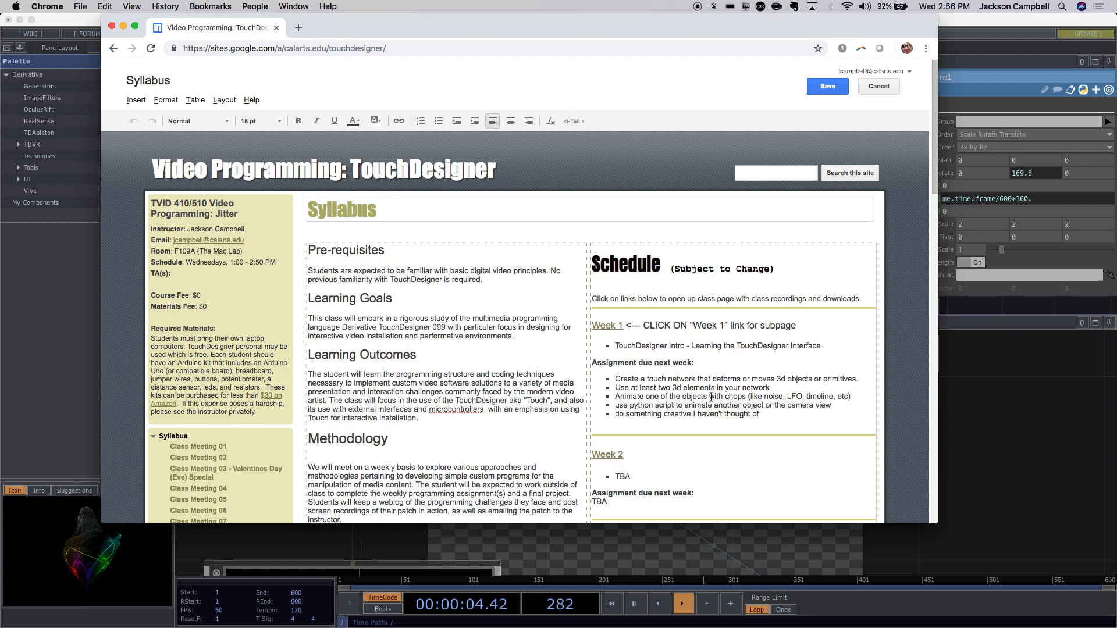
# Replace the chops examples with 'somehow' and prefix the python bullet with '*'.
pyautogui.moveTo(710, 398); pyautogui.dragTo(849, 396)
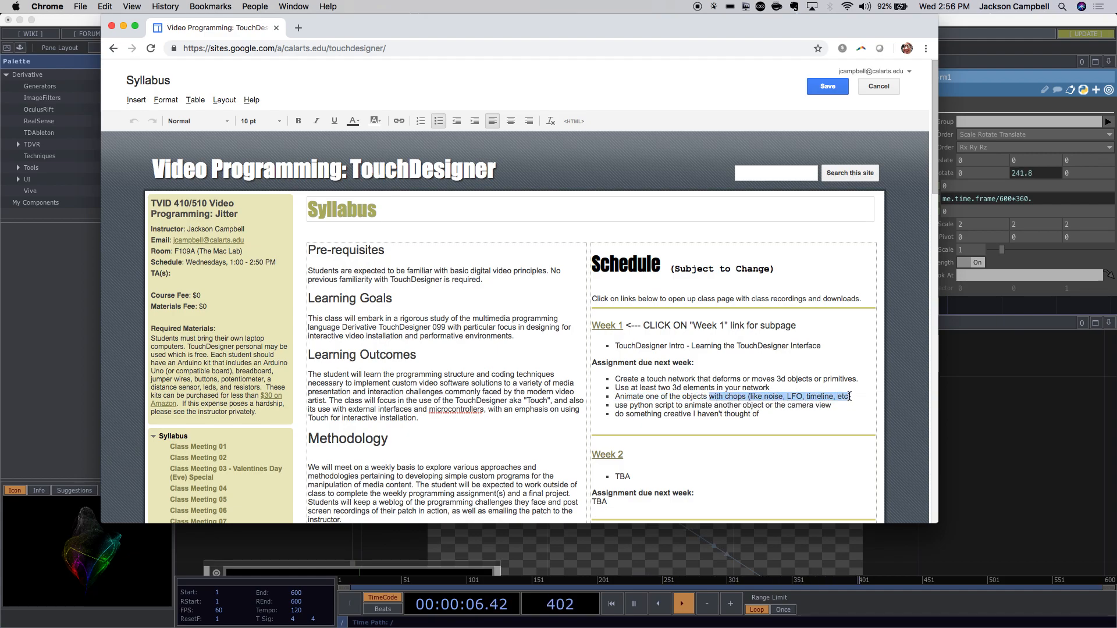
pyautogui.press('BackSpace')
pyautogui.write('so')
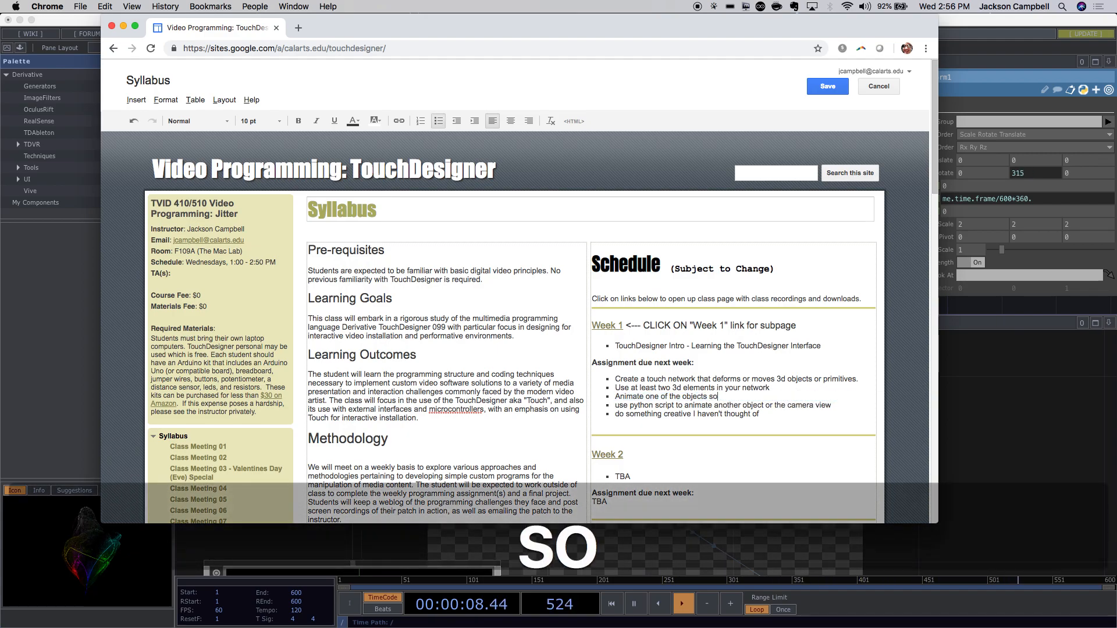
pyautogui.write('mehow')
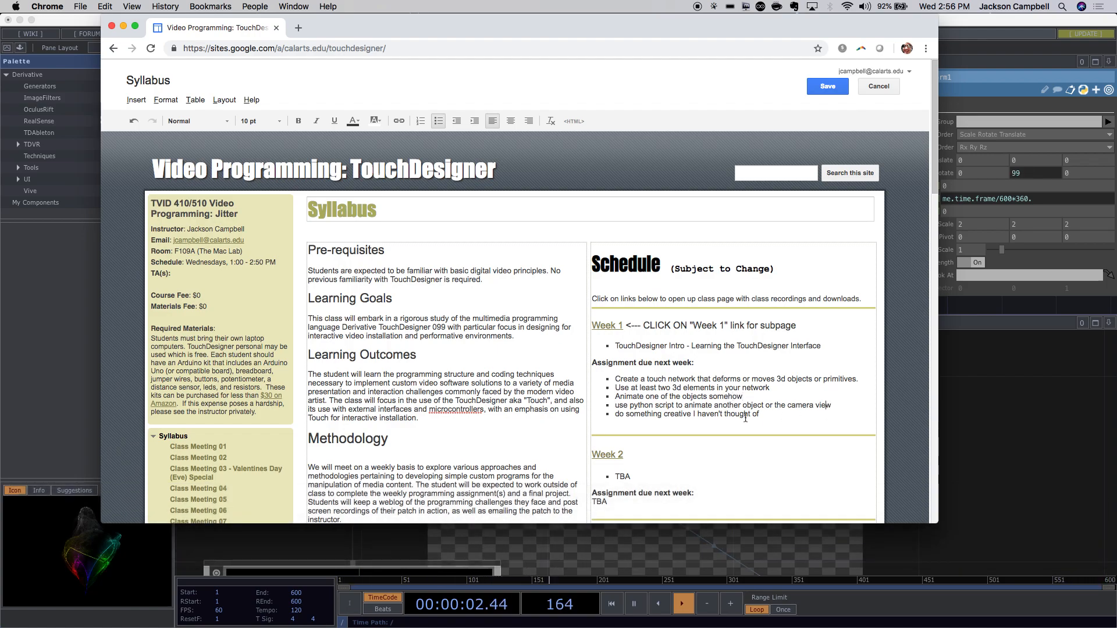
pyautogui.click(619, 406)
pyautogui.press('BackSpace')
pyautogui.write('u')
pyautogui.write('*')
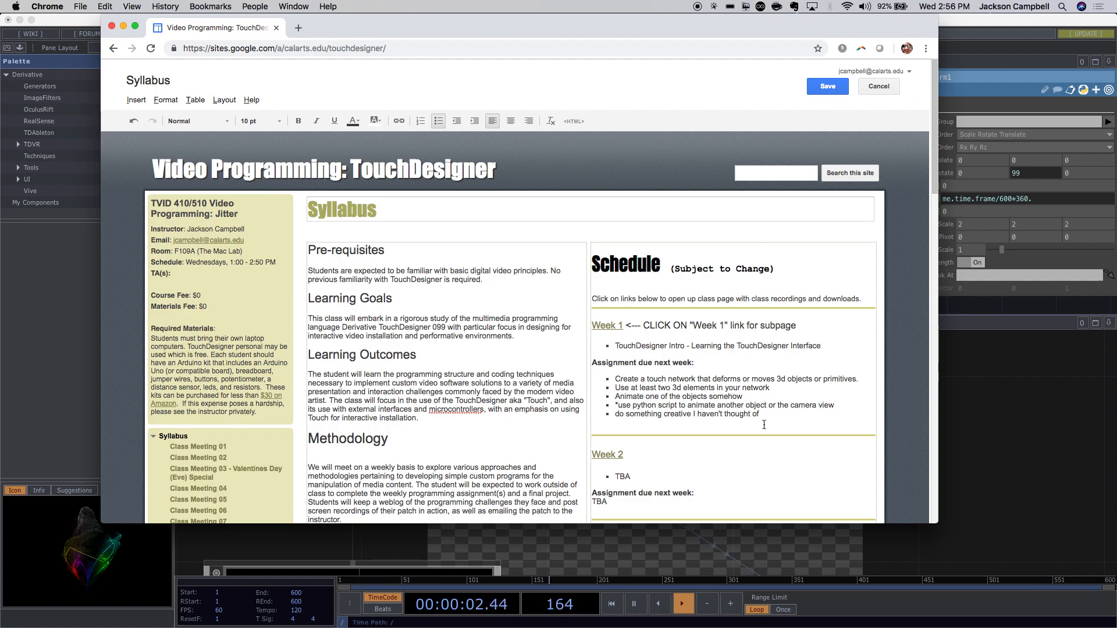
pyautogui.moveTo(778, 417); pyautogui.dragTo(609, 414)
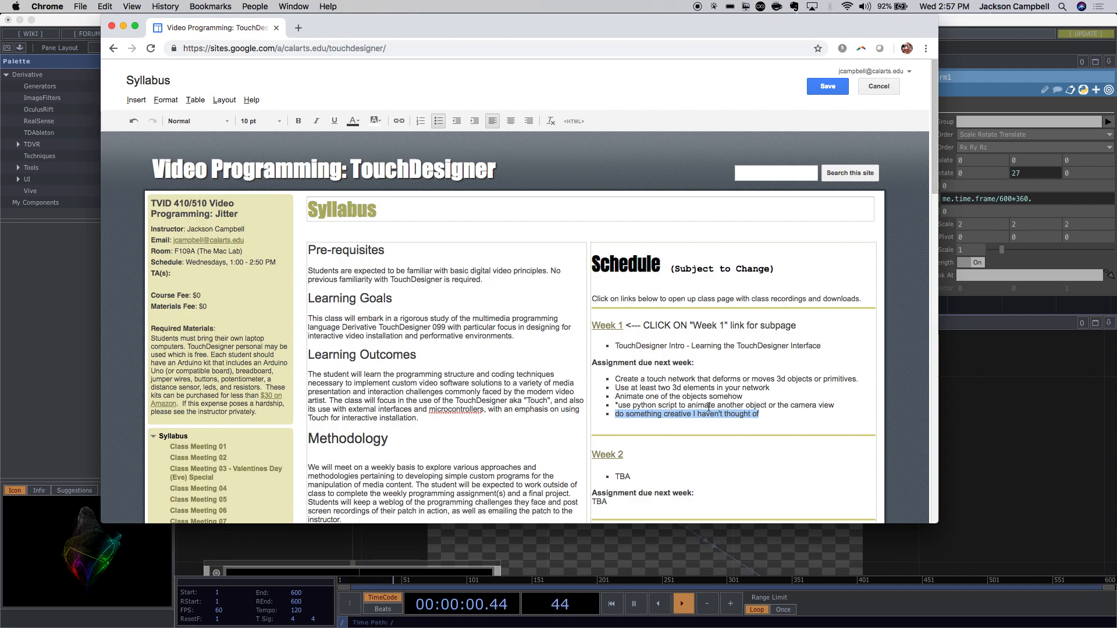
pyautogui.press('super+Tab')
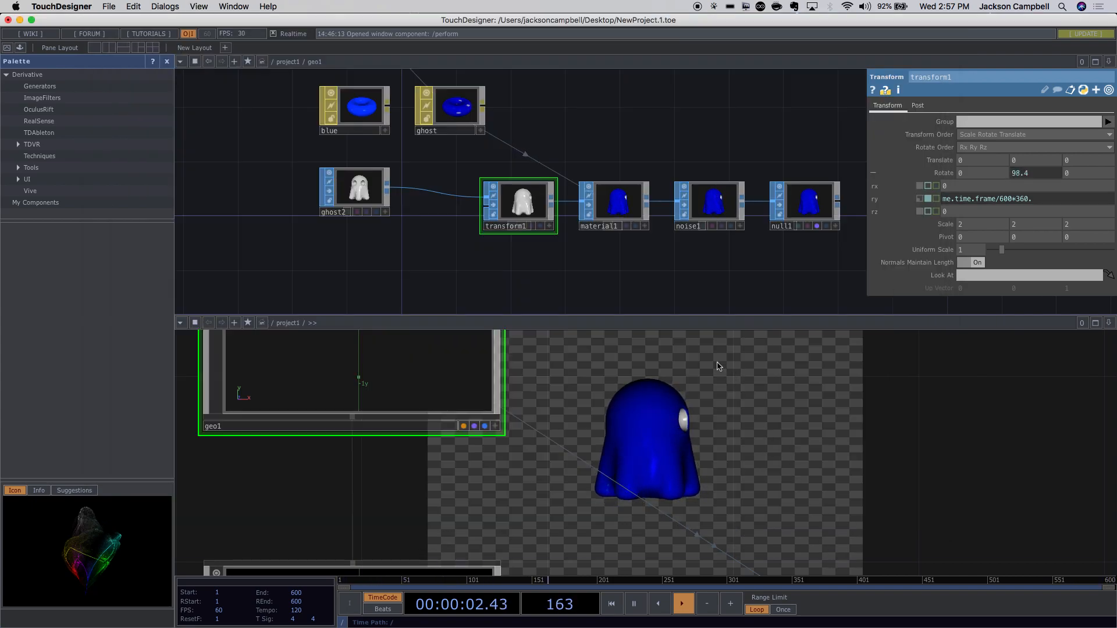
pyautogui.click(6, 49)
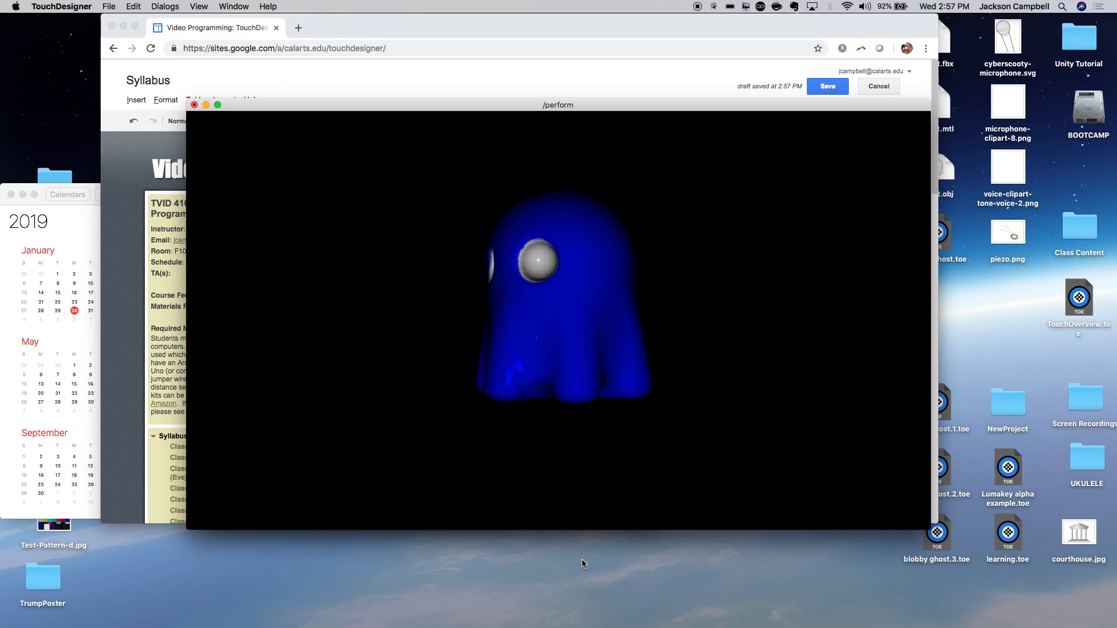
pyautogui.moveTo(598, 619)
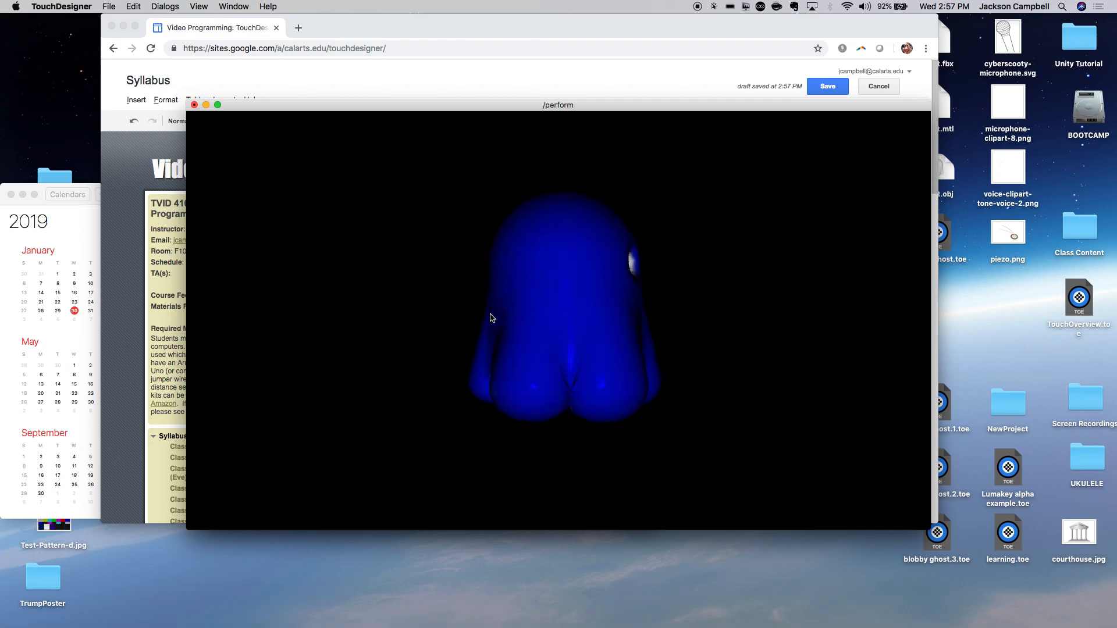
pyautogui.moveTo(705, 622)
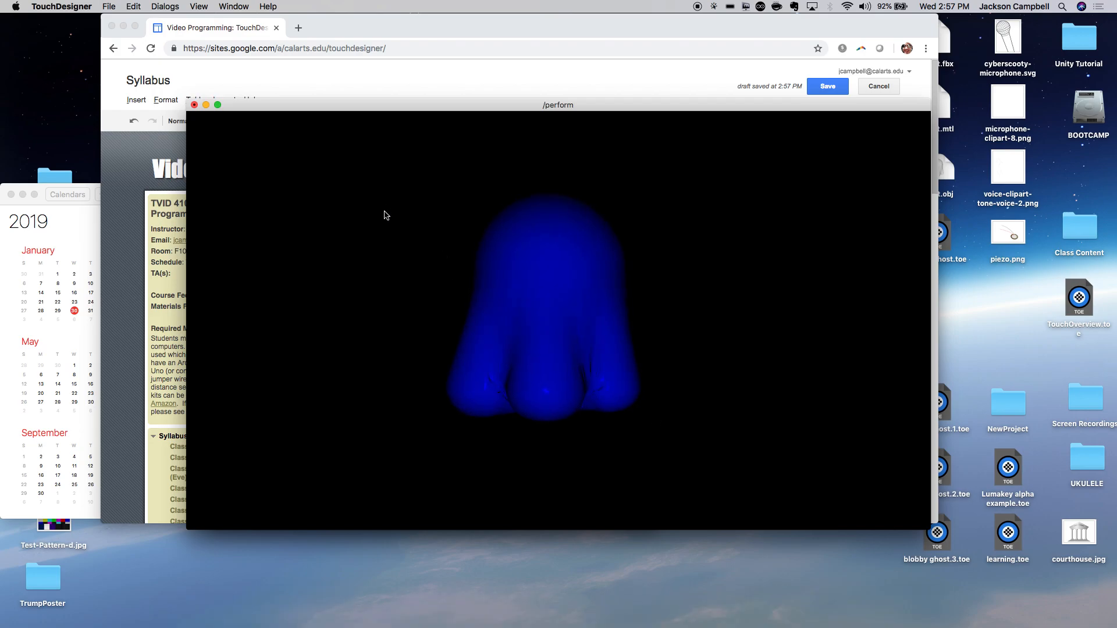
pyautogui.press('Escape')
pyautogui.press('super+s')
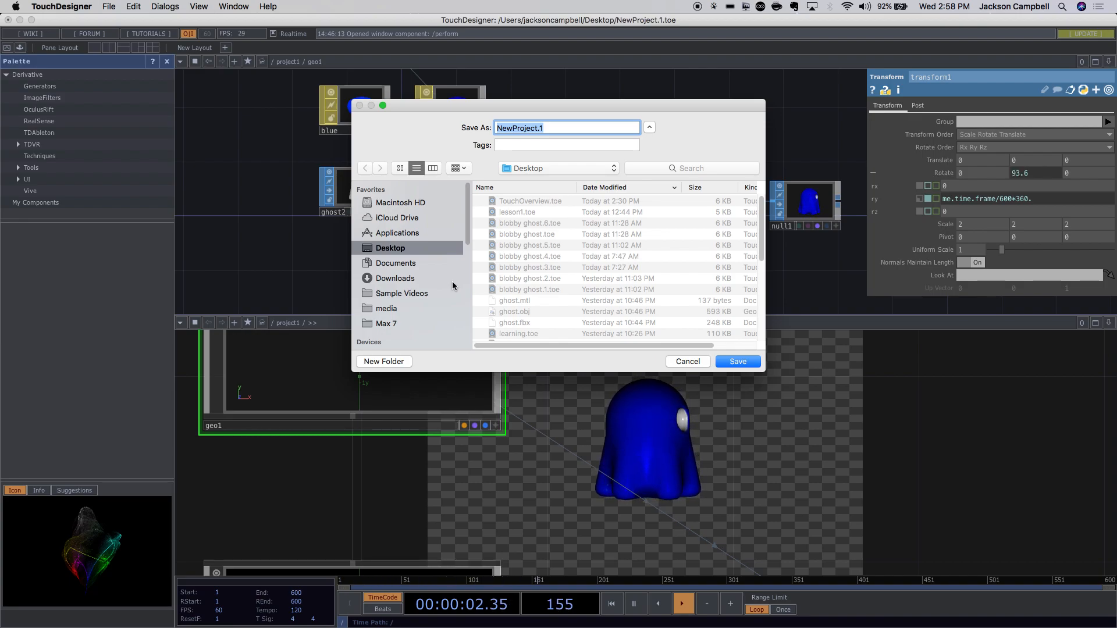
# Enter blobby2 as the file name and save the project as blobby2.toe.
pyautogui.write('blob')
pyautogui.press('BackSpace')
pyautogui.press('BackSpace')
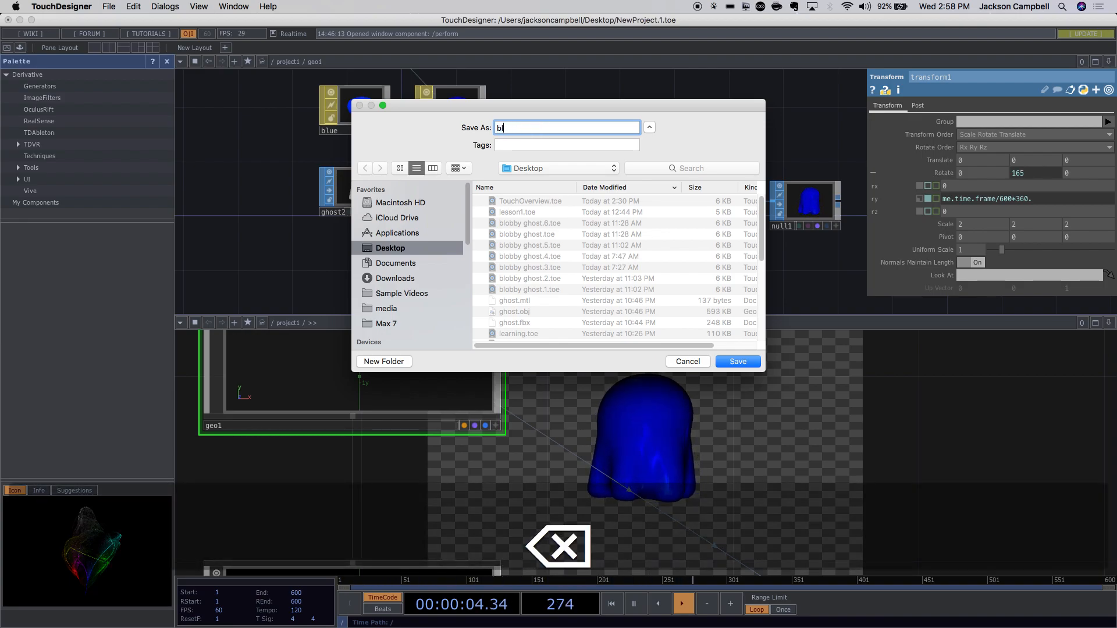
pyautogui.write('oby')
pyautogui.press('BackSpace')
pyautogui.write('b')
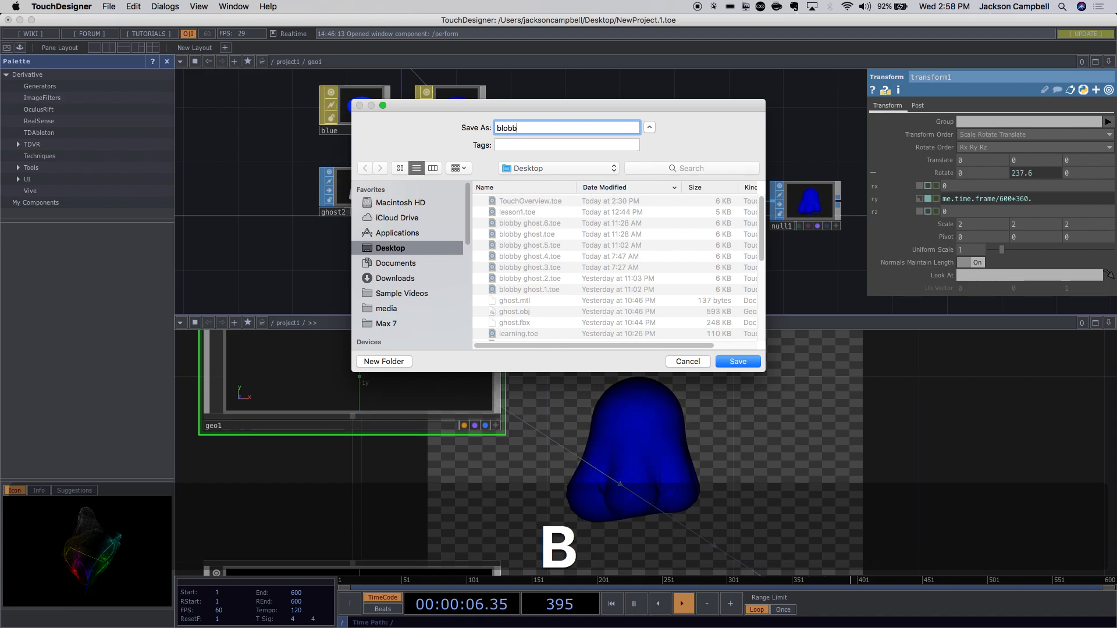
pyautogui.write('y2.')
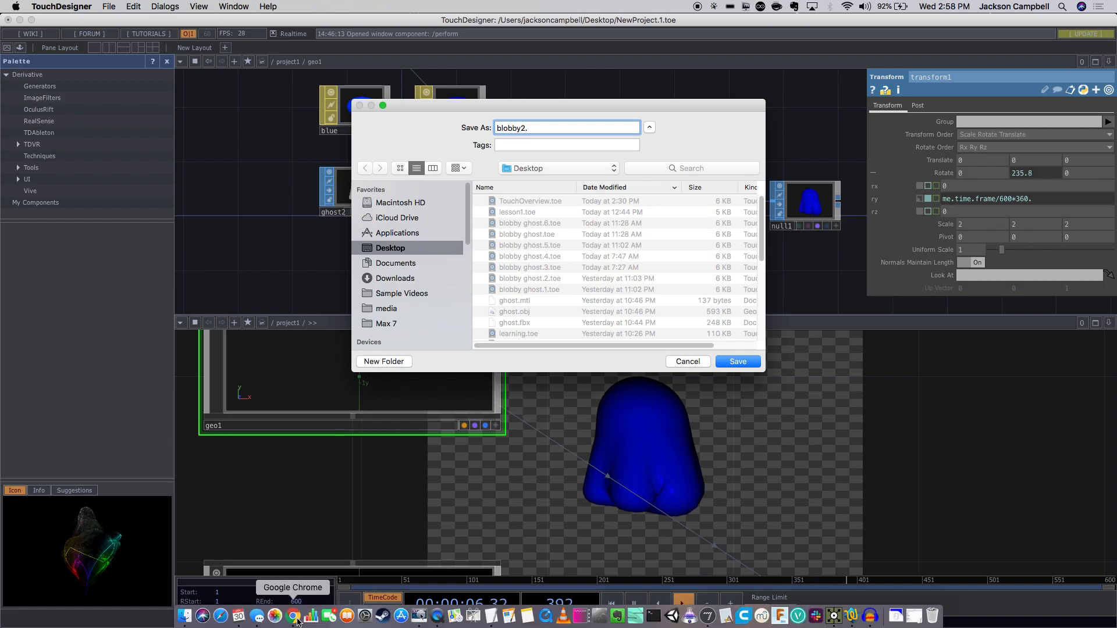
pyautogui.click(295, 619)
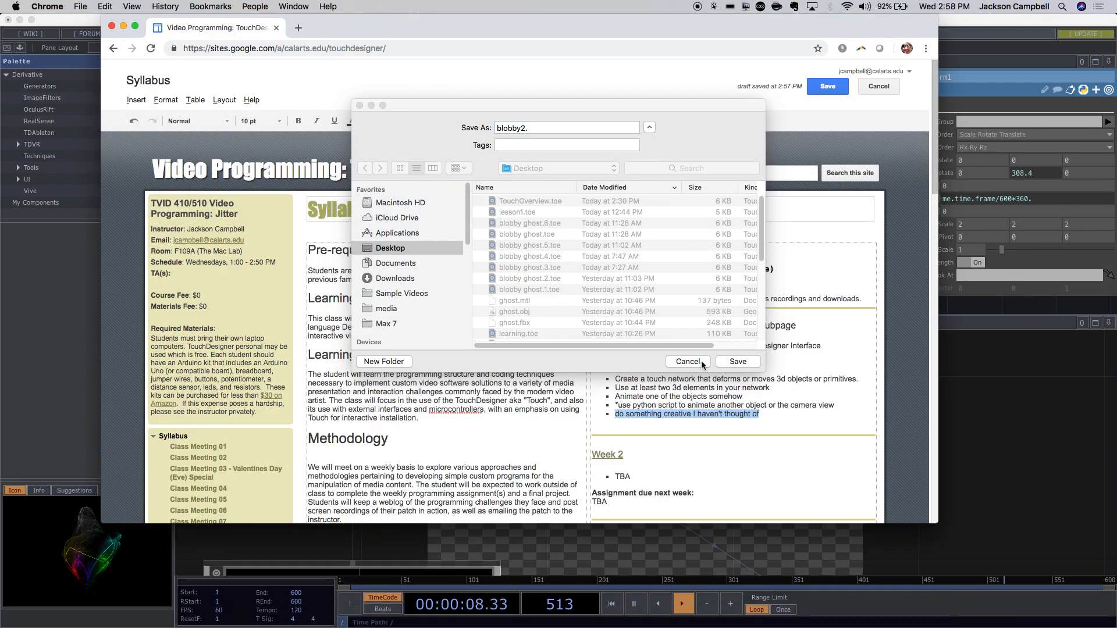
pyautogui.click(738, 362)
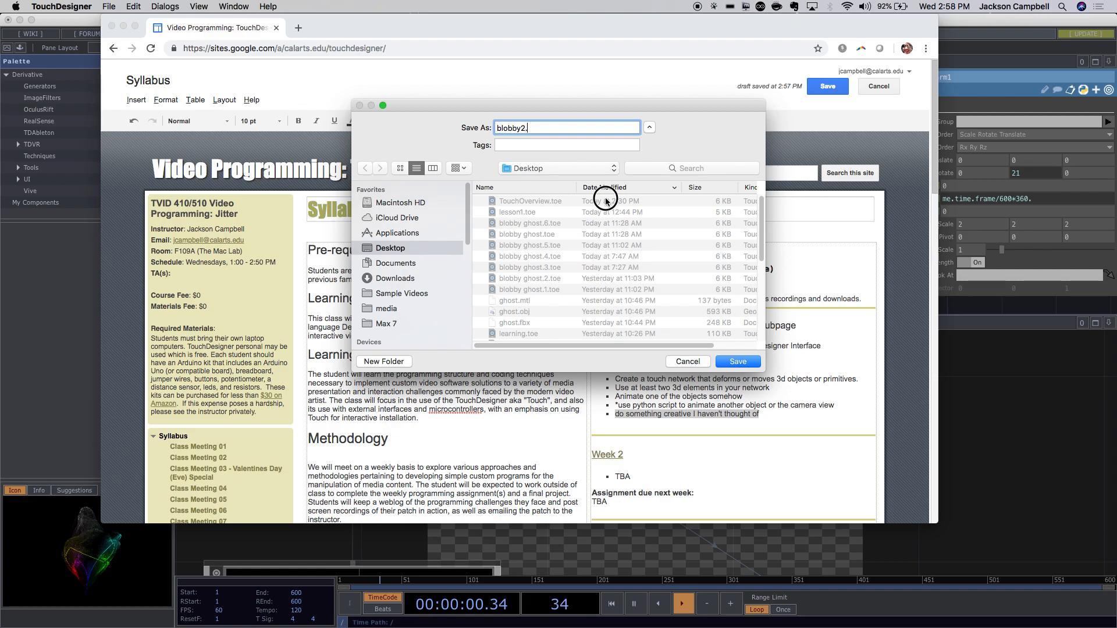
pyautogui.press('BackSpace')
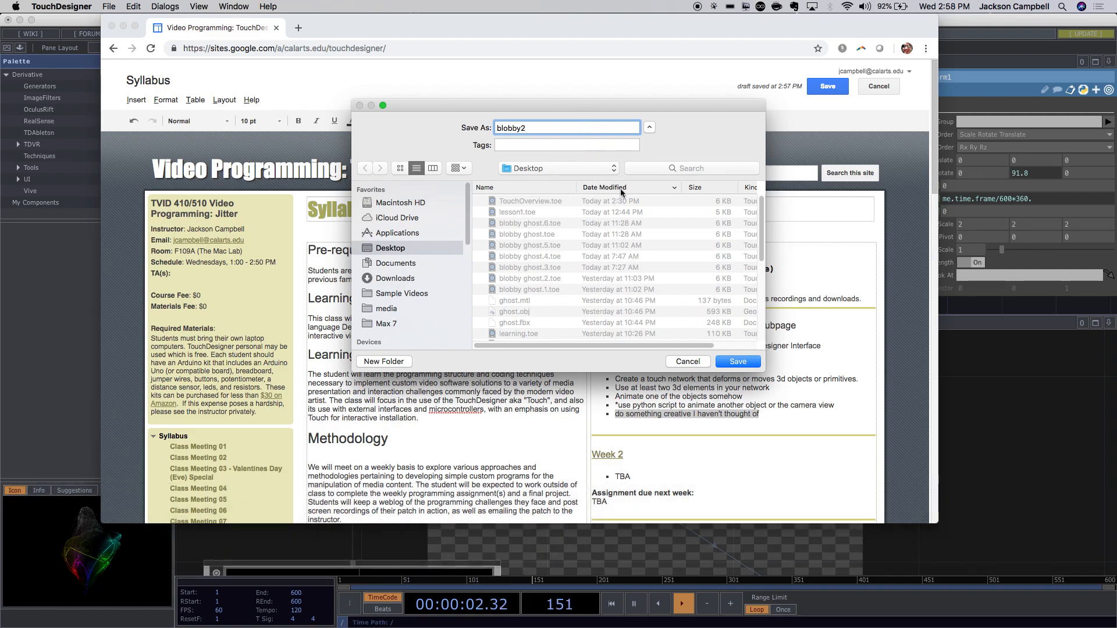
pyautogui.click(734, 360)
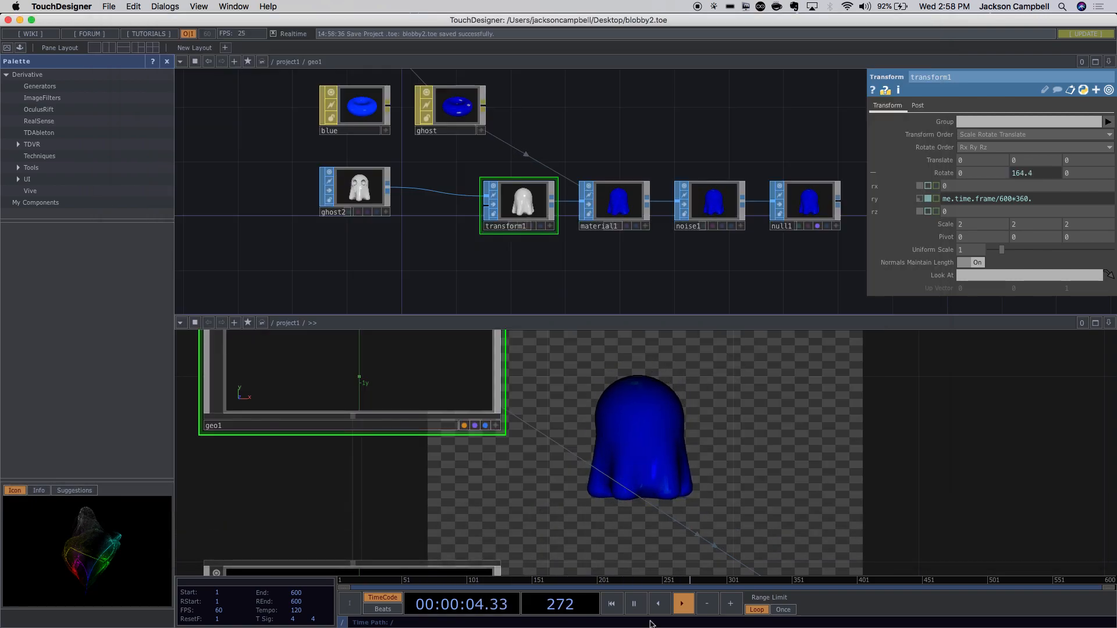
# Follow the syllabus's Week 1 link to open Class Meeting 01 in a new tab.
pyautogui.moveTo(652, 618)
pyautogui.click(293, 615)
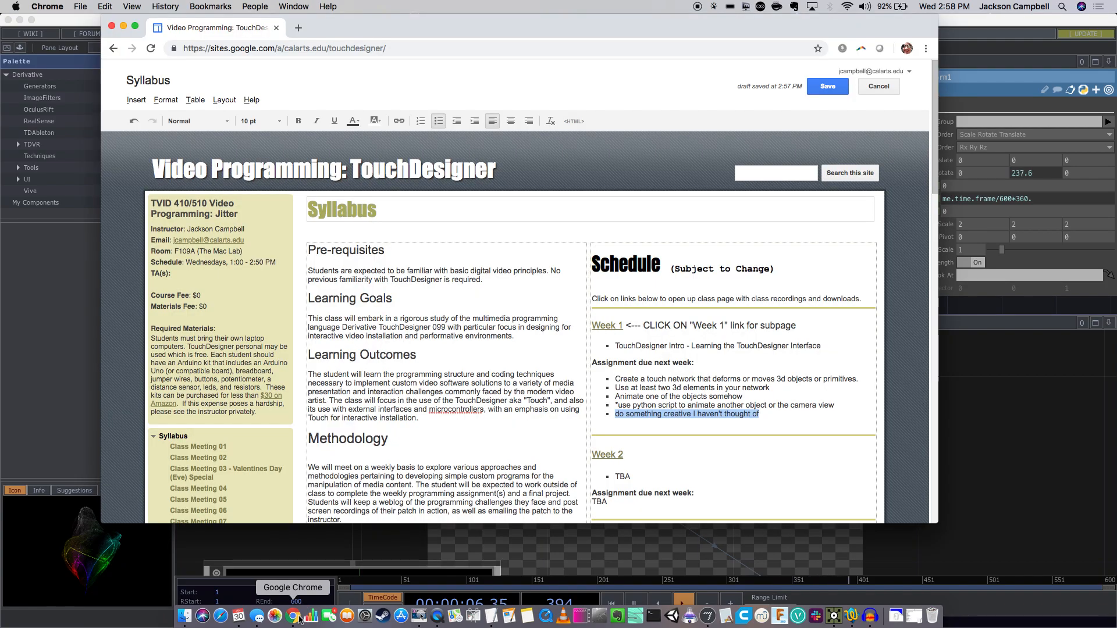
pyautogui.click(611, 326)
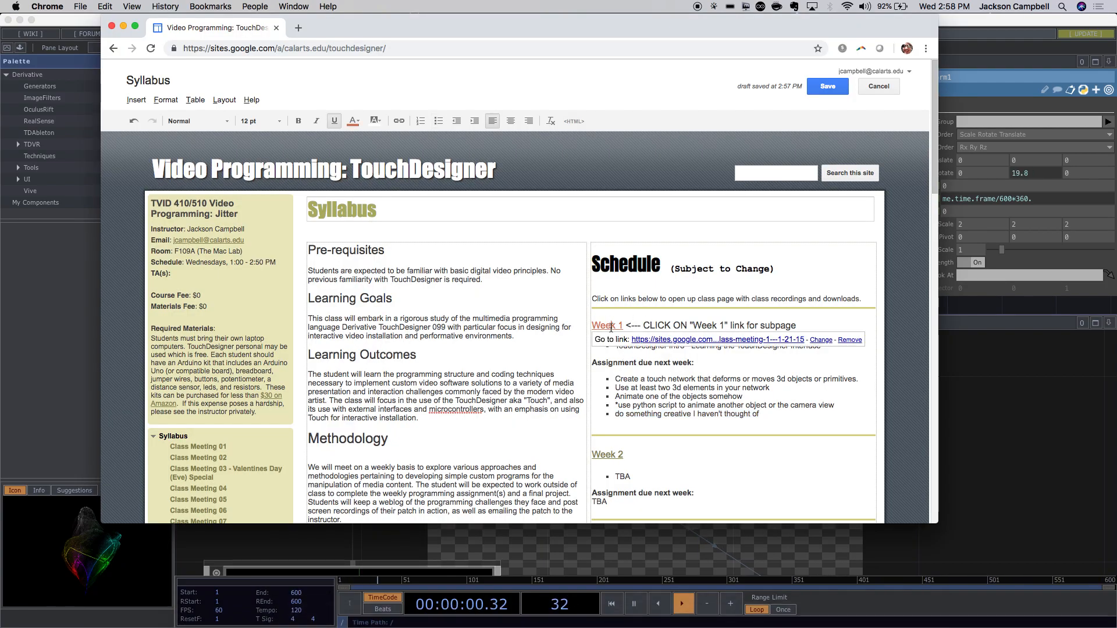
pyautogui.click(645, 340)
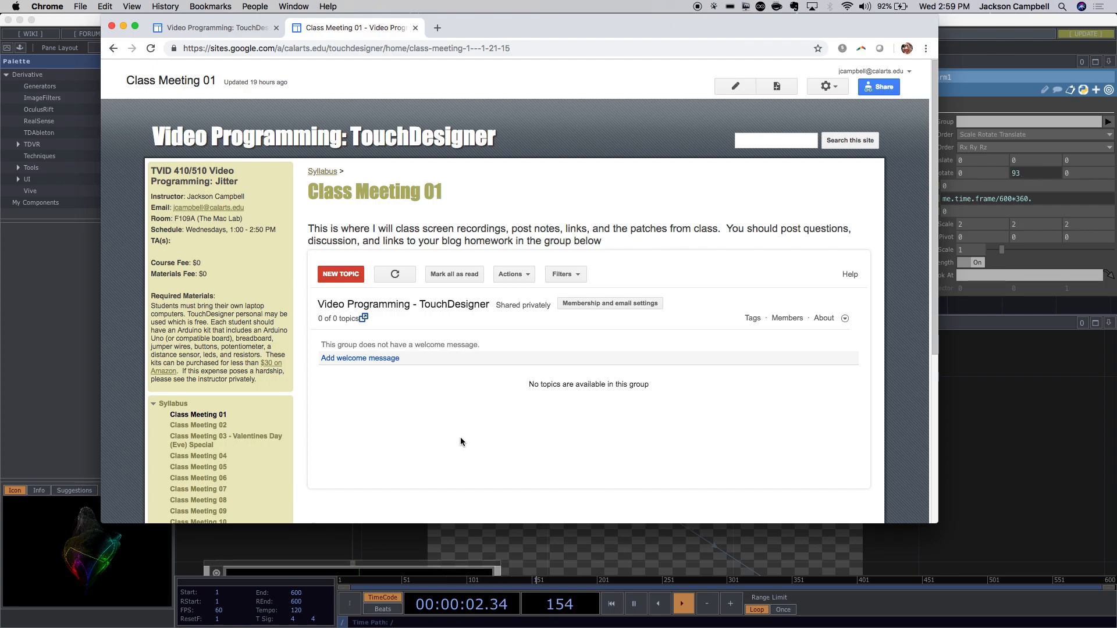
pyautogui.moveTo(400, 626)
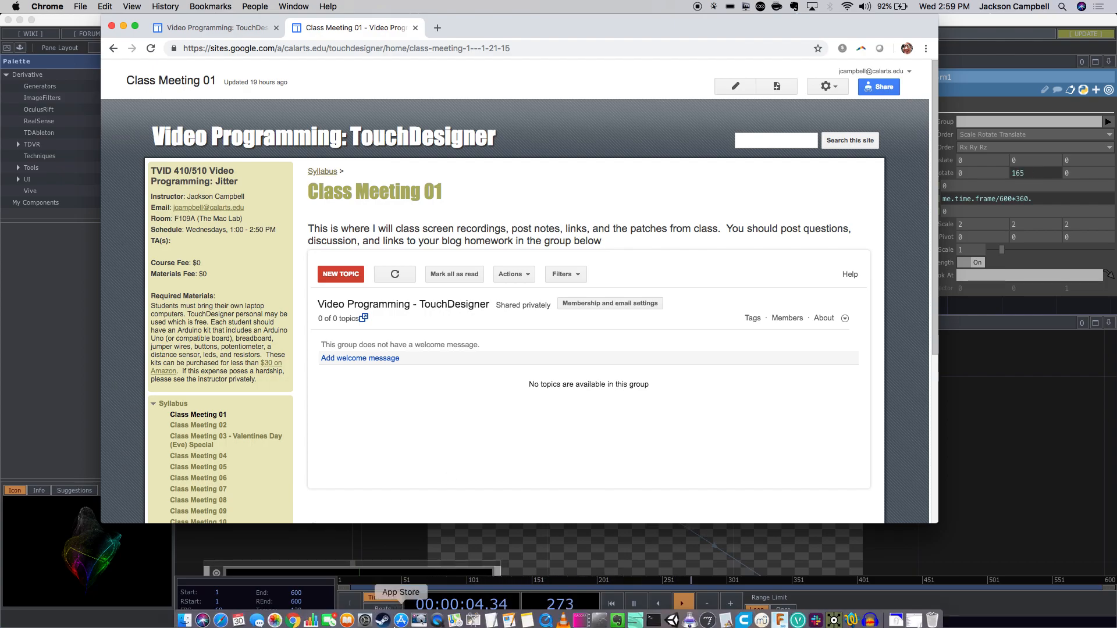
pyautogui.click(489, 618)
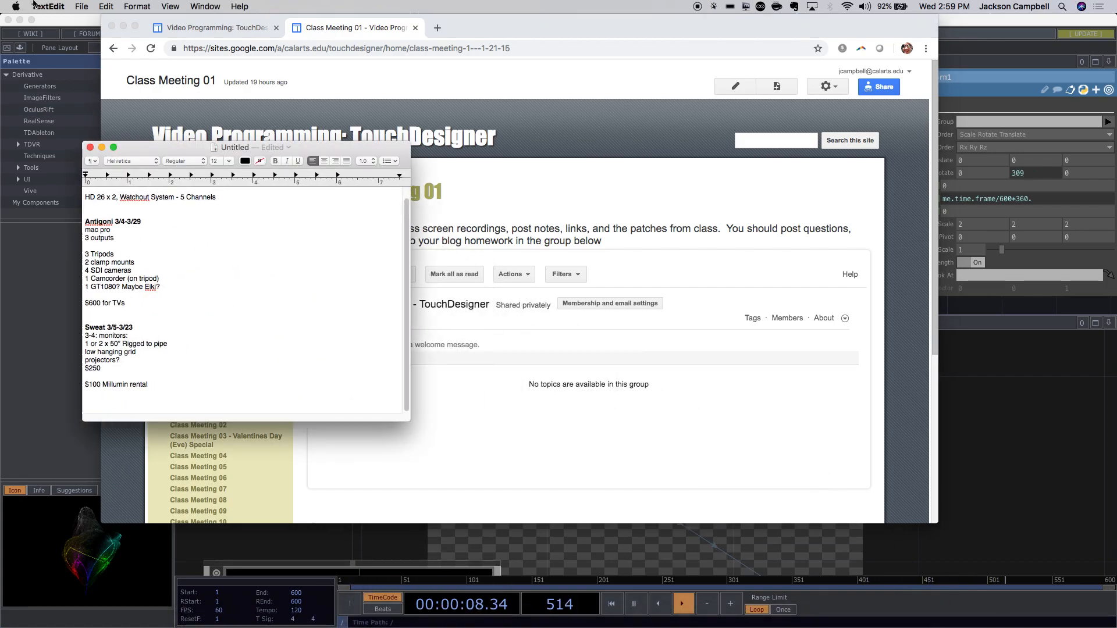
pyautogui.click(82, 6)
pyautogui.click(89, 21)
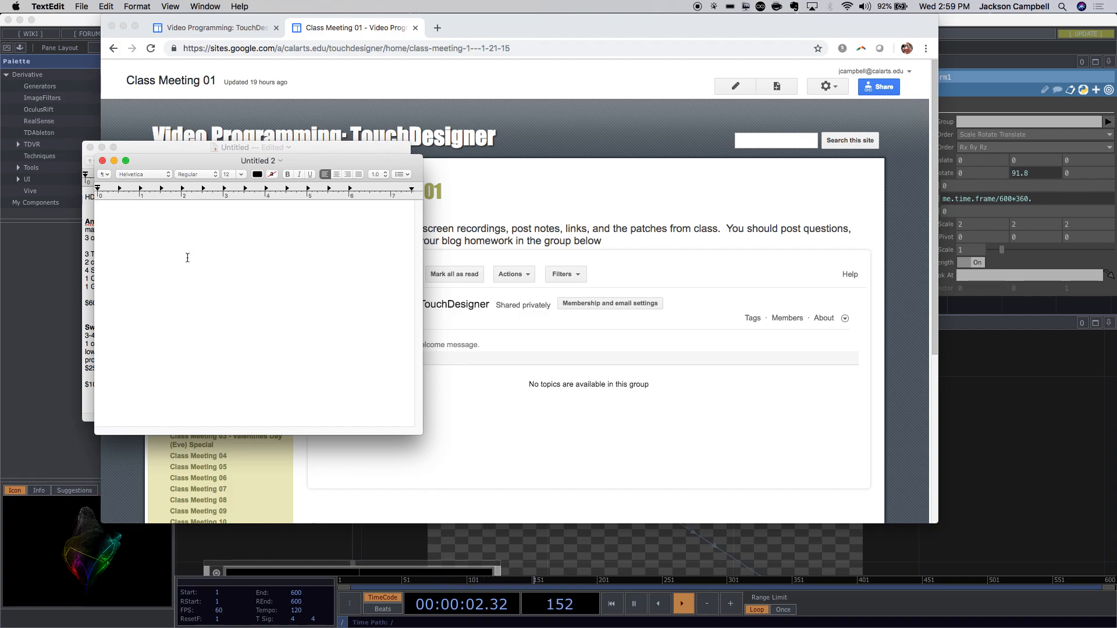
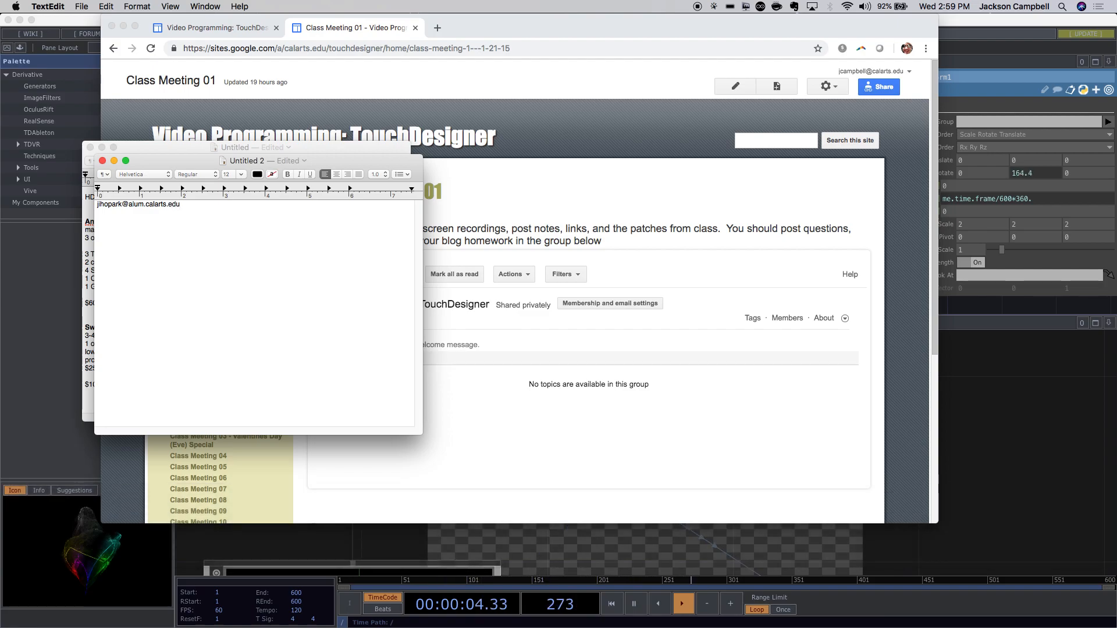
pyautogui.press('Return')
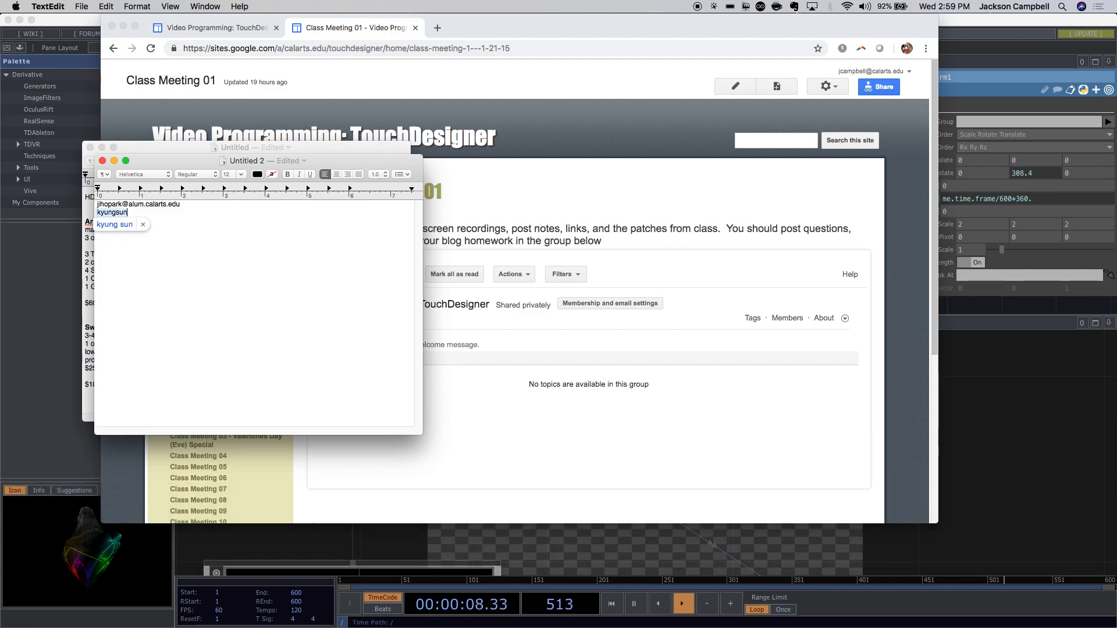
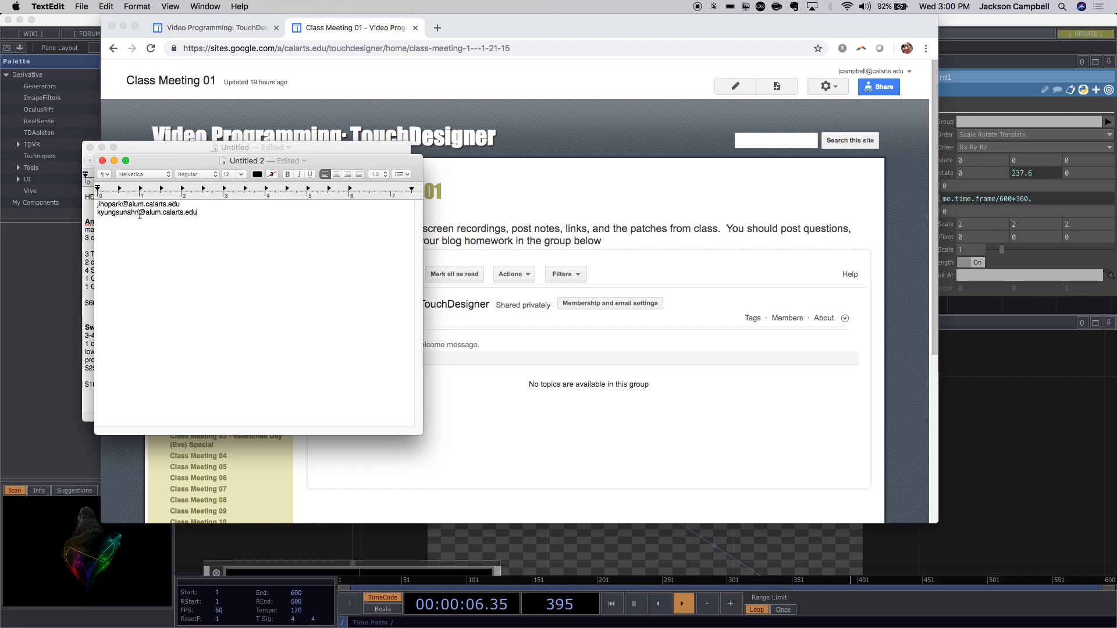
pyautogui.press('super+s')
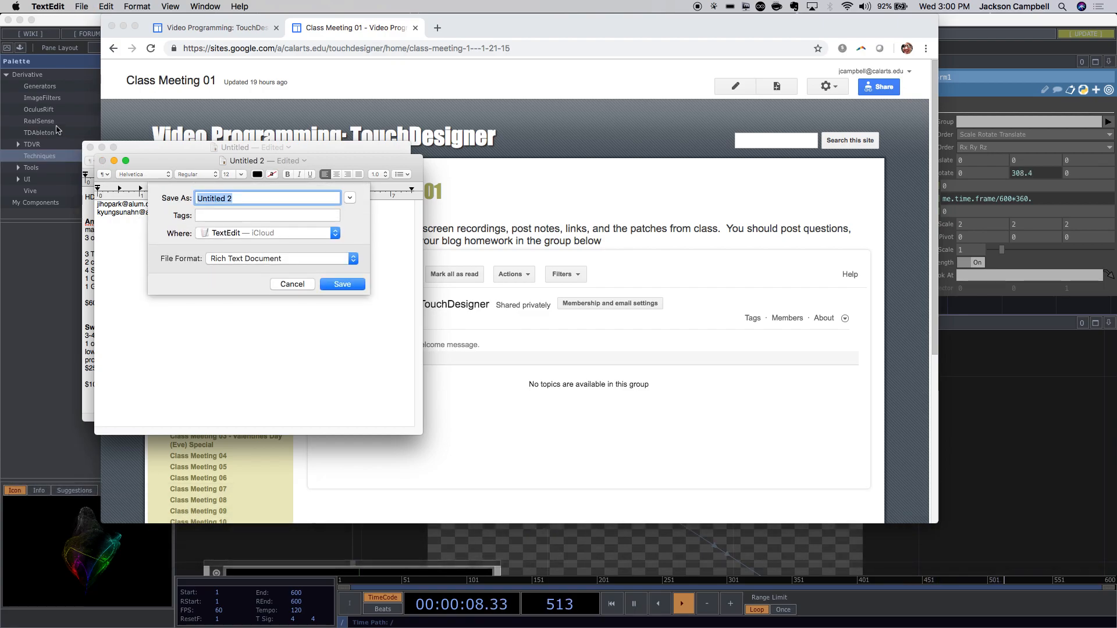
pyautogui.click(281, 284)
pyautogui.press('Return')
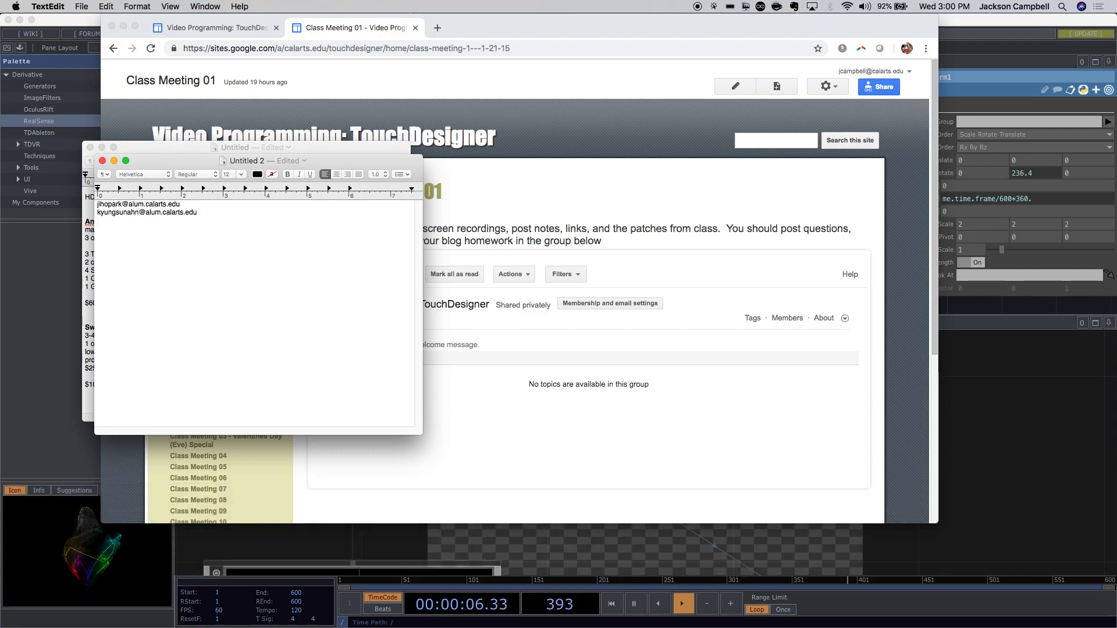
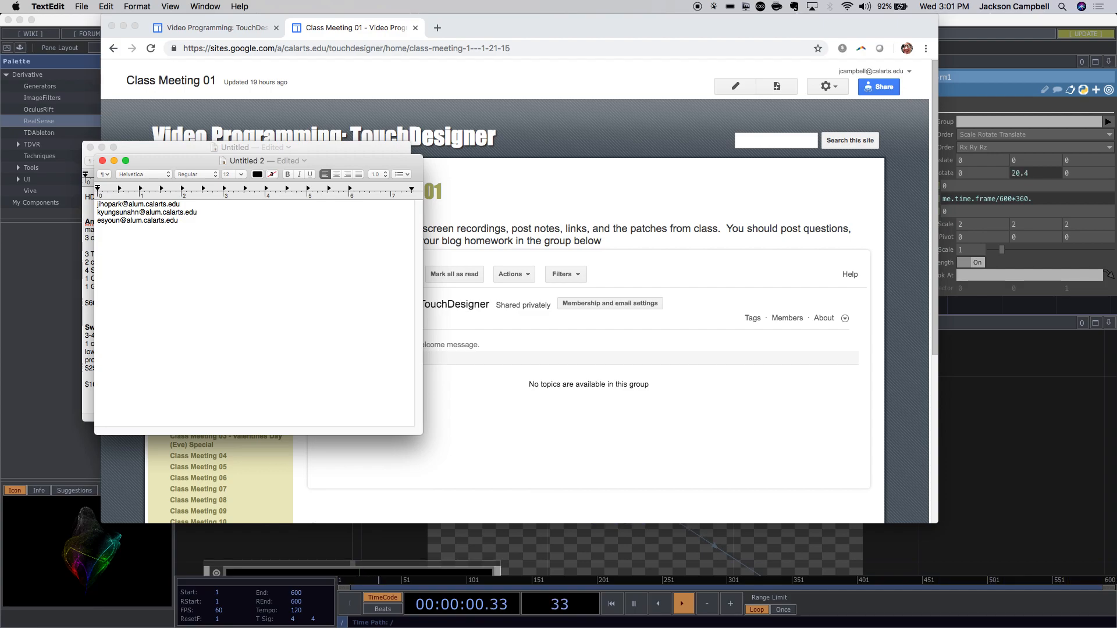
pyautogui.press('Return')
pyautogui.press('Return')
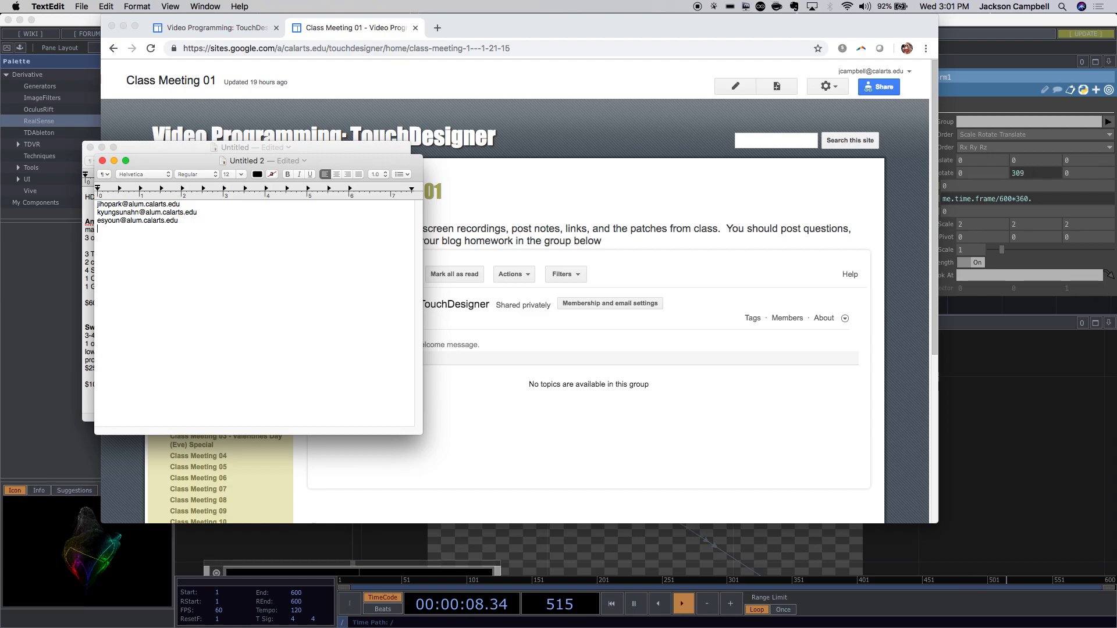
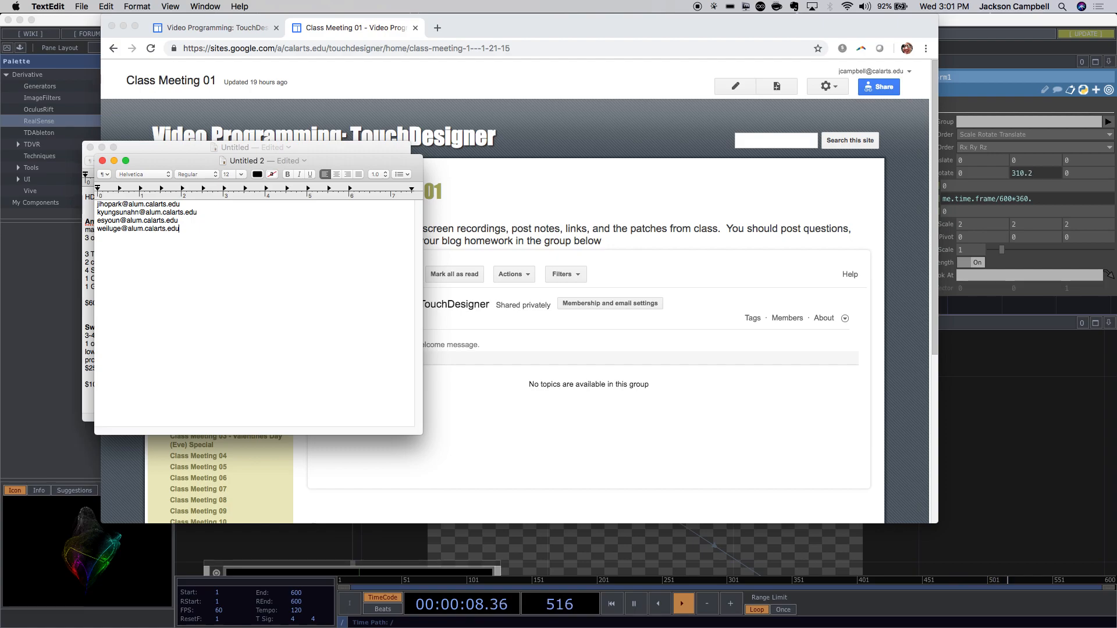
# Save the document as Touch Add Students.
pyautogui.press('super+s')
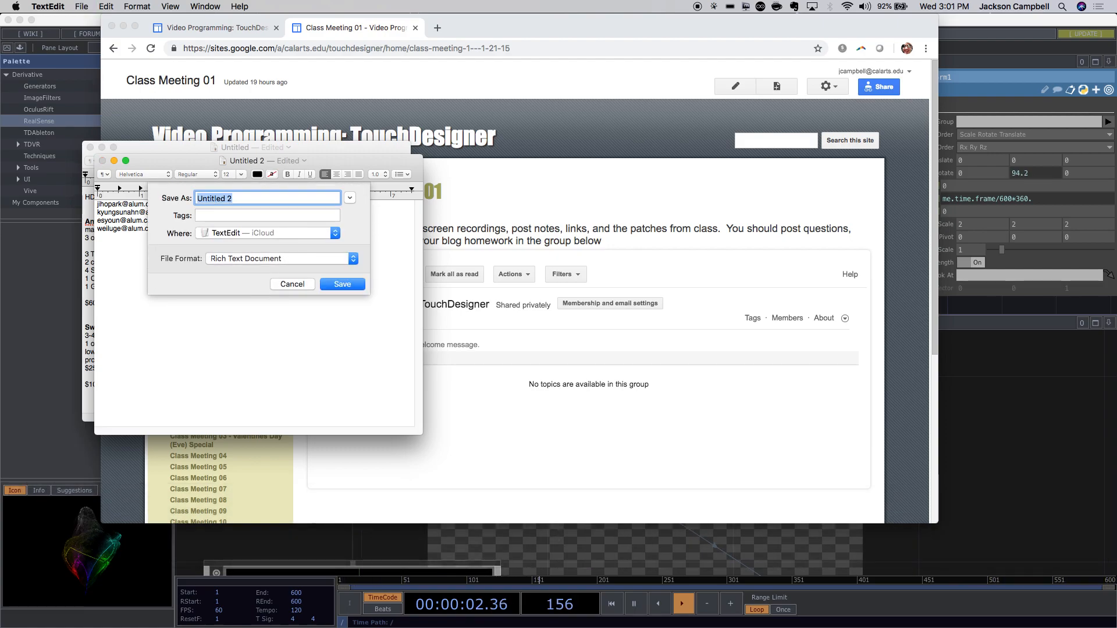
pyautogui.write('da')
pyautogui.press('BackSpace')
pyautogui.press('BackSpace')
pyautogui.write('Touch Add Students')
pyautogui.press('Return')
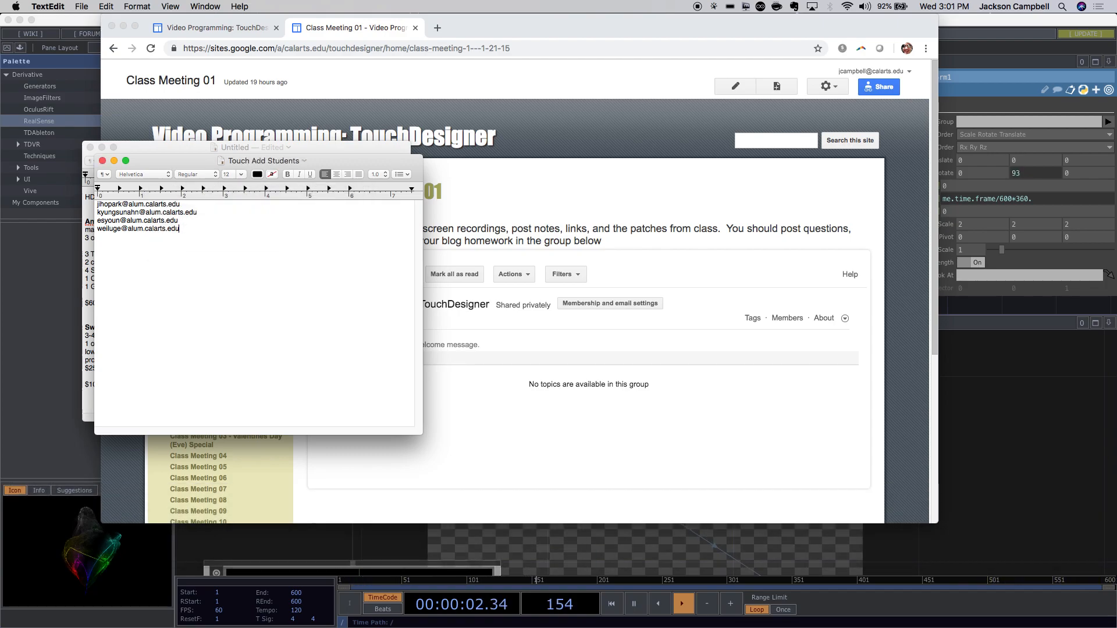
# Close the Touch Add Students and Untitled TextEdit windows, then bring Chrome forward.
pyautogui.click(102, 160)
pyautogui.click(90, 147)
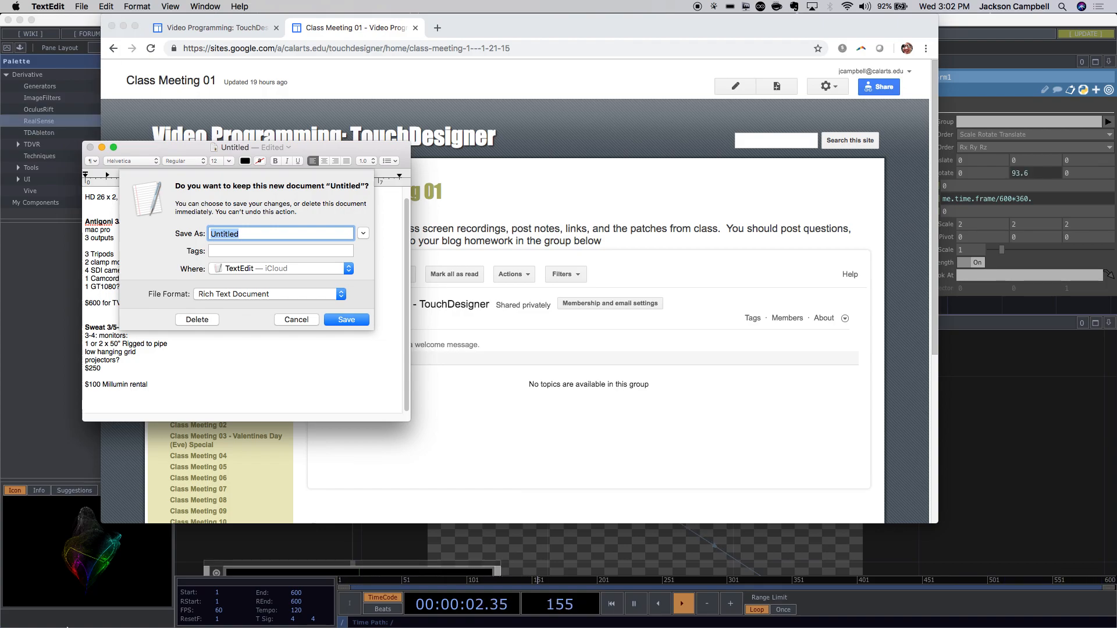
pyautogui.moveTo(230, 620)
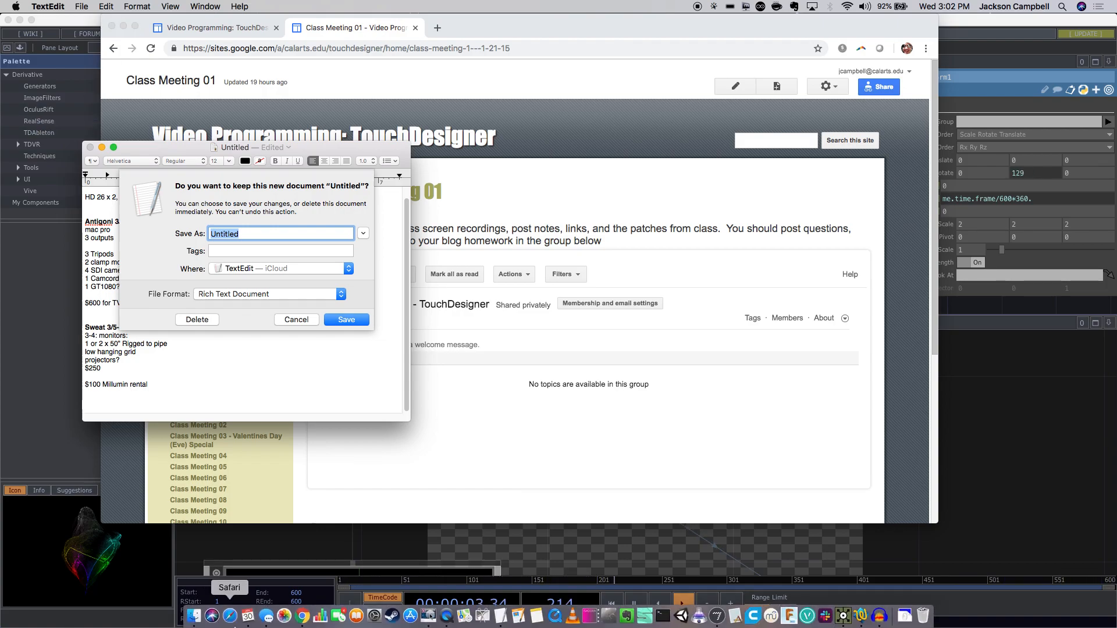
pyautogui.click(302, 616)
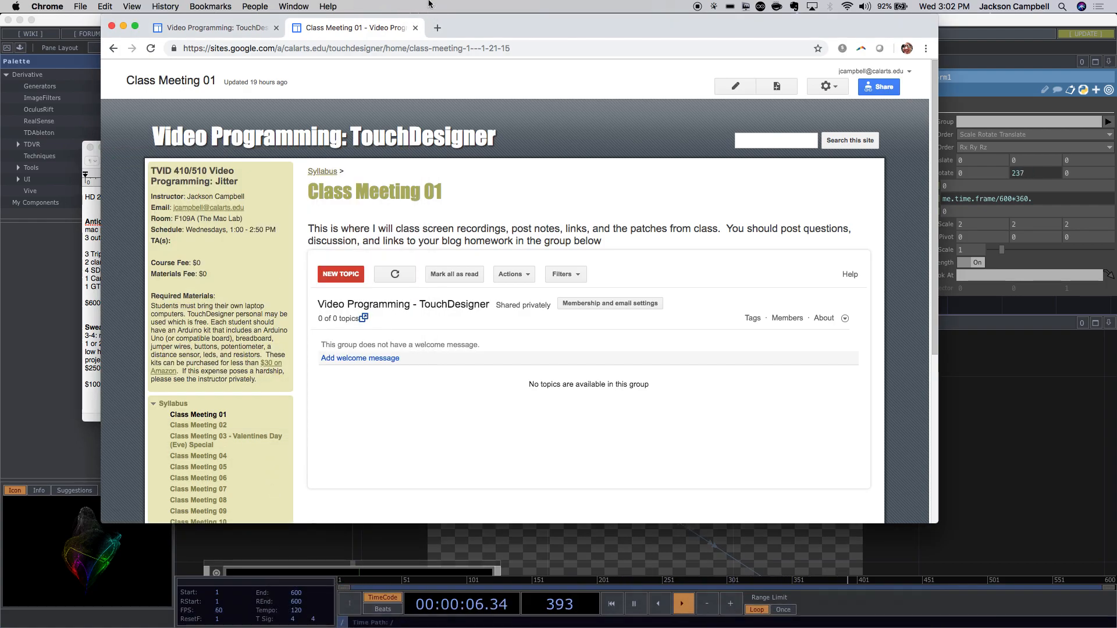
# Search 'touchdesigner menu bar monitor' in a new tab and open the Performance Monitor Dialog wiki page.
pyautogui.click(435, 27)
pyautogui.write('tou')
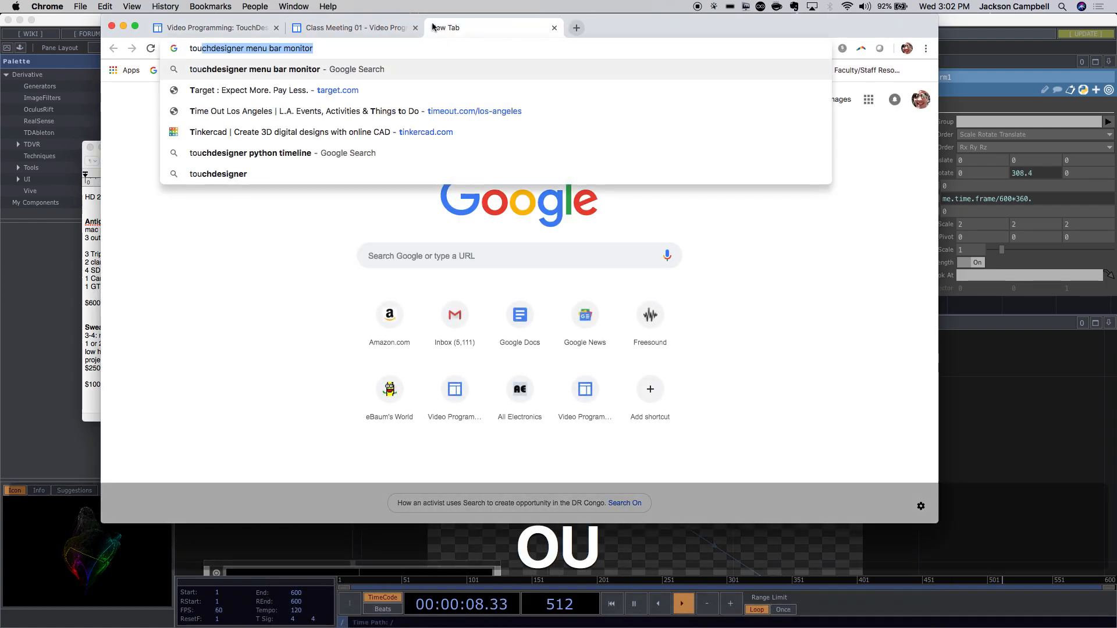
pyautogui.press('Return')
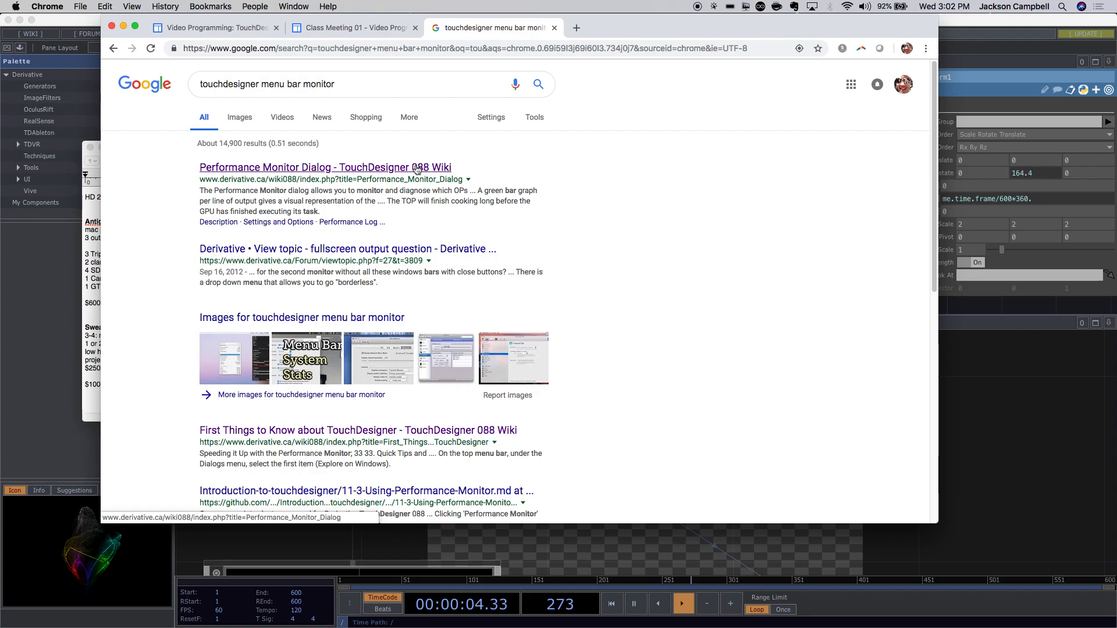
pyautogui.click(417, 169)
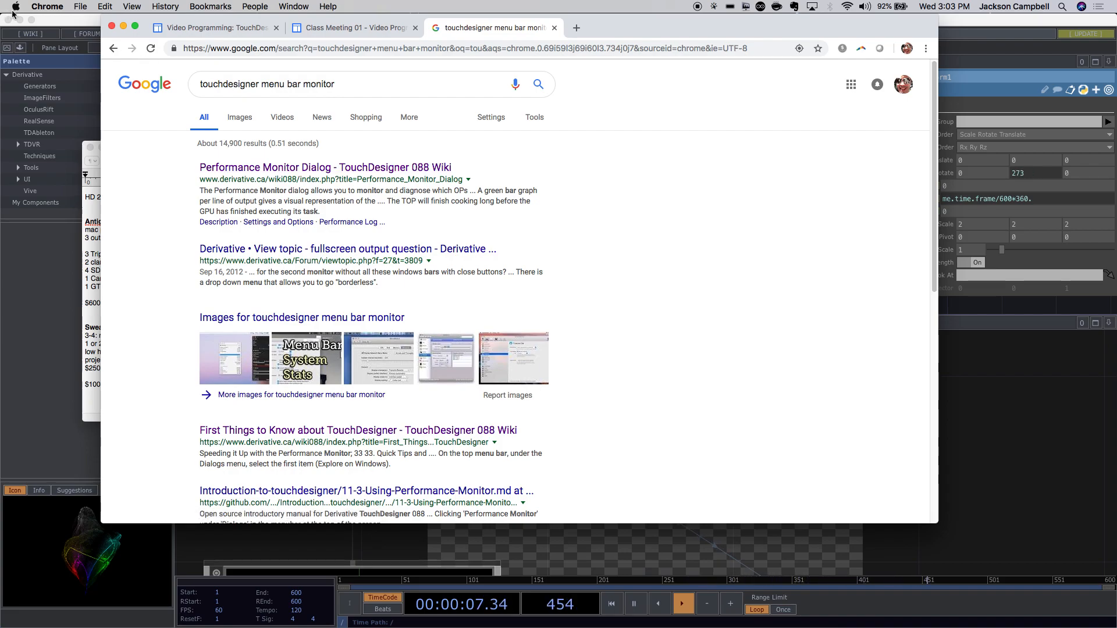
# Close the Chrome window, dismiss TextEdit's keep-document prompt without saving, then bring Chrome back up.
pyautogui.click(112, 26)
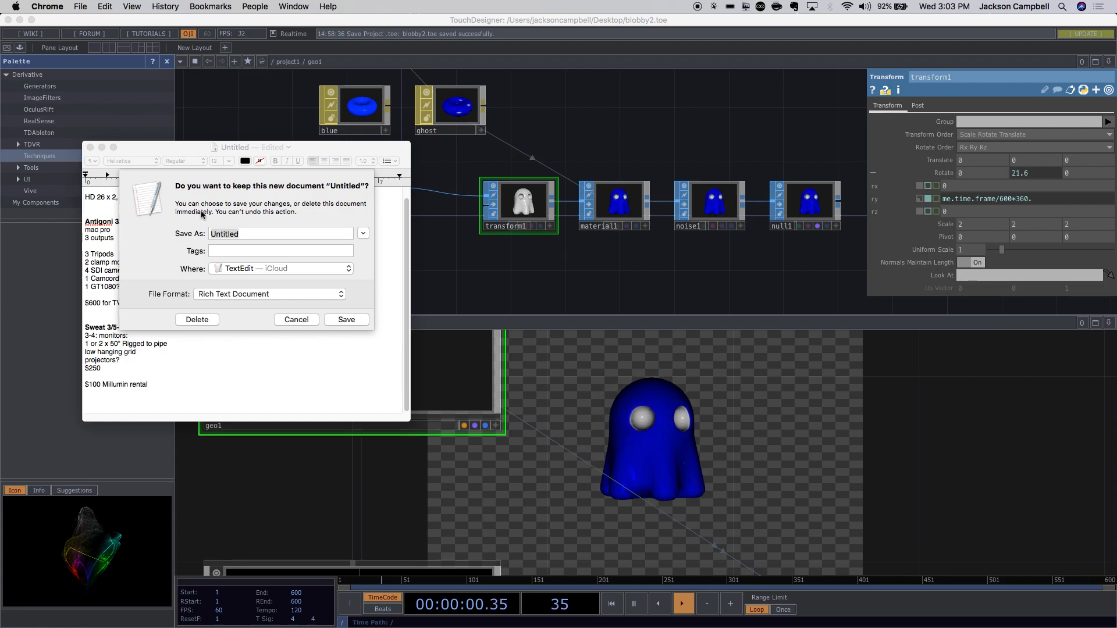
pyautogui.click(246, 384)
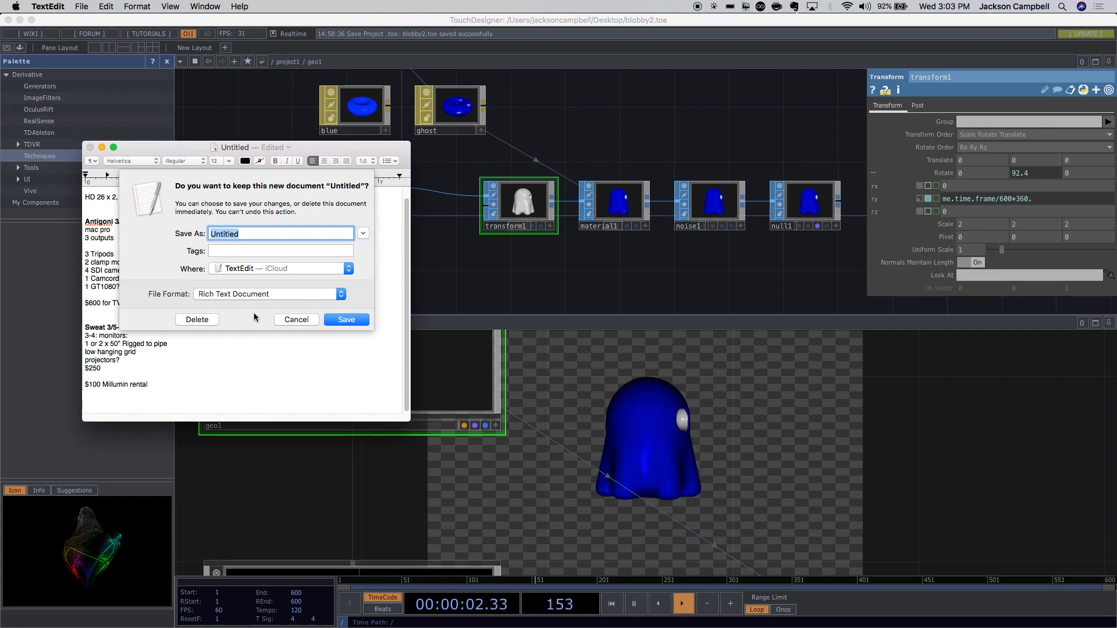
pyautogui.click(296, 320)
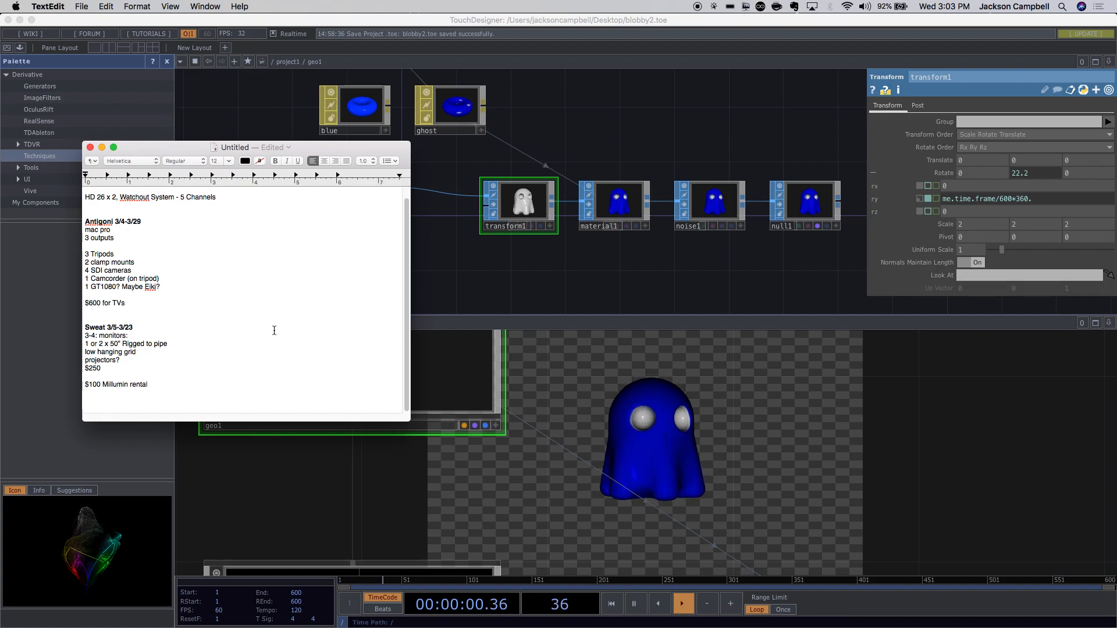
pyautogui.moveTo(274, 627)
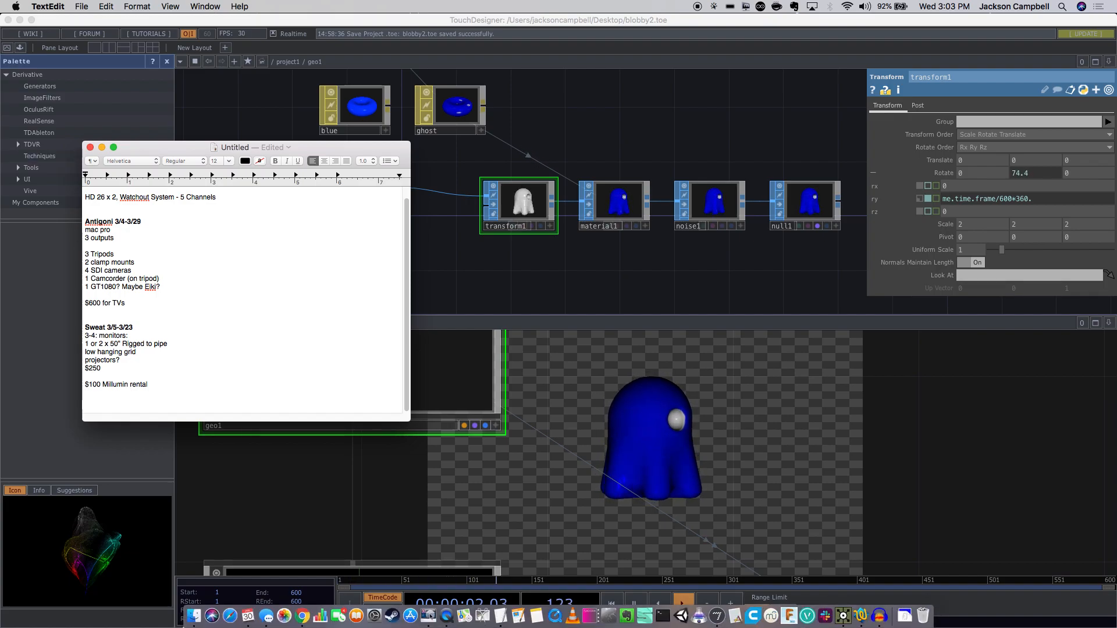
pyautogui.click(301, 616)
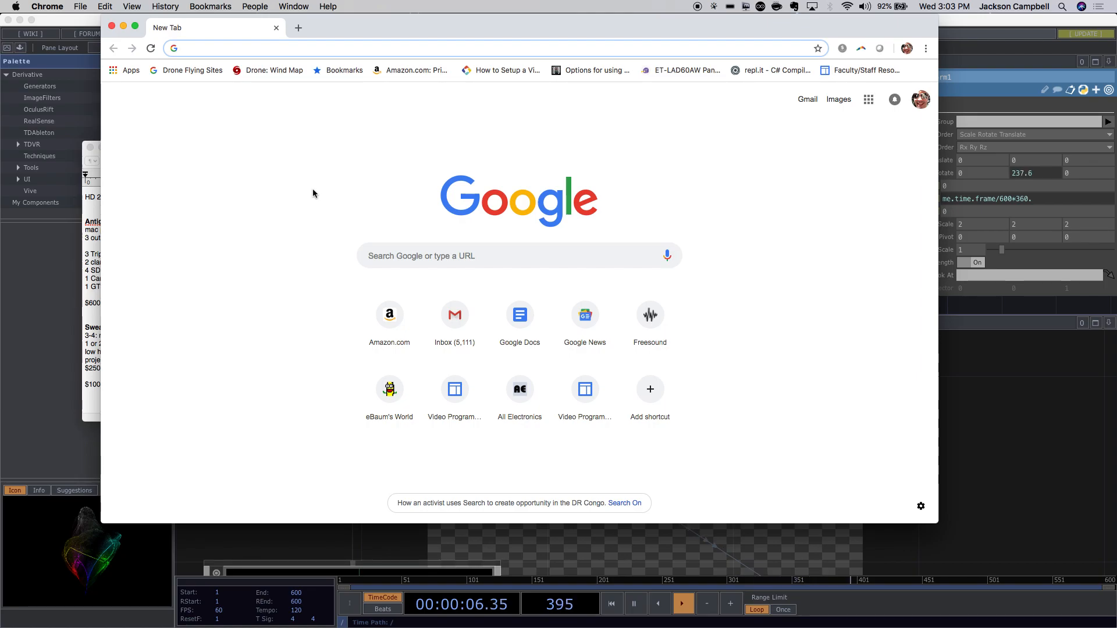
# Search Google for 'mac windows bootcamp touchdesiger wont open'.
pyautogui.write('l')
pyautogui.press('BackSpace')
pyautogui.write('b')
pyautogui.press('BackSpace')
pyautogui.press('BackSpace')
pyautogui.write('mac windos')
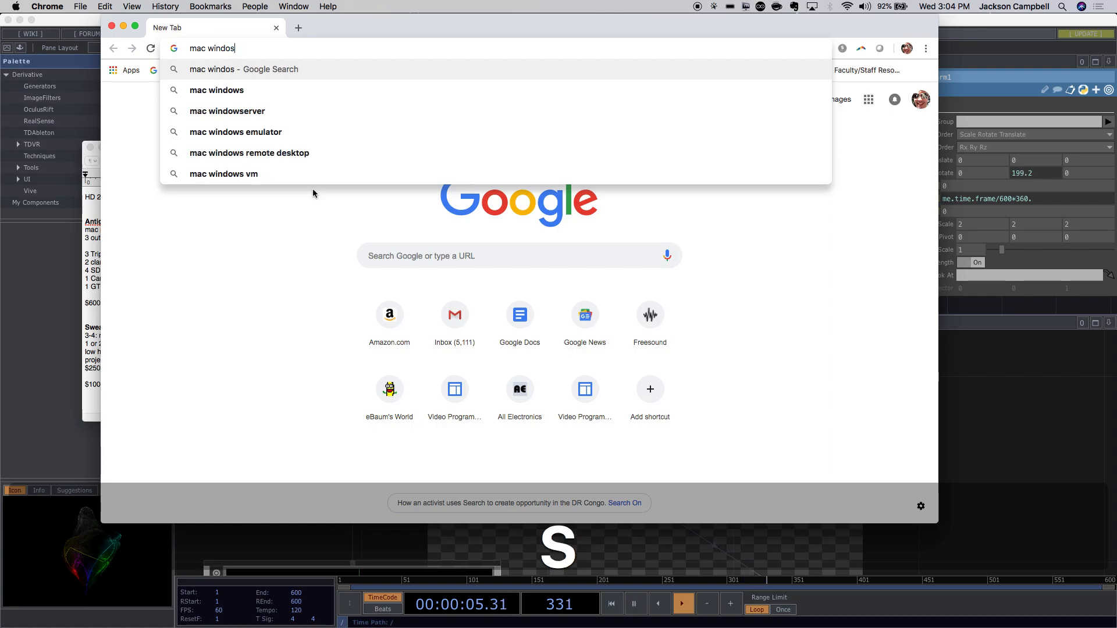
pyautogui.press('BackSpace')
pyautogui.write('ws b')
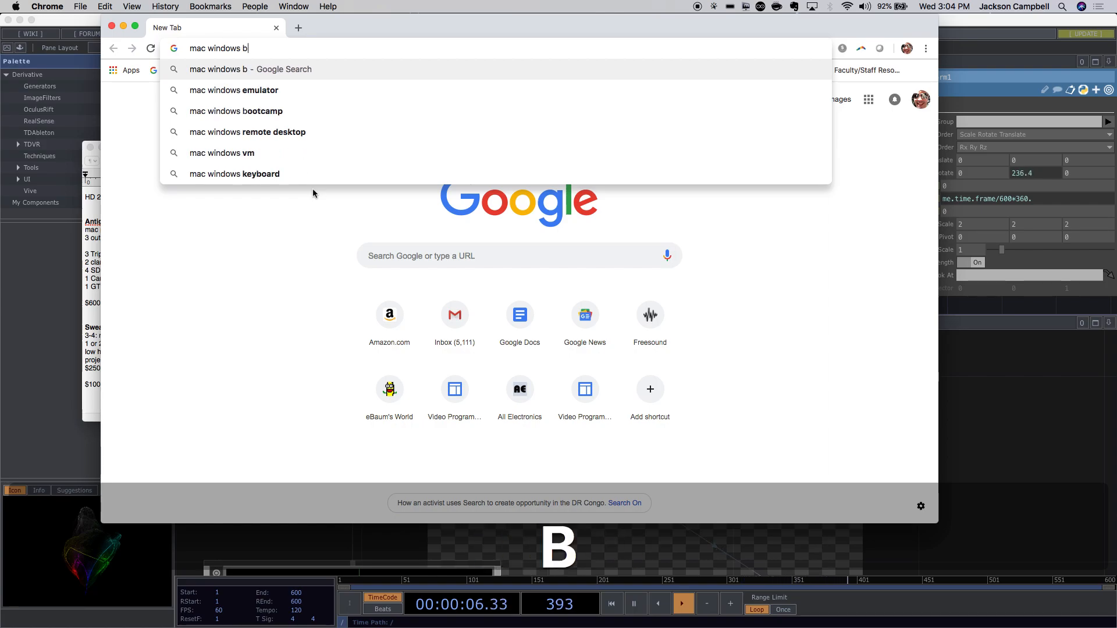
pyautogui.write('ootcamp t')
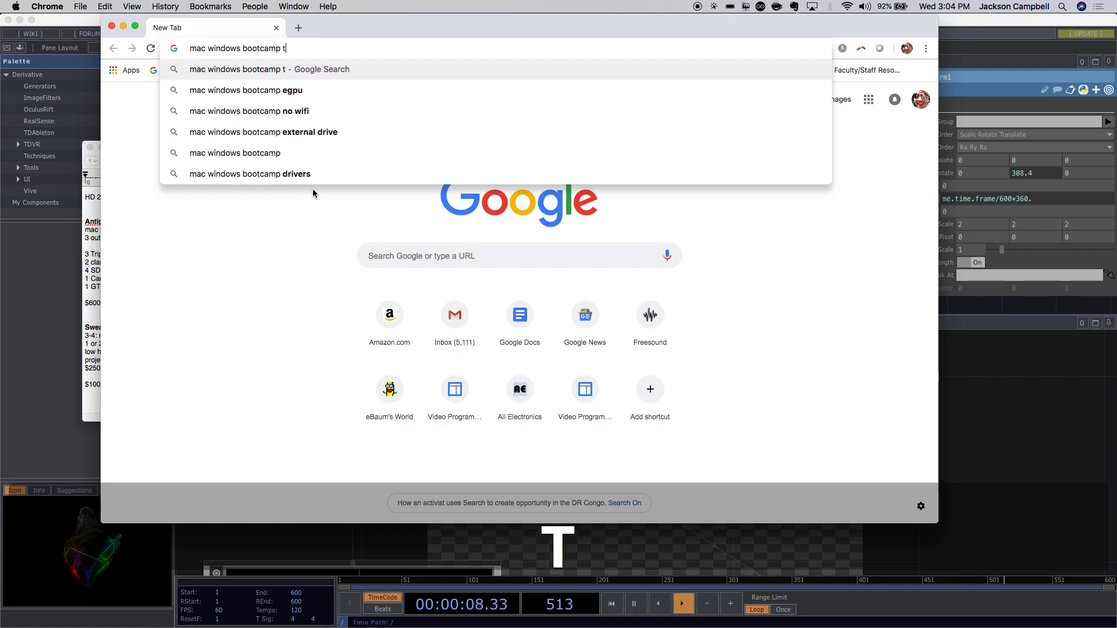
pyautogui.write('ouchdesiger ')
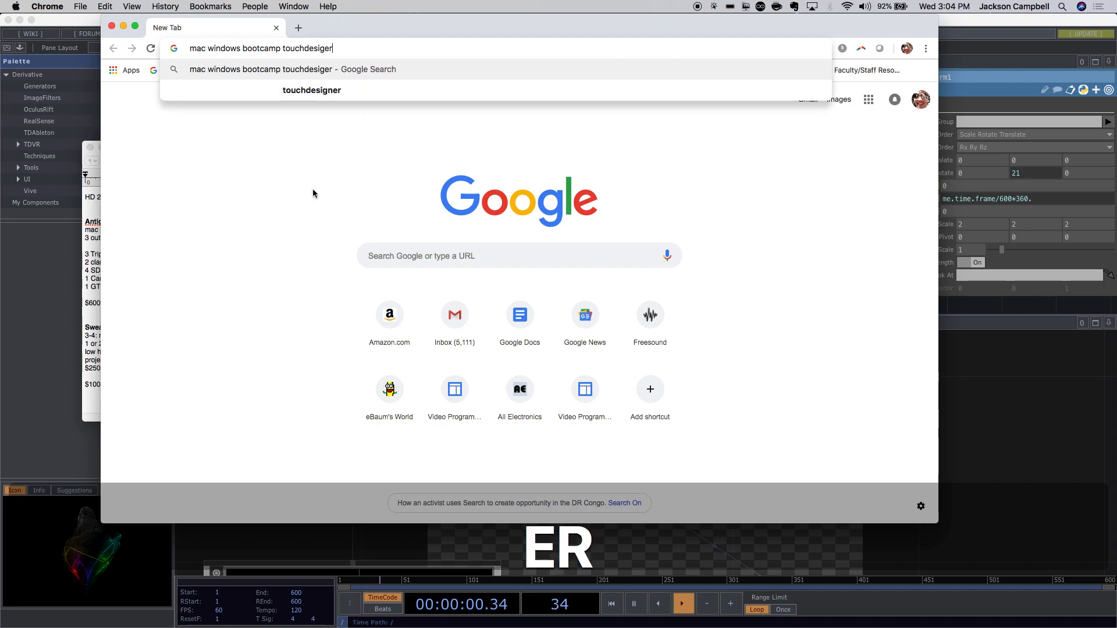
pyautogui.write('nr')
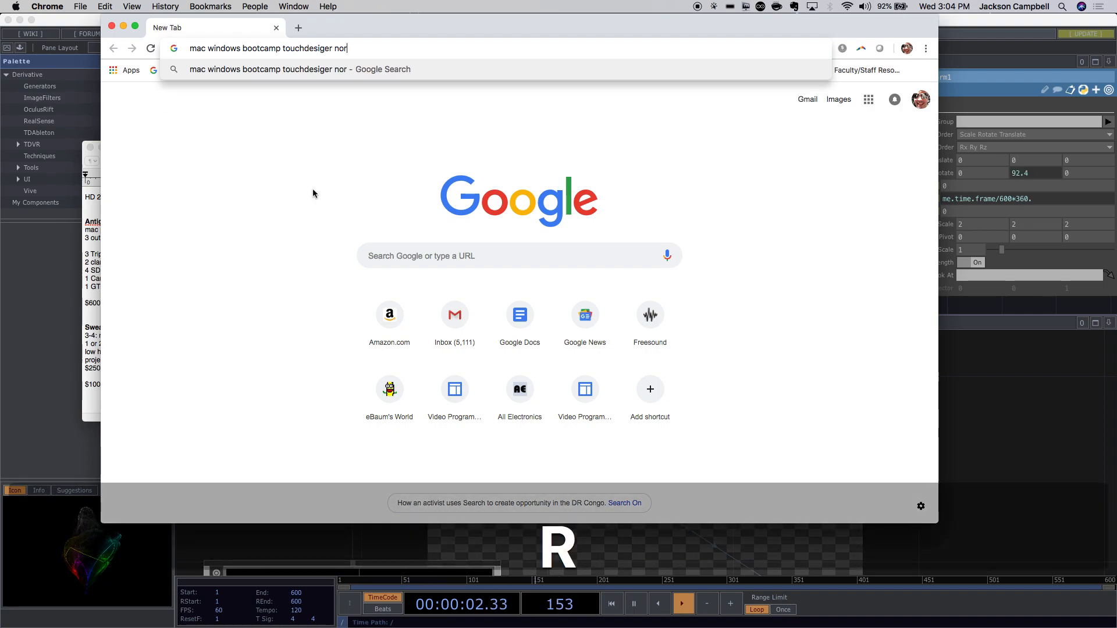
pyautogui.press('BackSpace')
pyautogui.press('BackSpace')
pyautogui.write('wont open')
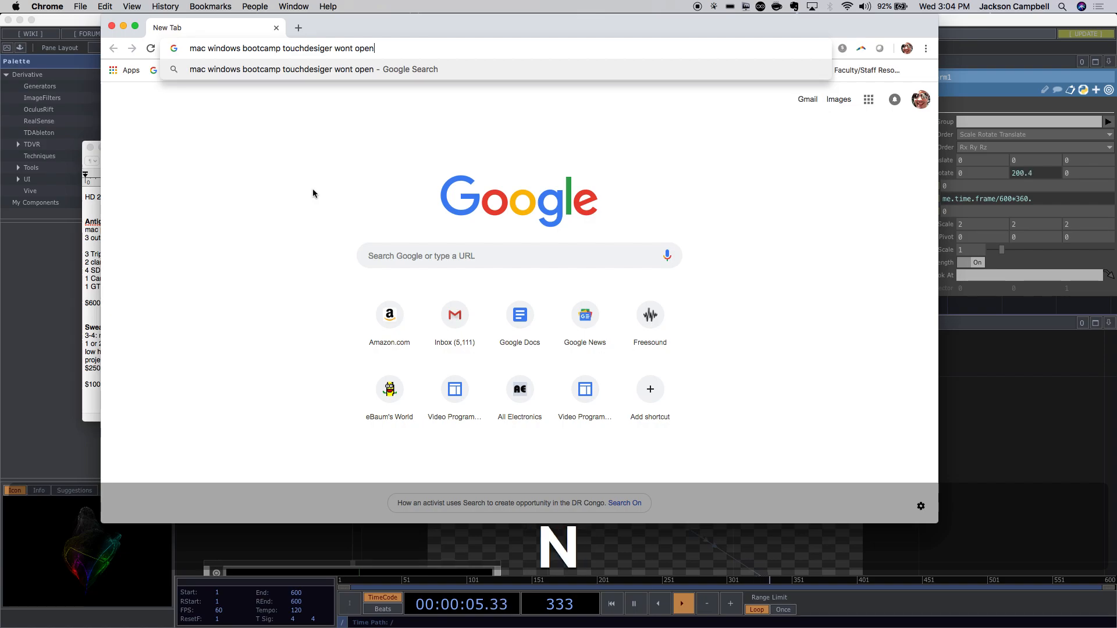
pyautogui.press('Return')
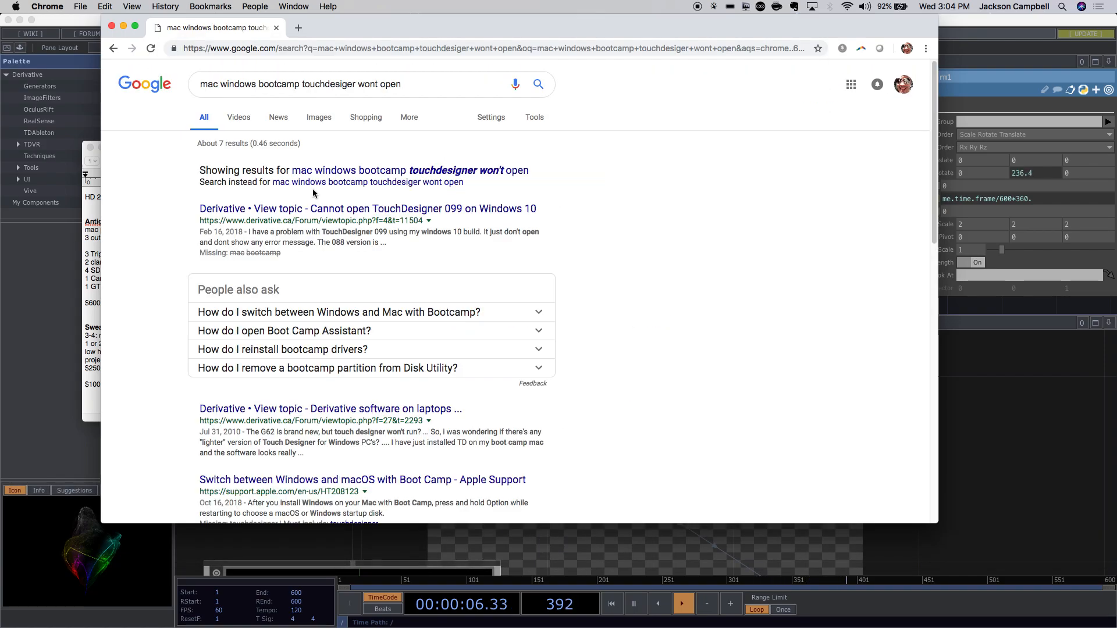
# Open the forum thread 'Cannot open TouchDesigner 099 on Windows 10' and scroll through its replies.
pyautogui.click(428, 214)
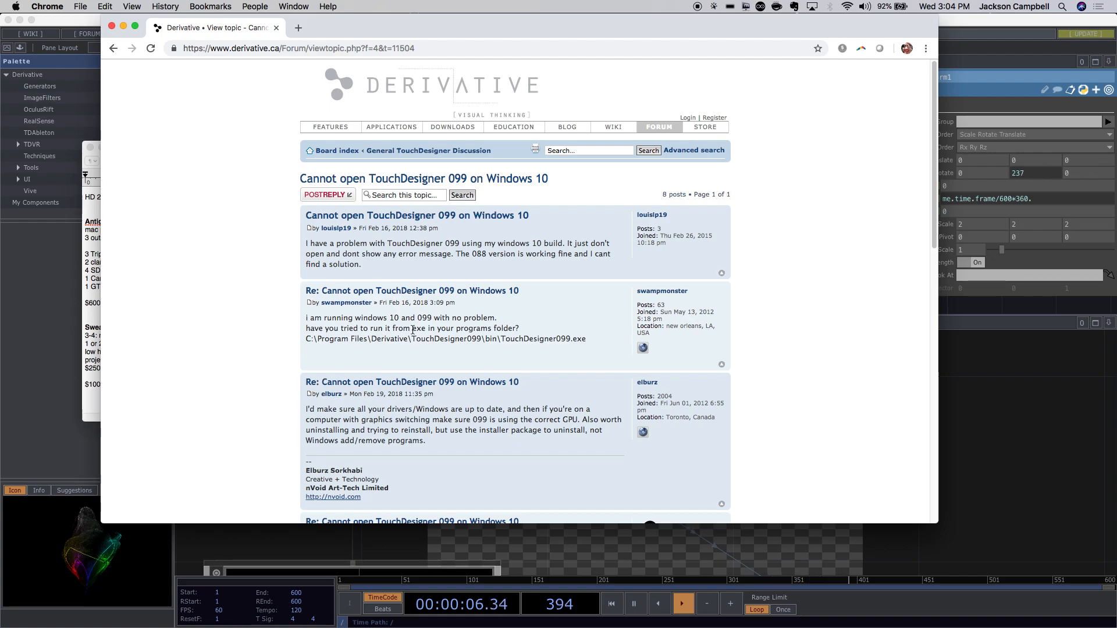
pyautogui.scroll(-3, 475, 337)
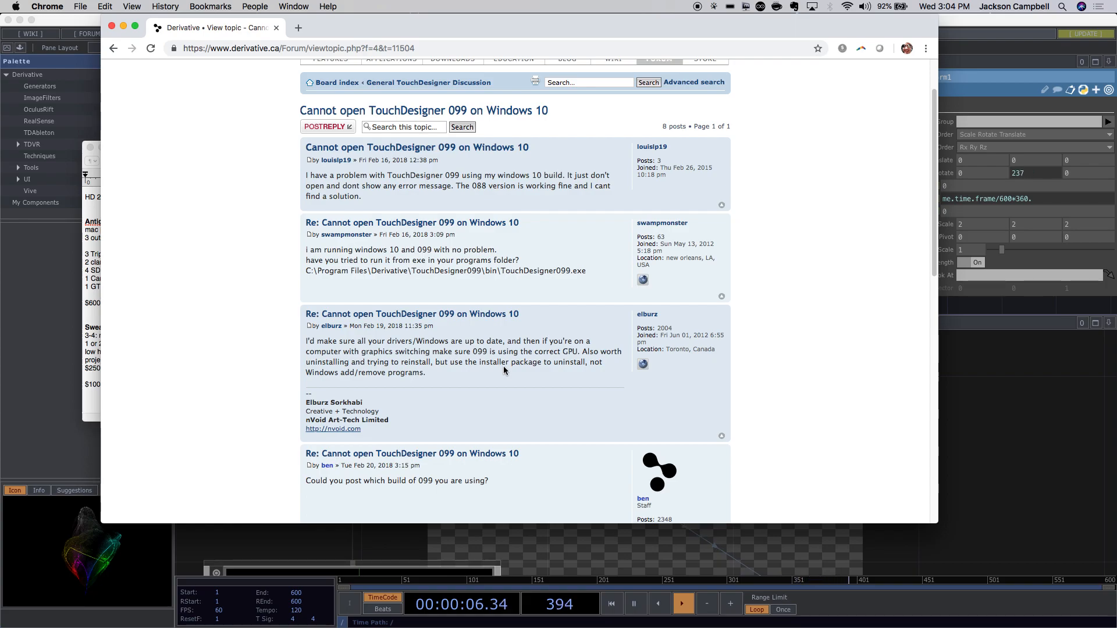
pyautogui.scroll(-1, 503, 367)
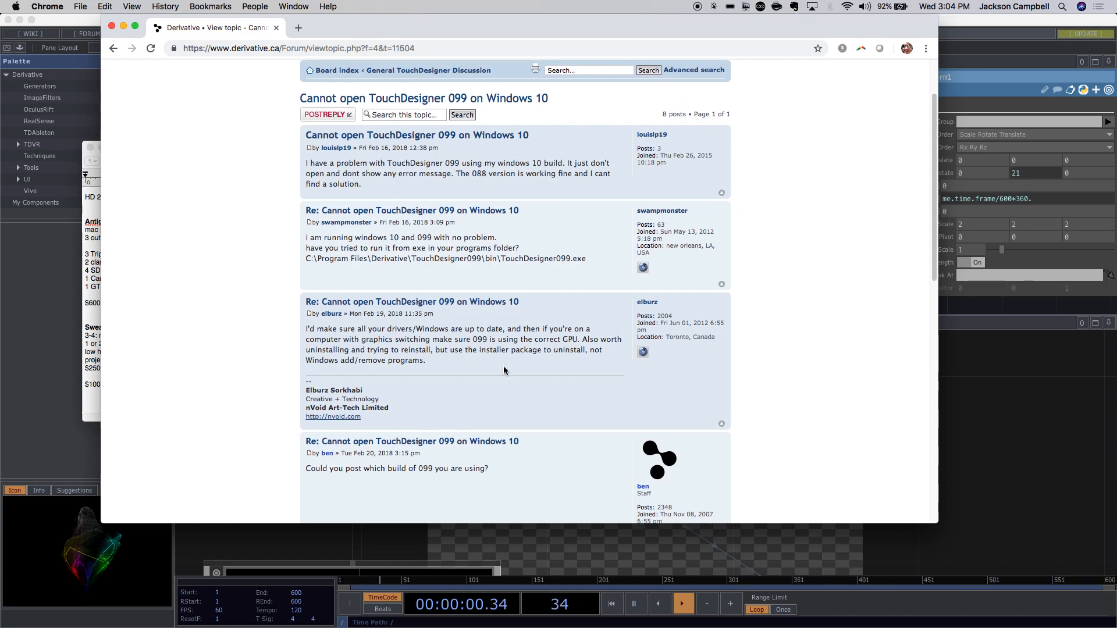
pyautogui.scroll(-4, 503, 370)
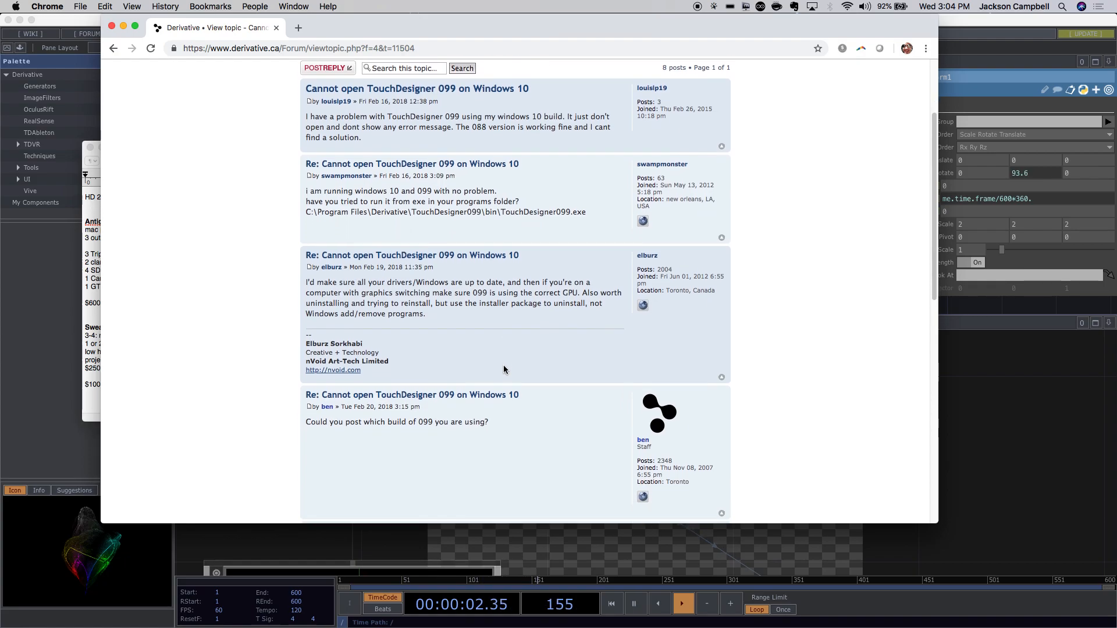
pyautogui.scroll(-10, 504, 368)
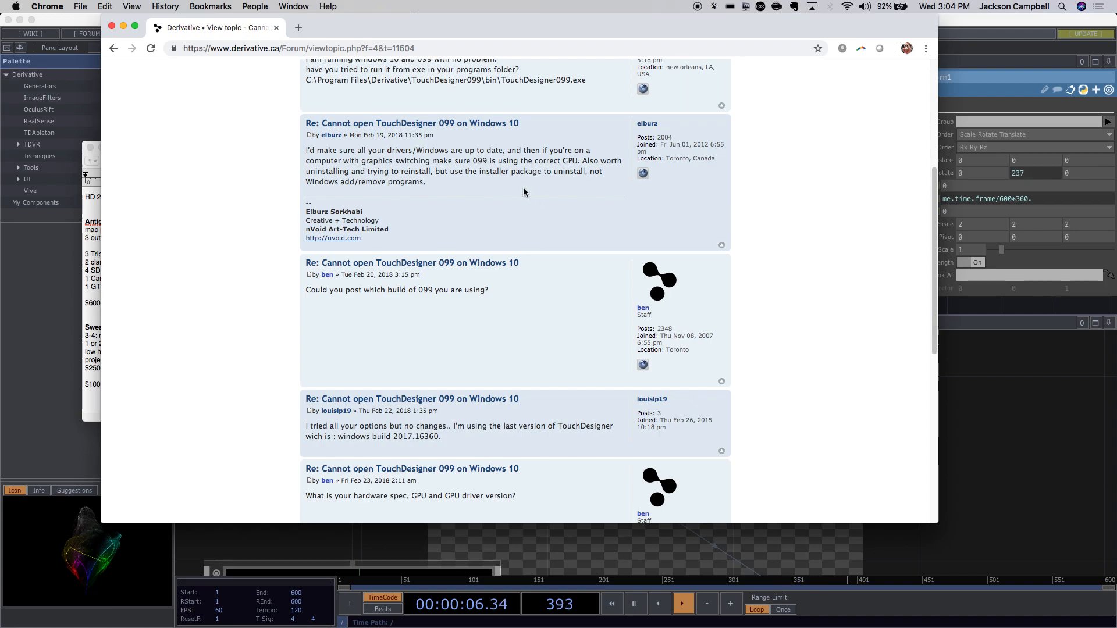
pyautogui.scroll(-3, 555, 317)
pyautogui.scroll(-5, 555, 317)
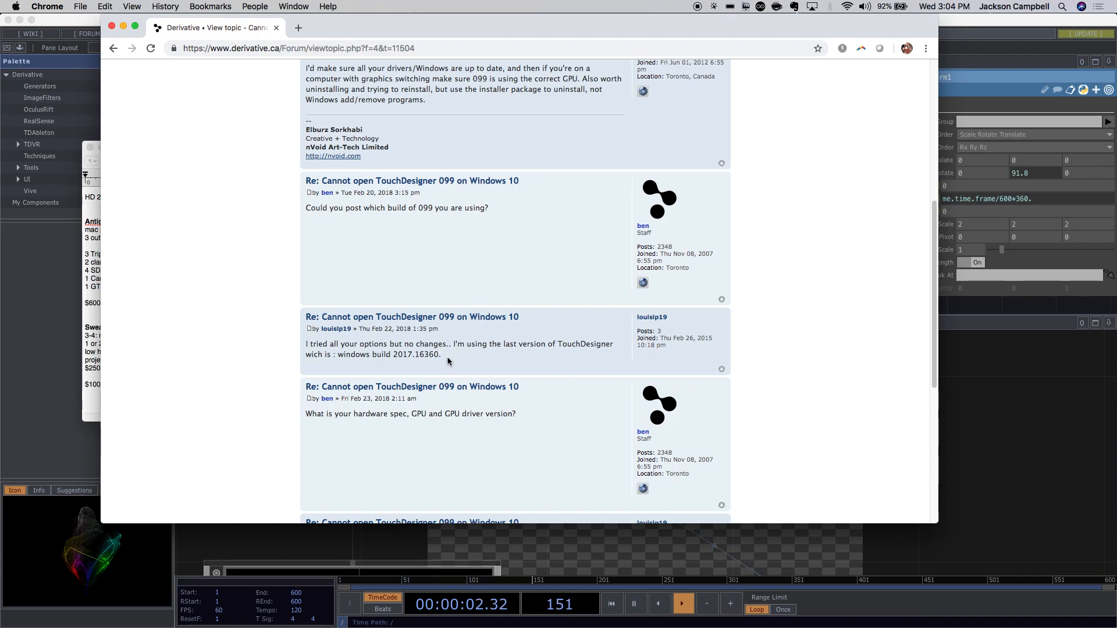
# Highlight build number 2017.16360 in a reply and select the thread's web address.
pyautogui.moveTo(445, 357); pyautogui.dragTo(392, 355)
pyautogui.scroll(-10, 546, 390)
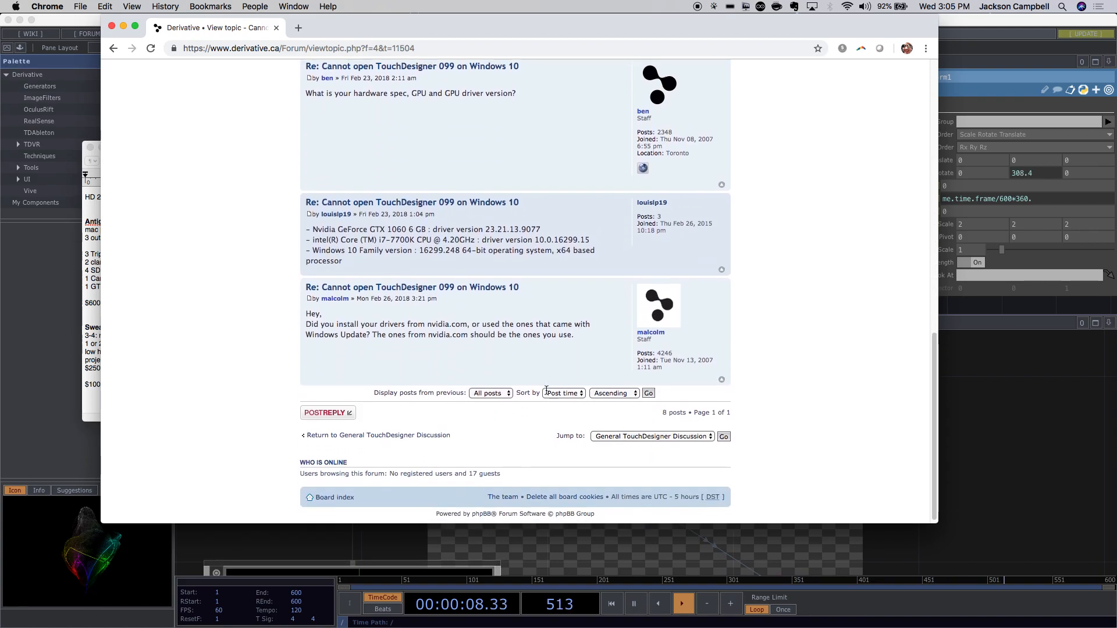
pyautogui.scroll(2, 547, 391)
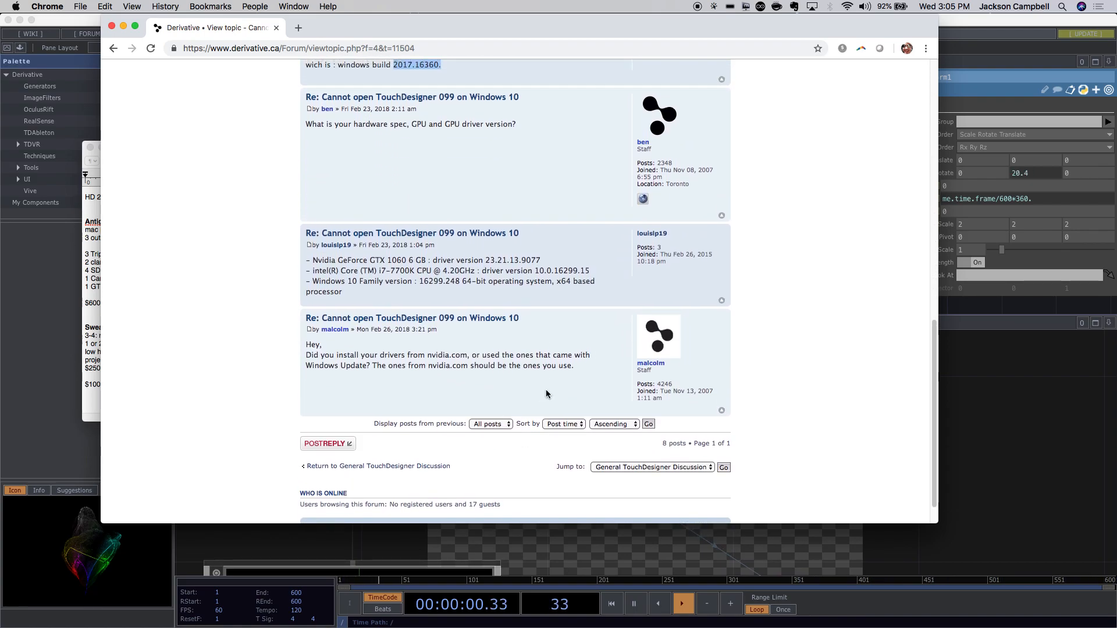
pyautogui.scroll(8, 546, 391)
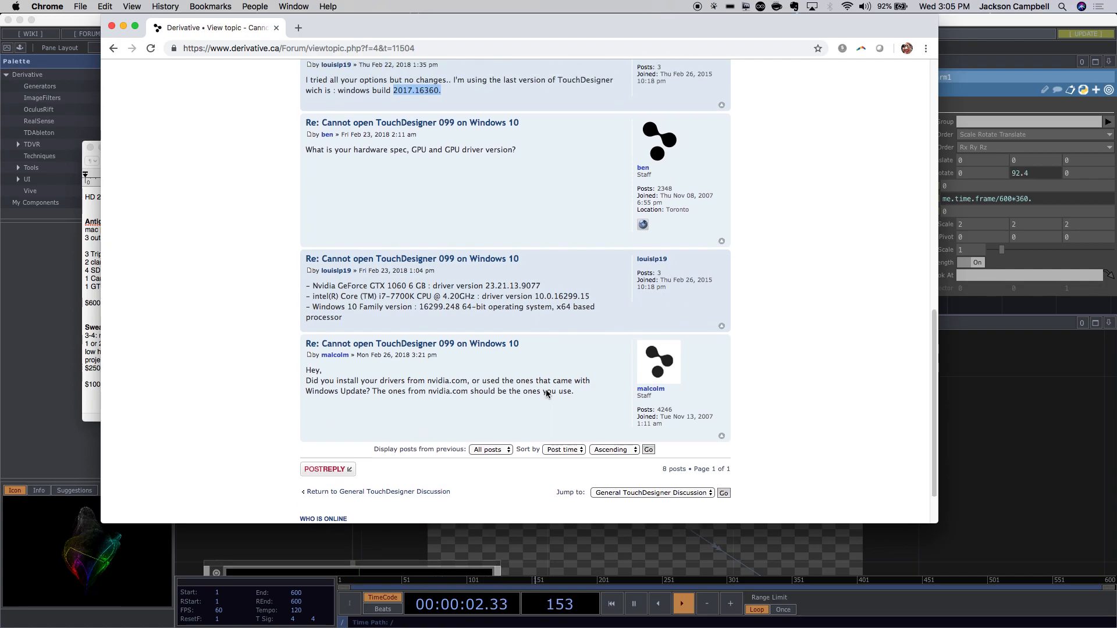
pyautogui.click(408, 49)
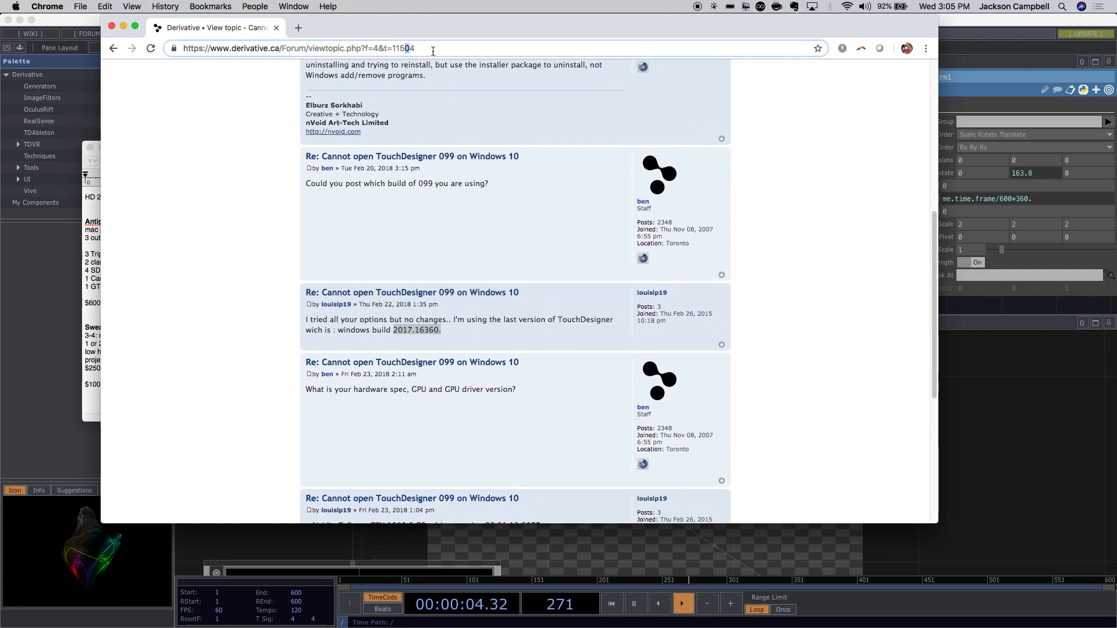
pyautogui.press('super+a')
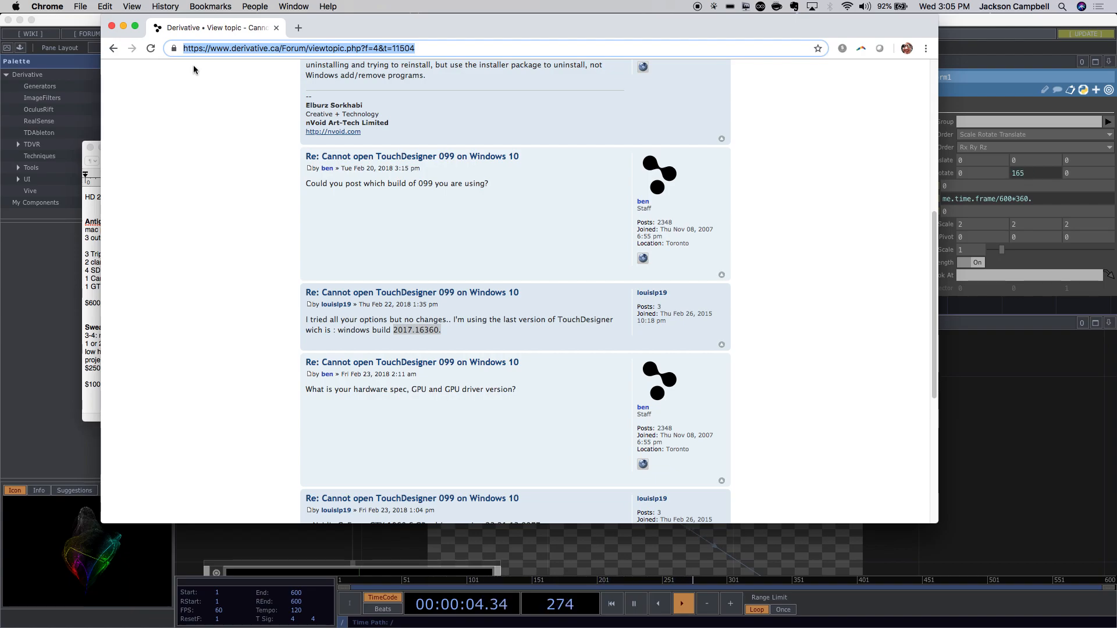
pyautogui.click(228, 238)
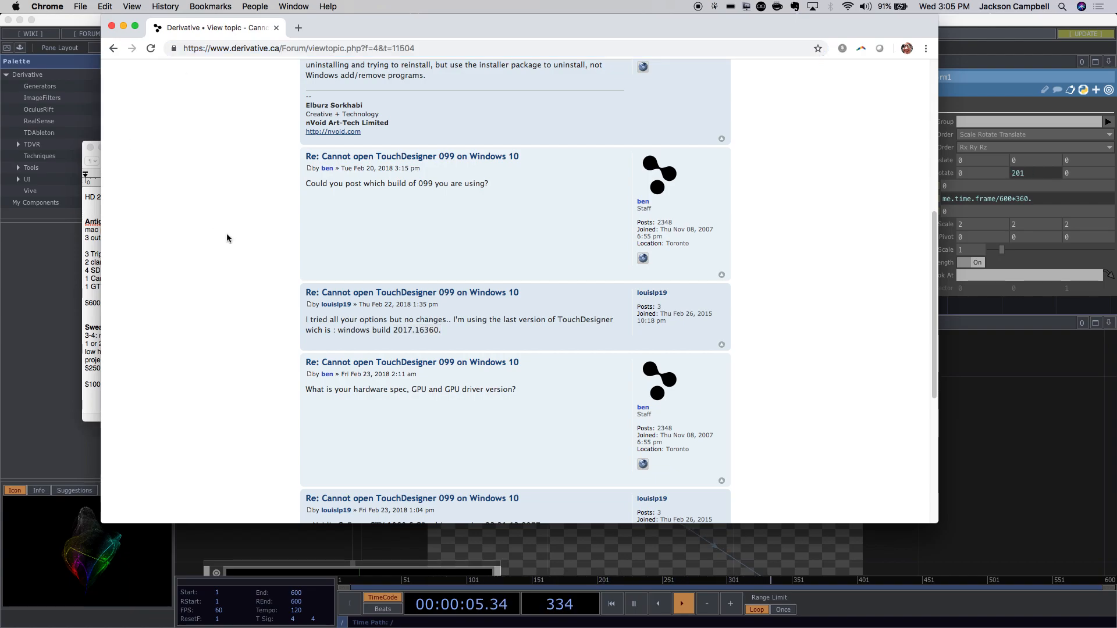
# Close Chrome, save the Untitled notes as 'spring second', then close TextEdit and TouchDesigner.
pyautogui.click(112, 28)
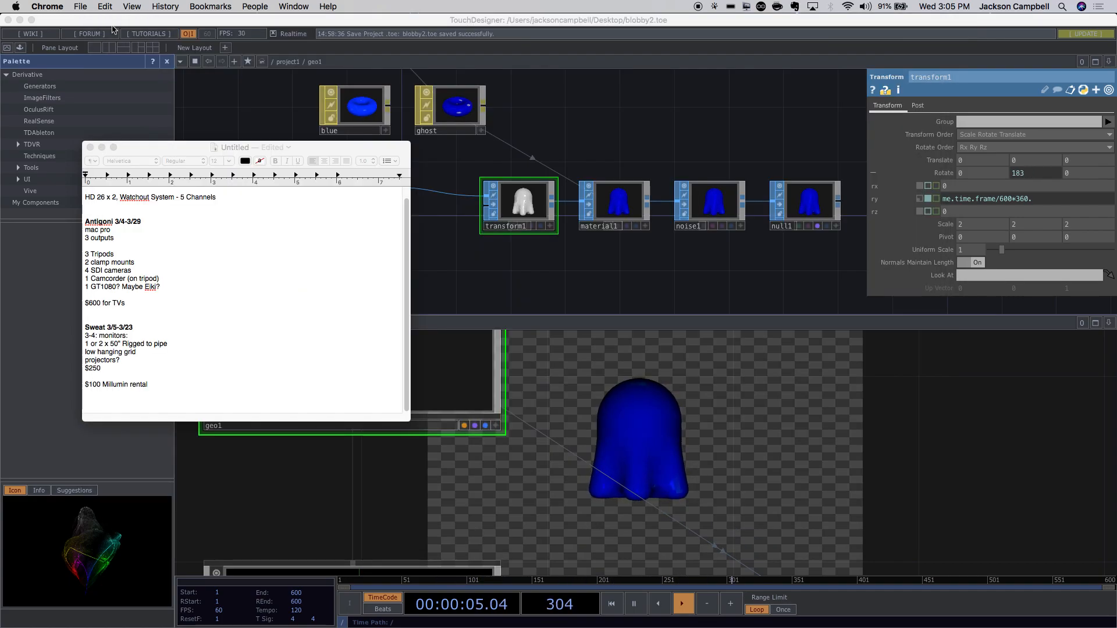
pyautogui.click(90, 147)
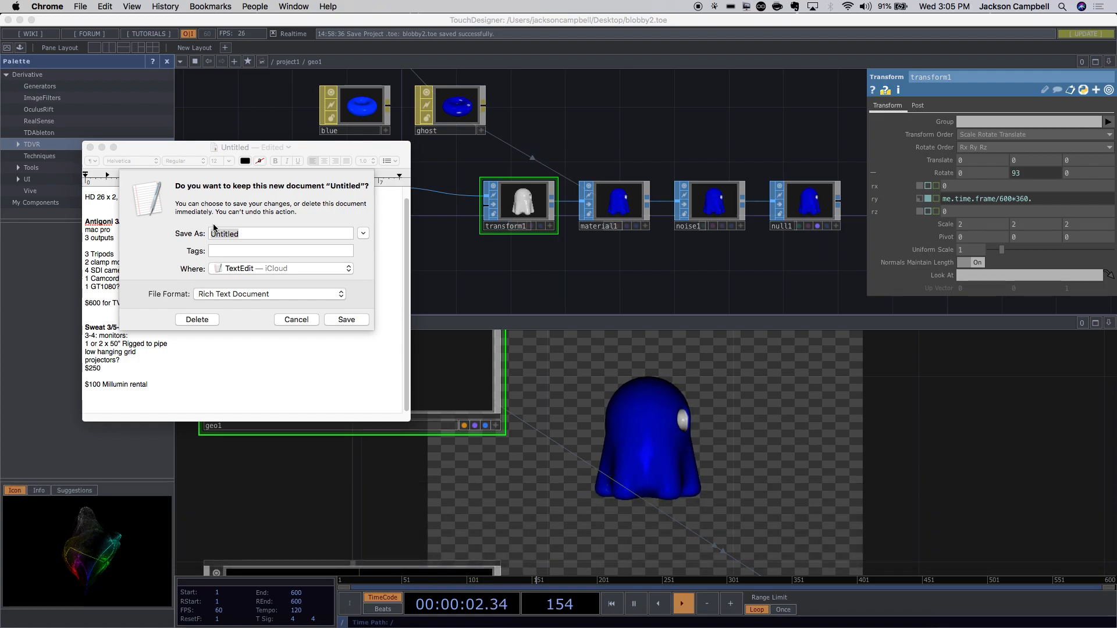
pyautogui.click(240, 235)
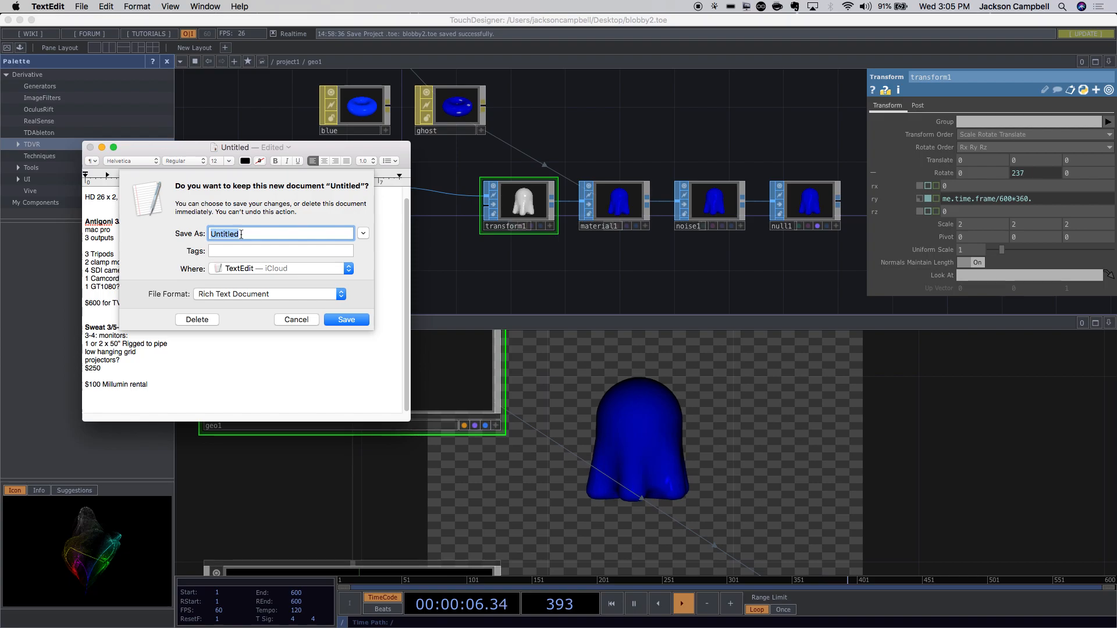
pyautogui.write('sp')
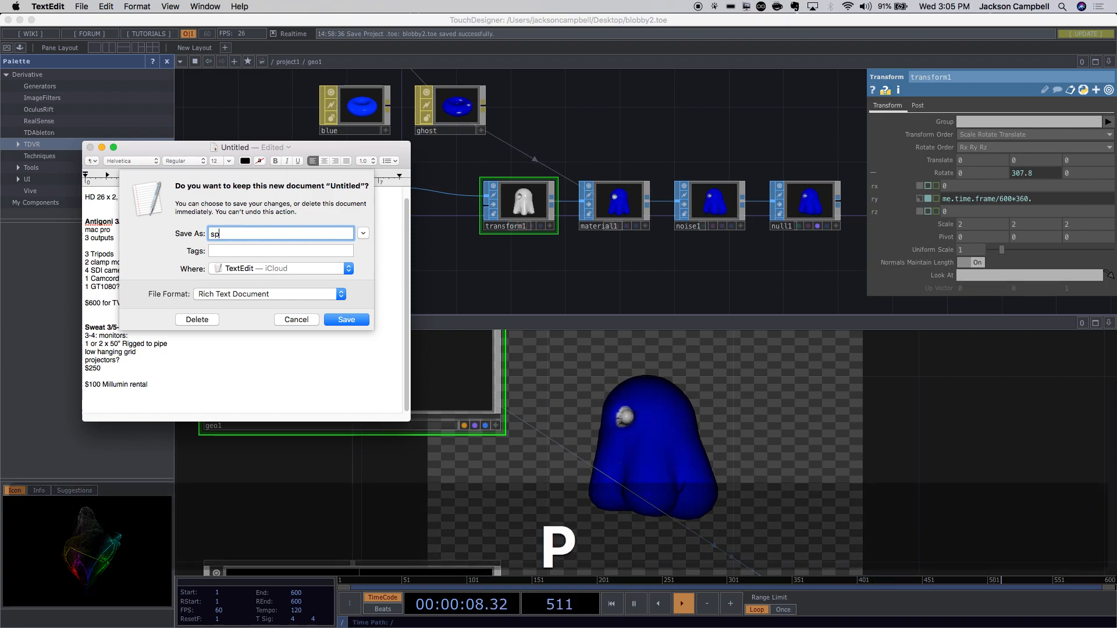
pyautogui.write('ring second')
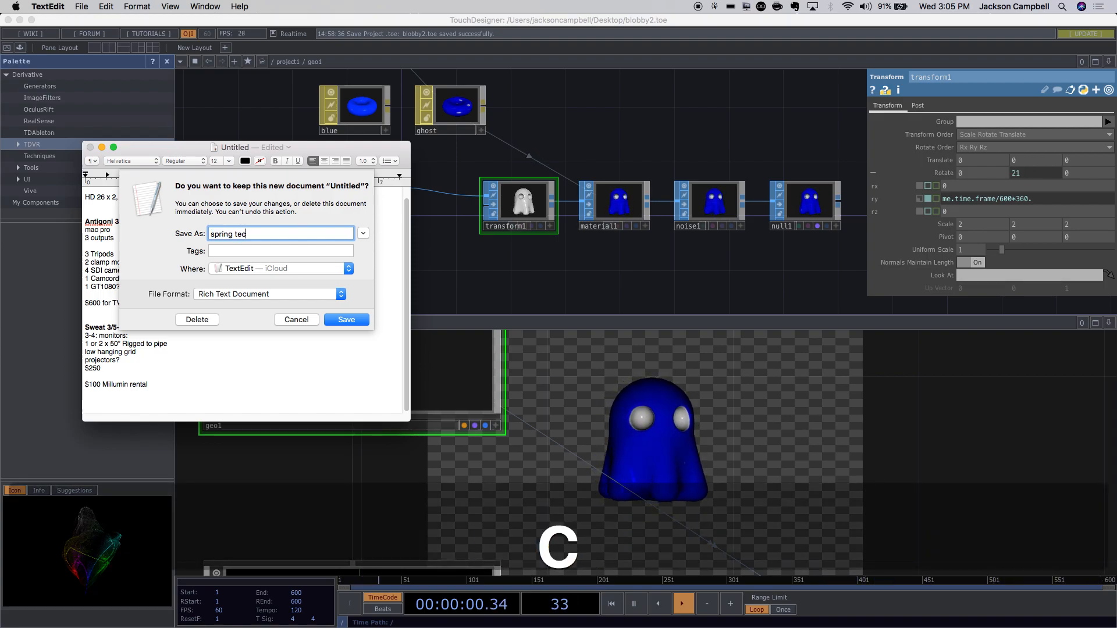
pyautogui.press('Return')
pyautogui.press('super+w')
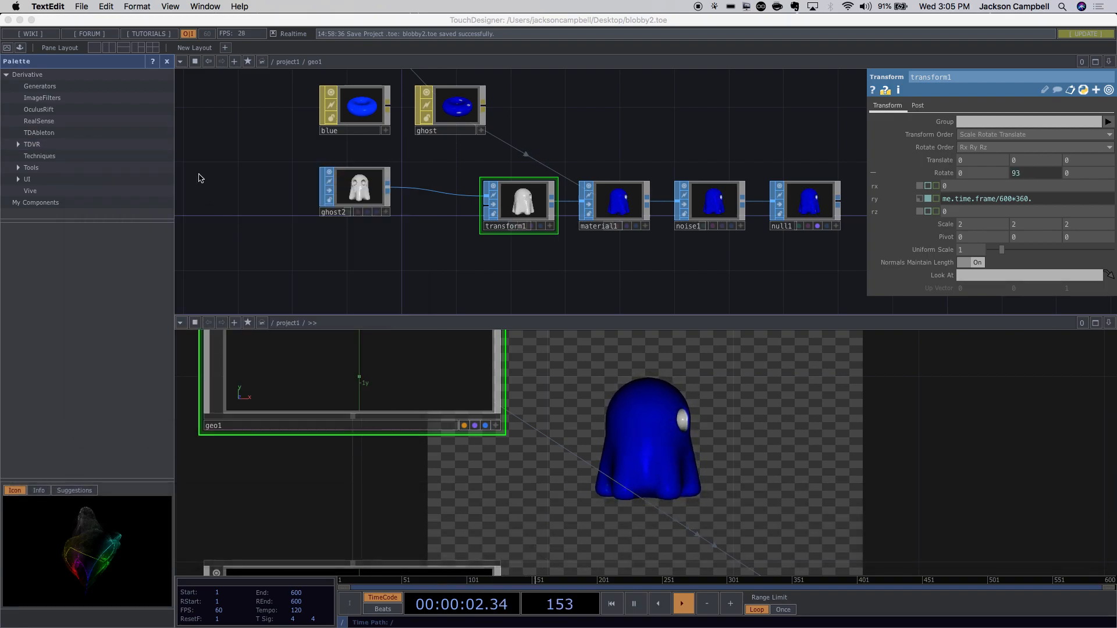
pyautogui.click(8, 21)
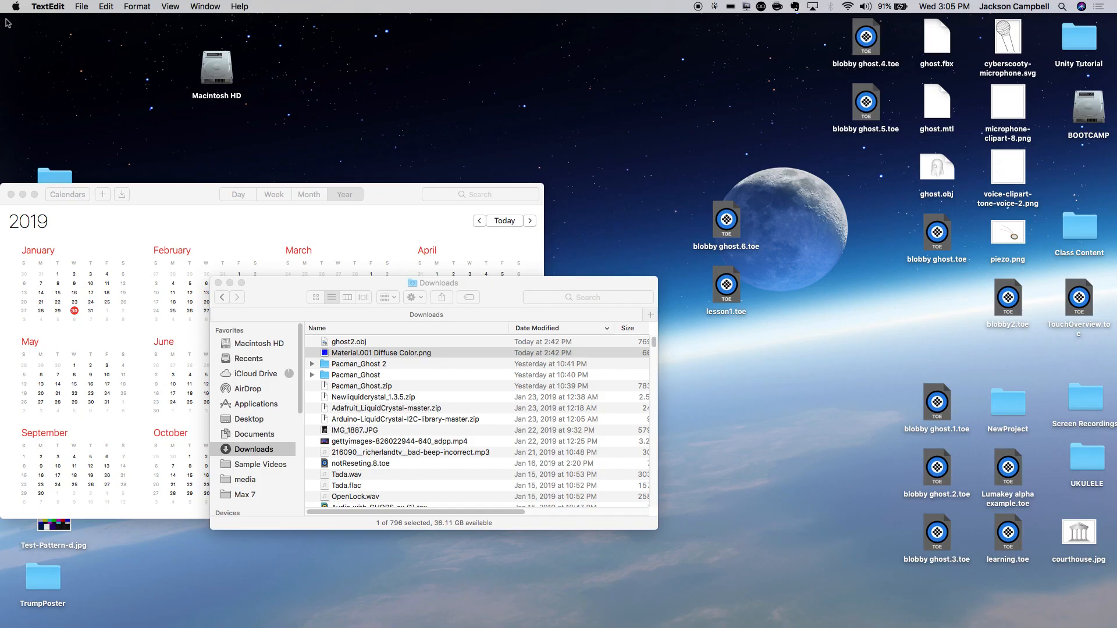